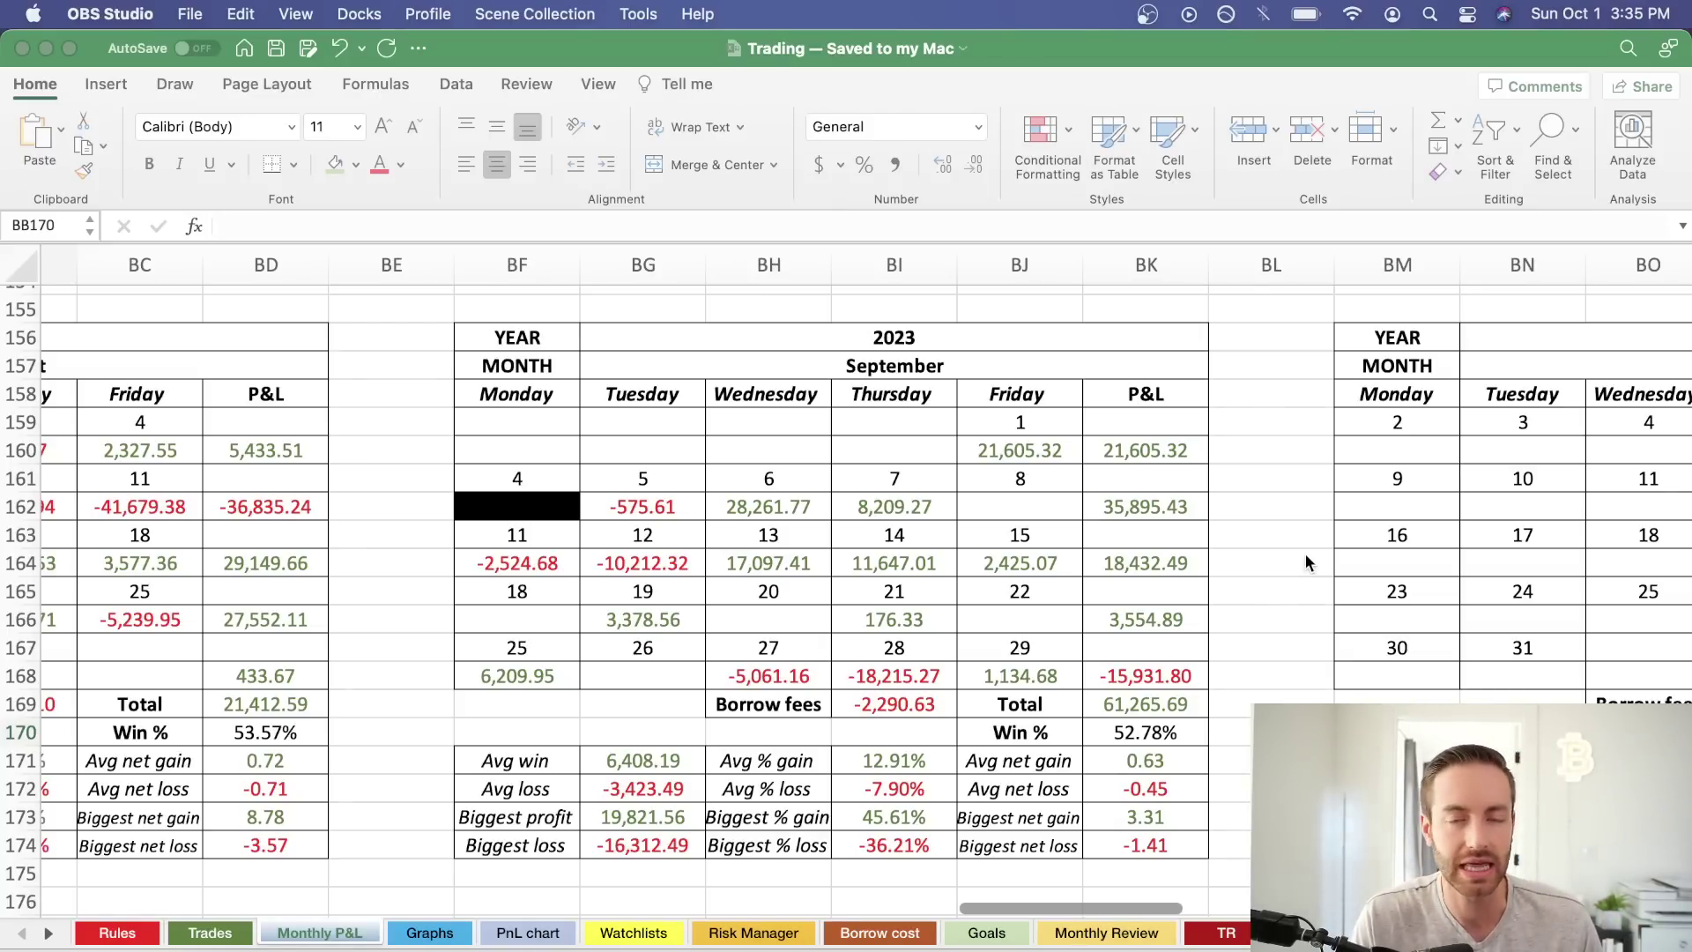
Switch to the Excel trading workbook and compare the July, August and September 2023 monthly P&L calendars.
{"action": "key", "text": "super+Tab"}
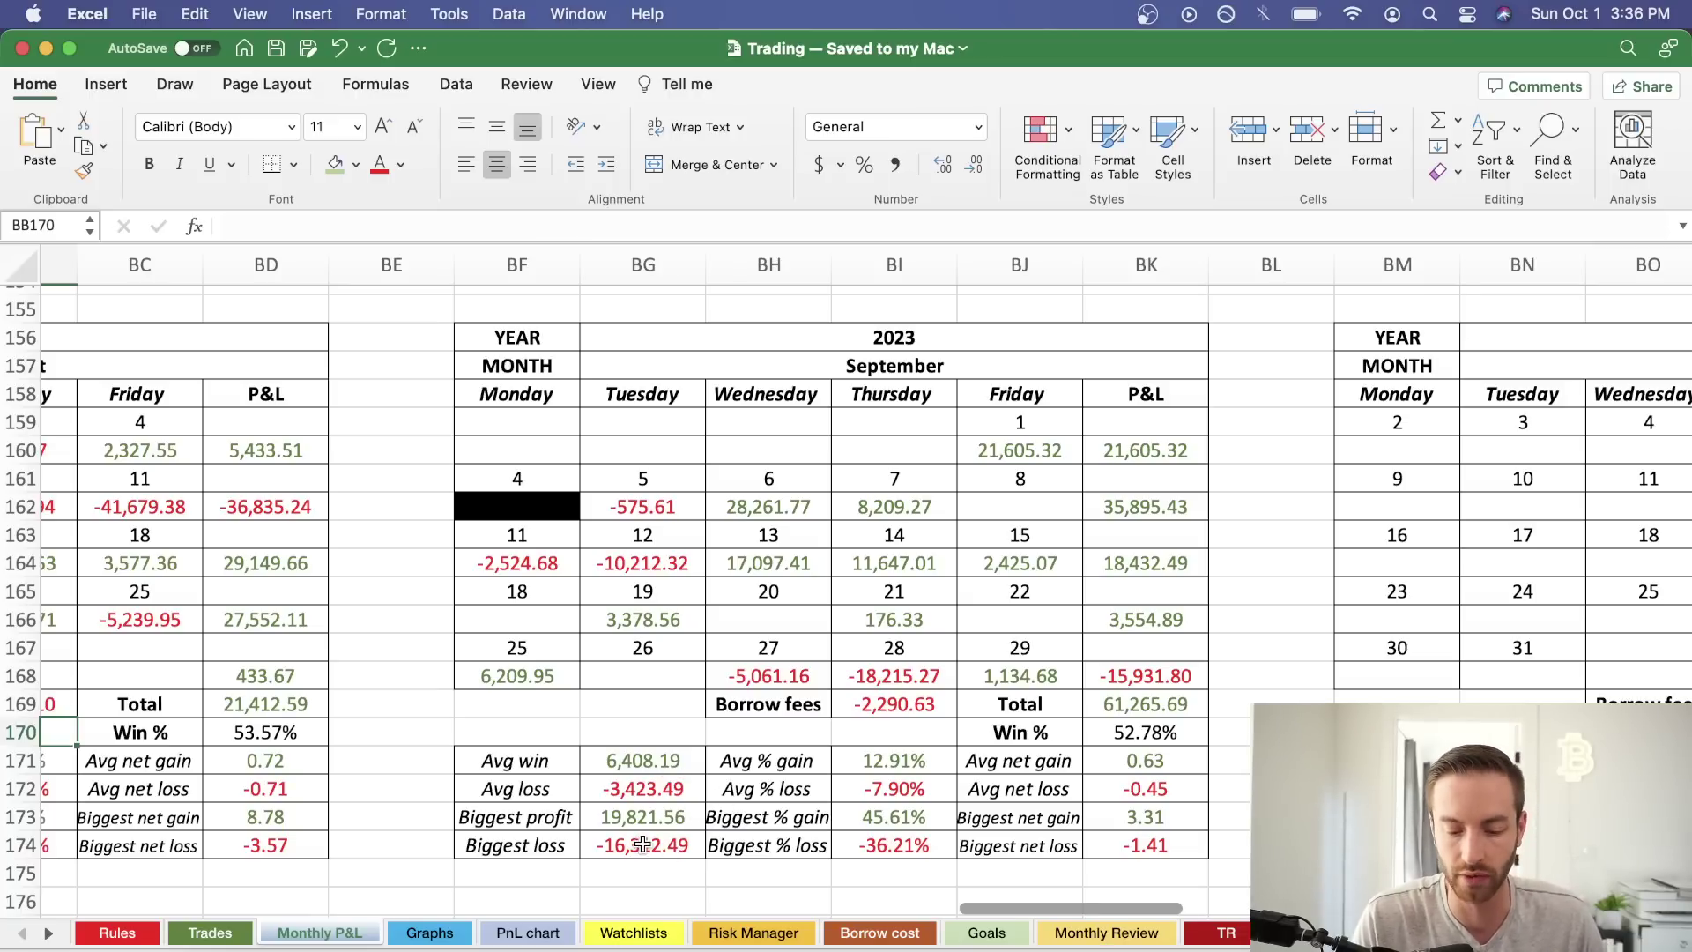
{"action": "left_click", "coordinate": [894, 675]}
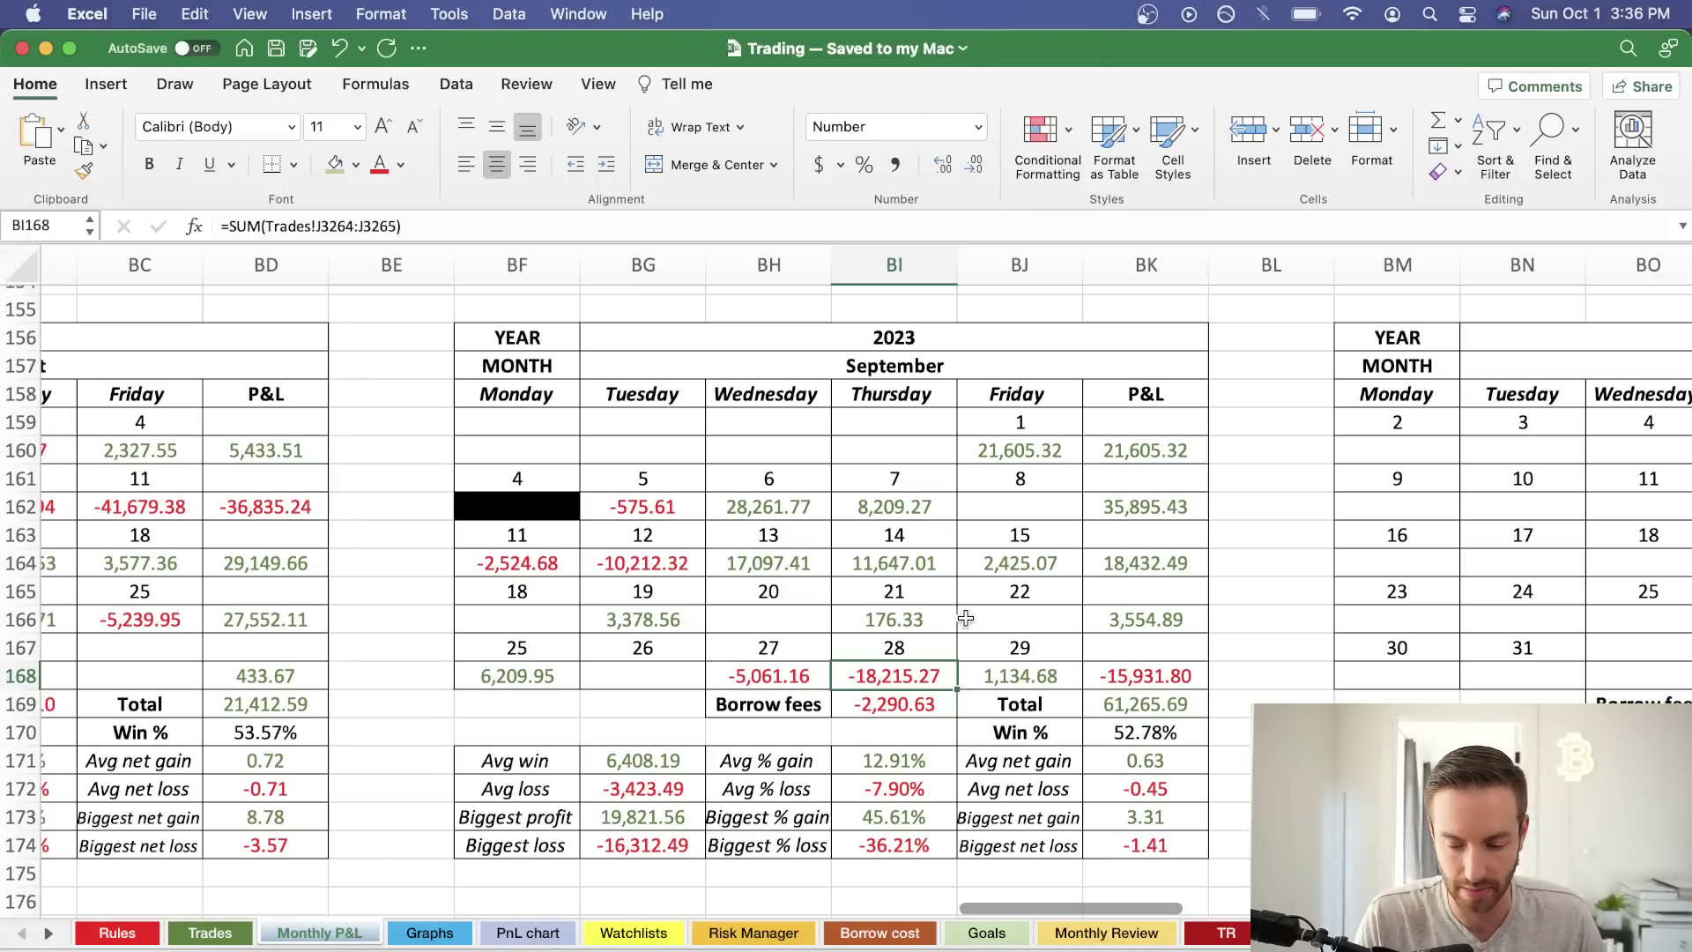
{"action": "scroll", "coordinate": [966, 618], "scroll_direction": "left", "scroll_amount": 10}
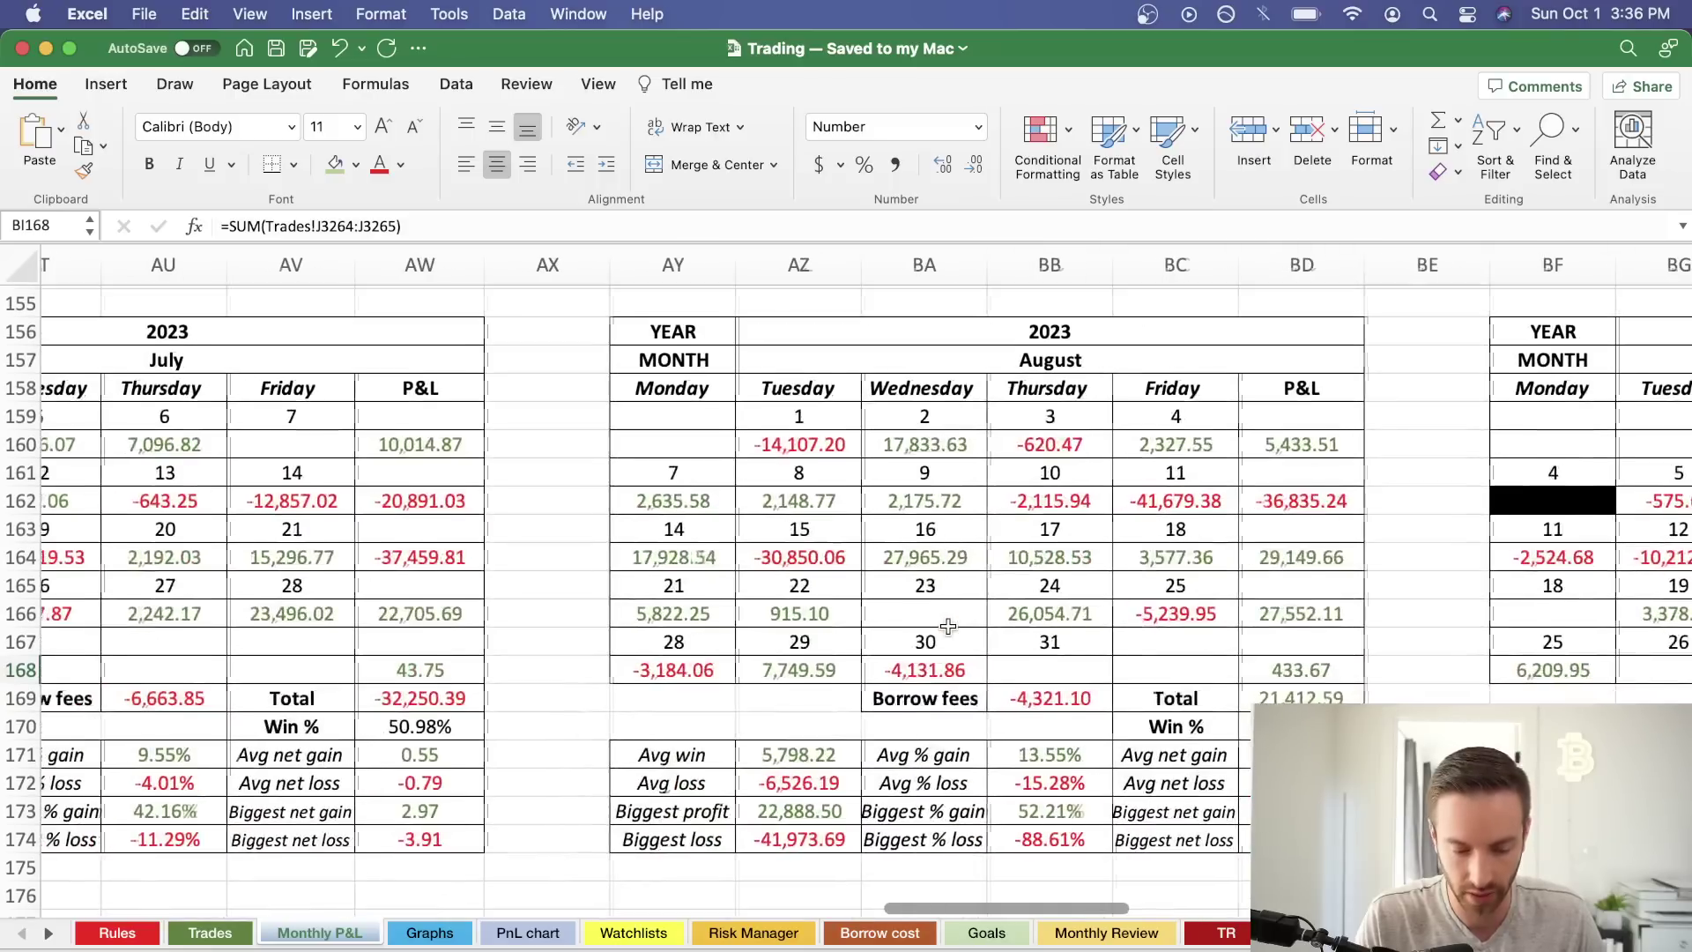
{"action": "scroll", "coordinate": [947, 626], "scroll_direction": "left", "scroll_amount": 3}
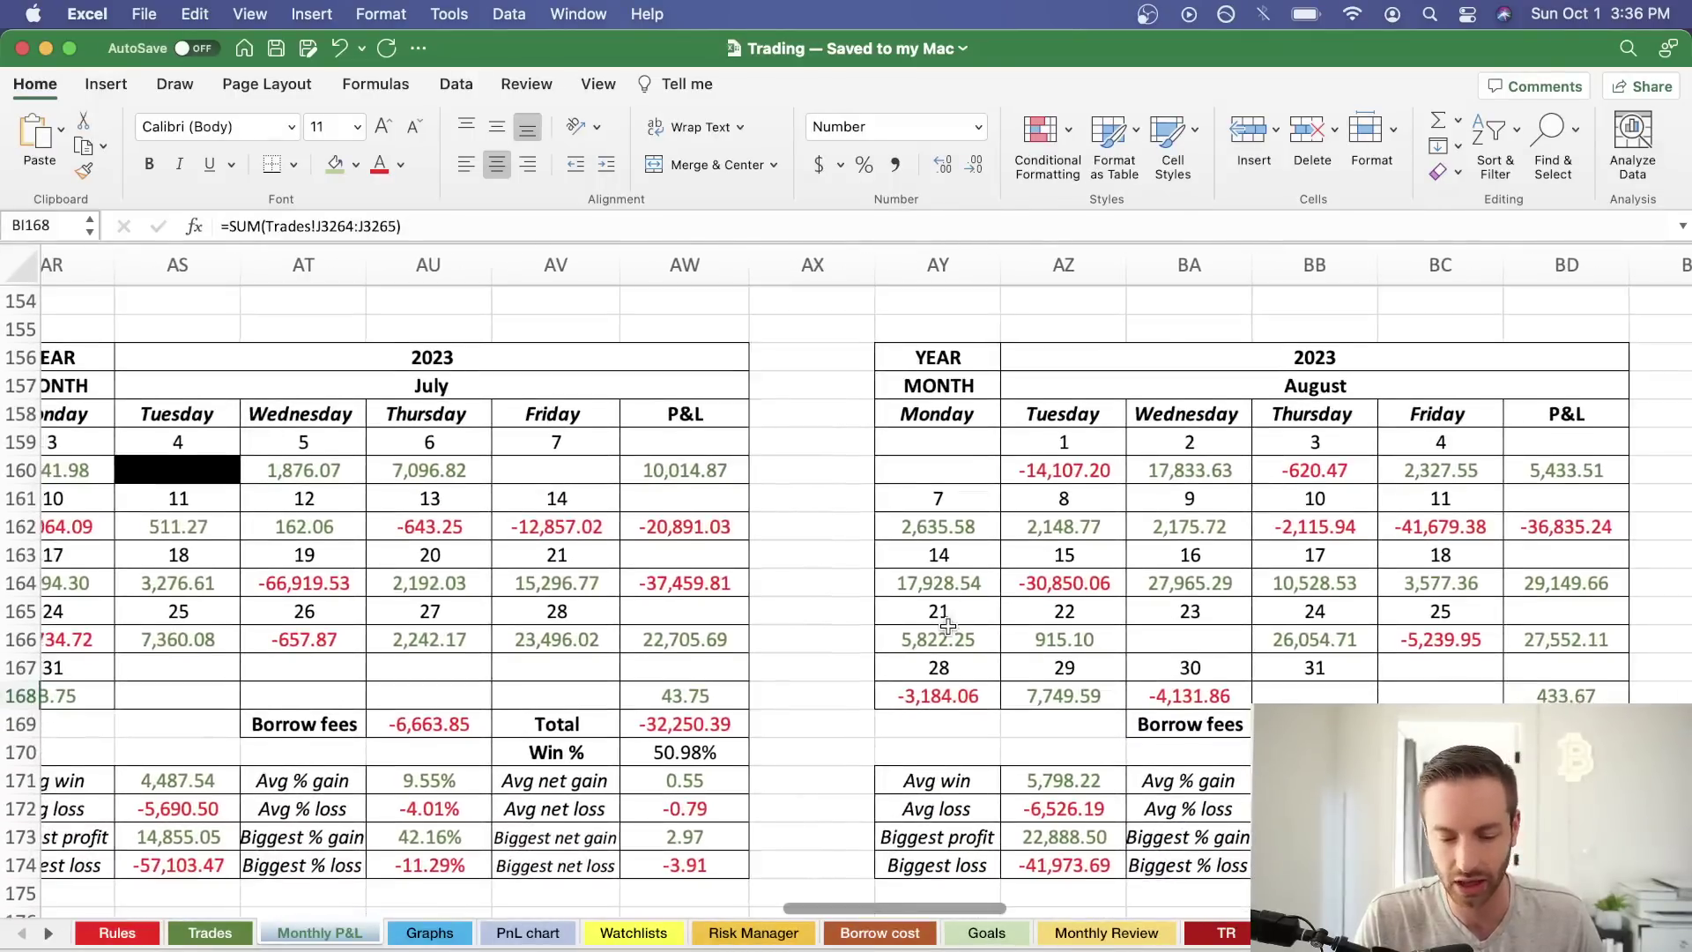
{"action": "scroll", "coordinate": [948, 626], "scroll_direction": "left", "scroll_amount": 1}
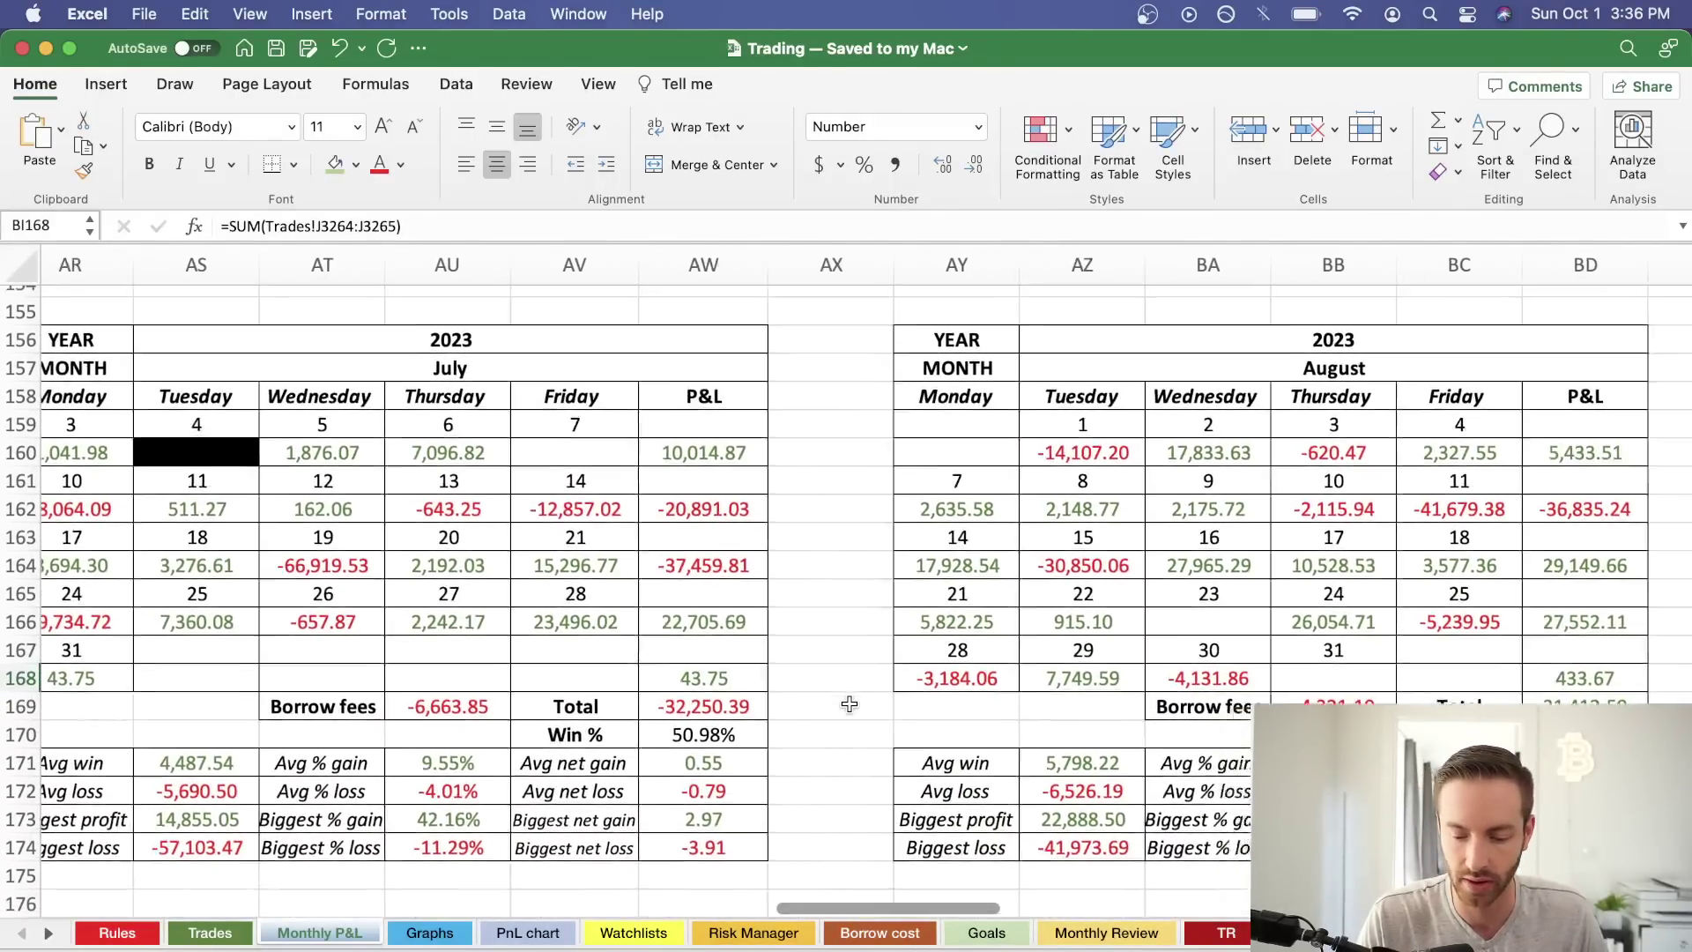
{"action": "scroll", "coordinate": [849, 704], "scroll_direction": "right", "scroll_amount": 2}
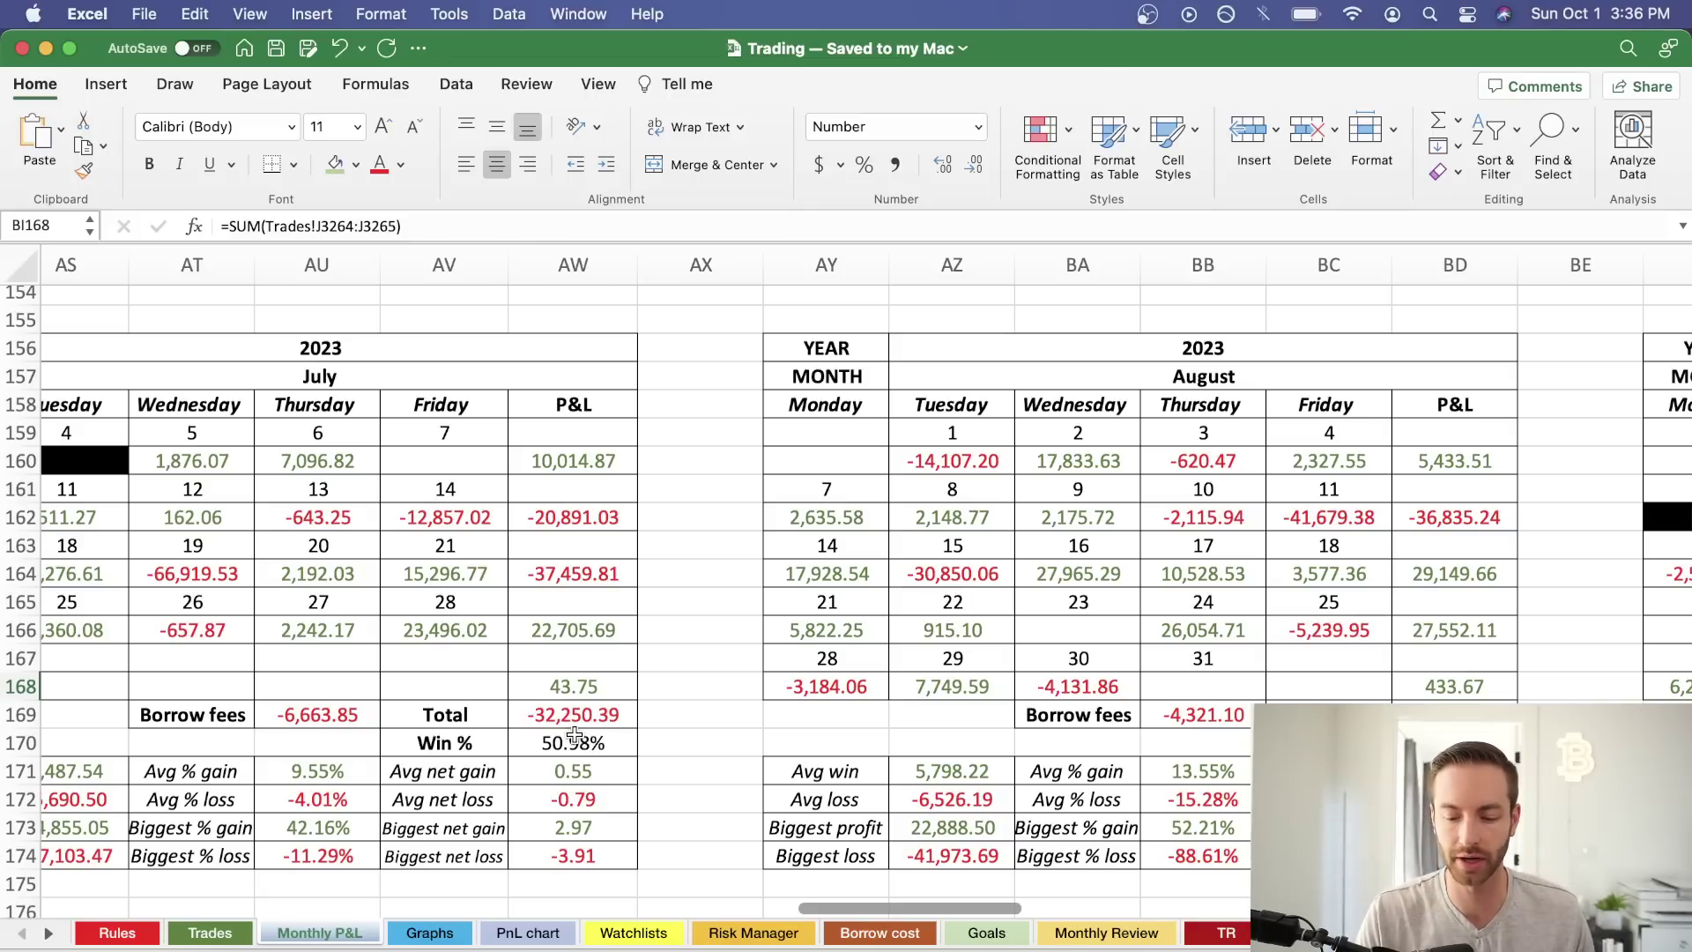
{"action": "scroll", "coordinate": [729, 706], "scroll_direction": "right", "scroll_amount": 2}
{"action": "scroll", "coordinate": [758, 705], "scroll_direction": "left", "scroll_amount": 3}
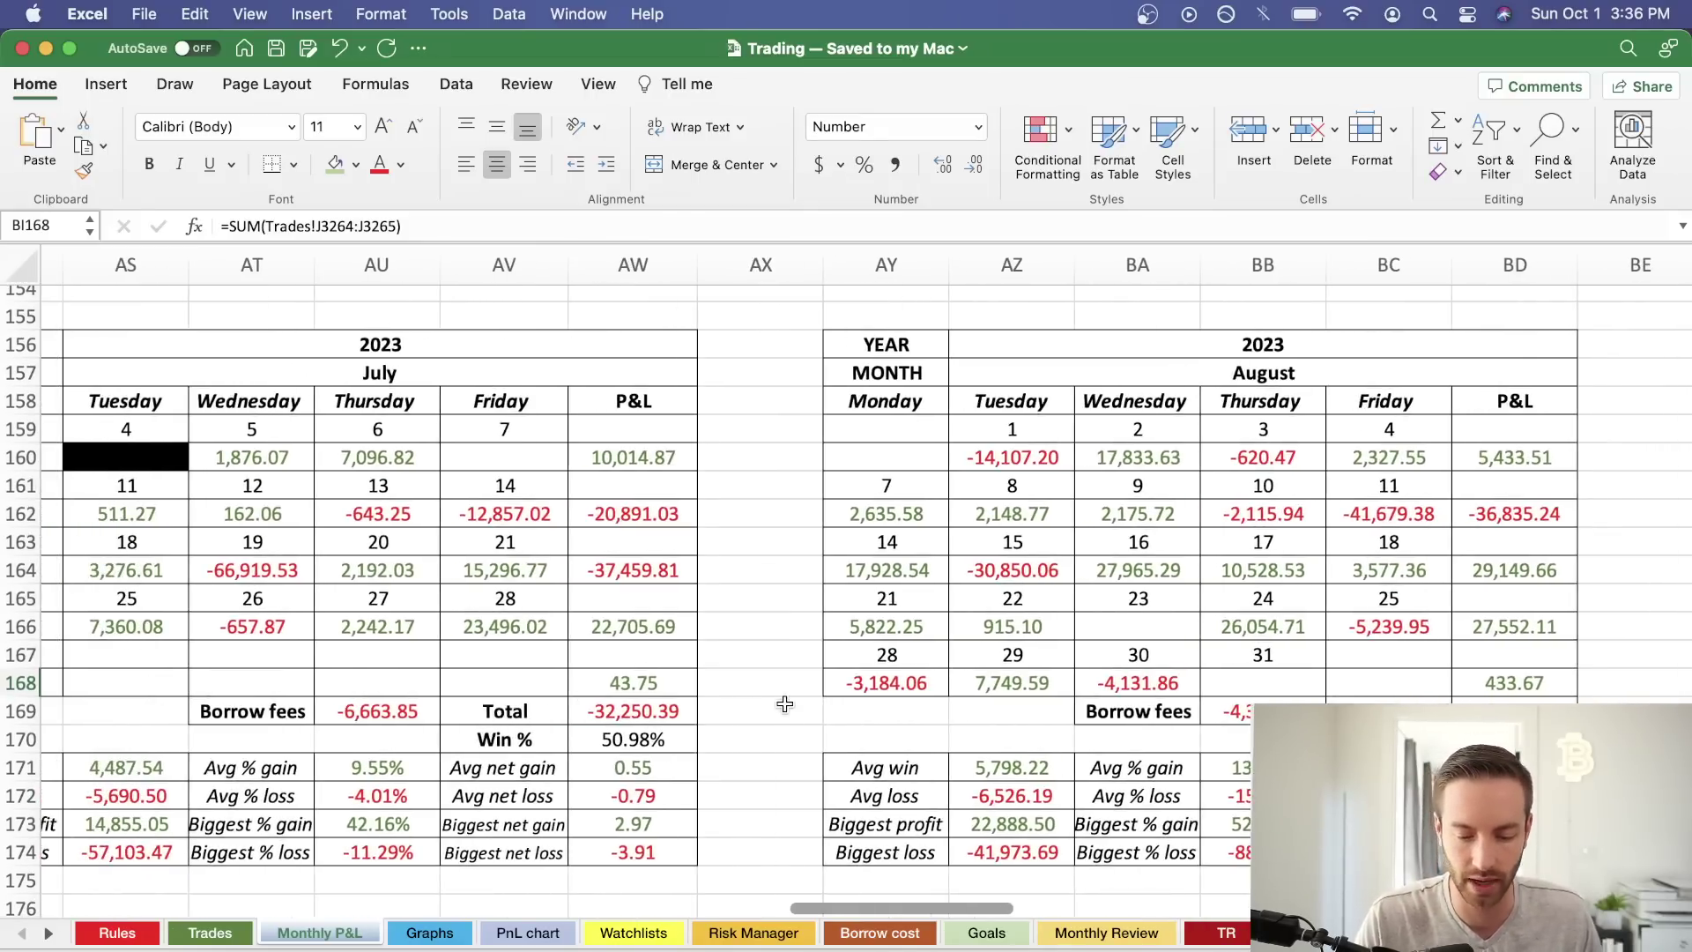
{"action": "scroll", "coordinate": [785, 703], "scroll_direction": "right", "scroll_amount": 10}
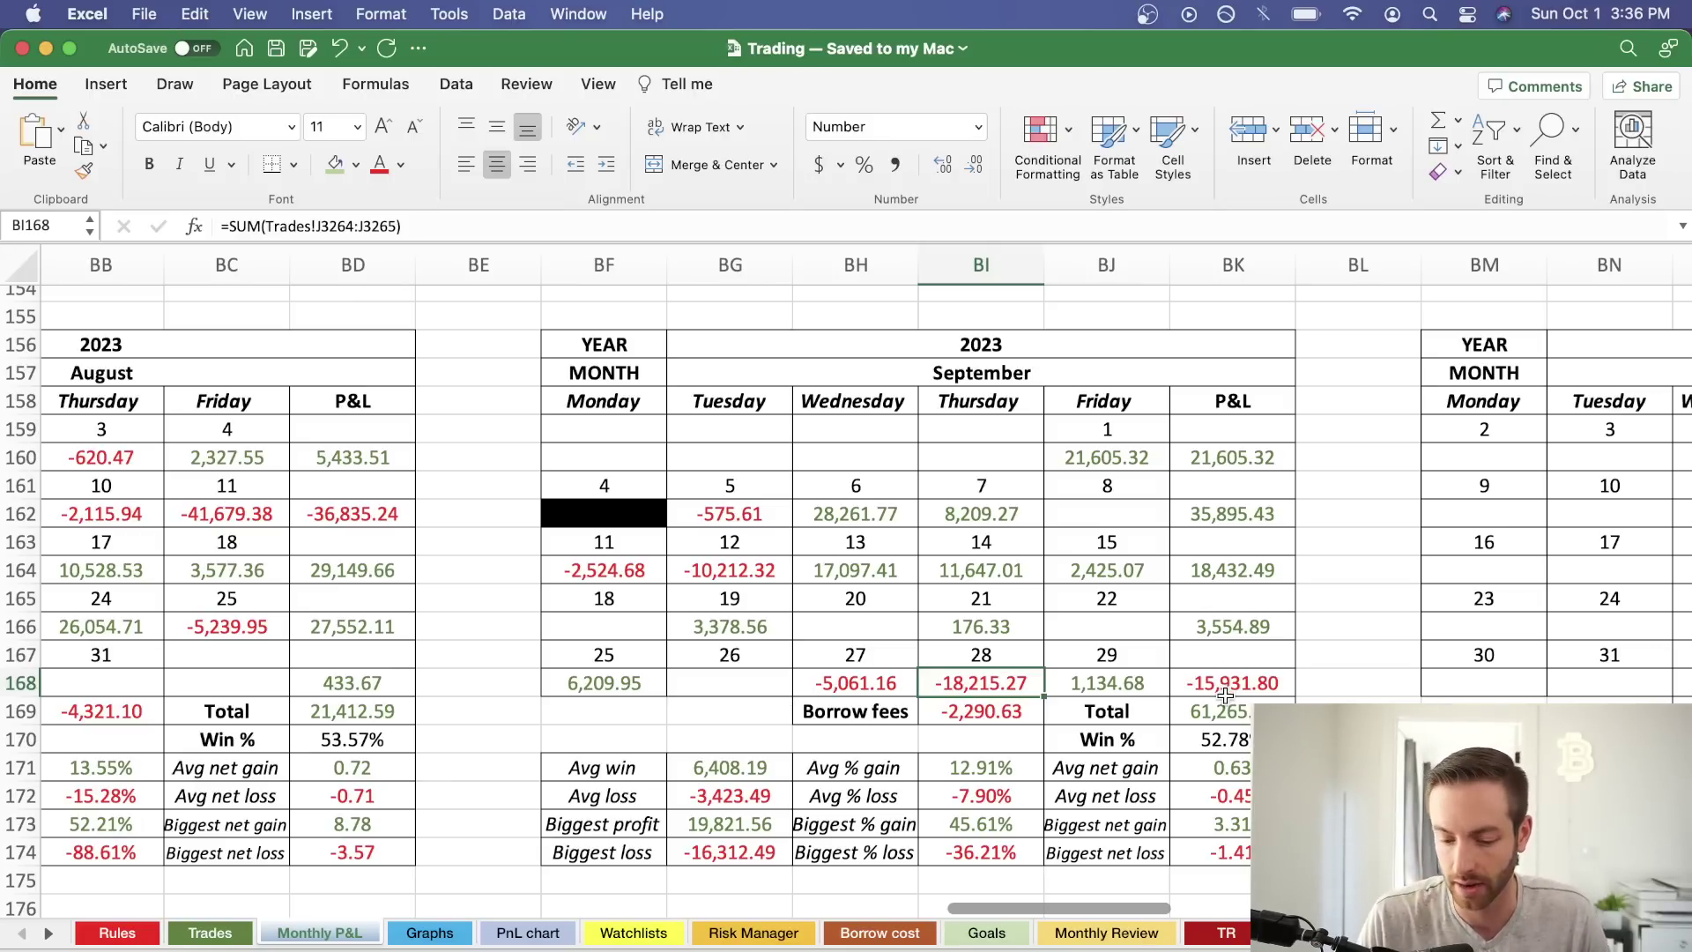
{"action": "scroll", "coordinate": [1154, 708], "scroll_direction": "left", "scroll_amount": 5}
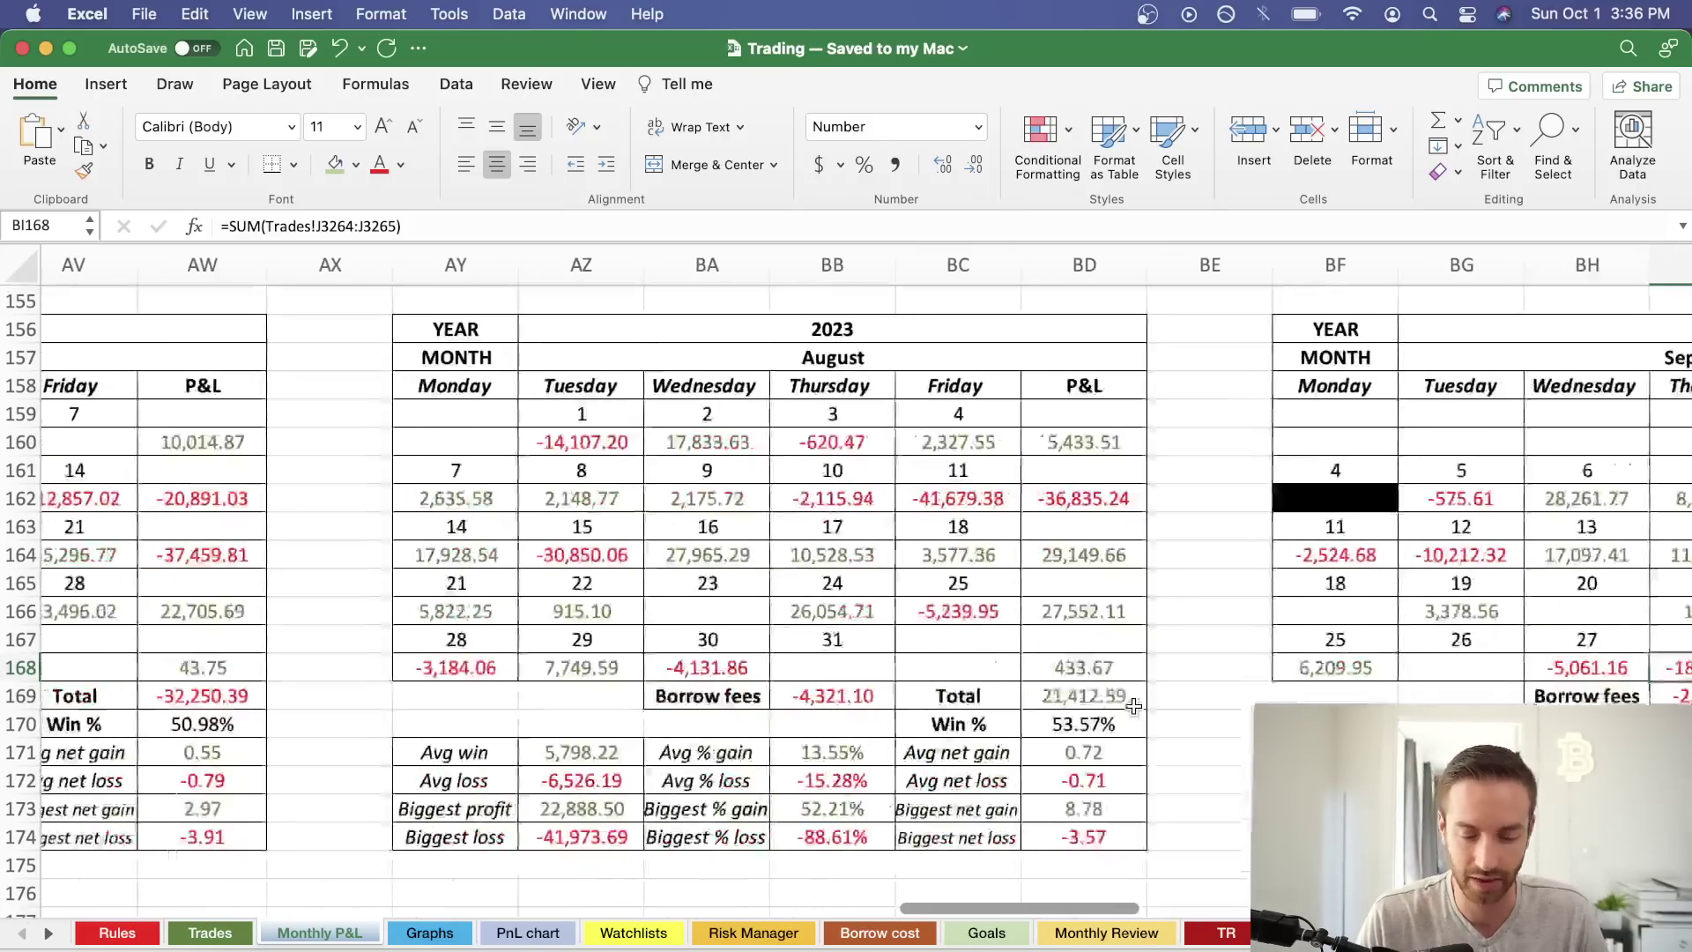
{"action": "scroll", "coordinate": [1134, 706], "scroll_direction": "right", "scroll_amount": 5}
{"action": "scroll", "coordinate": [1135, 707], "scroll_direction": "right", "scroll_amount": 1}
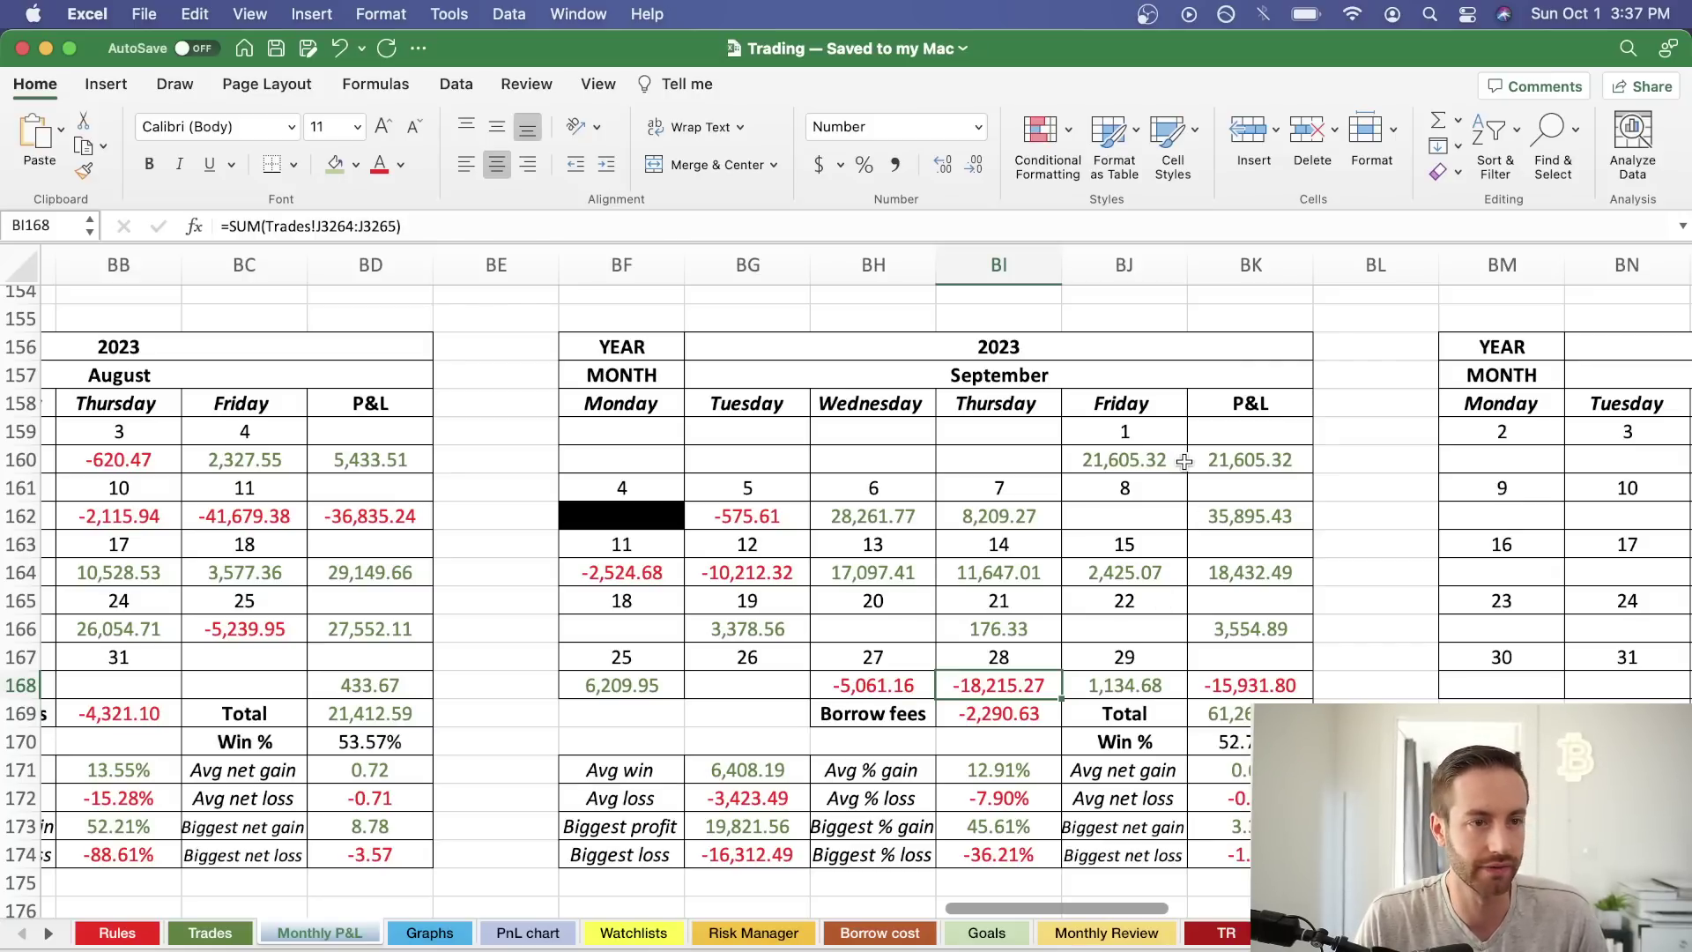
Inspect the P&L cell for September 1 and the August 2023 total in the monthly calendars.
{"action": "left_click", "coordinate": [1132, 460]}
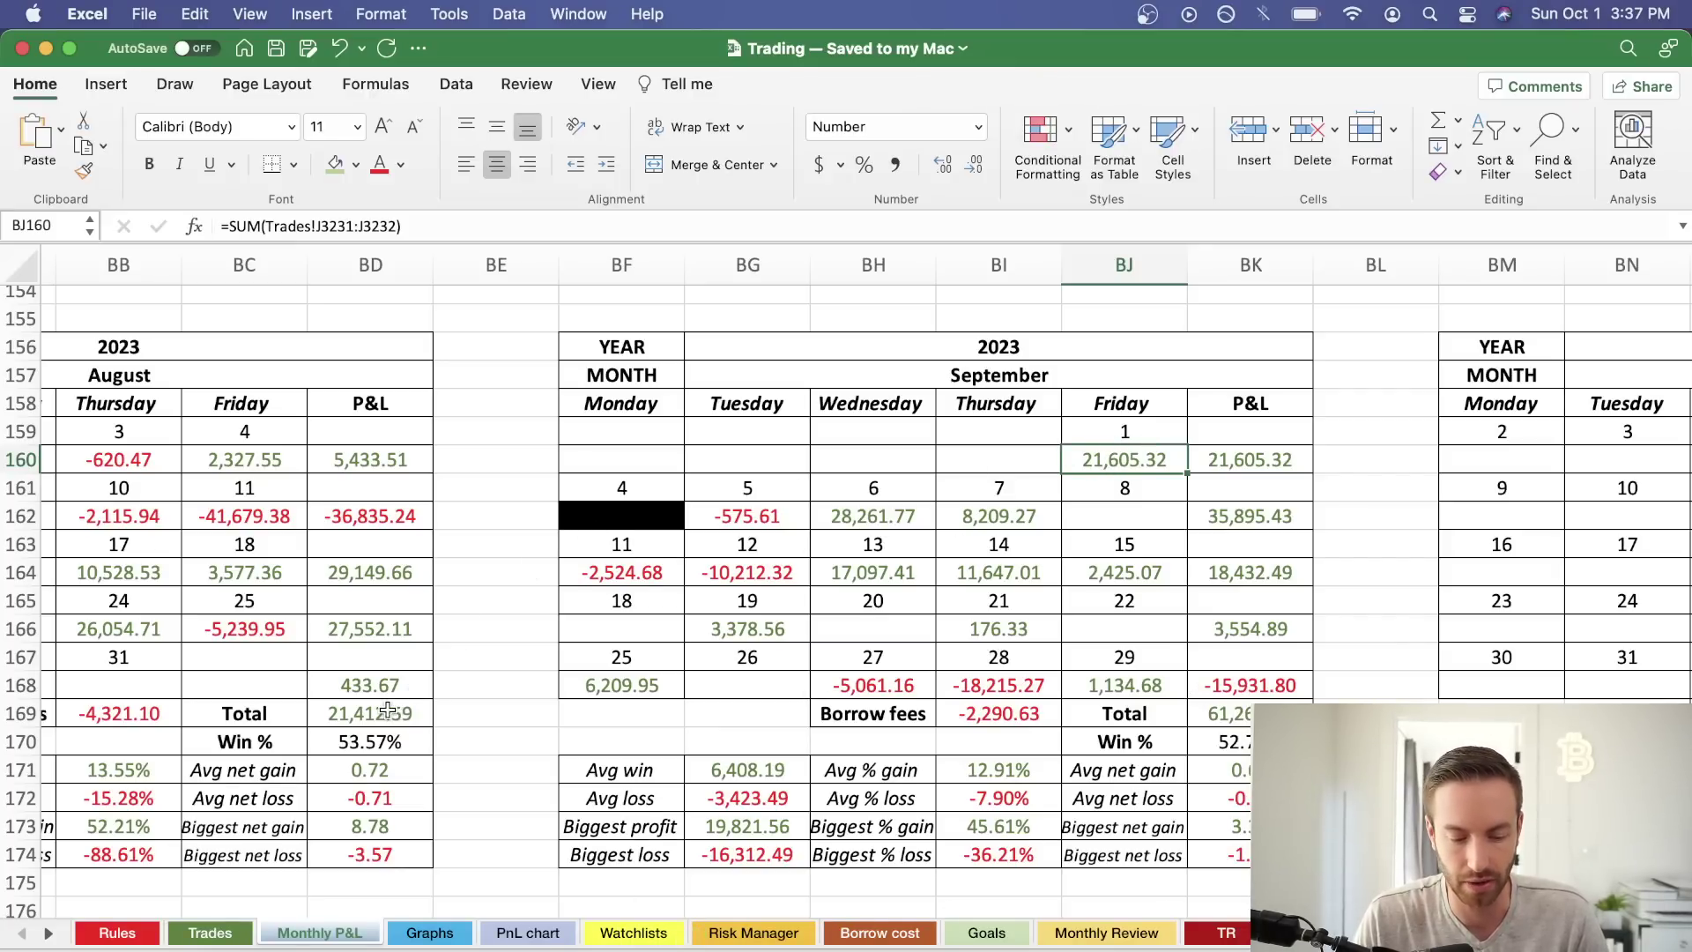
{"action": "left_click", "coordinate": [388, 710]}
{"action": "left_click", "coordinate": [1109, 453]}
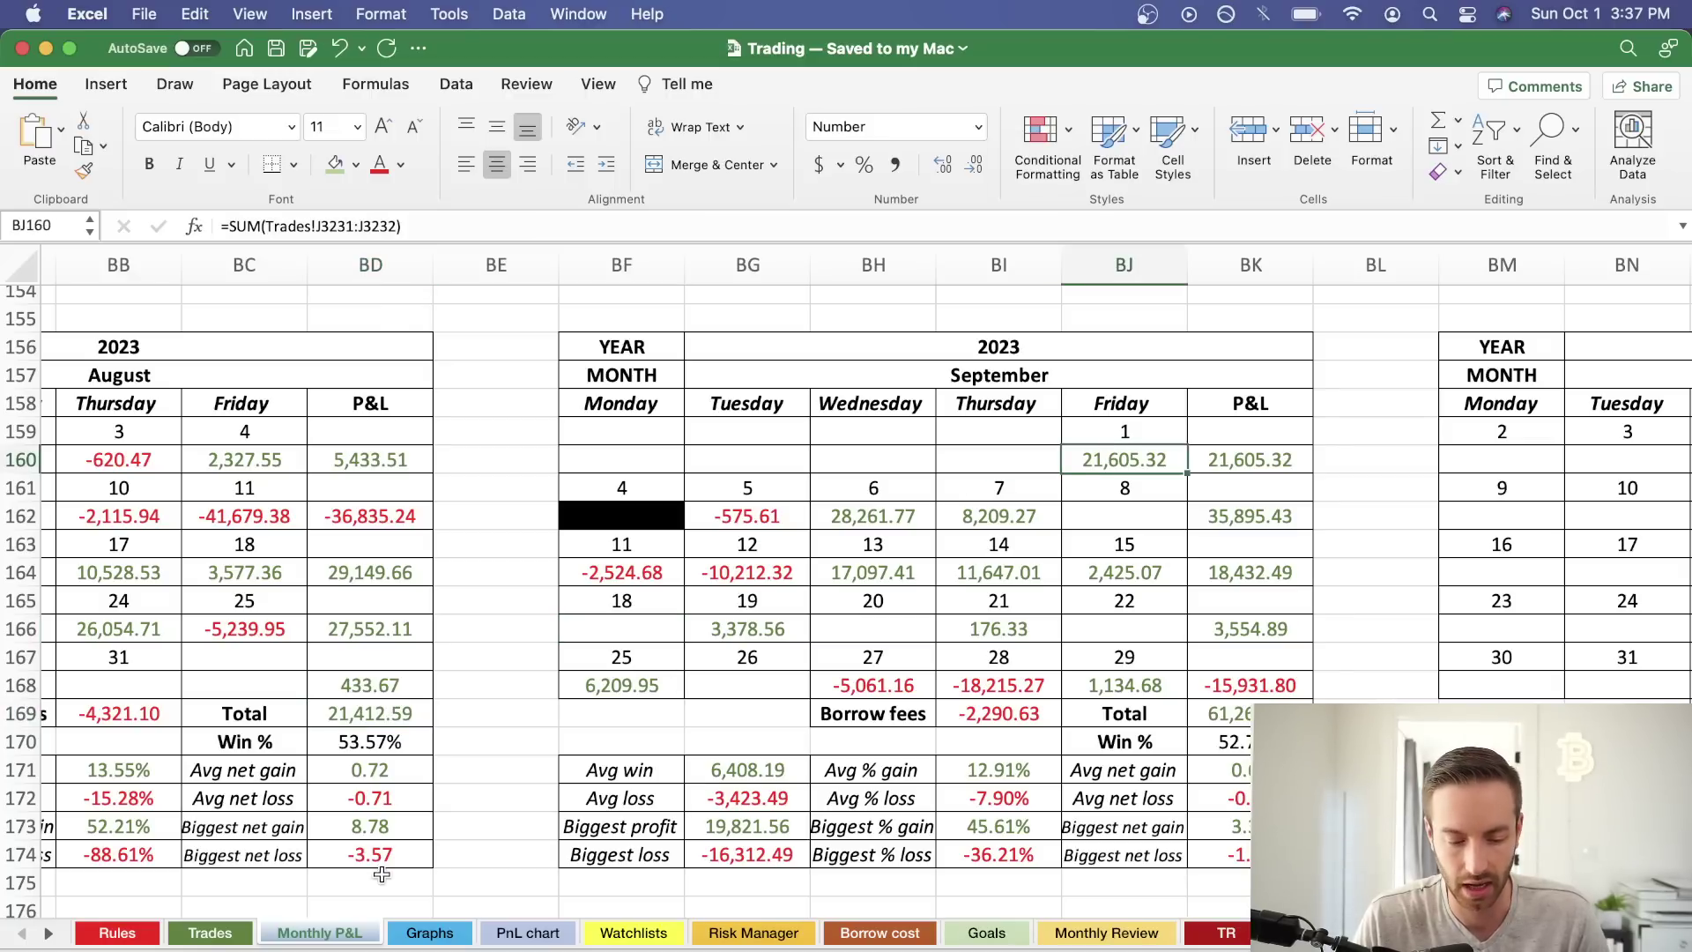
{"action": "left_click", "coordinate": [349, 710]}
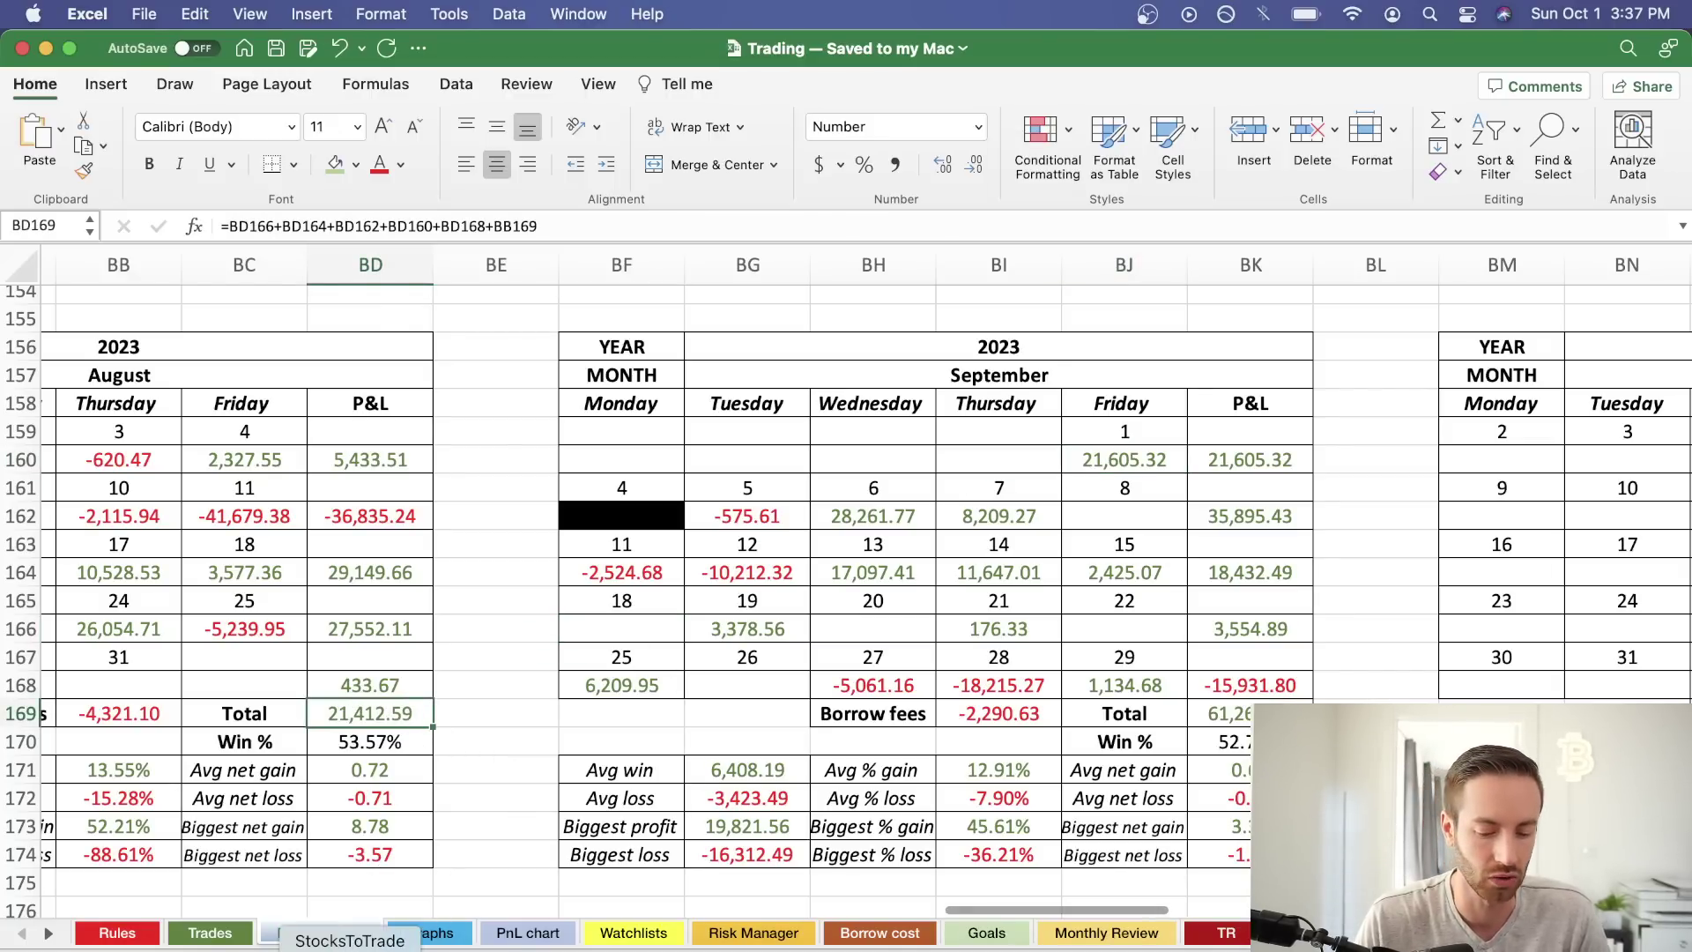
Switch to StocksToTrade and examine ICCT's daily price action from late August through September 2023.
{"action": "left_click", "coordinate": [350, 948]}
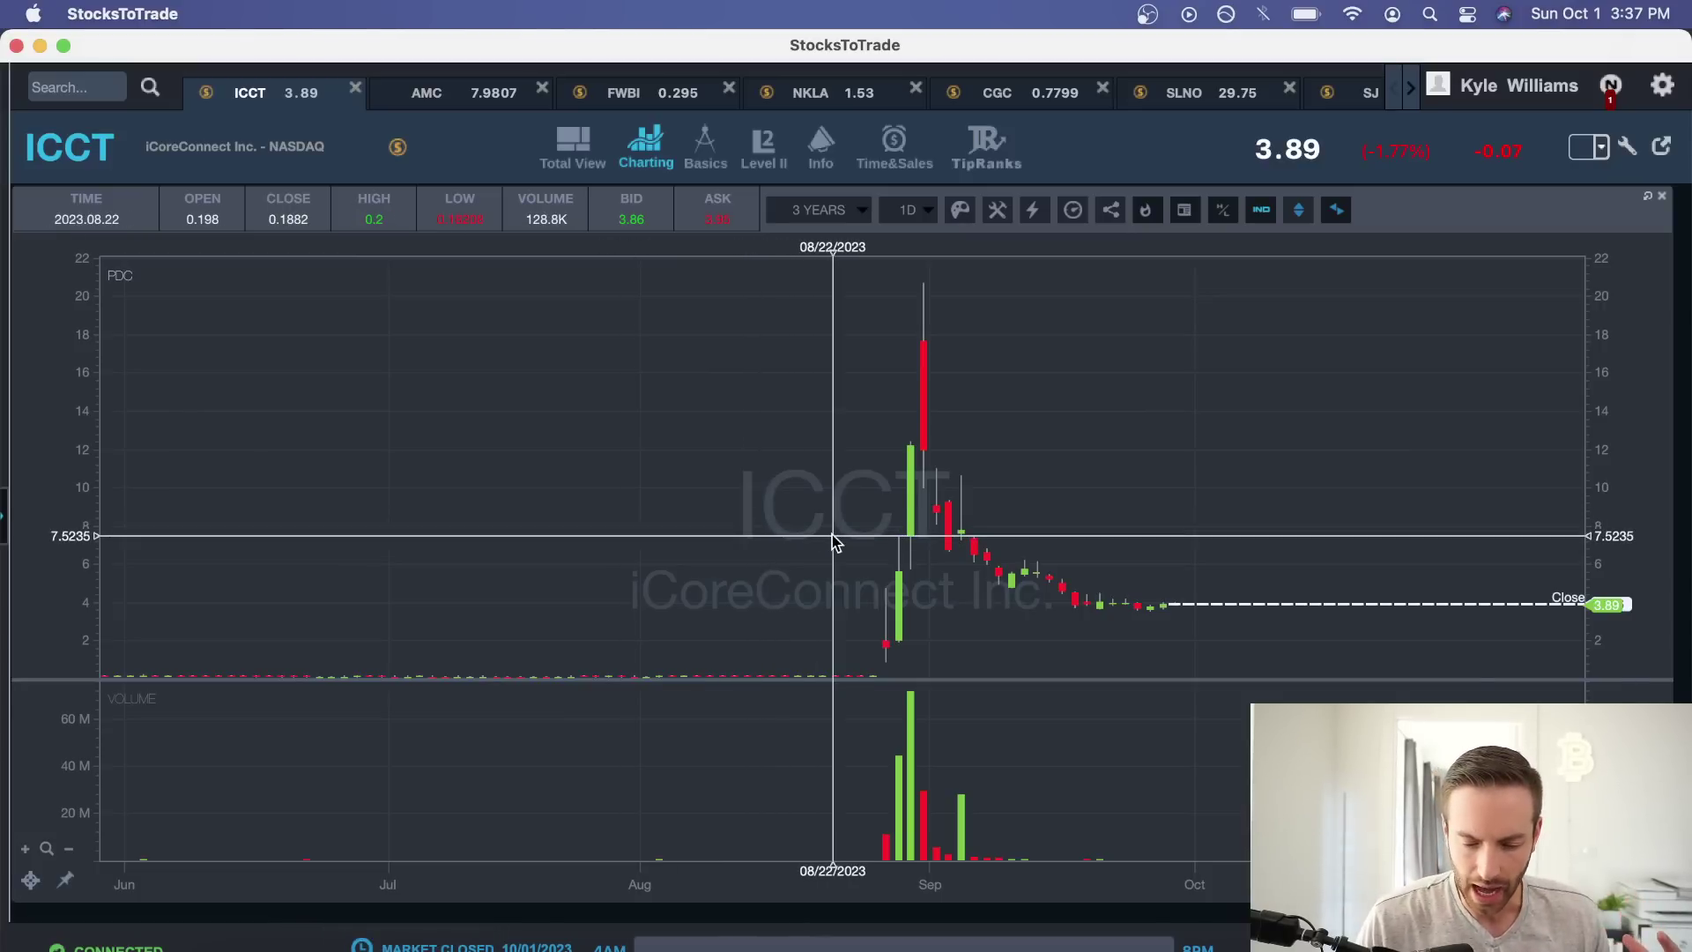
{"action": "left_click_drag", "start_coordinate": [823, 536], "coordinate": [1013, 608]}
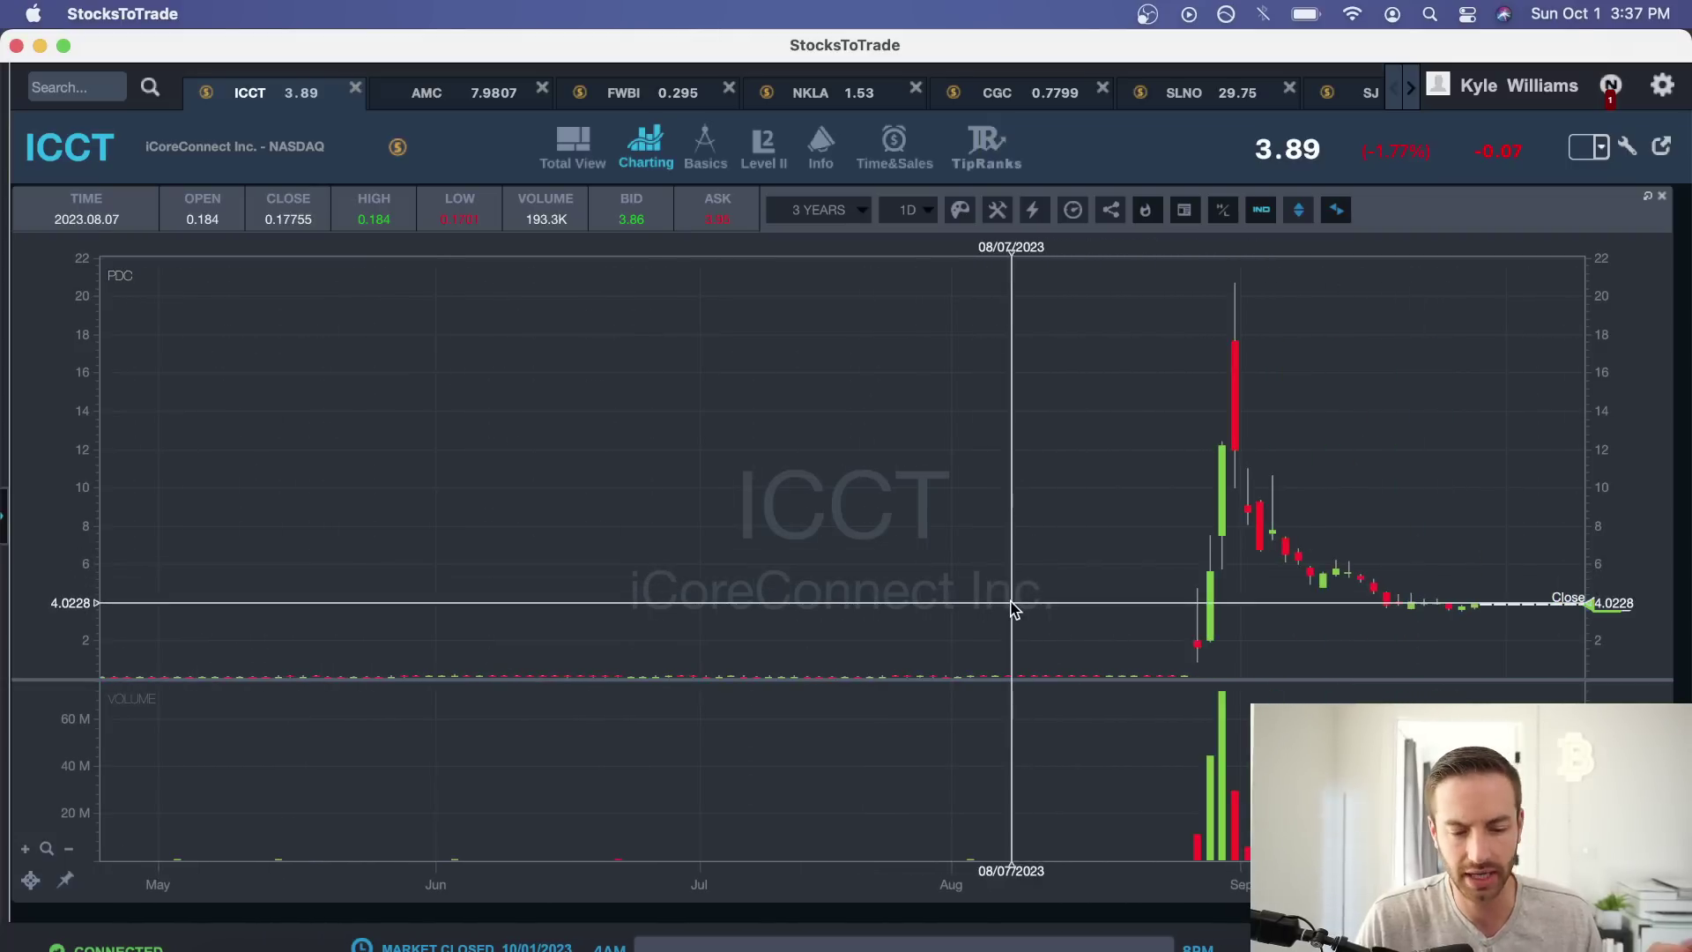
{"action": "scroll", "coordinate": [1020, 590], "scroll_direction": "right", "scroll_amount": 2}
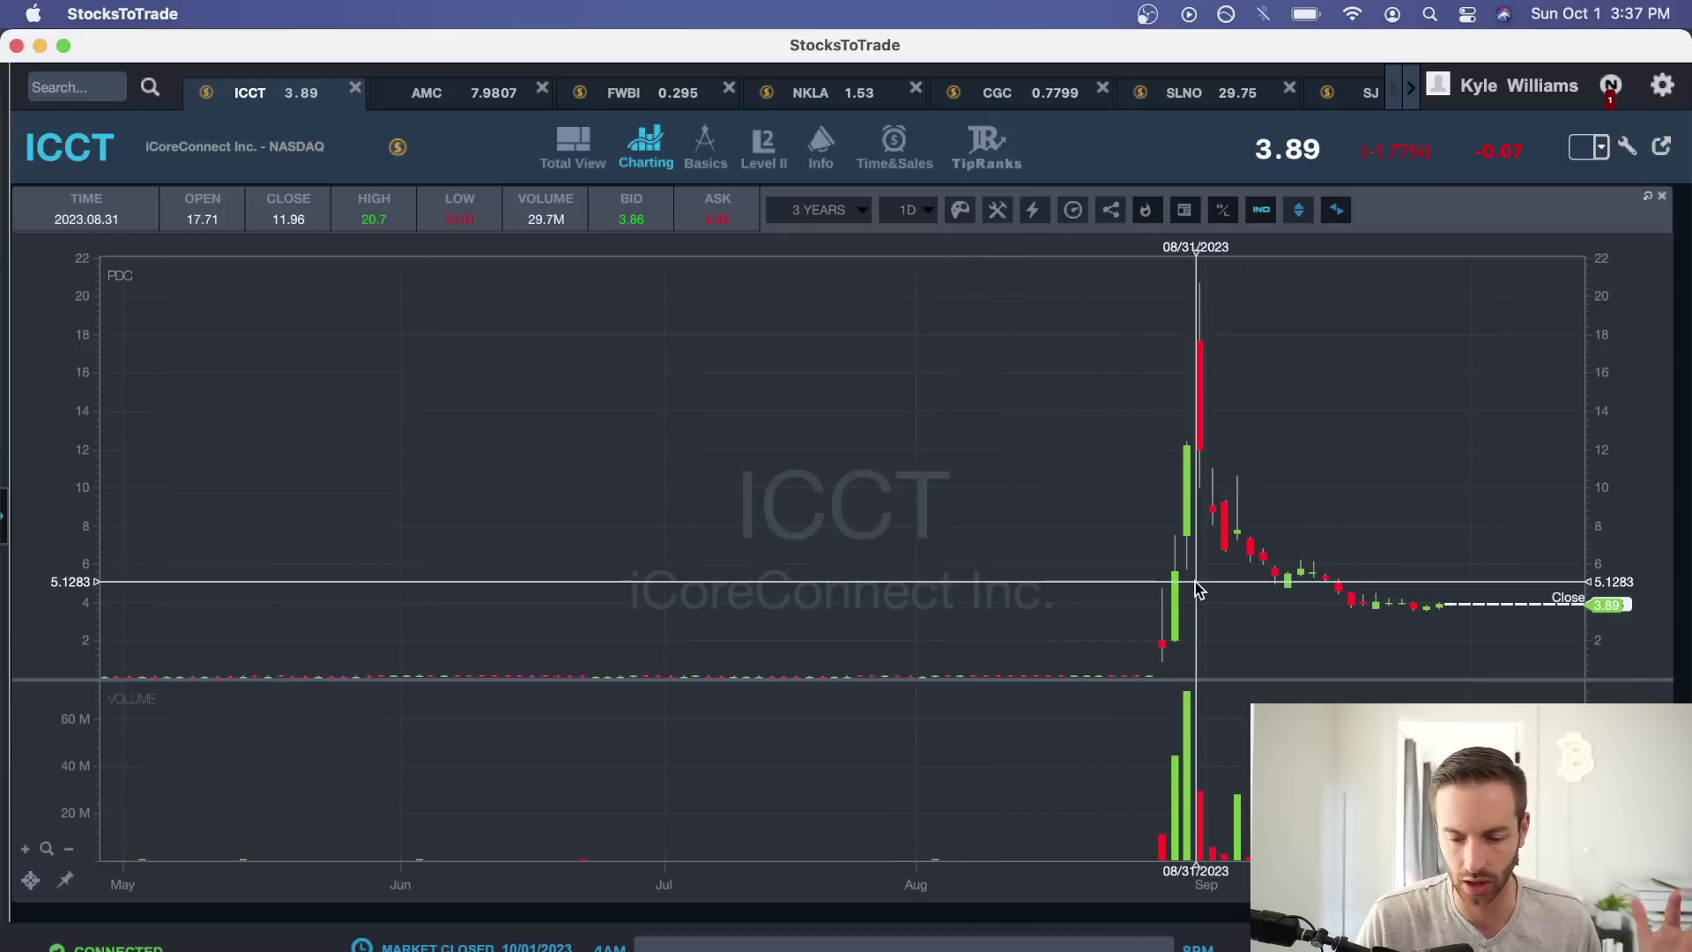
{"action": "left_click_drag", "start_coordinate": [1284, 540], "coordinate": [1221, 544]}
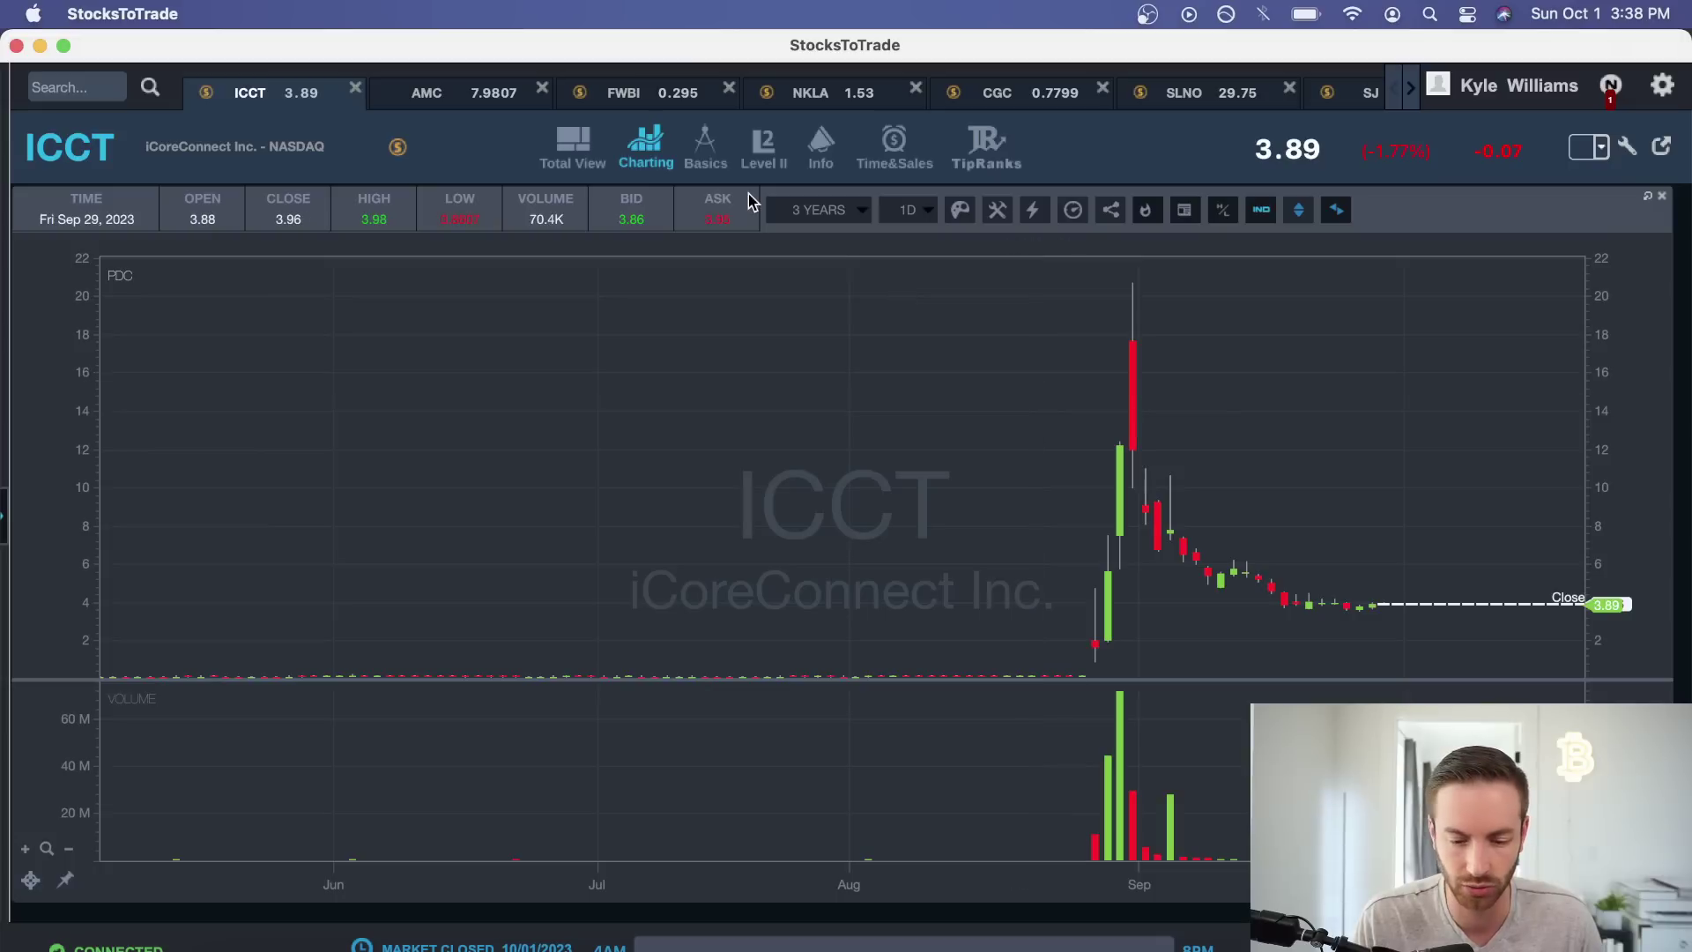
Load the ICCT one-minute chart for August 31, 2023 and review the session from premarket through after-hours.
{"action": "left_click", "coordinate": [804, 208]}
{"action": "left_click", "coordinate": [815, 235]}
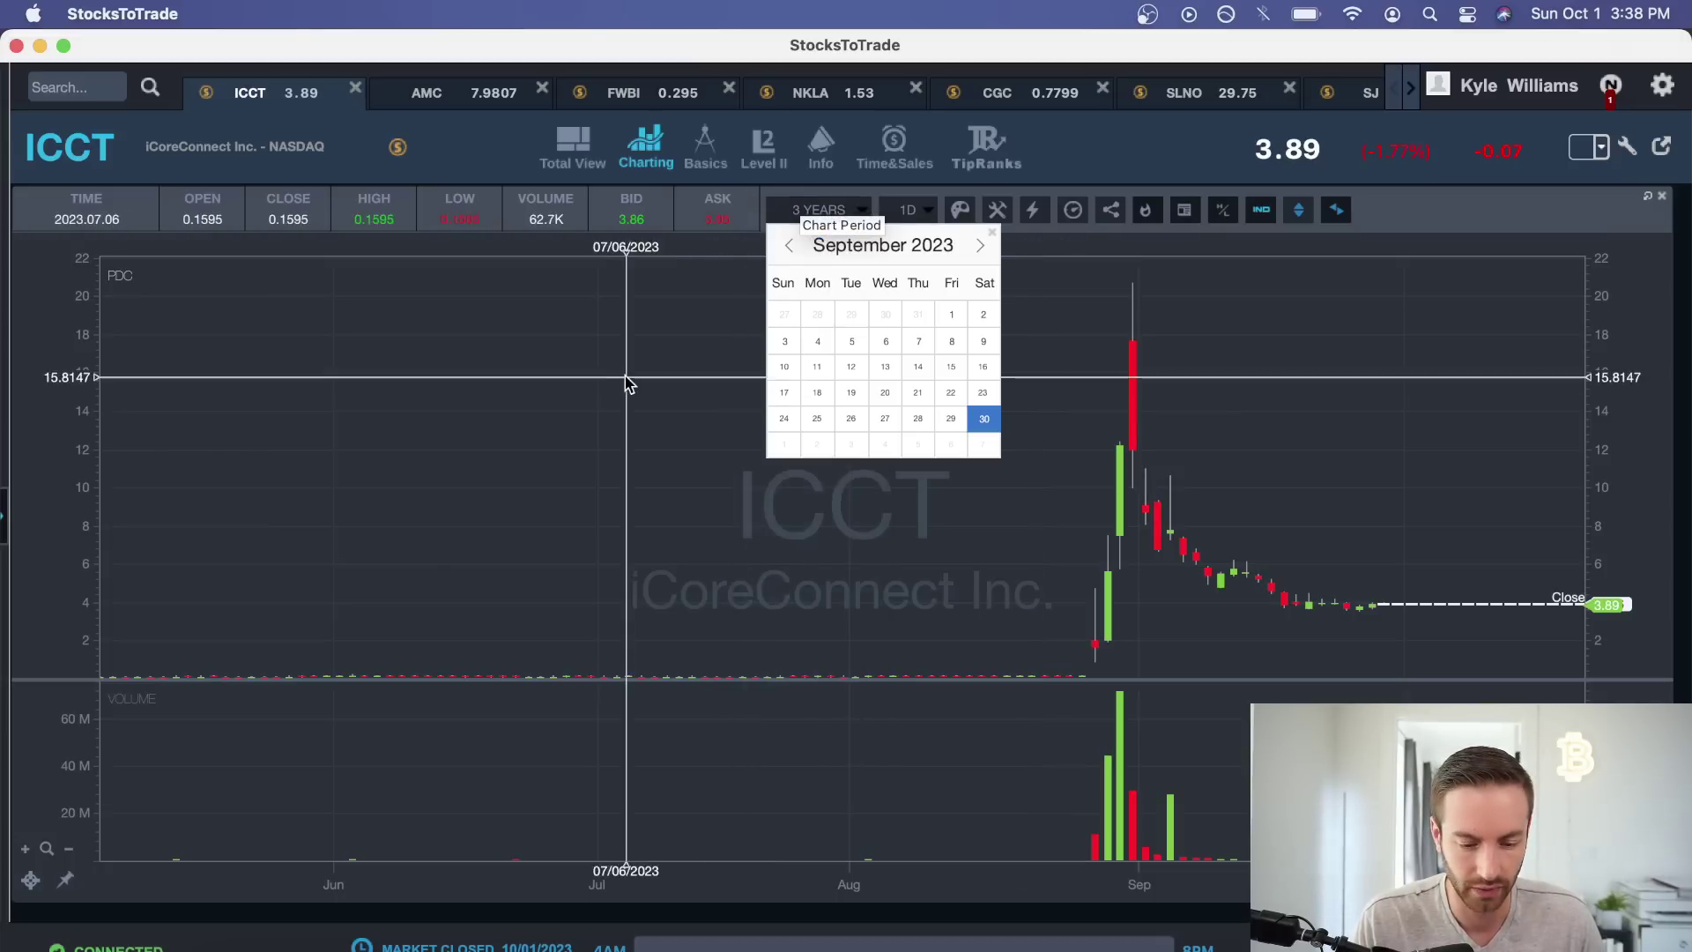
{"action": "left_click", "coordinate": [788, 245]}
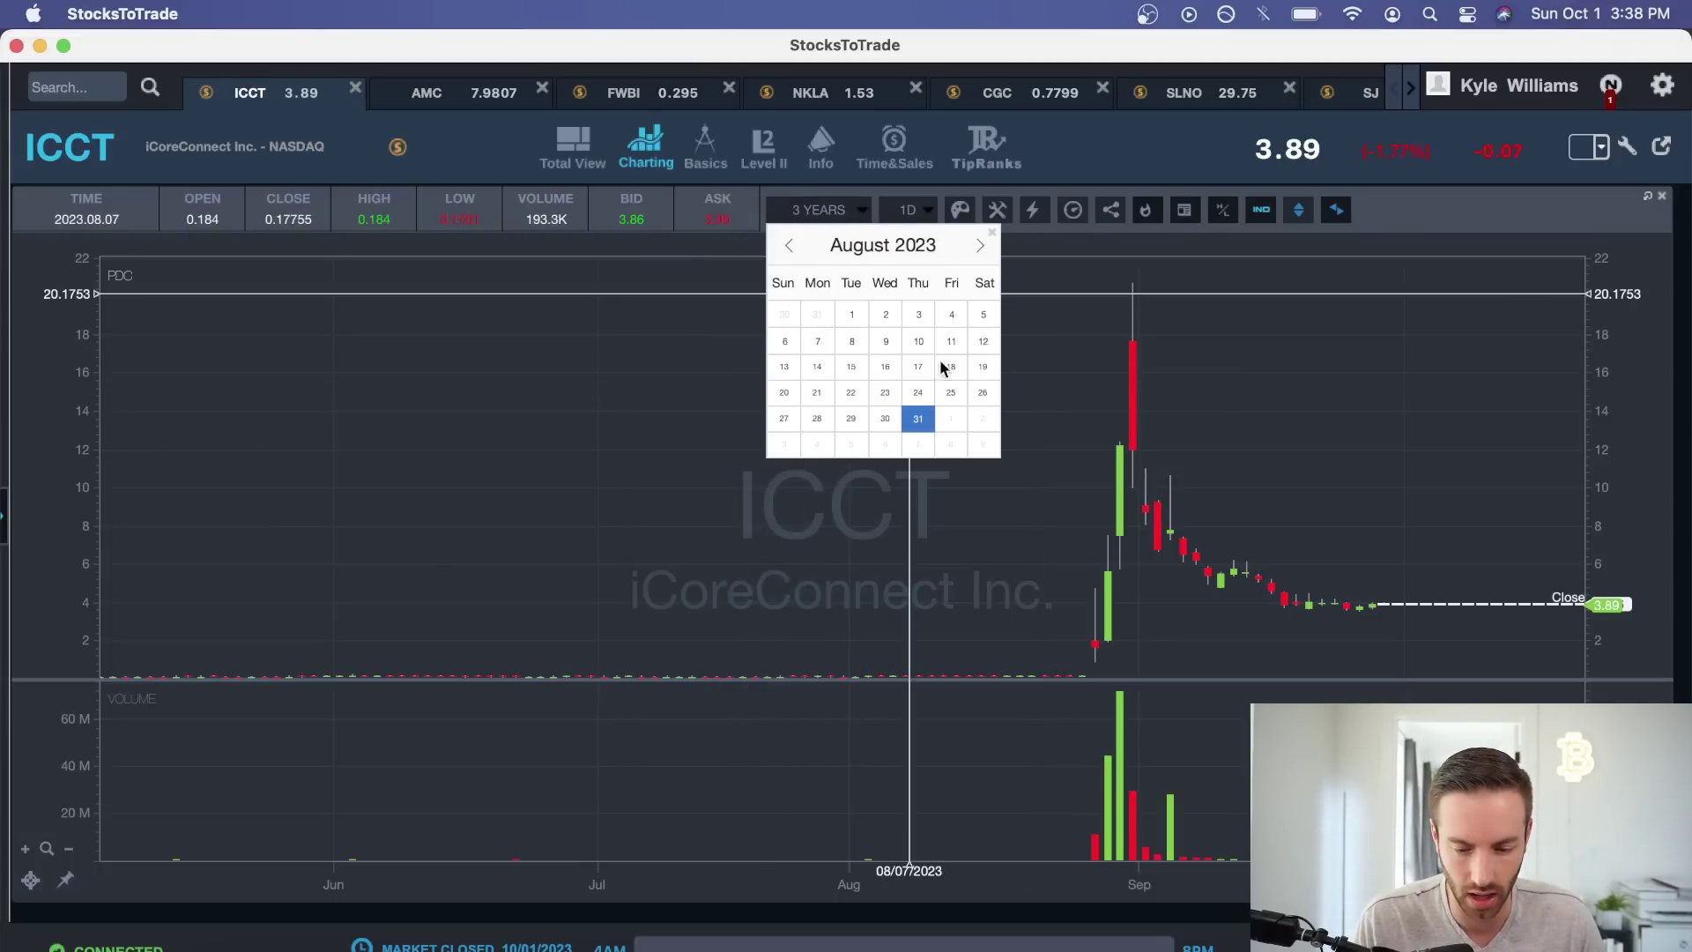
{"action": "left_click", "coordinate": [918, 419]}
{"action": "left_click_drag", "start_coordinate": [764, 514], "coordinate": [1046, 510]}
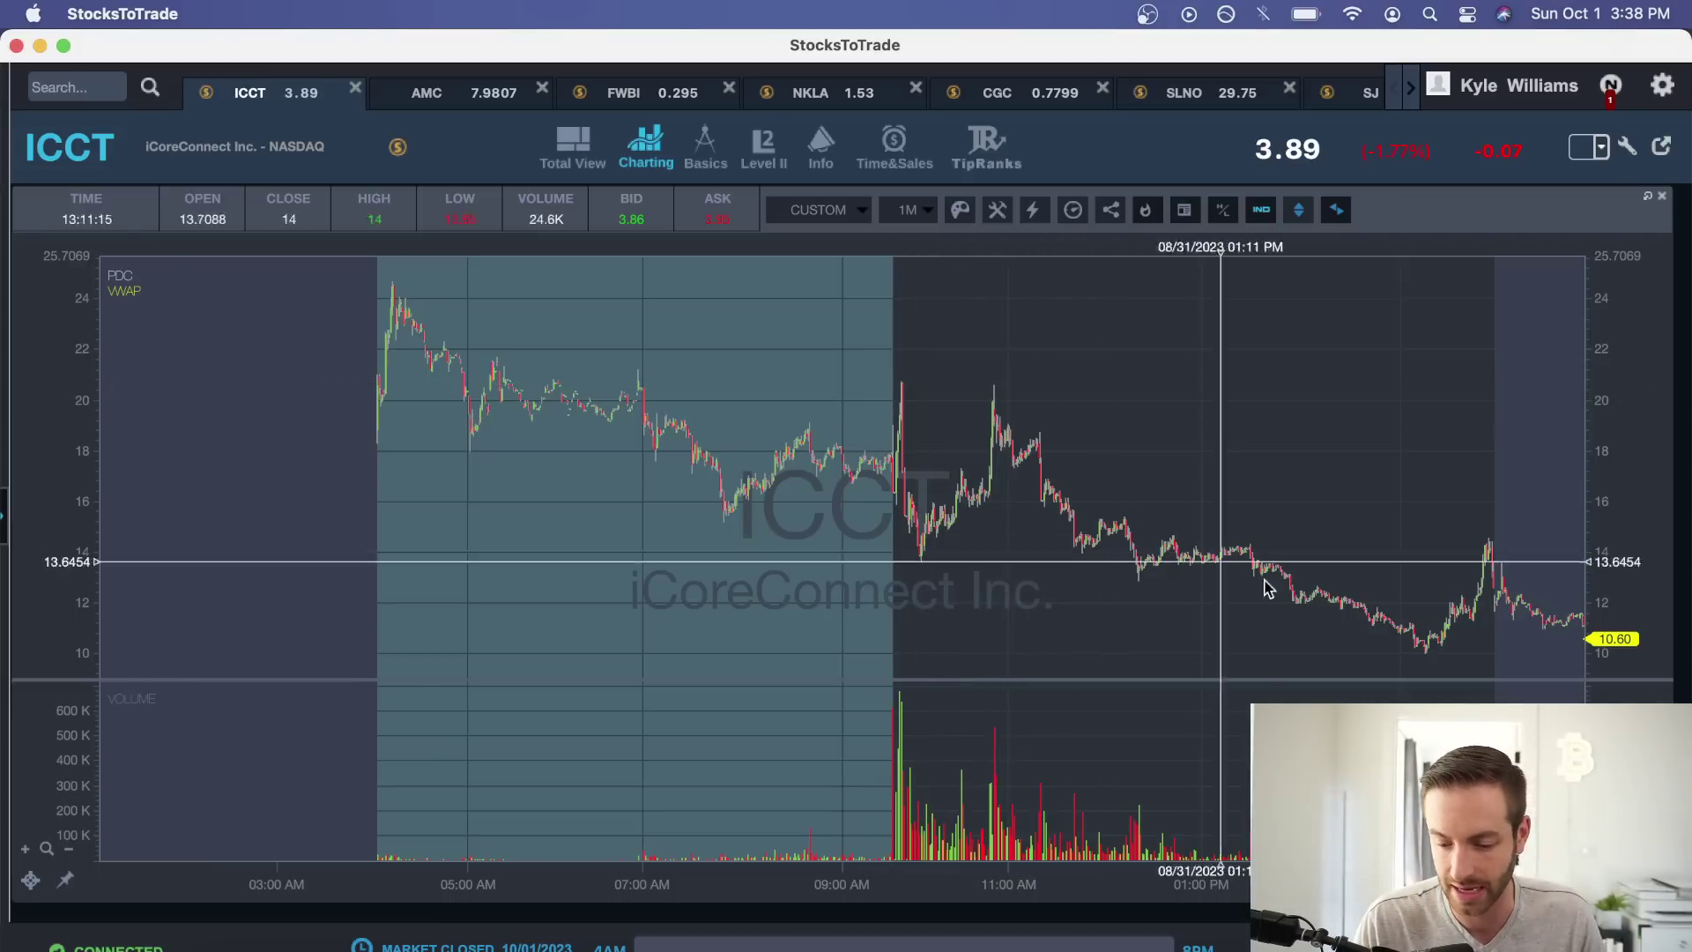
{"action": "left_click_drag", "start_coordinate": [1428, 606], "coordinate": [928, 606]}
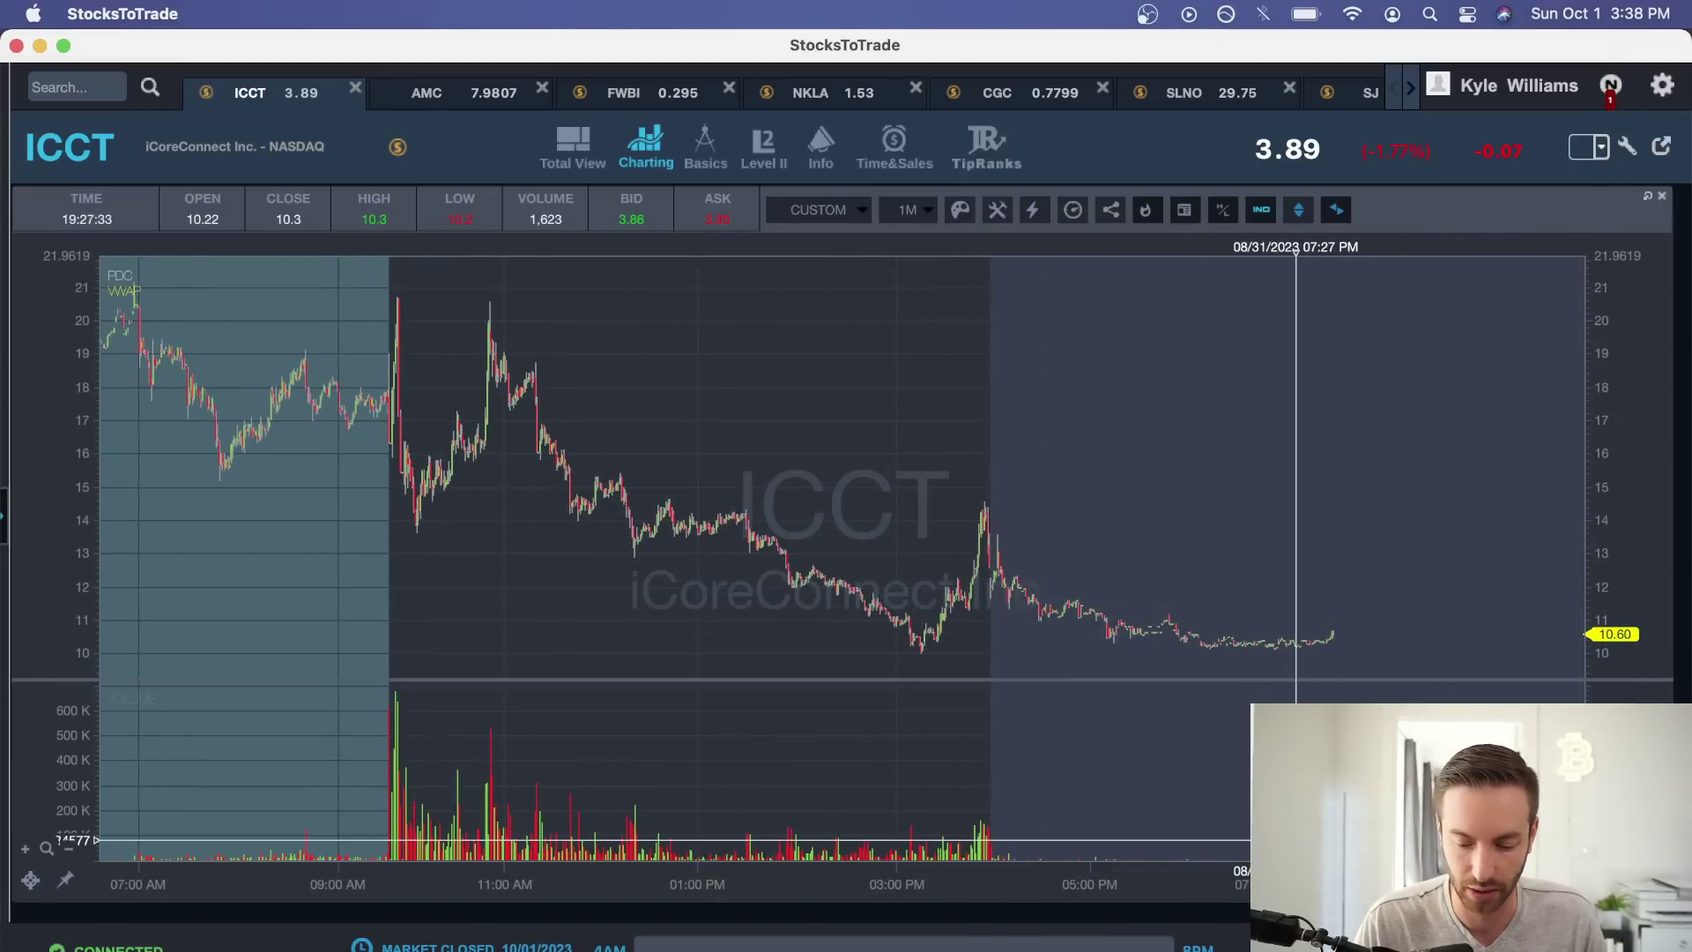
Switch to Preview and reposition and enlarge the window showing ICCT overnight 1.png.
{"action": "left_click", "coordinate": [1234, 949]}
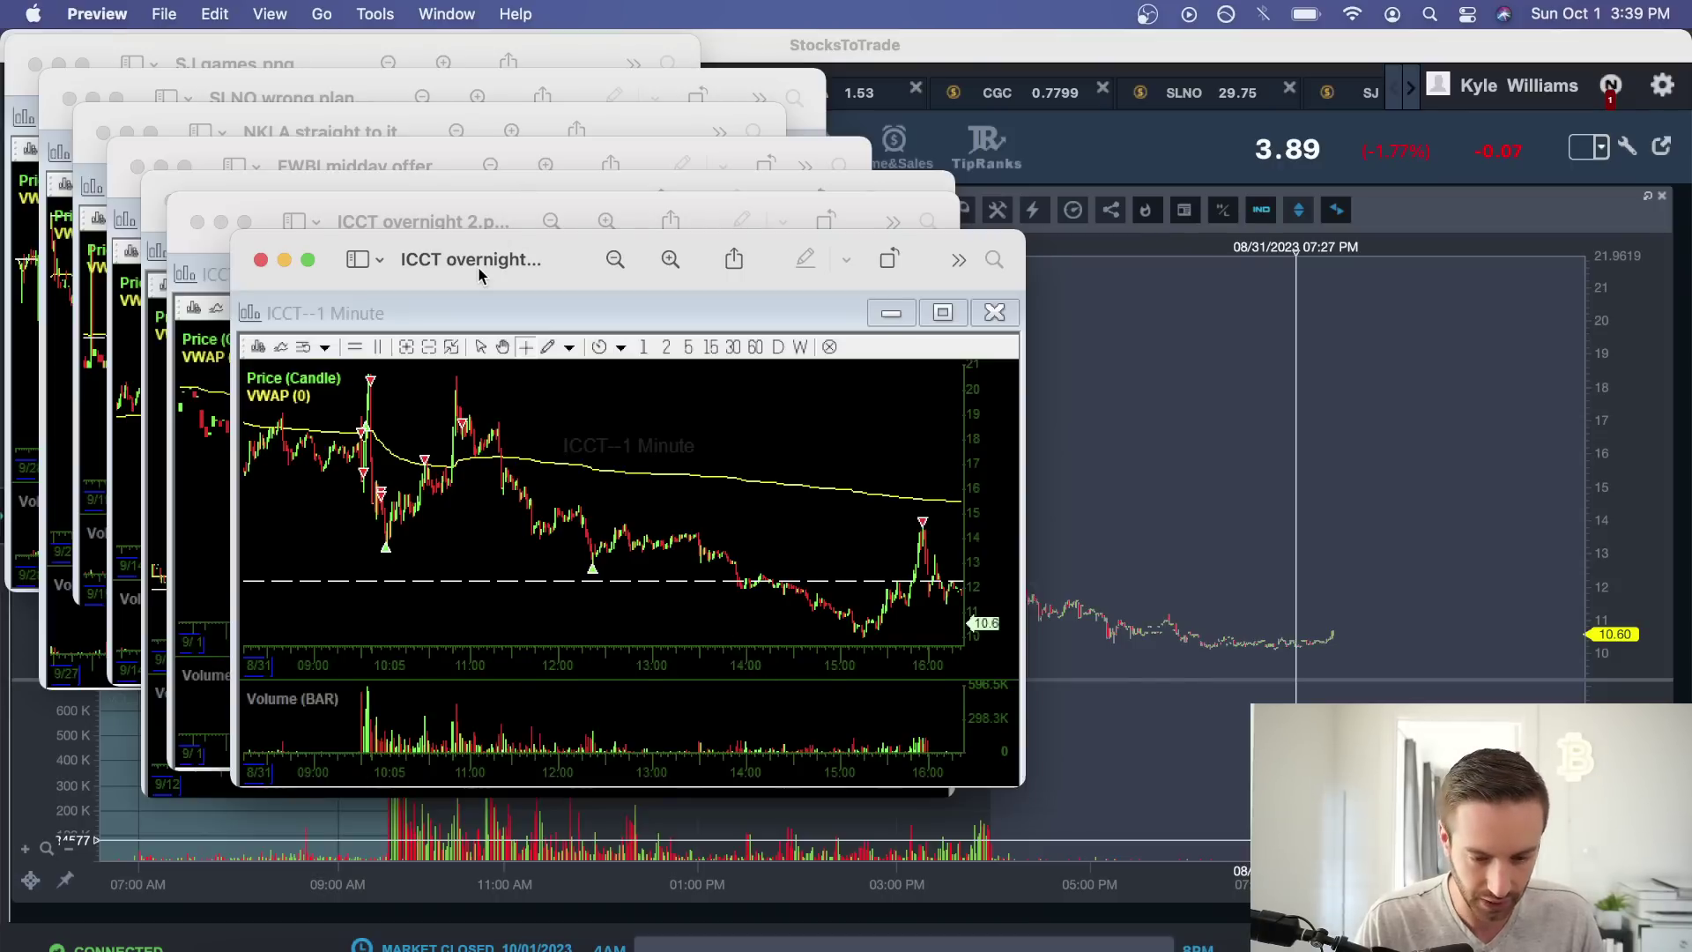
{"action": "left_click_drag", "start_coordinate": [484, 276], "coordinate": [371, 115]}
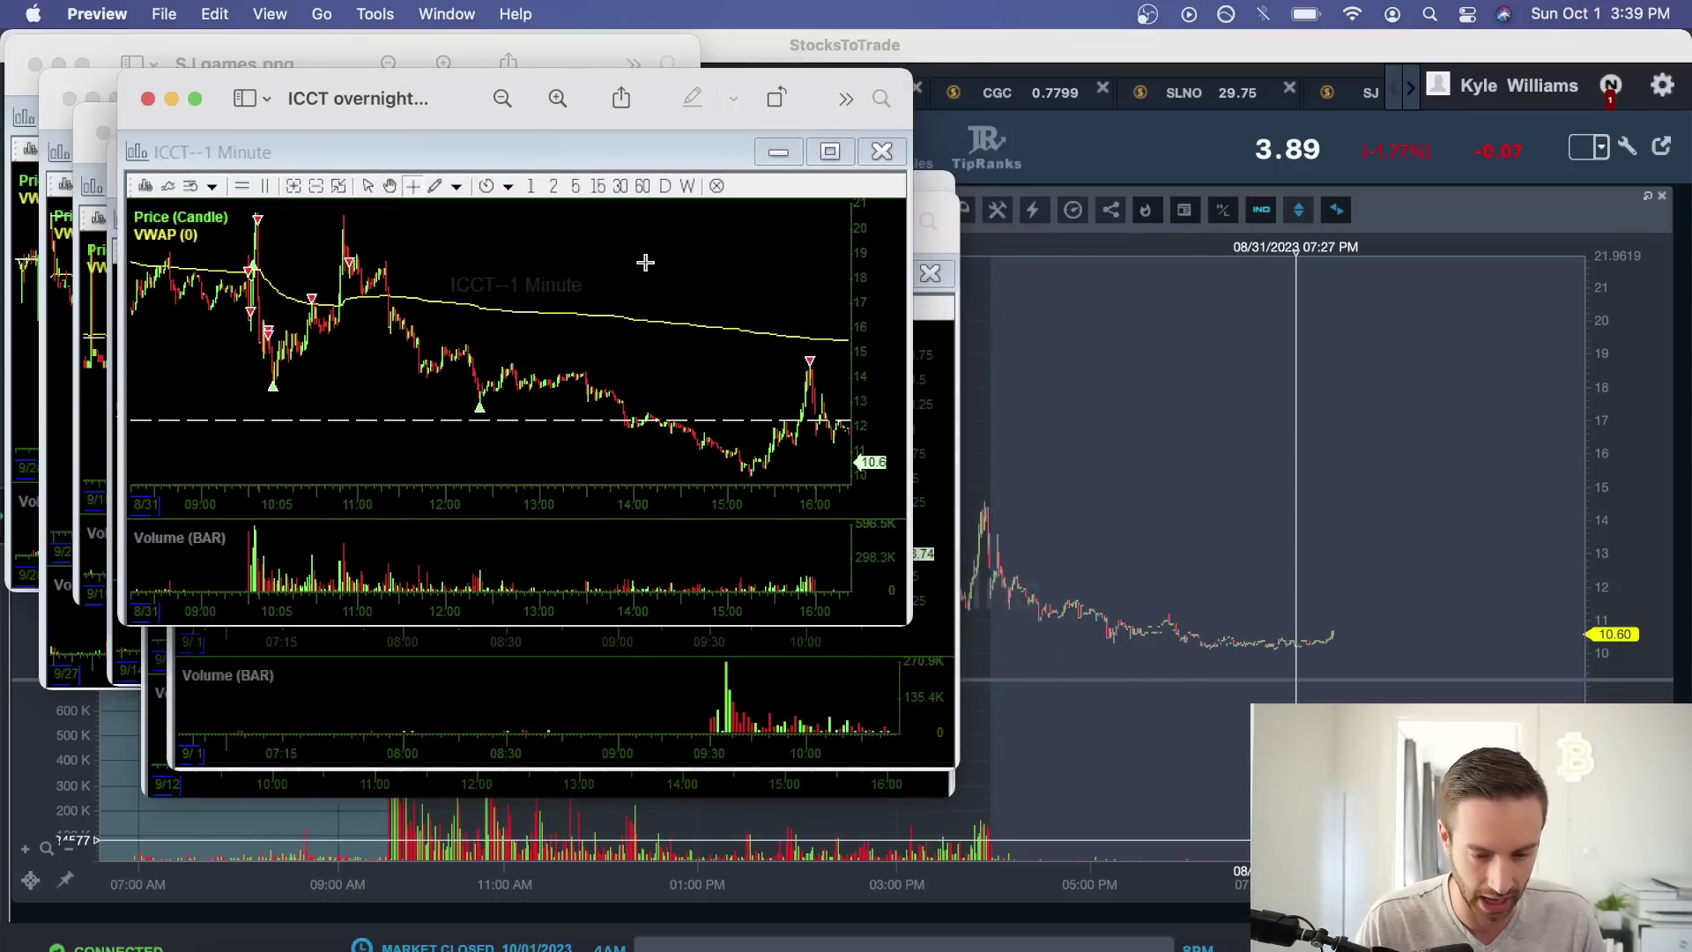
{"action": "double_click", "coordinate": [904, 626]}
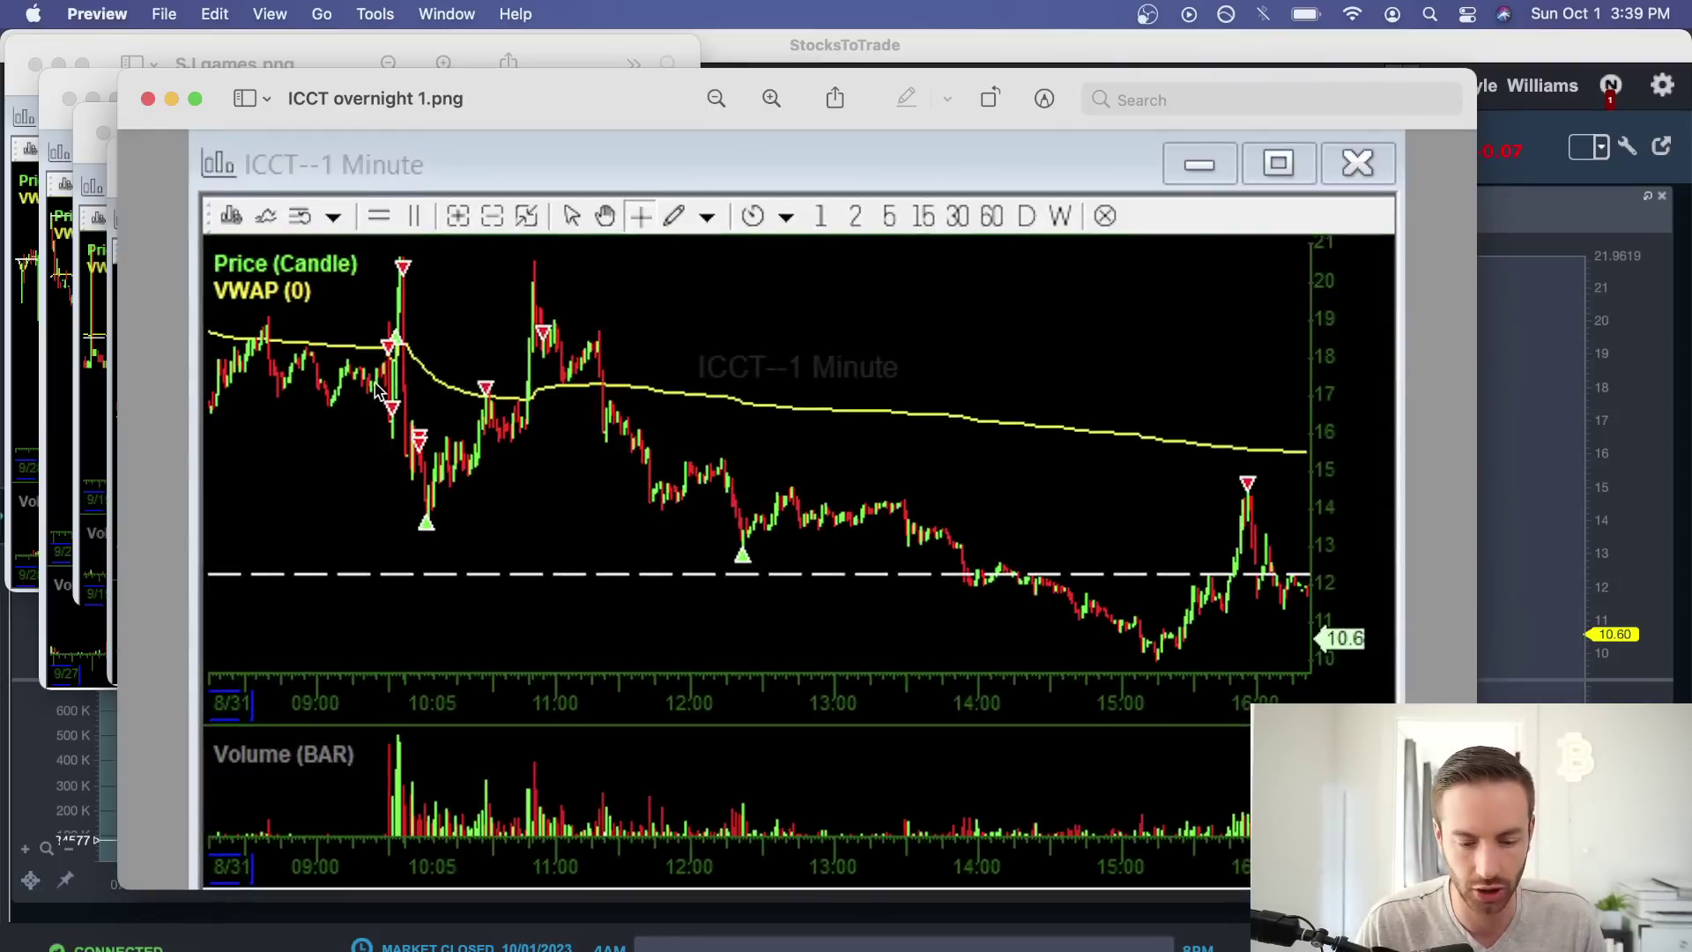
Zoom the StocksToTrade ICCT chart in around the 9:30 AM open and return to the Preview trade screenshot.
{"action": "left_click", "coordinate": [1569, 564]}
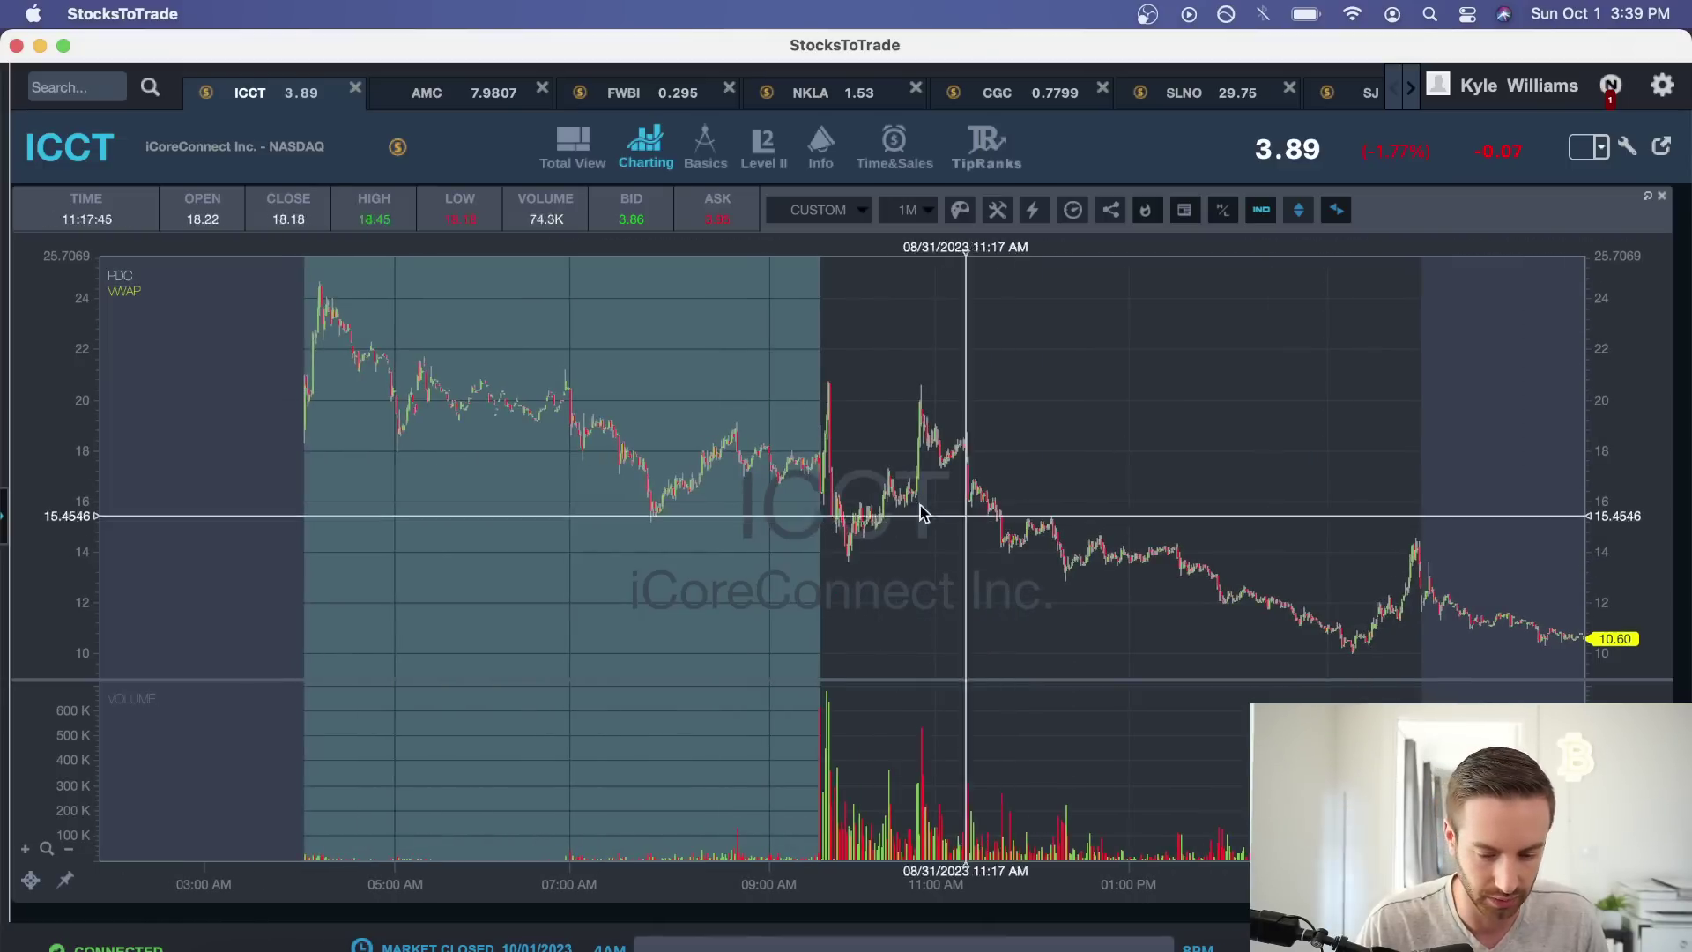
{"action": "scroll", "coordinate": [873, 498], "scroll_direction": "up", "scroll_amount": 6}
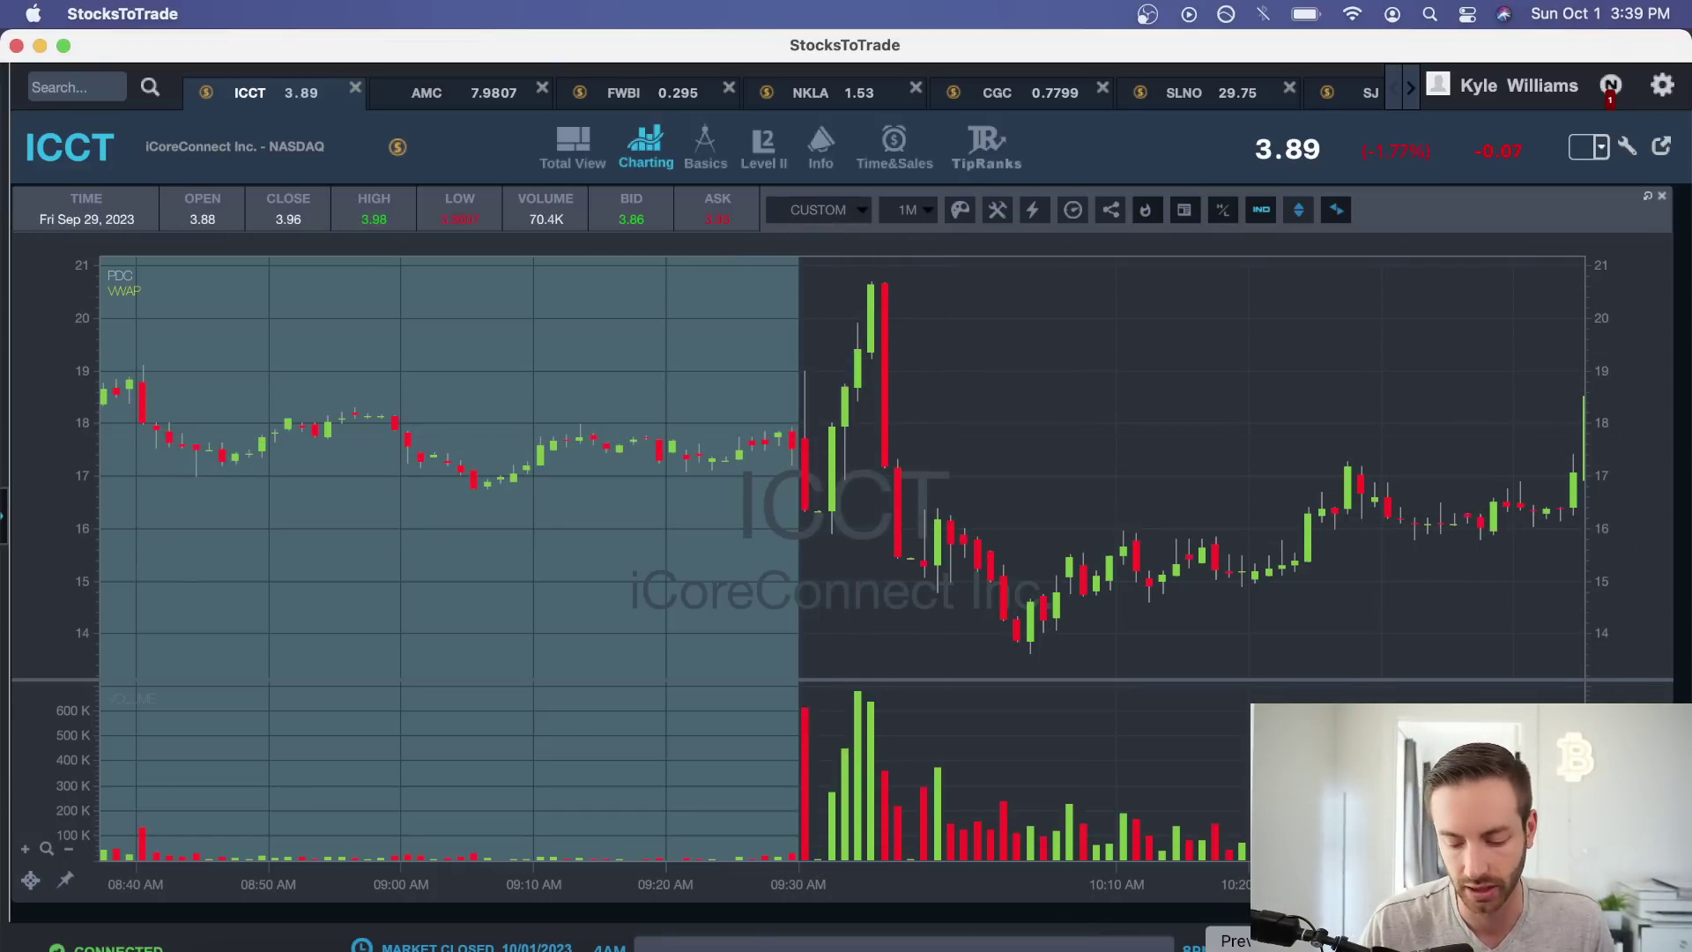
{"action": "left_click", "coordinate": [1239, 947]}
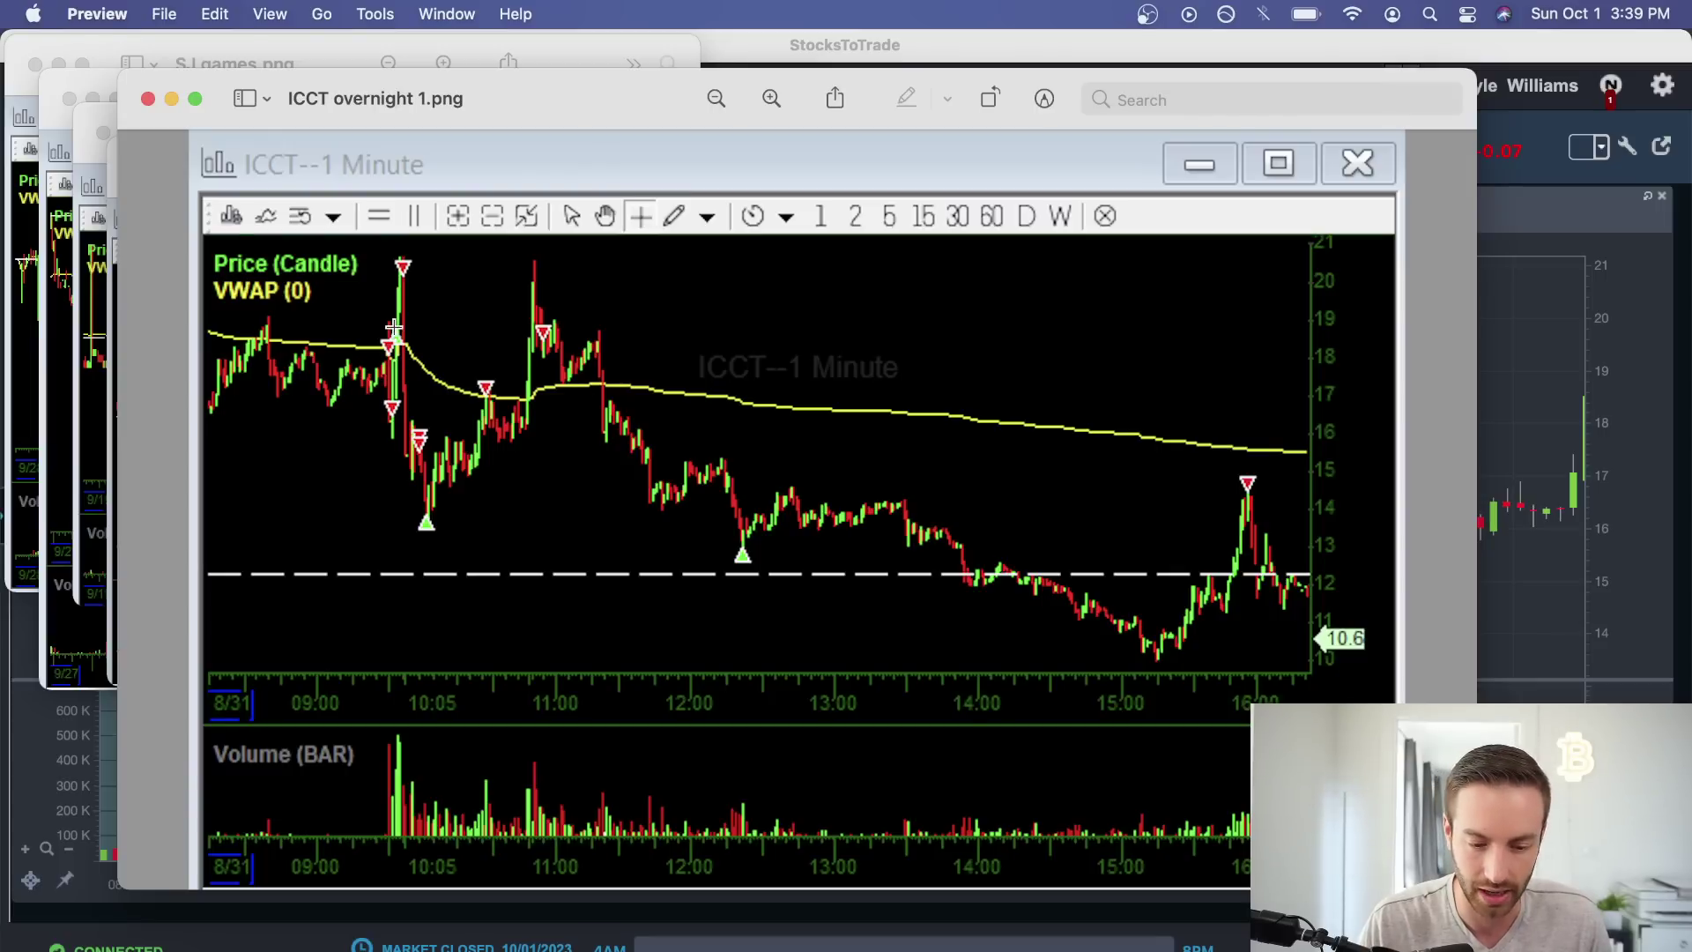
Compare ICCT's one-minute candles after the open in StocksToTrade with the trade markers in the Preview screenshot.
{"action": "left_click", "coordinate": [1590, 388]}
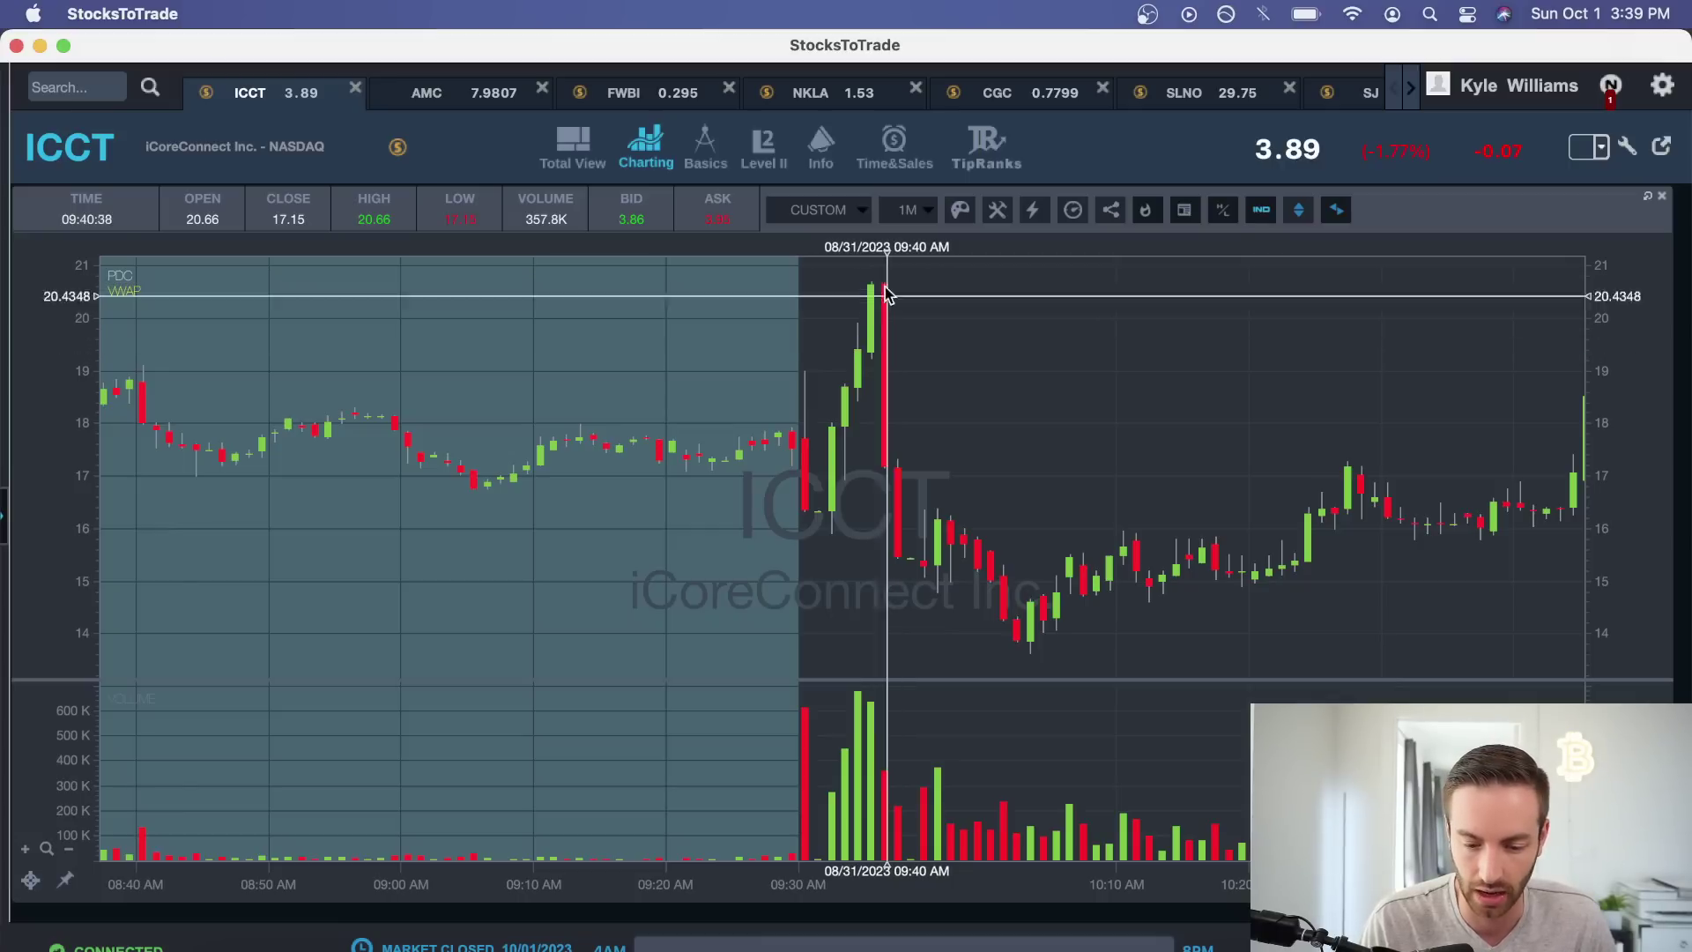
{"action": "key", "text": "super+Tab"}
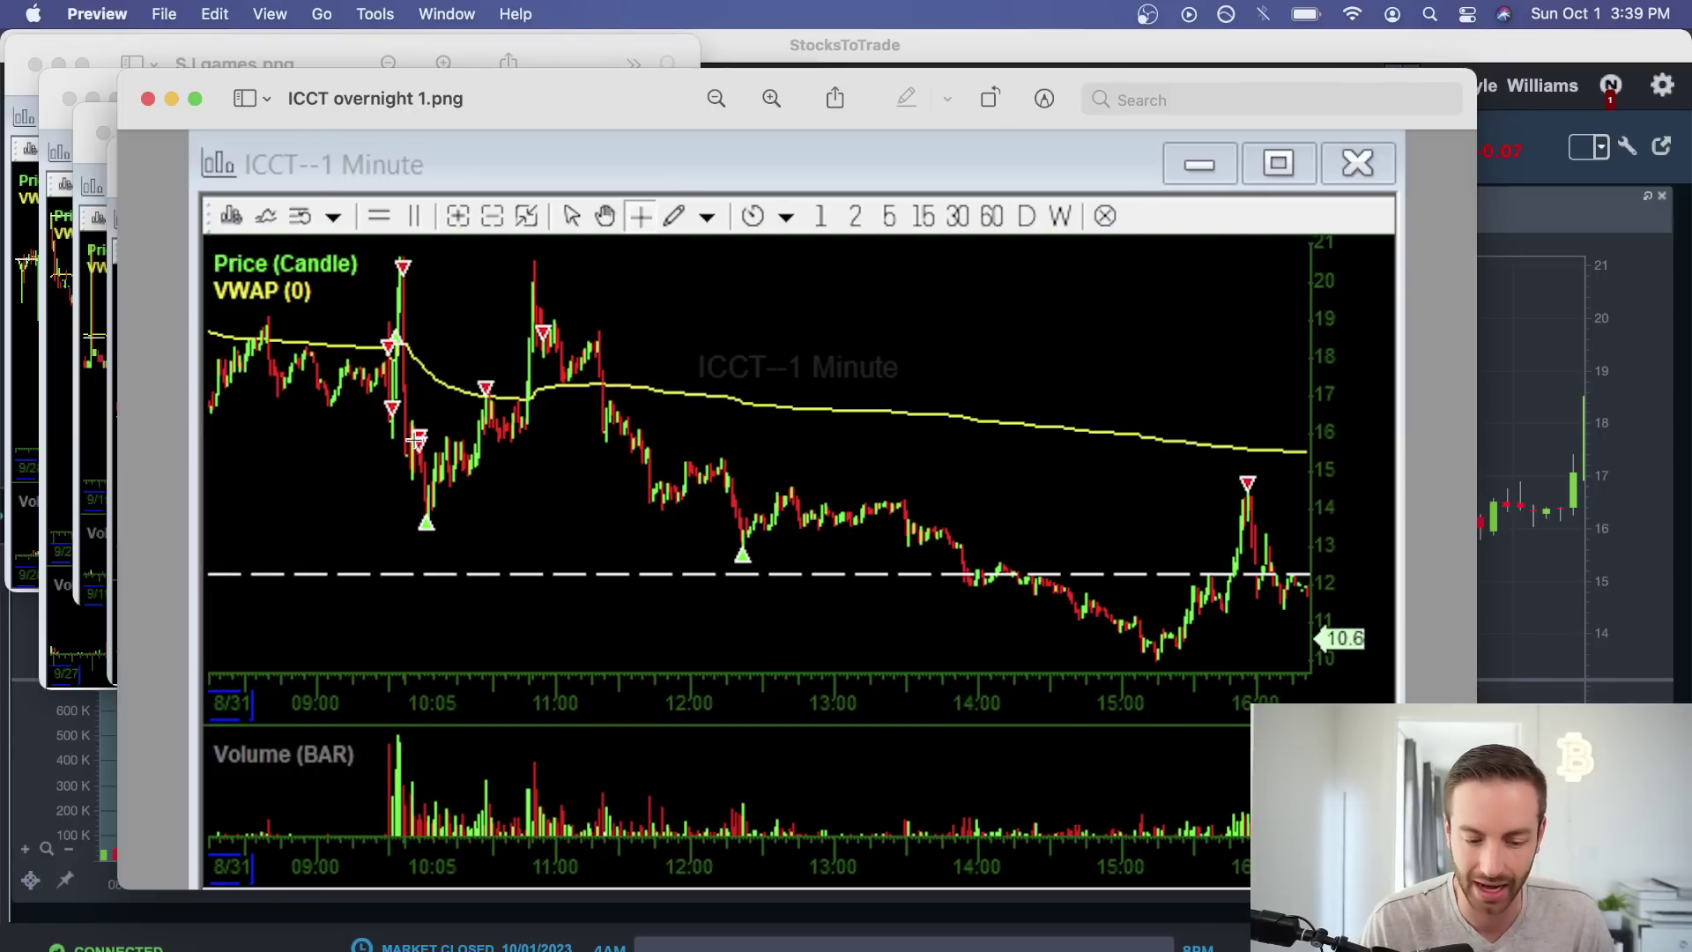
{"action": "left_click", "coordinate": [1565, 449]}
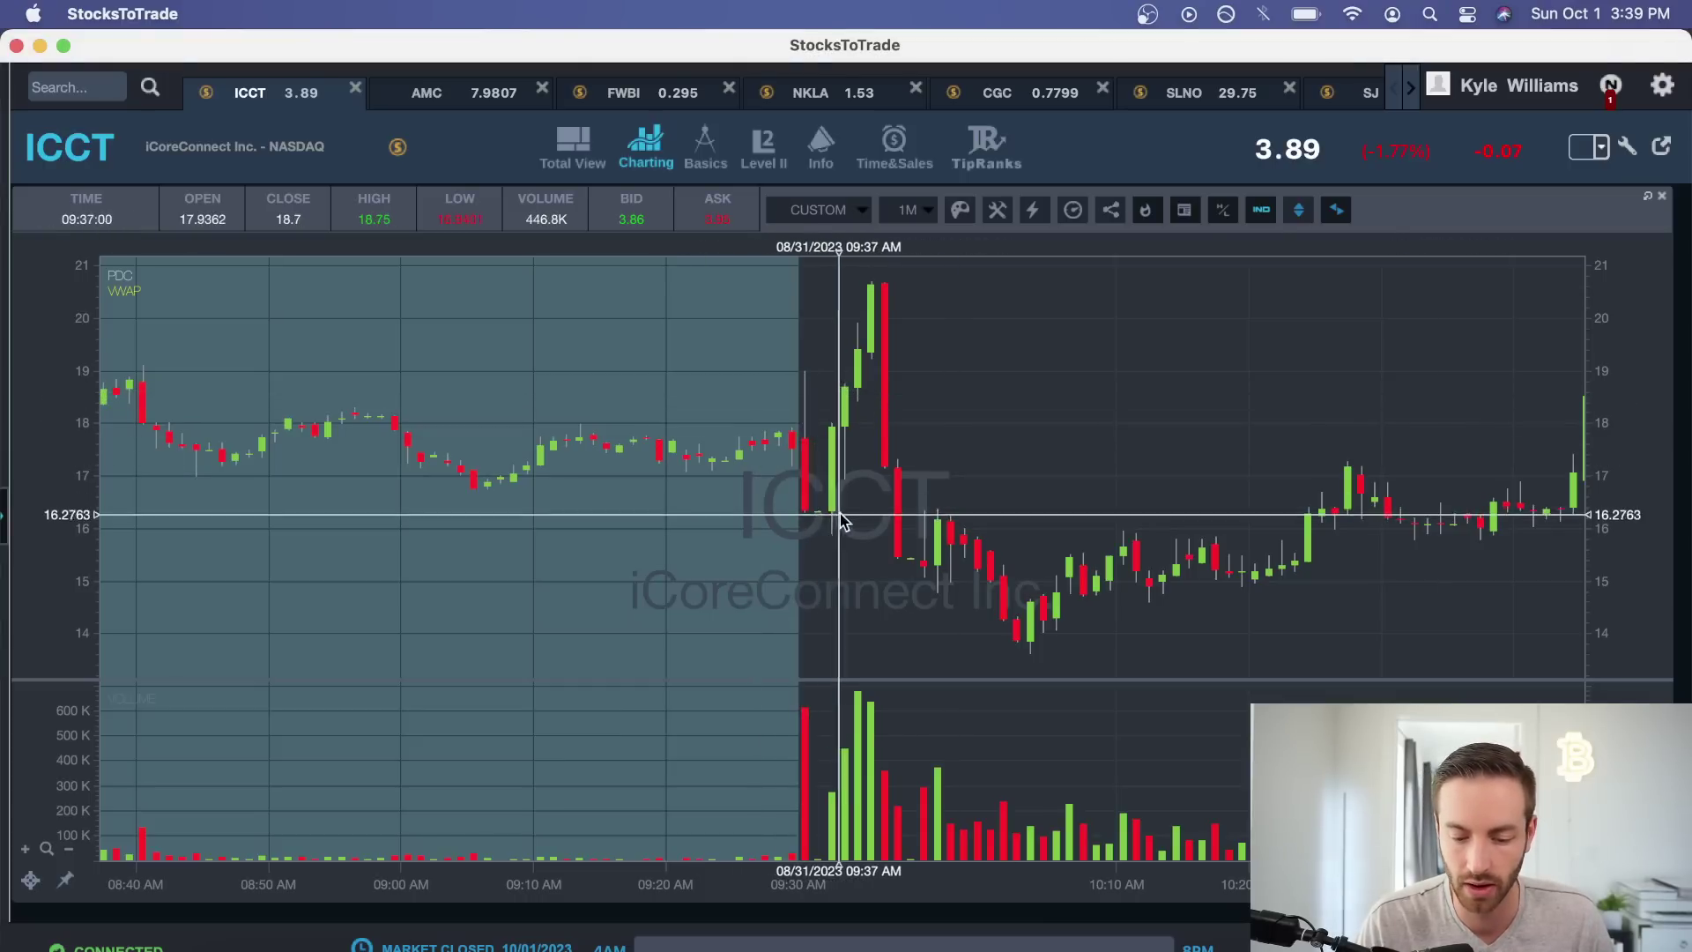
{"action": "key", "text": "super+Tab"}
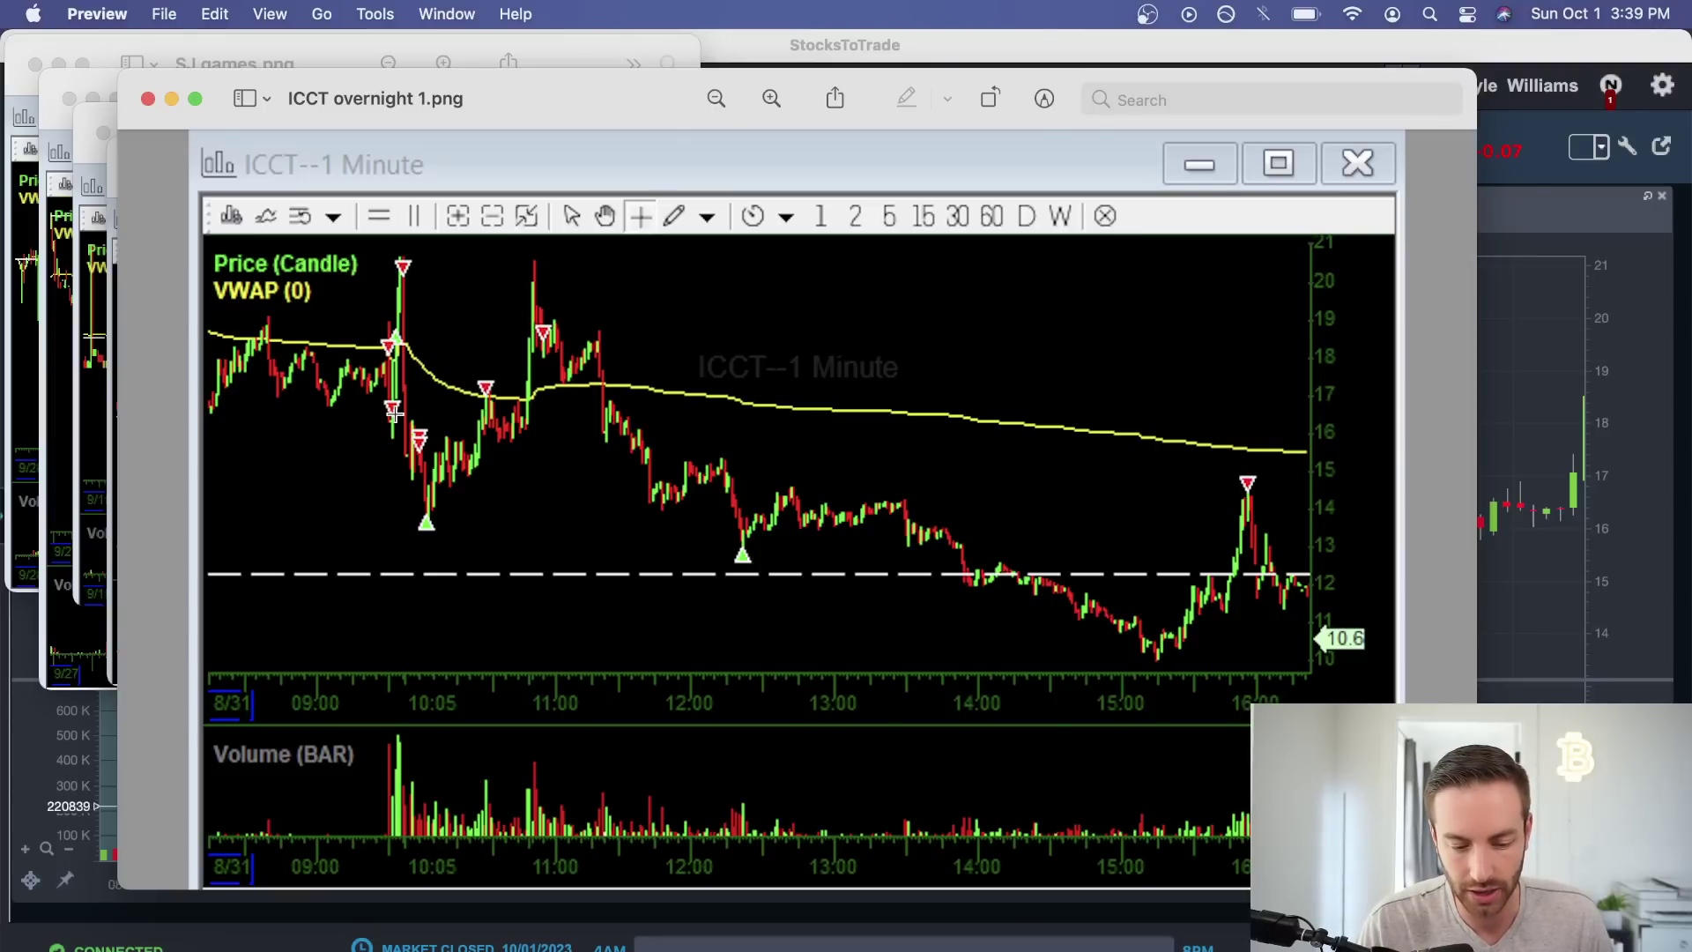
{"action": "left_click", "coordinate": [1600, 525]}
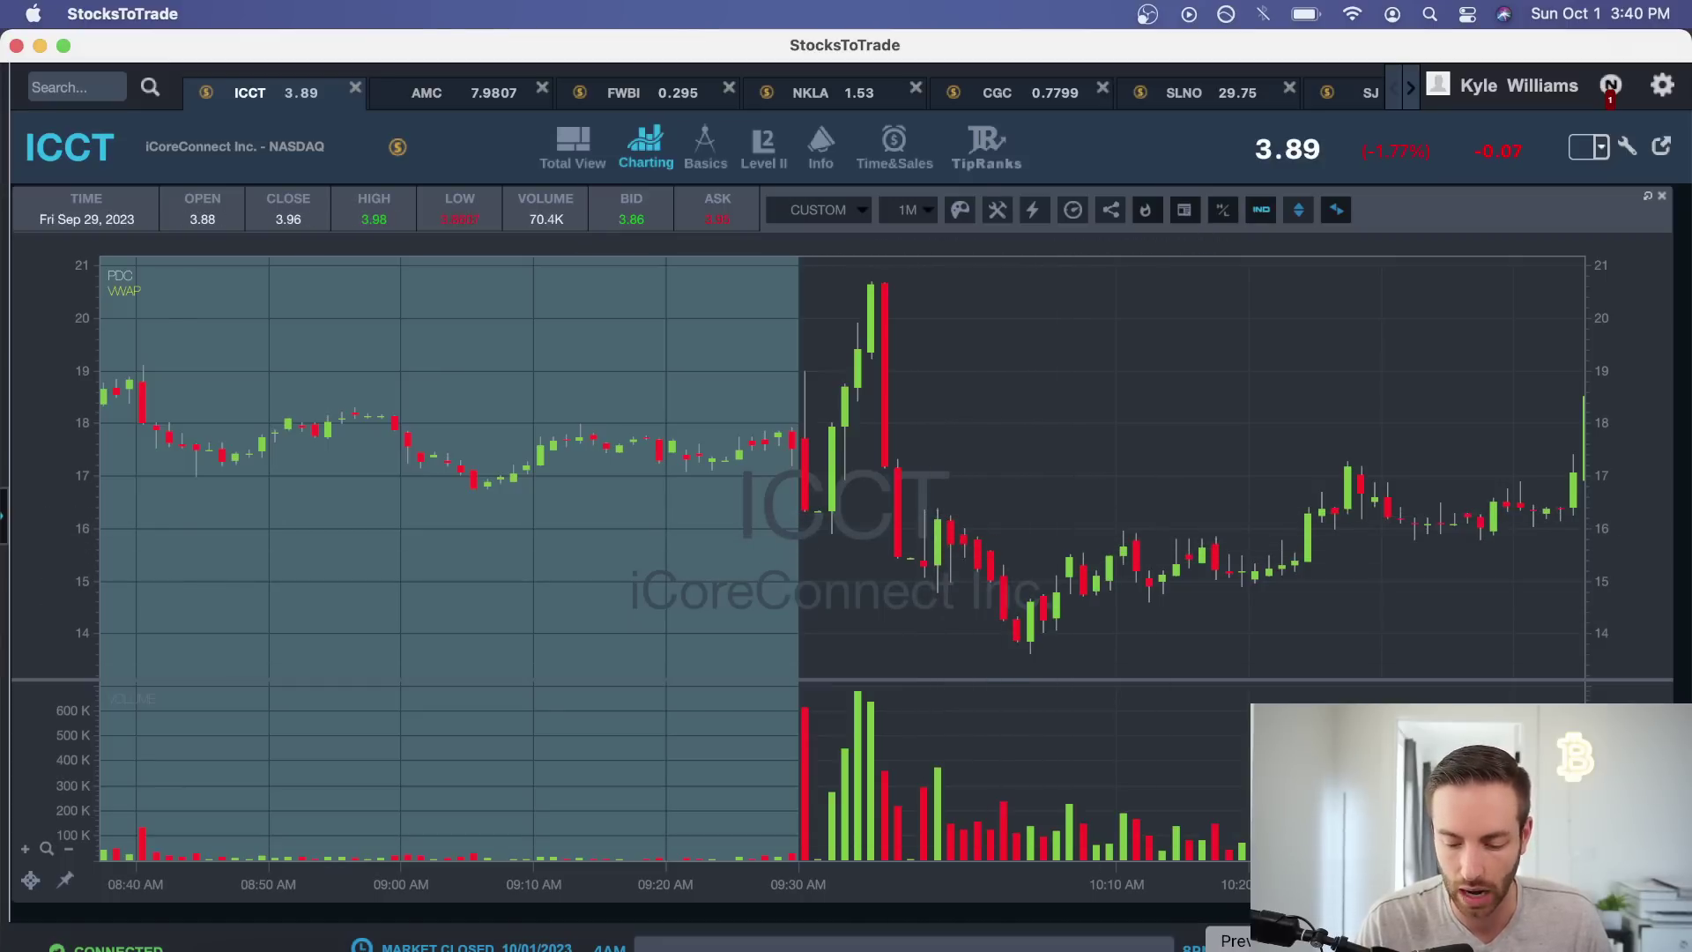
Switch to Preview, outline the sell marker near VWAP before 11:00 with a temporary selection, and clear it.
{"action": "key", "text": "super+Tab"}
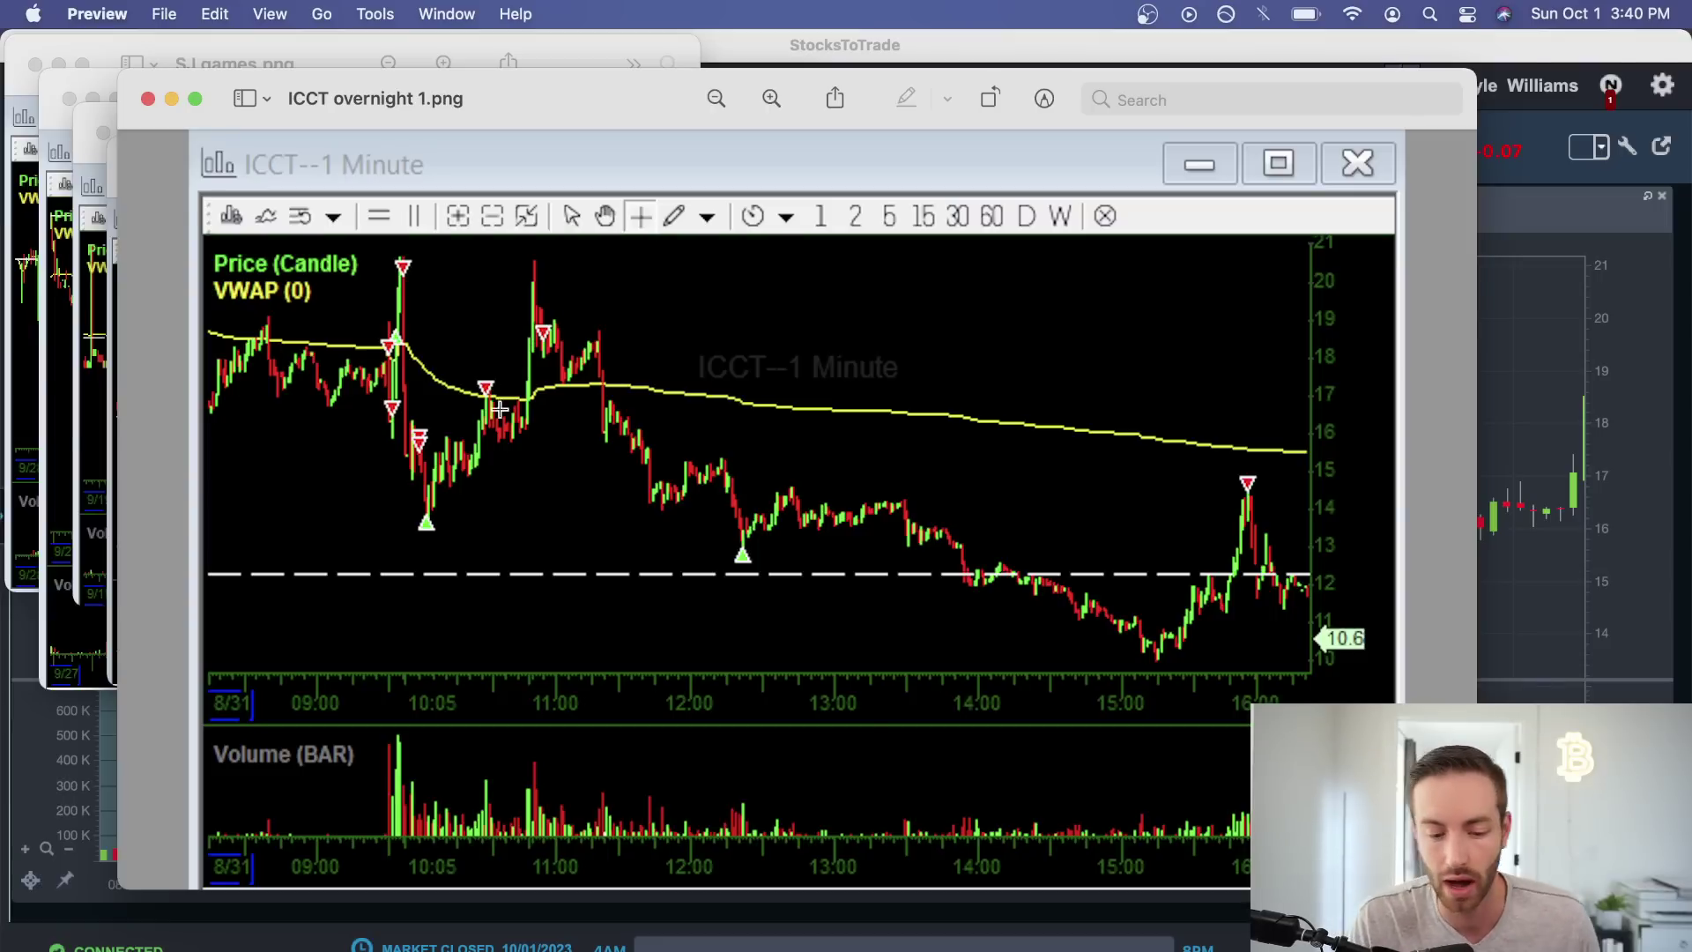
{"action": "left_click_drag", "start_coordinate": [463, 373], "coordinate": [528, 414]}
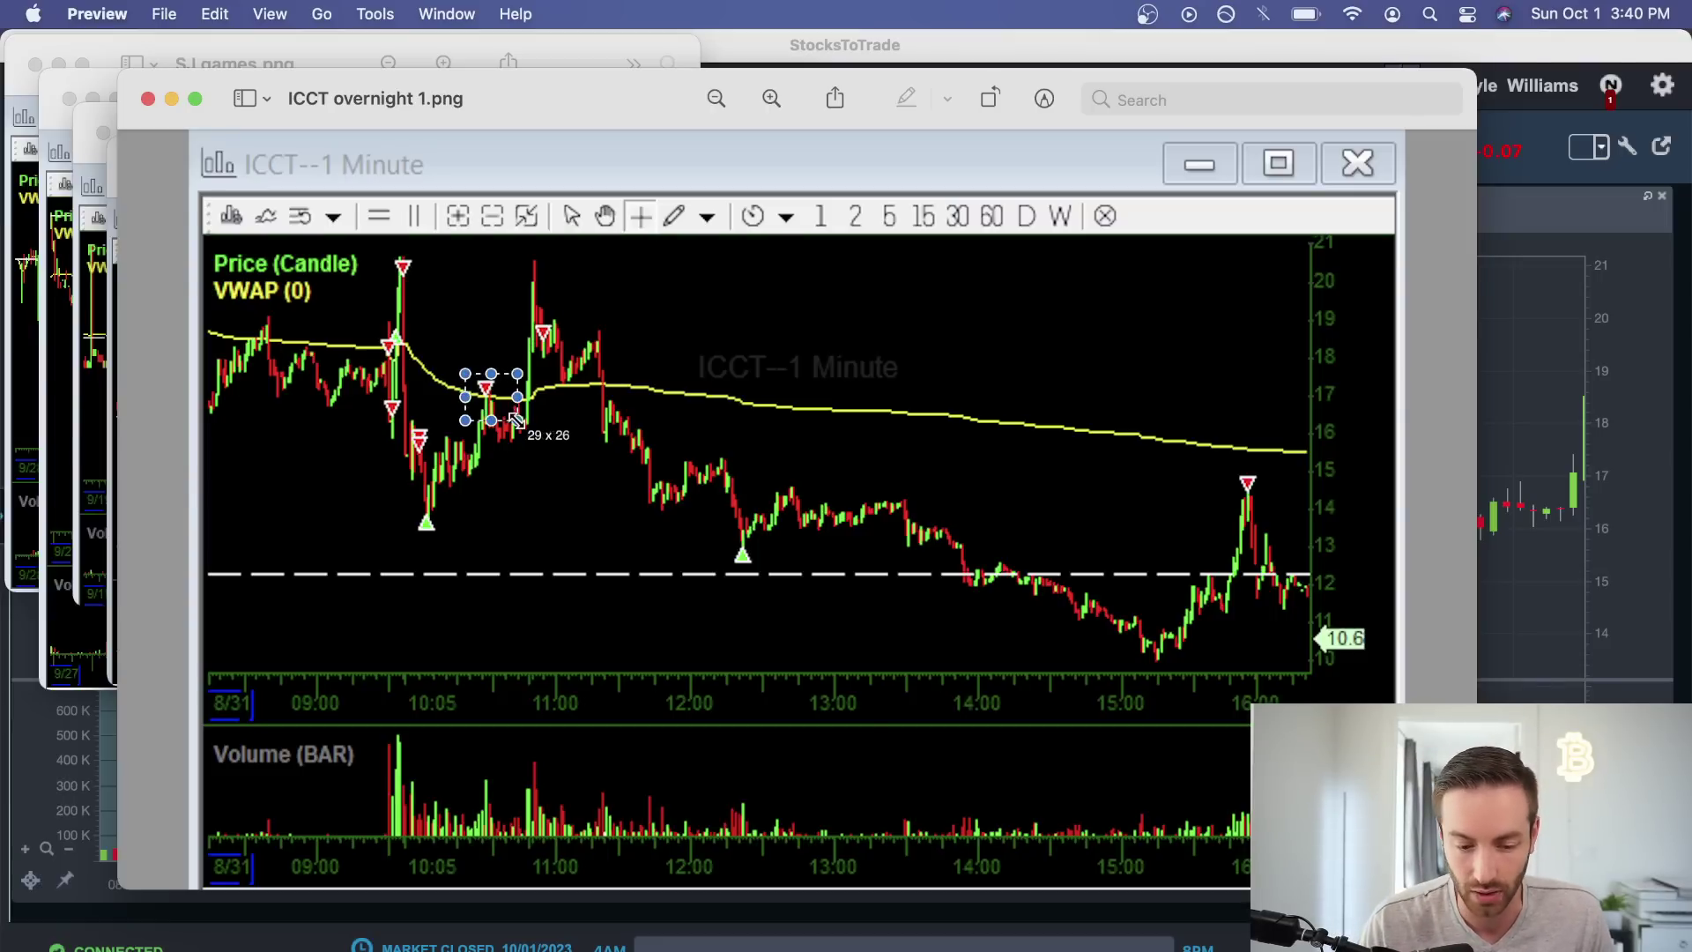
{"action": "left_click", "coordinate": [451, 495]}
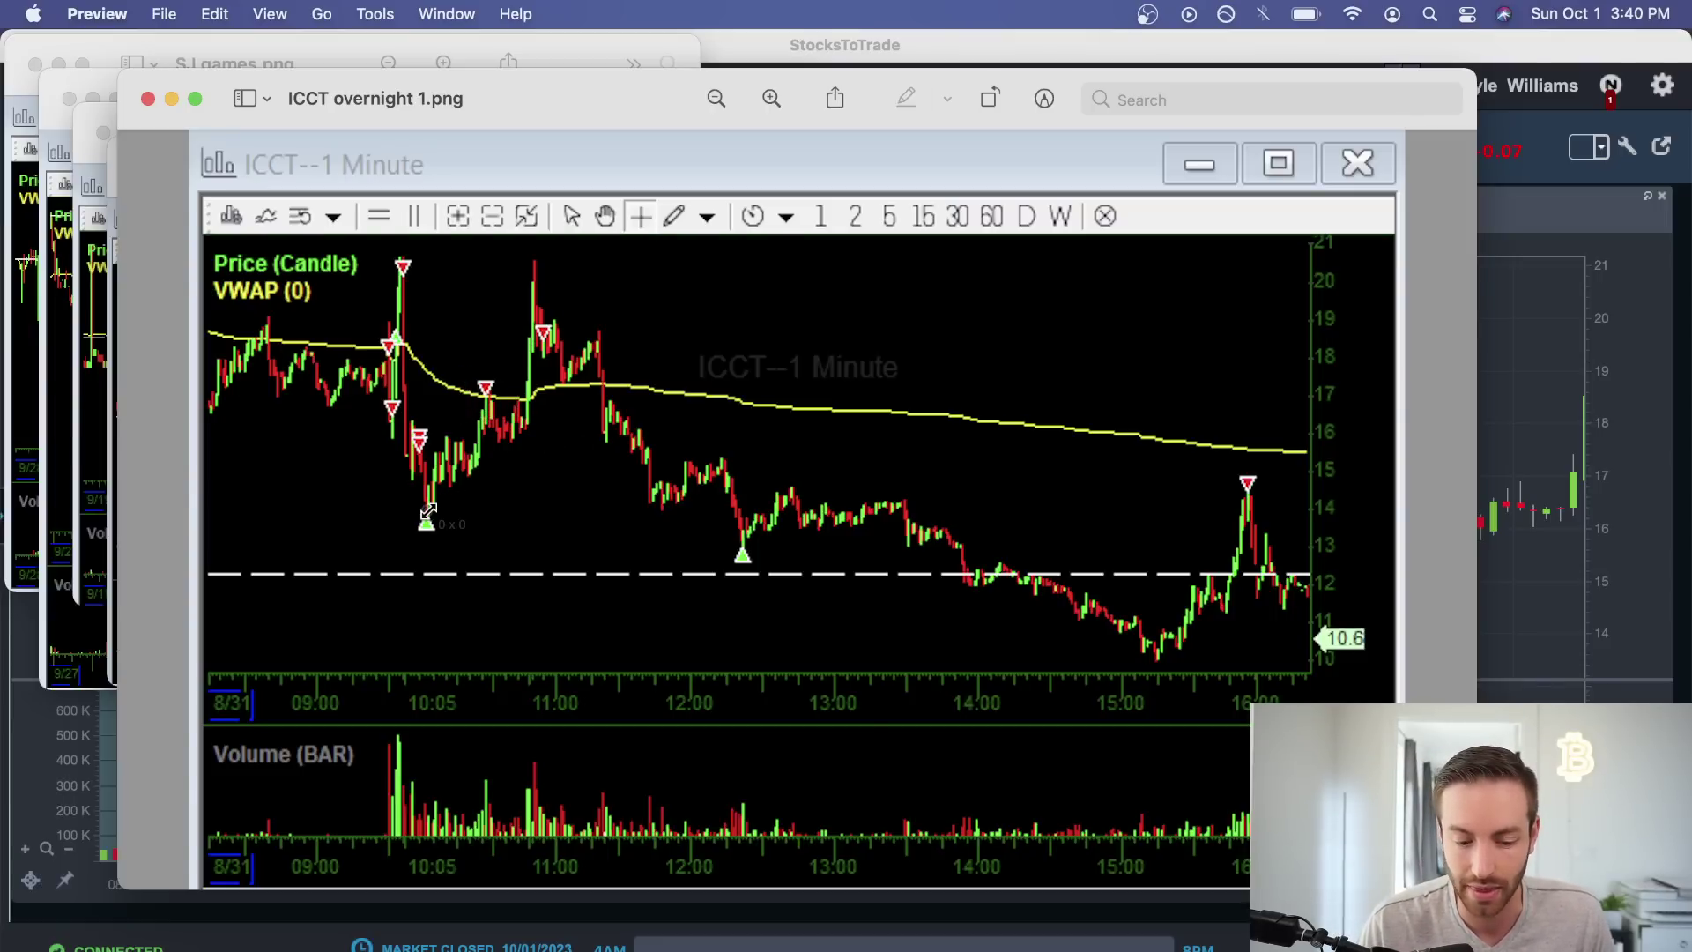
Outline the rebound toward VWAP after the 10:05 buy marker and the decline after 11:00 with temporary selections, and clear them.
{"action": "left_click_drag", "start_coordinate": [428, 510], "coordinate": [503, 379]}
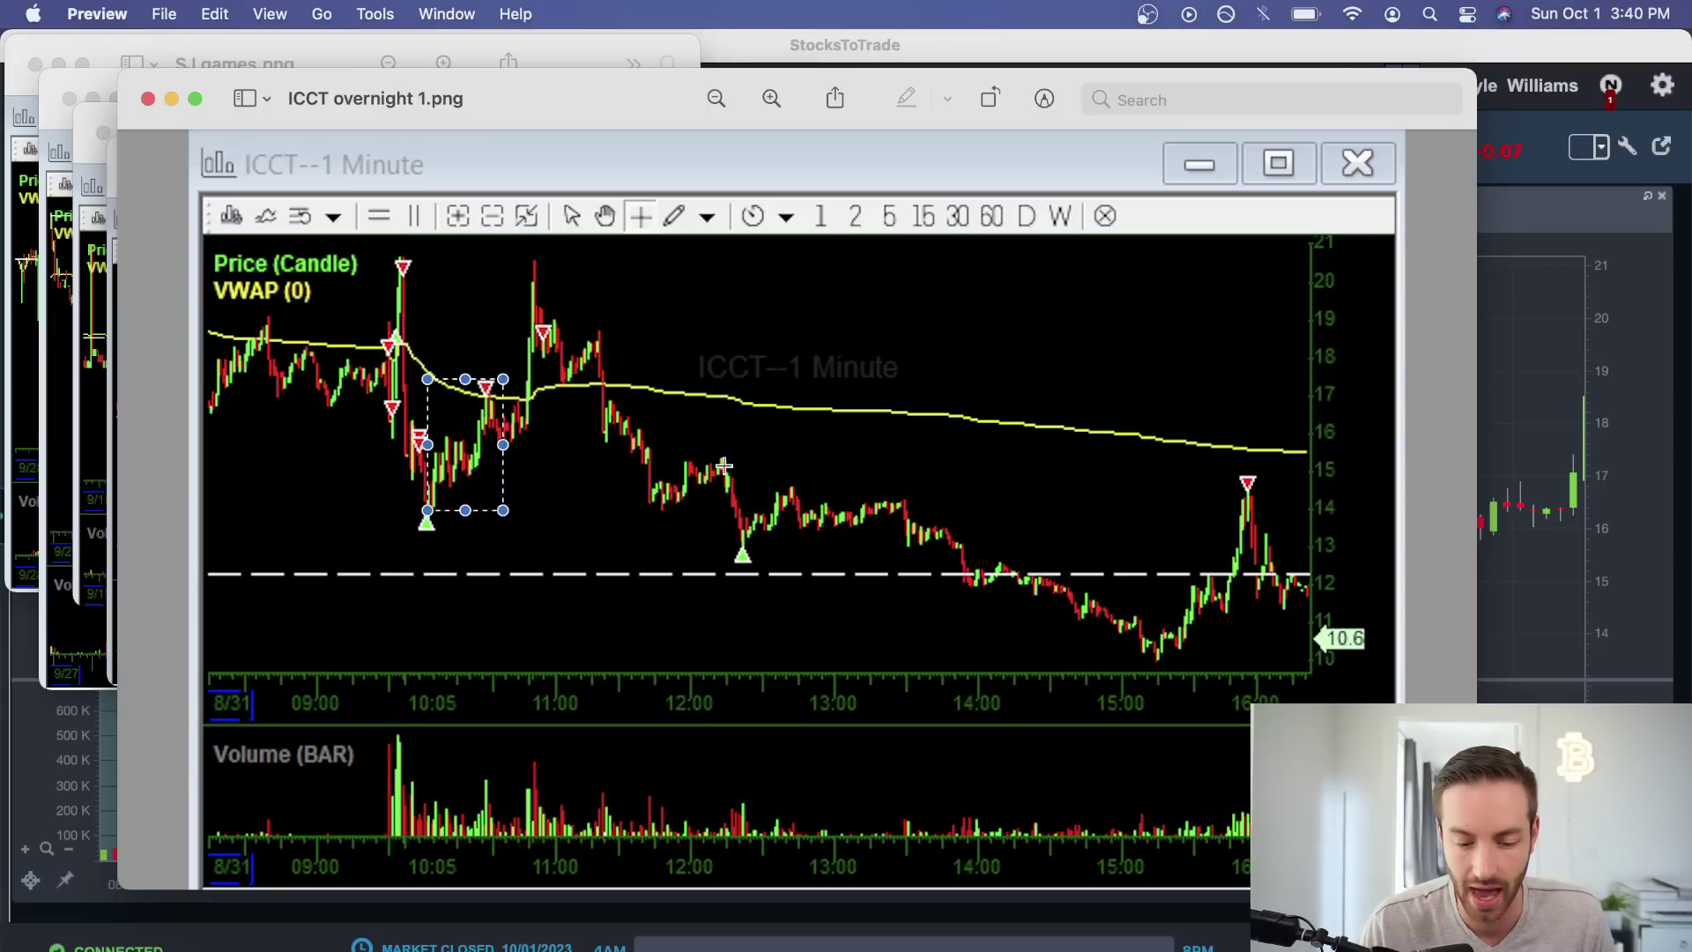
{"action": "left_click_drag", "start_coordinate": [609, 424], "coordinate": [1087, 652]}
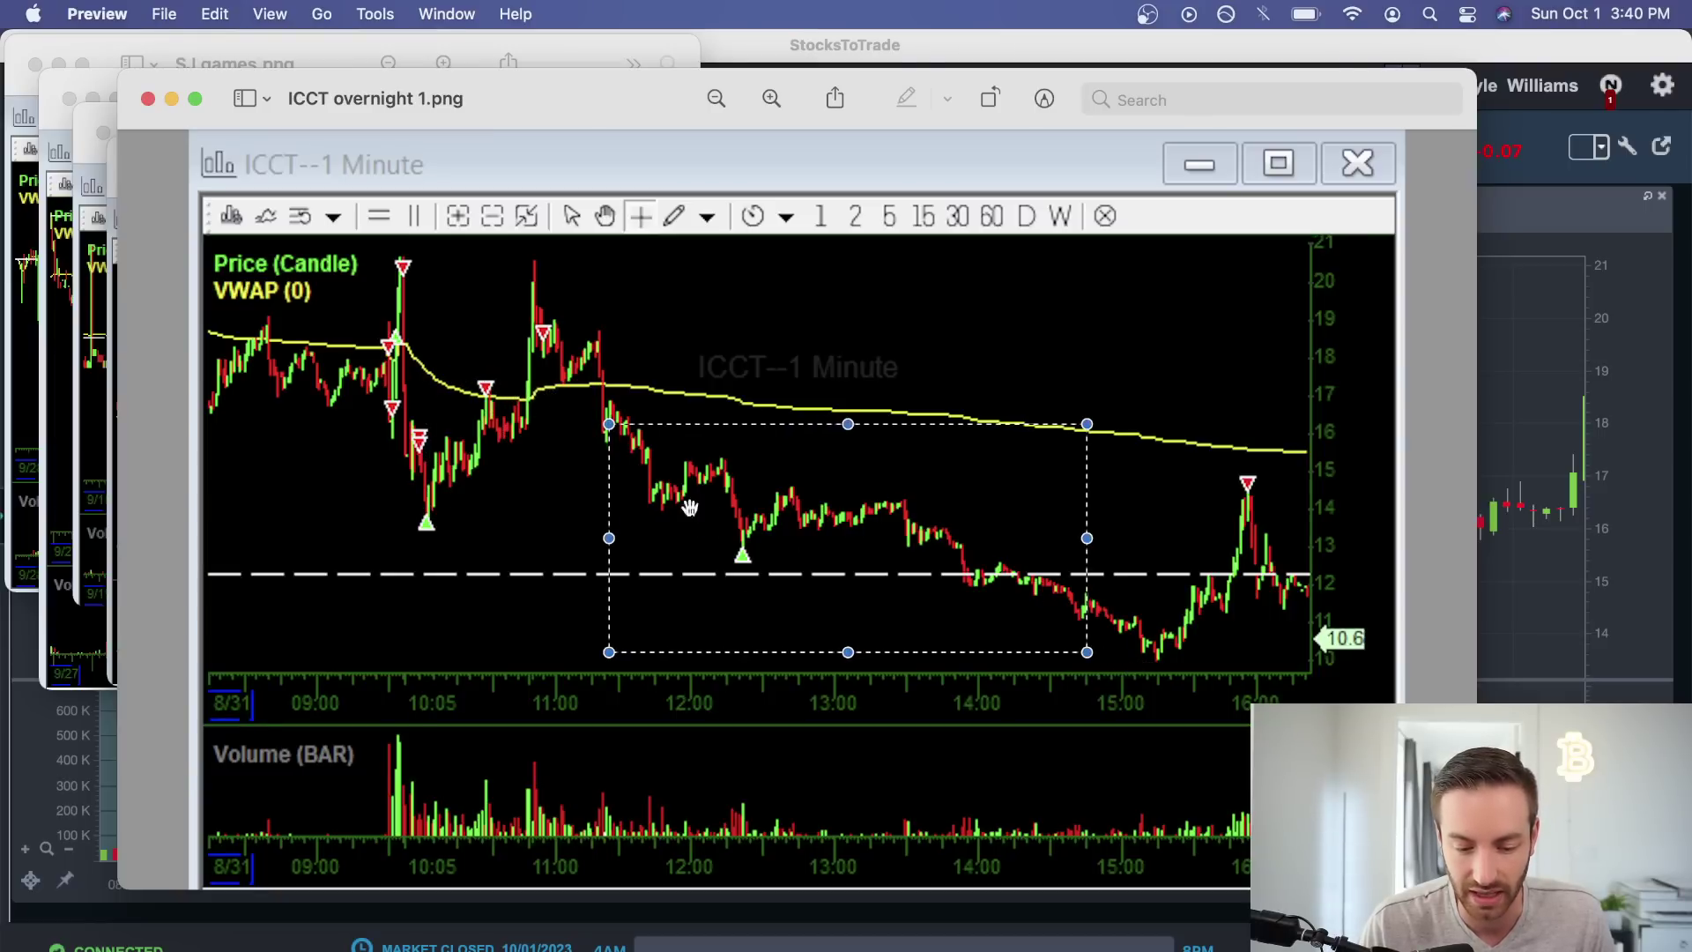
{"action": "left_click", "coordinate": [488, 420]}
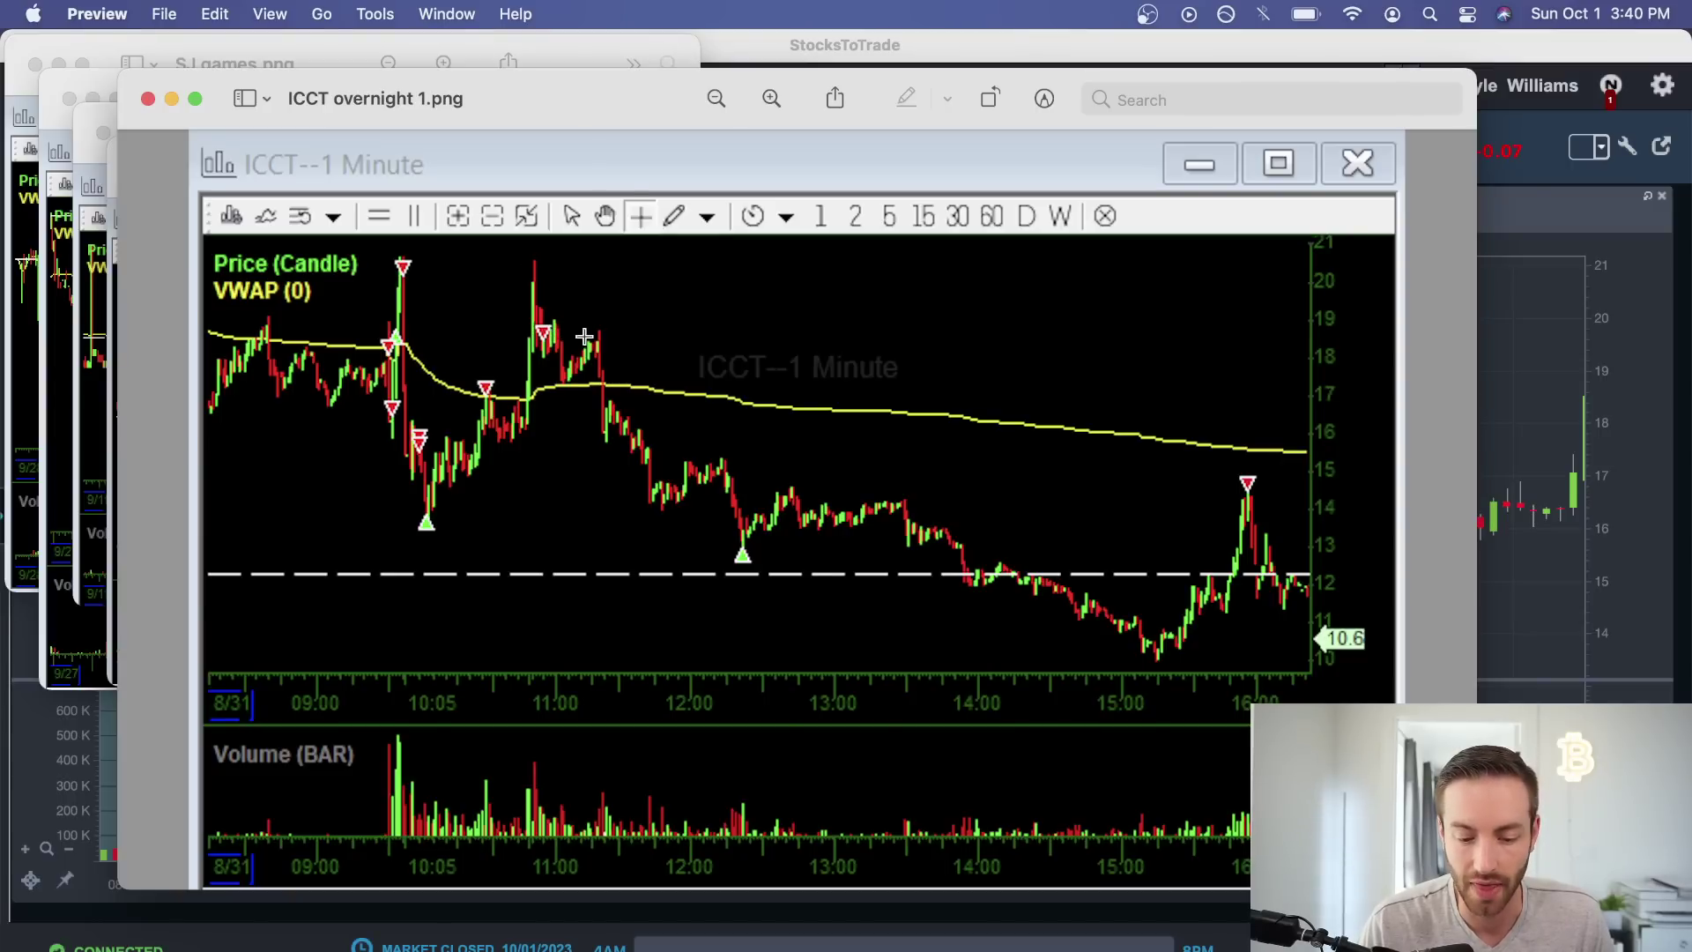
{"action": "left_click_drag", "start_coordinate": [580, 331], "coordinate": [1013, 597]}
{"action": "left_click", "coordinate": [1150, 638]}
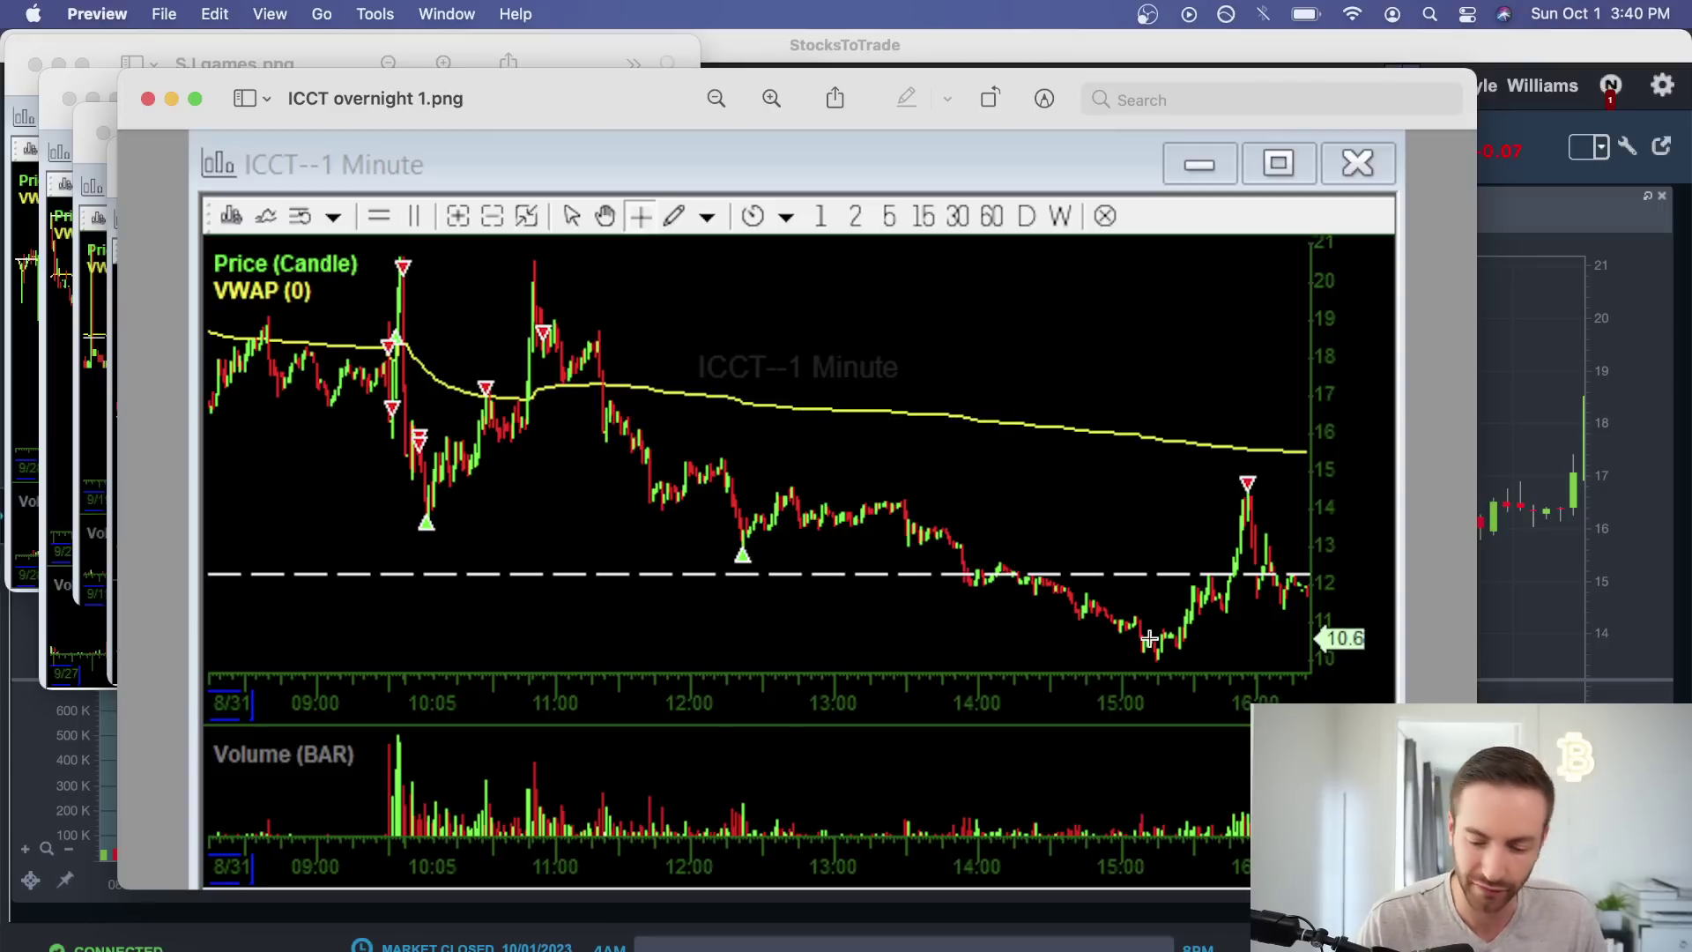
Outline the day's low shortly after 15:00 on the ICCT chart with a temporary selection, and clear it.
{"action": "left_click_drag", "start_coordinate": [1114, 632], "coordinate": [1204, 664]}
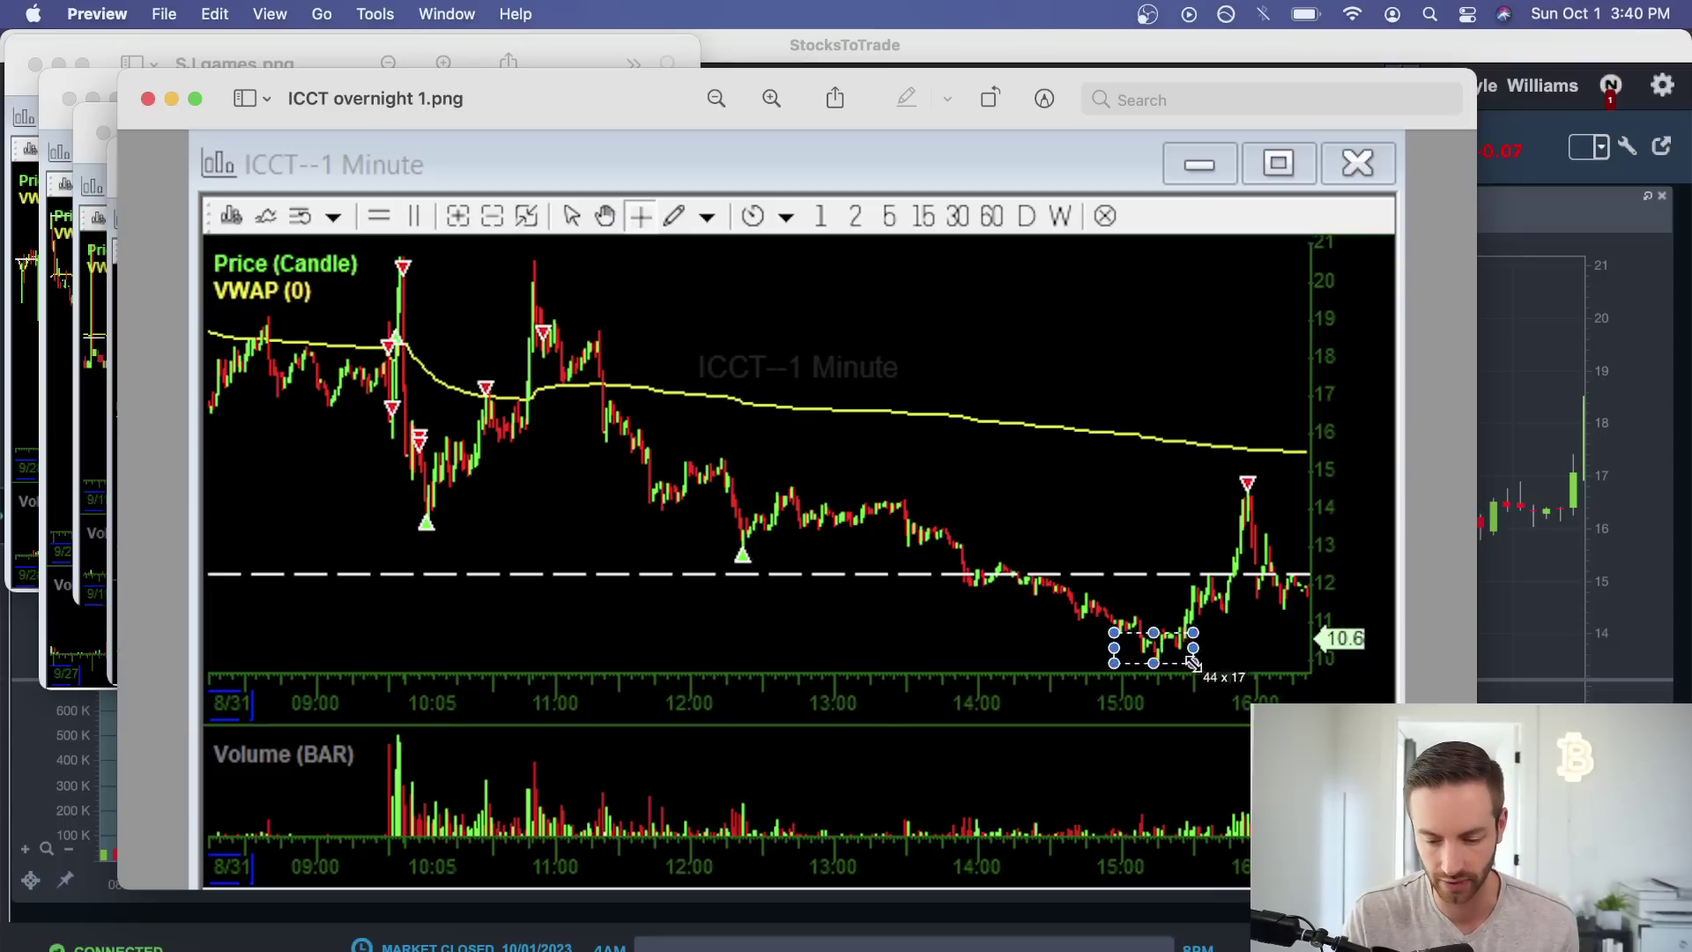
{"action": "left_click", "coordinate": [1158, 661]}
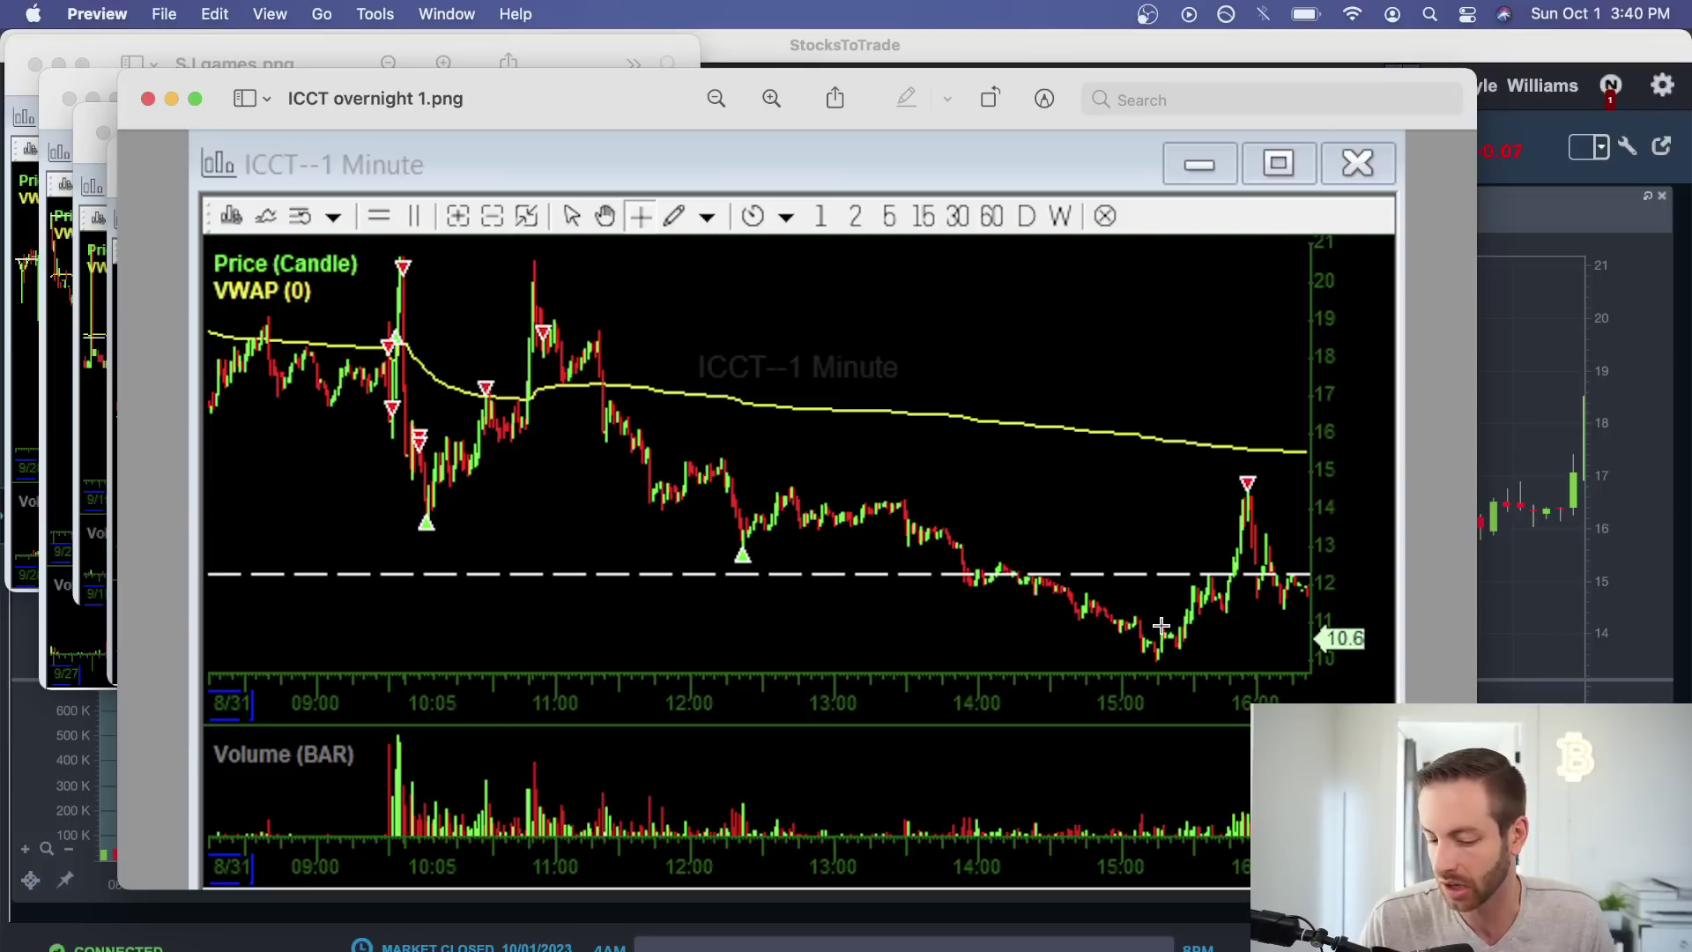
{"action": "left_click_drag", "start_coordinate": [1112, 622], "coordinate": [1202, 670]}
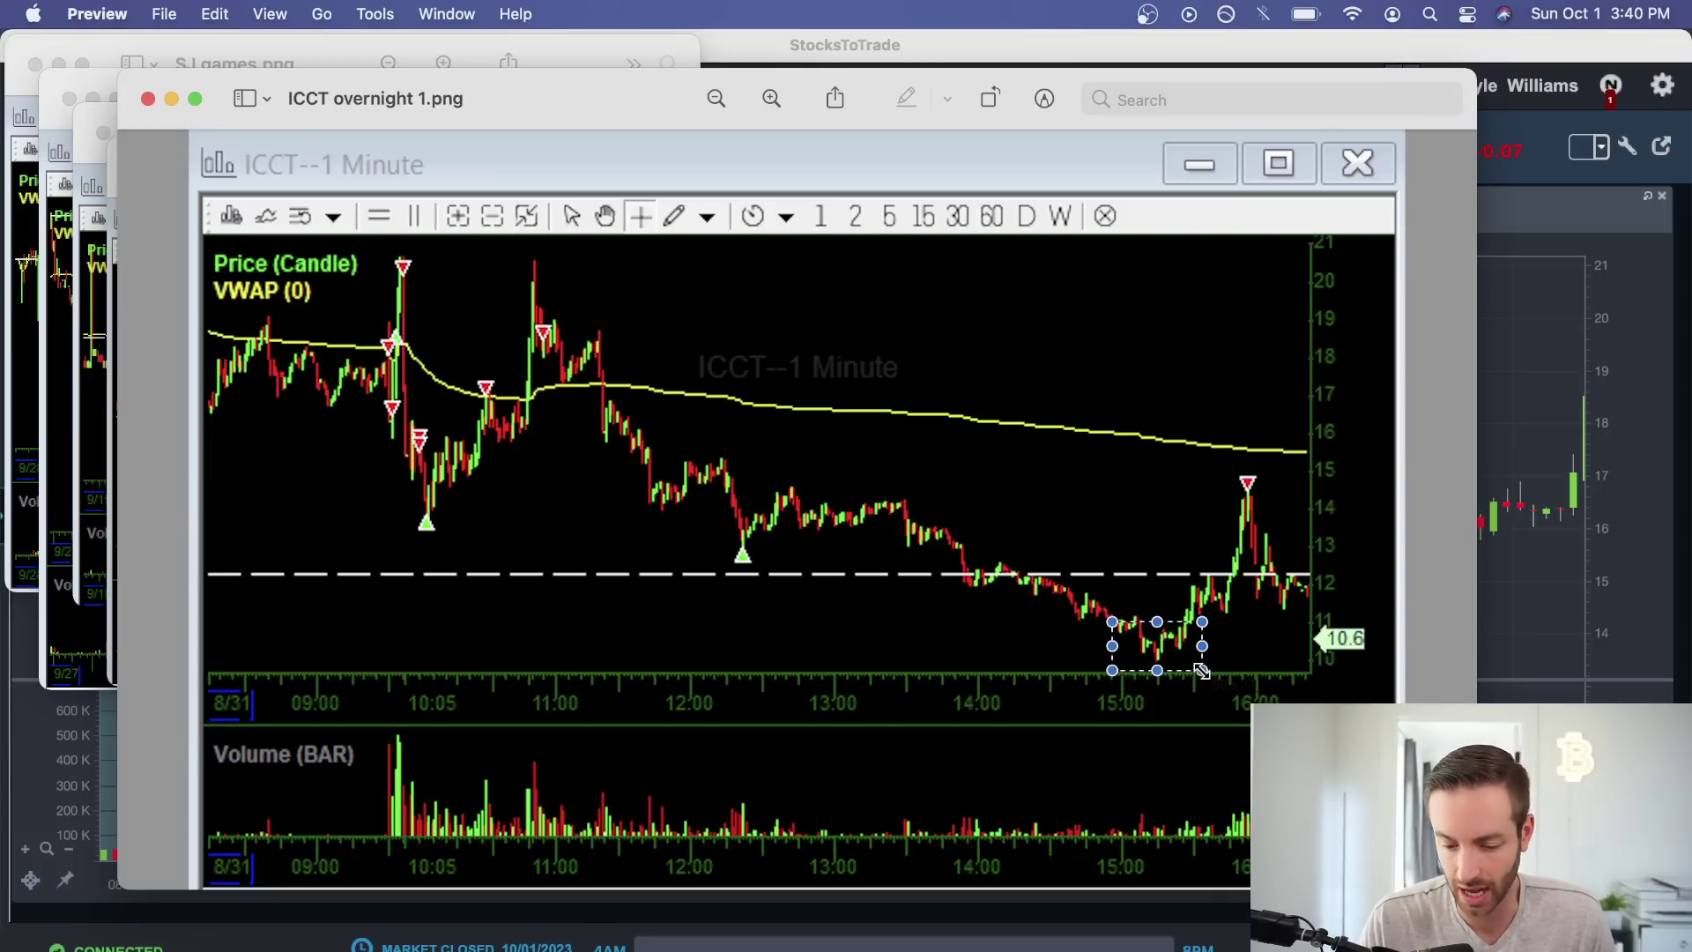
{"action": "left_click", "coordinate": [1223, 632]}
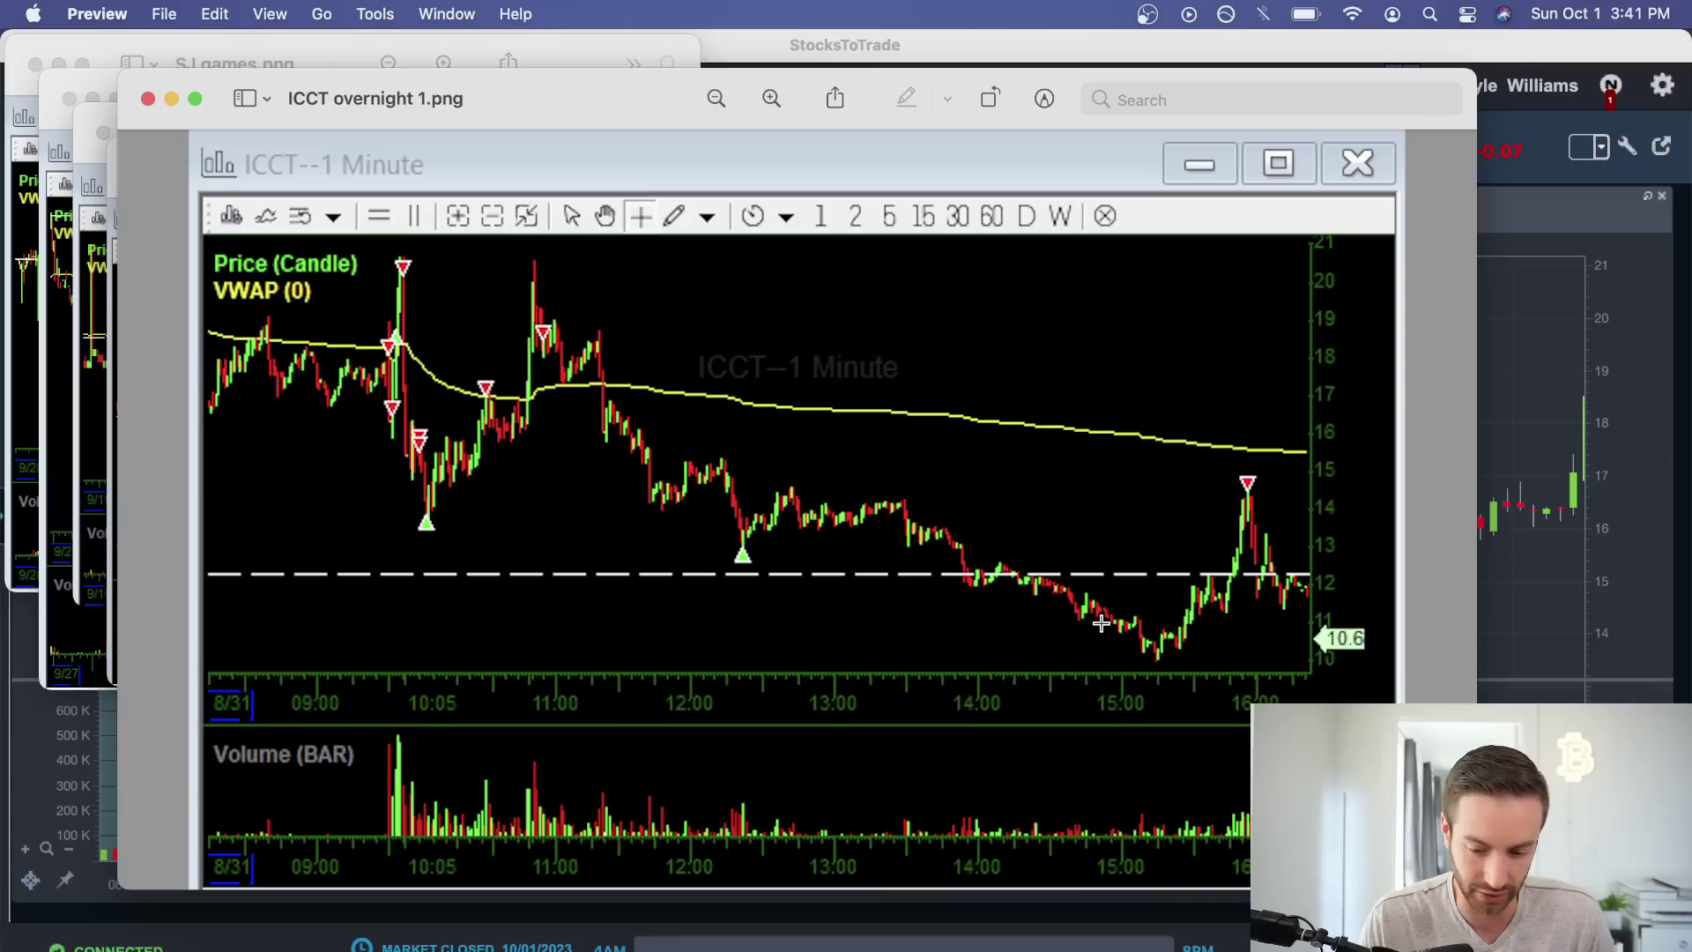
Outline the buy marker after 12:00 and the sell marker just before 16:00 with temporary selections, and clear them.
{"action": "left_click_drag", "start_coordinate": [681, 513], "coordinate": [791, 580]}
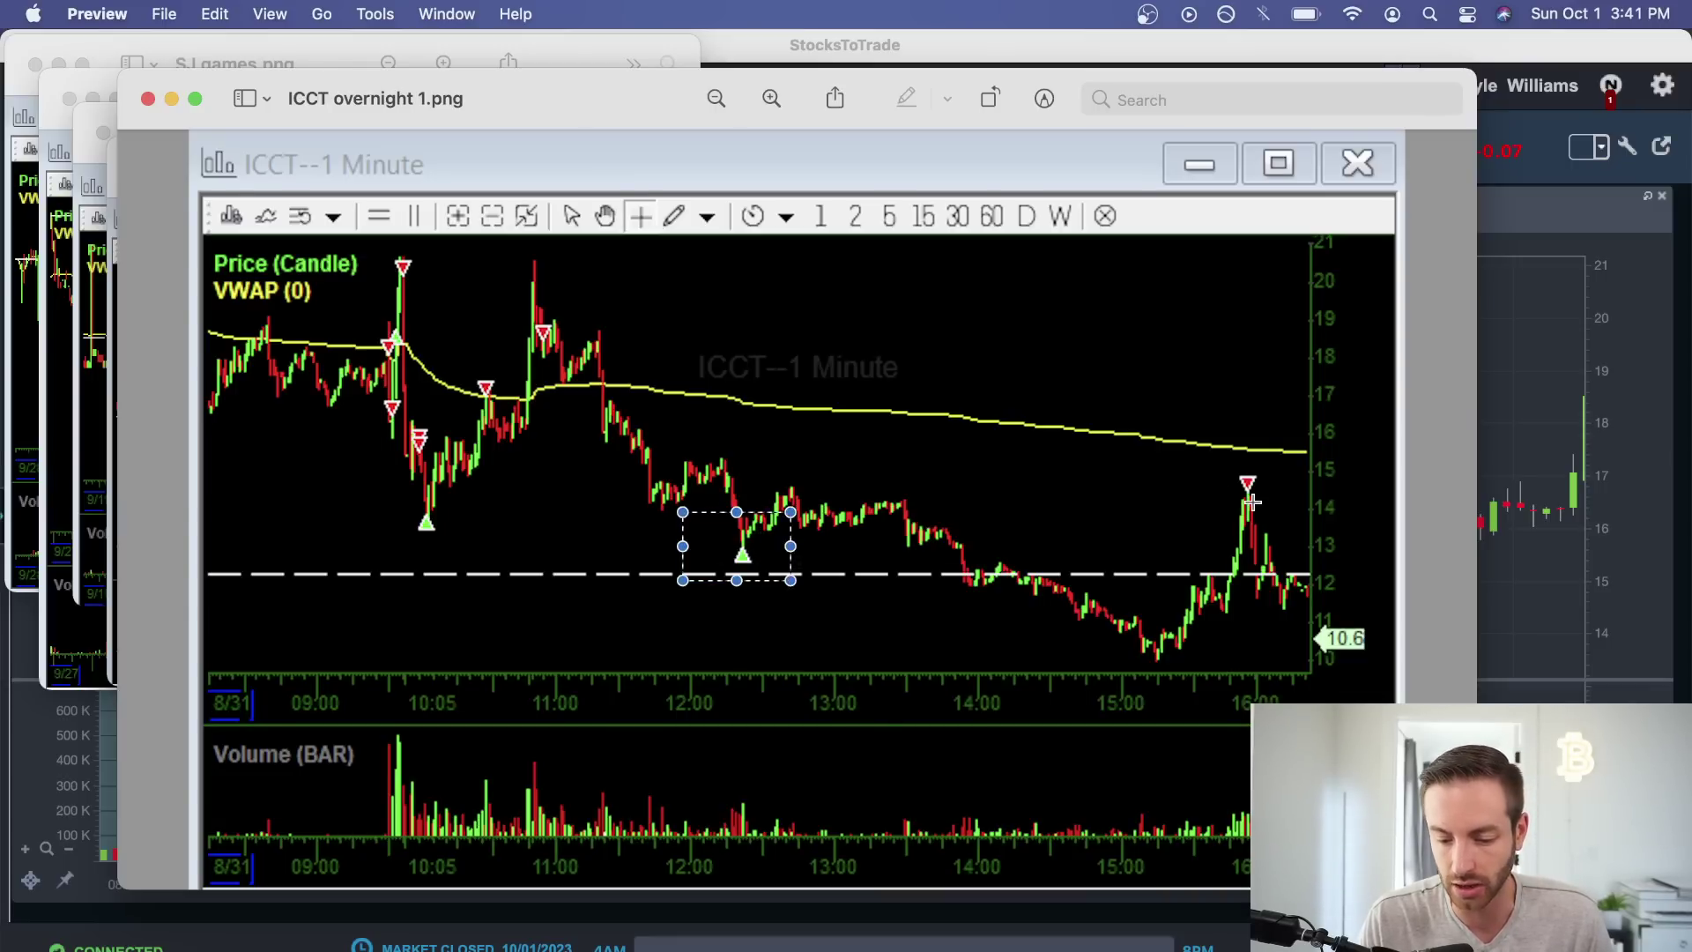
{"action": "left_click_drag", "start_coordinate": [1214, 471], "coordinate": [1287, 507]}
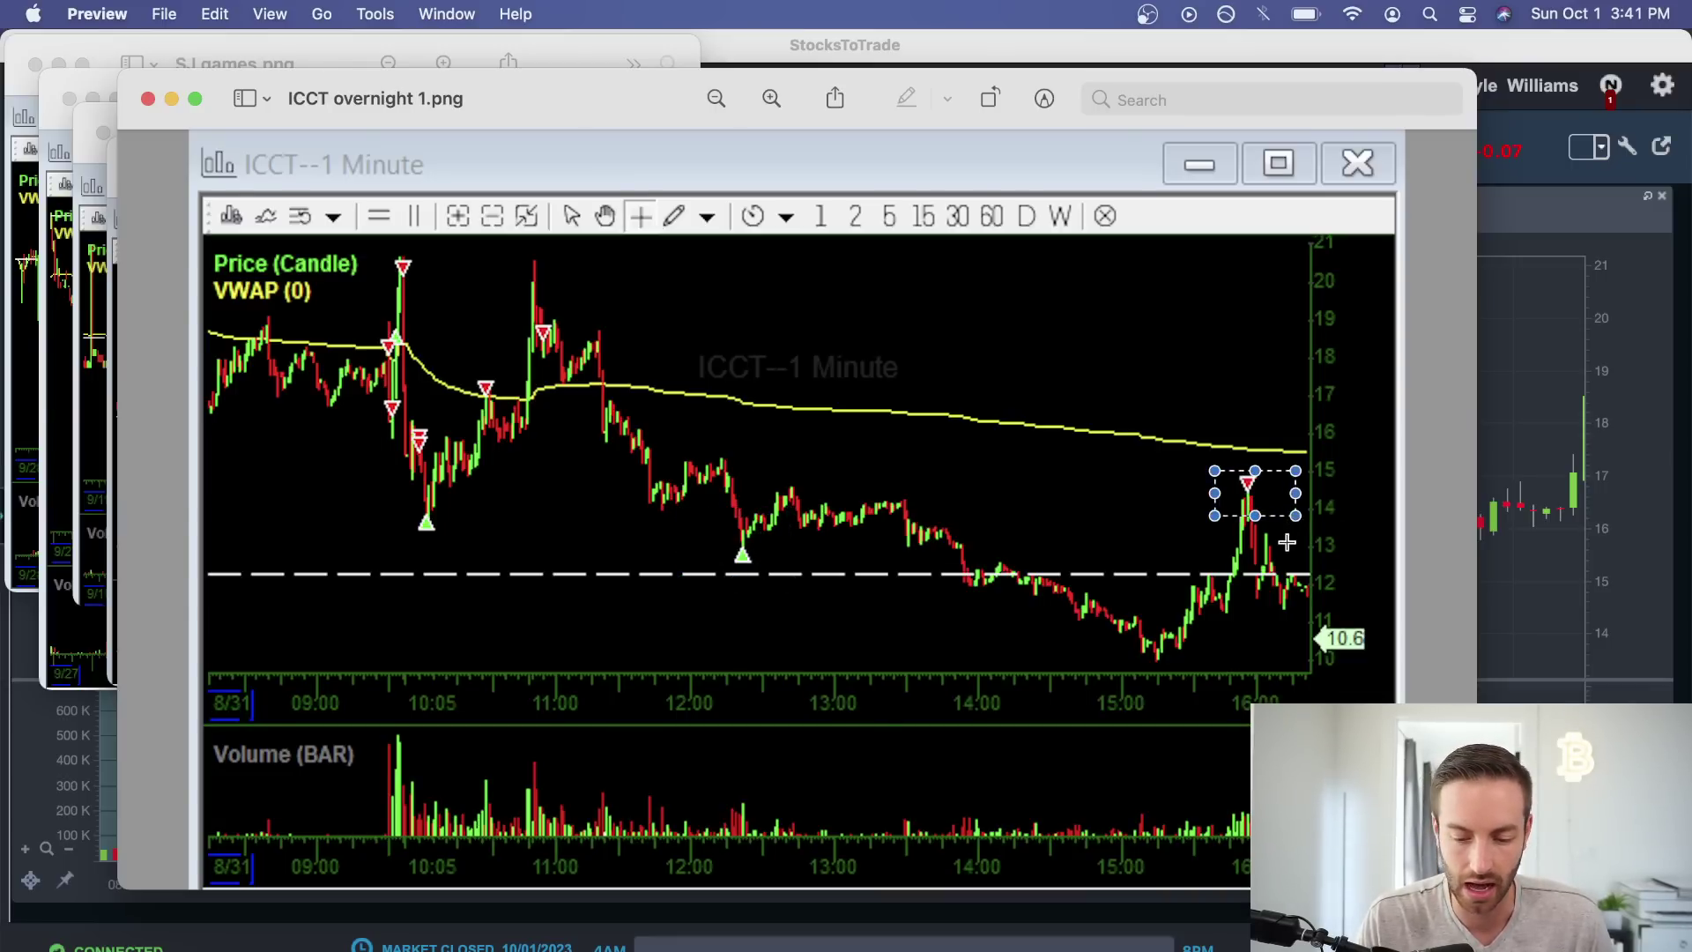
{"action": "left_click", "coordinate": [1287, 544]}
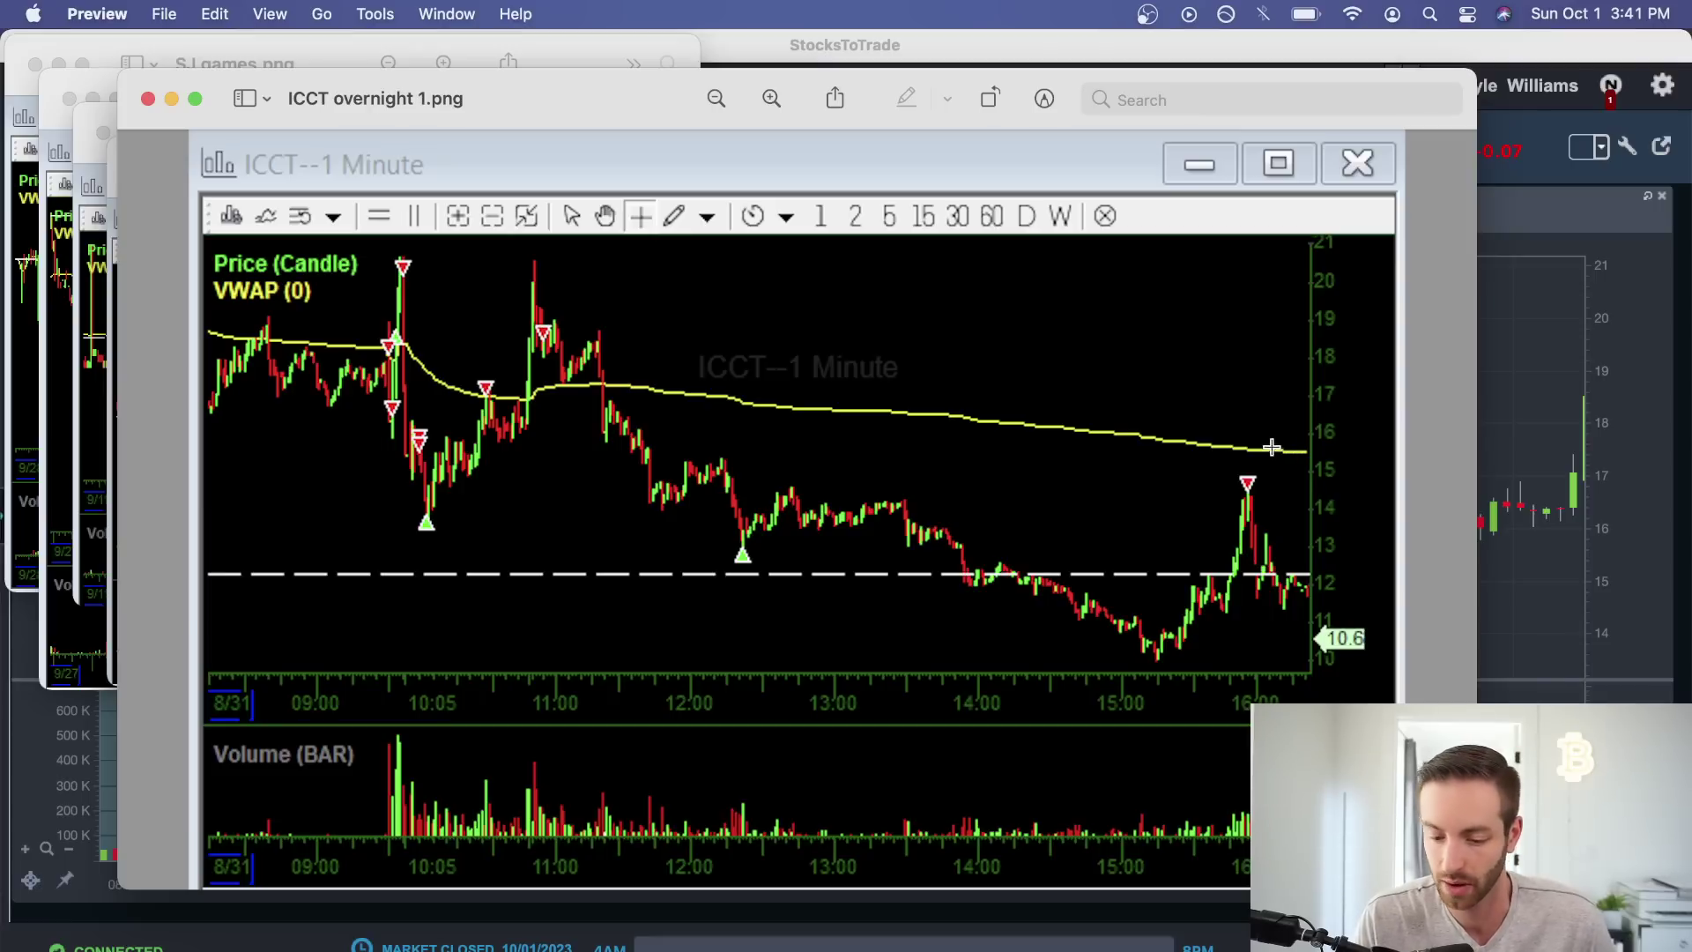
{"action": "left_click_drag", "start_coordinate": [1216, 467], "coordinate": [1284, 510]}
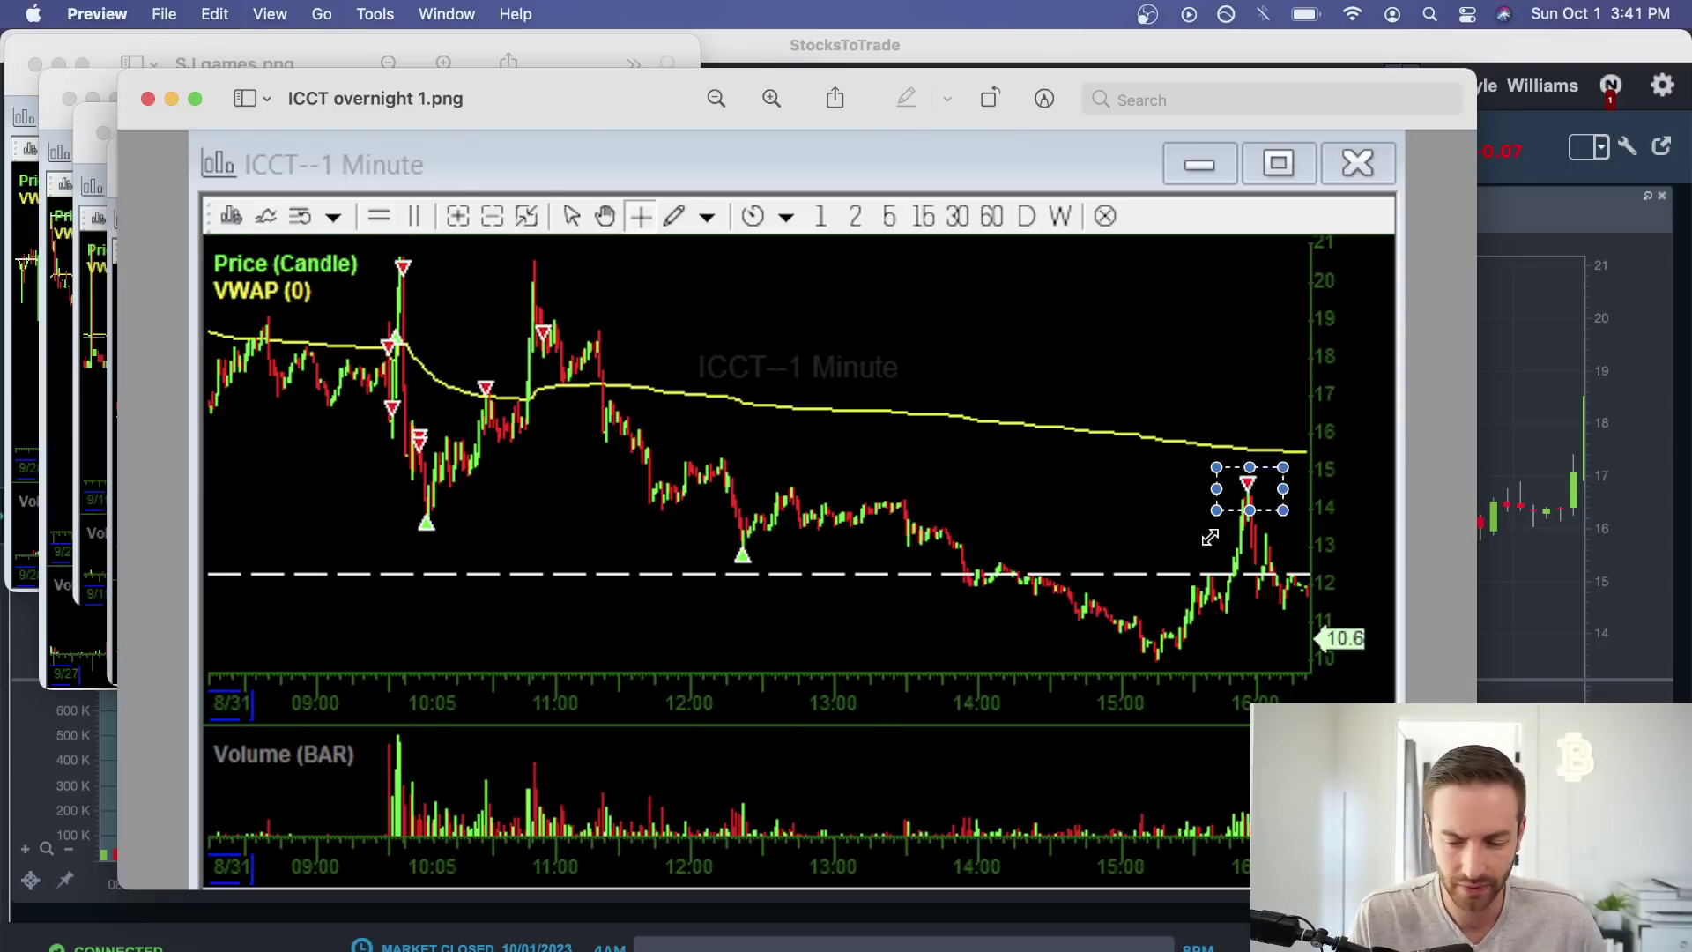
{"action": "left_click", "coordinate": [1235, 513]}
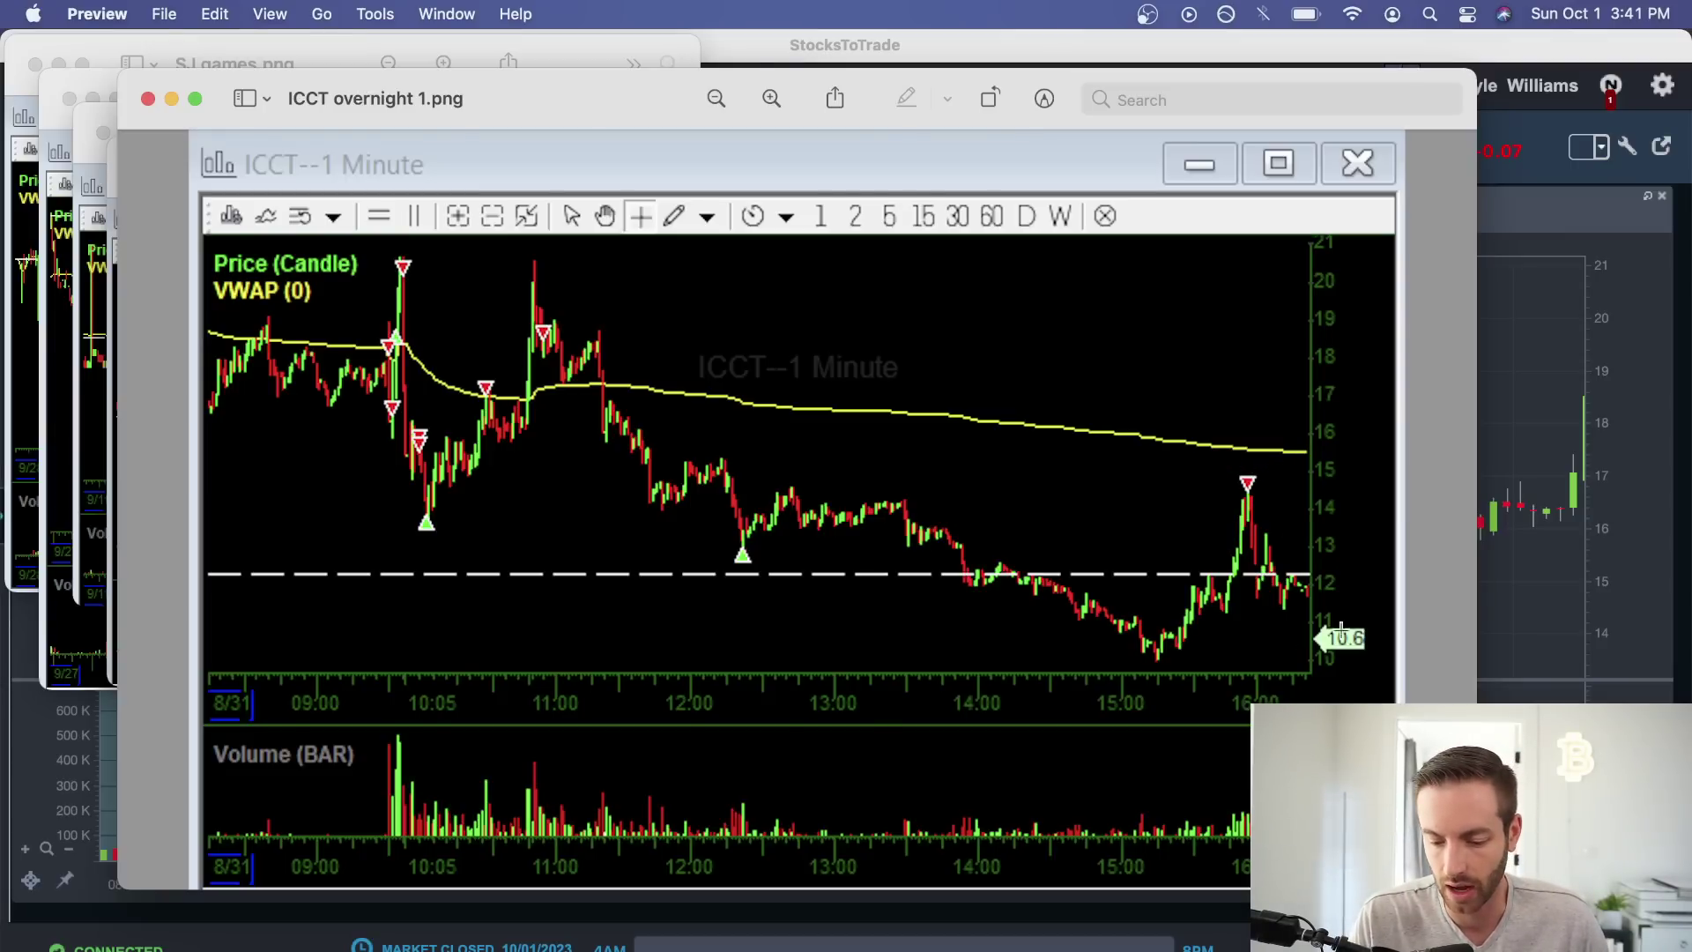
Close ICCT overnight 1.png, then reposition and enlarge the window showing ICCT overnight 2.png.
{"action": "left_click", "coordinate": [148, 99]}
{"action": "left_click_drag", "start_coordinate": [471, 219], "coordinate": [455, 168]}
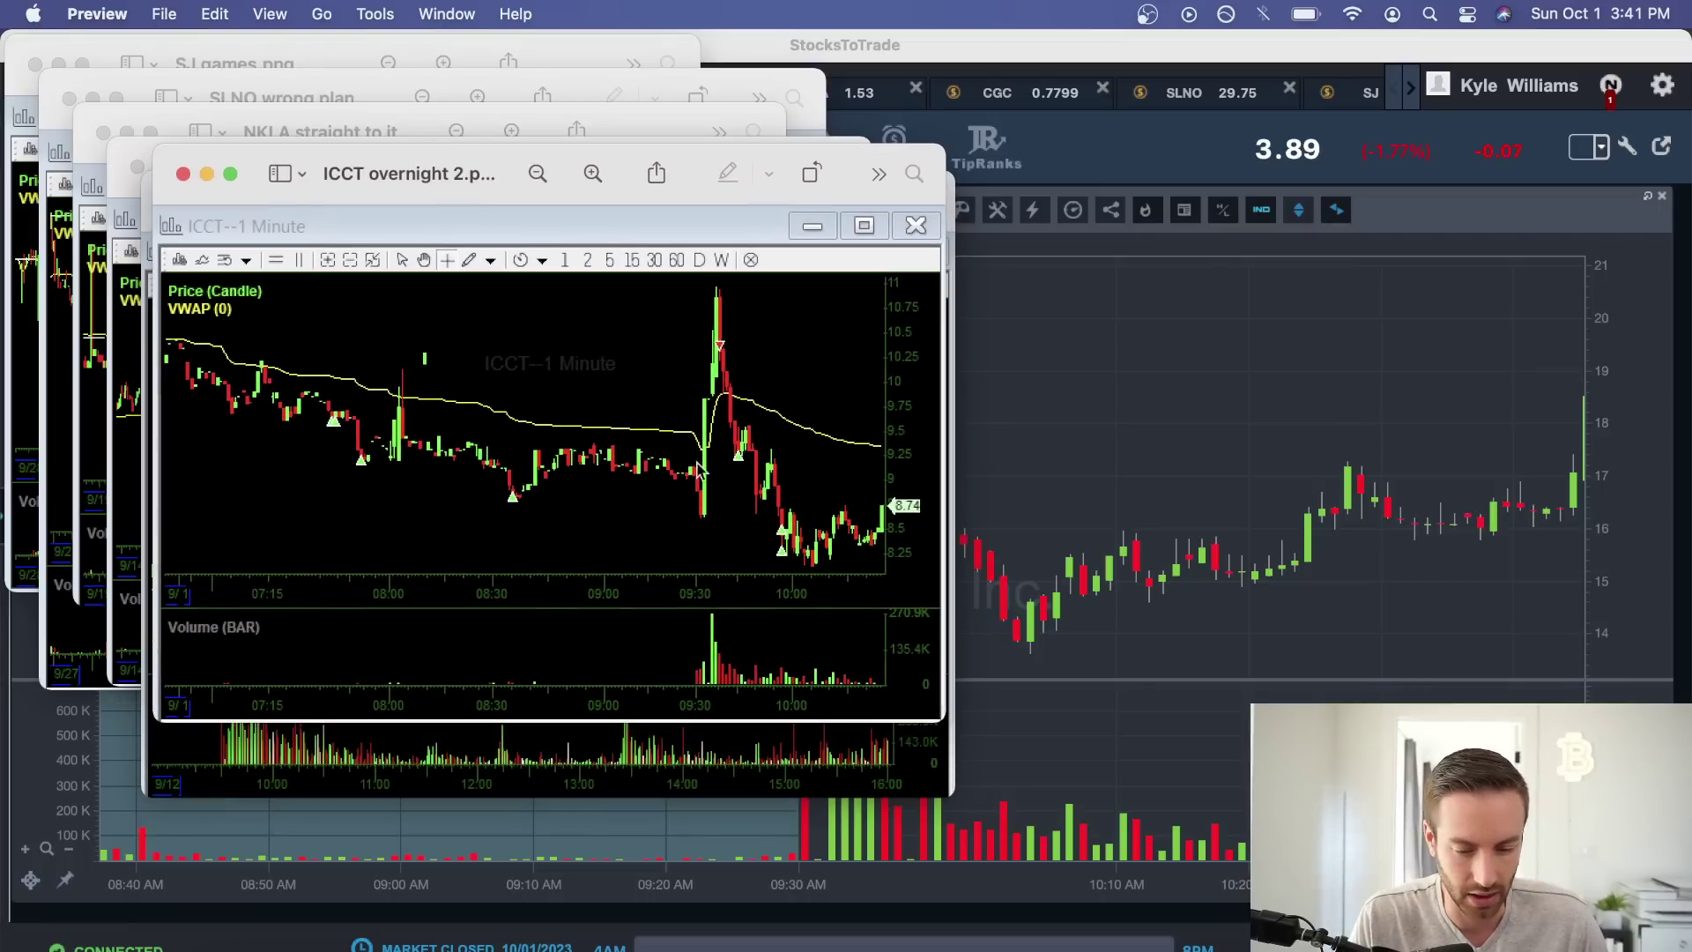
{"action": "left_click_drag", "start_coordinate": [943, 795], "coordinate": [1377, 922]}
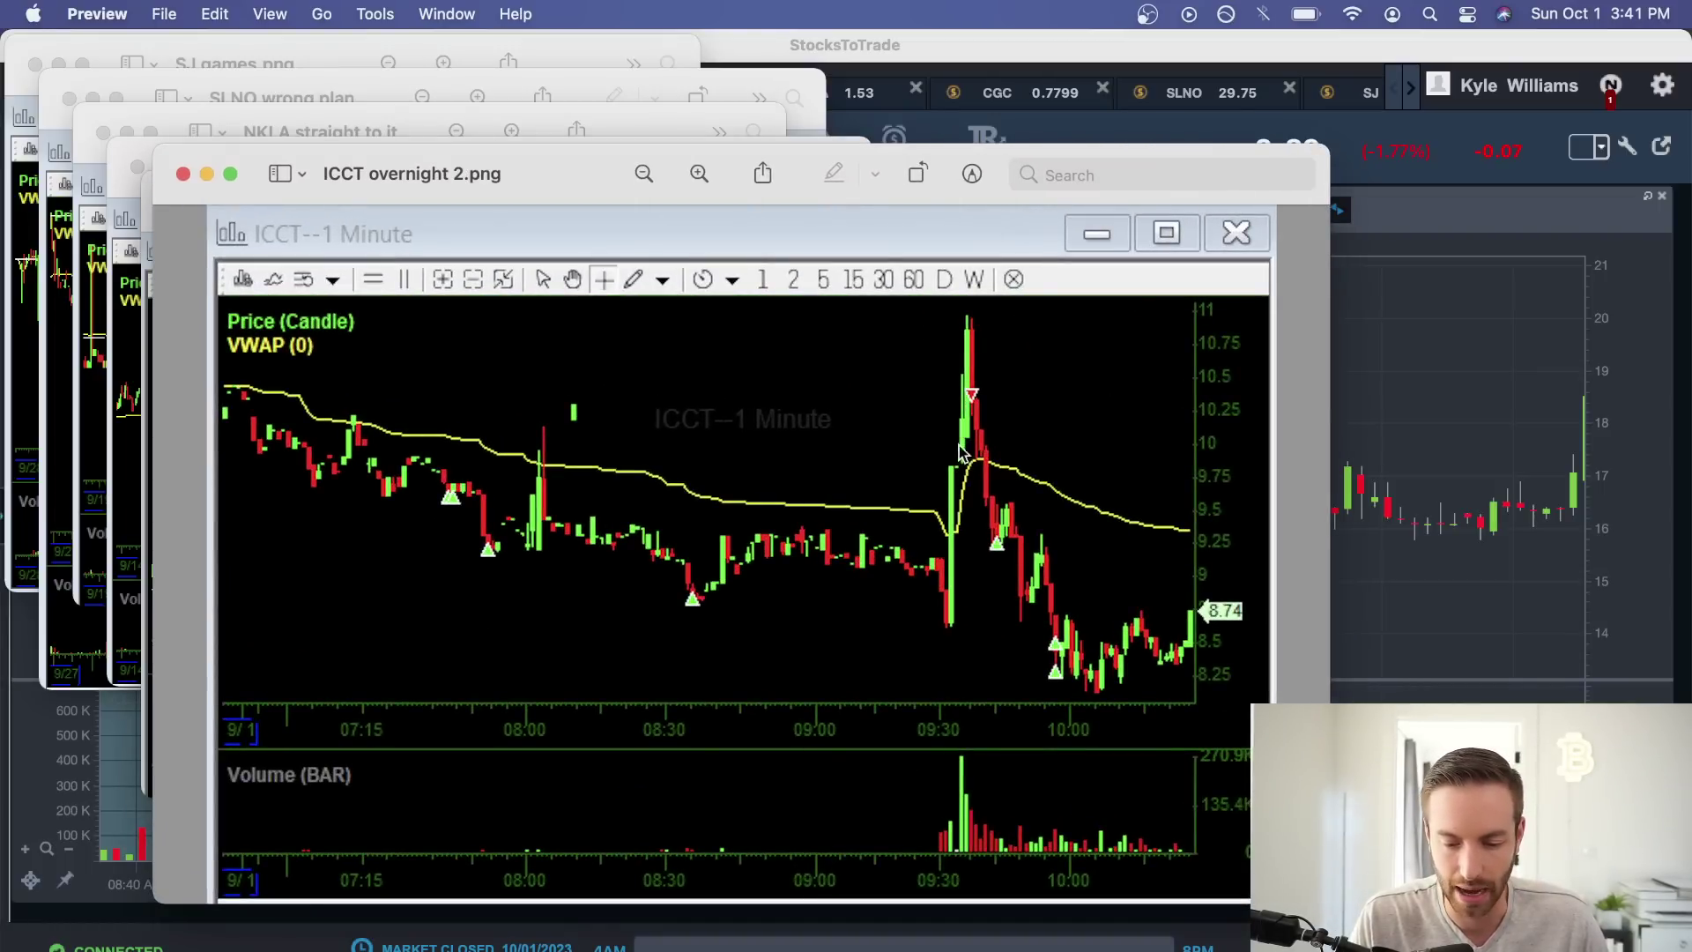
Outline the sell marker on the spike after 09:30 and the drop to the buy markers with temporary selections, and clear them.
{"action": "left_click_drag", "start_coordinate": [943, 373], "coordinate": [1041, 427]}
{"action": "left_click", "coordinate": [1041, 420]}
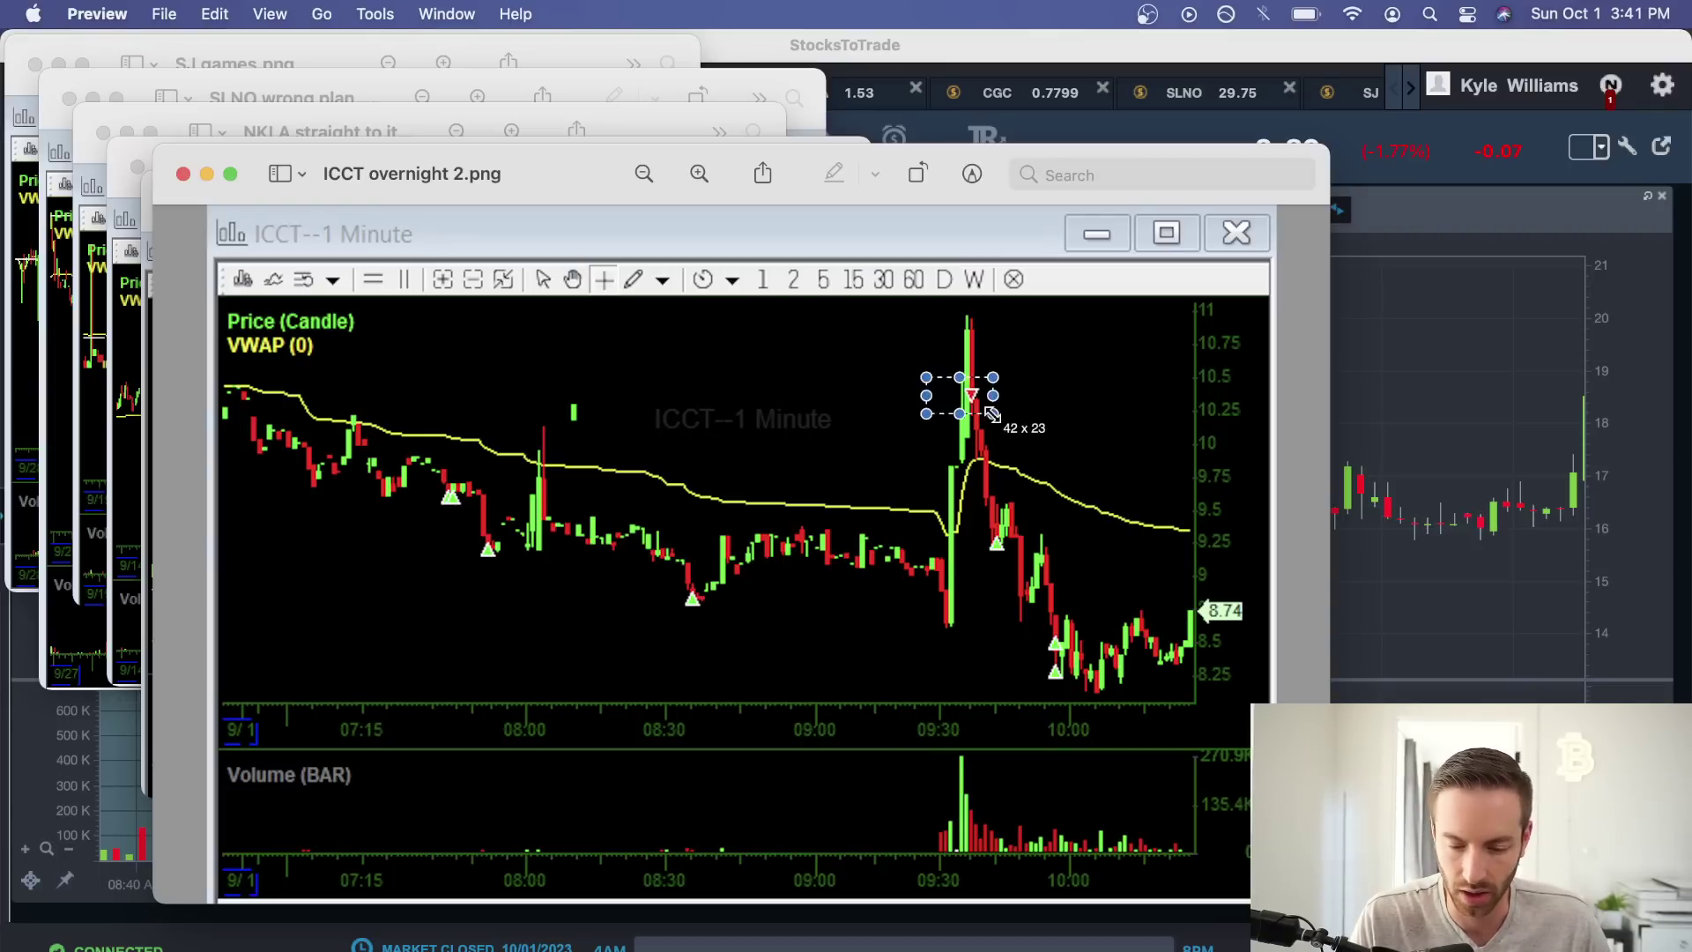
{"action": "left_click", "coordinate": [1066, 430]}
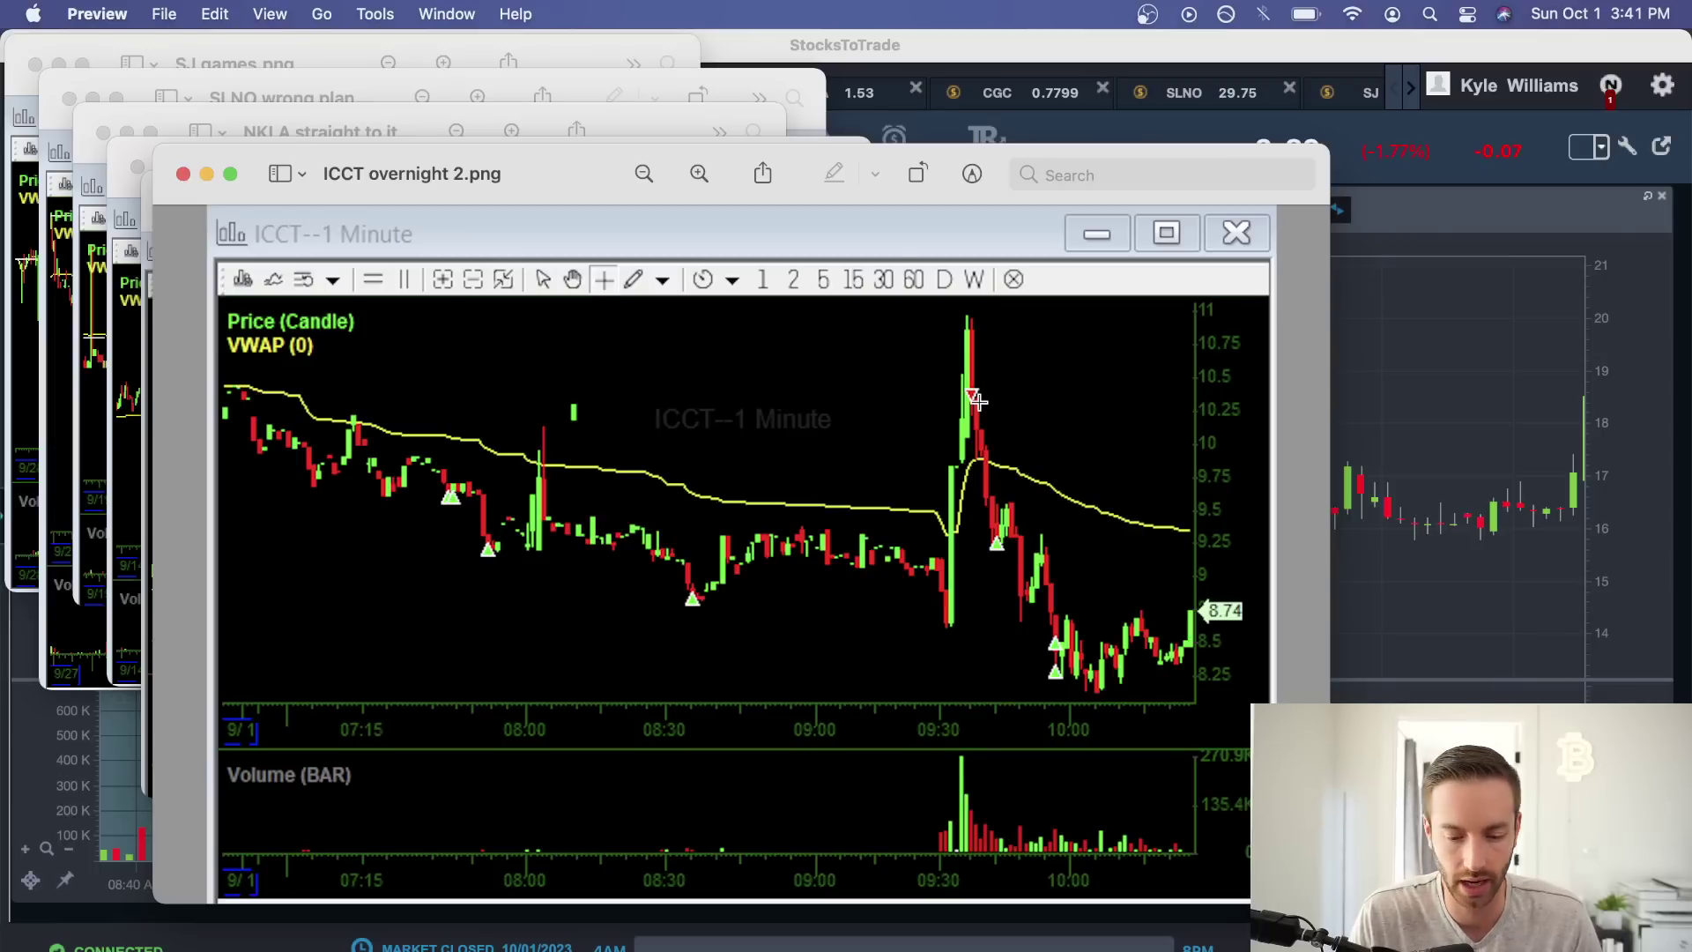
{"action": "left_click_drag", "start_coordinate": [937, 367], "coordinate": [1018, 417]}
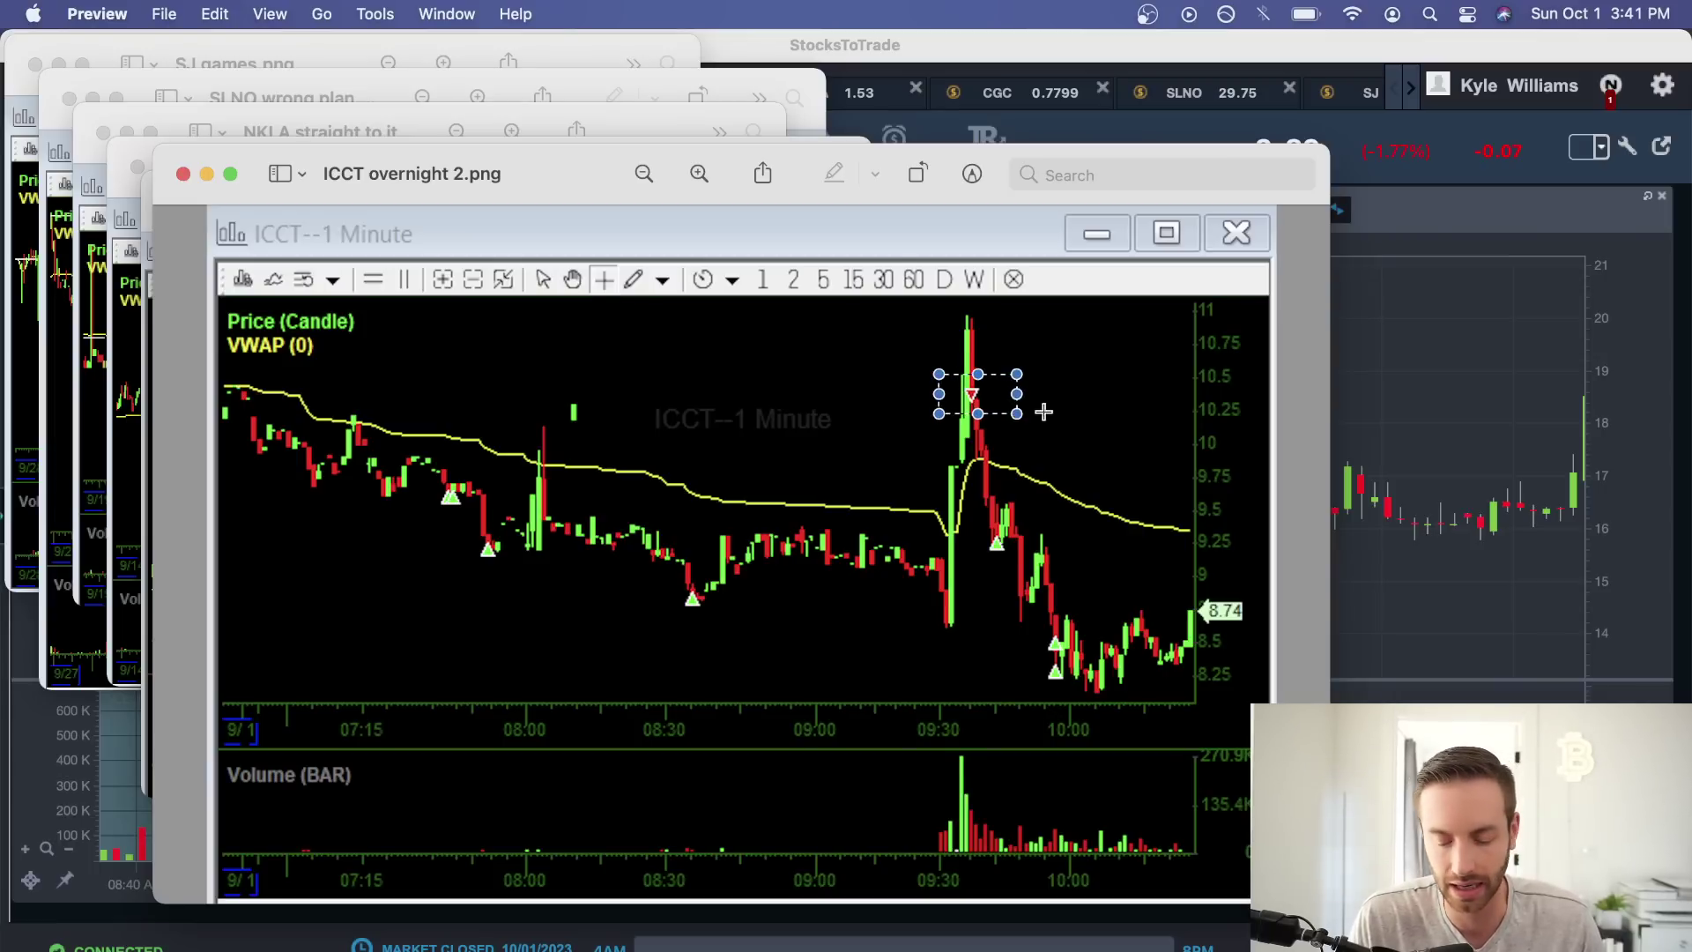
{"action": "left_click", "coordinate": [1054, 410]}
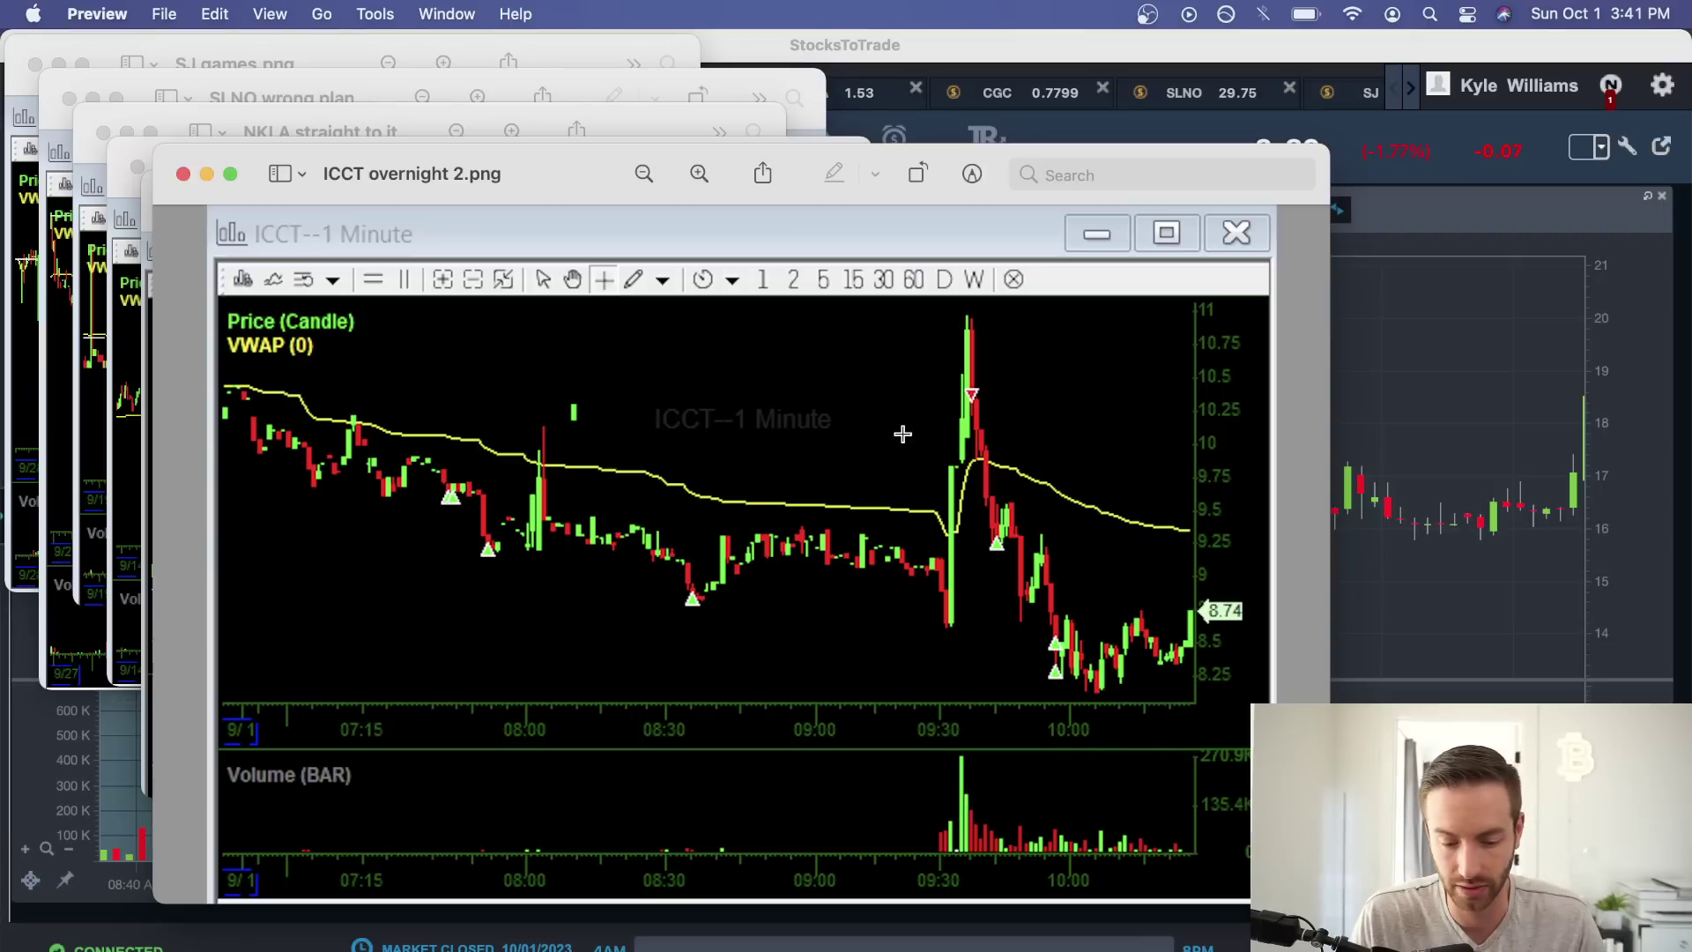
{"action": "left_click_drag", "start_coordinate": [906, 380], "coordinate": [1136, 688]}
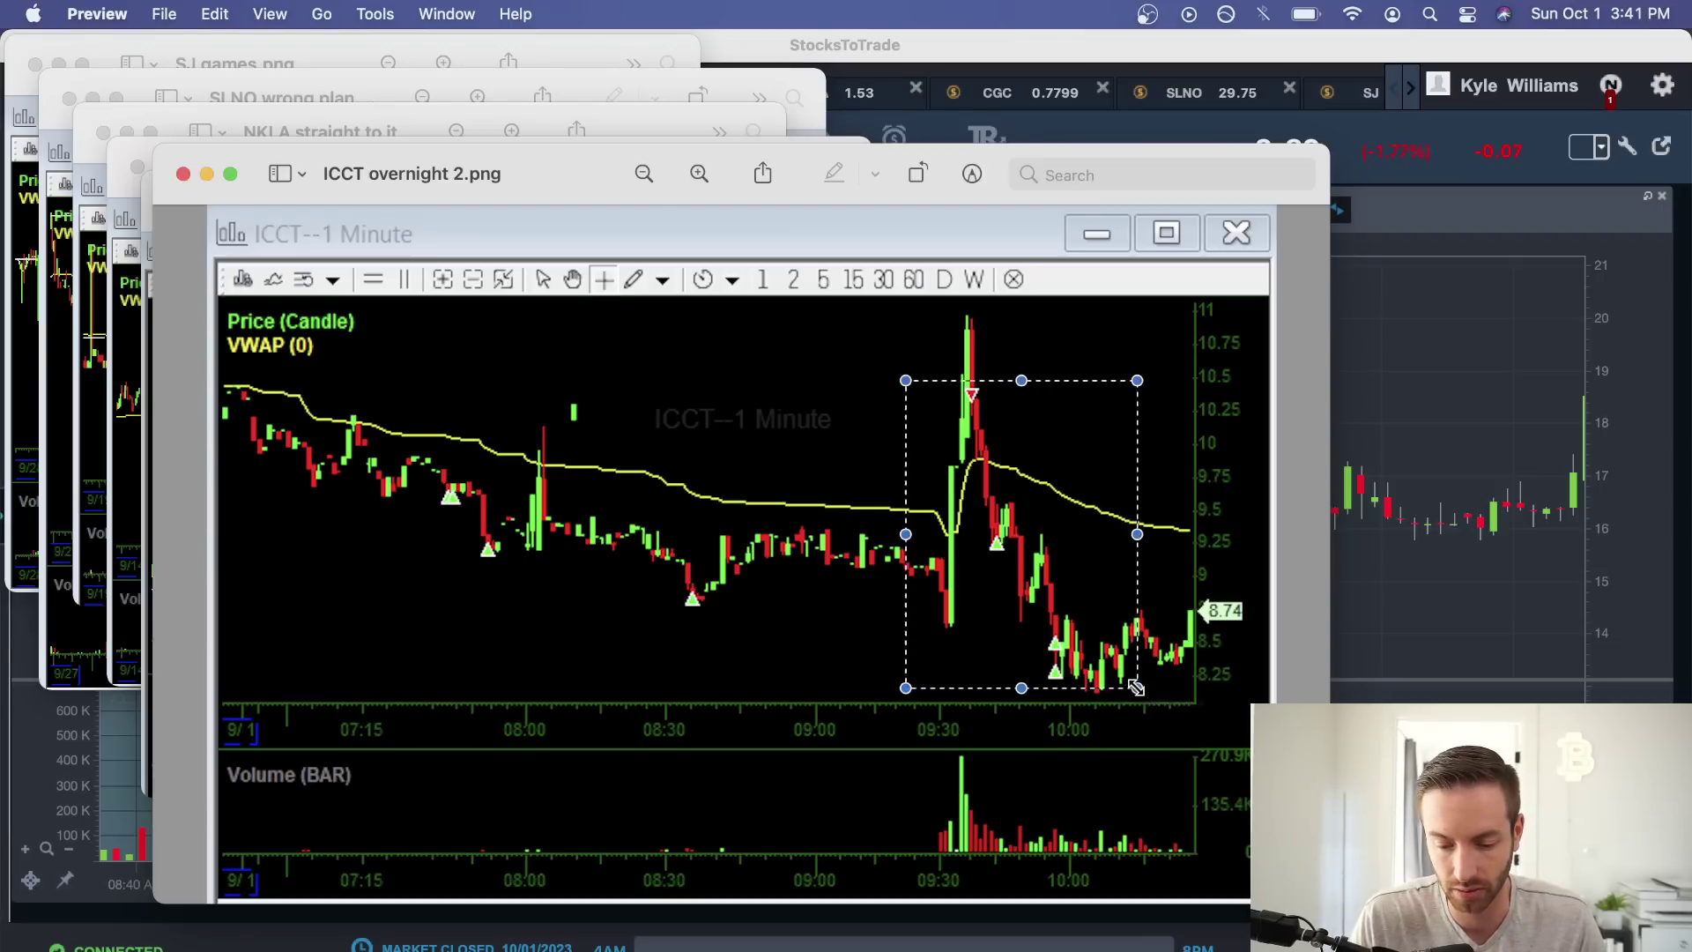
{"action": "left_click", "coordinate": [1170, 588]}
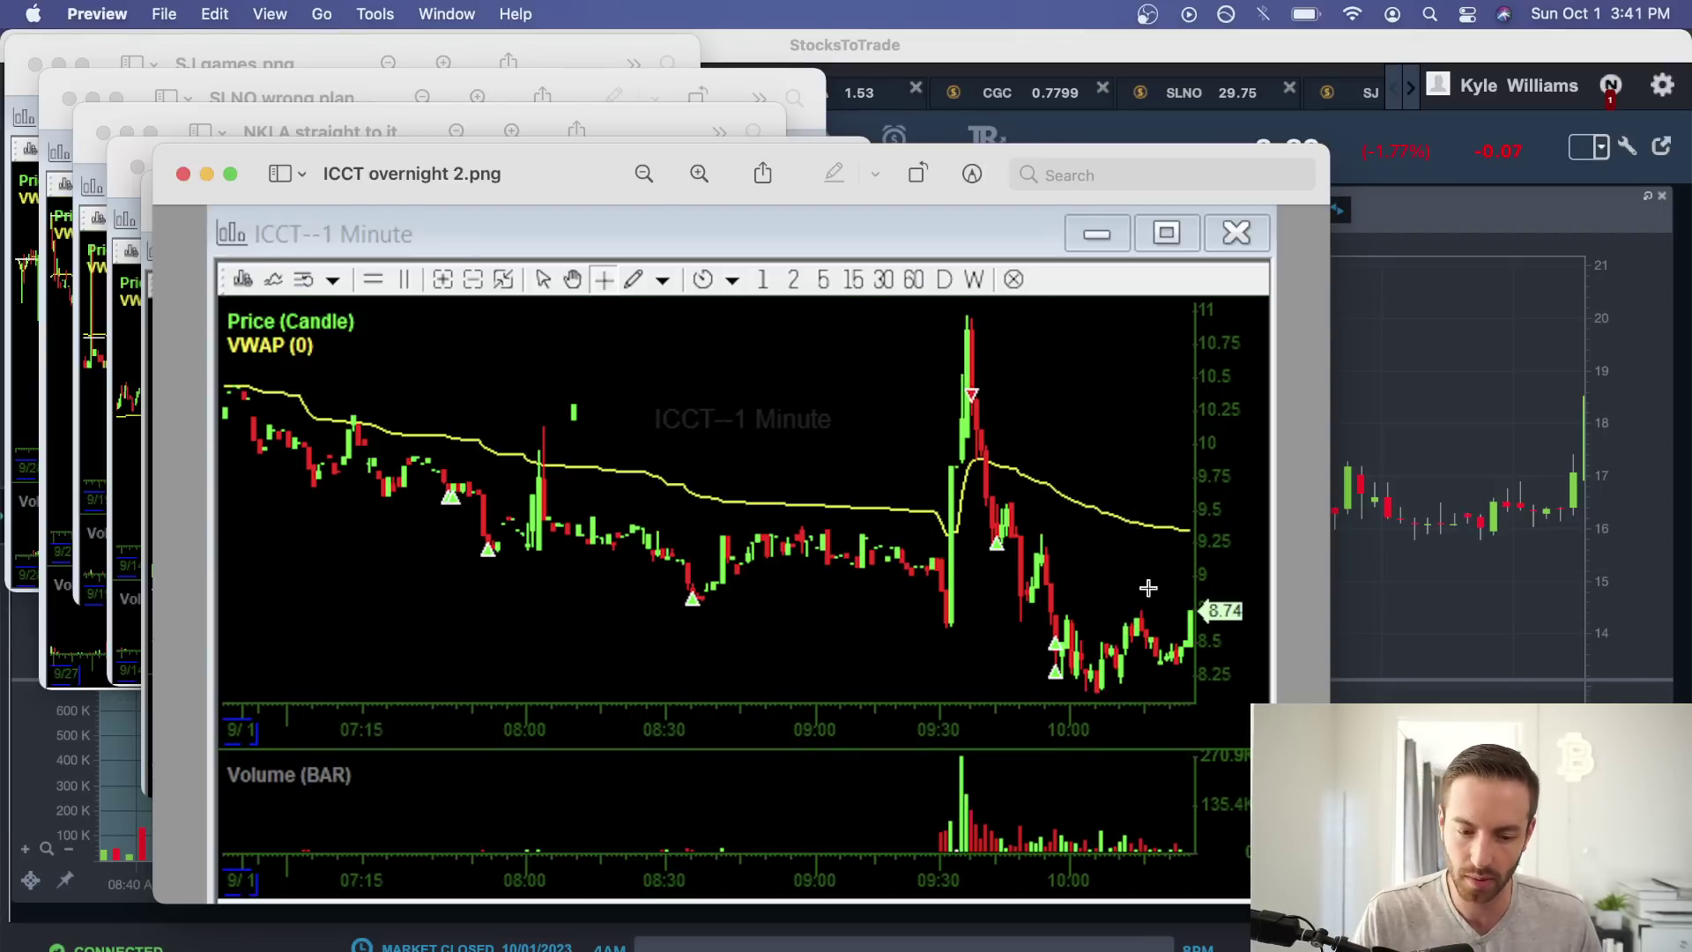
Switch to StocksToTrade, set the ICCT chart period to 1 YEAR and zoom in on the late-August spike.
{"action": "left_click", "coordinate": [1404, 385]}
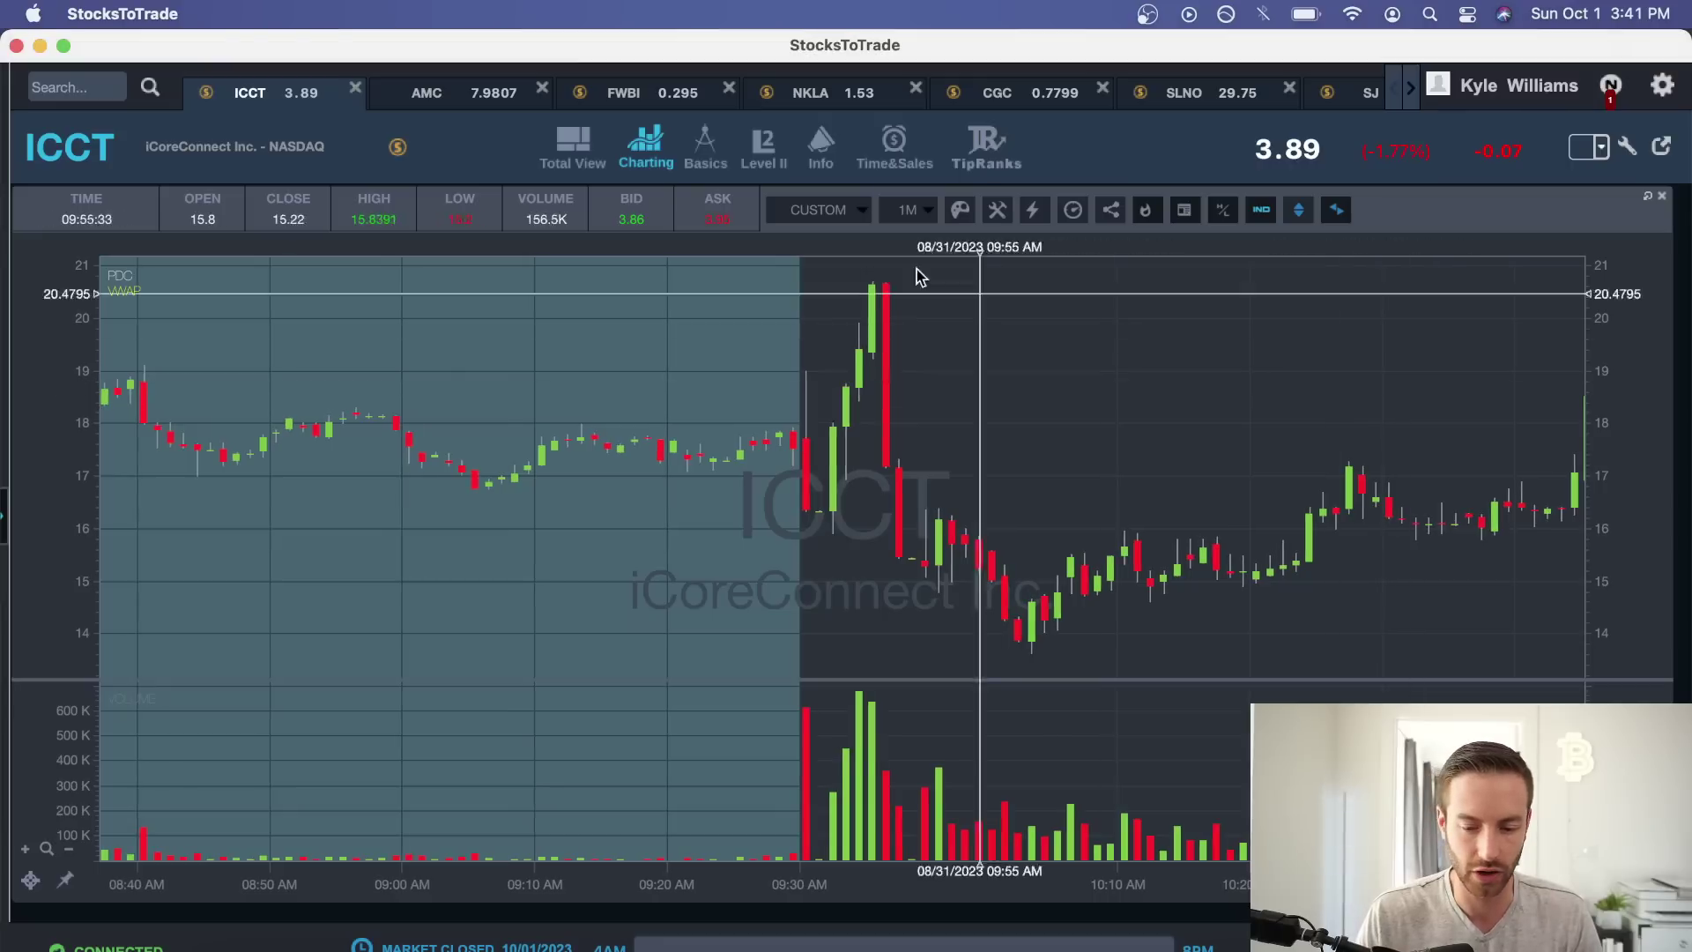
{"action": "left_click", "coordinate": [819, 209]}
{"action": "left_click", "coordinate": [813, 623]}
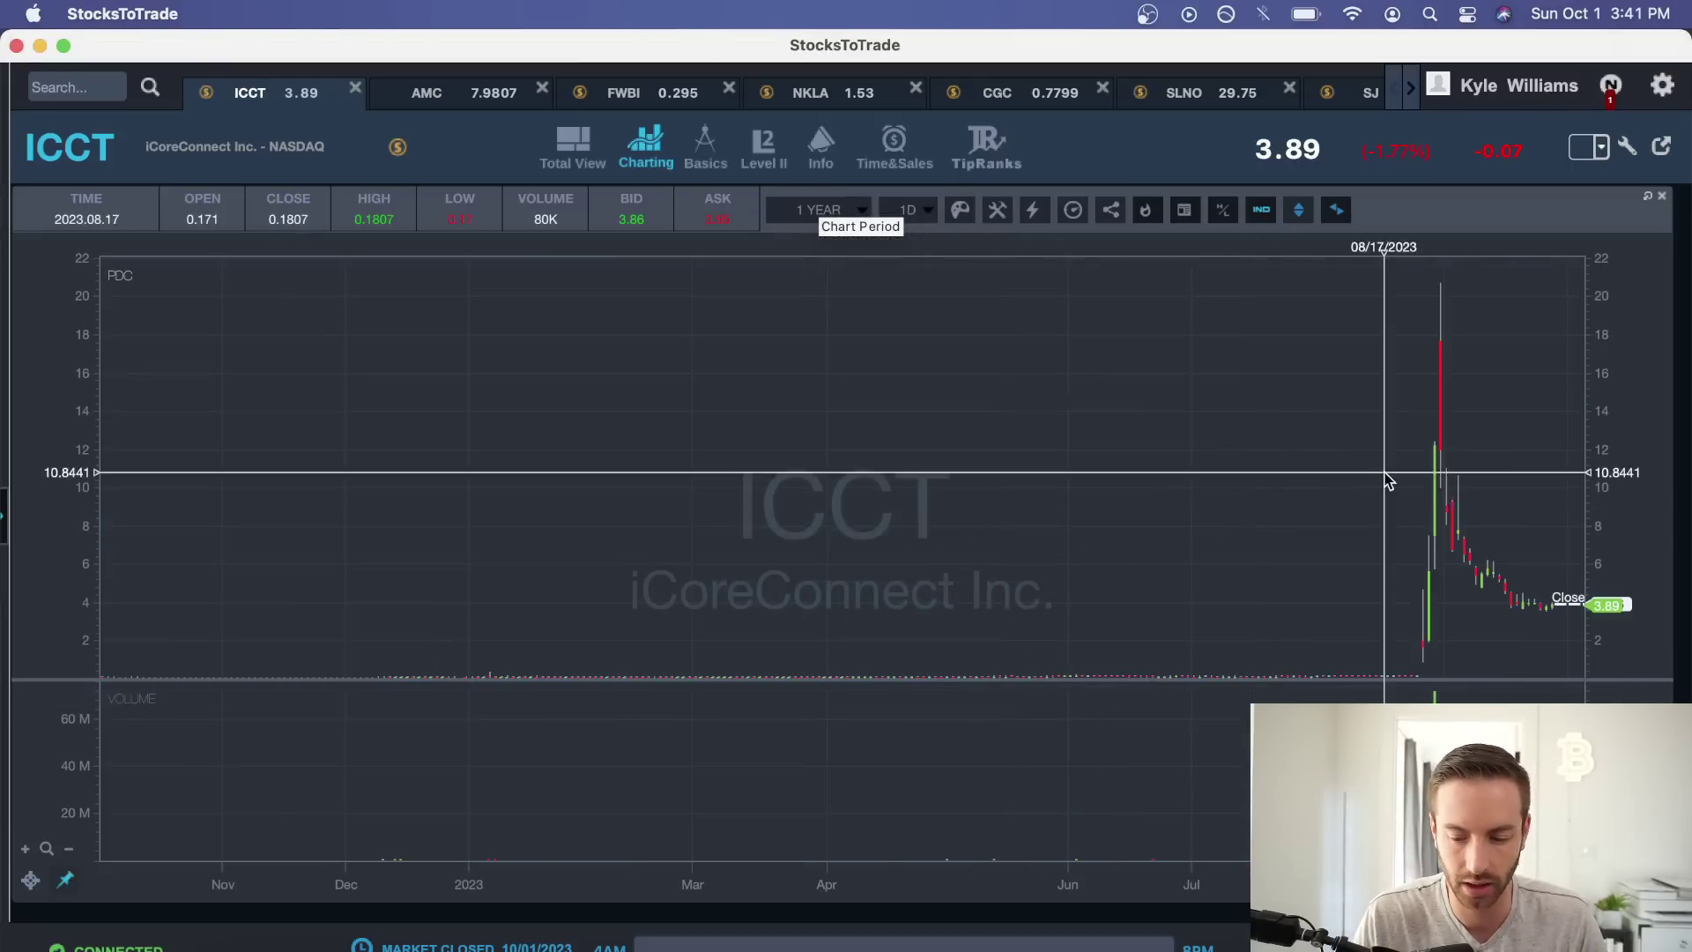
{"action": "scroll", "coordinate": [1082, 571], "scroll_direction": "up", "scroll_amount": 3}
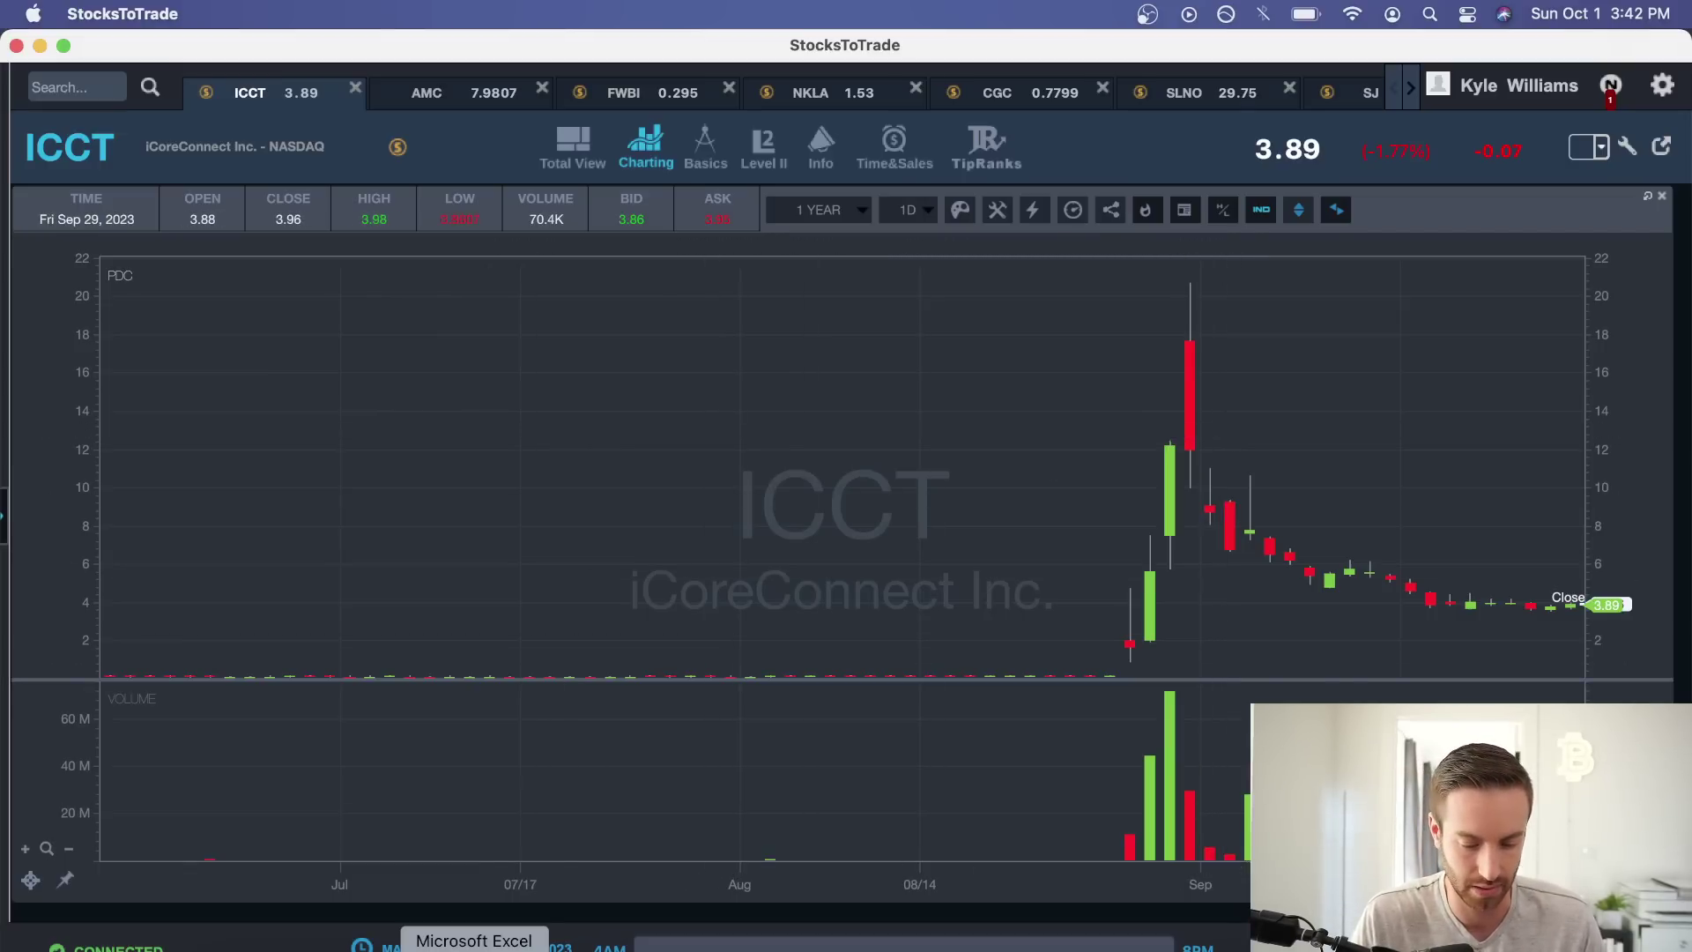
Switch to Excel and check the daily P&L for September 1 and September 6 on the Monthly P&L sheet.
{"action": "left_click", "coordinate": [474, 948]}
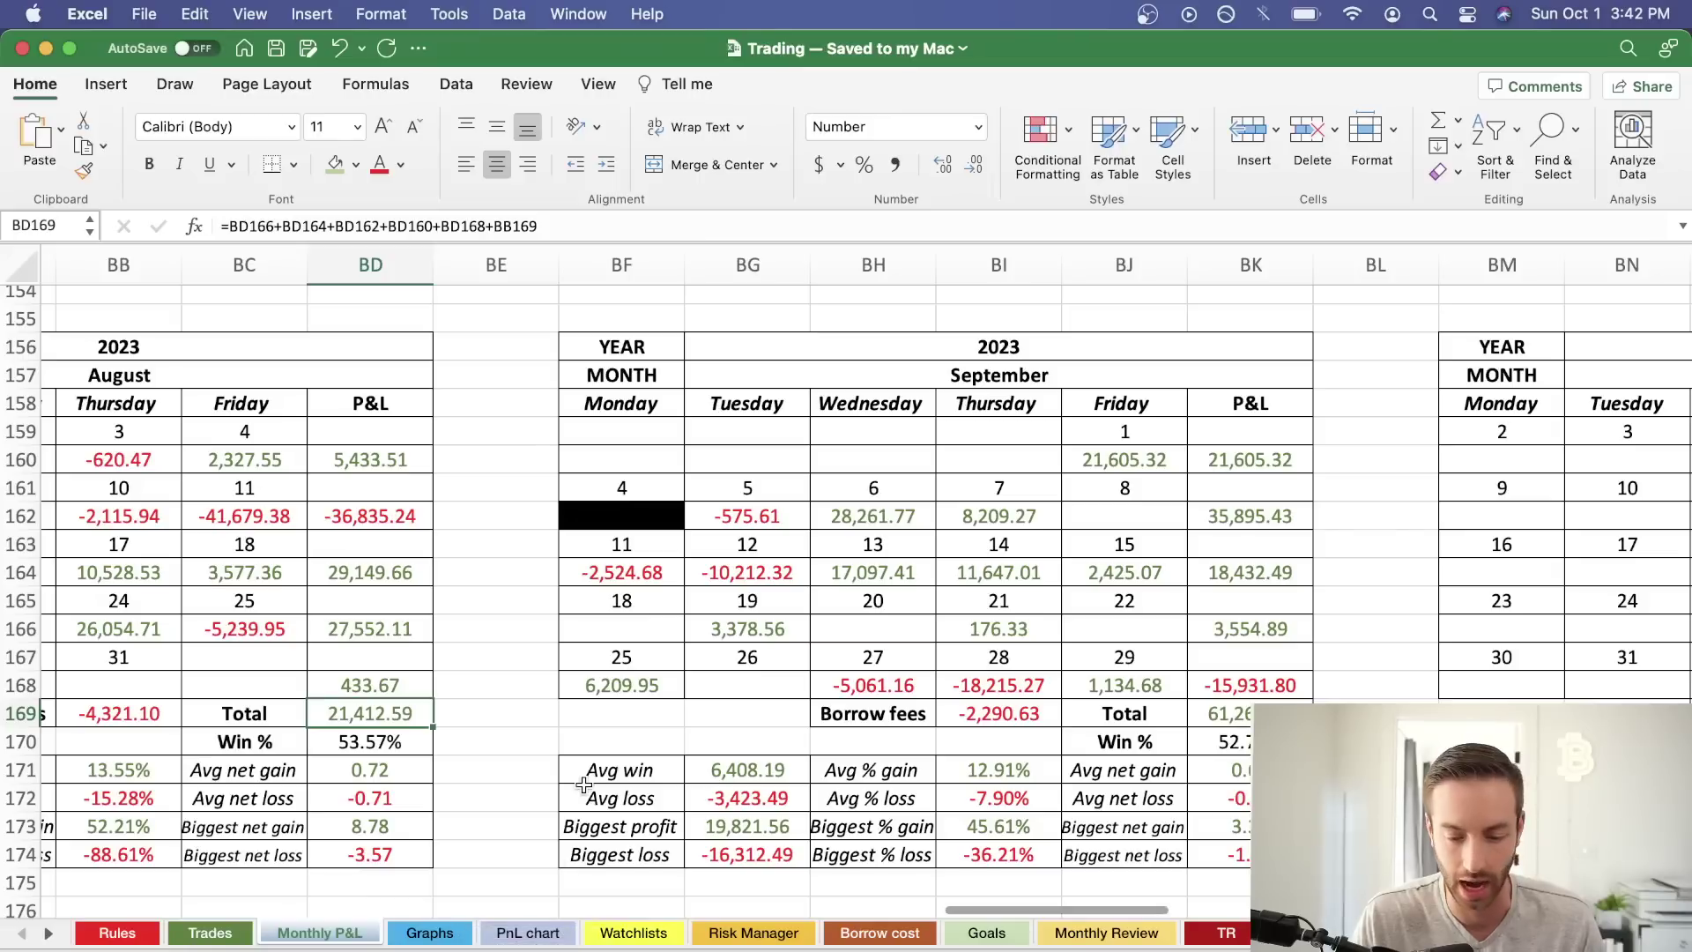
{"action": "left_click", "coordinate": [1155, 459]}
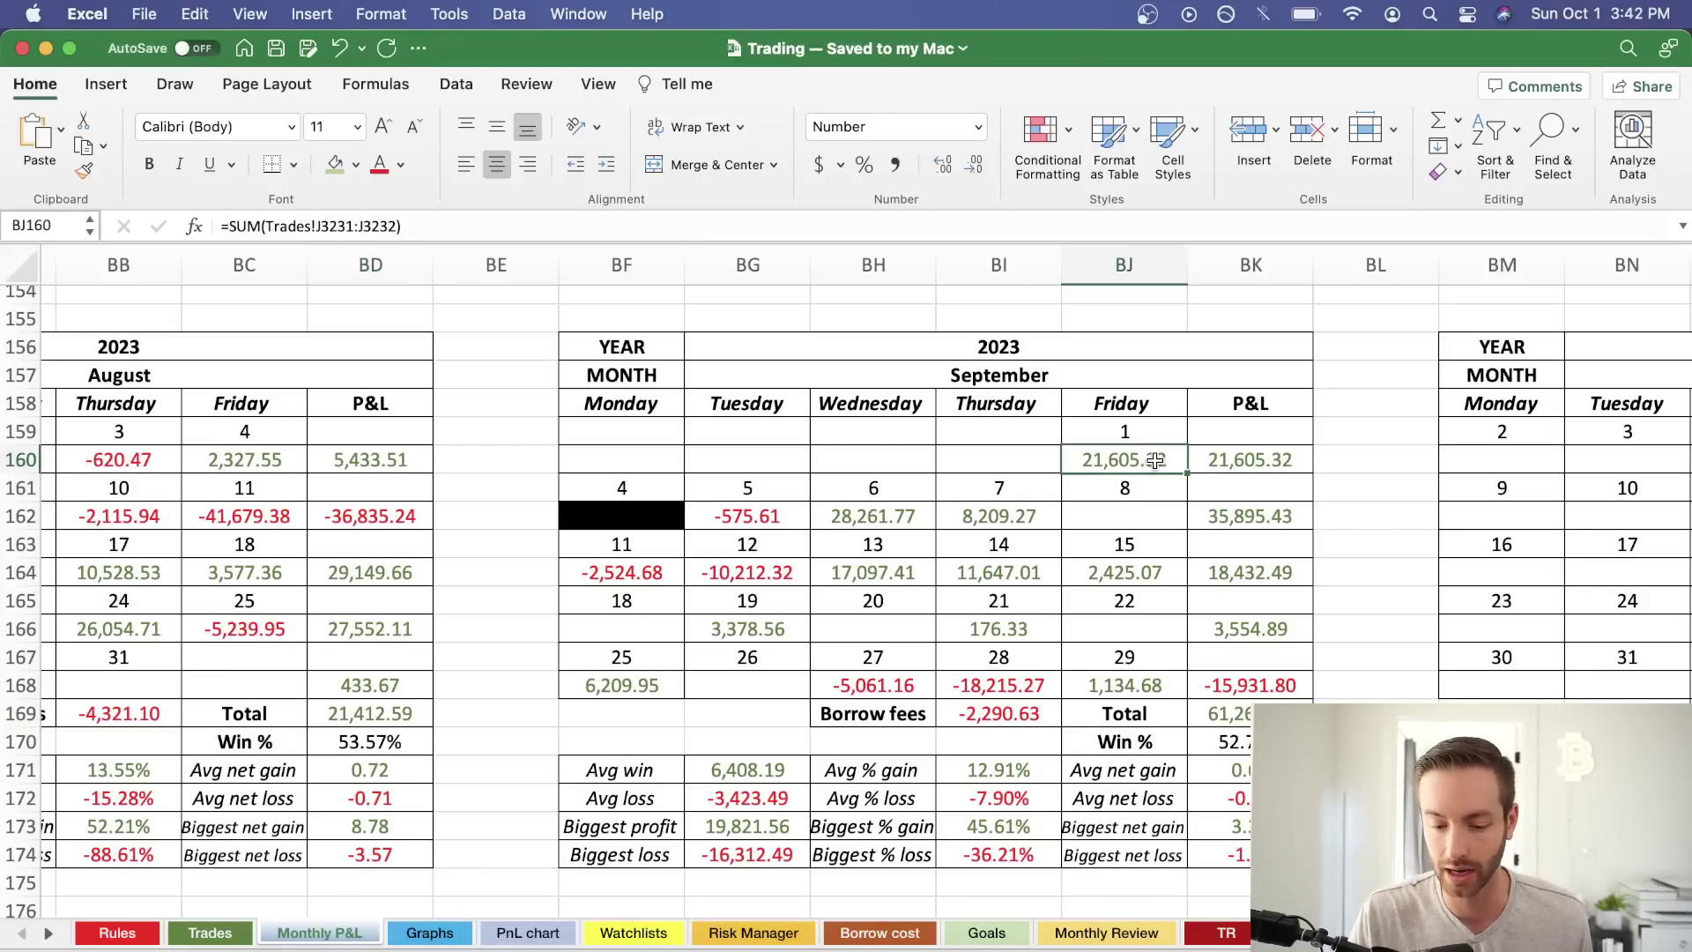
{"action": "left_click", "coordinate": [352, 719]}
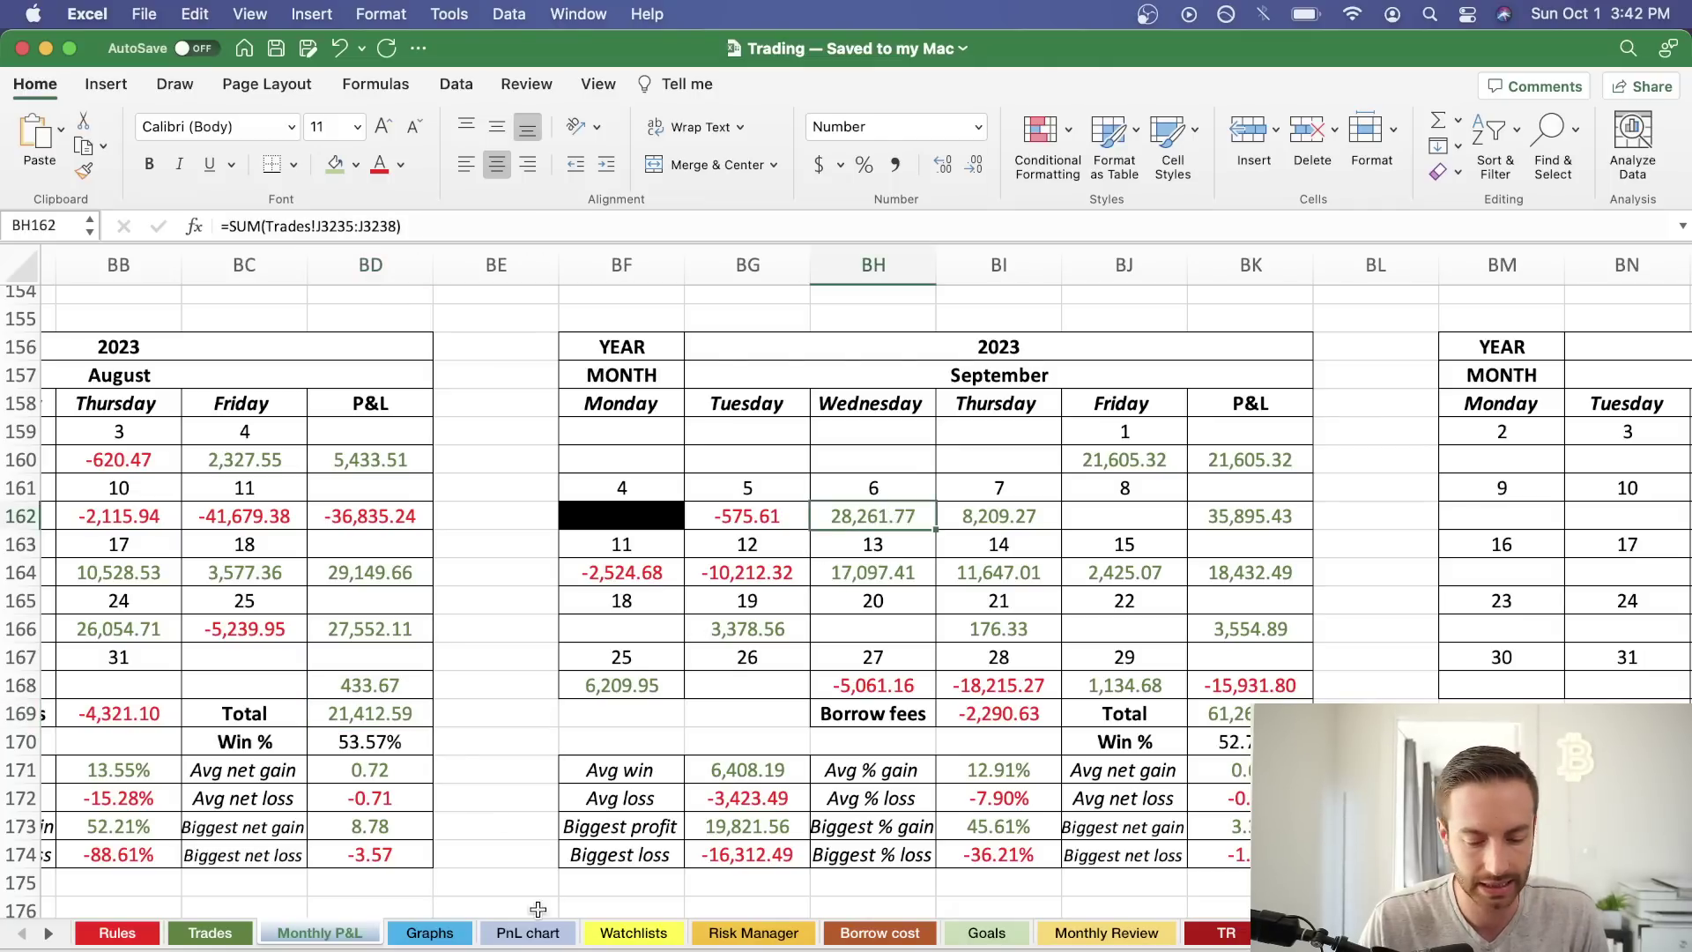
Switch back to StocksToTrade, open the AMC daily chart and narrow it to July through September 2023.
{"action": "left_click", "coordinate": [350, 948]}
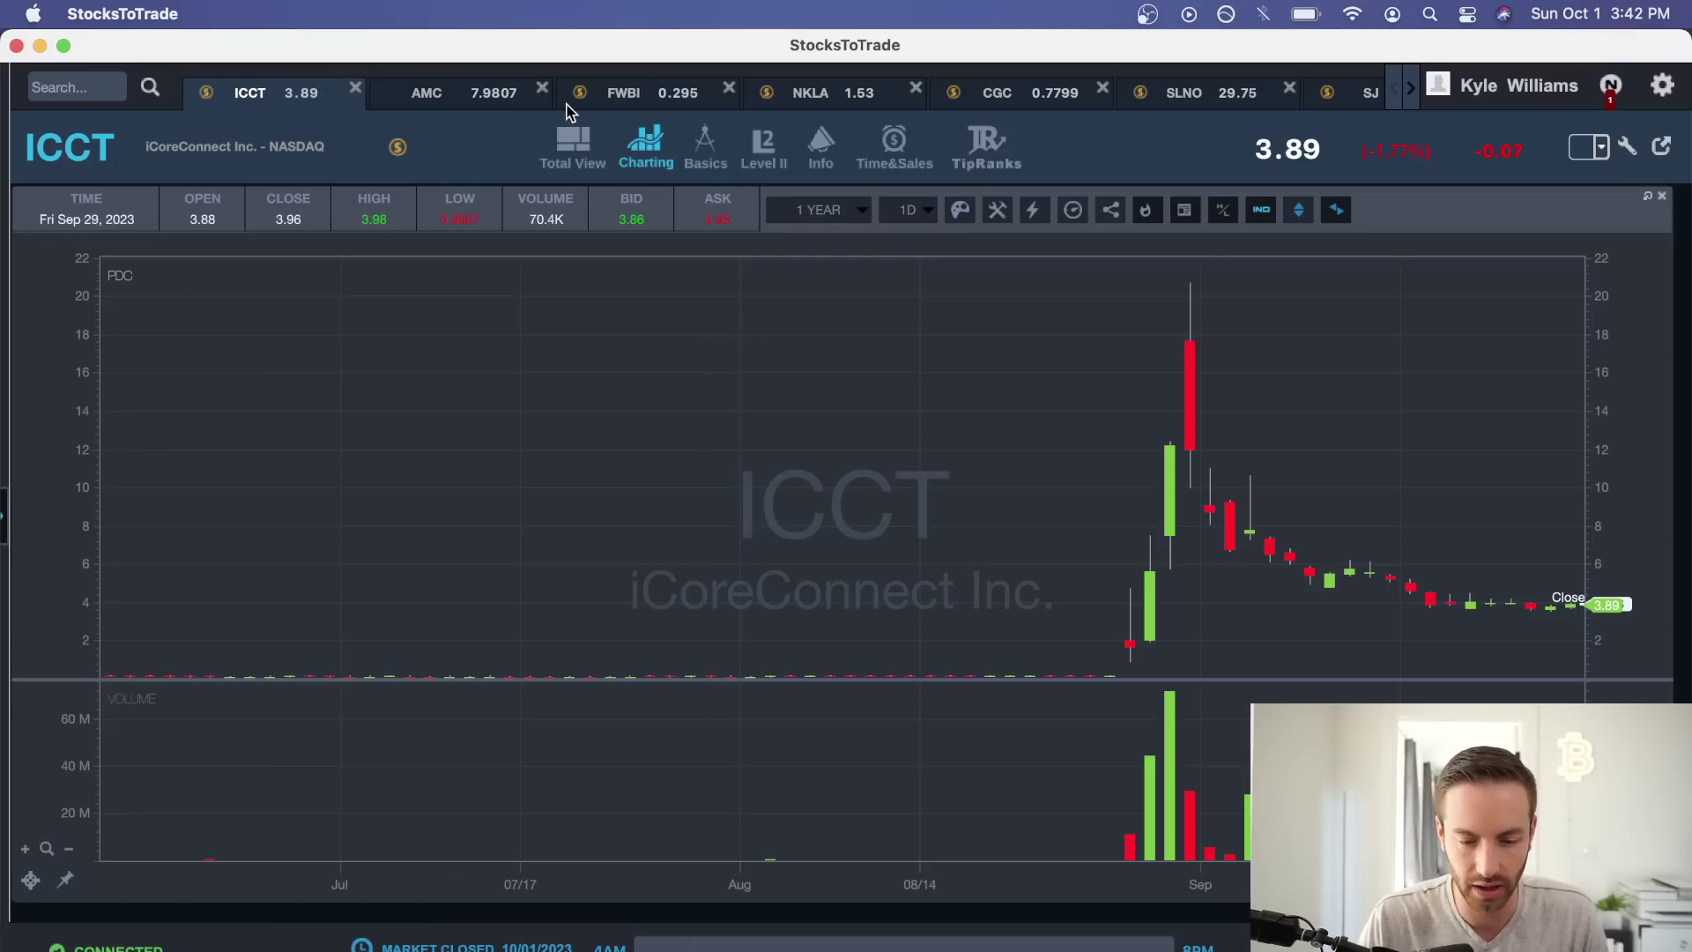
{"action": "left_click", "coordinate": [482, 91]}
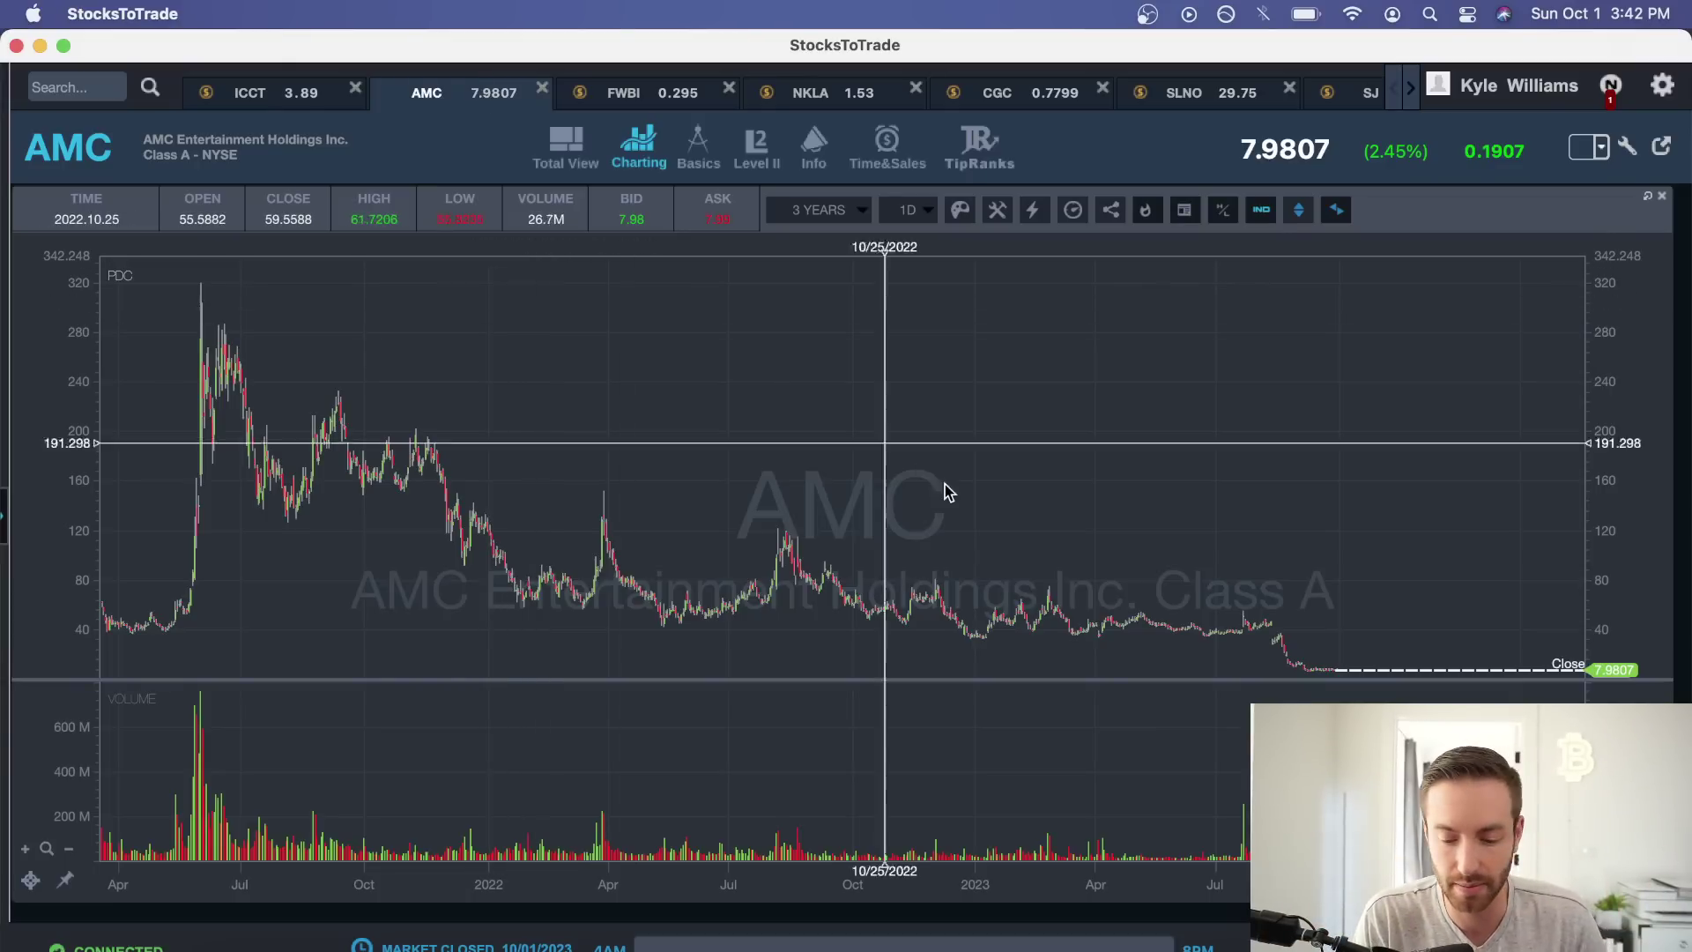
{"action": "scroll", "coordinate": [945, 484], "scroll_direction": "up", "scroll_amount": 5}
{"action": "scroll", "coordinate": [824, 528], "scroll_direction": "up", "scroll_amount": 4}
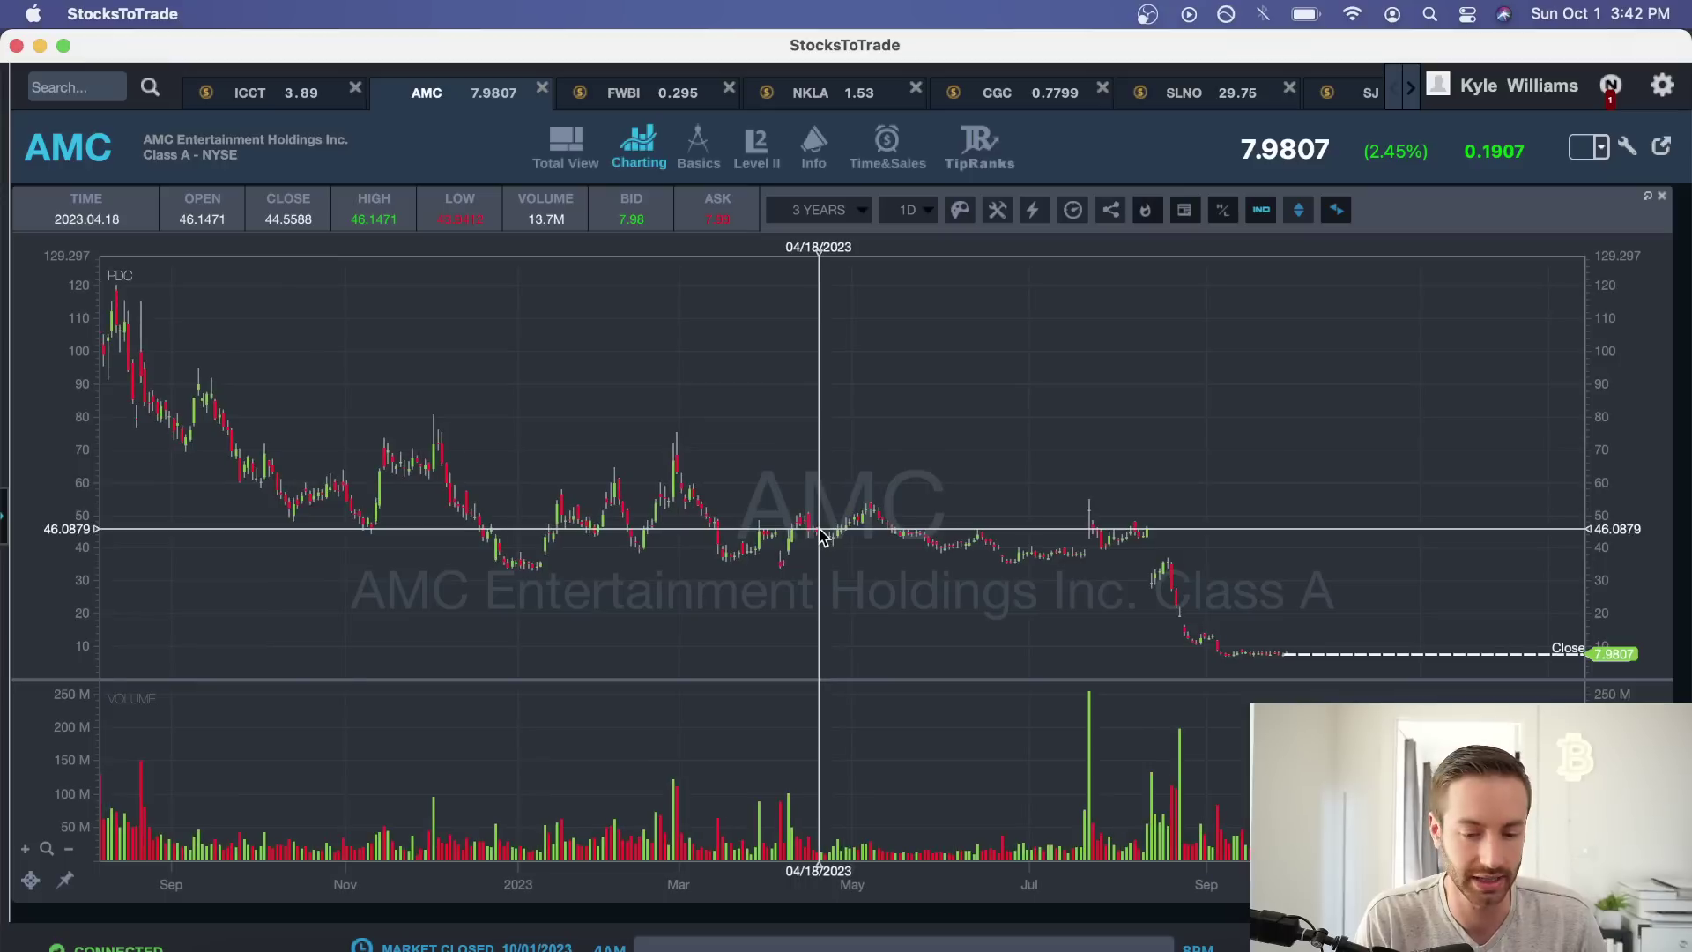
{"action": "left_click_drag", "start_coordinate": [1001, 498], "coordinate": [626, 562]}
{"action": "scroll", "coordinate": [925, 542], "scroll_direction": "up", "scroll_amount": 5}
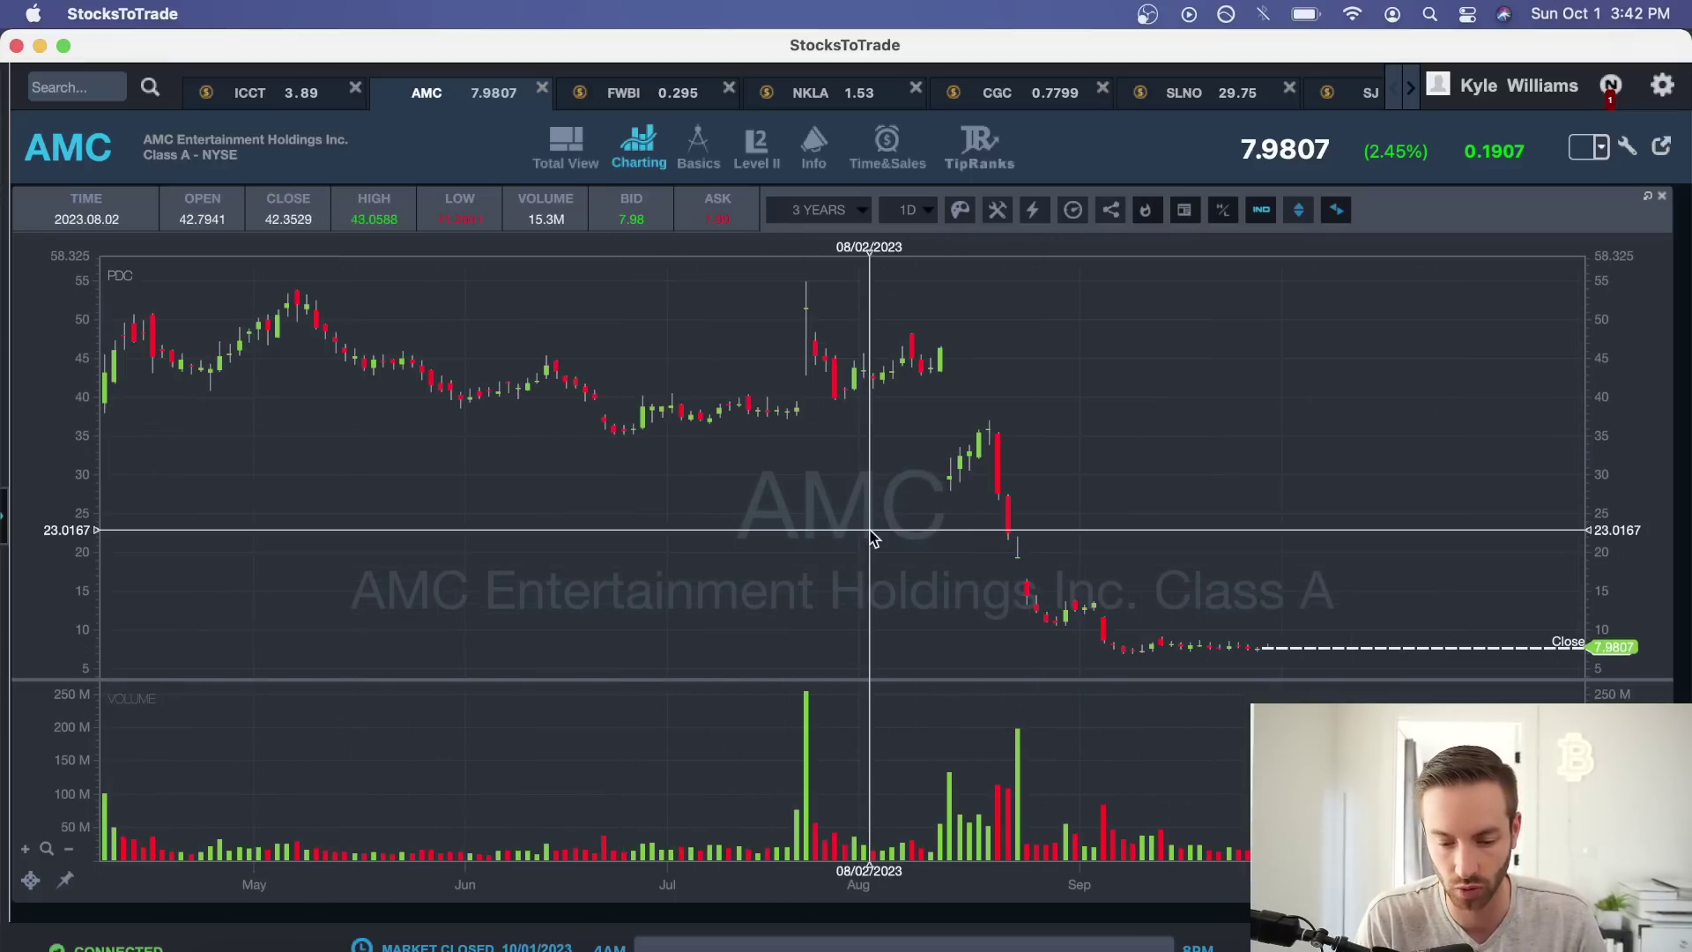
{"action": "scroll", "coordinate": [925, 542], "scroll_direction": "up", "scroll_amount": 2}
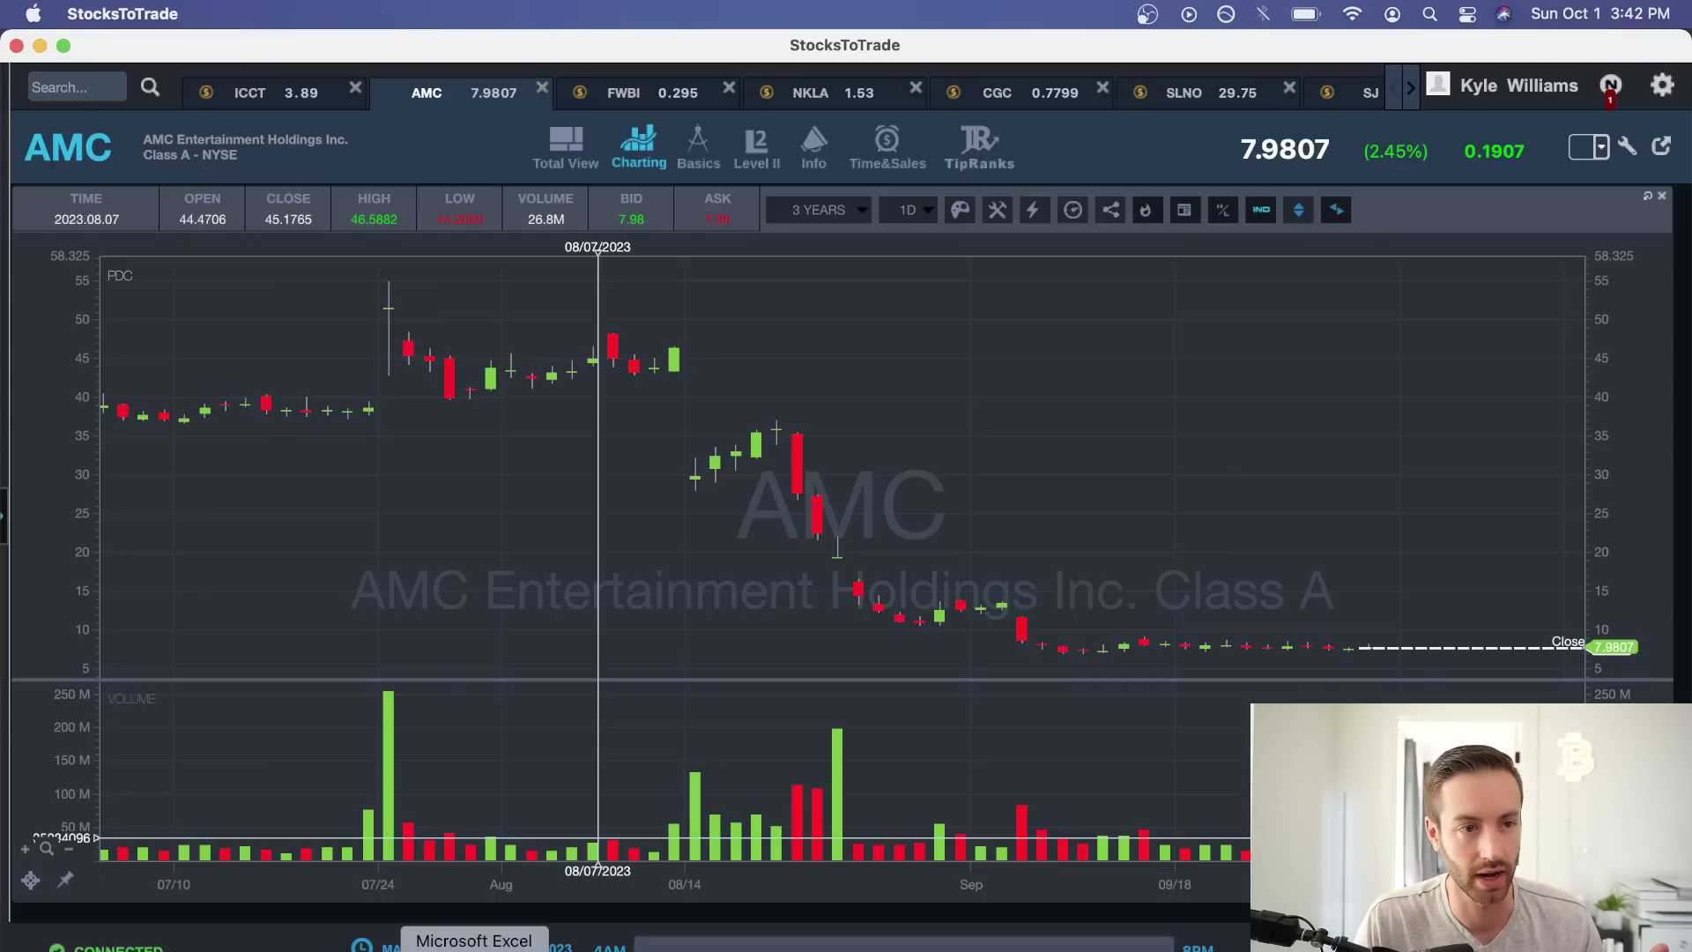
Zoom the AMC chart in further to examine the daily candles from the end of August through September.
{"action": "scroll", "coordinate": [1114, 579], "scroll_direction": "right", "scroll_amount": 2}
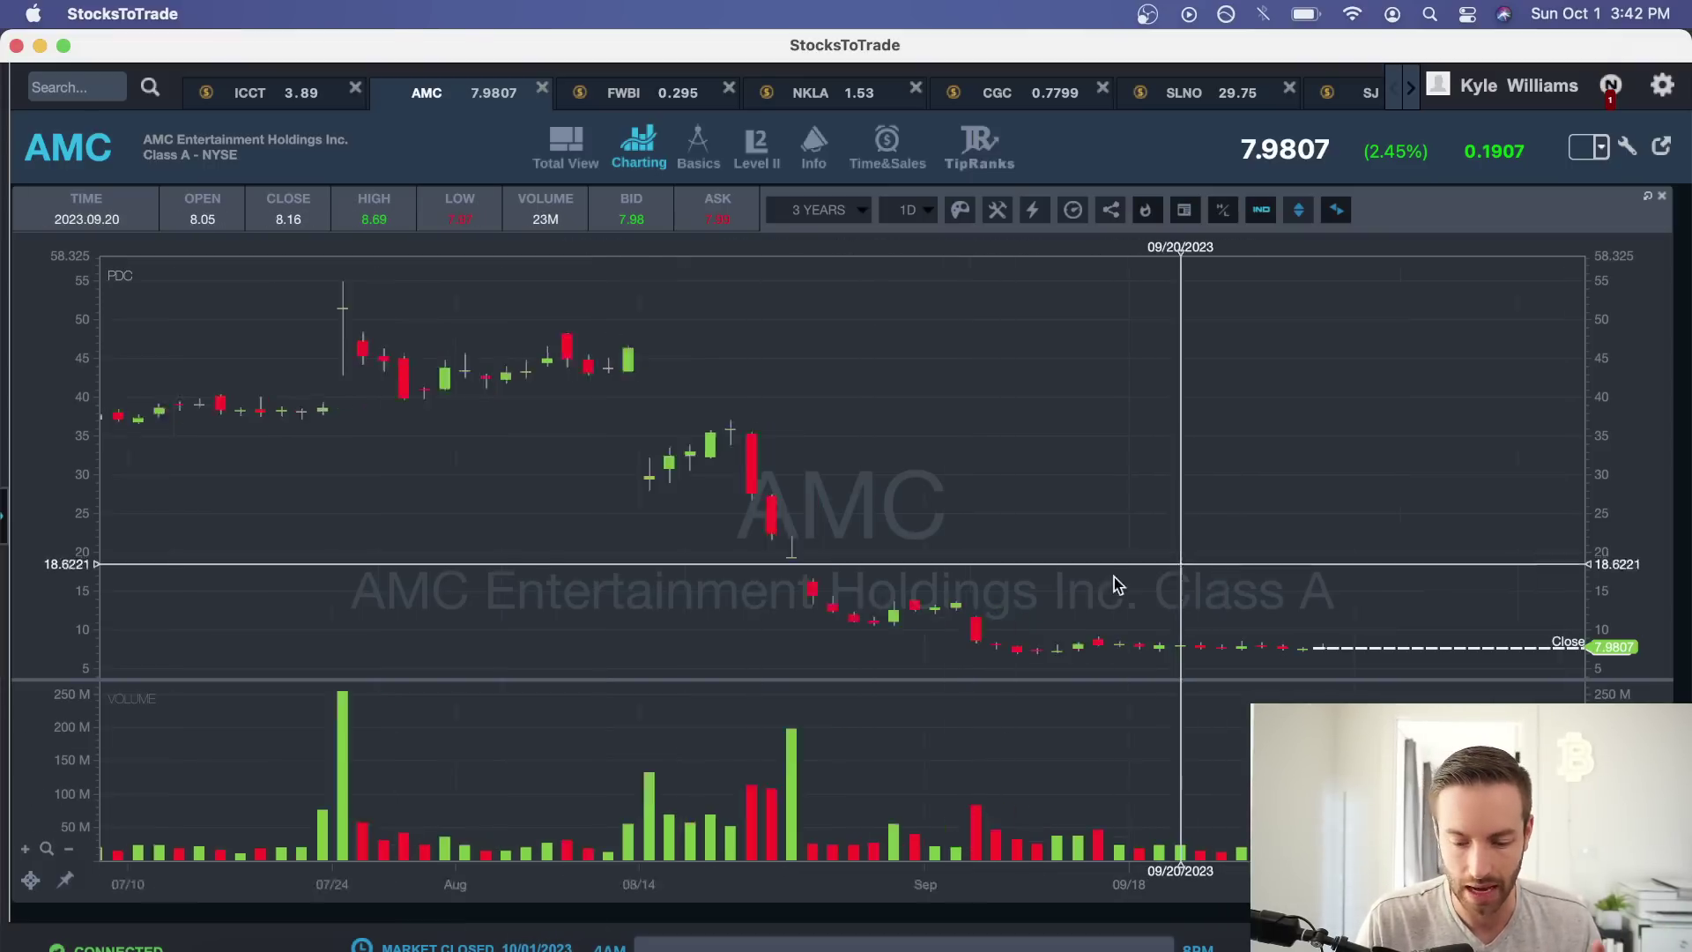
{"action": "scroll", "coordinate": [1114, 578], "scroll_direction": "up", "scroll_amount": 6}
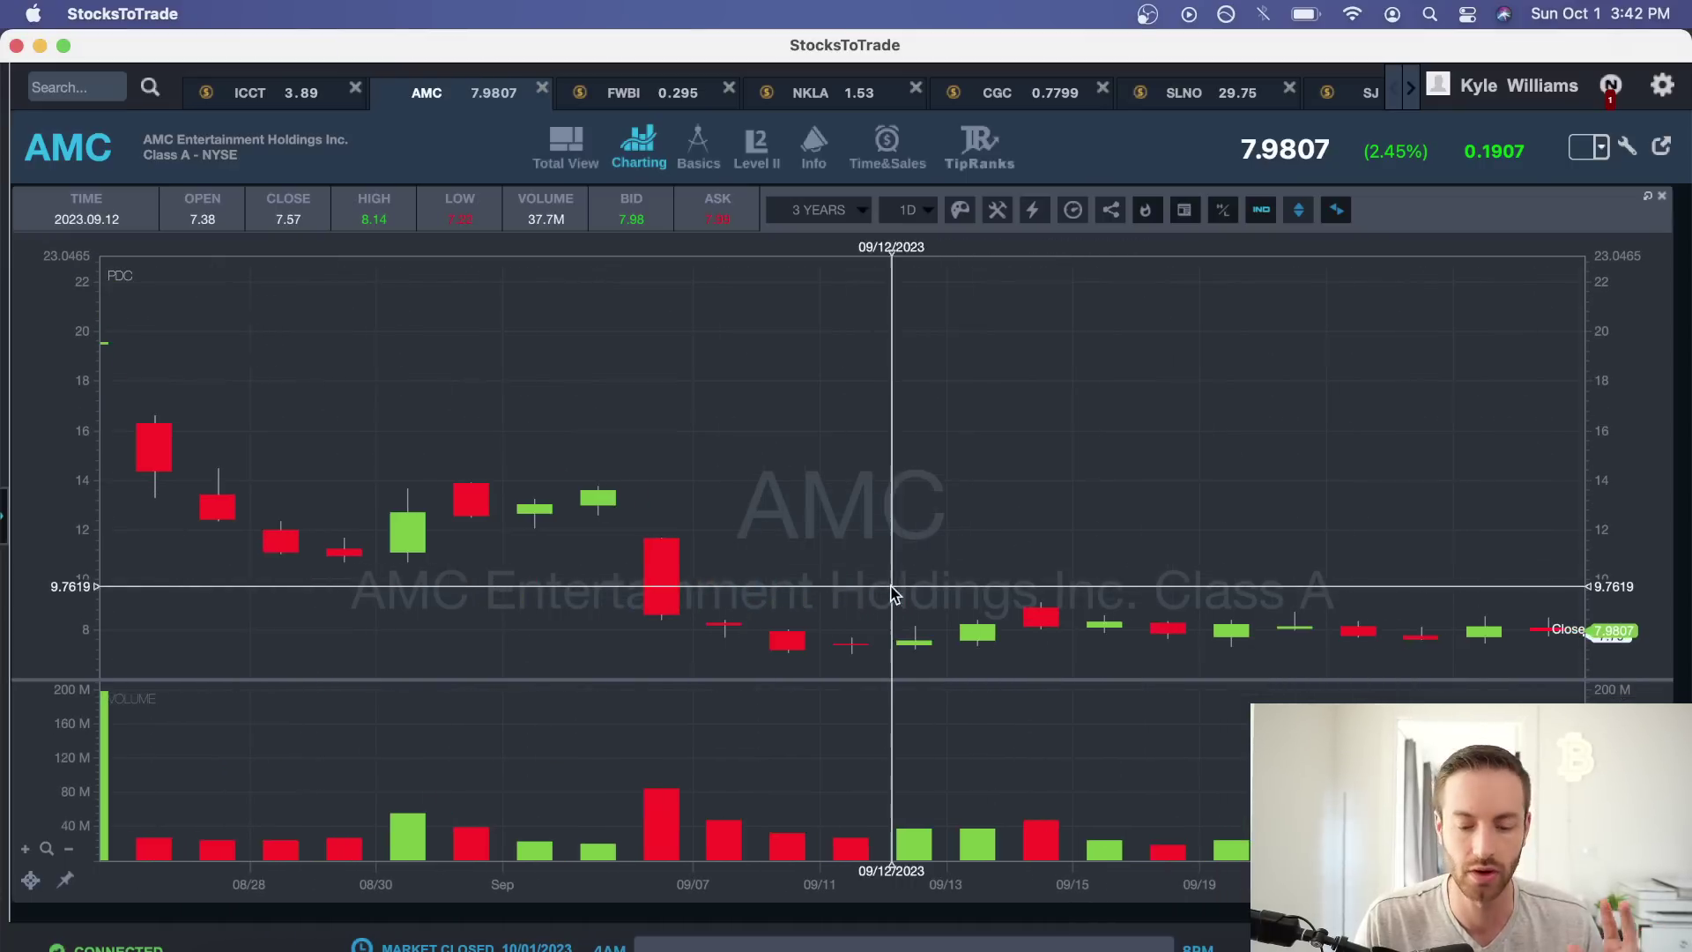
{"action": "scroll", "coordinate": [892, 596], "scroll_direction": "right", "scroll_amount": 5}
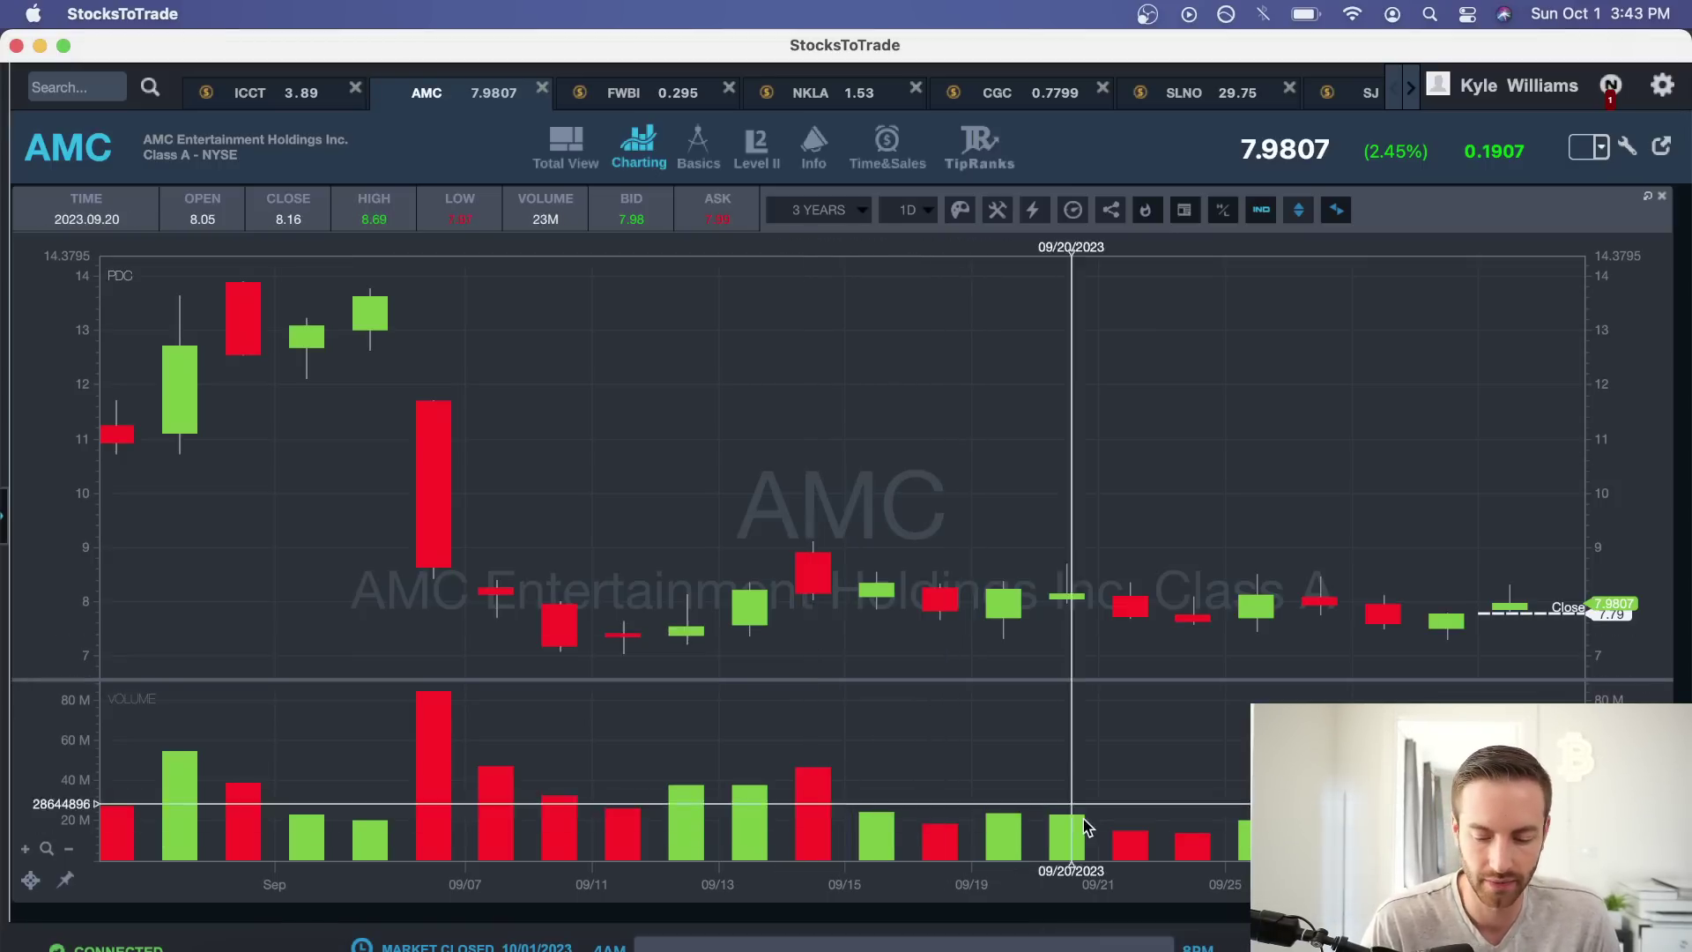
Switch to Preview, close the ICCT overnight 2.png screenshot, then reposition and enlarge the AMC atm lessening.png window.
{"action": "scroll", "coordinate": [937, 793], "scroll_direction": "down", "scroll_amount": 3}
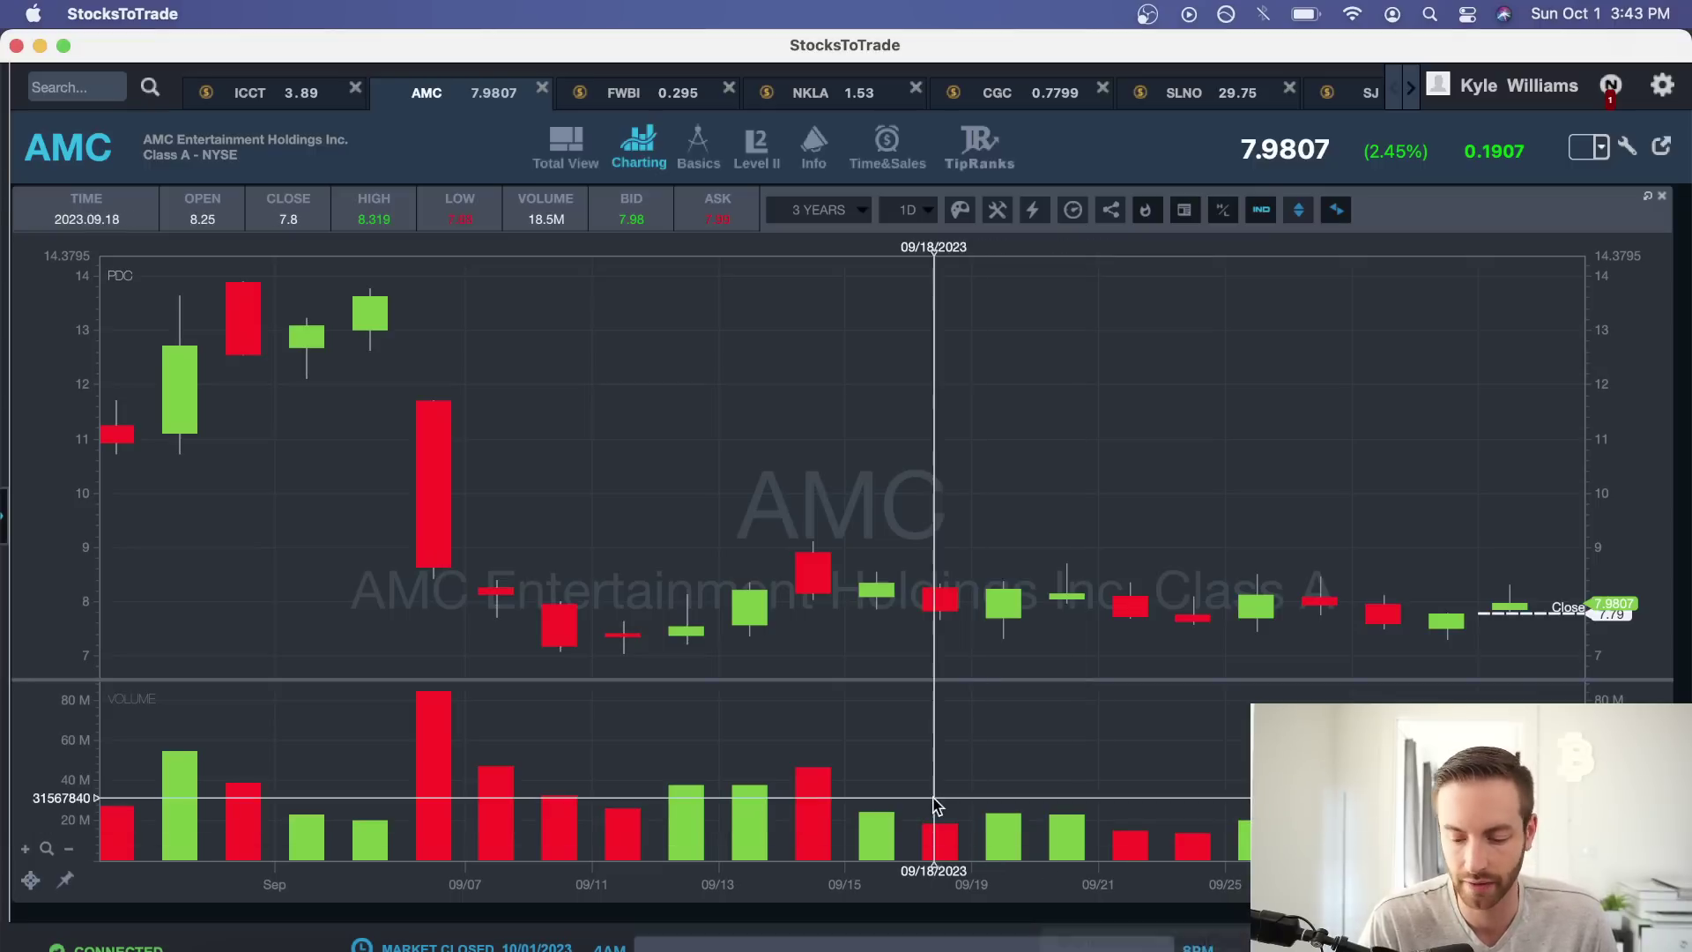
{"action": "scroll", "coordinate": [836, 721], "scroll_direction": "up", "scroll_amount": 2}
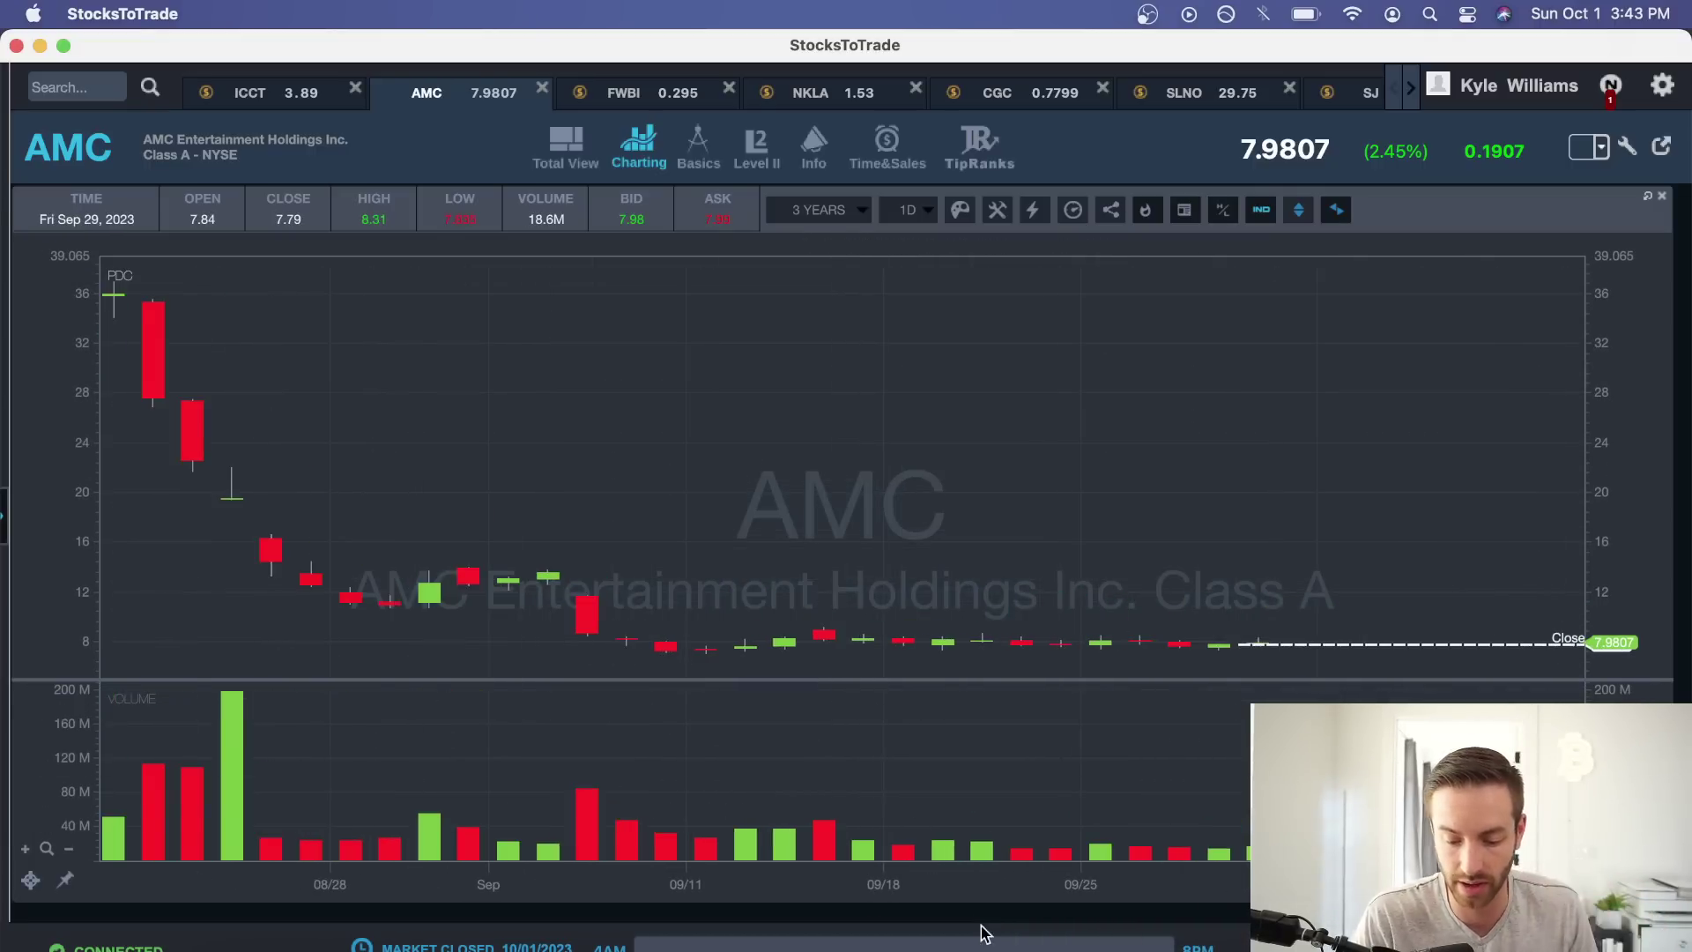
{"action": "key", "text": "super+Tab"}
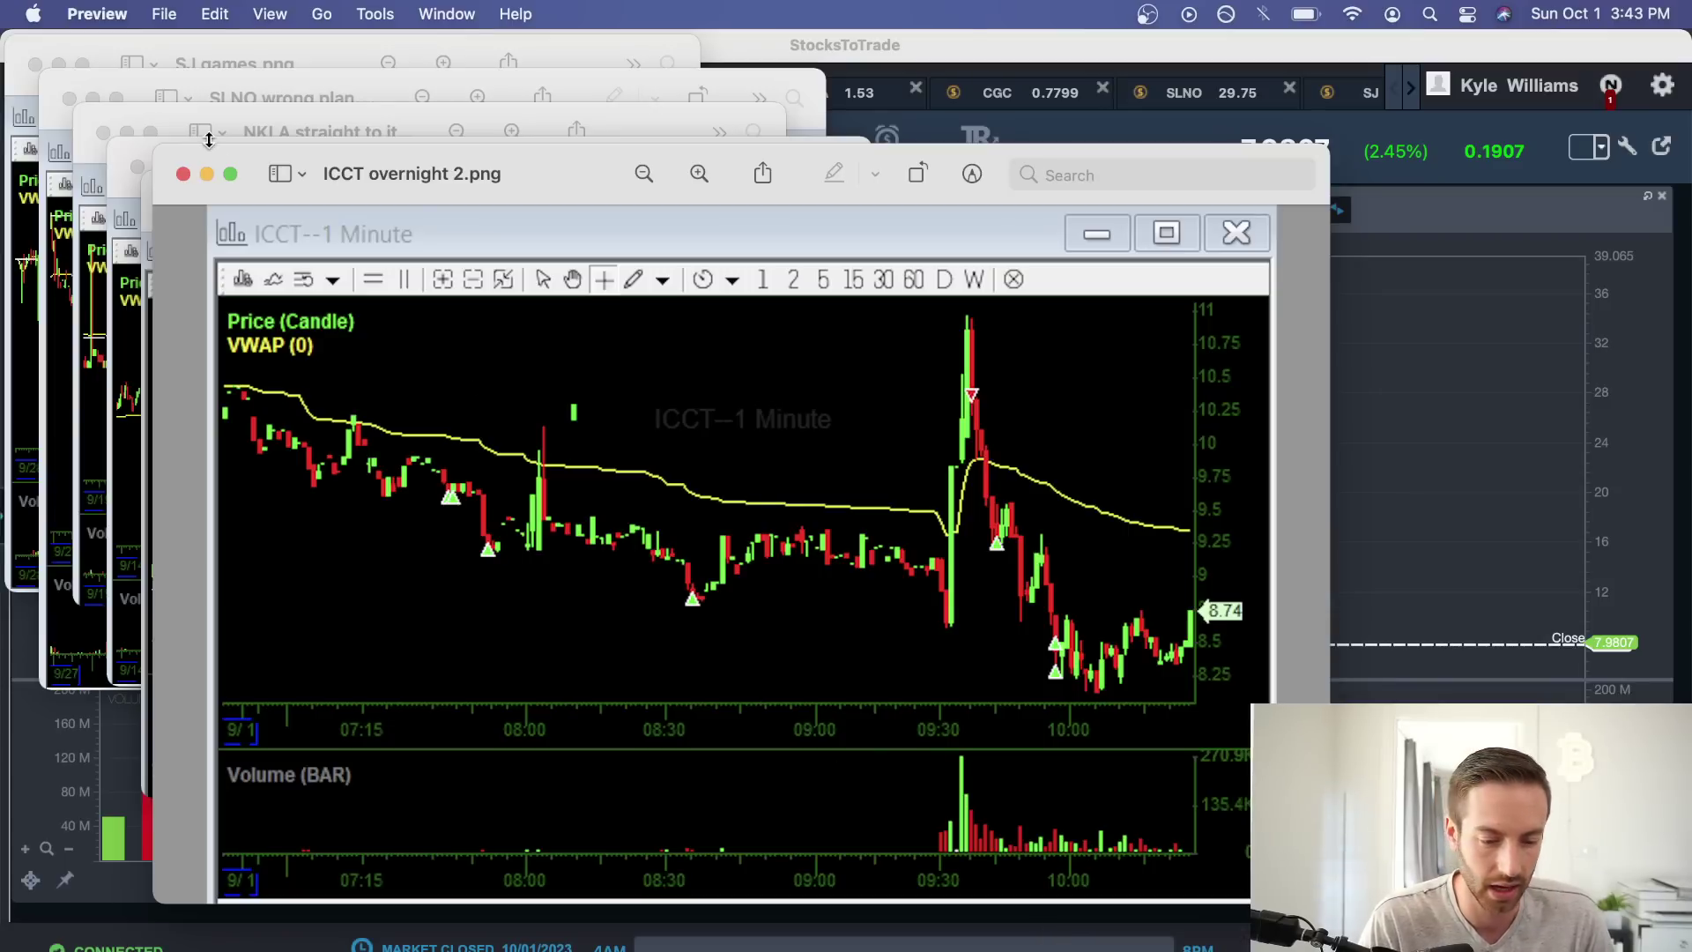
{"action": "left_click", "coordinate": [184, 175]}
{"action": "left_click_drag", "start_coordinate": [345, 219], "coordinate": [287, 108]}
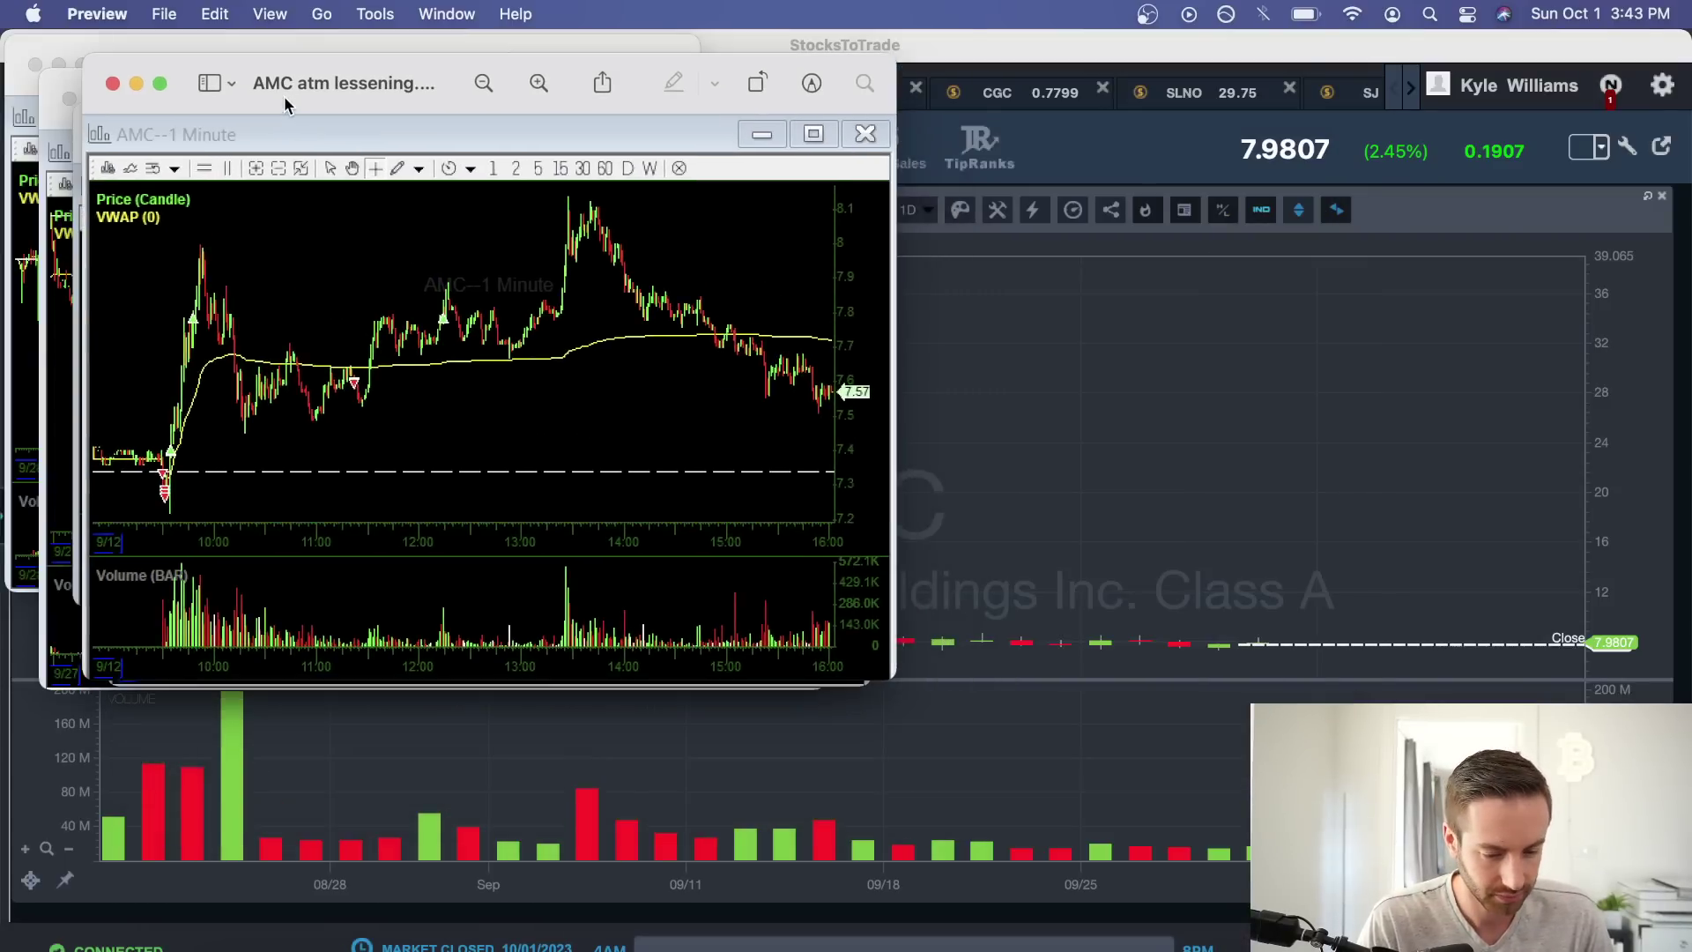
{"action": "left_click_drag", "start_coordinate": [876, 681], "coordinate": [1629, 948]}
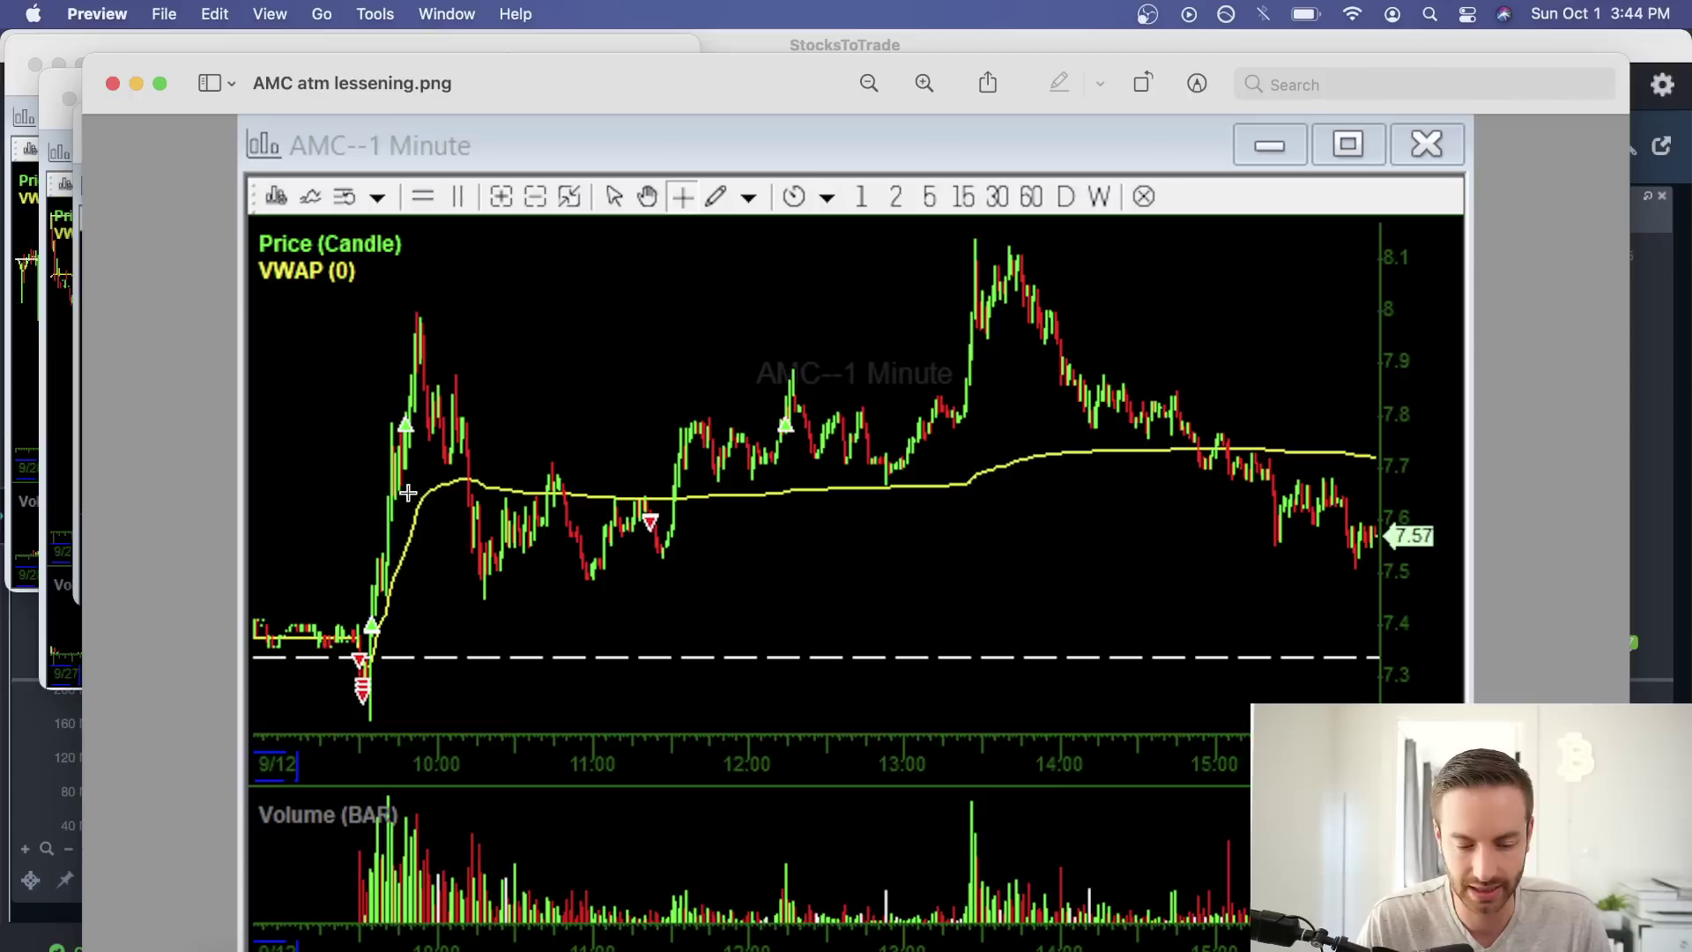
Mark the first two buy markers after the open on the AMC 1-minute screenshot with temporary selection boxes.
{"action": "left_click_drag", "start_coordinate": [375, 398], "coordinate": [448, 463]}
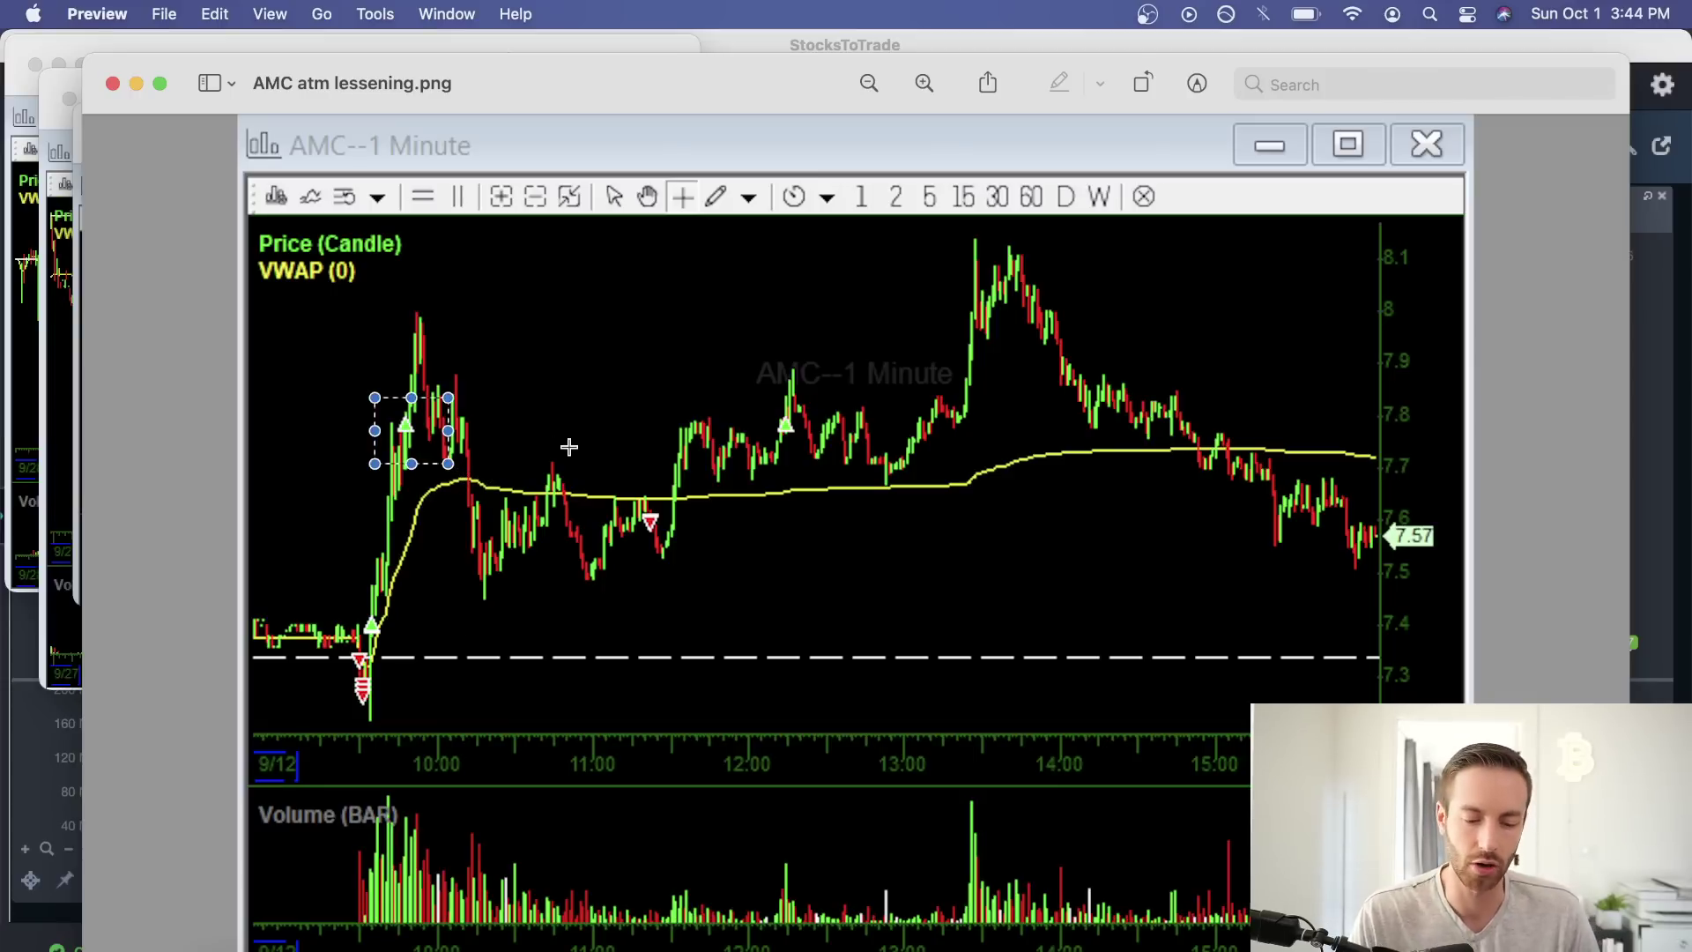
{"action": "left_click", "coordinate": [420, 544]}
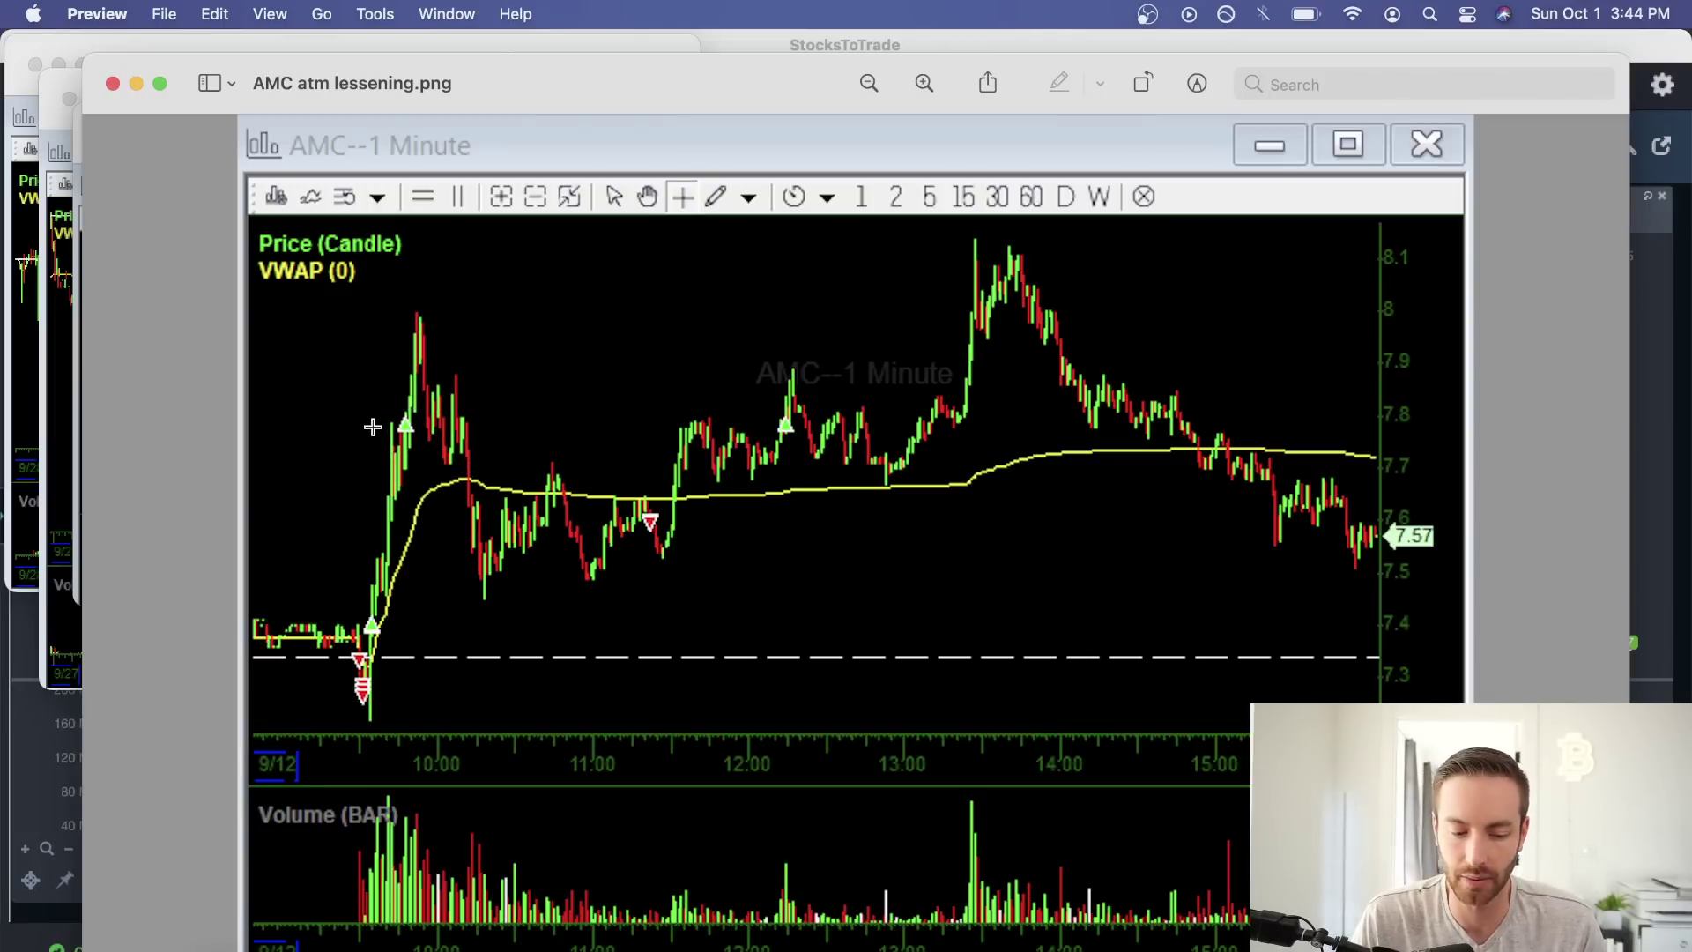
{"action": "left_click_drag", "start_coordinate": [376, 411], "coordinate": [438, 438]}
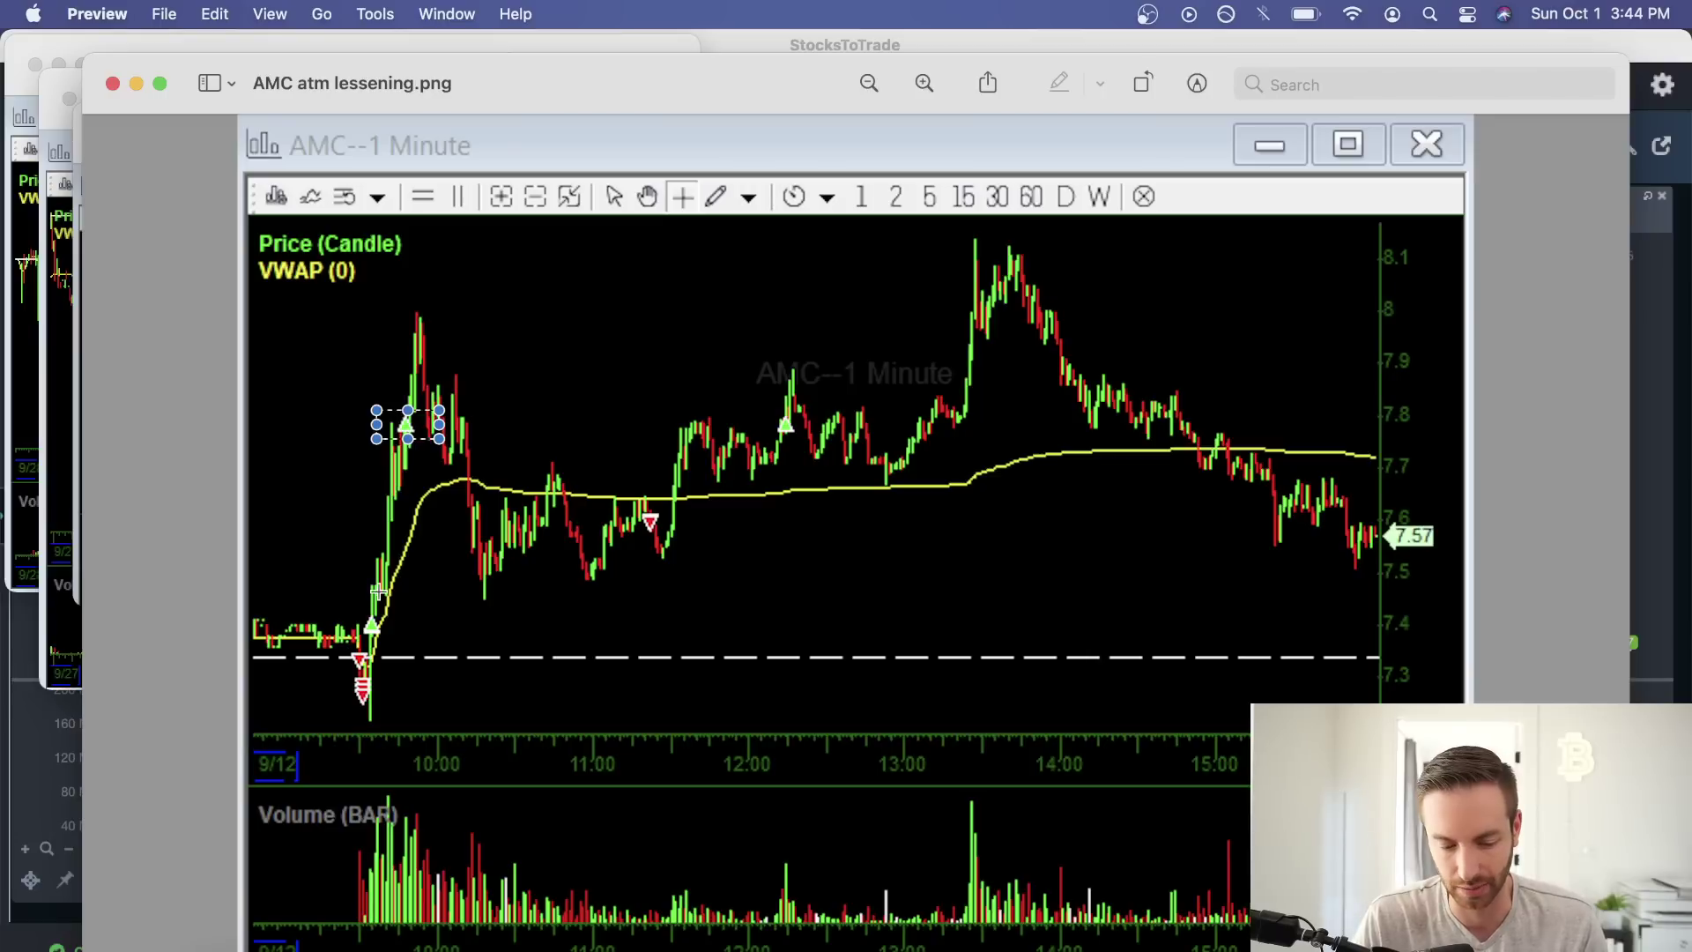
{"action": "left_click_drag", "start_coordinate": [342, 592], "coordinate": [419, 642]}
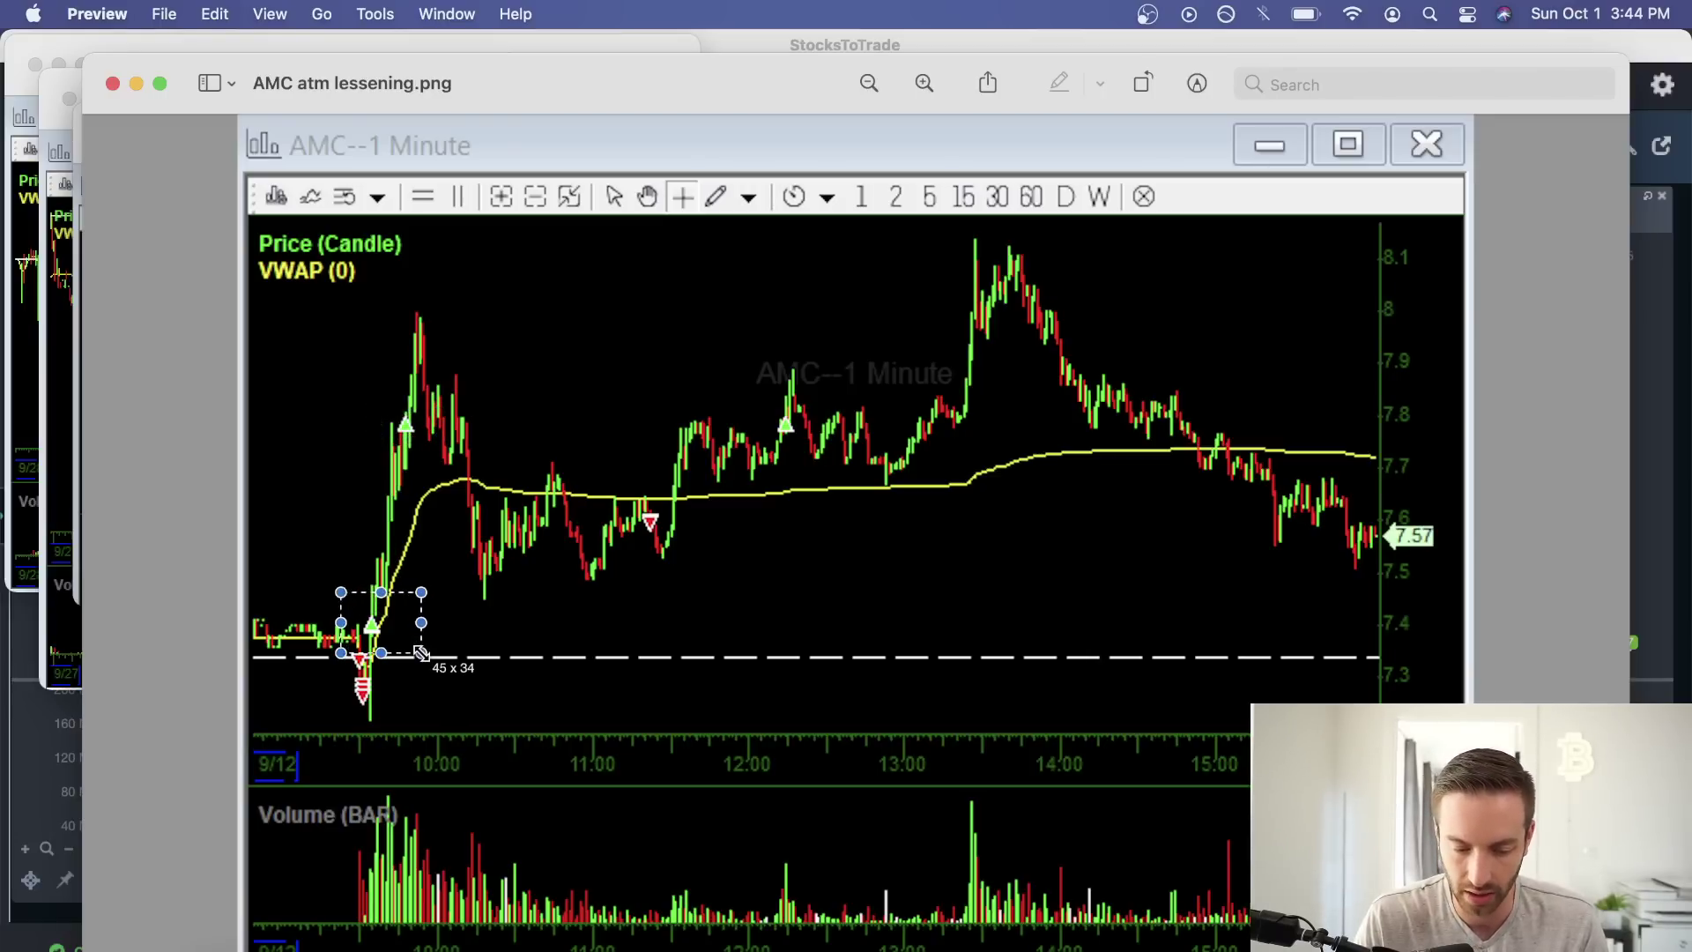
{"action": "left_click", "coordinate": [473, 629]}
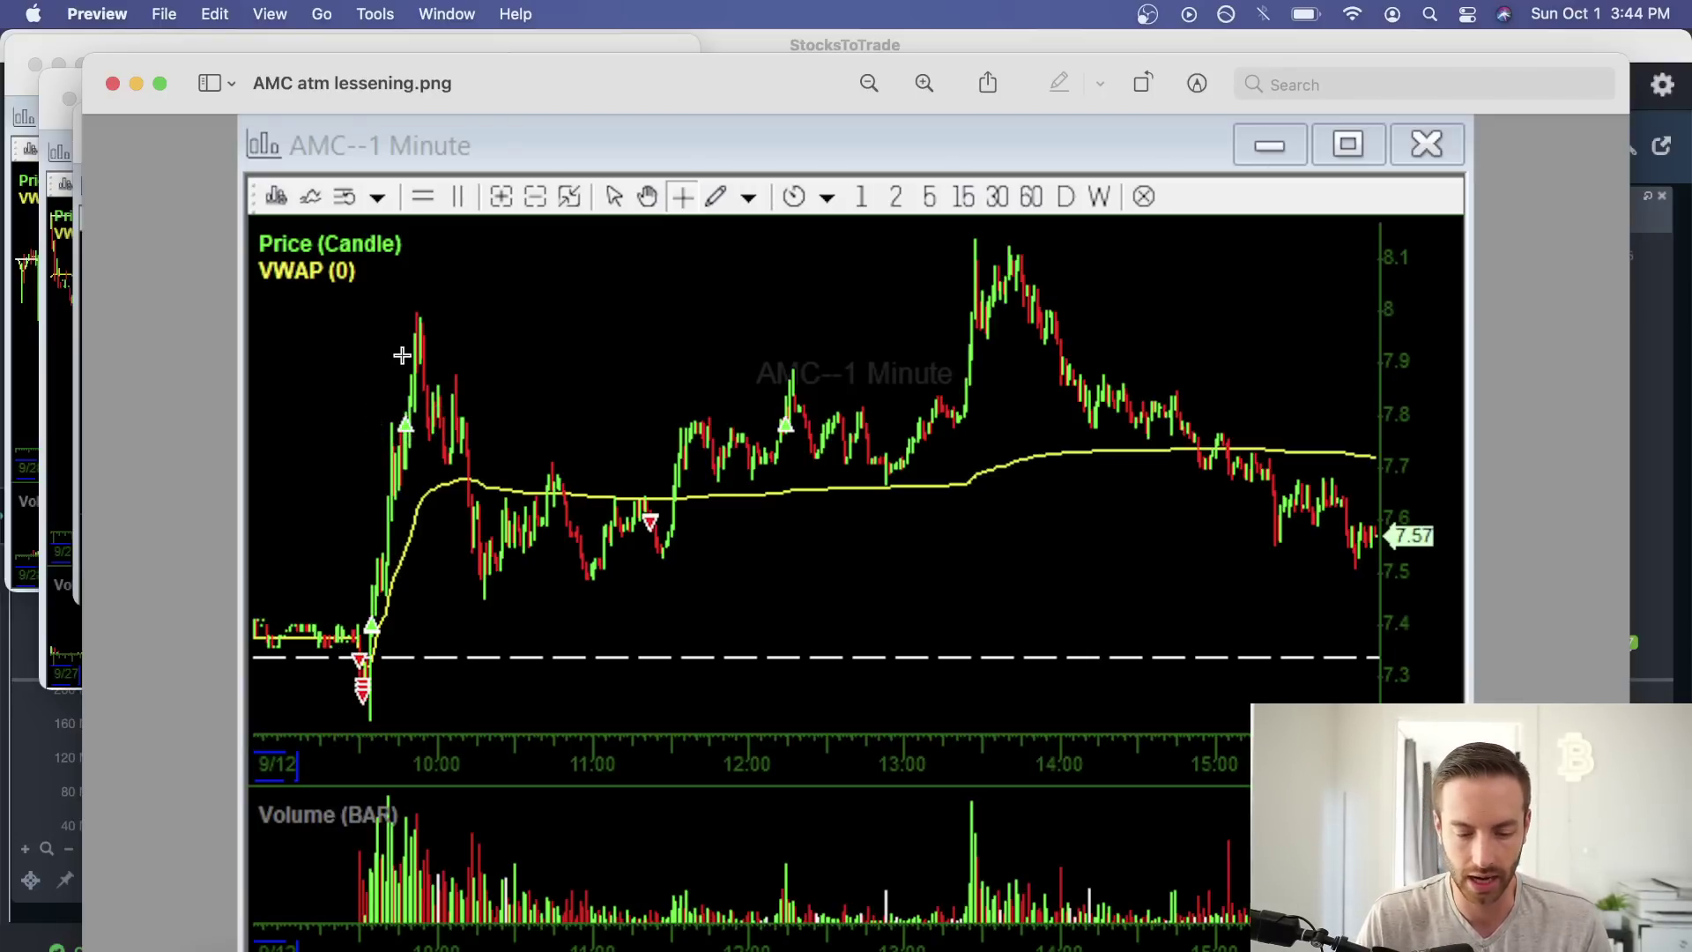
Mark the pullback from the morning high and the volume bars beneath it on the AMC screenshot.
{"action": "left_click_drag", "start_coordinate": [409, 332], "coordinate": [513, 573]}
{"action": "left_click", "coordinate": [552, 591]}
{"action": "left_click_drag", "start_coordinate": [409, 332], "coordinate": [511, 586]}
{"action": "left_click", "coordinate": [574, 598]}
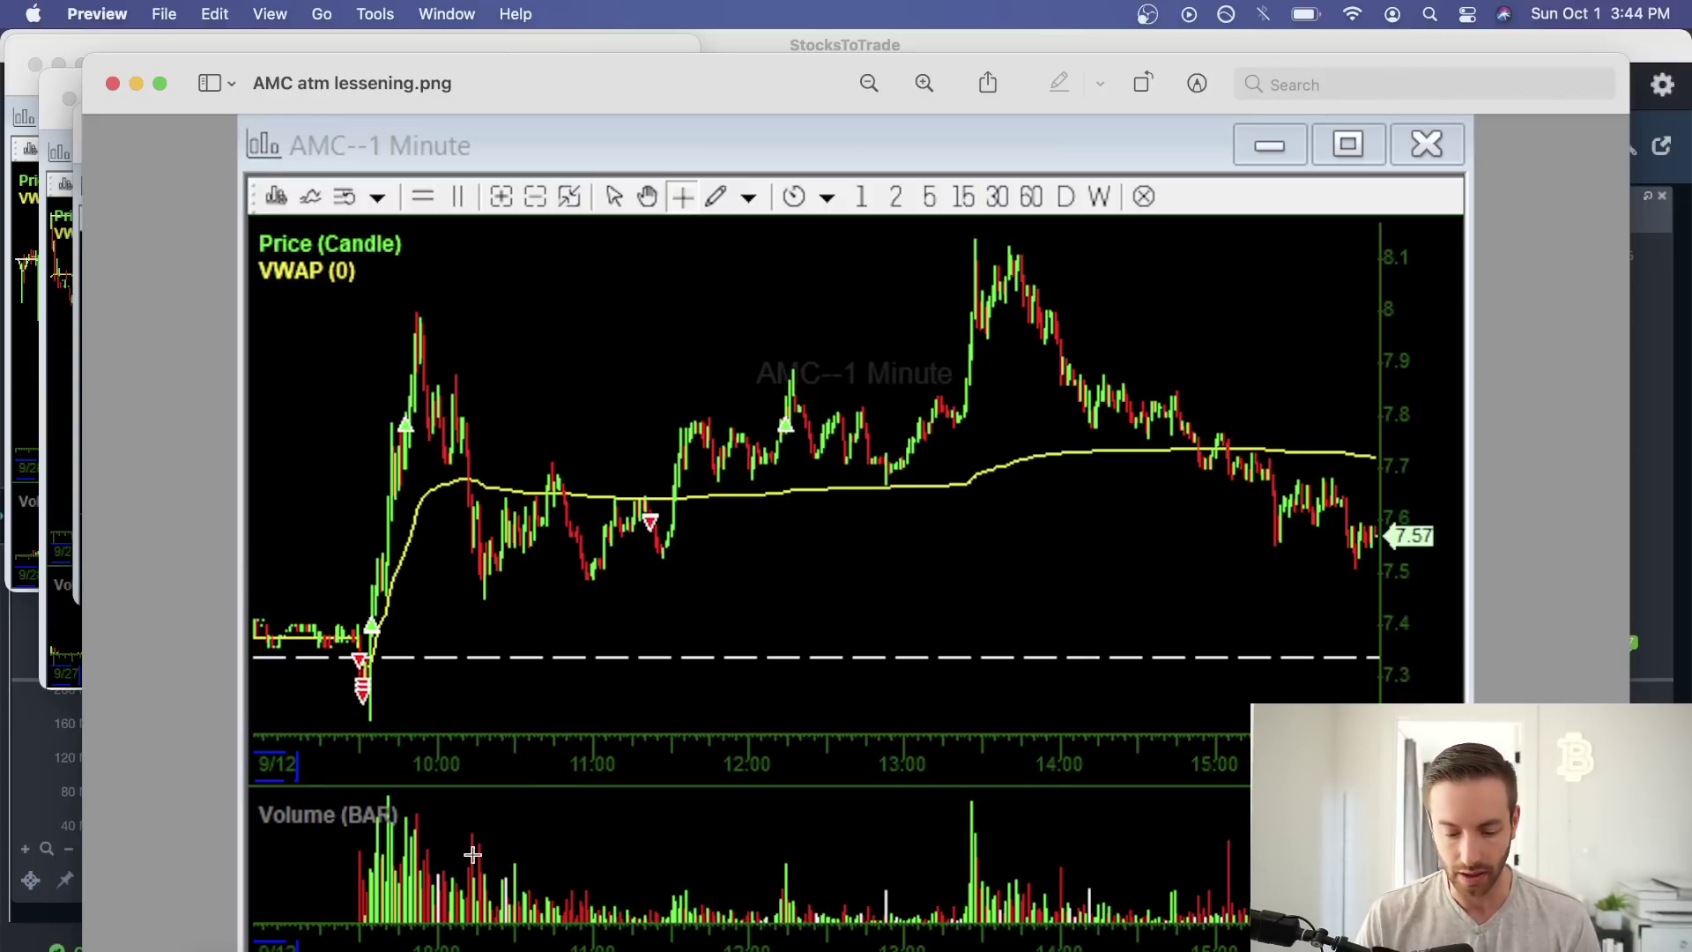
{"action": "left_click_drag", "start_coordinate": [403, 847], "coordinate": [617, 925]}
{"action": "left_click", "coordinate": [728, 655]}
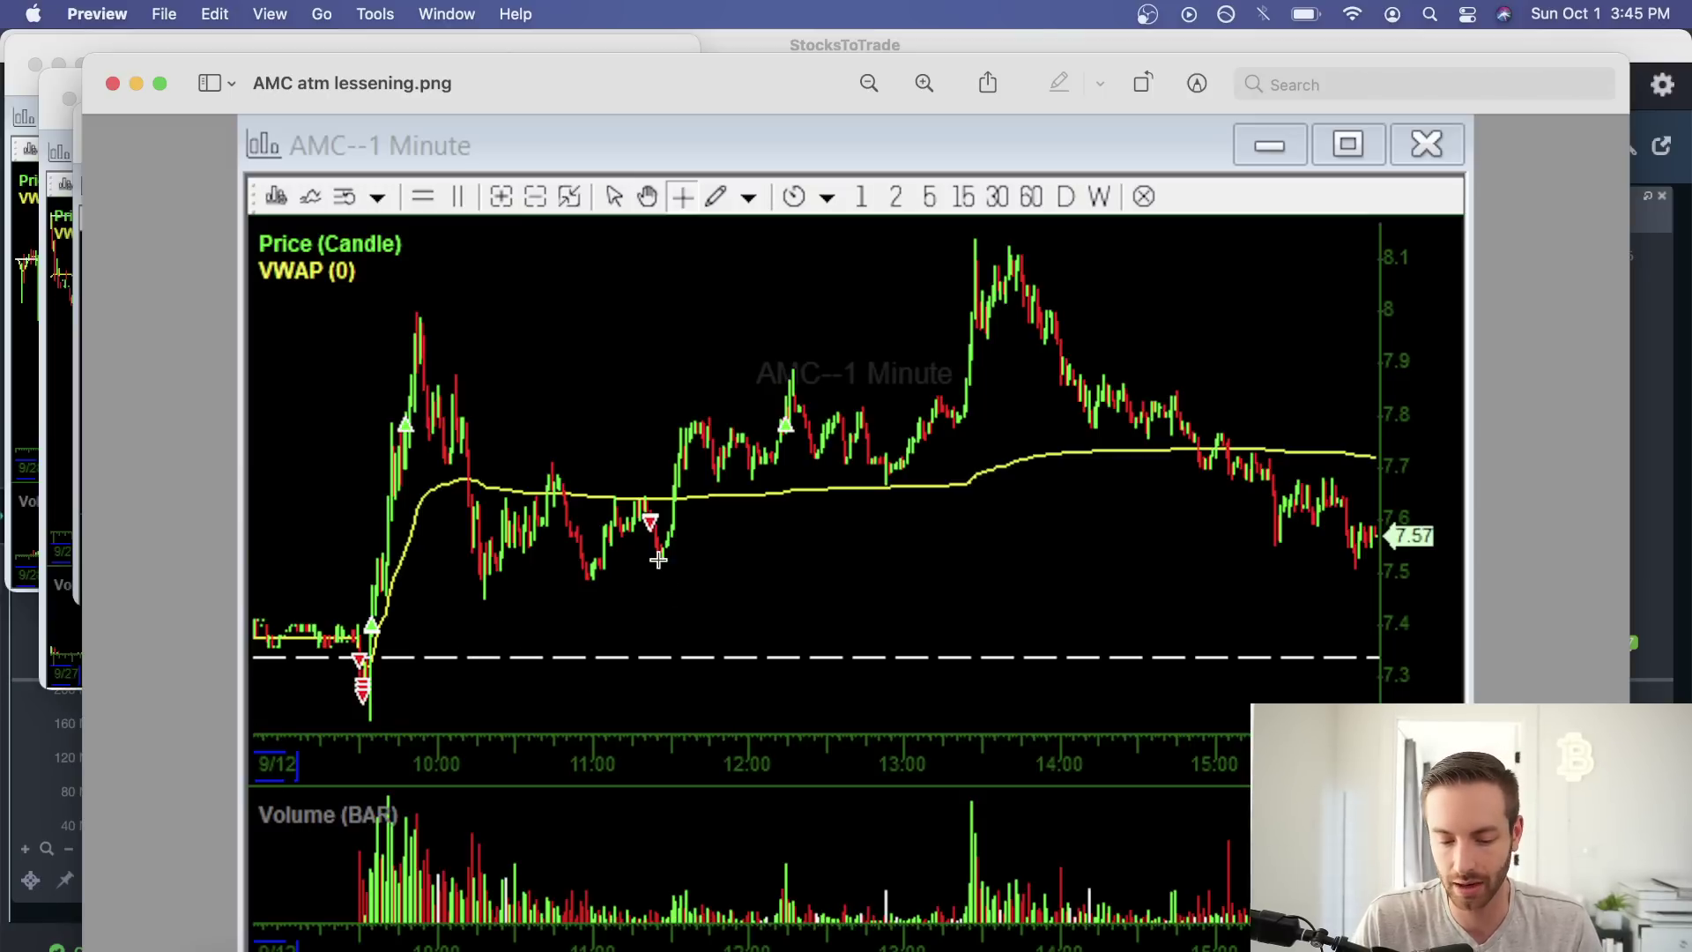
Mark the area below the sell marker before 11:30, and the stretch up to the buy marker after 12:00, on the AMC screenshot.
{"action": "left_click_drag", "start_coordinate": [653, 529], "coordinate": [821, 724]}
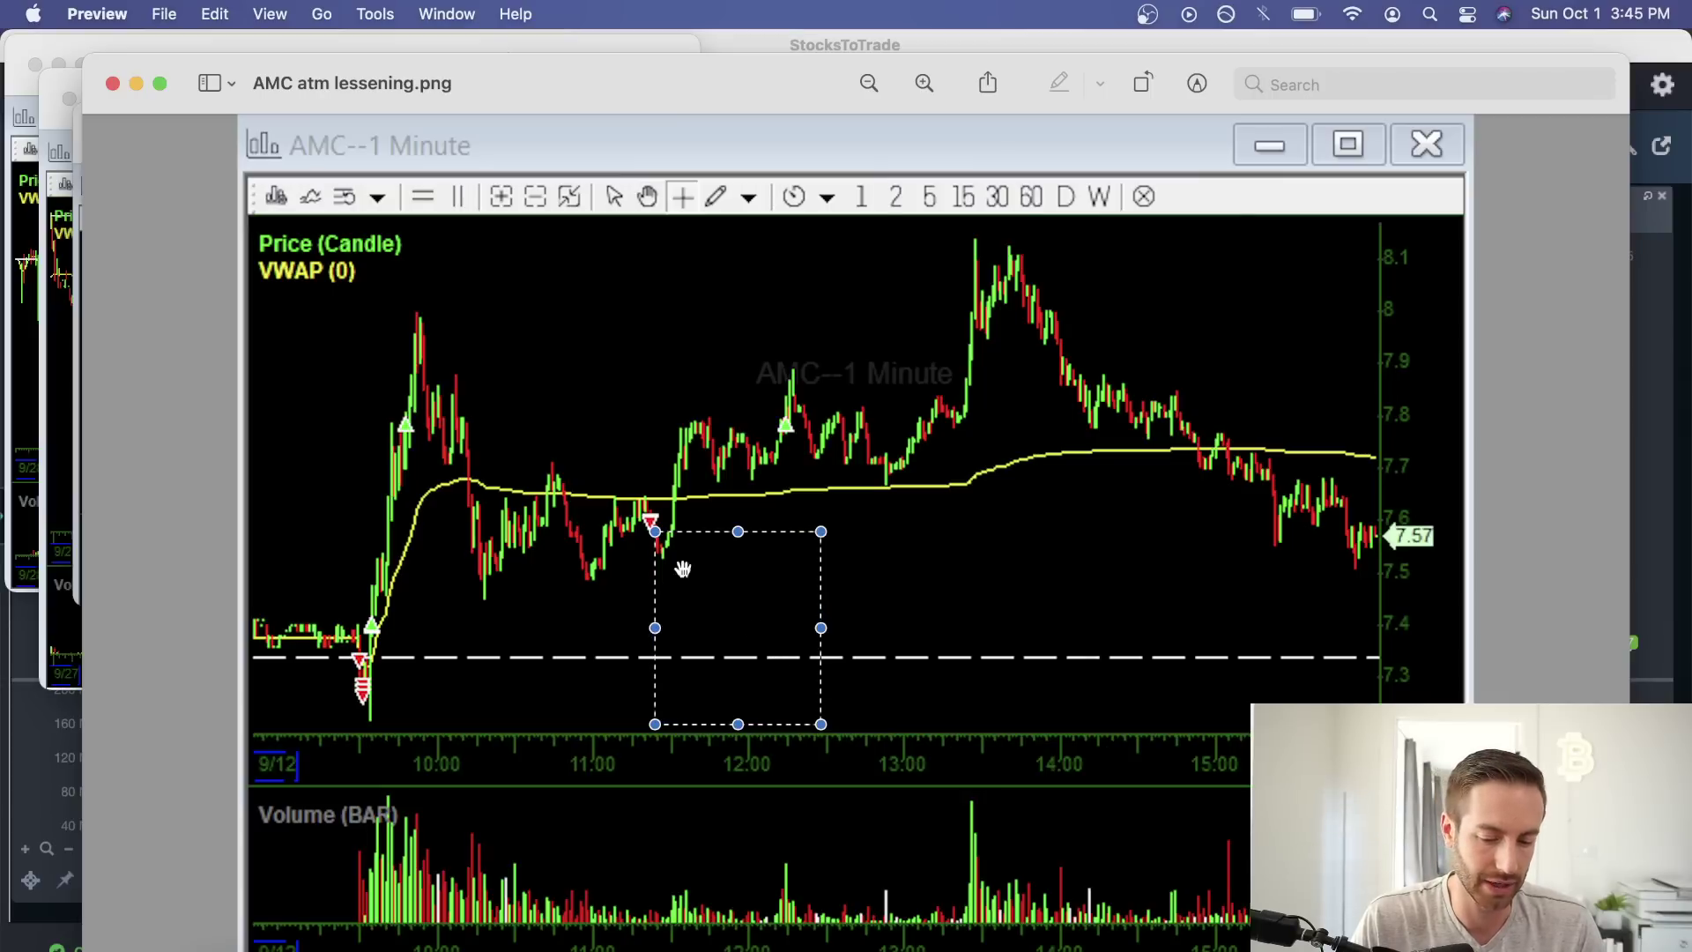
{"action": "left_click", "coordinate": [644, 514]}
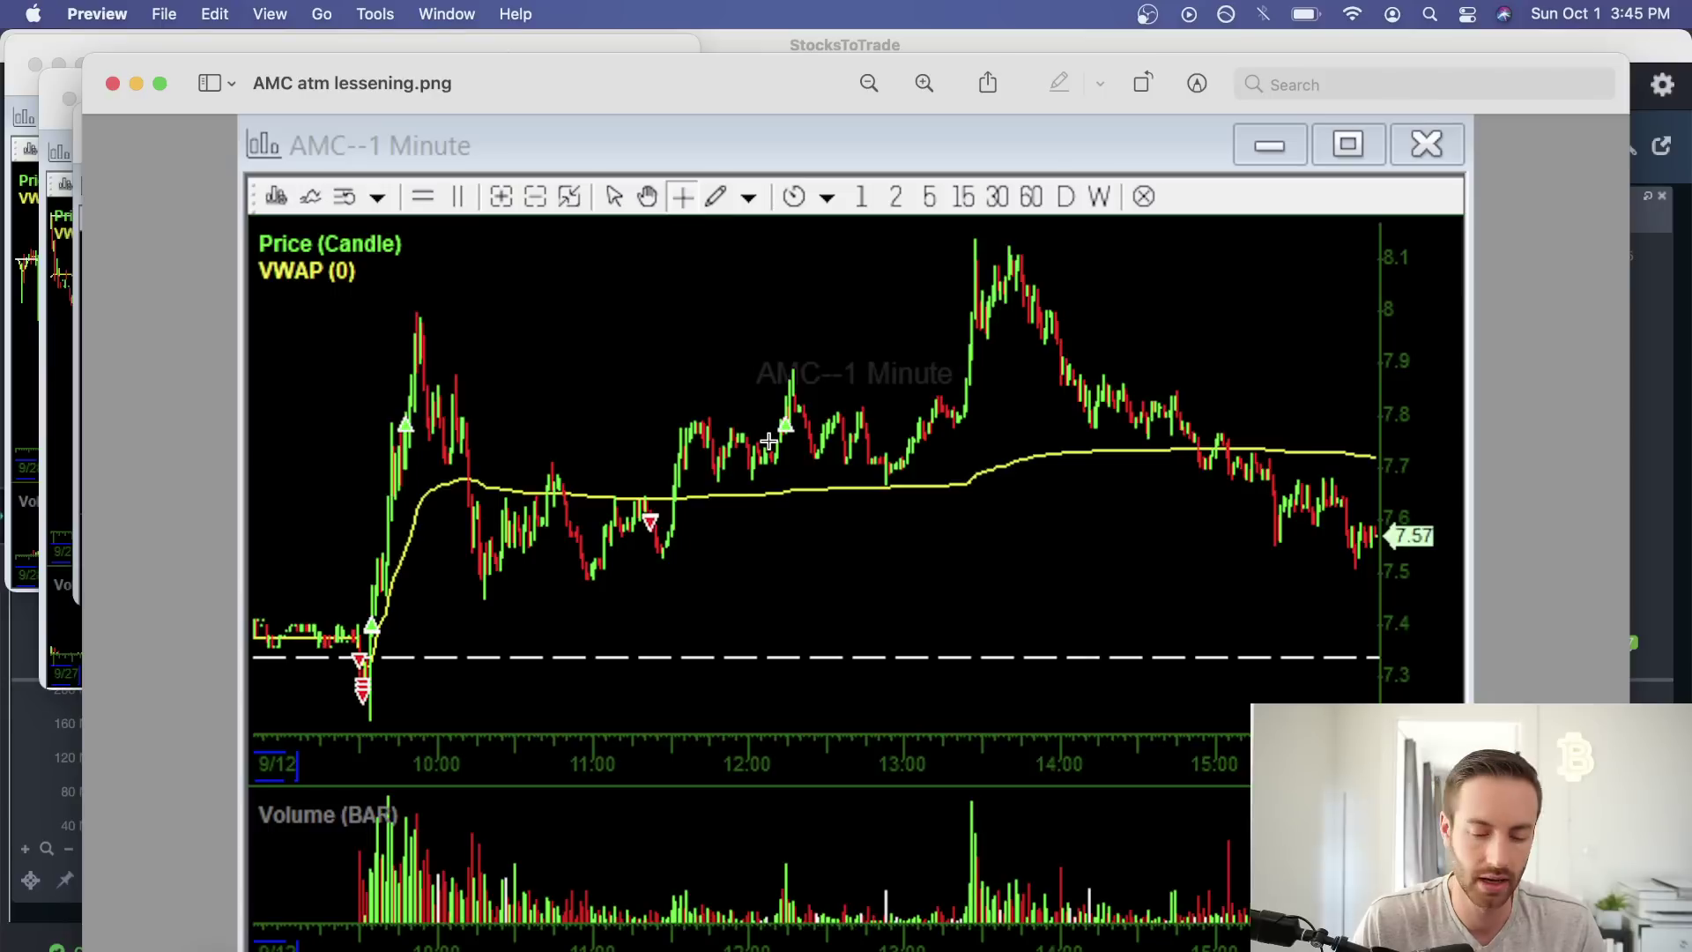
{"action": "left_click_drag", "start_coordinate": [616, 431], "coordinate": [845, 551]}
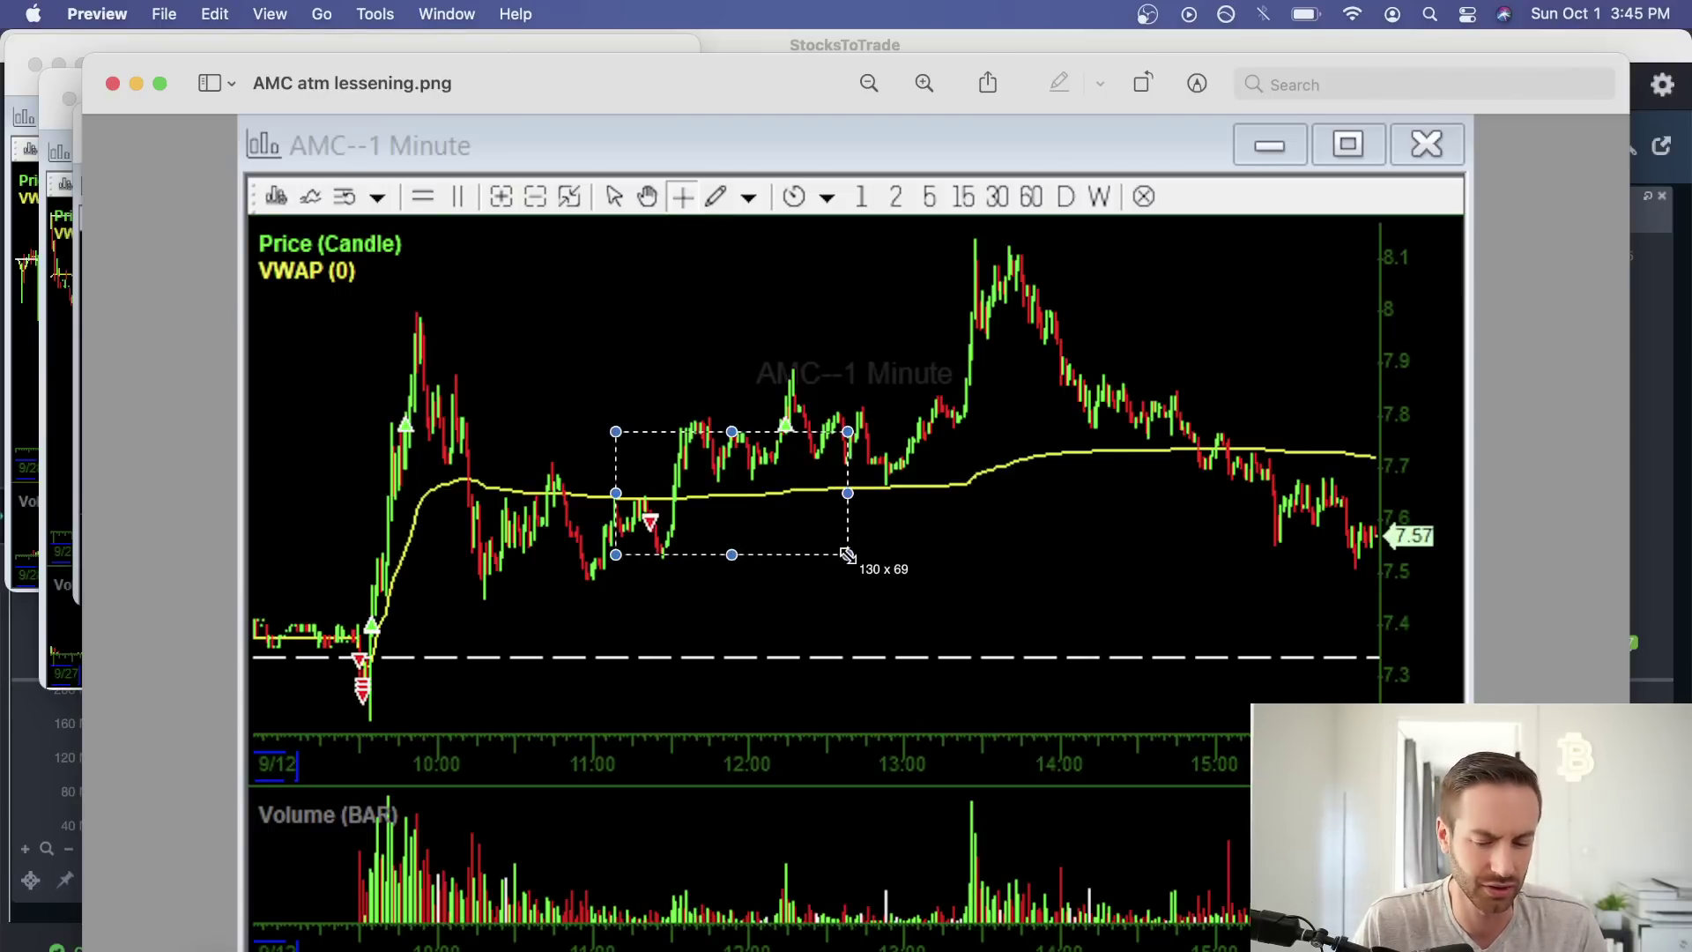
{"action": "left_click", "coordinate": [802, 608]}
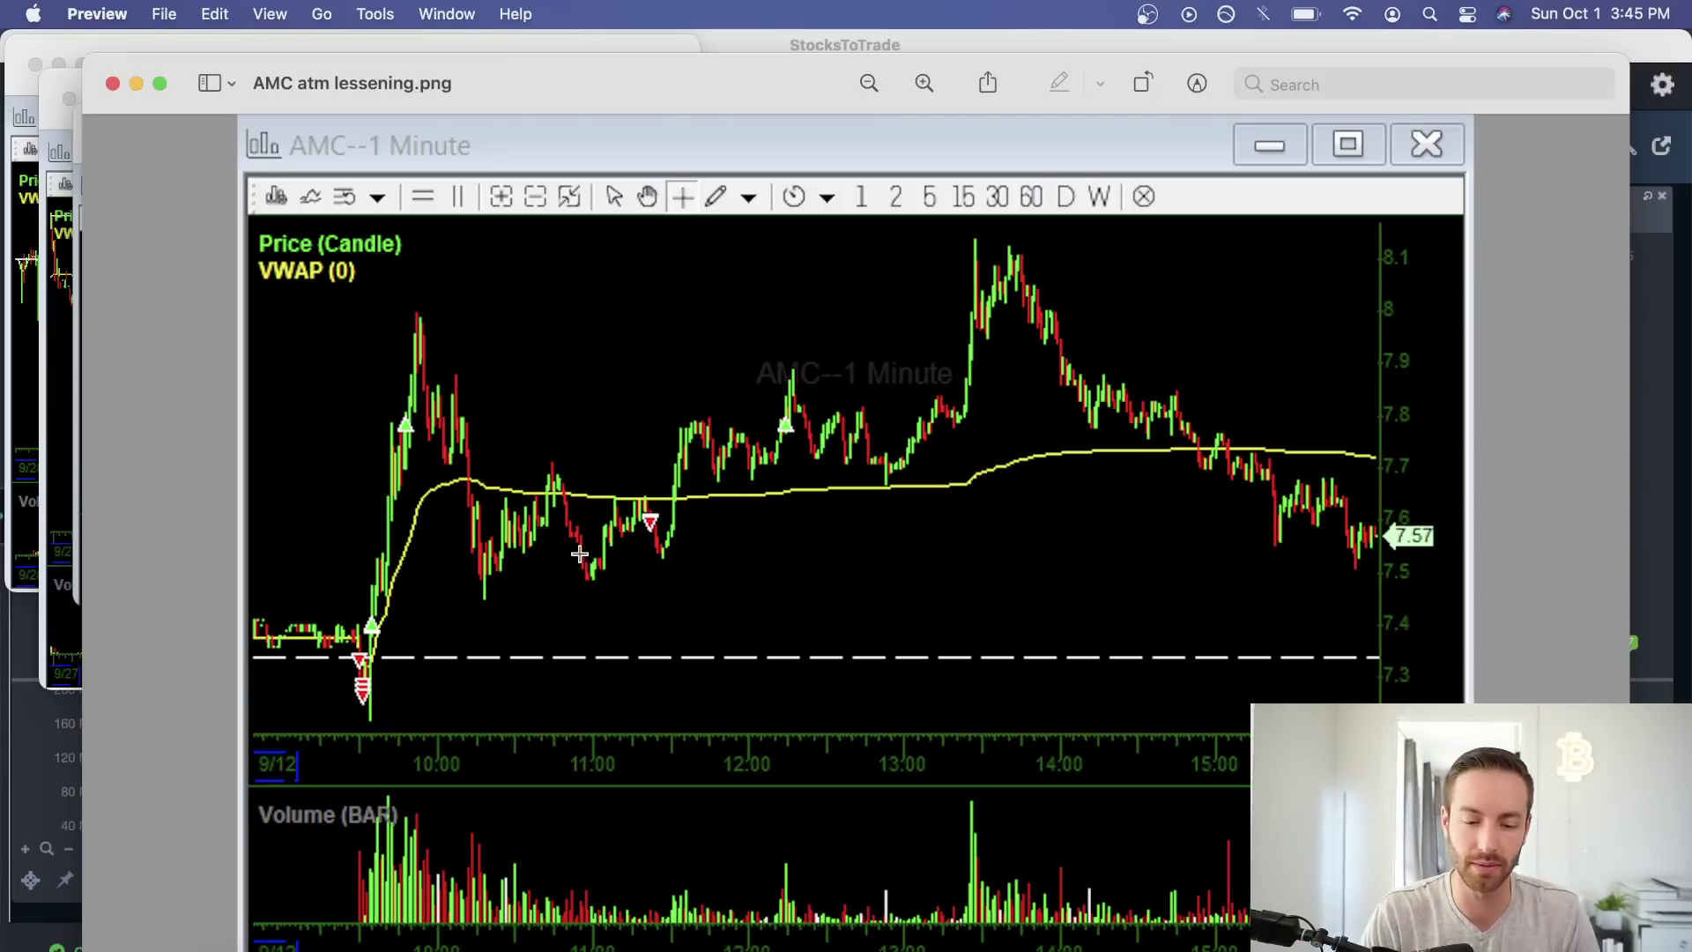
Switch to StocksToTrade to examine AMC's September daily candles more closely, and return to the AMC screenshot in Preview.
{"action": "left_click", "coordinate": [1657, 355]}
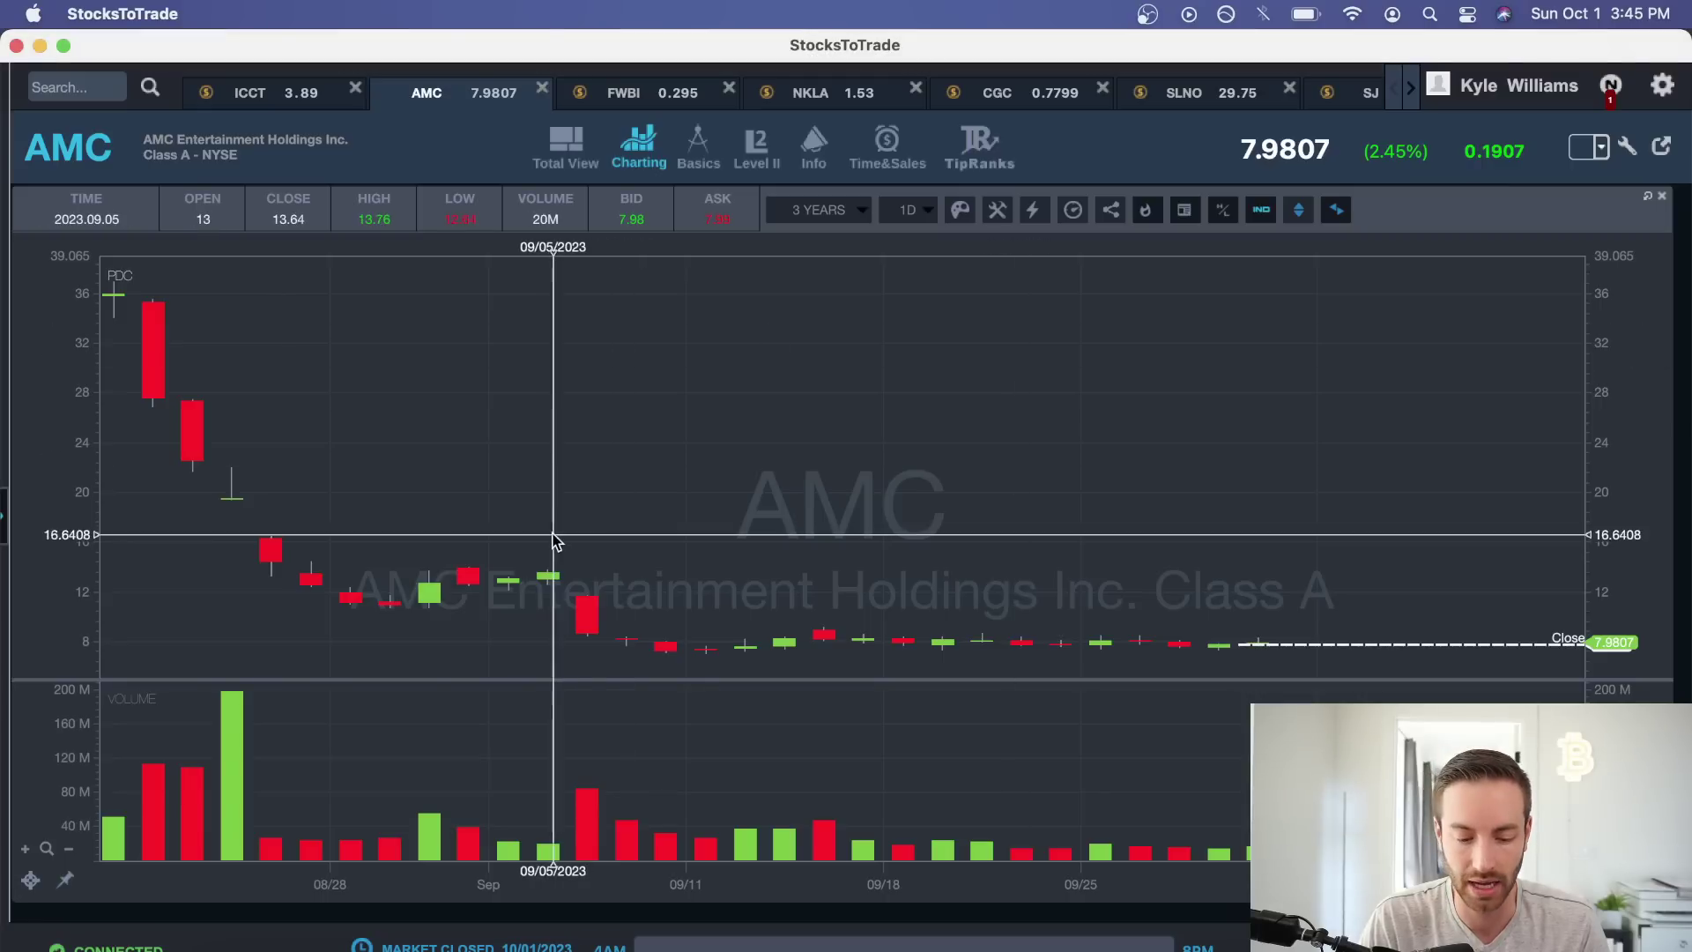
{"action": "scroll", "coordinate": [586, 559], "scroll_direction": "up", "scroll_amount": 5}
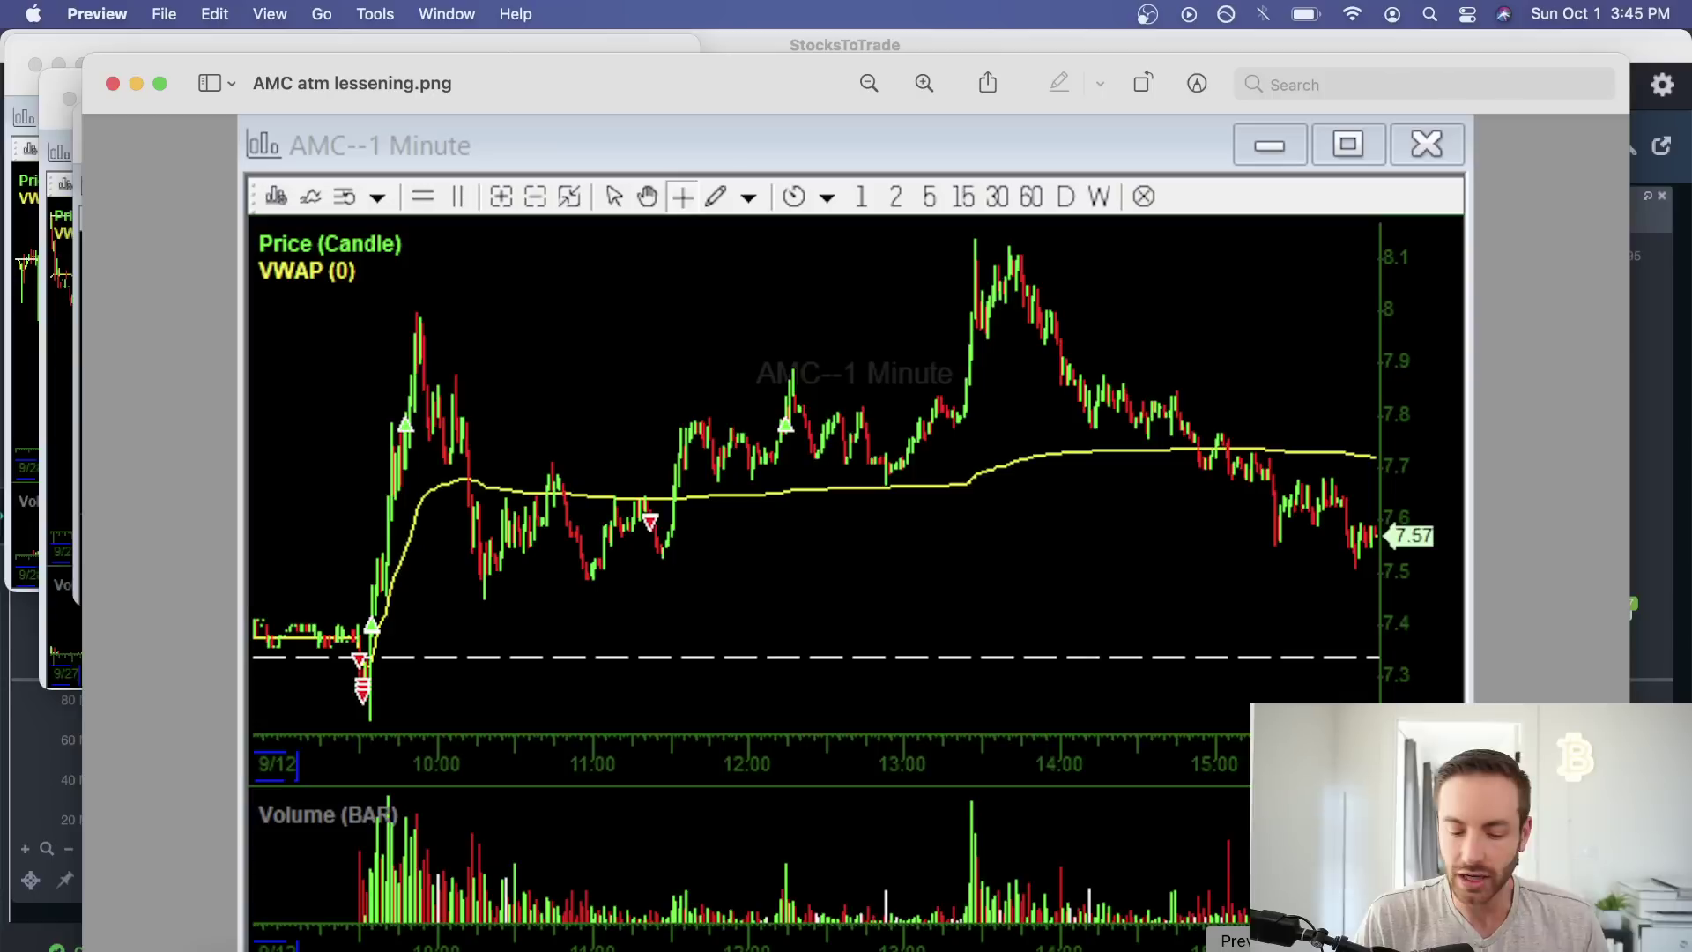
{"action": "key", "text": "super+Tab"}
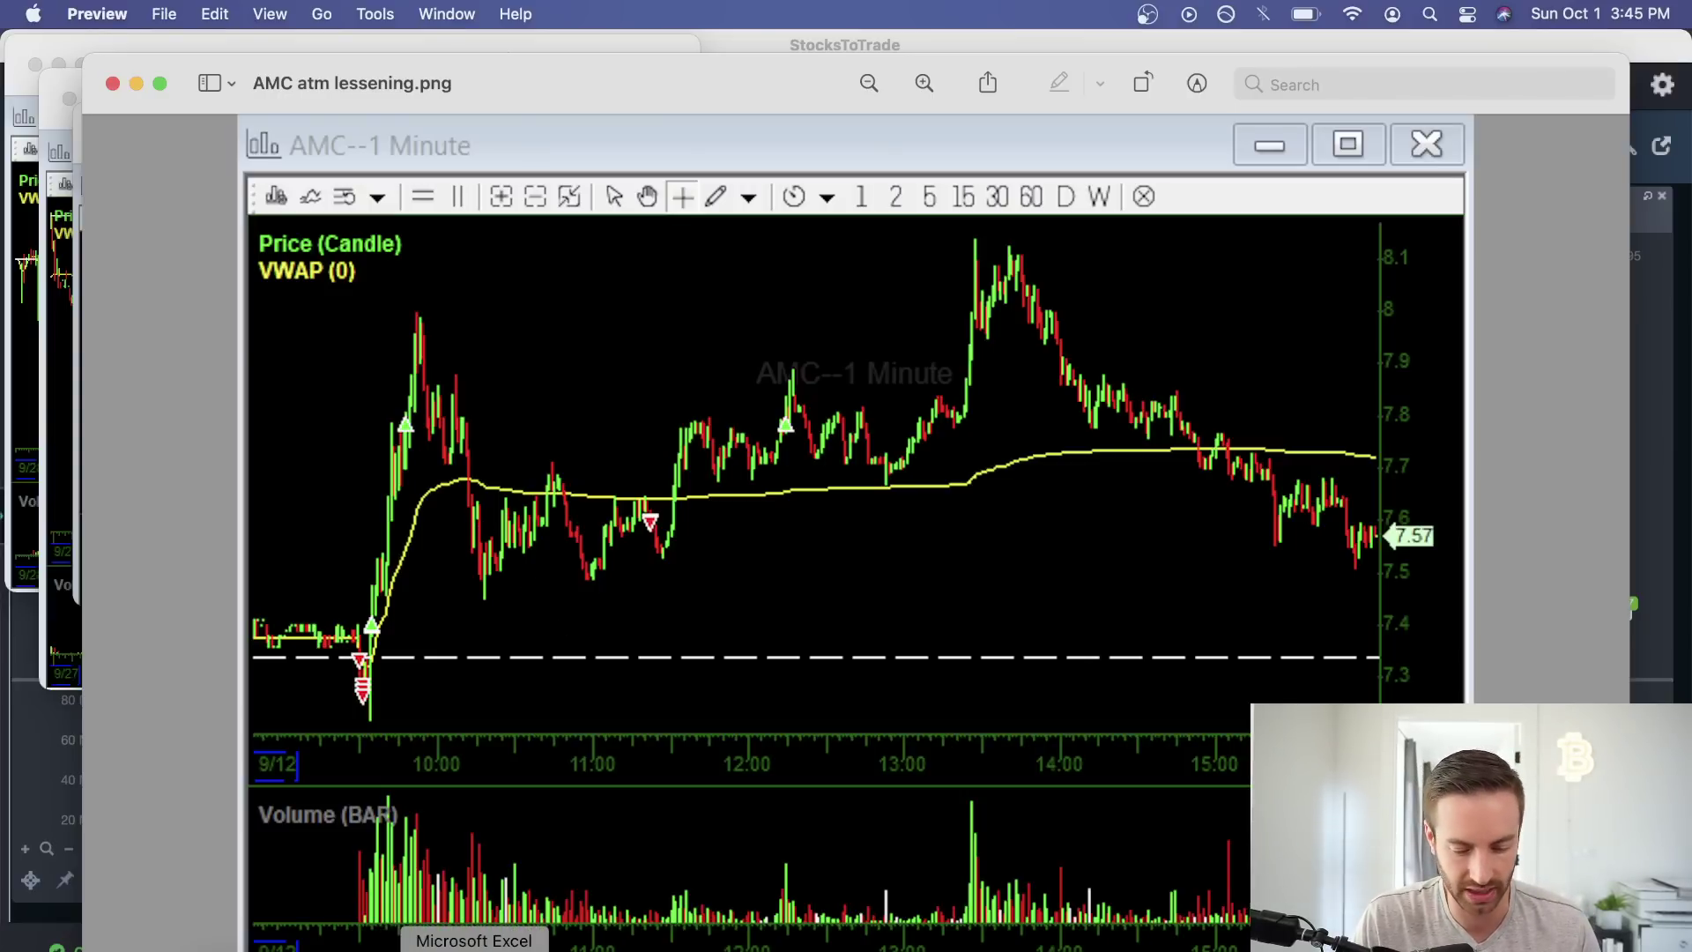
Switch to Excel and select the September 12 daily P&L cell on the Monthly P&L sheet.
{"action": "left_click", "coordinate": [474, 950]}
{"action": "left_click", "coordinate": [759, 571]}
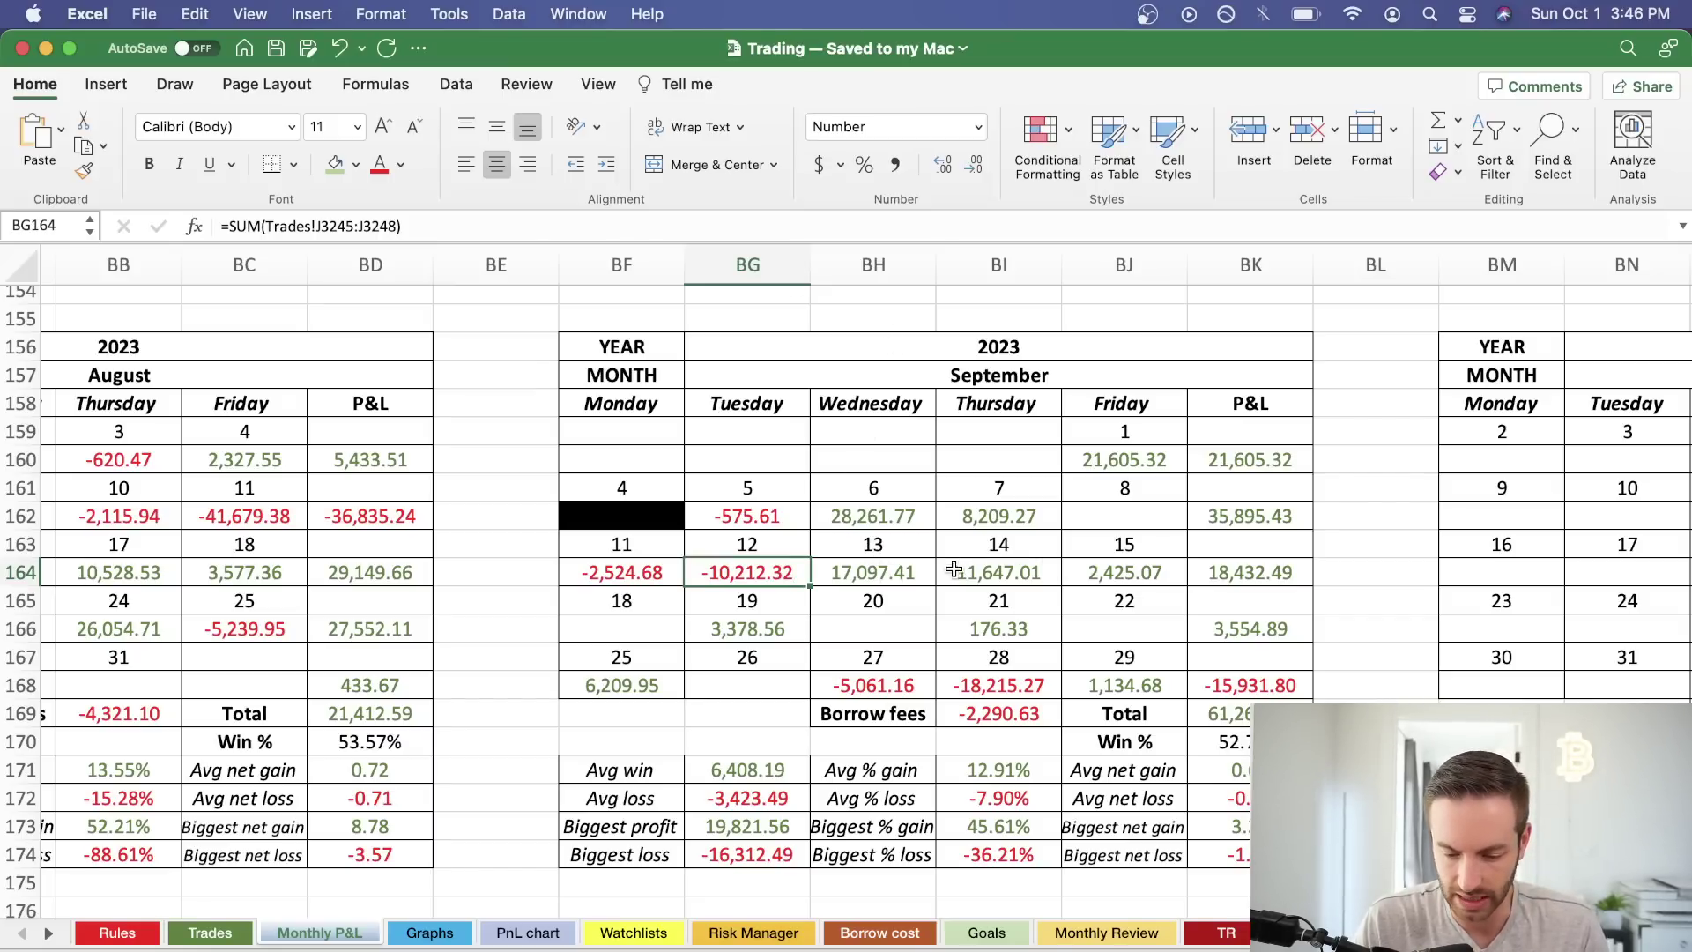
Switch to StocksToTrade, open the FWBI chart and examine its daily candles from spring through September 2023.
{"action": "left_click", "coordinate": [349, 948]}
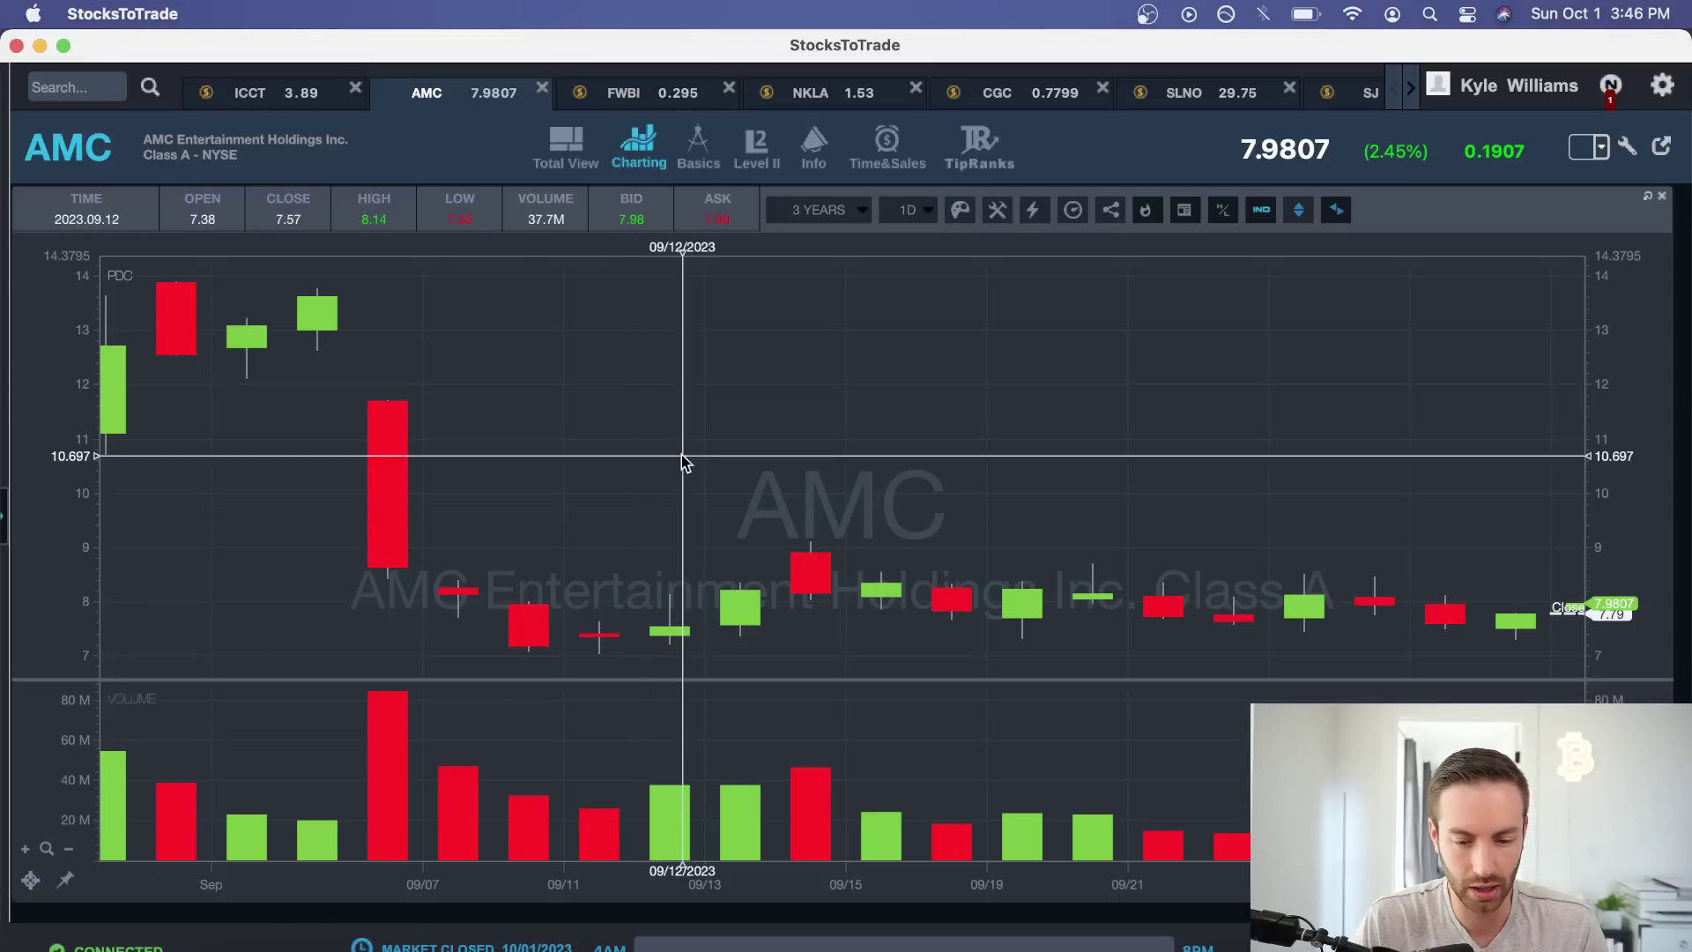
{"action": "left_click", "coordinate": [663, 95]}
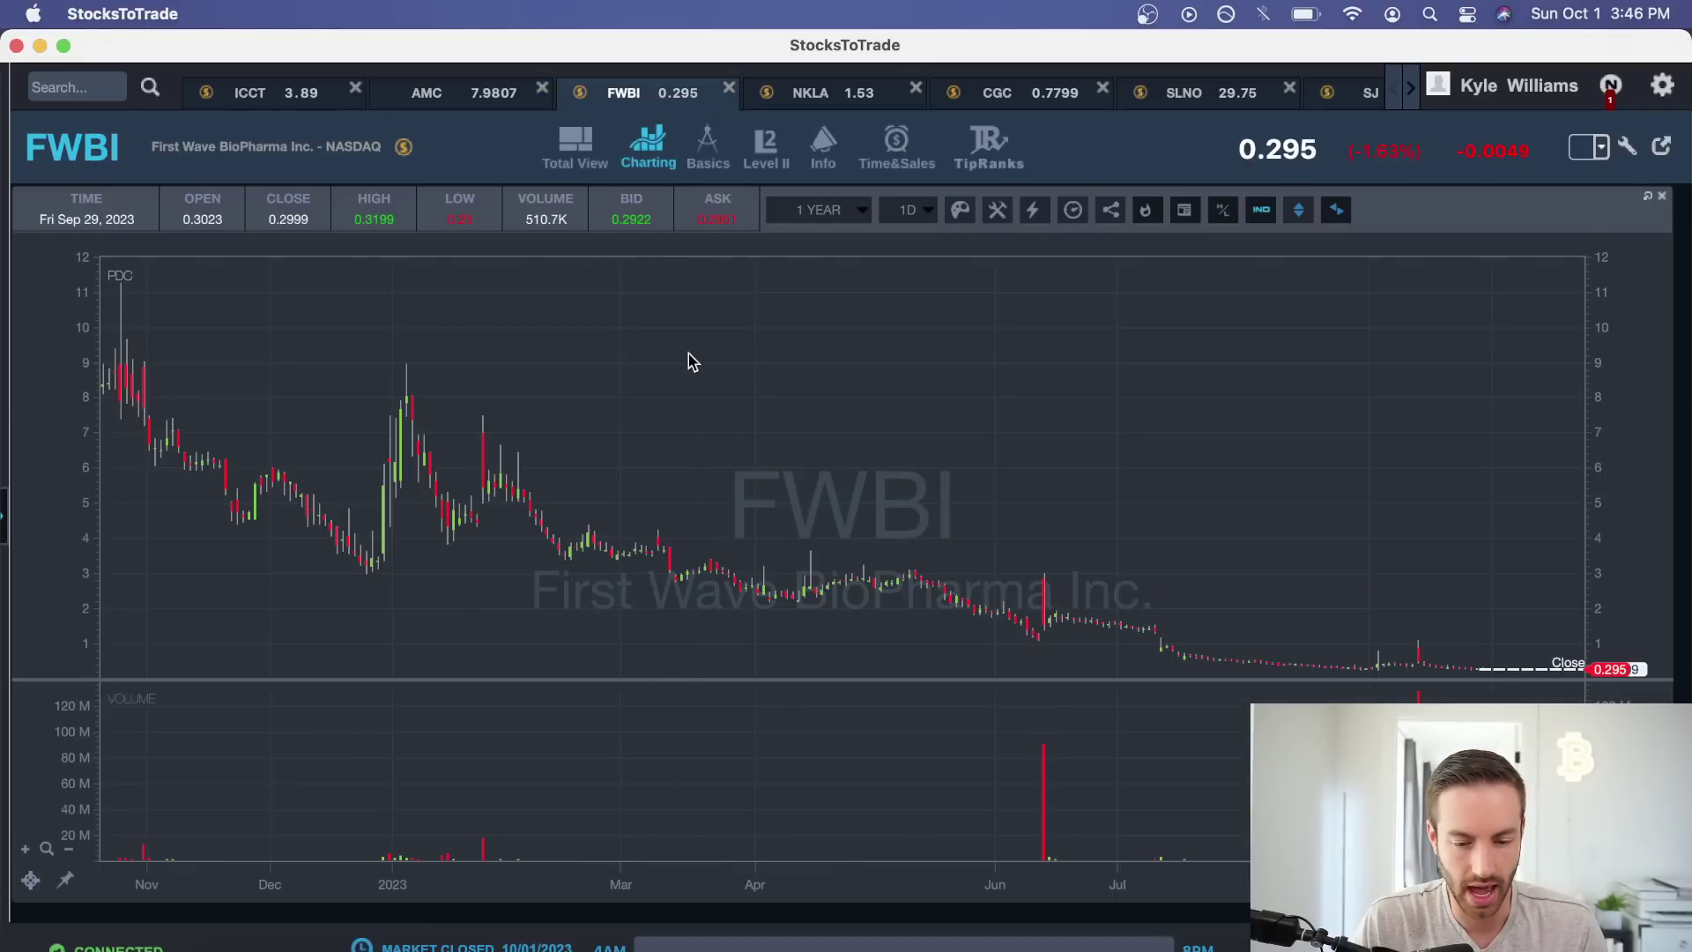
{"action": "scroll", "coordinate": [763, 521], "scroll_direction": "up", "scroll_amount": 3}
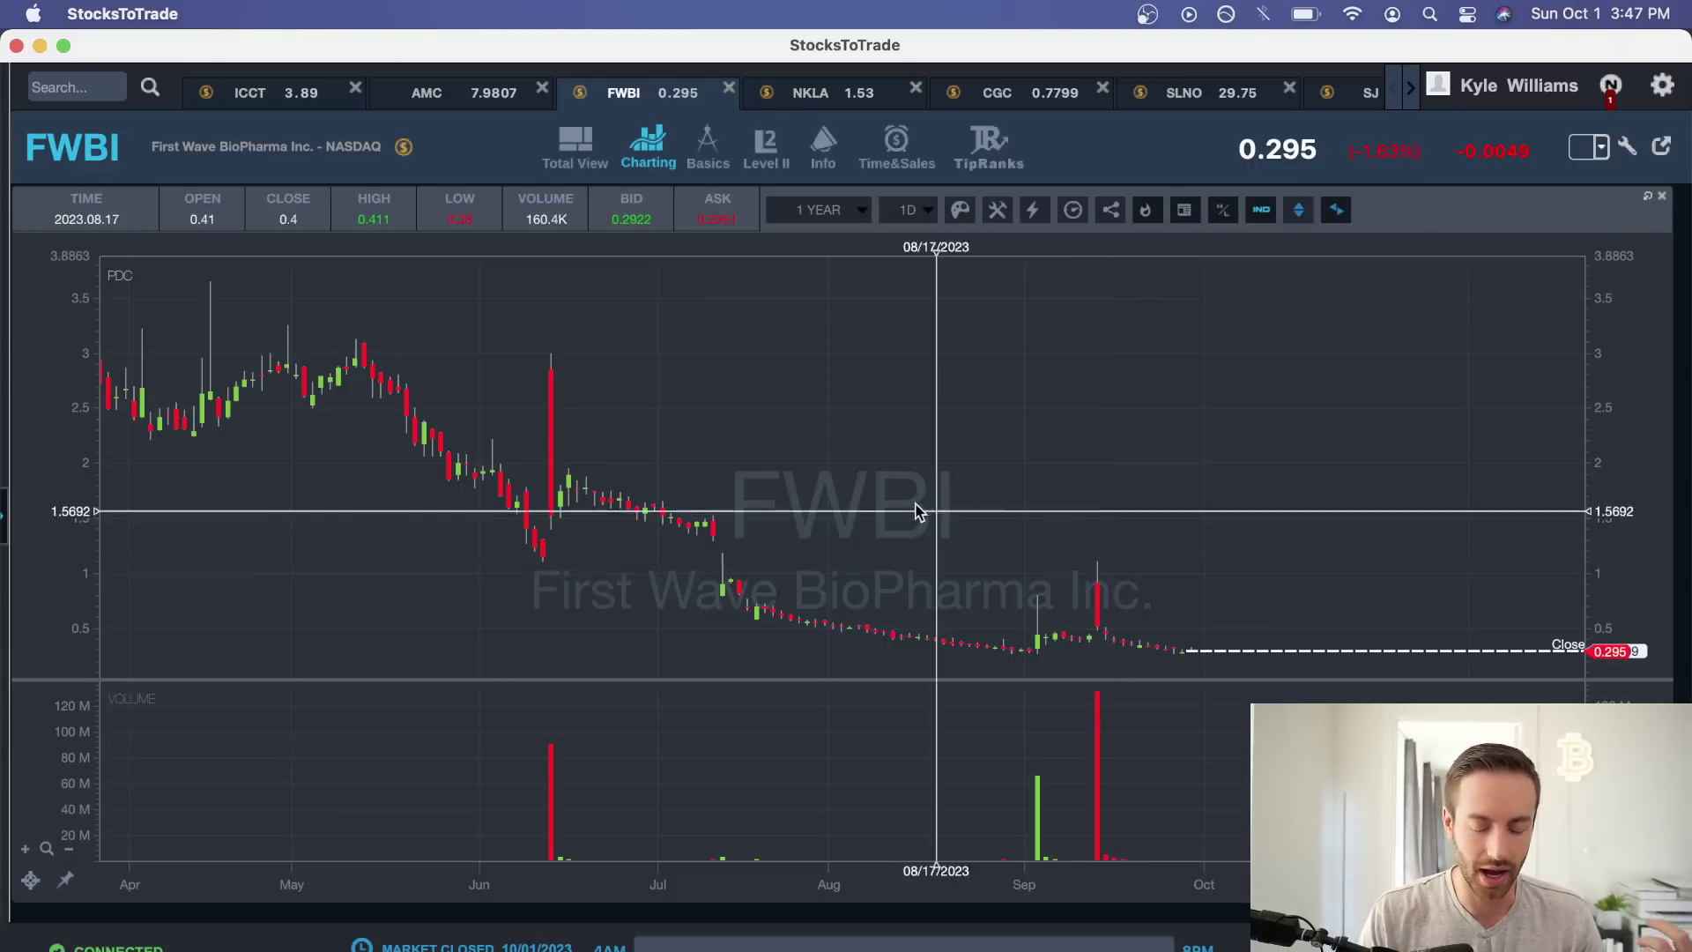
{"action": "left_click_drag", "start_coordinate": [914, 495], "coordinate": [1069, 509]}
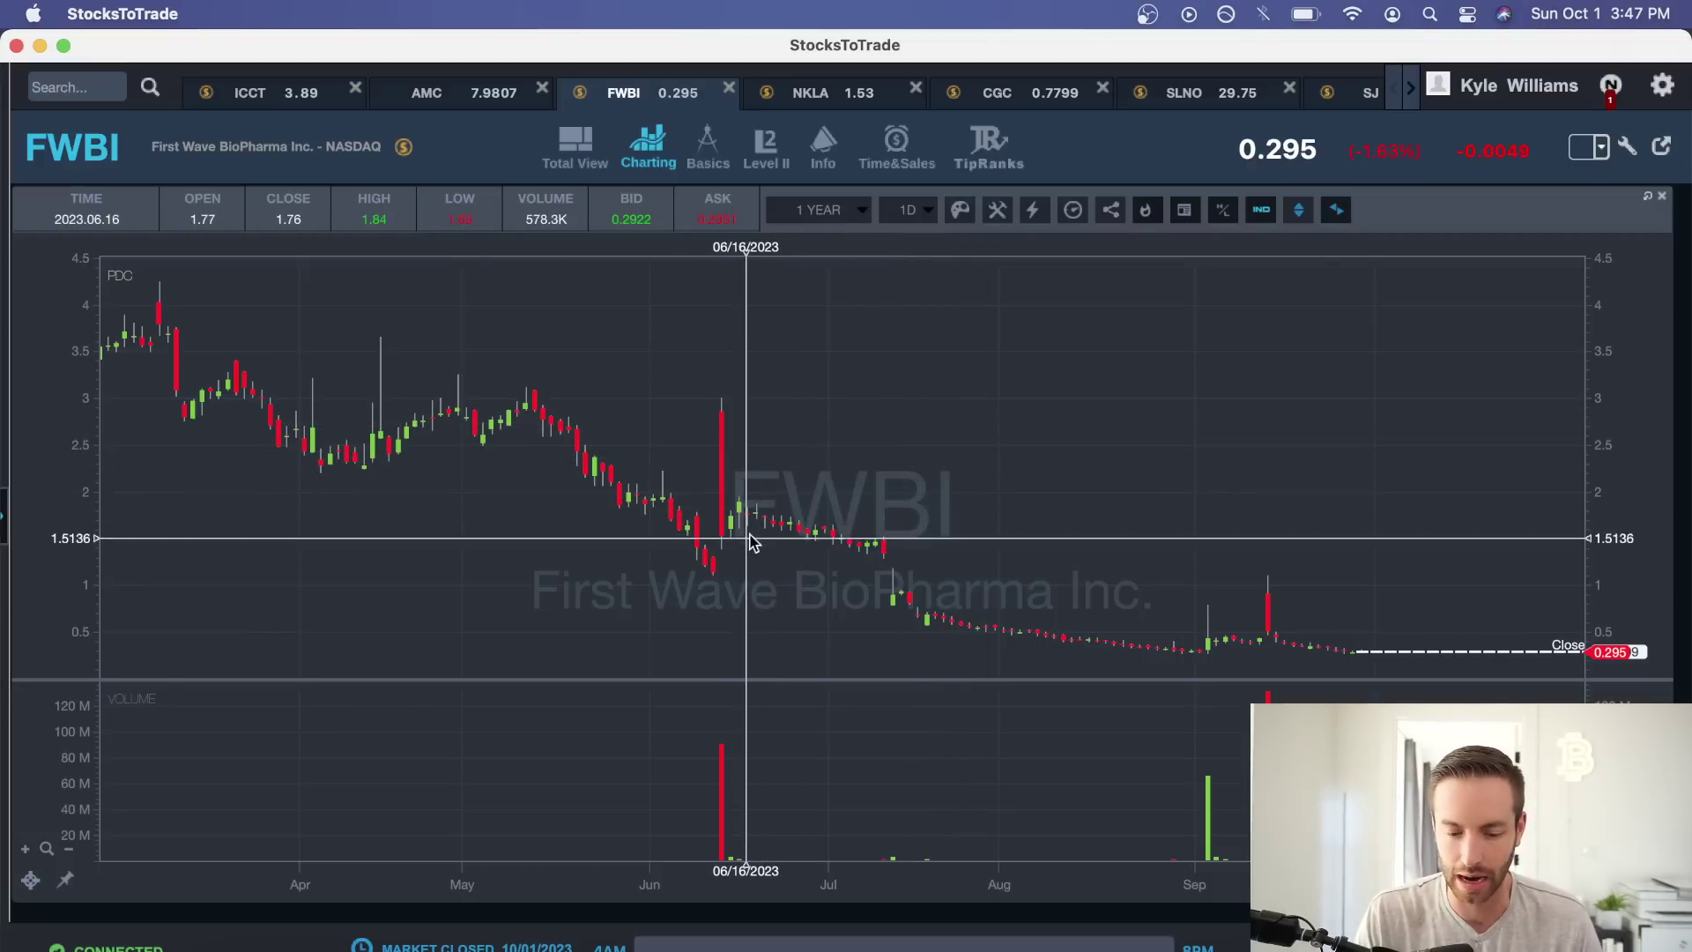
{"action": "left_click_drag", "start_coordinate": [785, 531], "coordinate": [877, 564]}
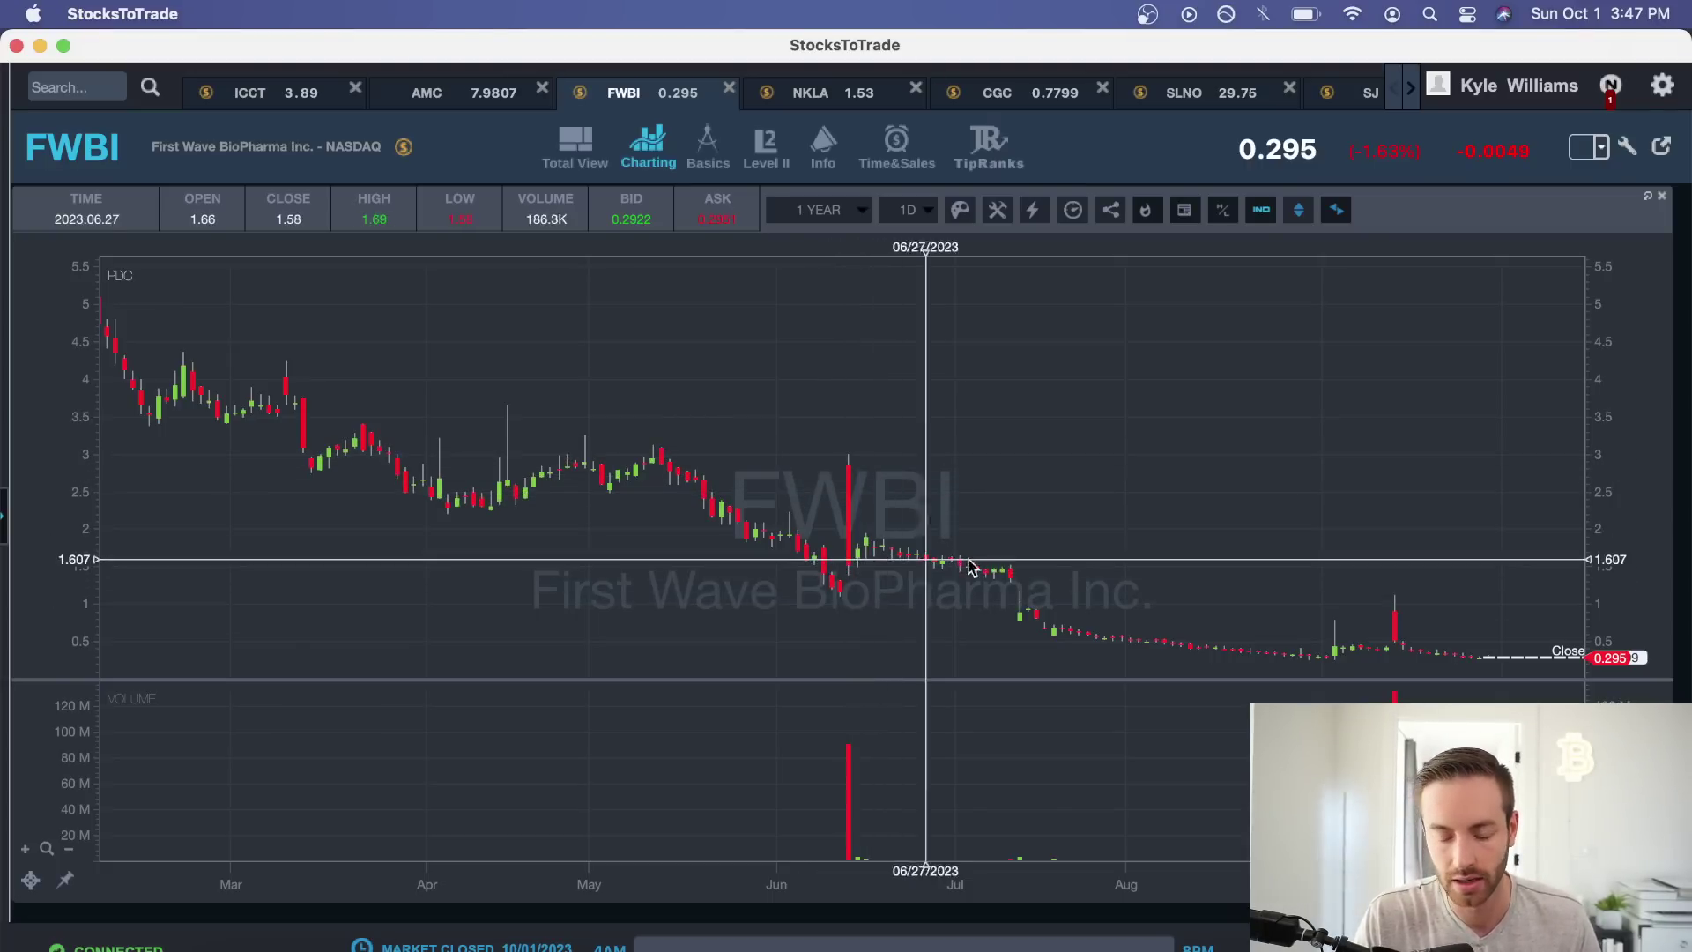
{"action": "left_click_drag", "start_coordinate": [1077, 575], "coordinate": [807, 577]}
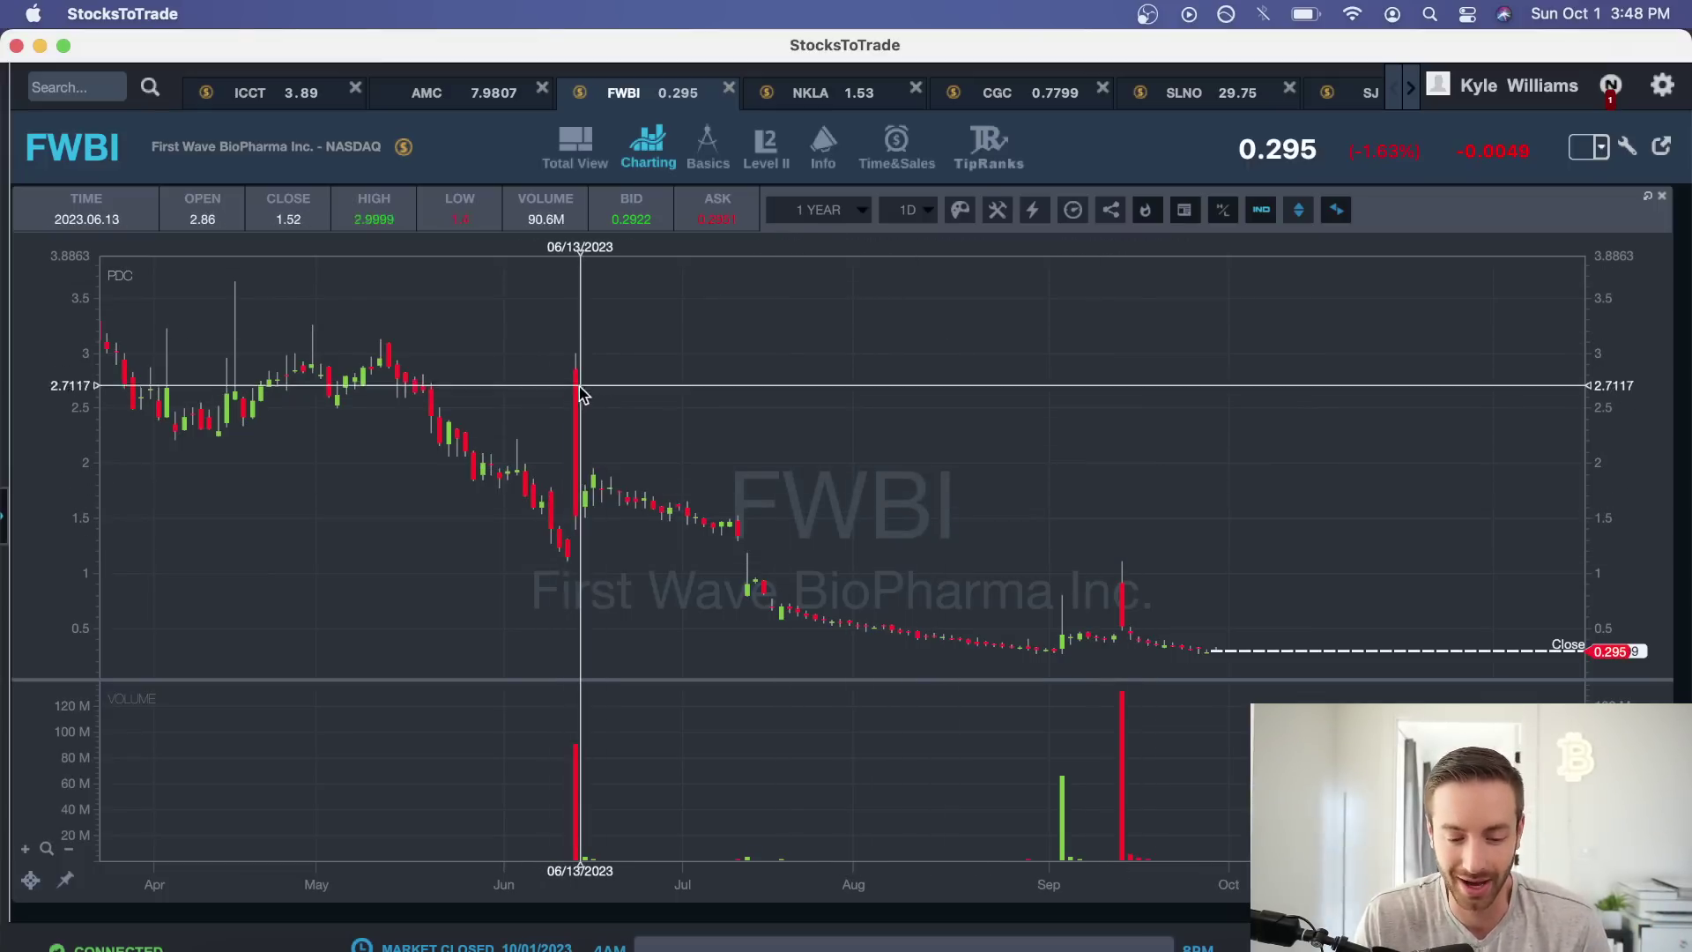
Set the FWBI chart period to 1 month with the 1M interval and zoom in on the September 14 open.
{"action": "left_click", "coordinate": [826, 215]}
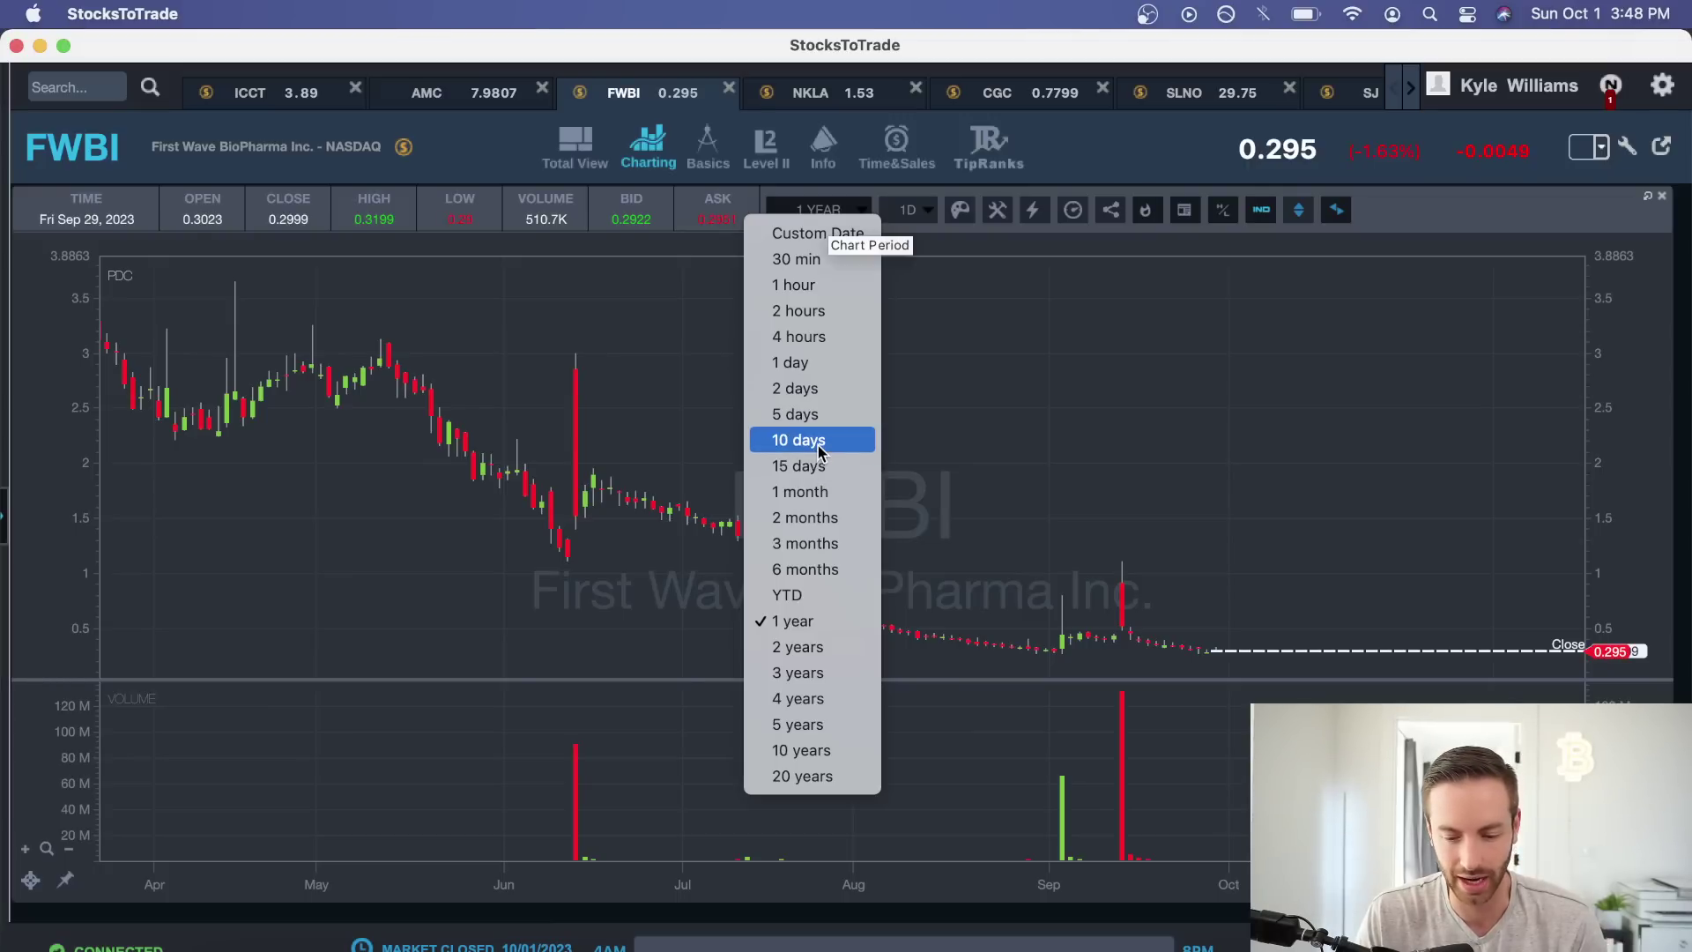
{"action": "left_click", "coordinate": [820, 493]}
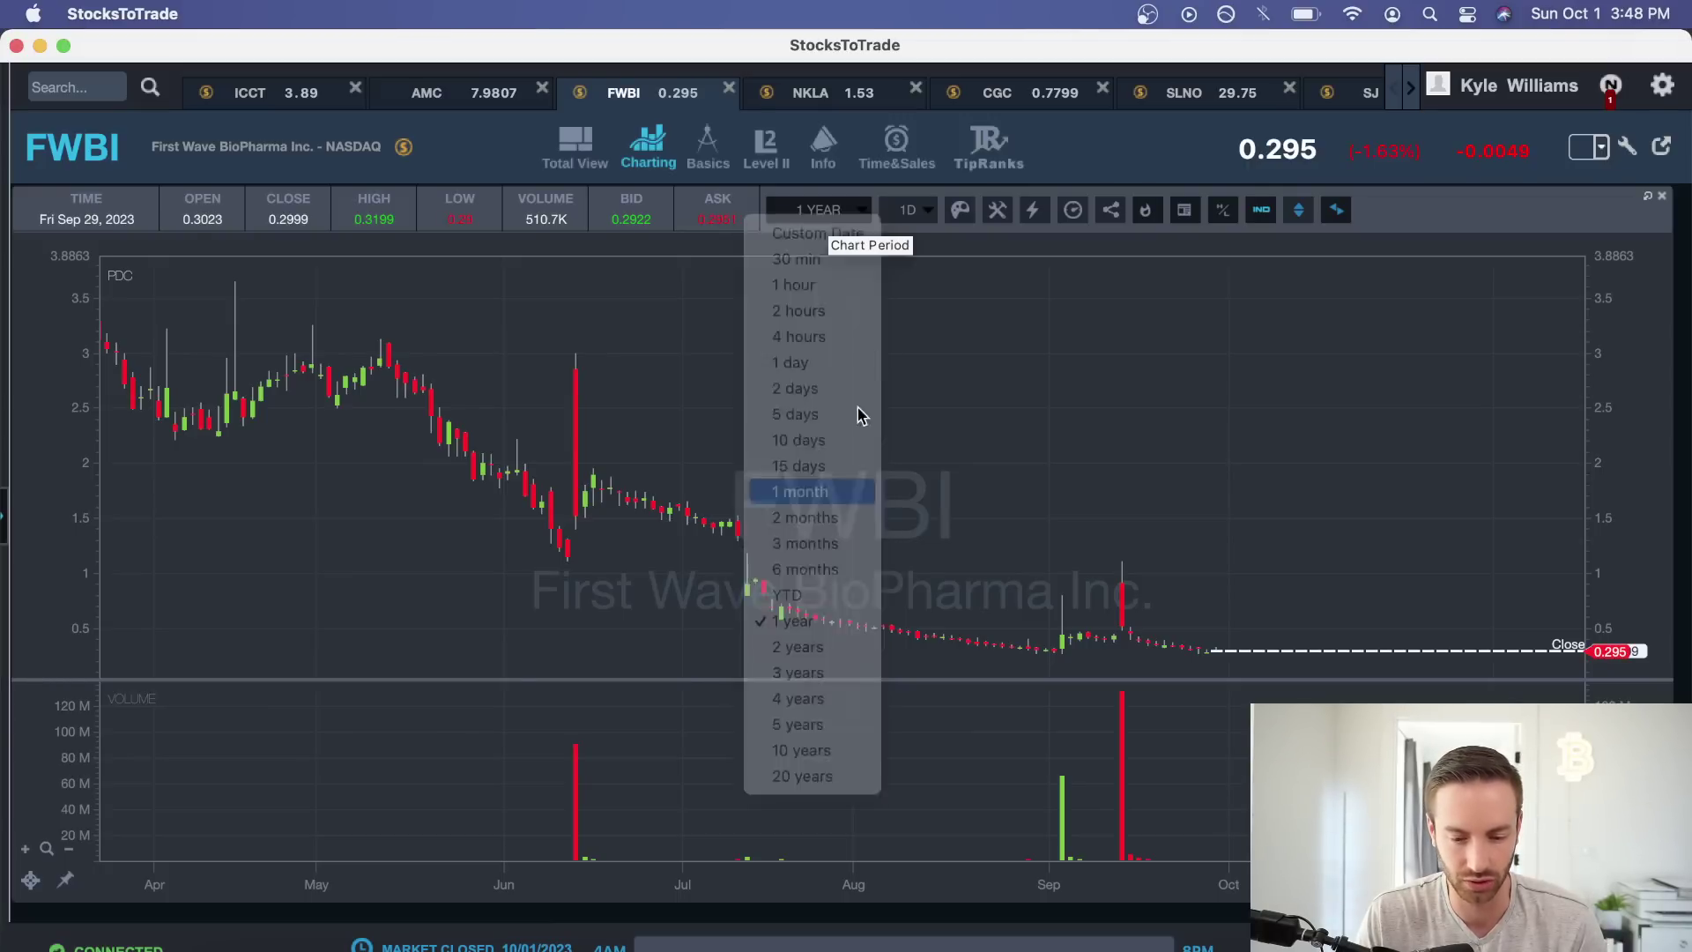
{"action": "left_click", "coordinate": [922, 215]}
{"action": "left_click", "coordinate": [908, 231]}
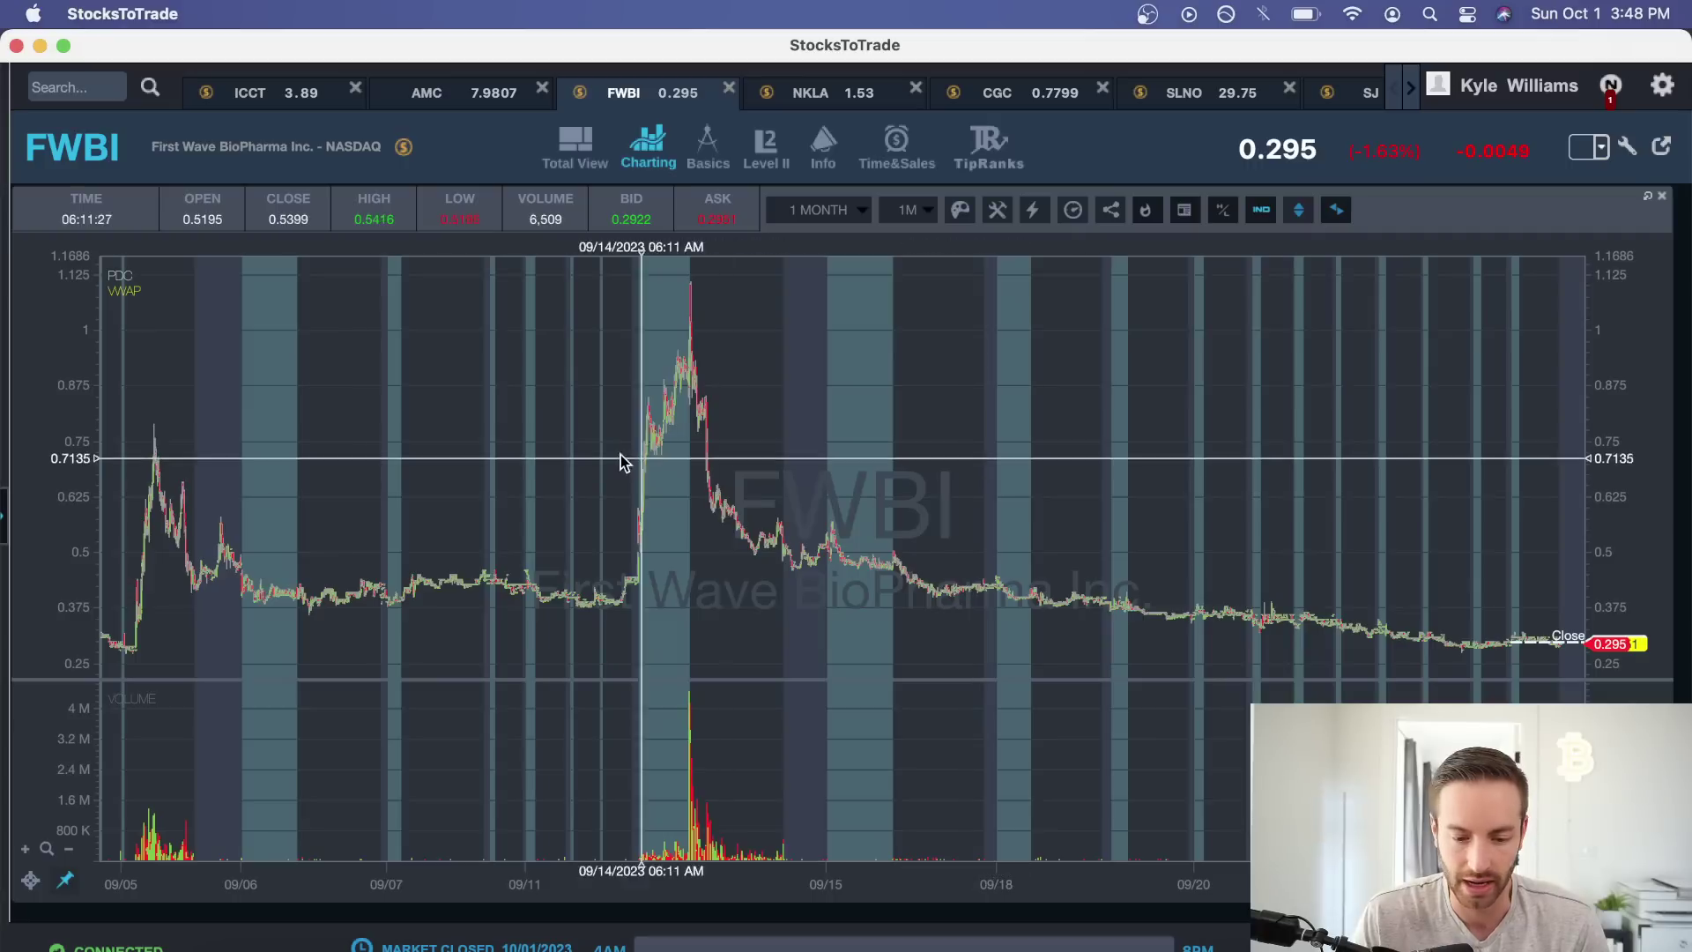
{"action": "scroll", "coordinate": [621, 455], "scroll_direction": "up", "scroll_amount": 10}
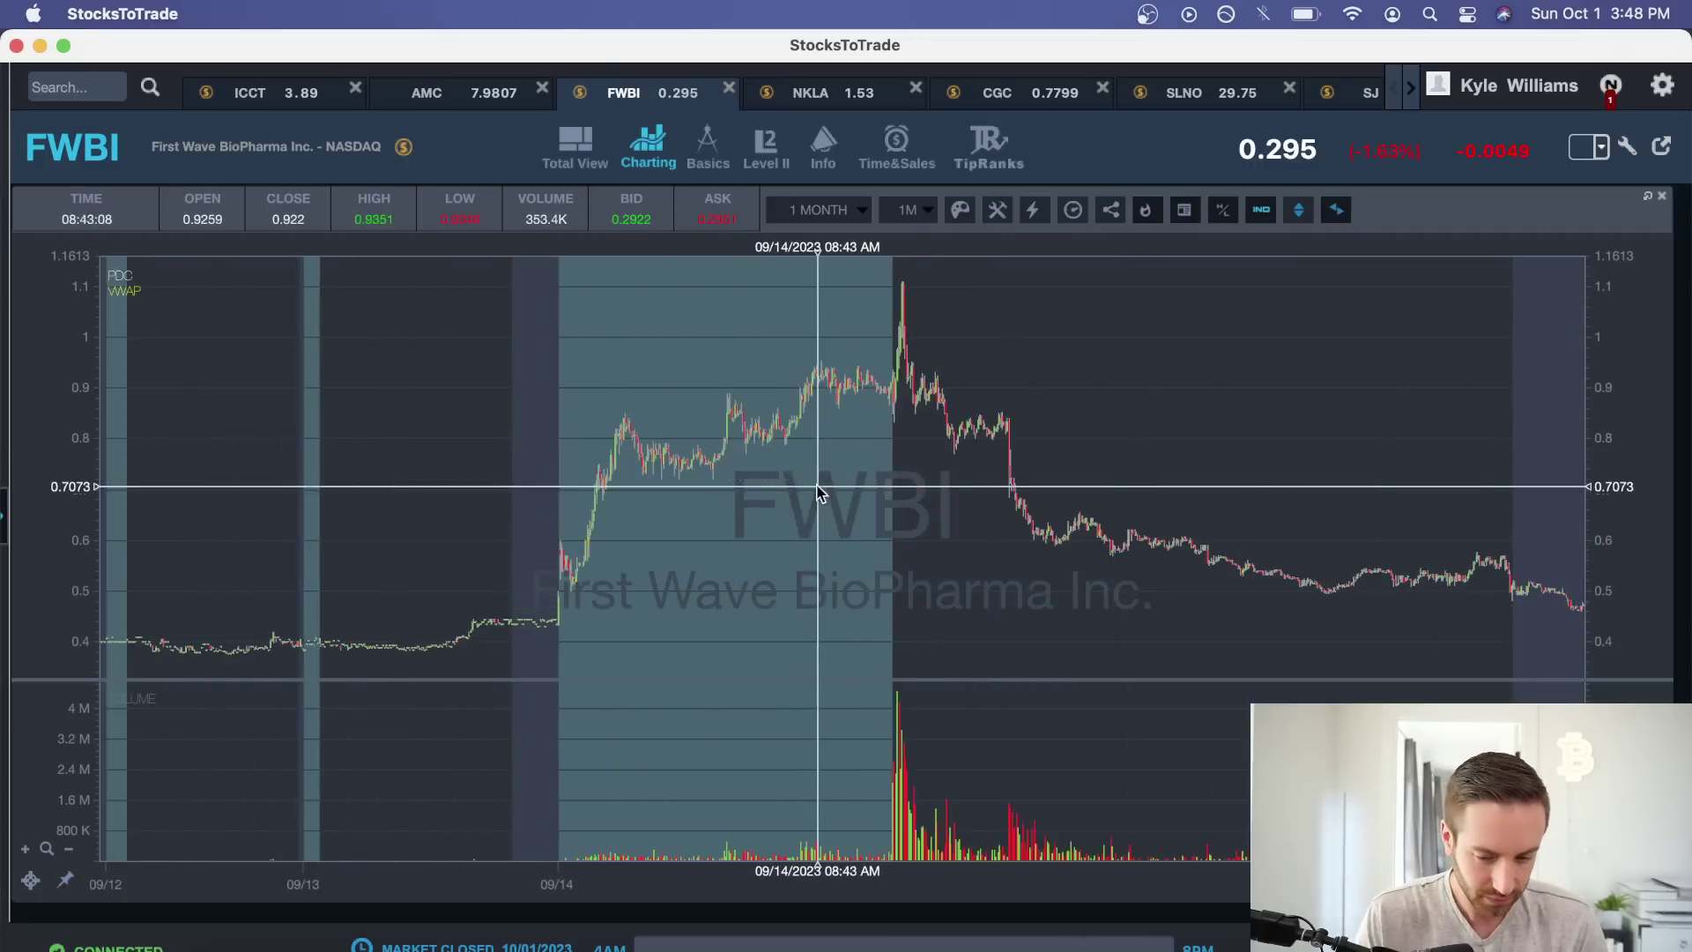
{"action": "scroll", "coordinate": [819, 498], "scroll_direction": "up", "scroll_amount": 8}
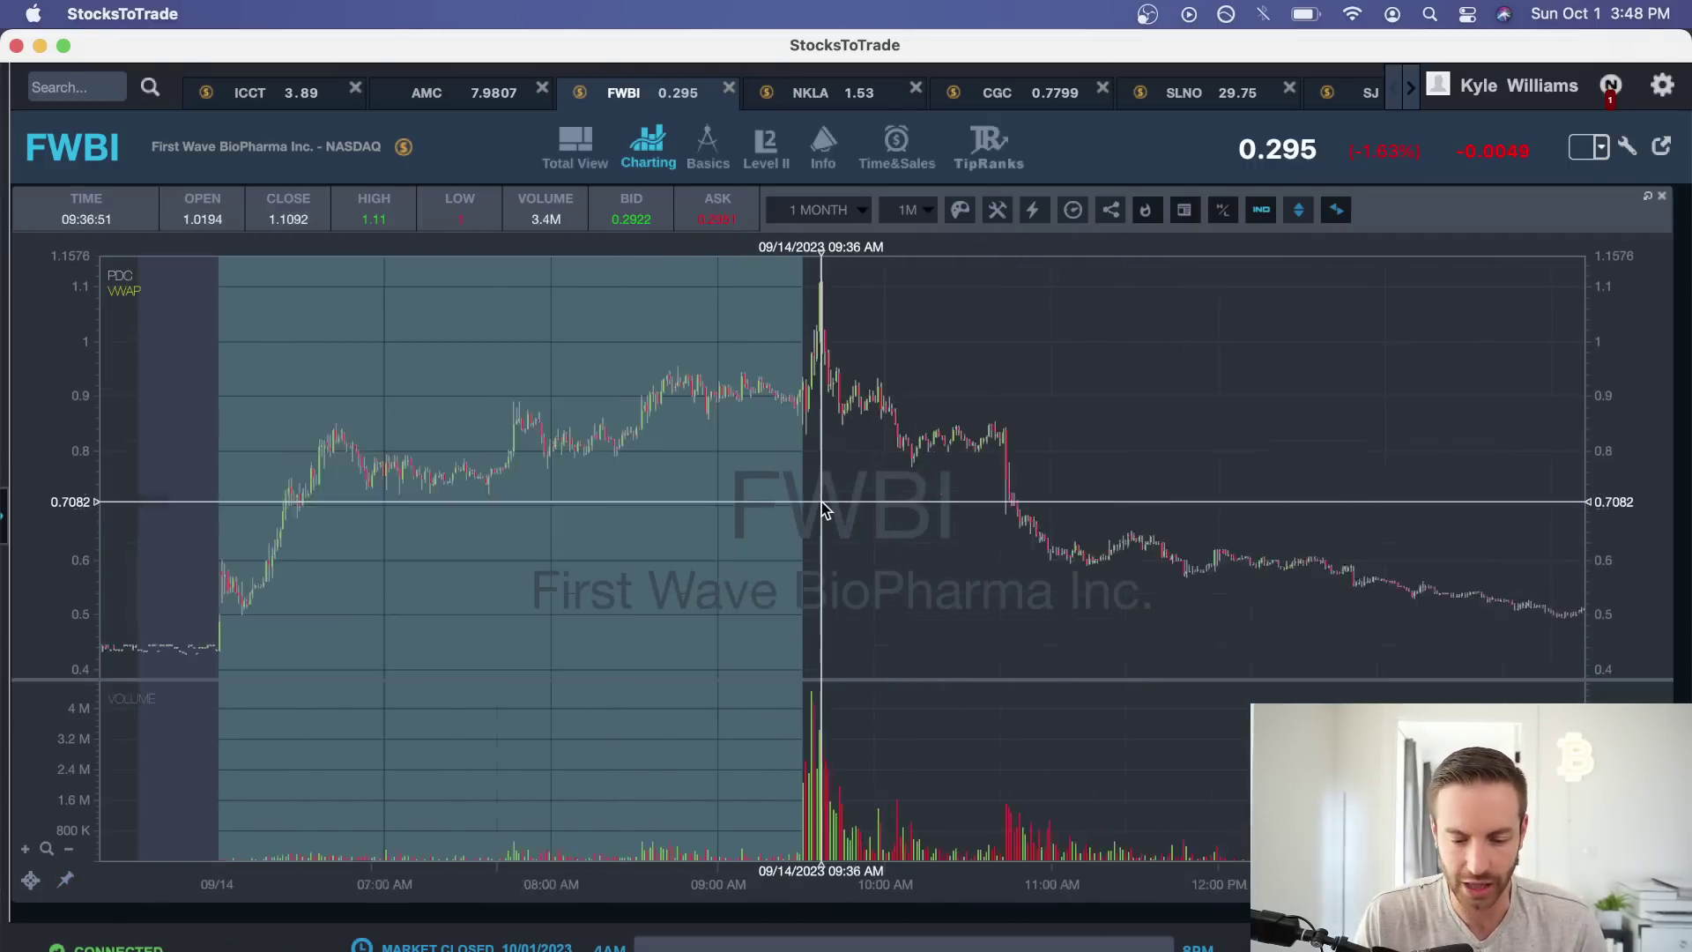
{"action": "scroll", "coordinate": [822, 504], "scroll_direction": "up", "scroll_amount": 3}
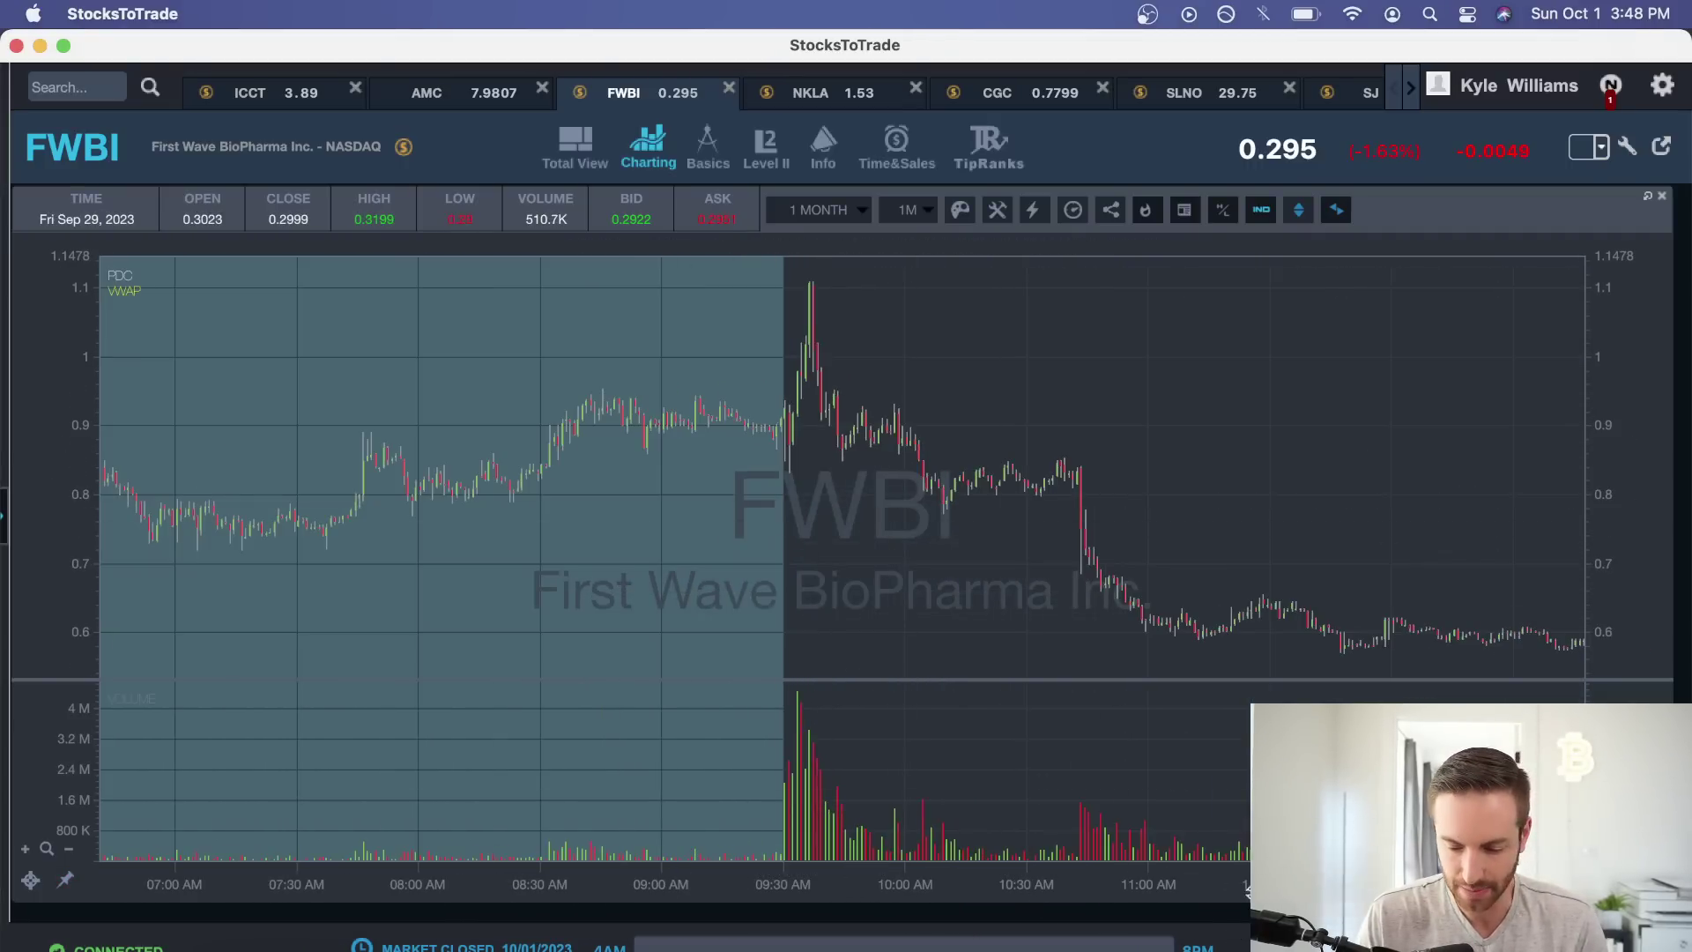
Switch to Preview, close the AMC screenshot, and reposition and enlarge the FWBI midday offering screenshot.
{"action": "key", "text": "super+Tab"}
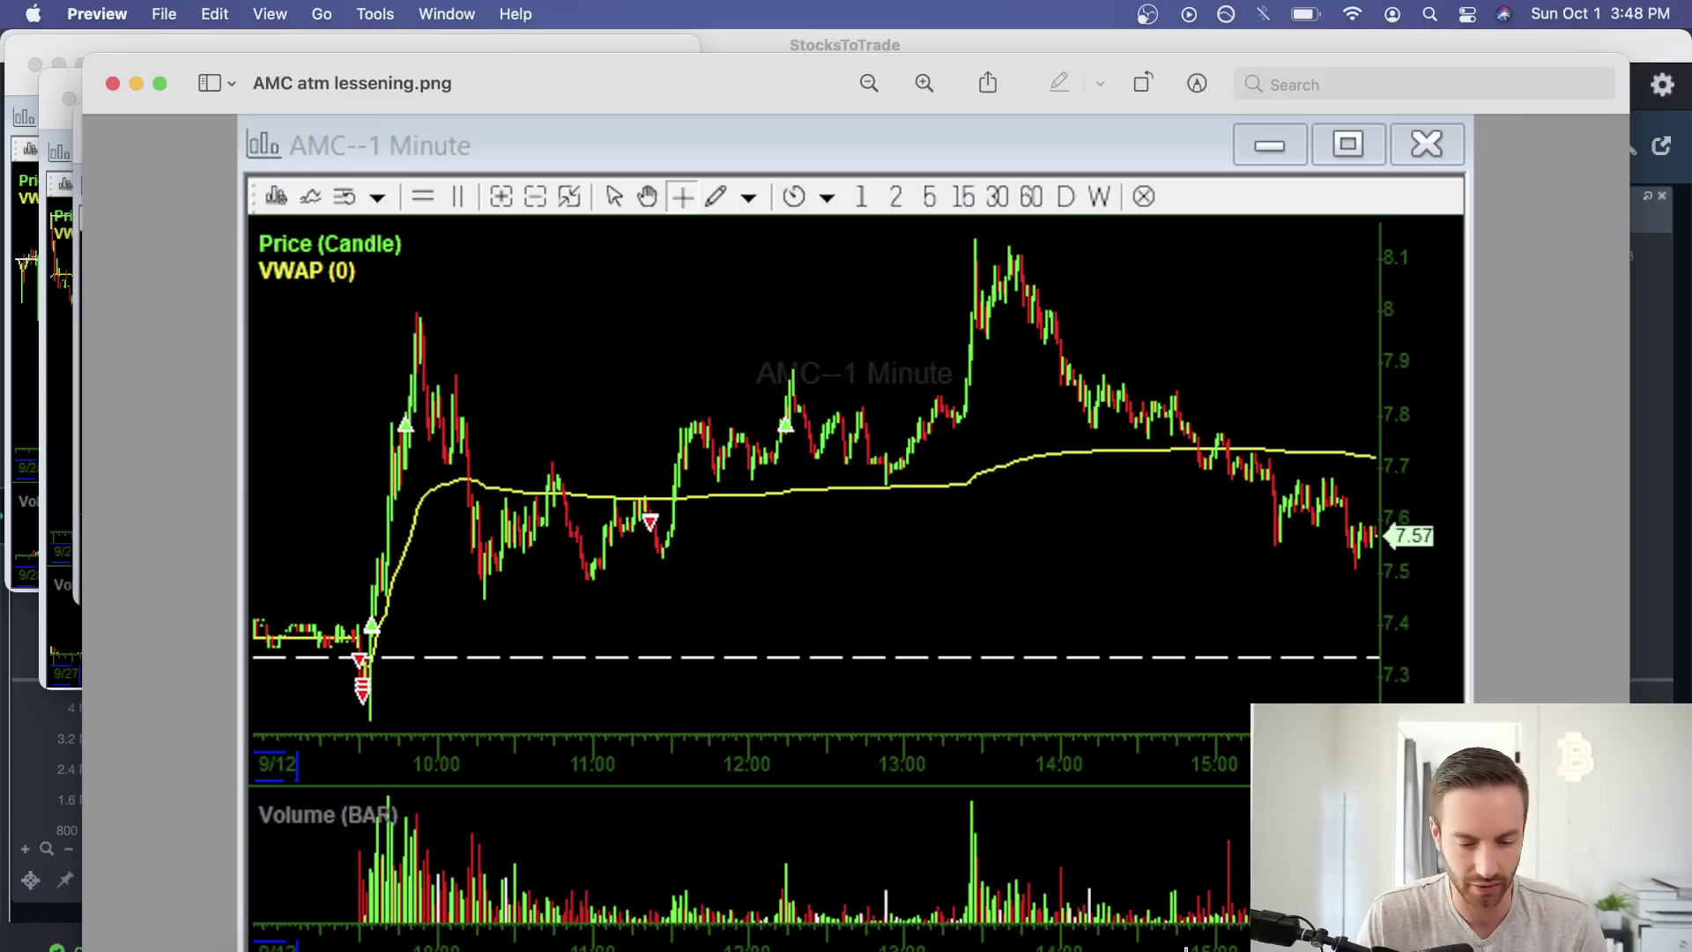
{"action": "left_click", "coordinate": [112, 83]}
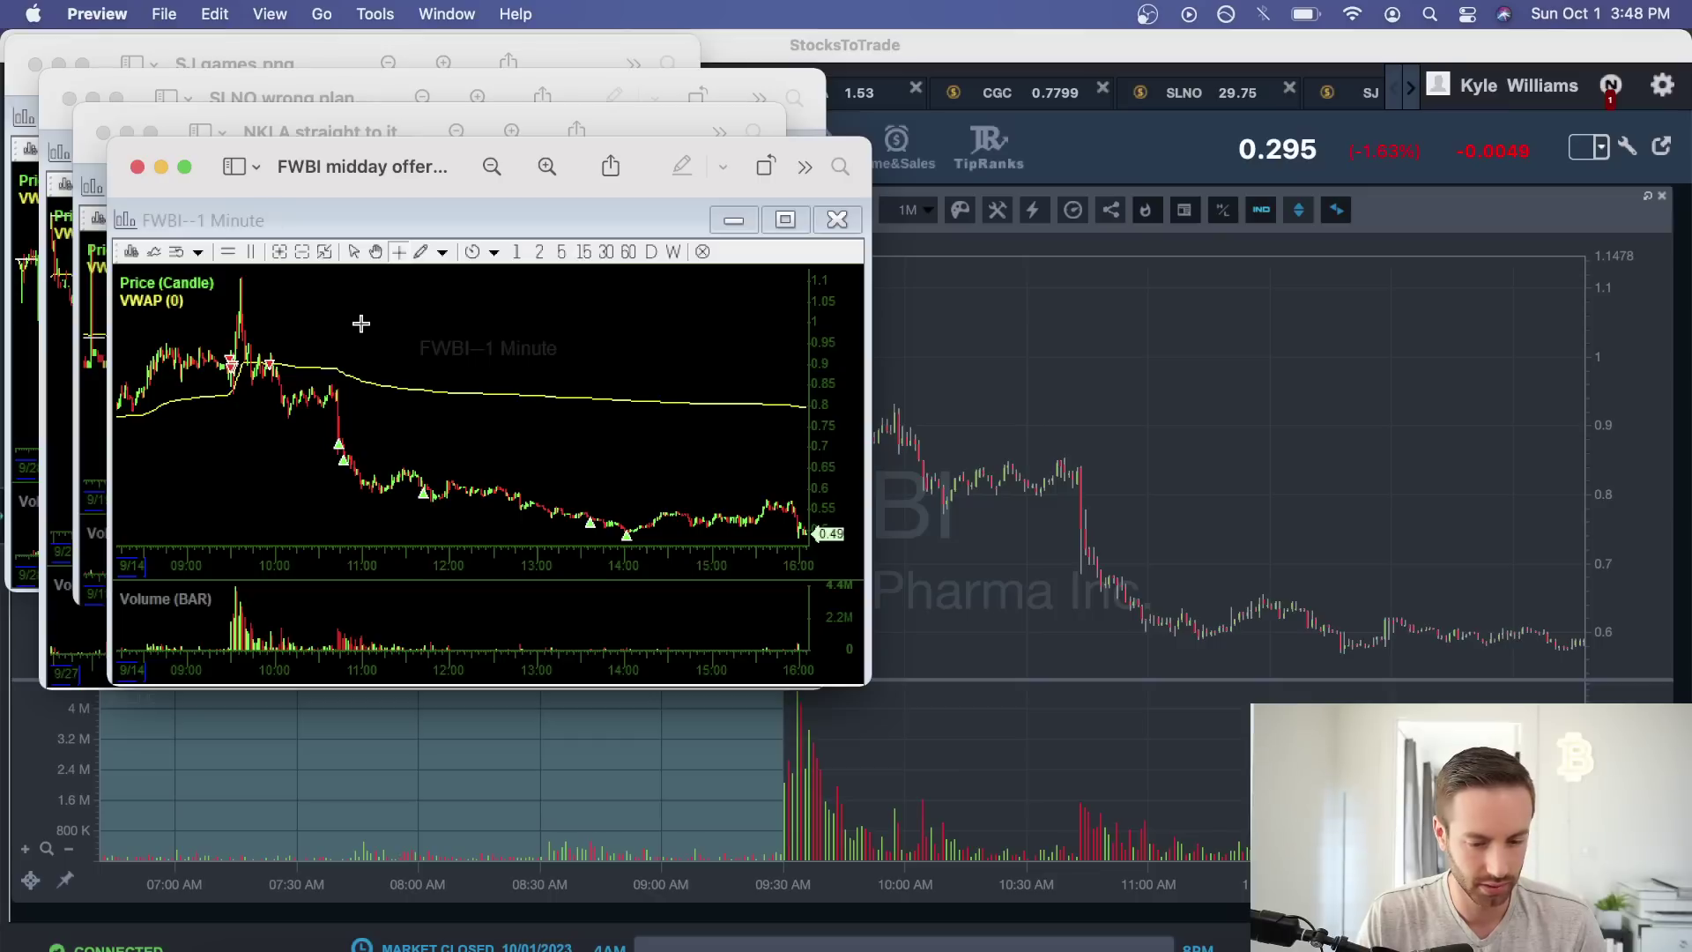
{"action": "left_click_drag", "start_coordinate": [375, 189], "coordinate": [351, 123]}
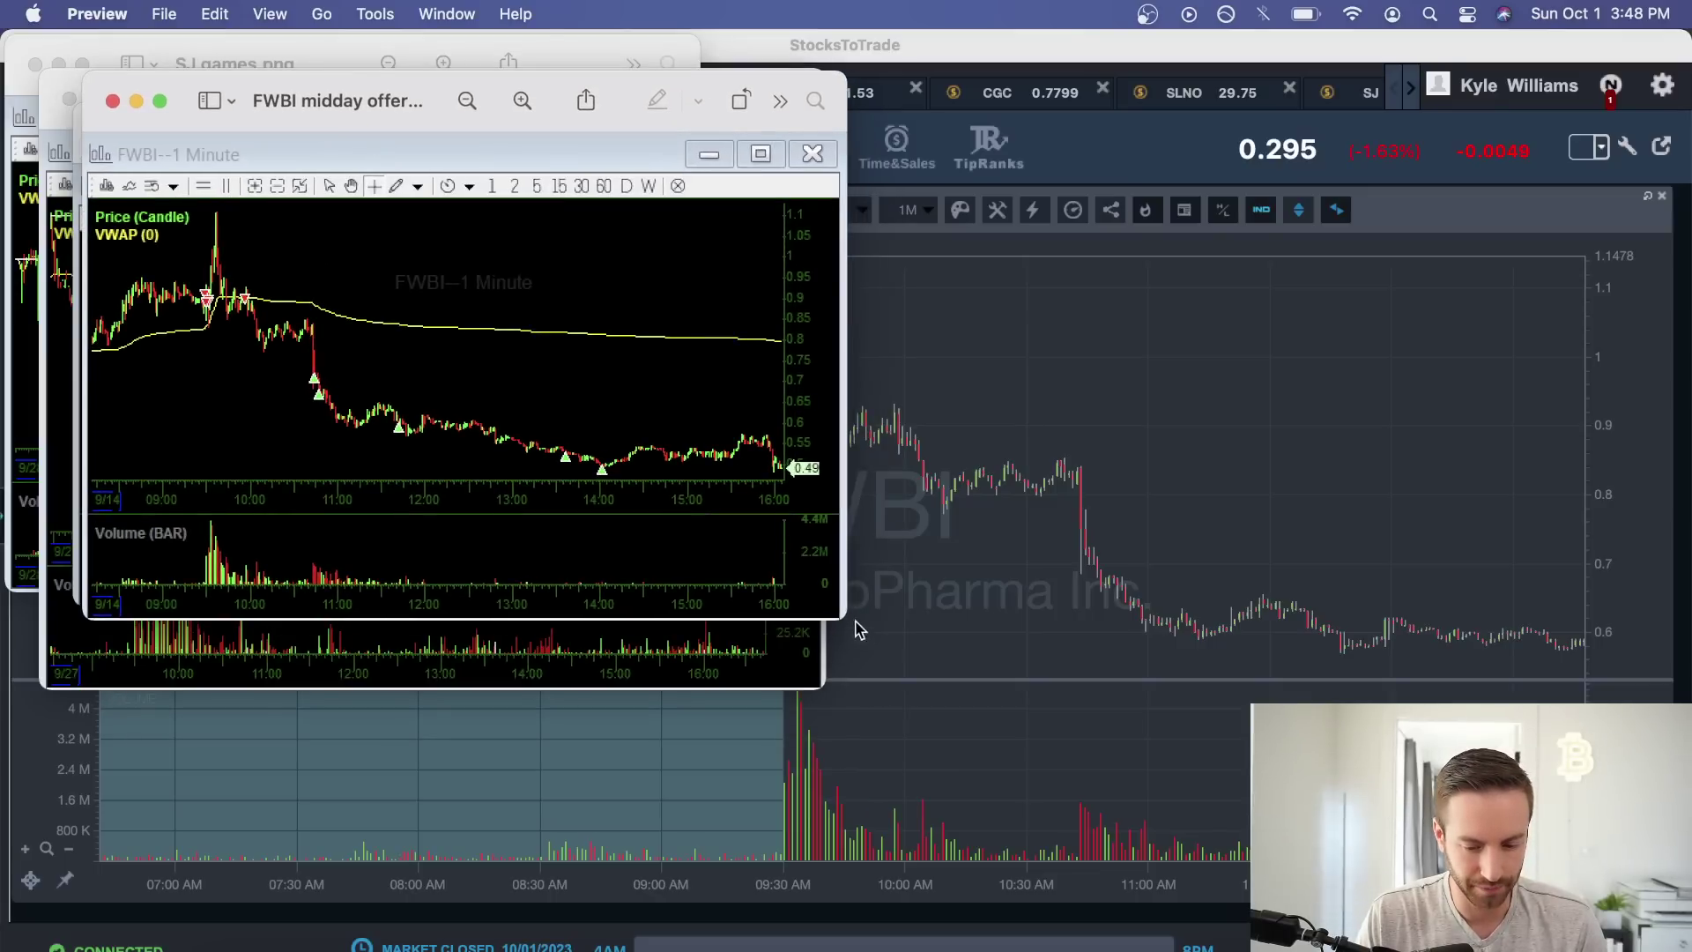
{"action": "key", "text": "super+plus"}
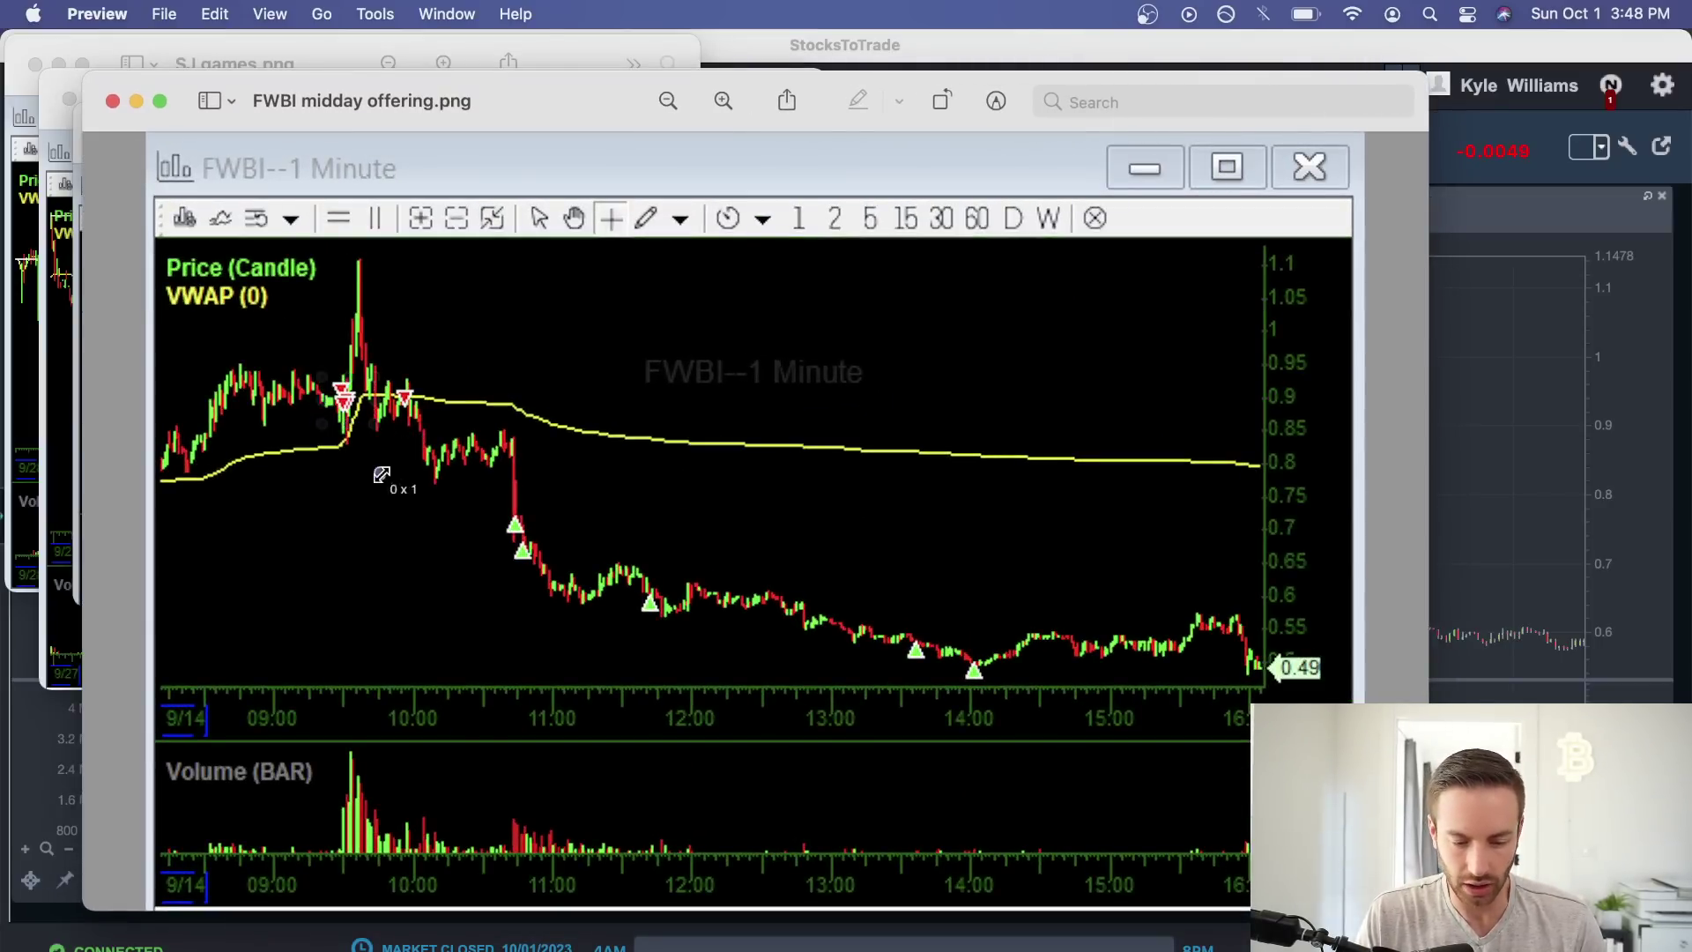
Frame the two short entries near the 9:30 open on the FWBI screenshot with a selection box.
{"action": "left_click_drag", "start_coordinate": [343, 360], "coordinate": [300, 433]}
{"action": "left_click", "coordinate": [357, 439]}
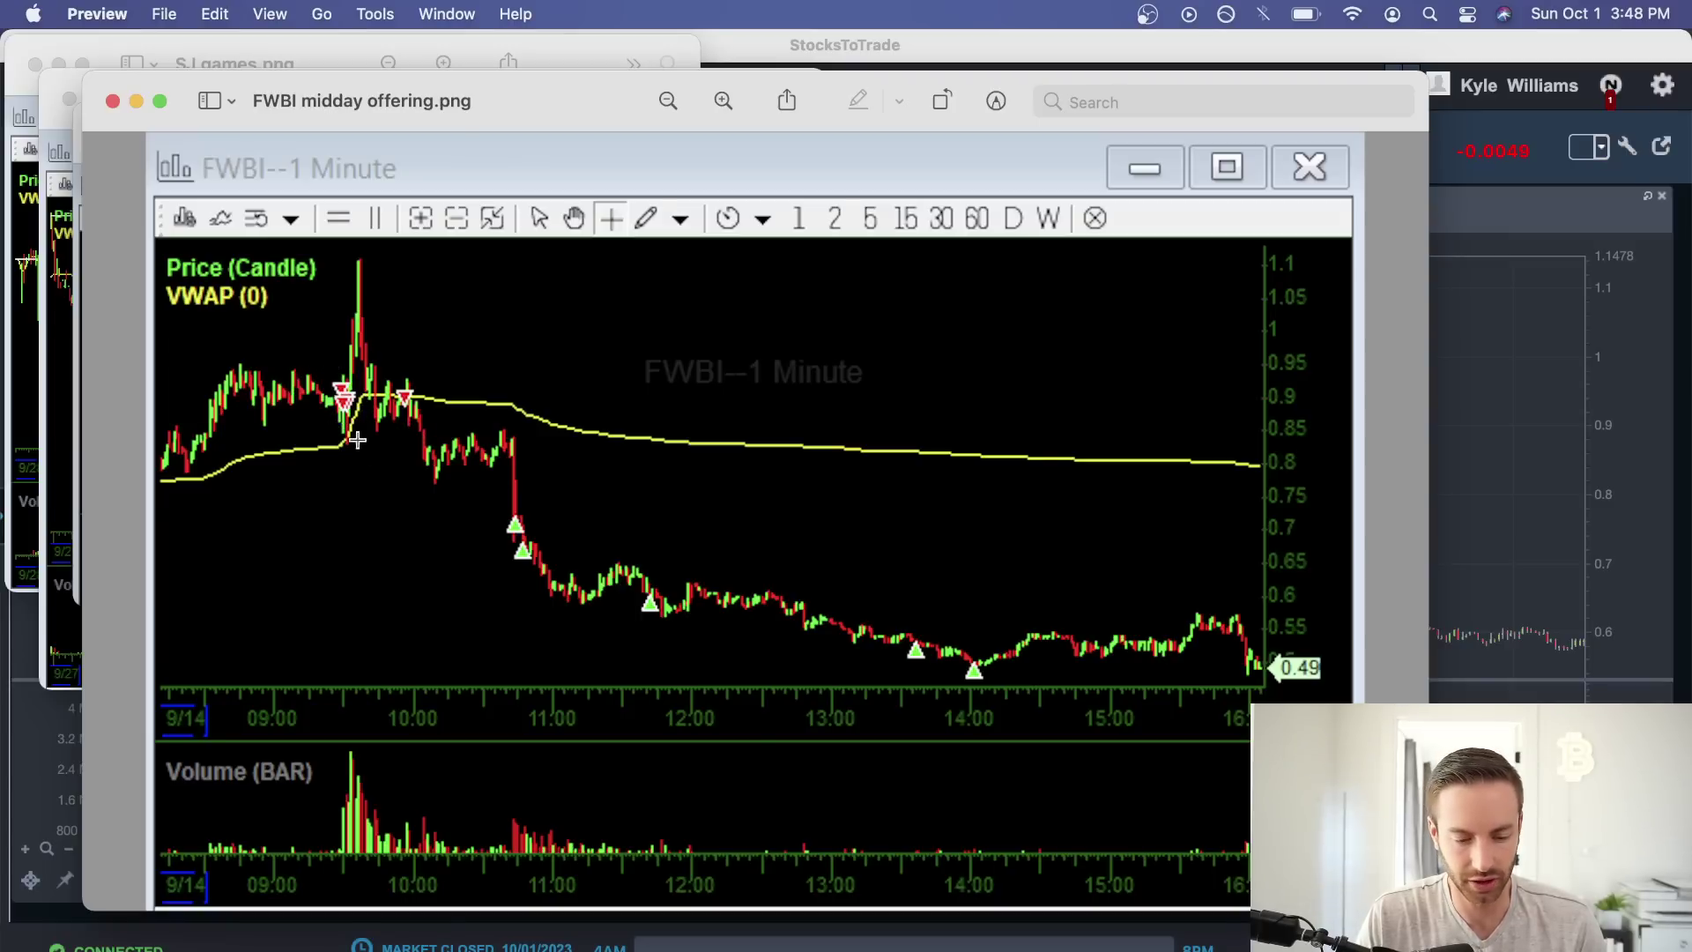
{"action": "left_click_drag", "start_coordinate": [312, 369], "coordinate": [375, 424]}
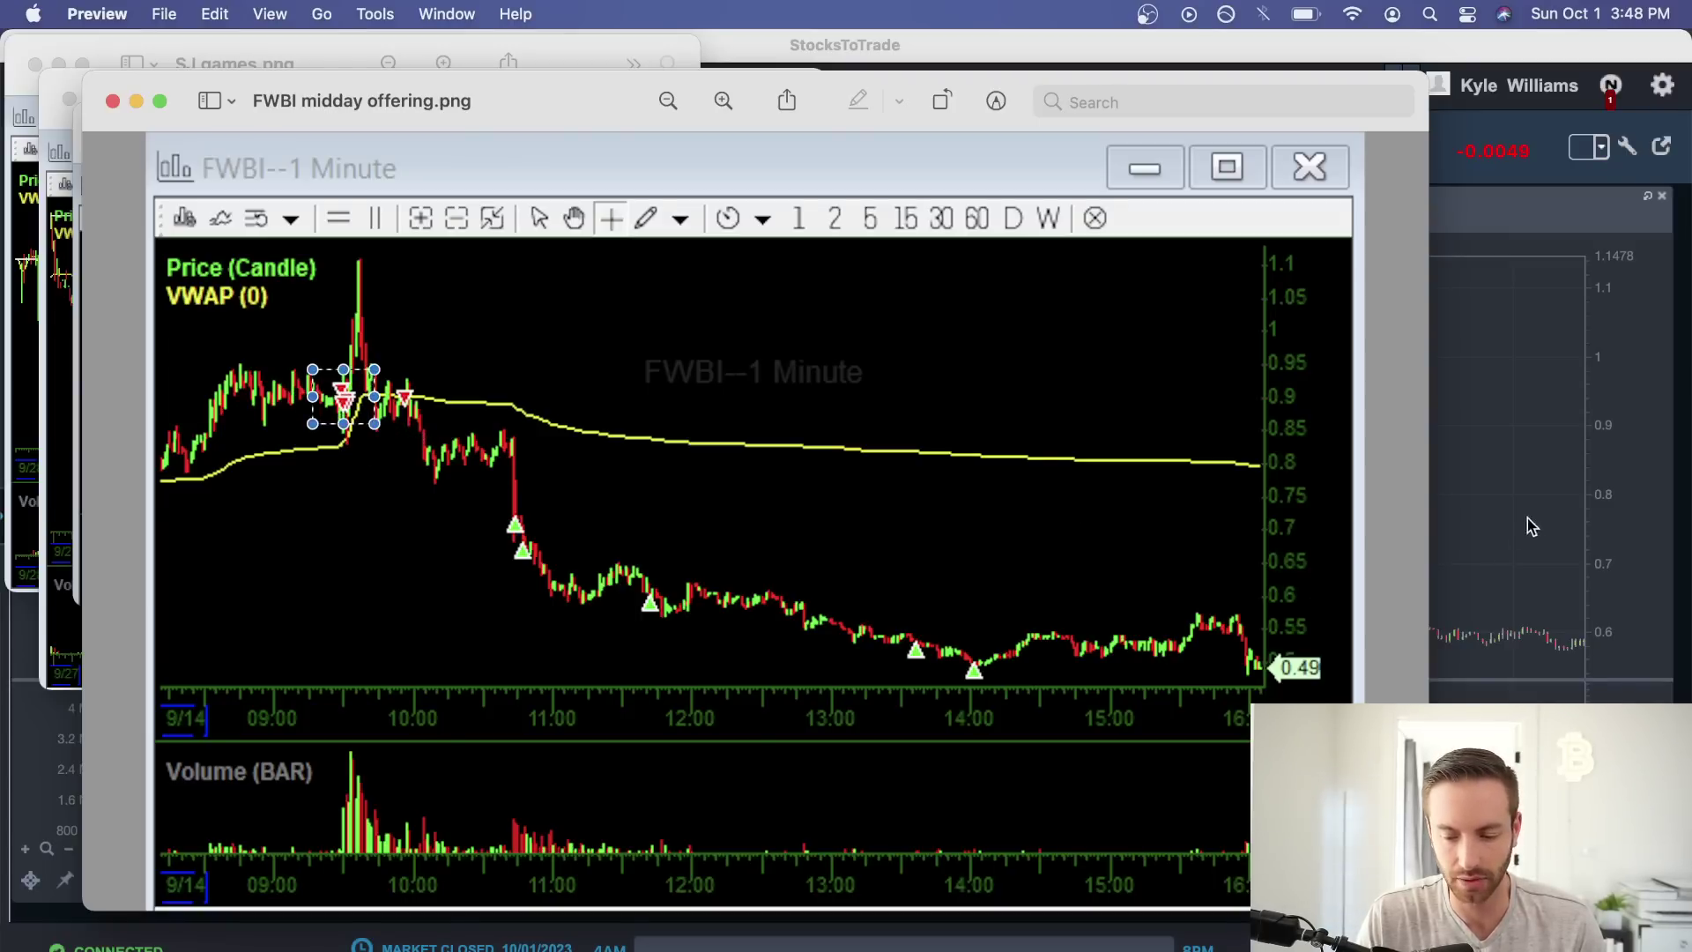
Switch to StocksToTrade to zoom in on FWBI's September 14 open, and return to Preview to reframe and deselect the opening entries.
{"action": "left_click", "coordinate": [1527, 518]}
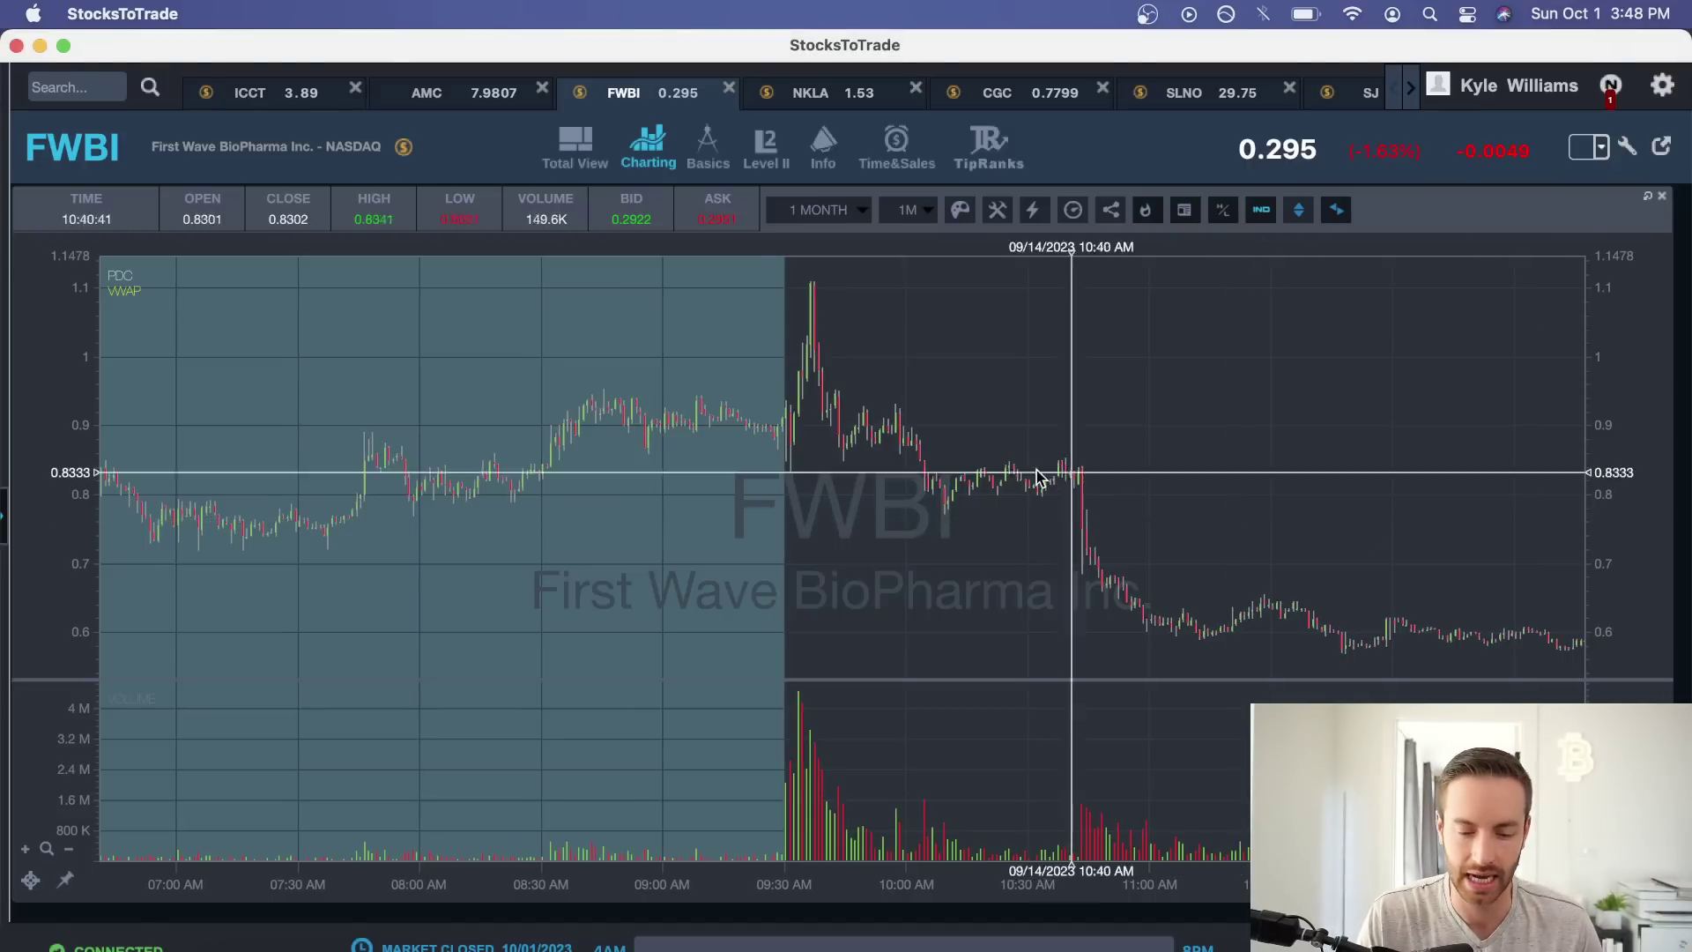
{"action": "scroll", "coordinate": [907, 478], "scroll_direction": "up", "scroll_amount": 3}
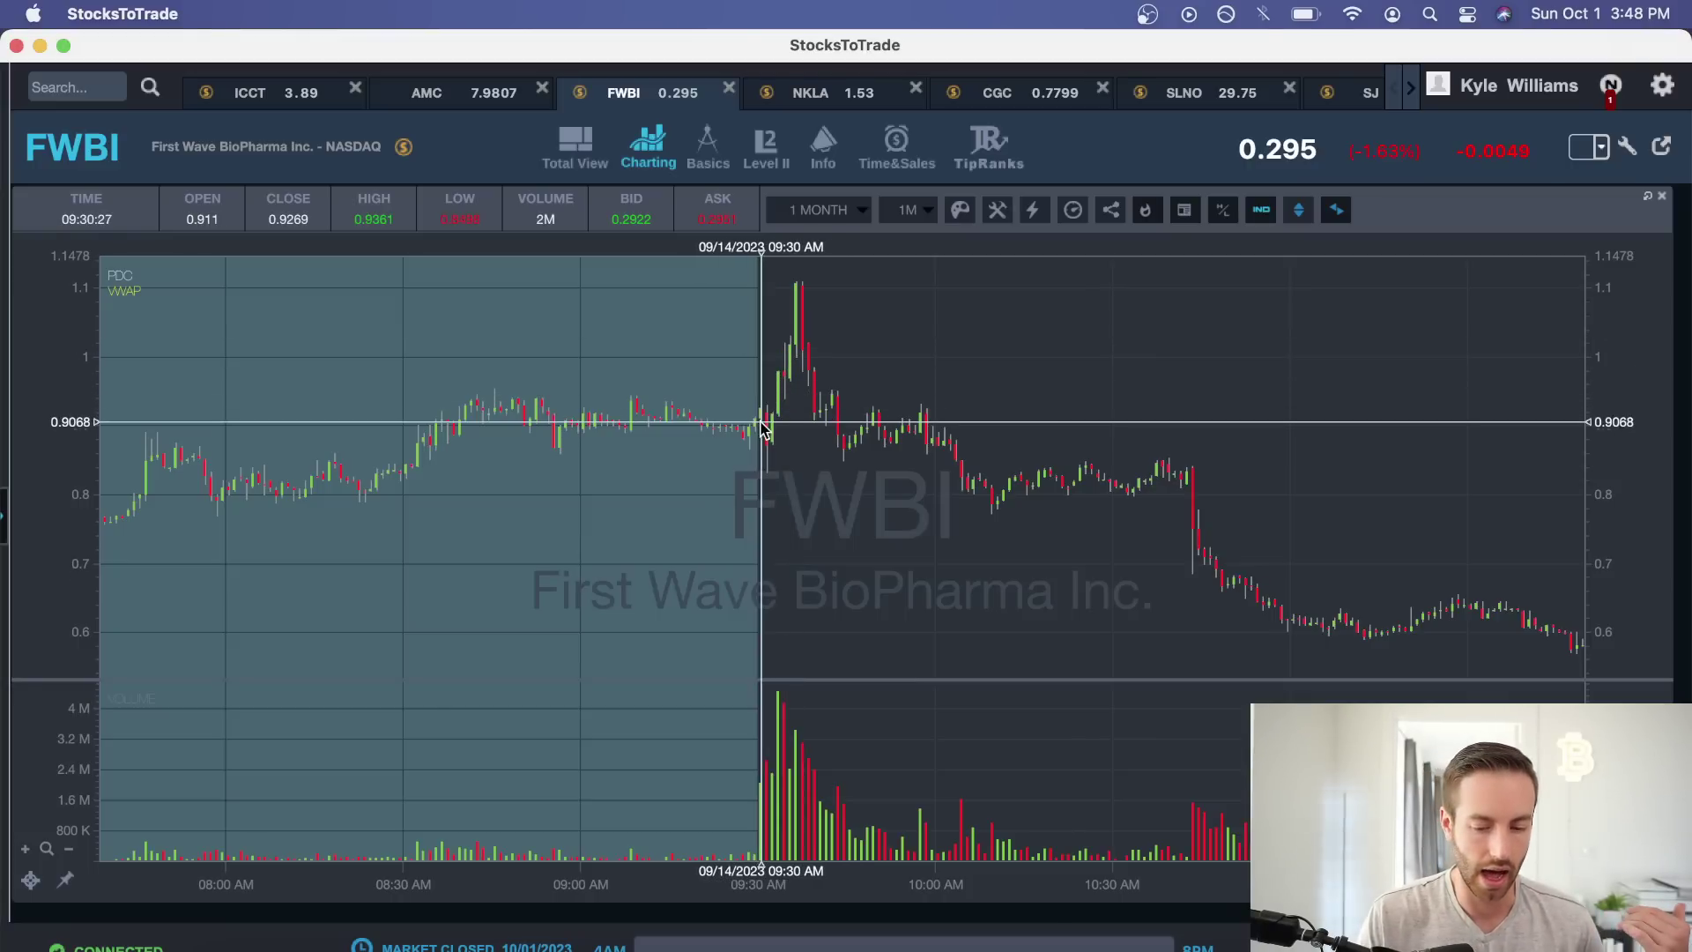
{"action": "key", "text": "super+Tab"}
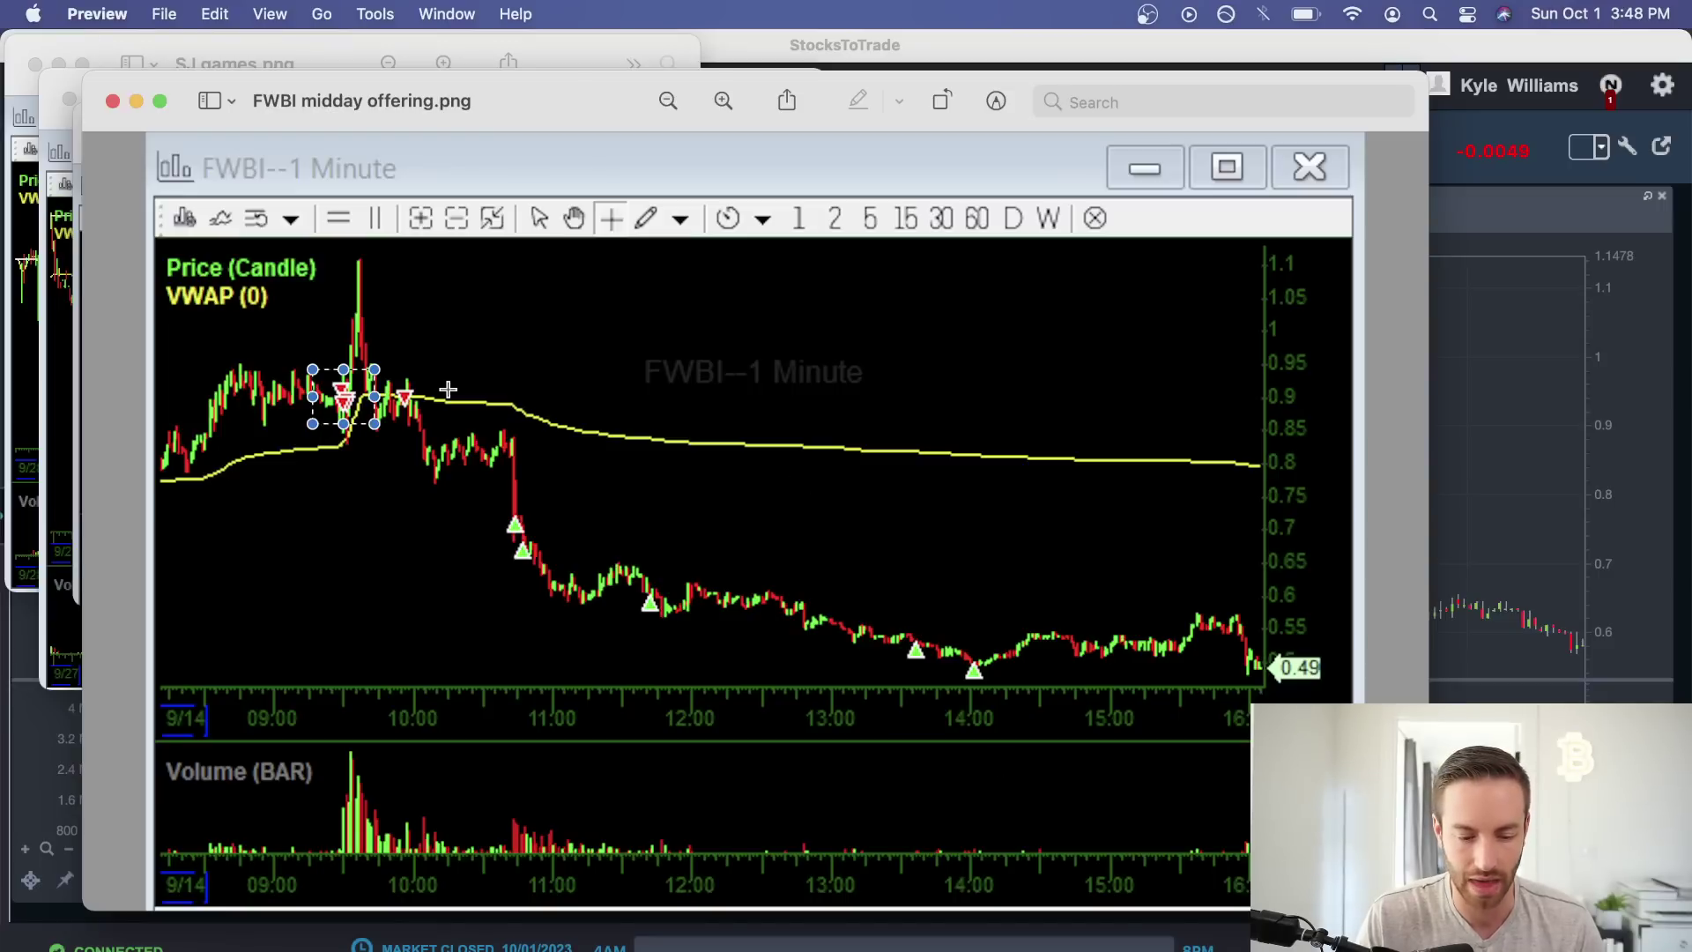
{"action": "left_click_drag", "start_coordinate": [375, 424], "coordinate": [363, 418]}
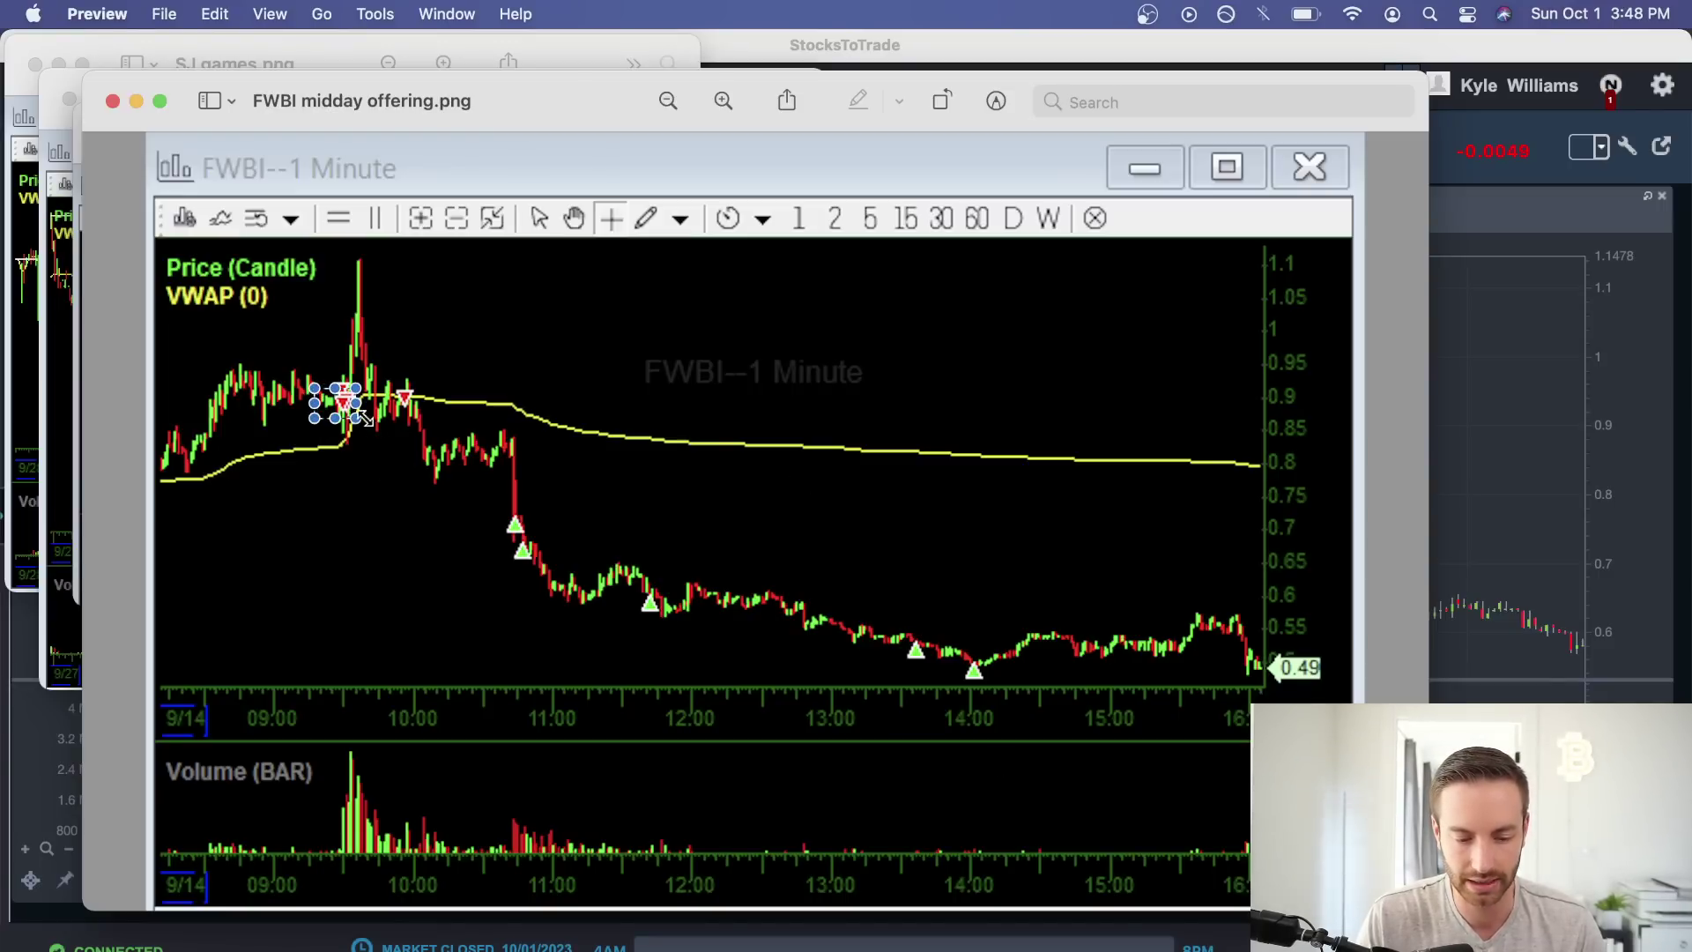
{"action": "left_click", "coordinate": [415, 449]}
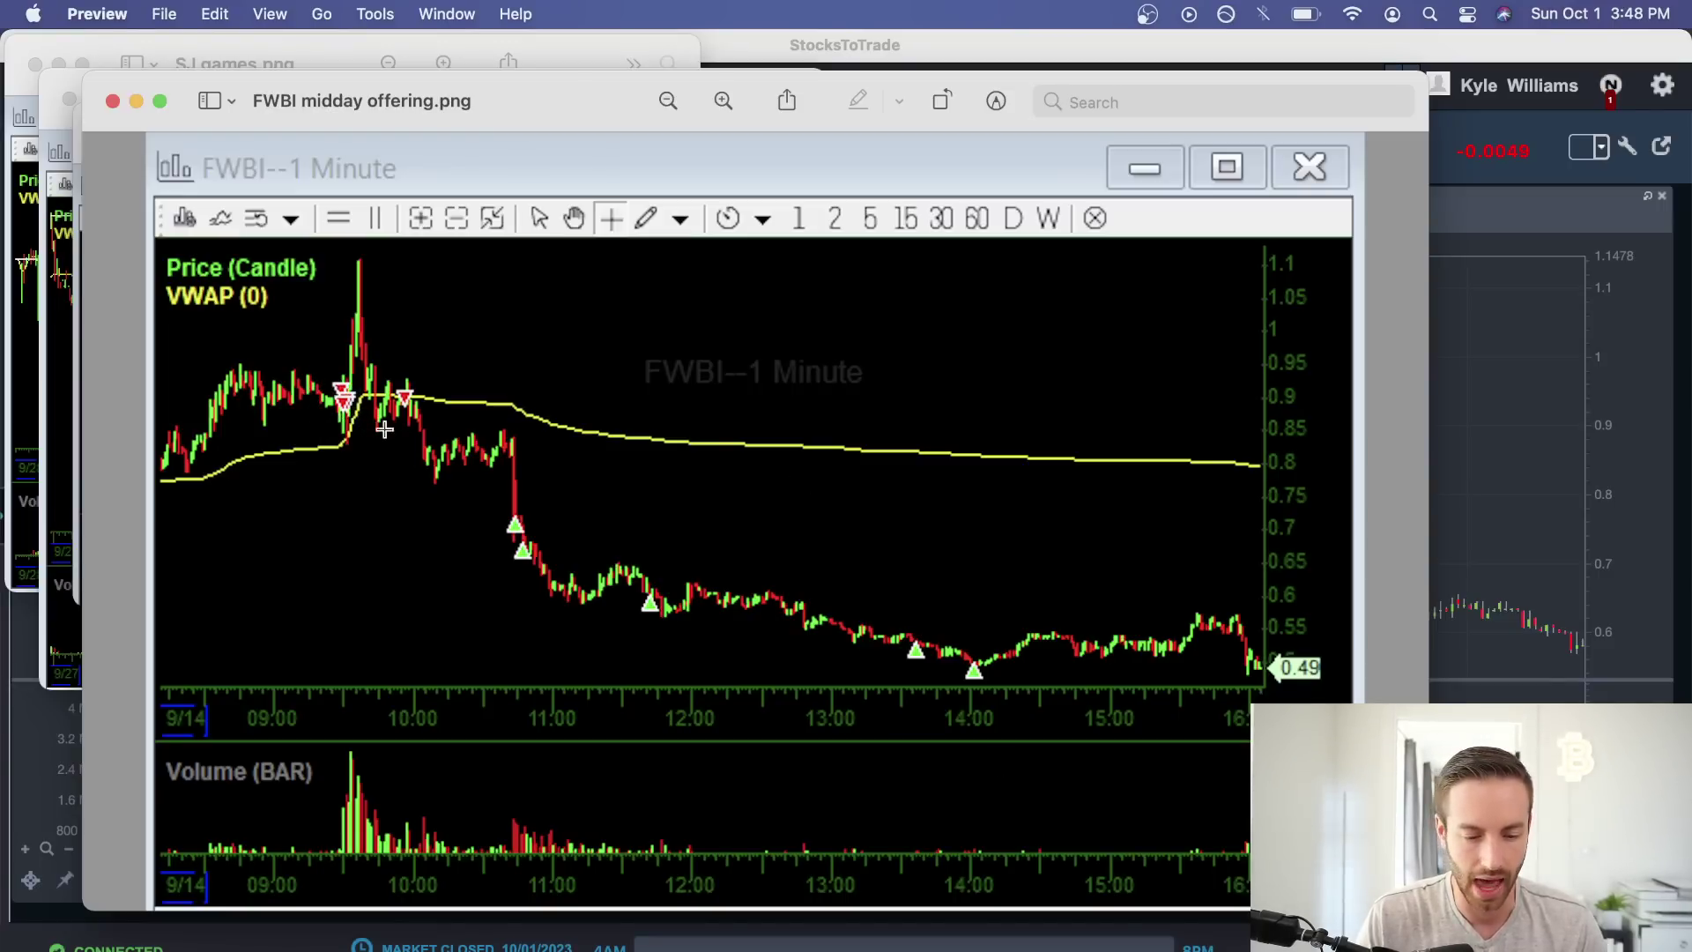
Examine FWBI's September 14 opening spike on the StocksToTrade chart, comparing it with the Preview screenshot.
{"action": "left_click", "coordinate": [1512, 356]}
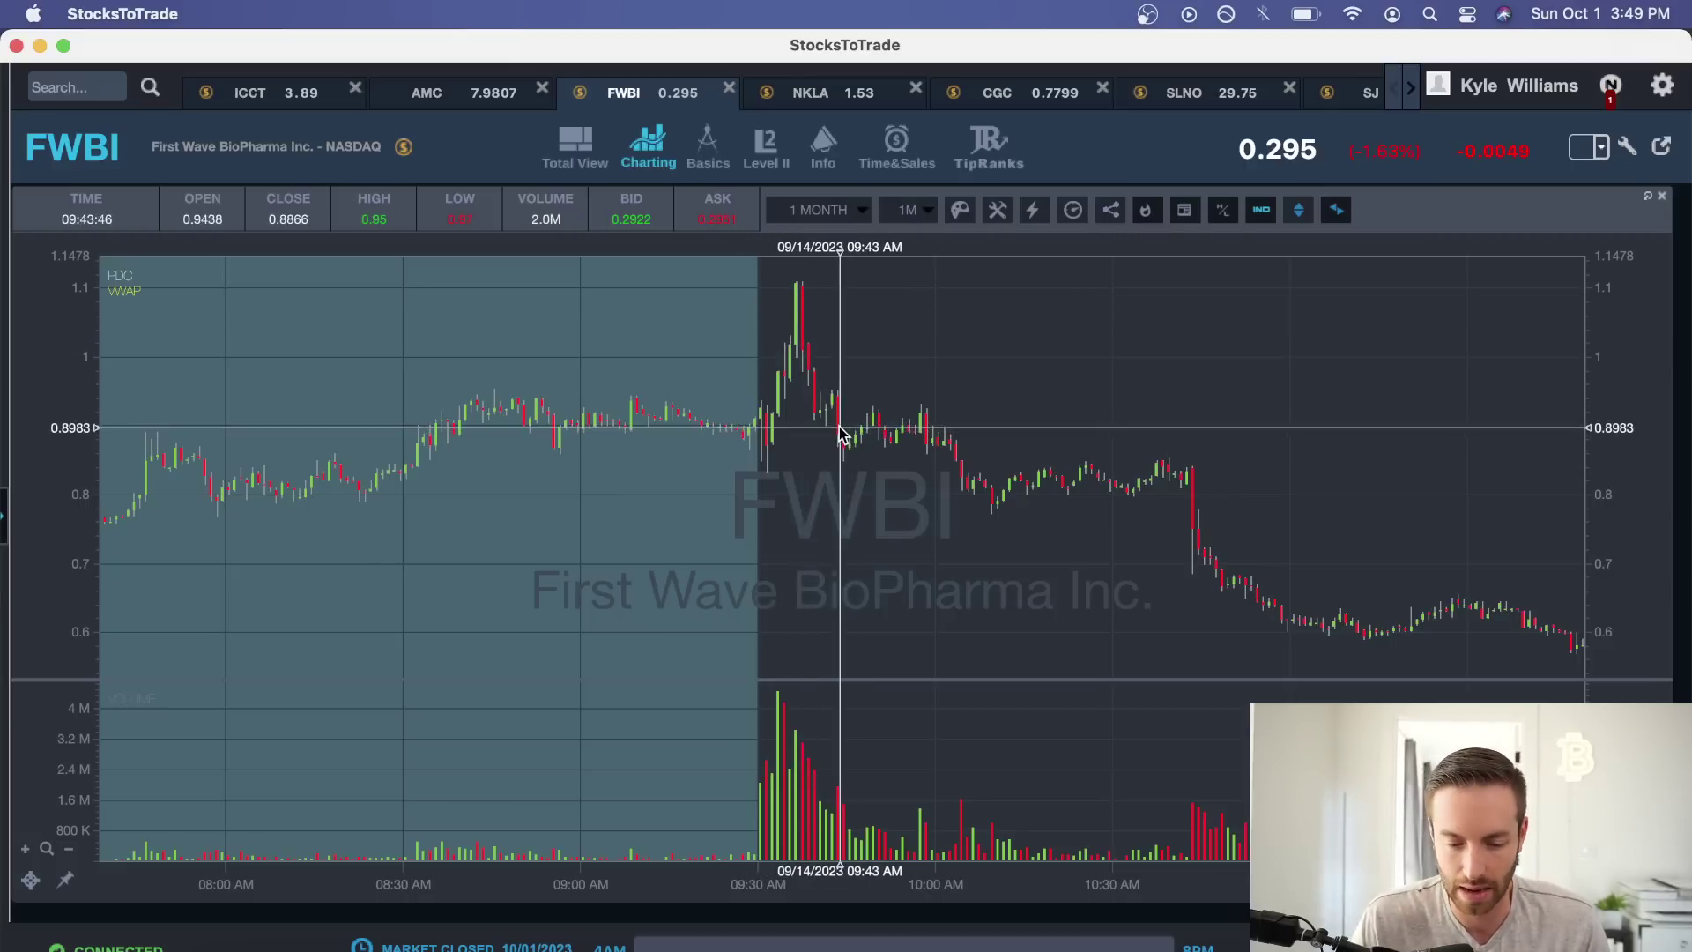
{"action": "key", "text": "super+Tab"}
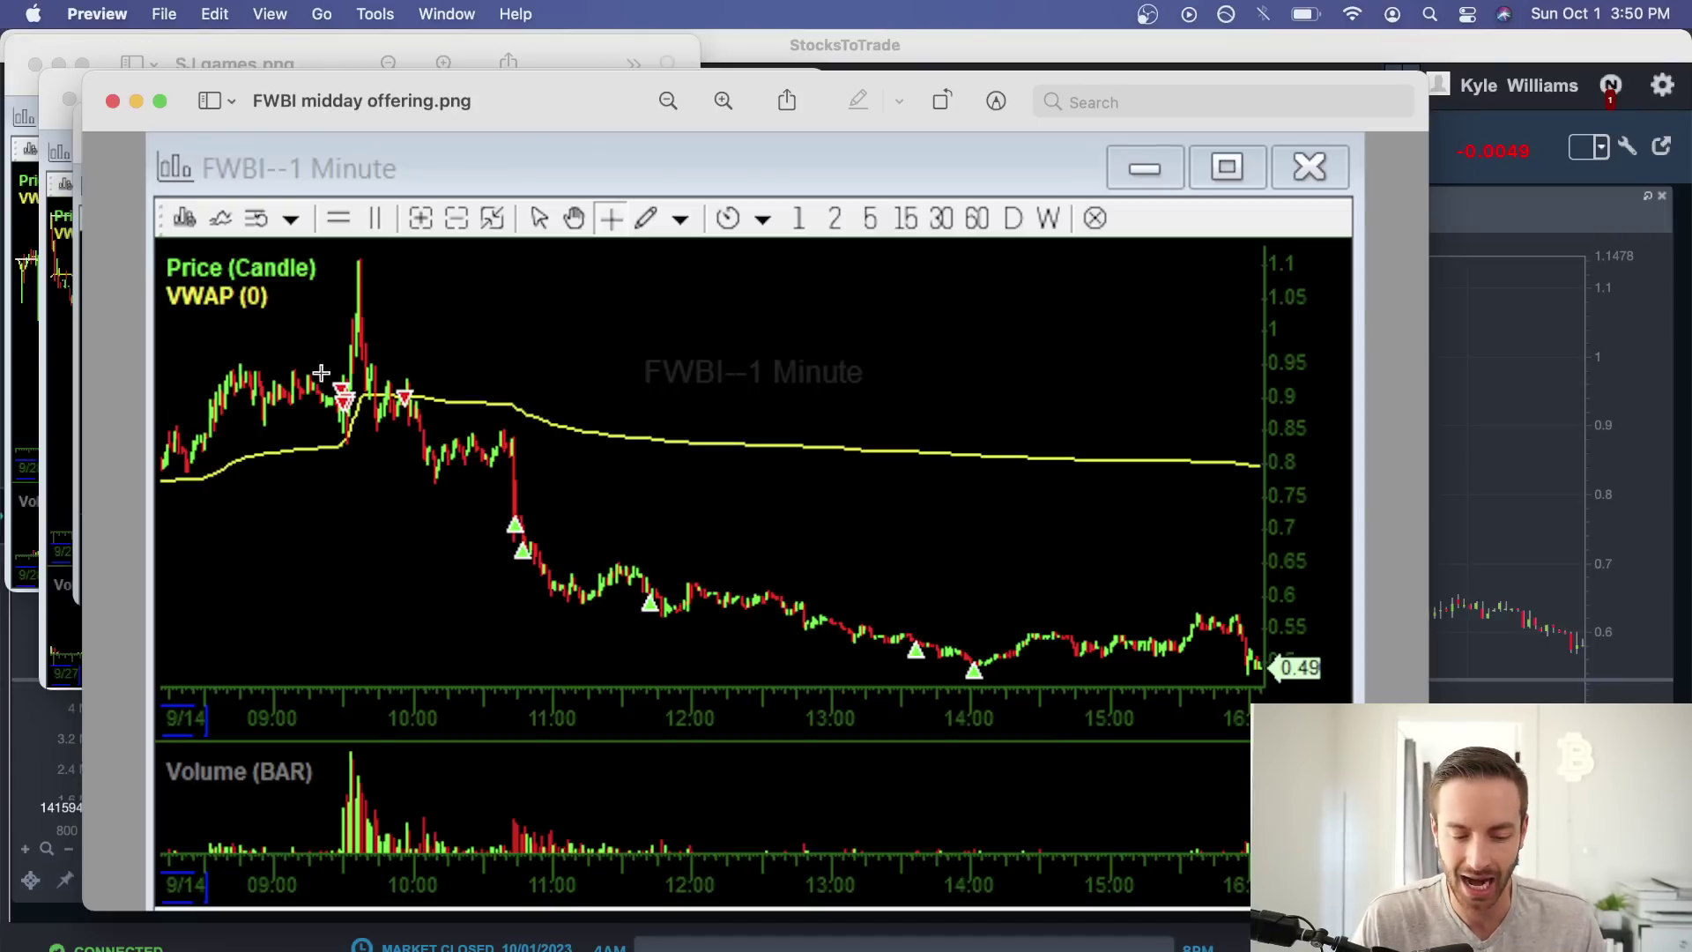
{"action": "left_click", "coordinate": [1567, 401]}
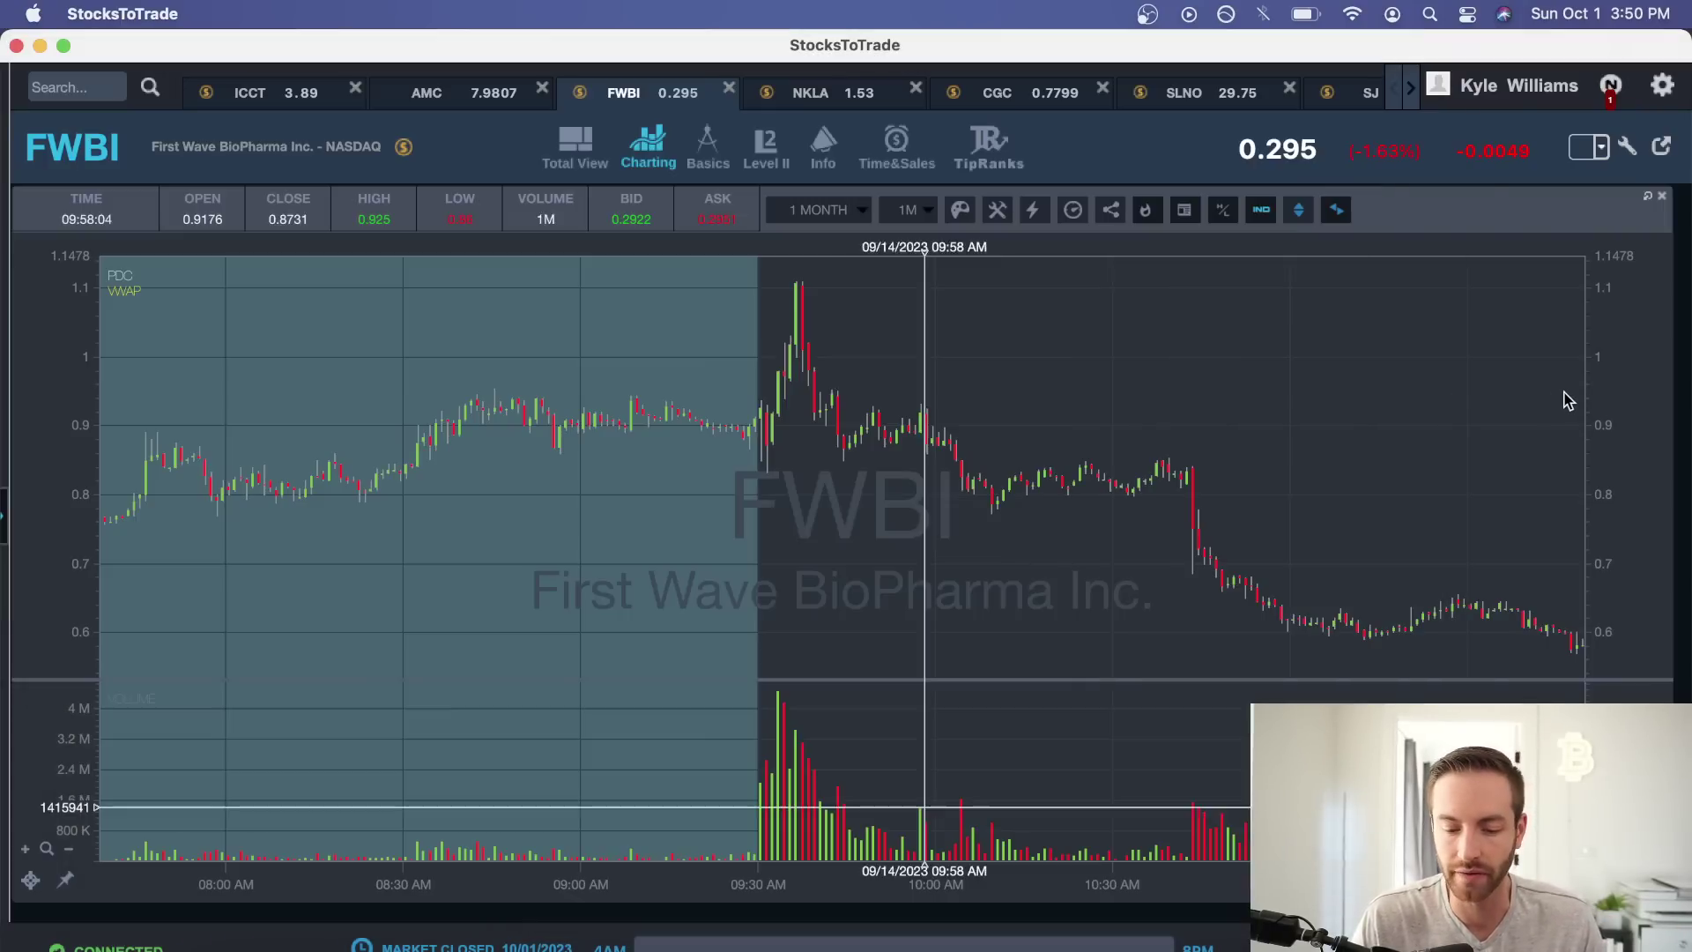
{"action": "scroll", "coordinate": [809, 341], "scroll_direction": "left", "scroll_amount": 1}
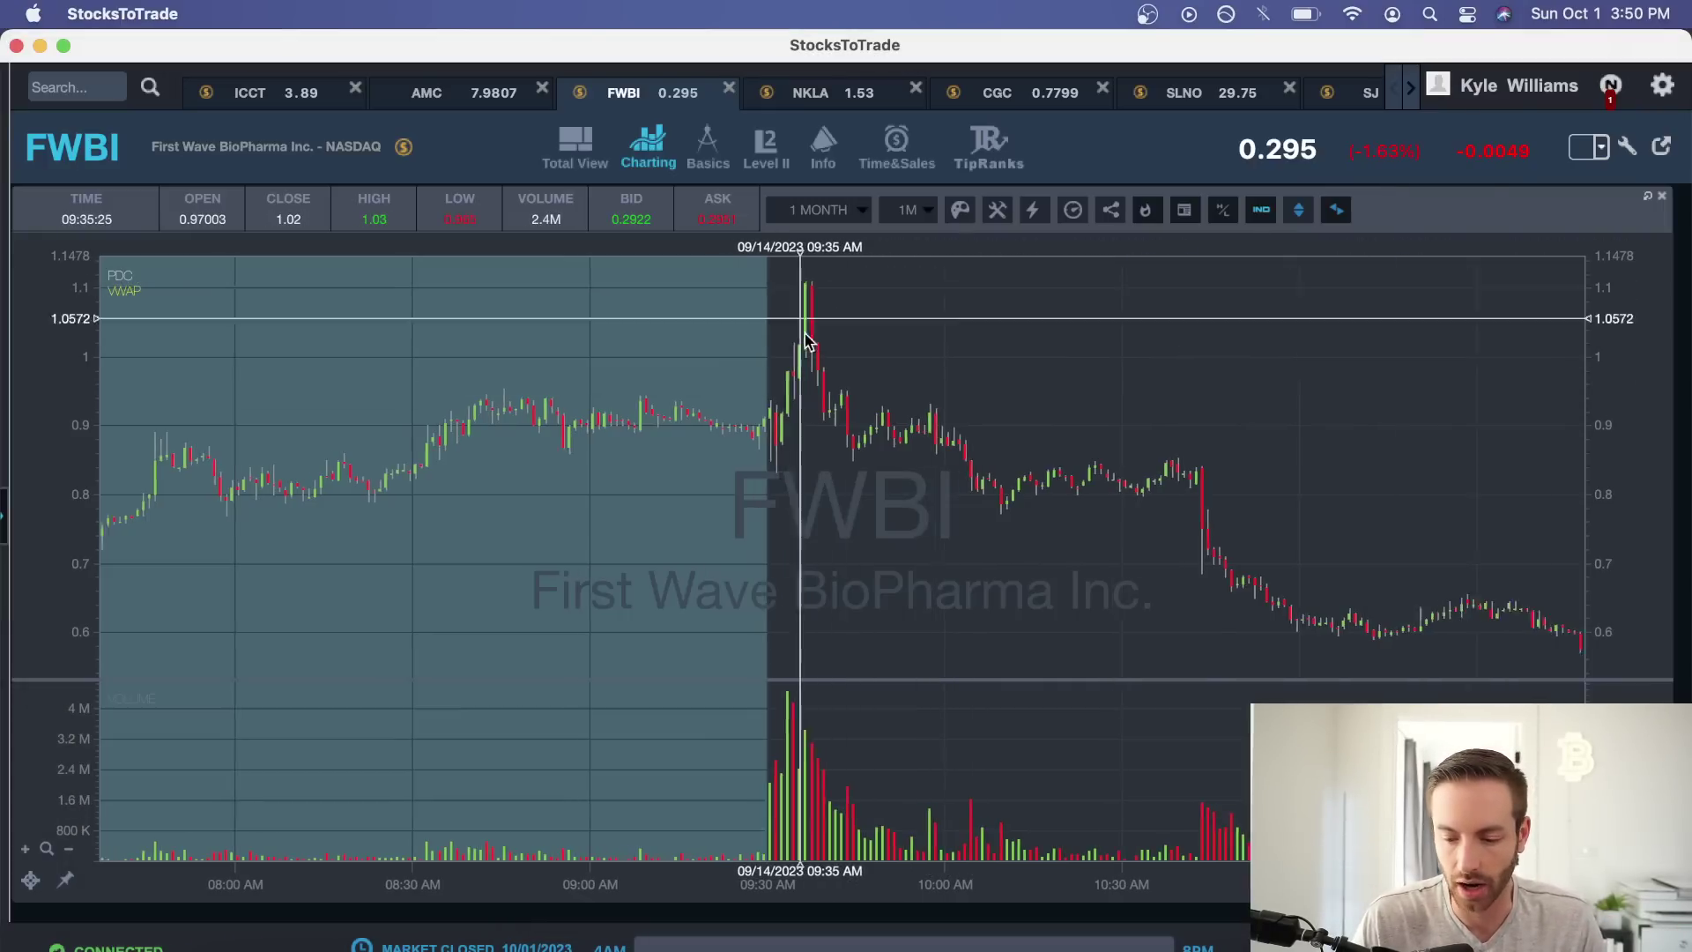
{"action": "scroll", "coordinate": [808, 341], "scroll_direction": "left", "scroll_amount": 1}
{"action": "scroll", "coordinate": [802, 340], "scroll_direction": "right", "scroll_amount": 3}
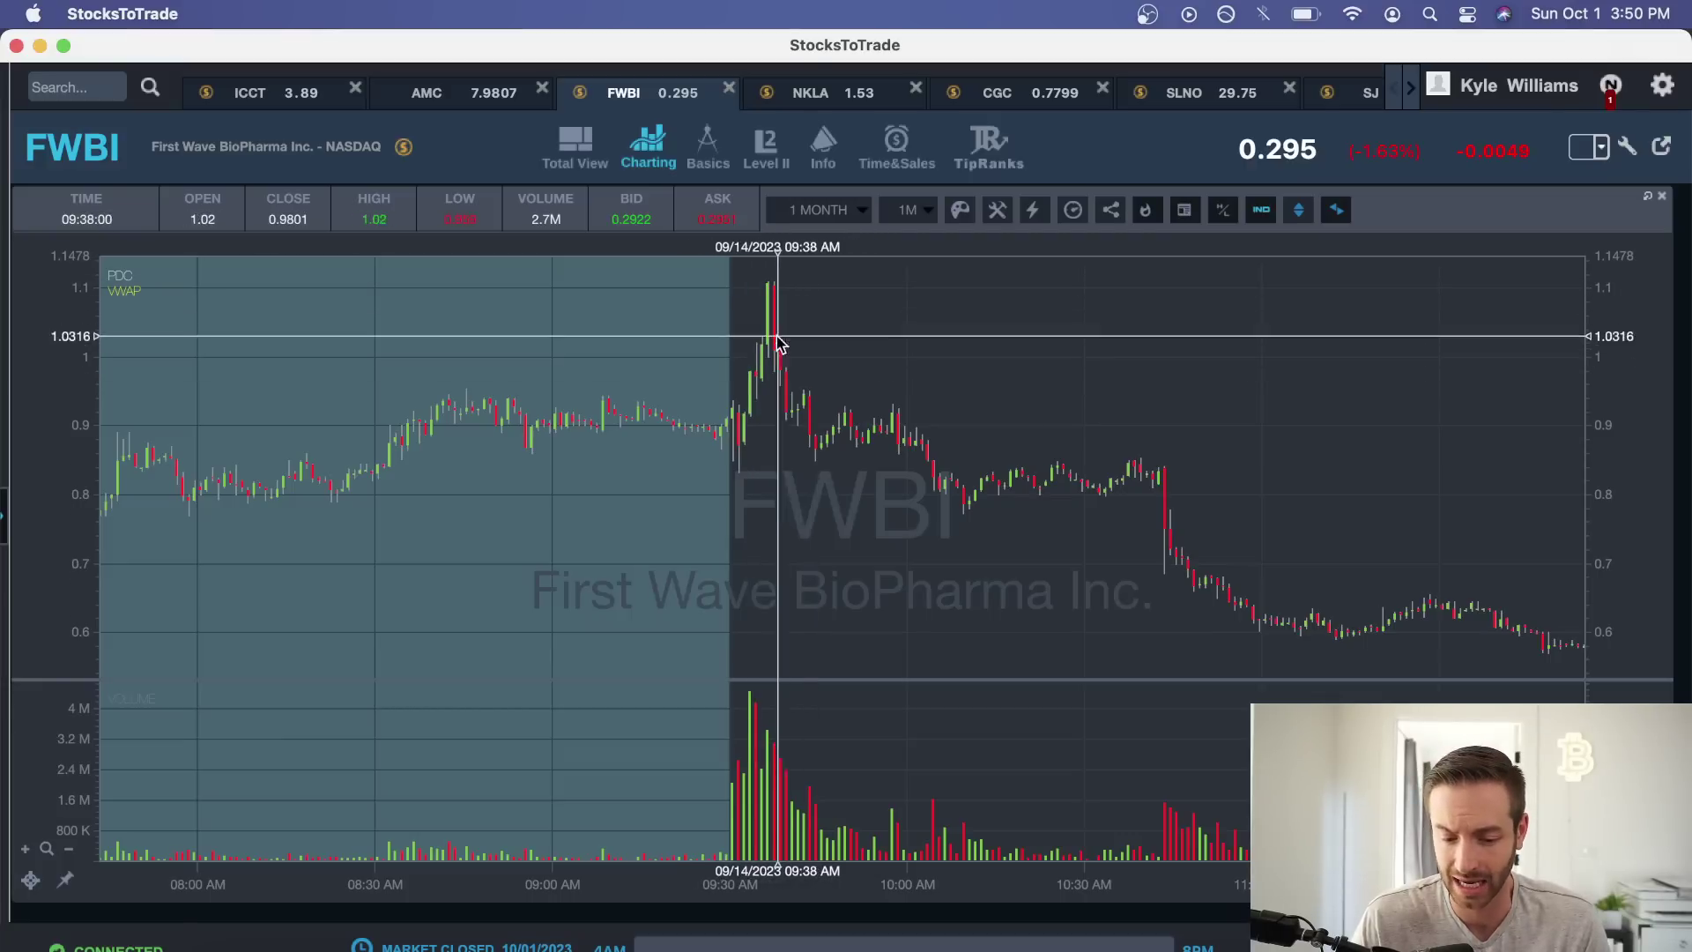
Switch to Preview and frame the opening short entries and the spike above them on the FWBI screenshot.
{"action": "key", "text": "super+Tab"}
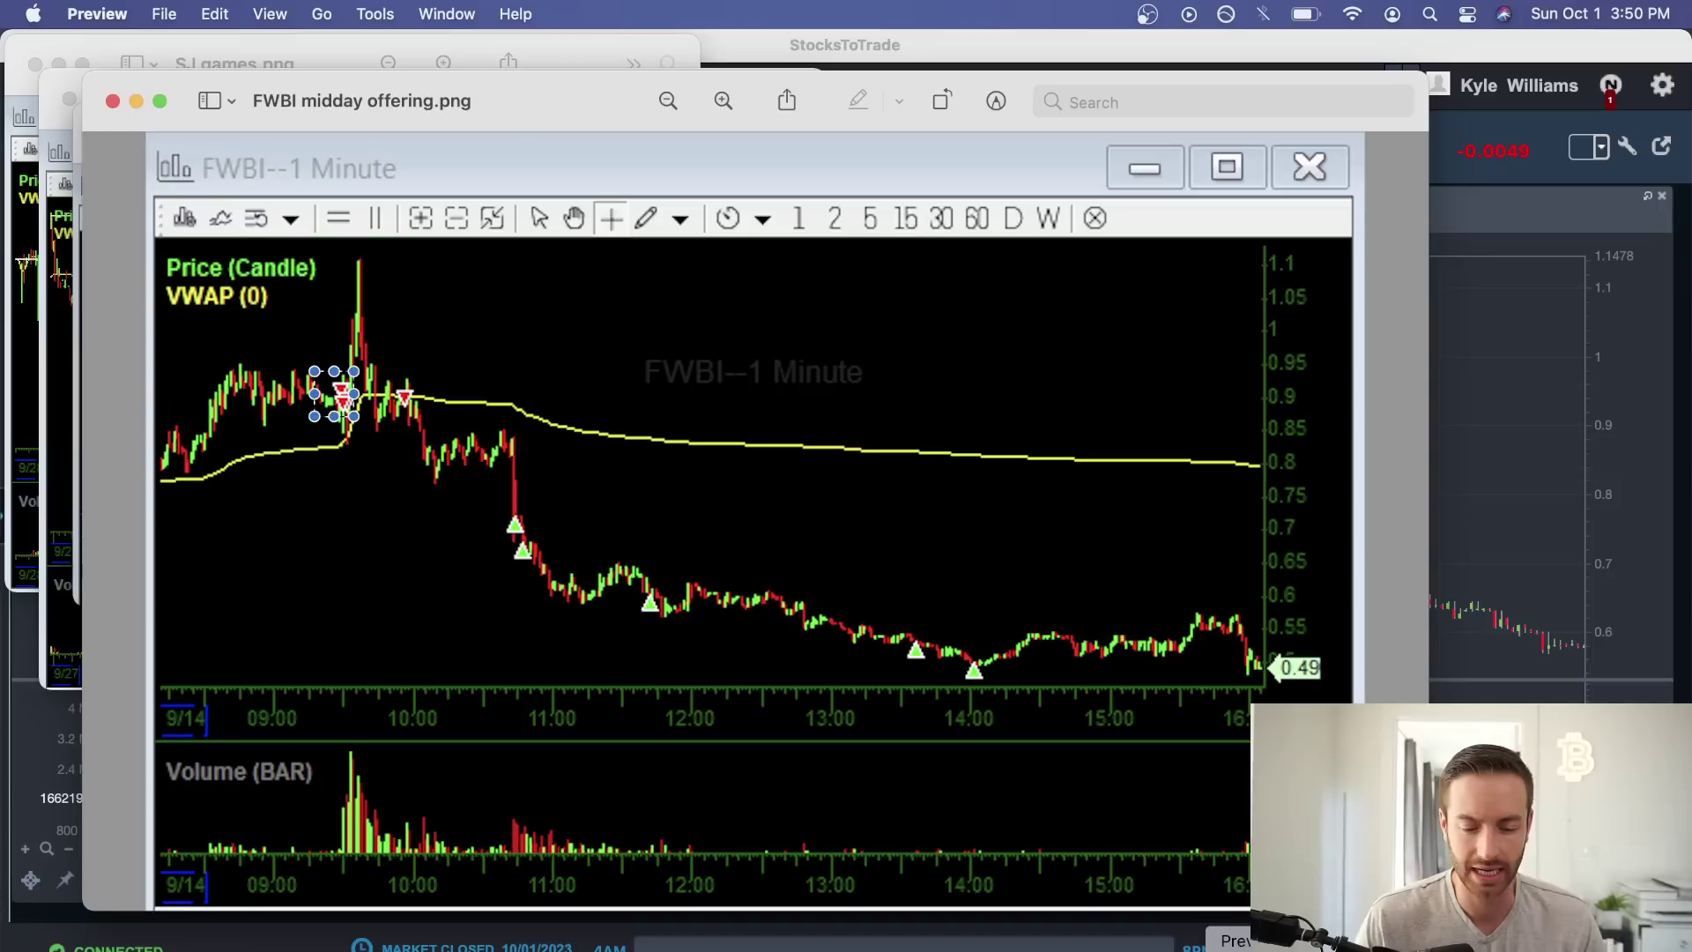
{"action": "left_click", "coordinate": [1015, 619]}
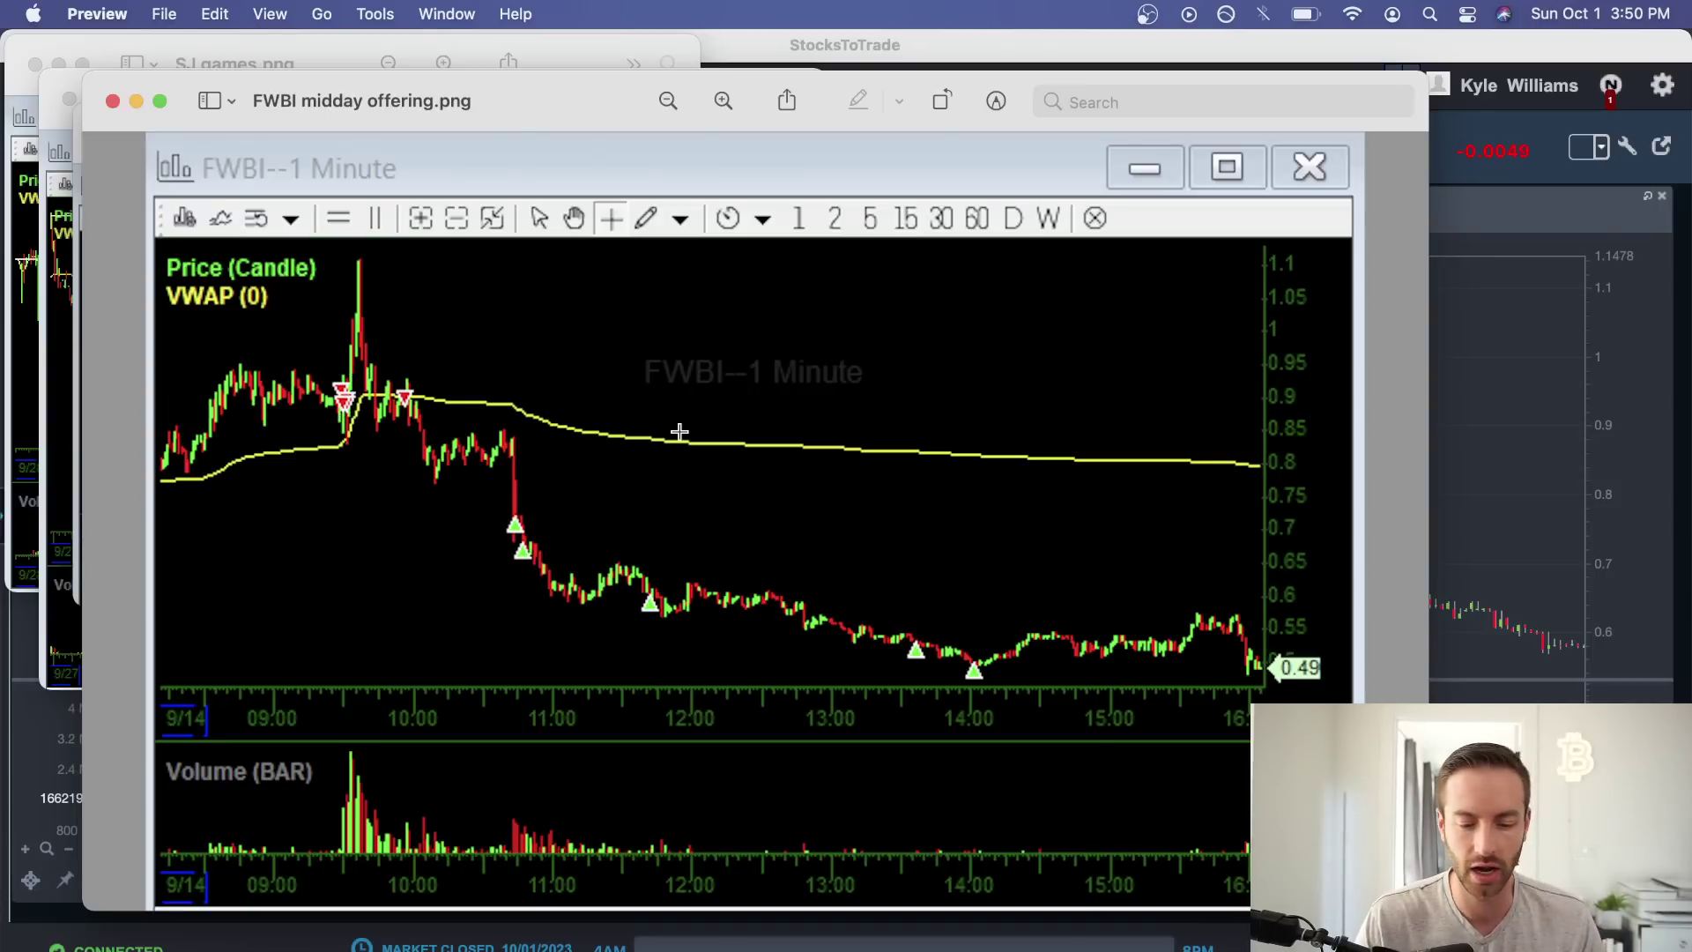
{"action": "mouse_move", "coordinate": [338, 277]}
{"action": "left_mouse_down"}
{"action": "mouse_move", "coordinate": [377, 266]}
{"action": "mouse_move", "coordinate": [361, 418]}
{"action": "left_mouse_up"}
{"action": "left_click", "coordinate": [401, 347]}
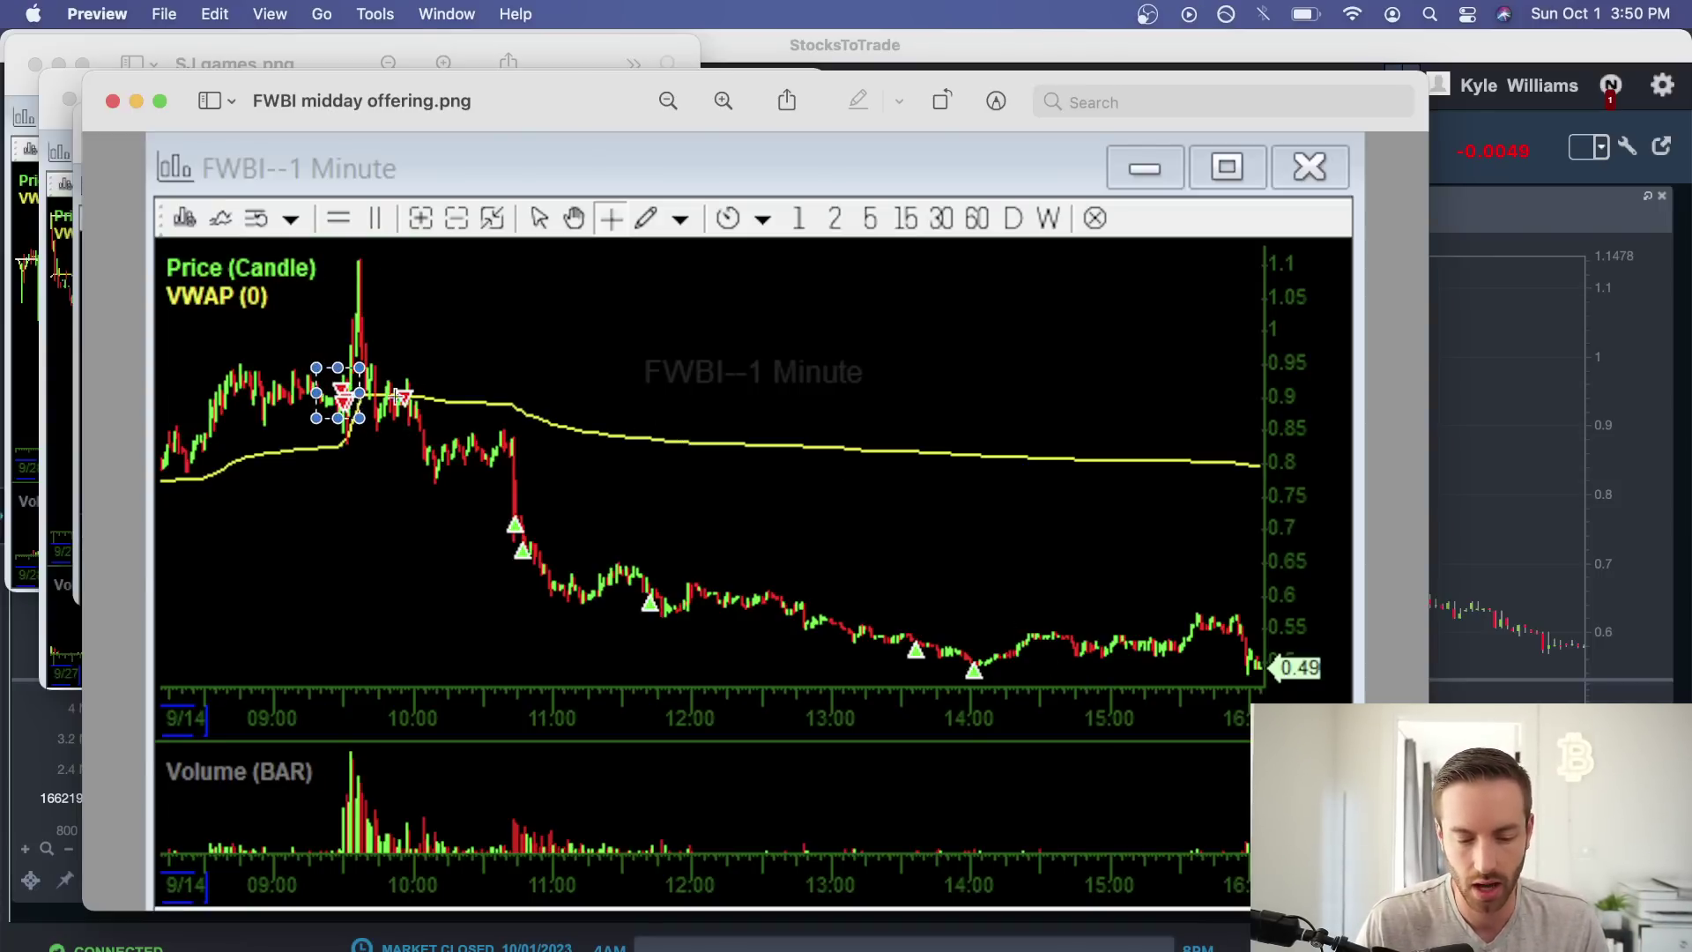
{"action": "left_click_drag", "start_coordinate": [331, 253], "coordinate": [408, 332]}
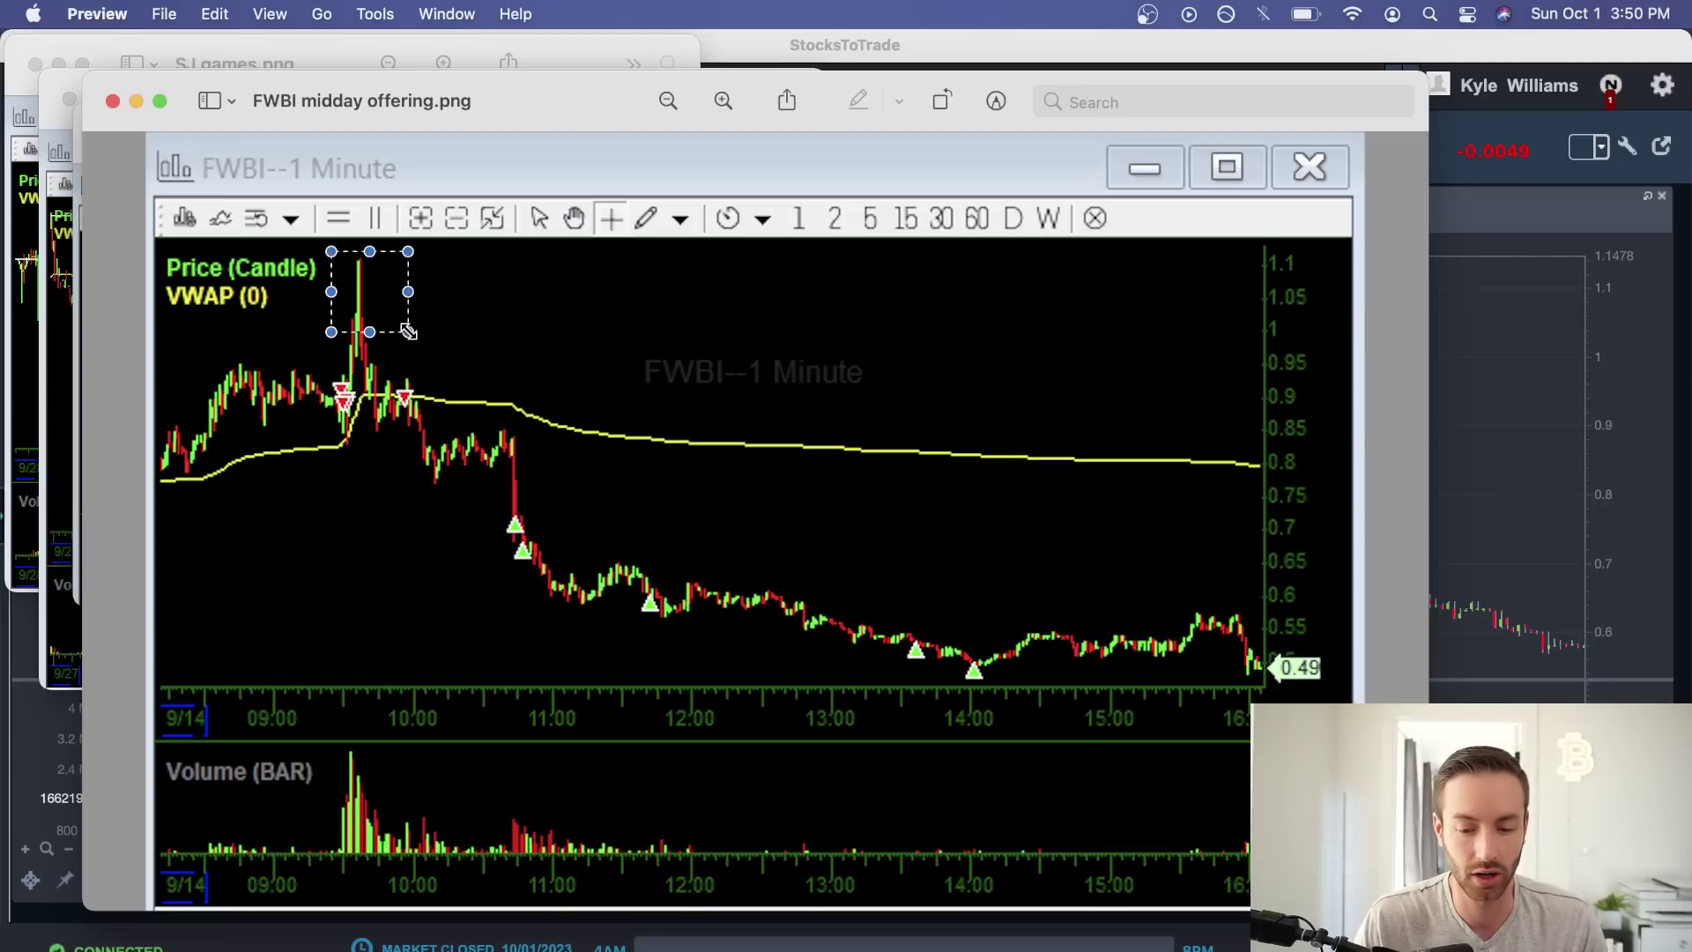
Examine FWBI's 10:44 AM drop in StocksToTrade, and return to Preview to frame the candles just after the open.
{"action": "left_click", "coordinate": [1478, 228]}
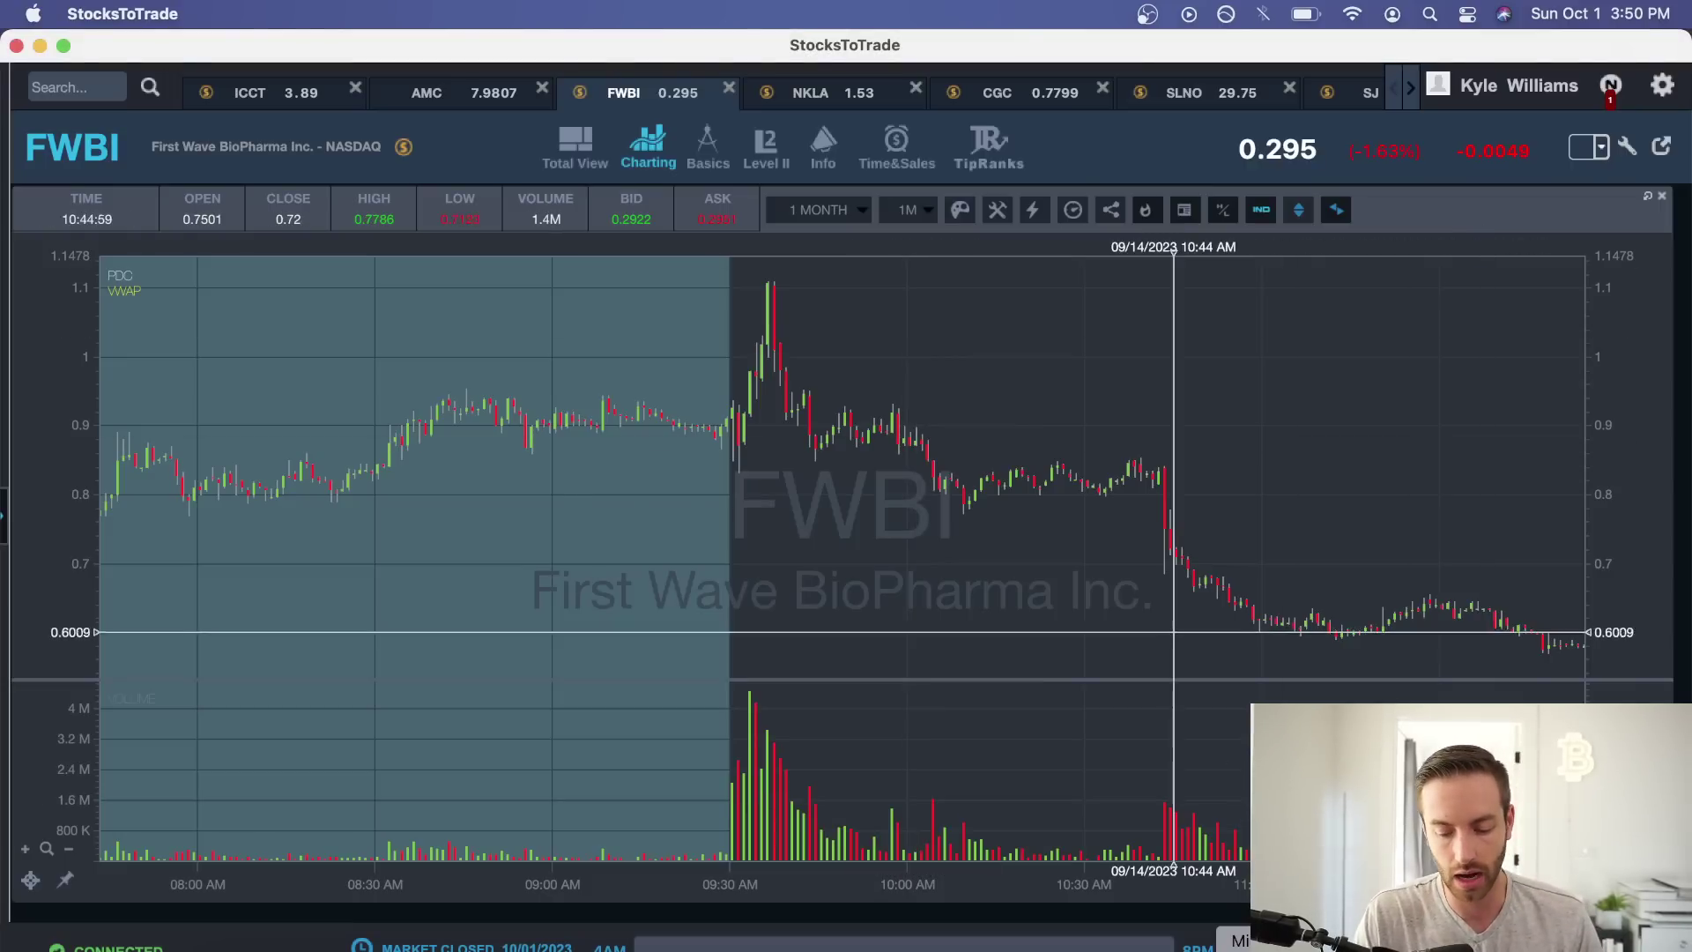
{"action": "key", "text": "super+Tab"}
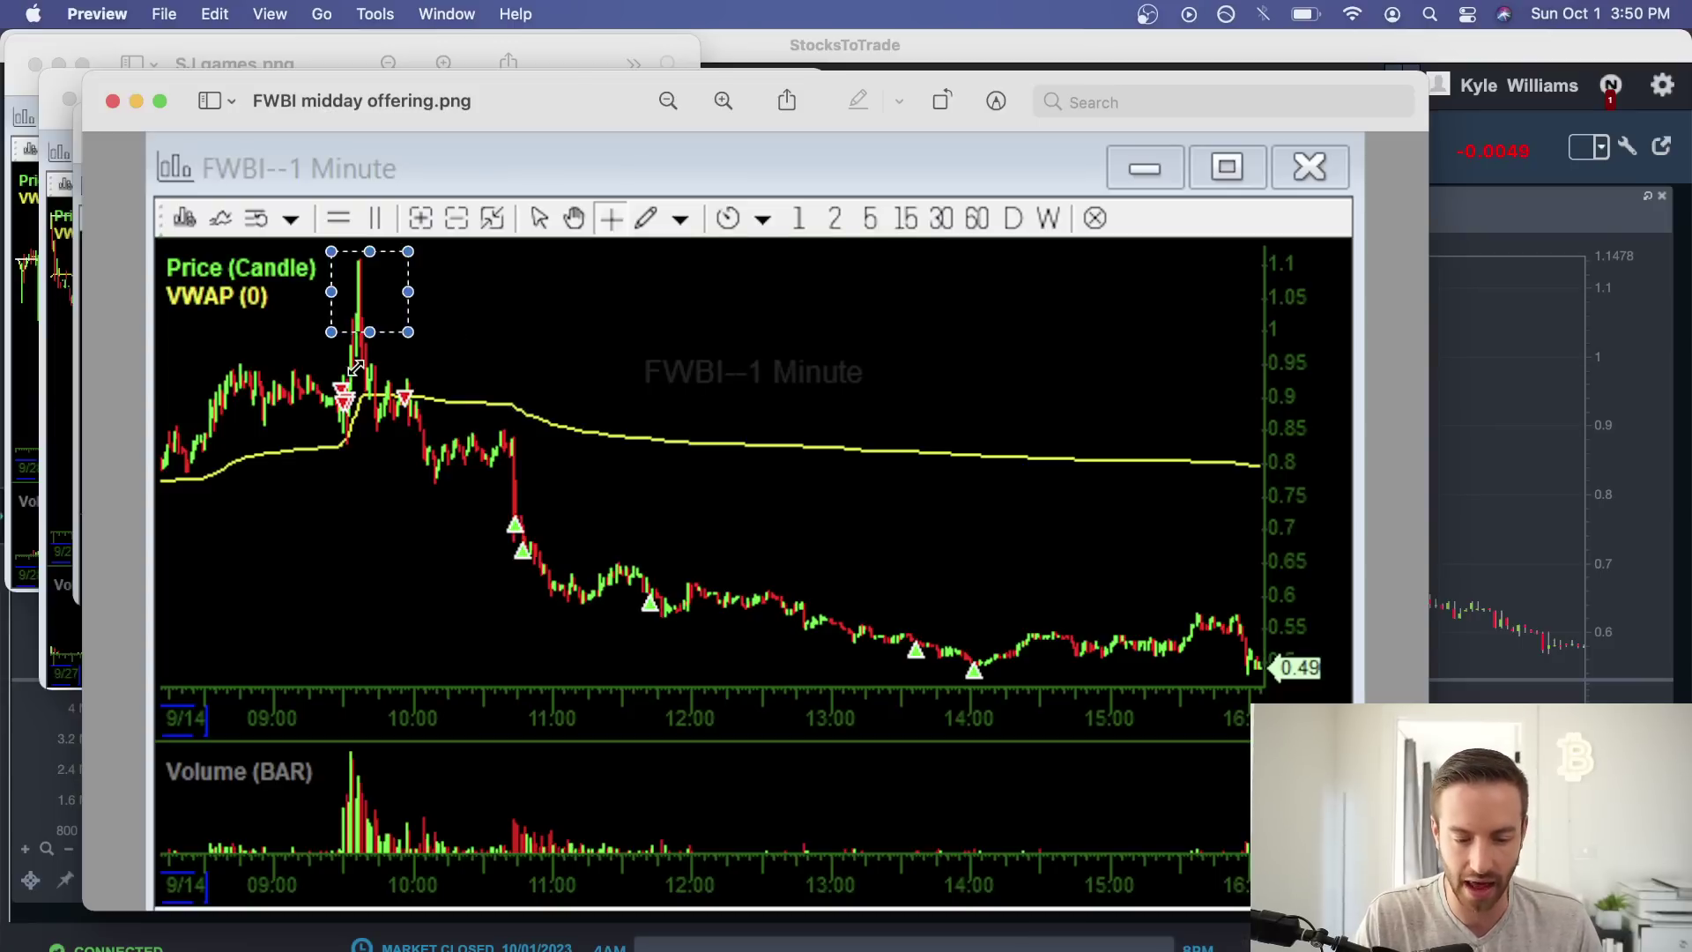
{"action": "left_click_drag", "start_coordinate": [346, 366], "coordinate": [442, 393]}
{"action": "left_click", "coordinate": [380, 342]}
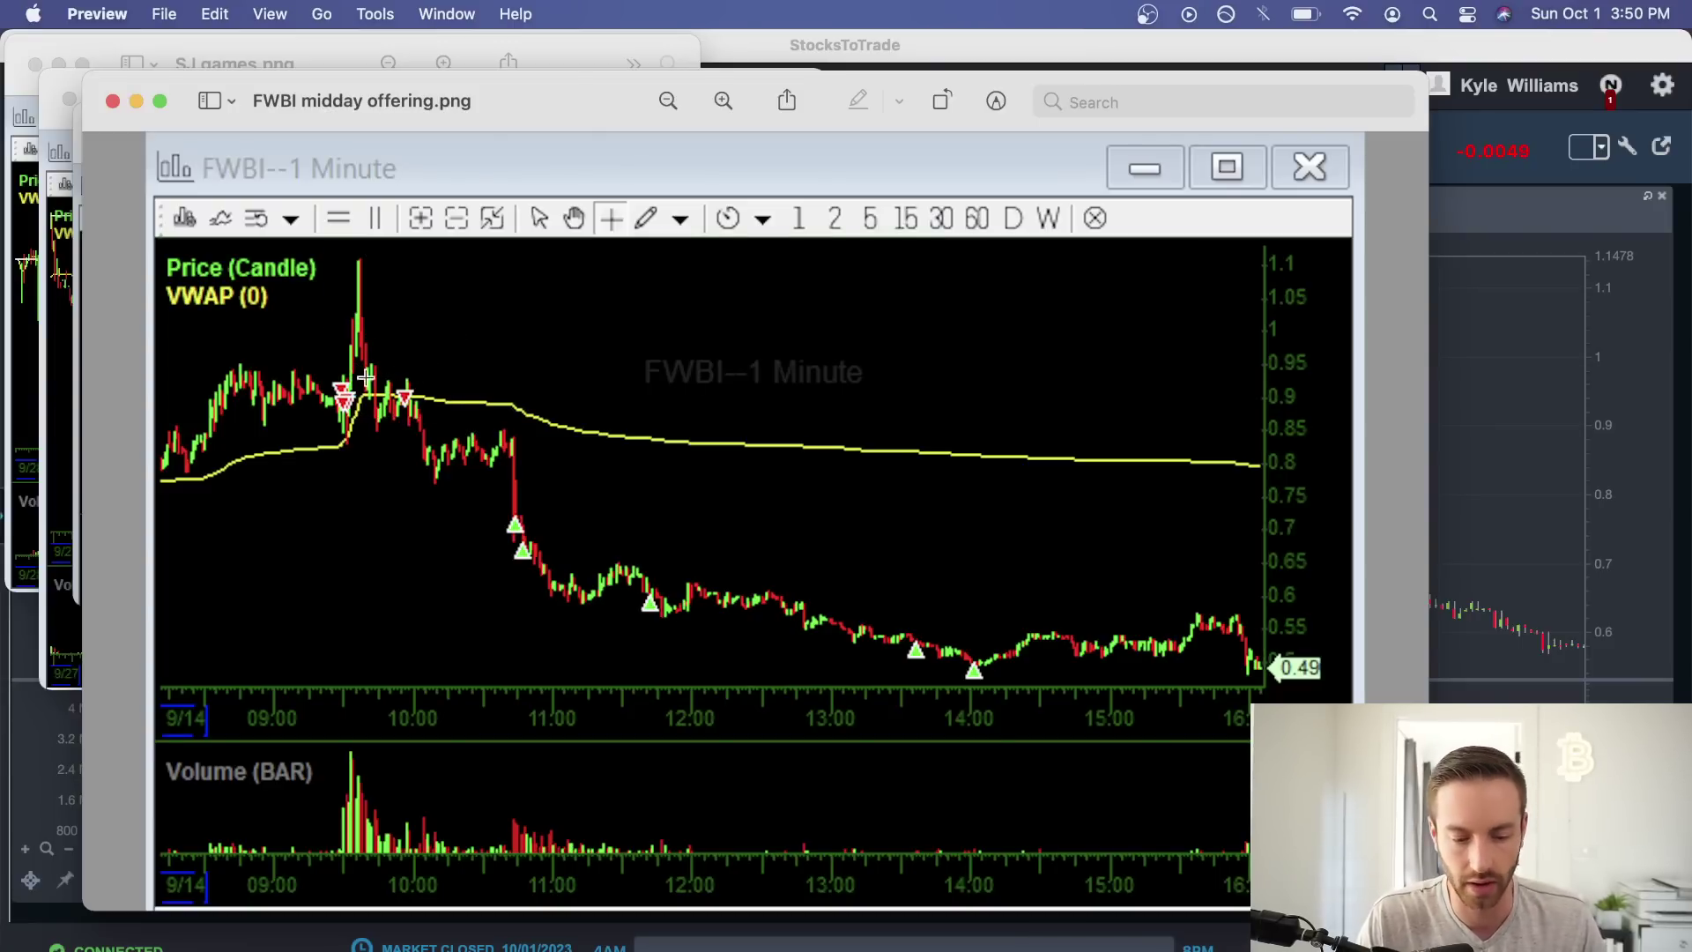
Revisit the StocksToTrade chart, and in Preview frame FWBI's short entry near 10:00 and the sharp drop before 11:00.
{"action": "key", "text": "super+Tab"}
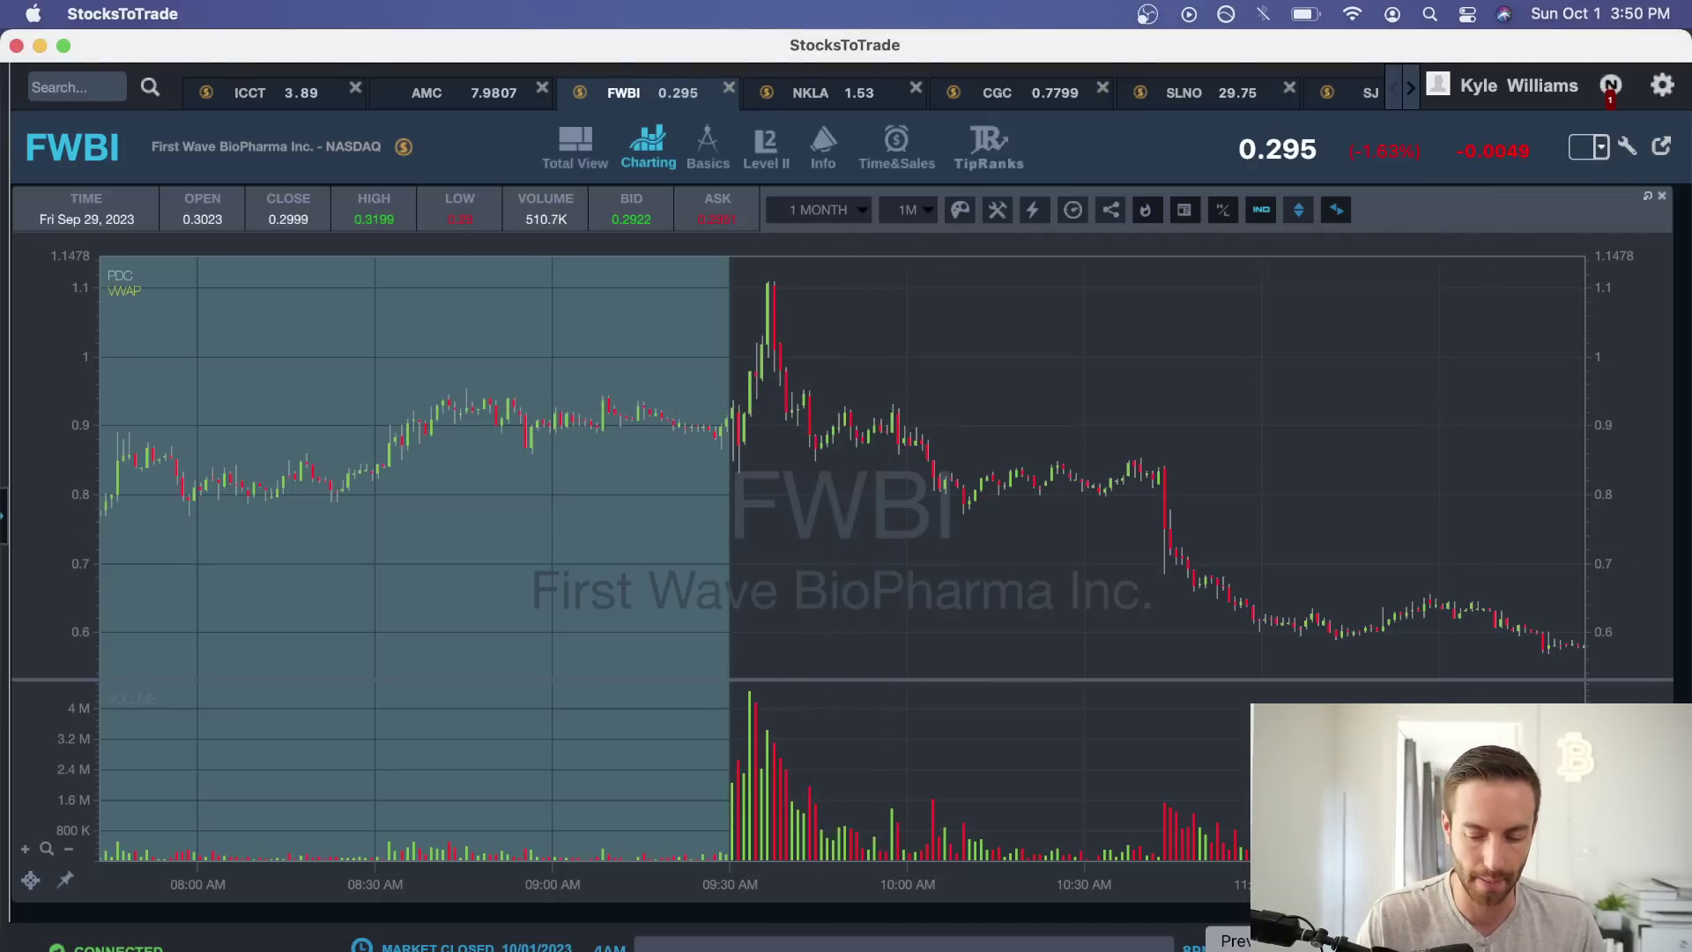
{"action": "left_click", "coordinate": [1247, 947]}
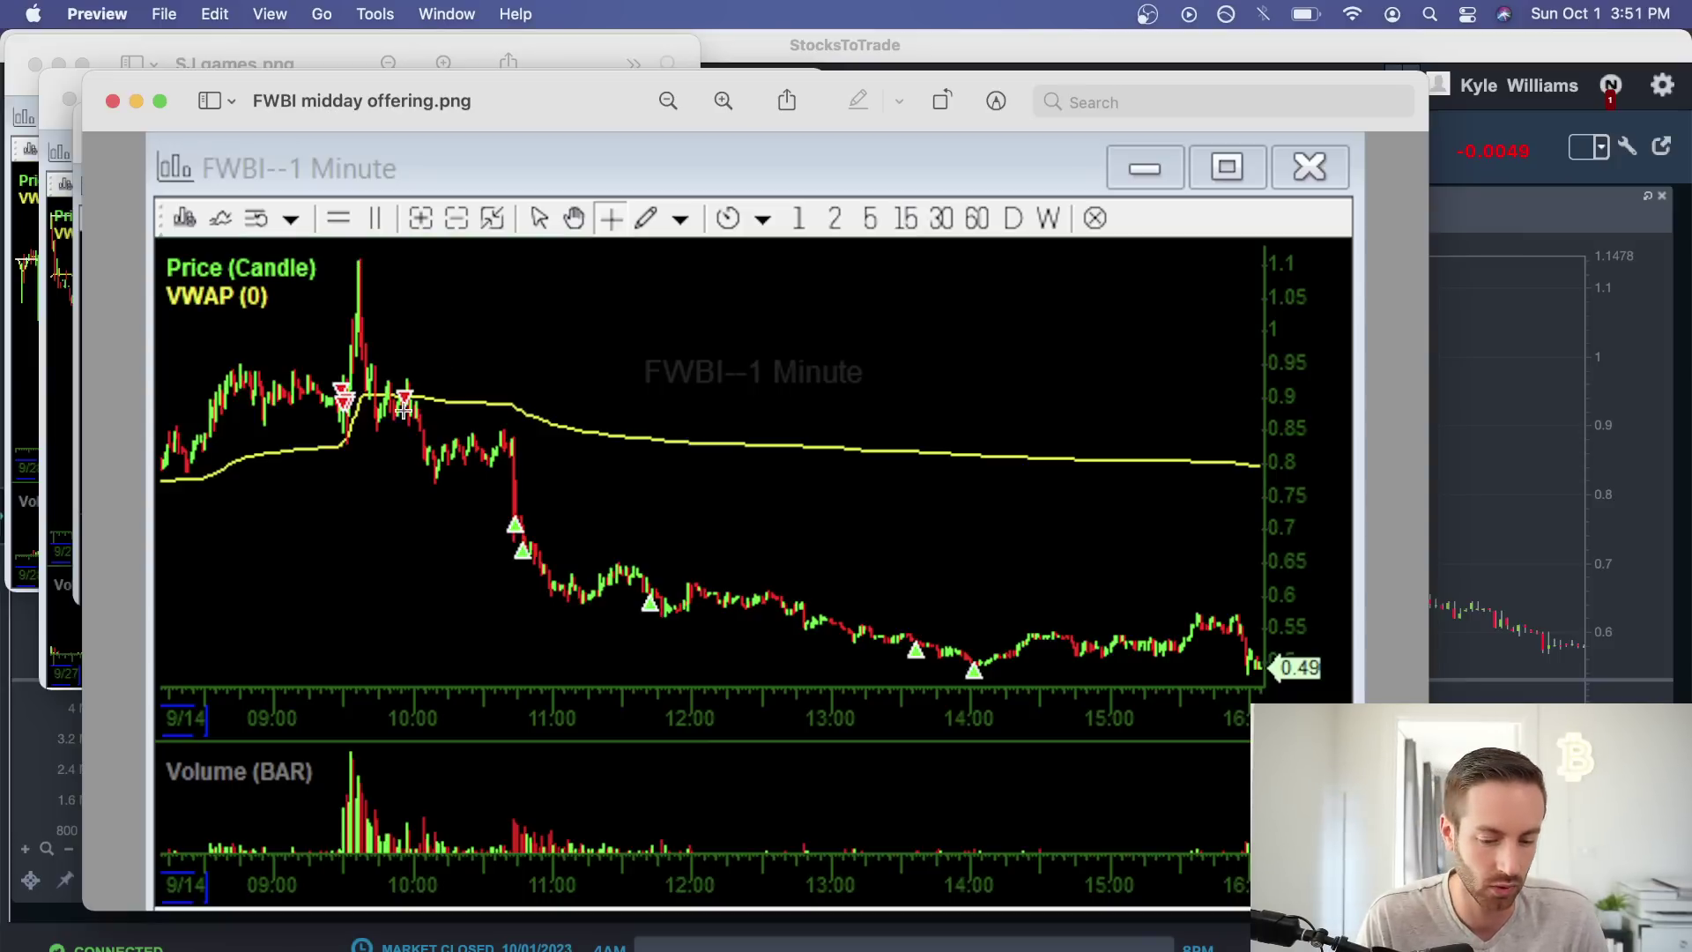
{"action": "left_click_drag", "start_coordinate": [381, 378], "coordinate": [463, 441]}
{"action": "left_click", "coordinate": [550, 379]}
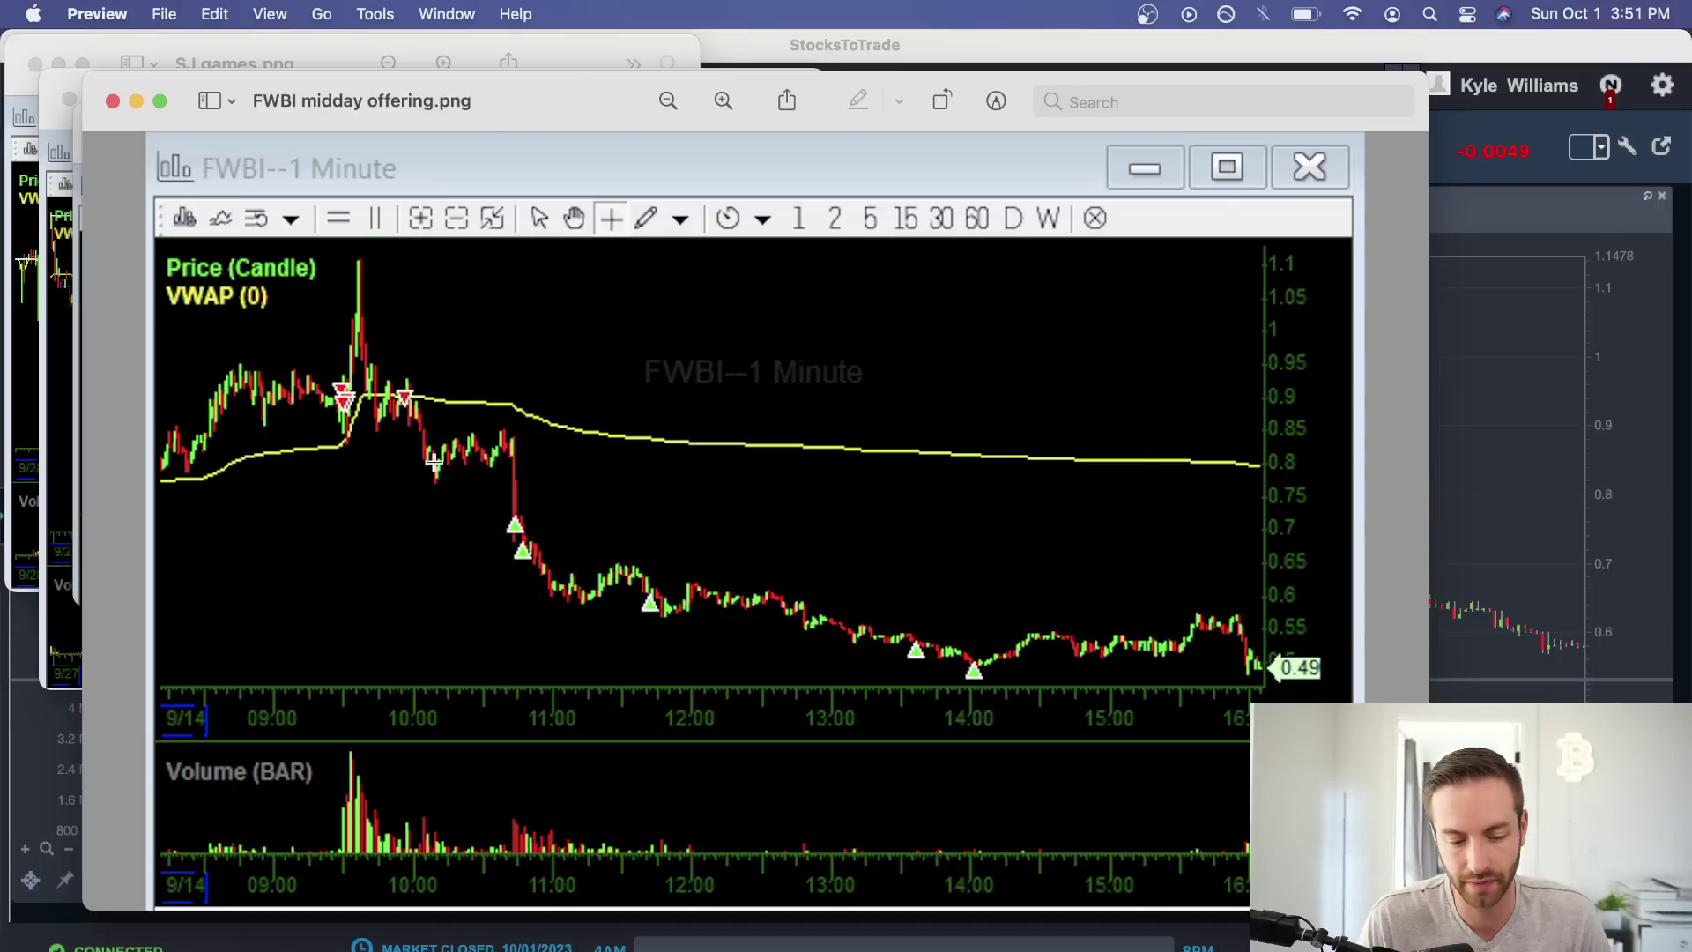
{"action": "left_click_drag", "start_coordinate": [493, 434], "coordinate": [537, 511]}
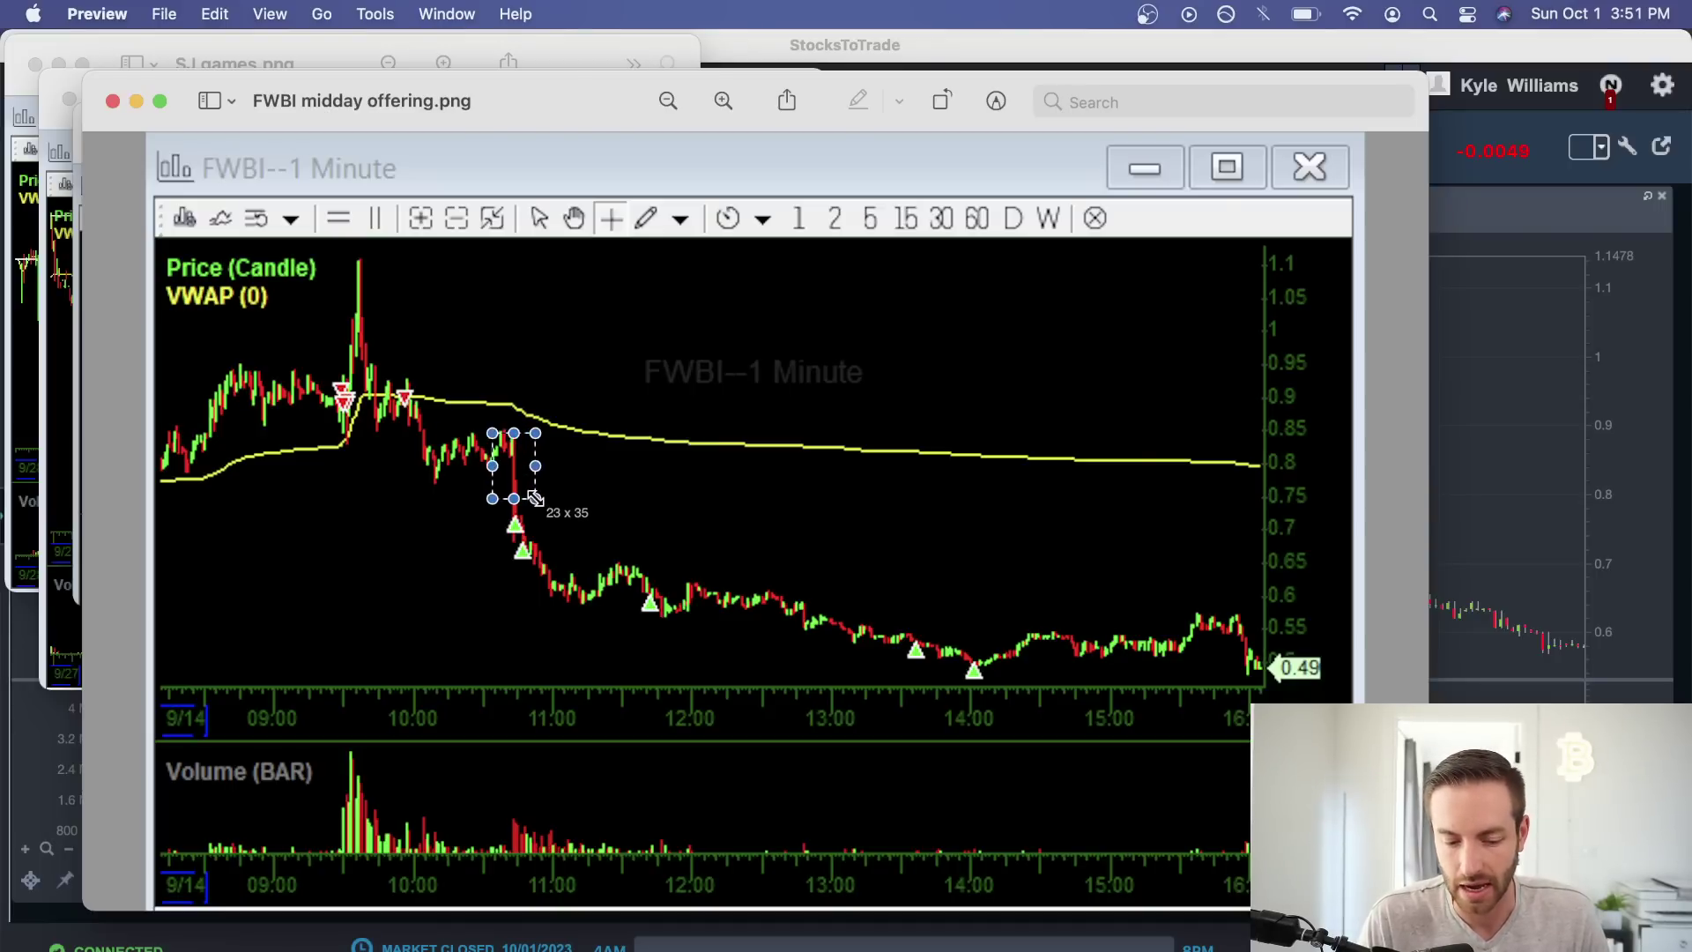
{"action": "left_click", "coordinate": [606, 510]}
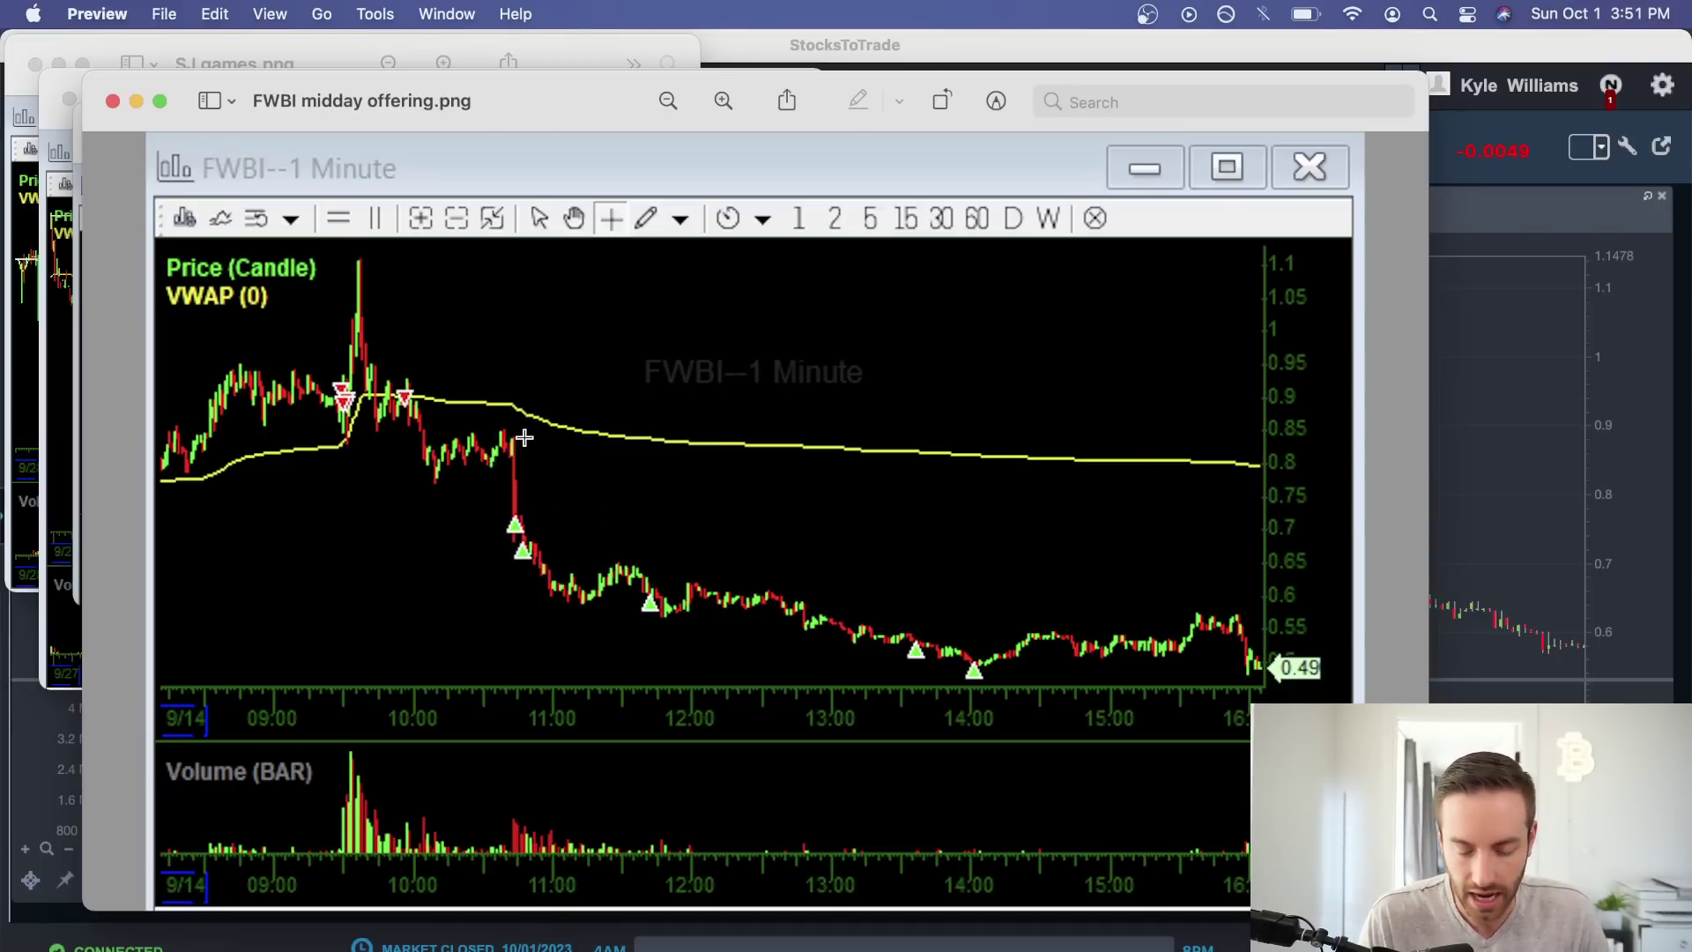
{"action": "left_click_drag", "start_coordinate": [480, 424], "coordinate": [567, 477]}
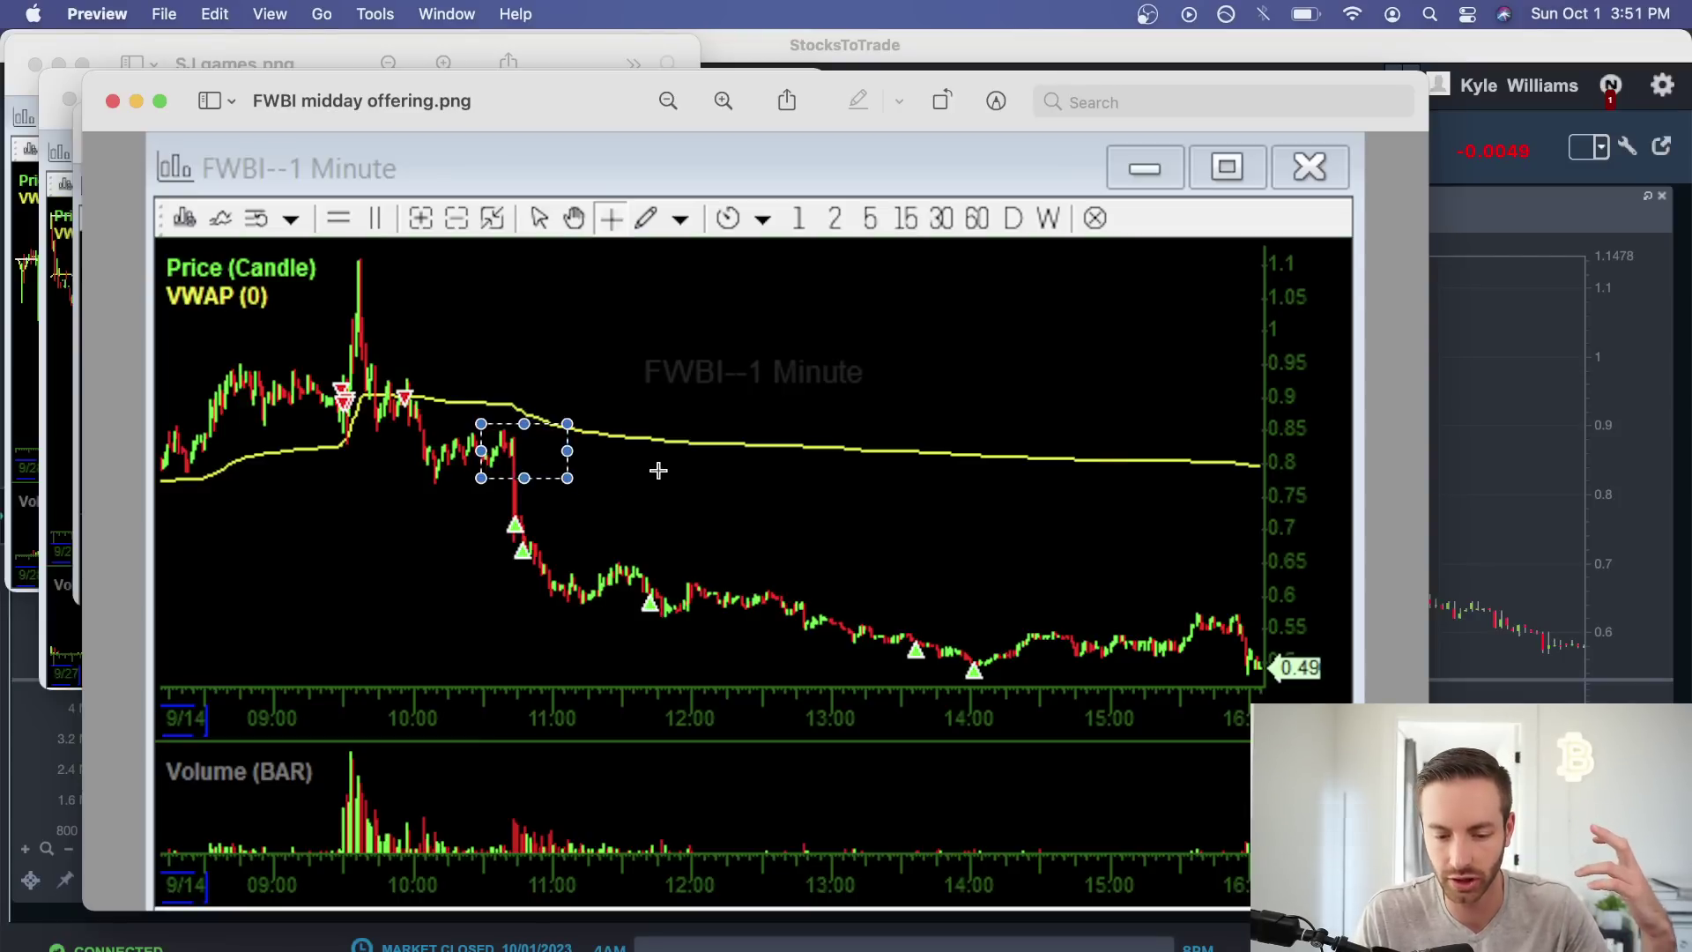
Switch to StocksToTrade, set the FWBI chart period to 1 year and examine the daily candles from May through September 2023.
{"action": "left_click", "coordinate": [1453, 363]}
{"action": "left_click", "coordinate": [817, 212]}
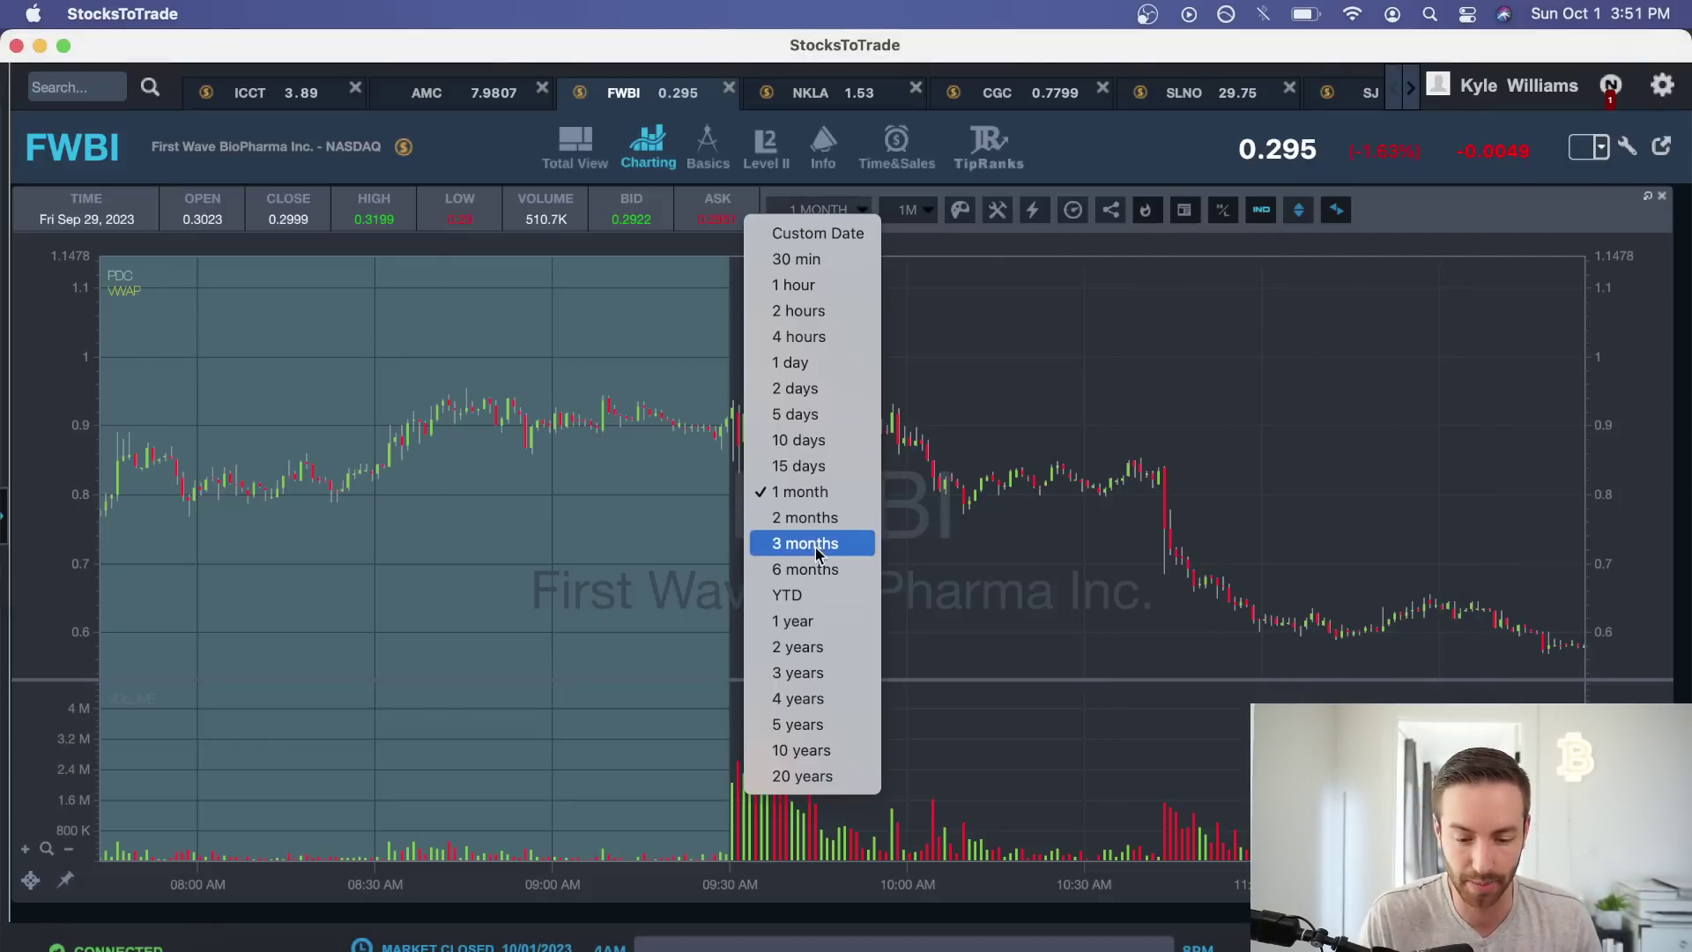
{"action": "left_click", "coordinate": [800, 622]}
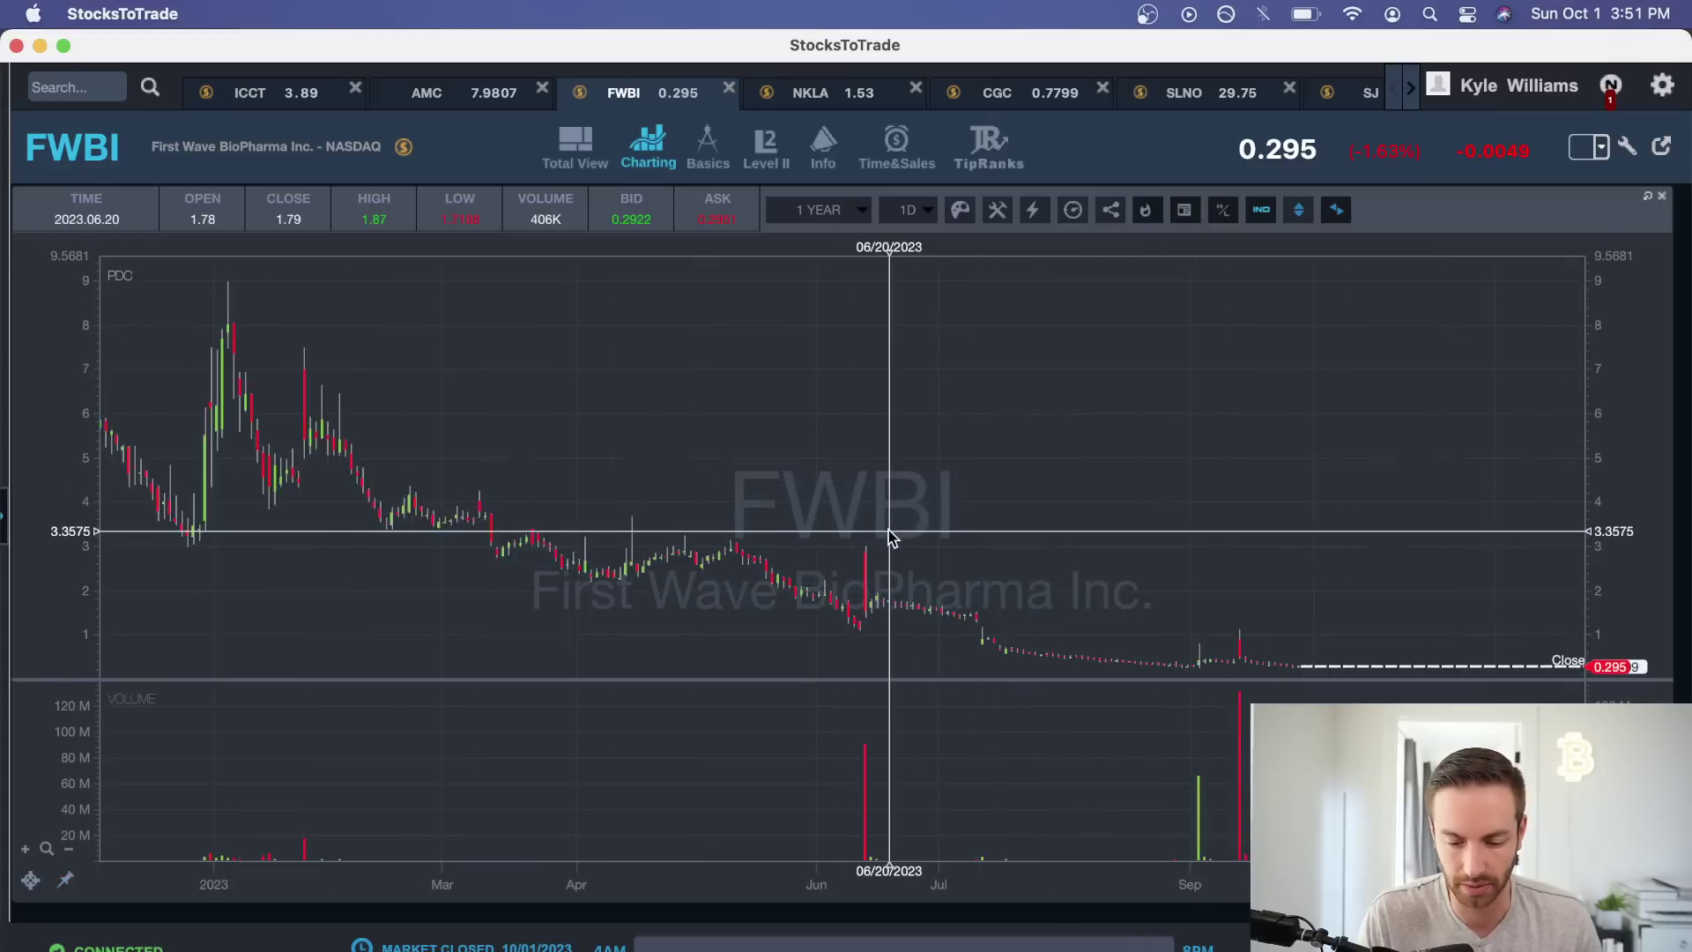
{"action": "left_click_drag", "start_coordinate": [967, 542], "coordinate": [823, 521]}
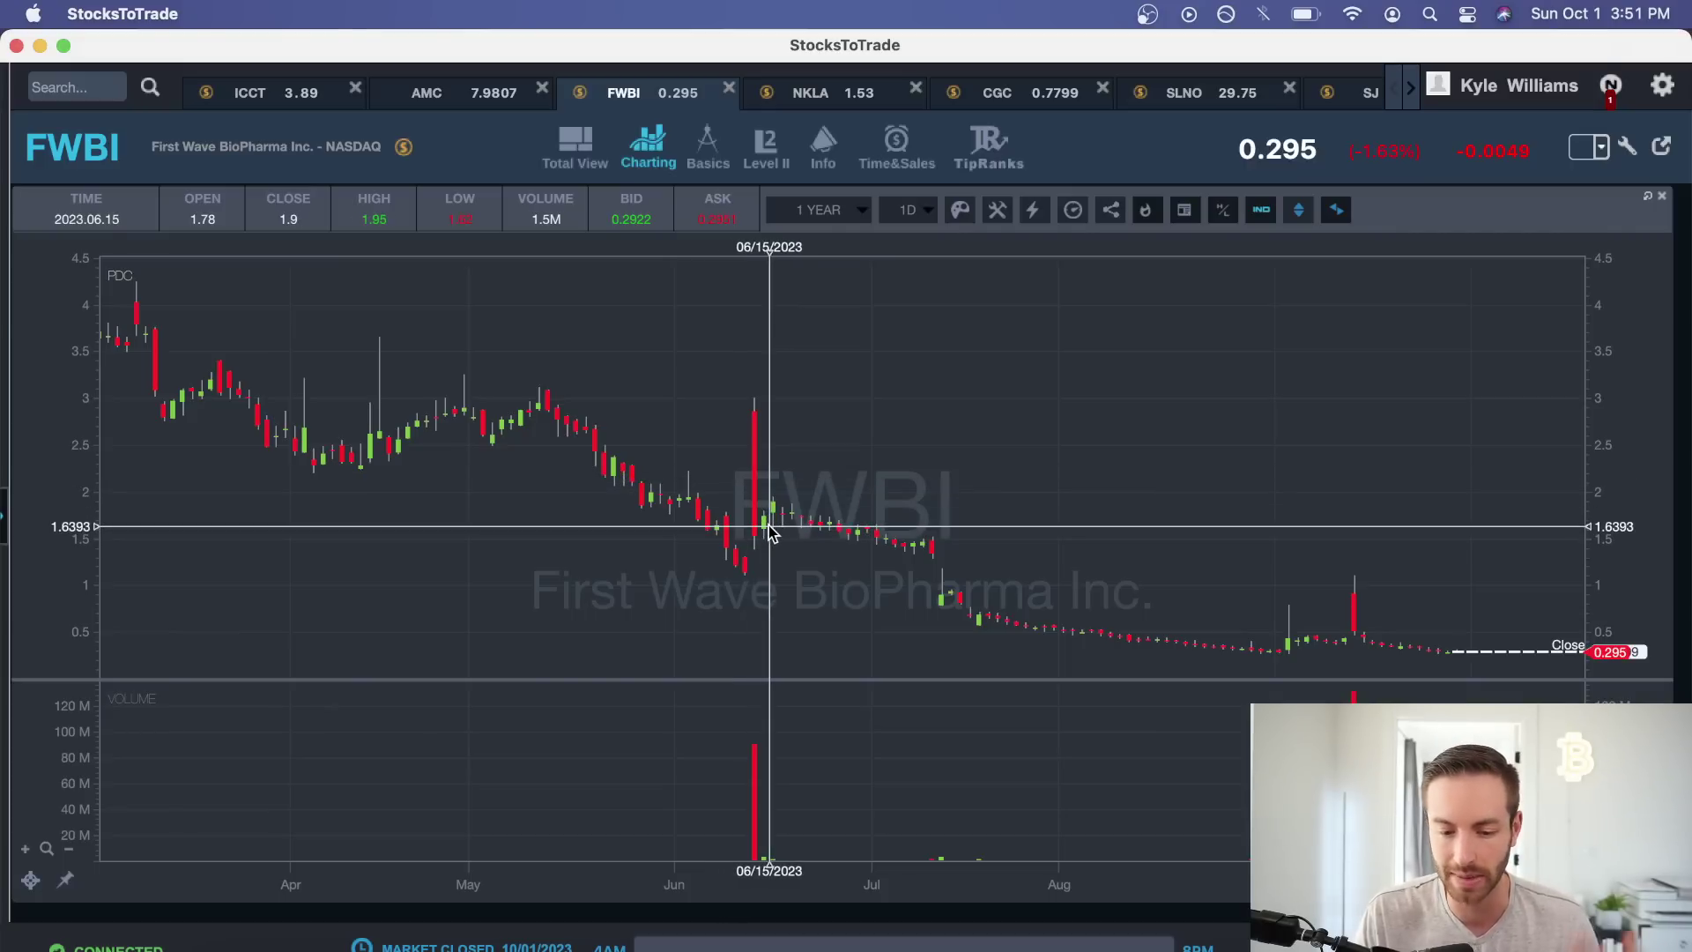
{"action": "left_click_drag", "start_coordinate": [963, 529], "coordinate": [712, 532]}
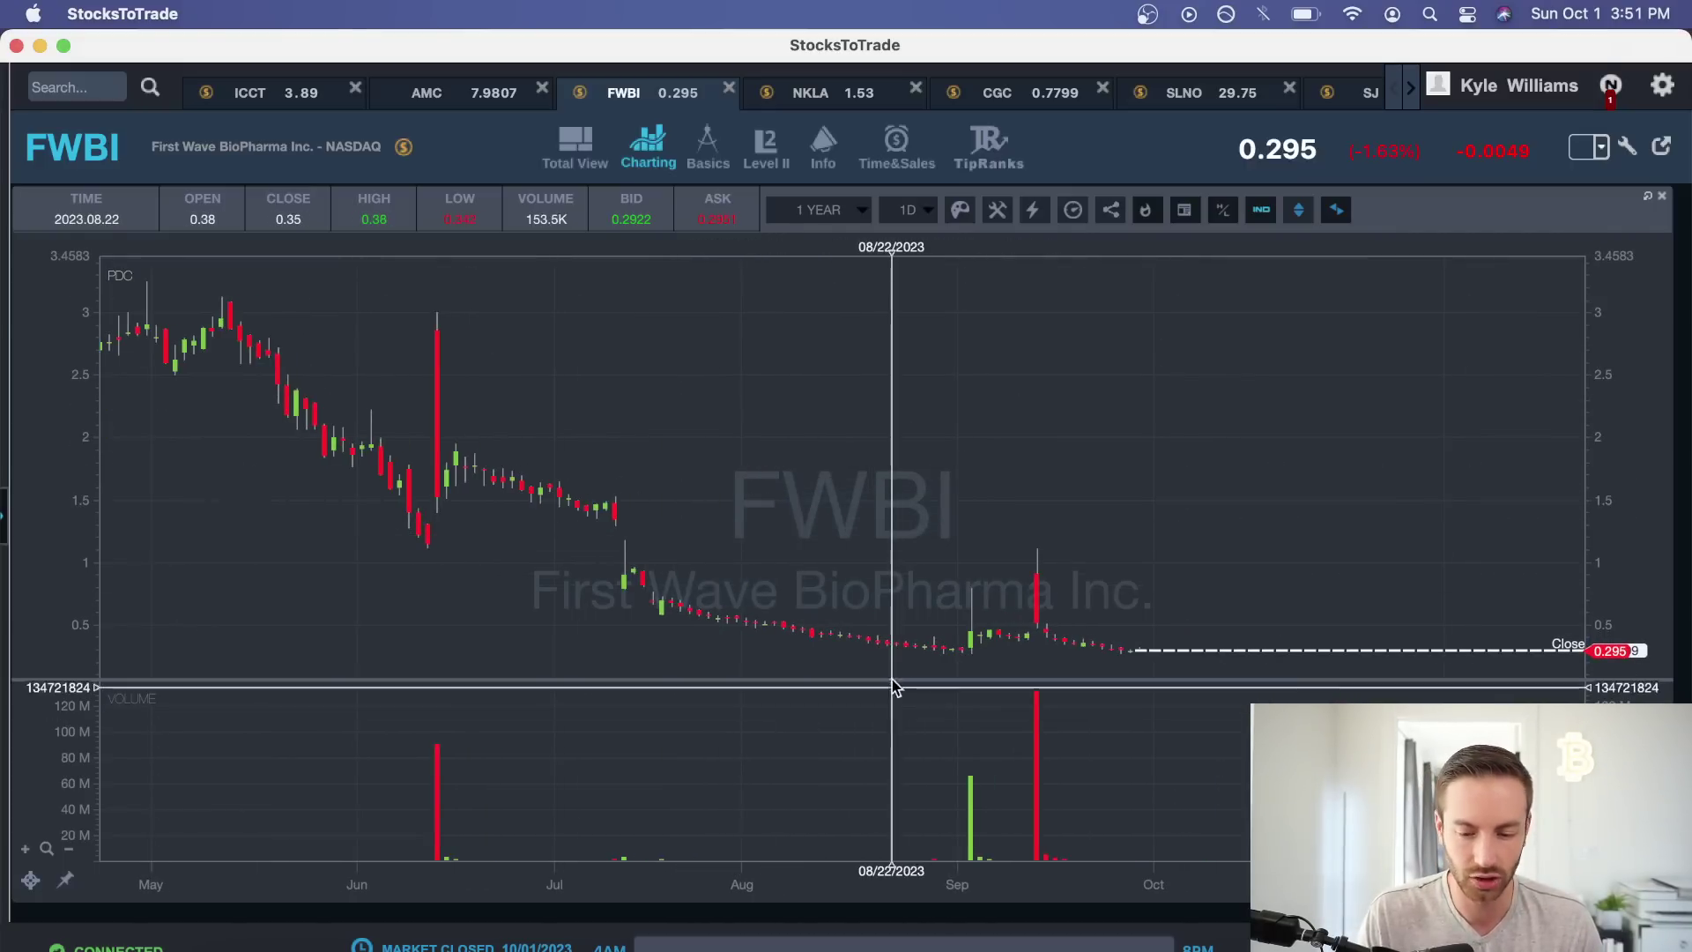
Return to Preview and frame the sharp drop before 11:00 together with the first cover on the FWBI screenshot.
{"action": "key", "text": "super+Tab"}
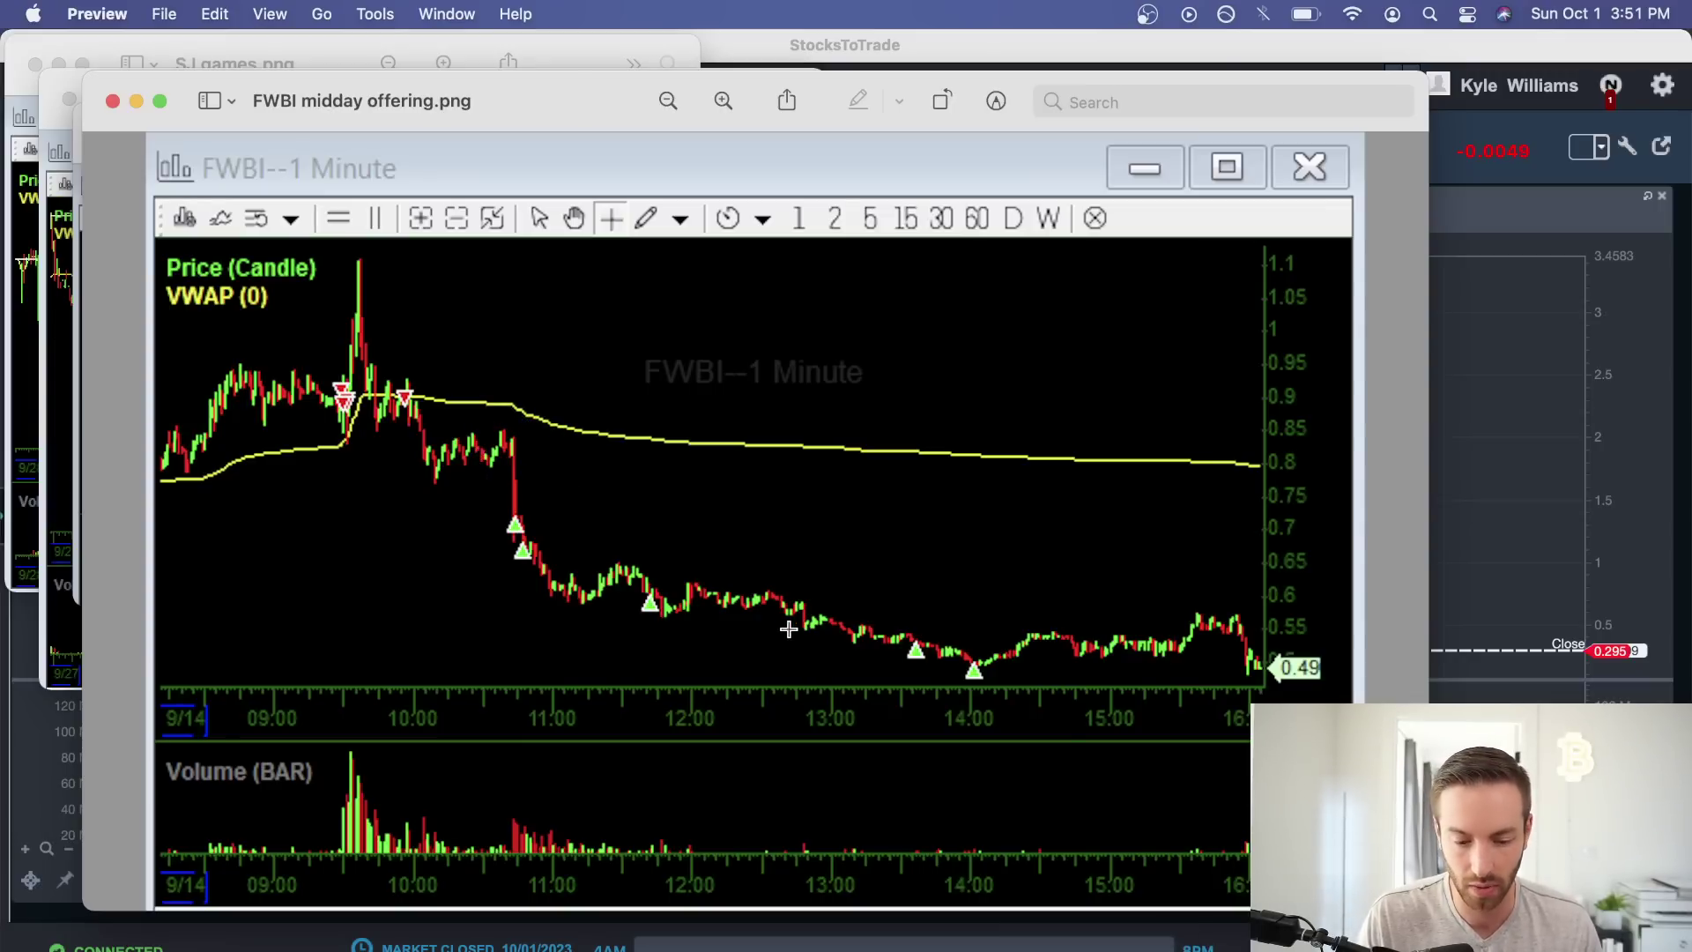
{"action": "left_click_drag", "start_coordinate": [472, 420], "coordinate": [582, 533]}
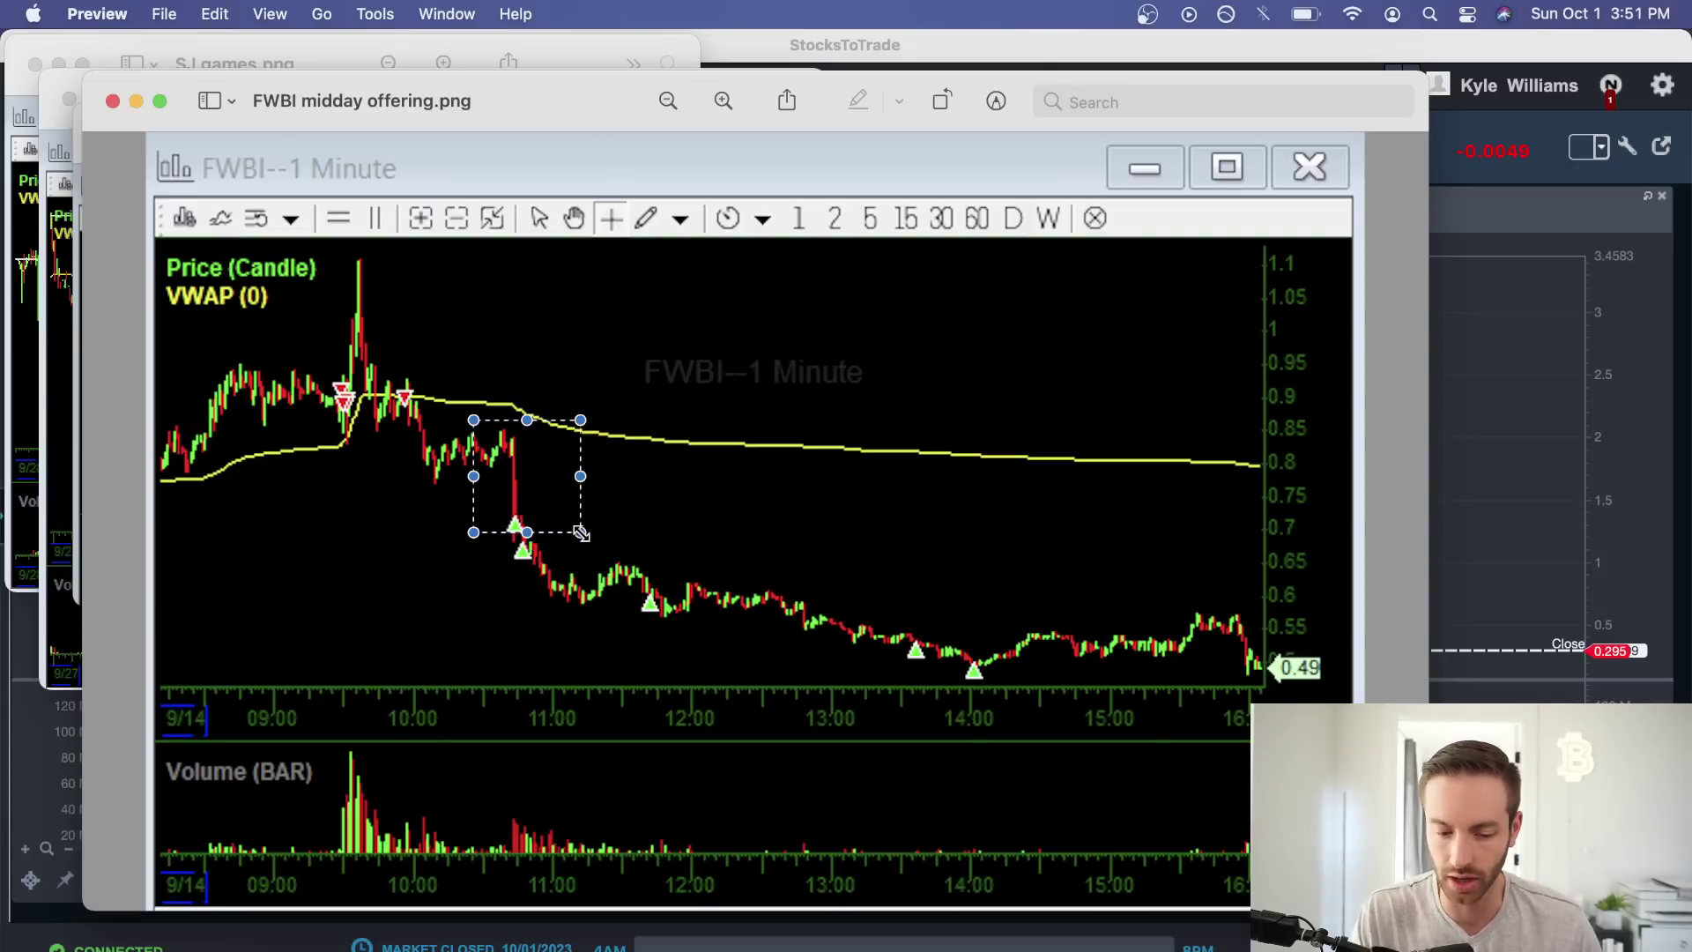
Frame FWBI's covers on the screenshot, from the first just before 11:00 to the final one near 14:00.
{"action": "left_click_drag", "start_coordinate": [497, 524], "coordinate": [541, 560]}
{"action": "left_click_drag", "start_coordinate": [632, 599], "coordinate": [1028, 689]}
{"action": "left_click", "coordinate": [1092, 633]}
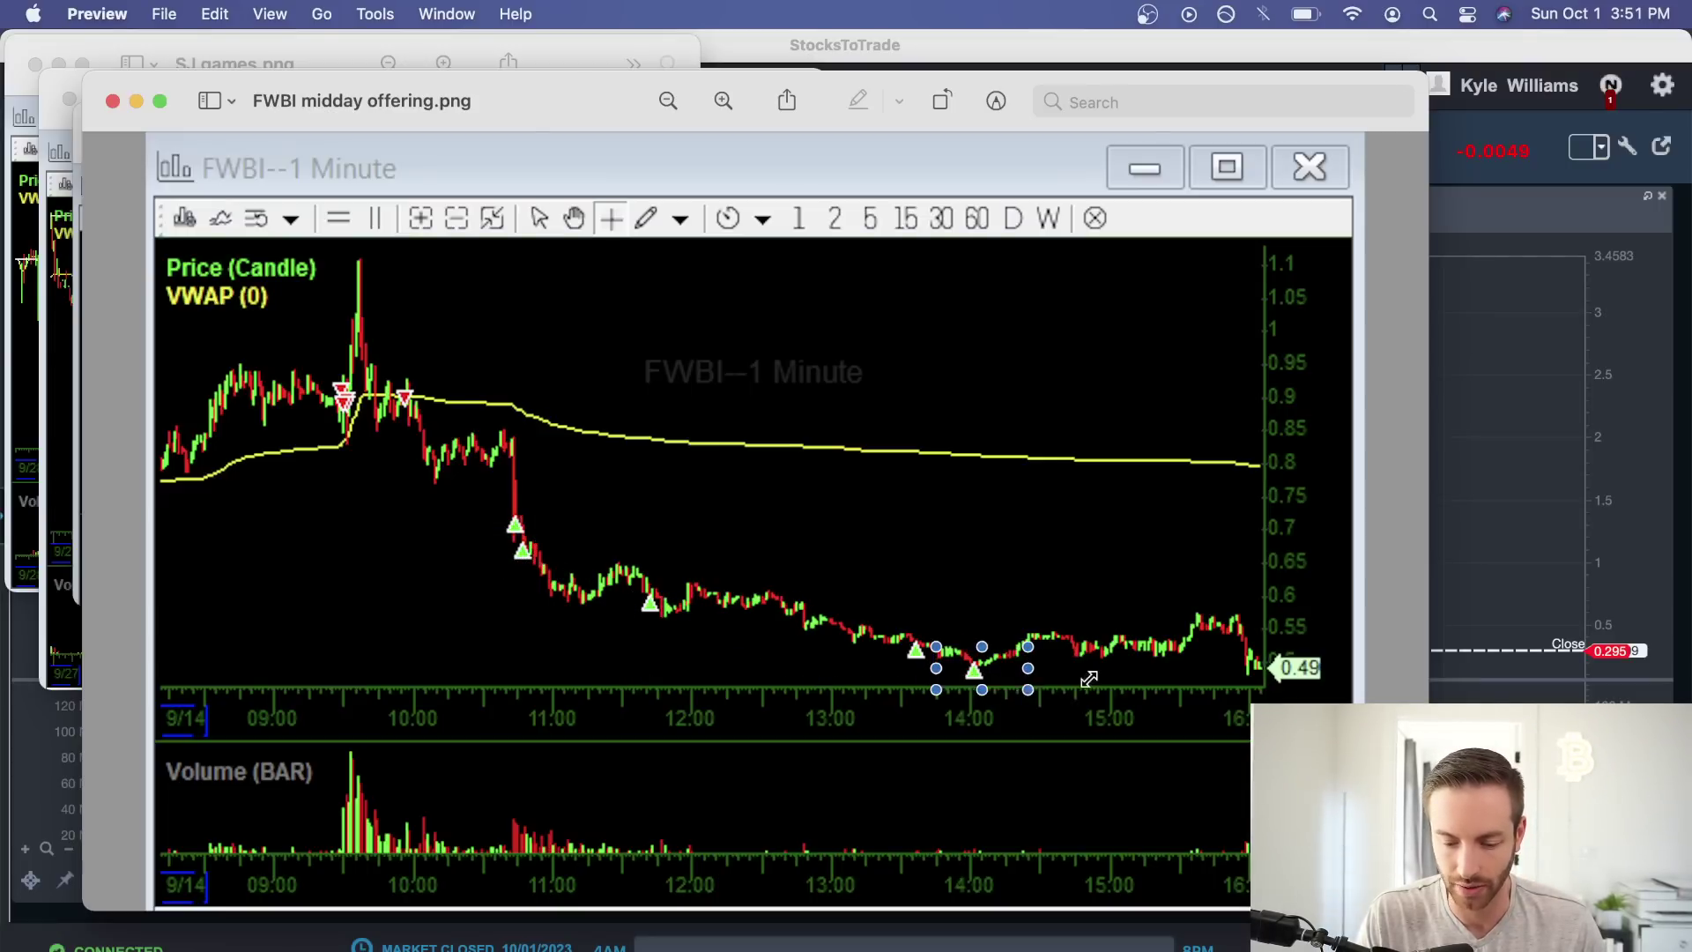
{"action": "left_click_drag", "start_coordinate": [954, 647], "coordinate": [1018, 682]}
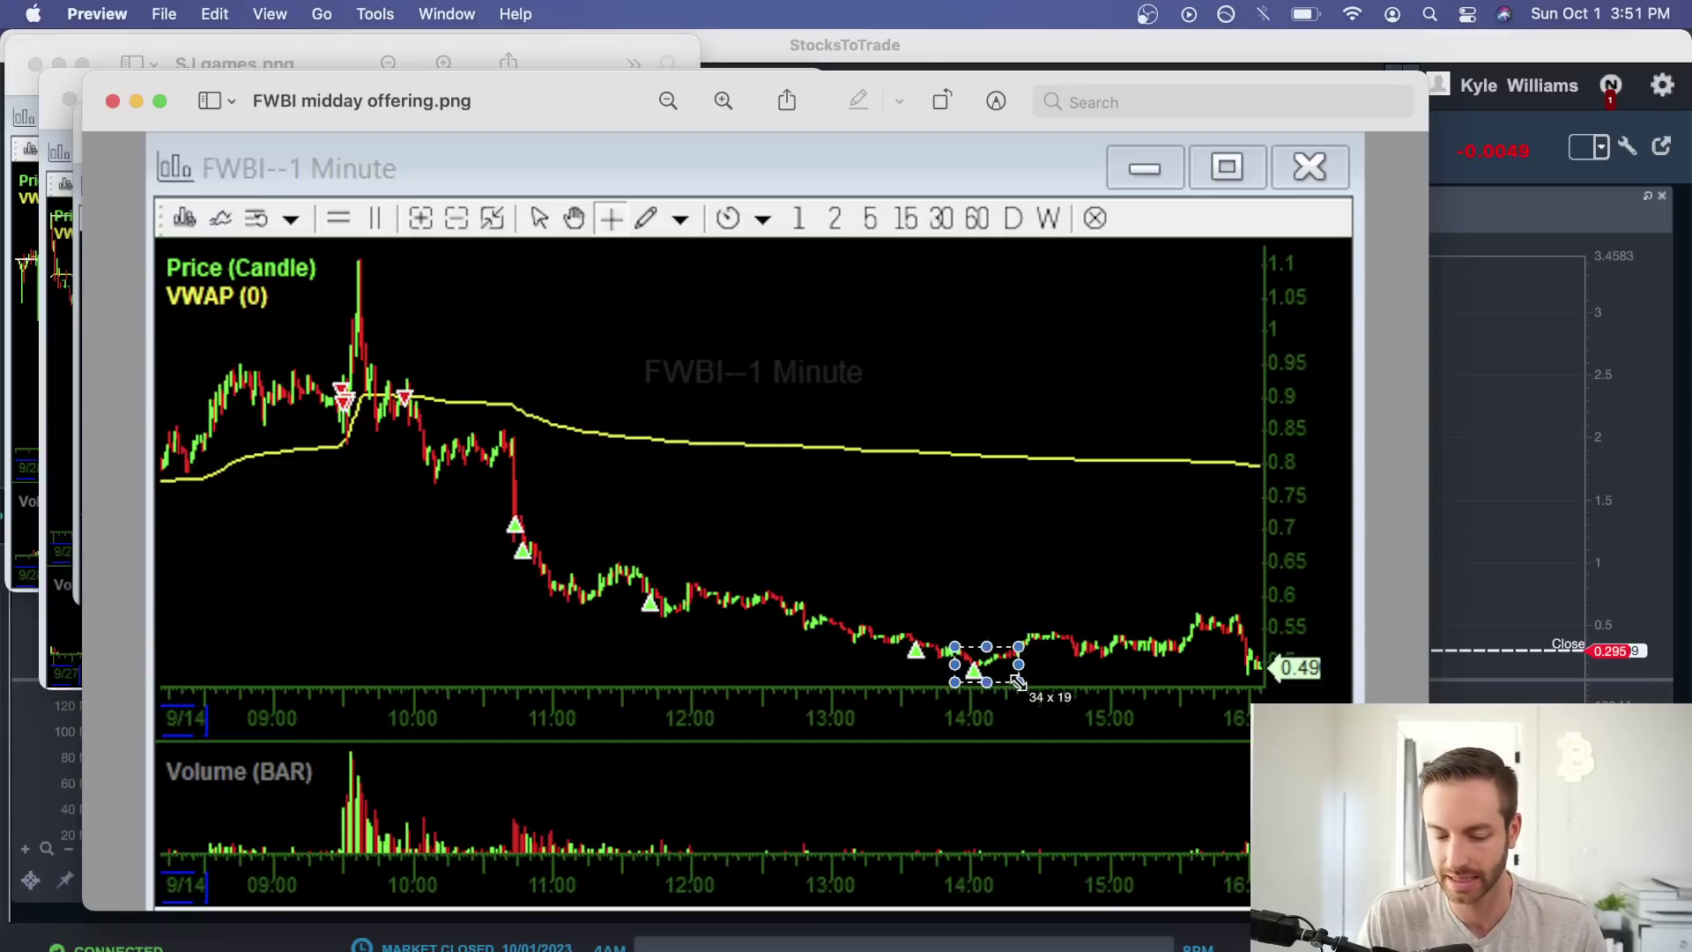
{"action": "left_click", "coordinate": [1090, 676]}
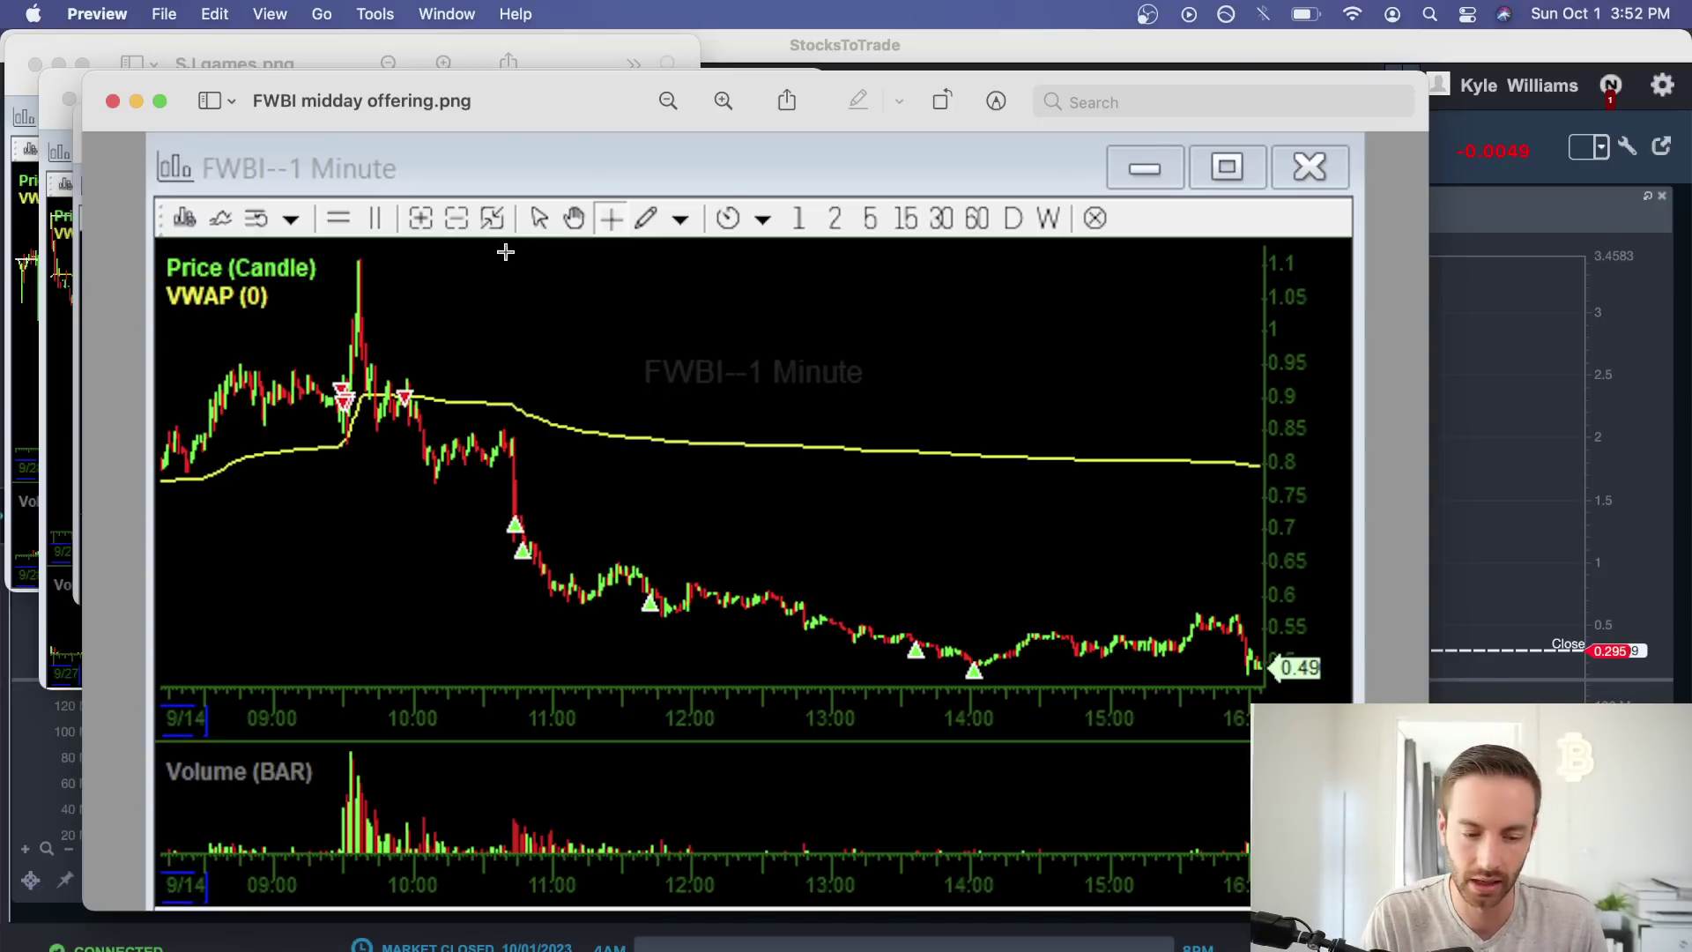
Close the FWBI screenshot, switch to StocksToTrade, and open the NKLA daily chart around mid-September 2023.
{"action": "left_click", "coordinate": [112, 102]}
{"action": "left_click", "coordinate": [1139, 319]}
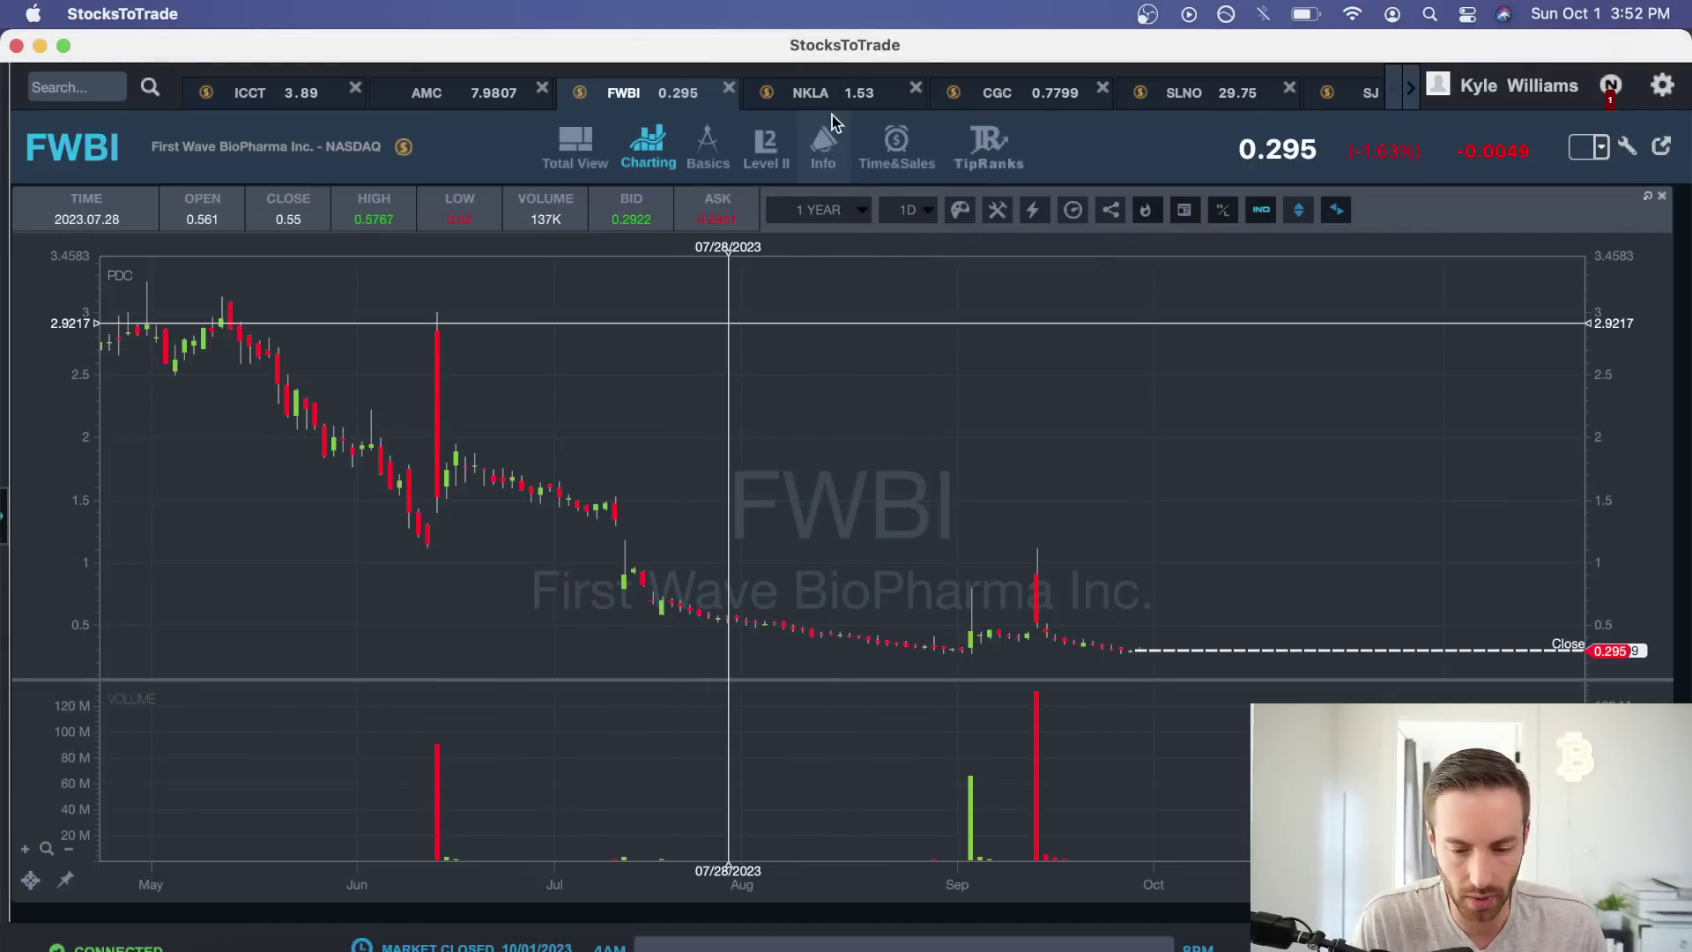
{"action": "left_click", "coordinate": [829, 94]}
{"action": "scroll", "coordinate": [812, 527], "scroll_direction": "up", "scroll_amount": 5}
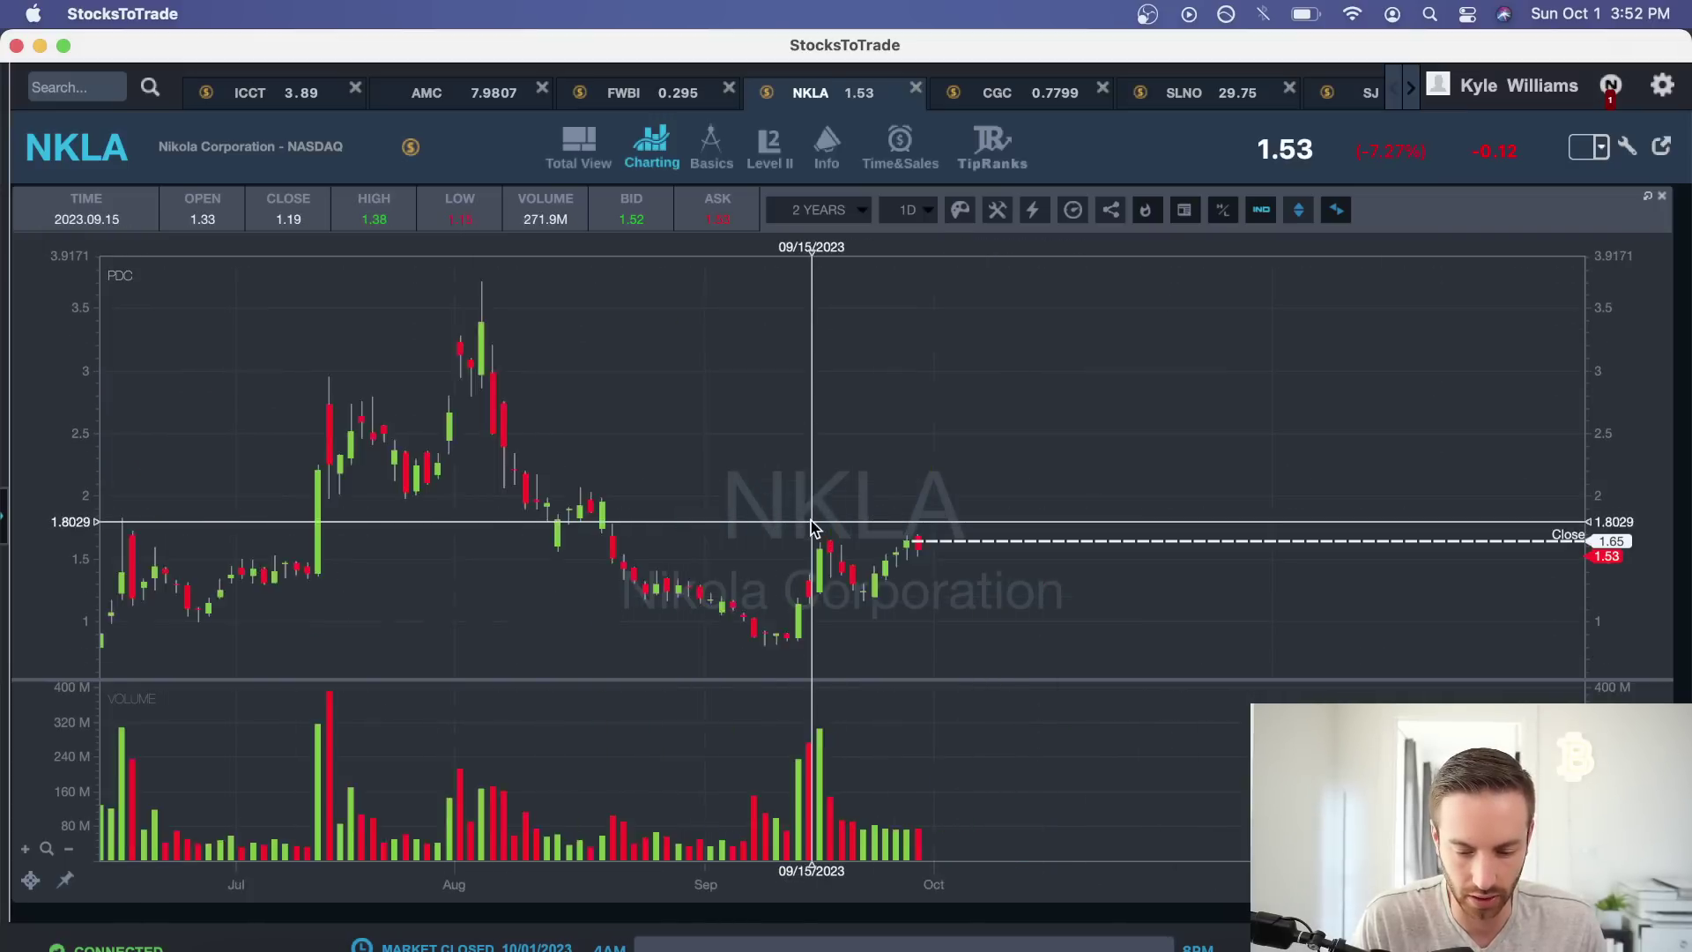
{"action": "scroll", "coordinate": [811, 527], "scroll_direction": "up", "scroll_amount": 2}
{"action": "left_click_drag", "start_coordinate": [812, 529], "coordinate": [1121, 610]}
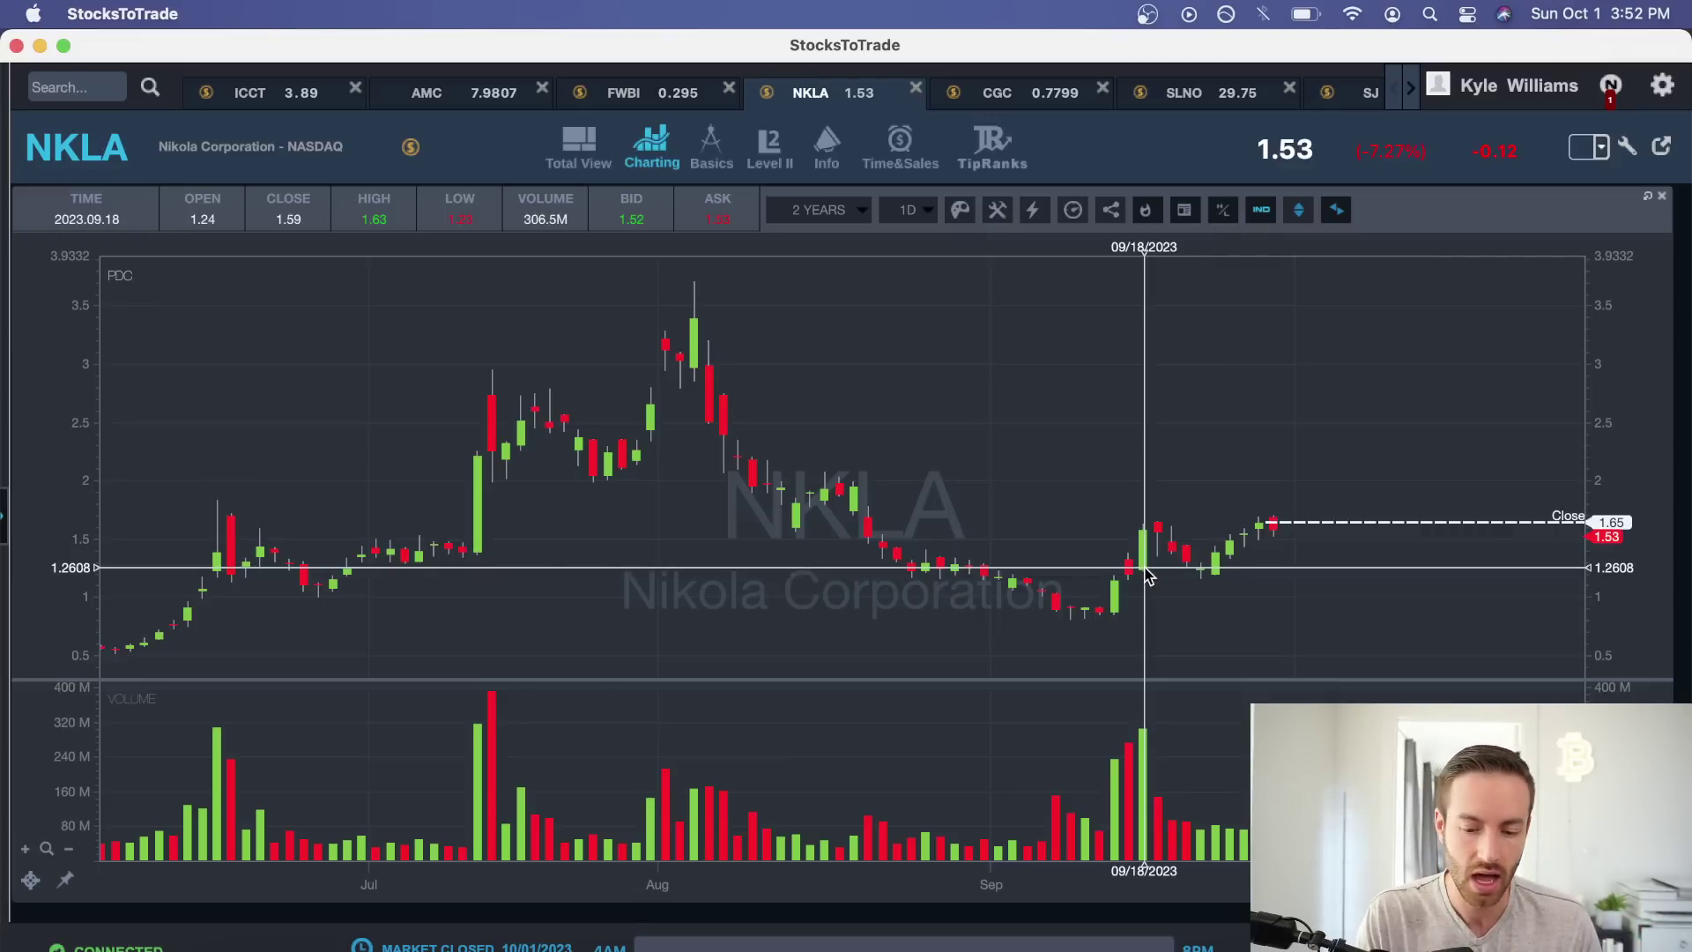
Examine NKLA's daily candles around September 15–19, 2023, both up close and against the preceding months' price action.
{"action": "scroll", "coordinate": [1164, 544], "scroll_direction": "up", "scroll_amount": 2}
{"action": "scroll", "coordinate": [1163, 544], "scroll_direction": "up", "scroll_amount": 3}
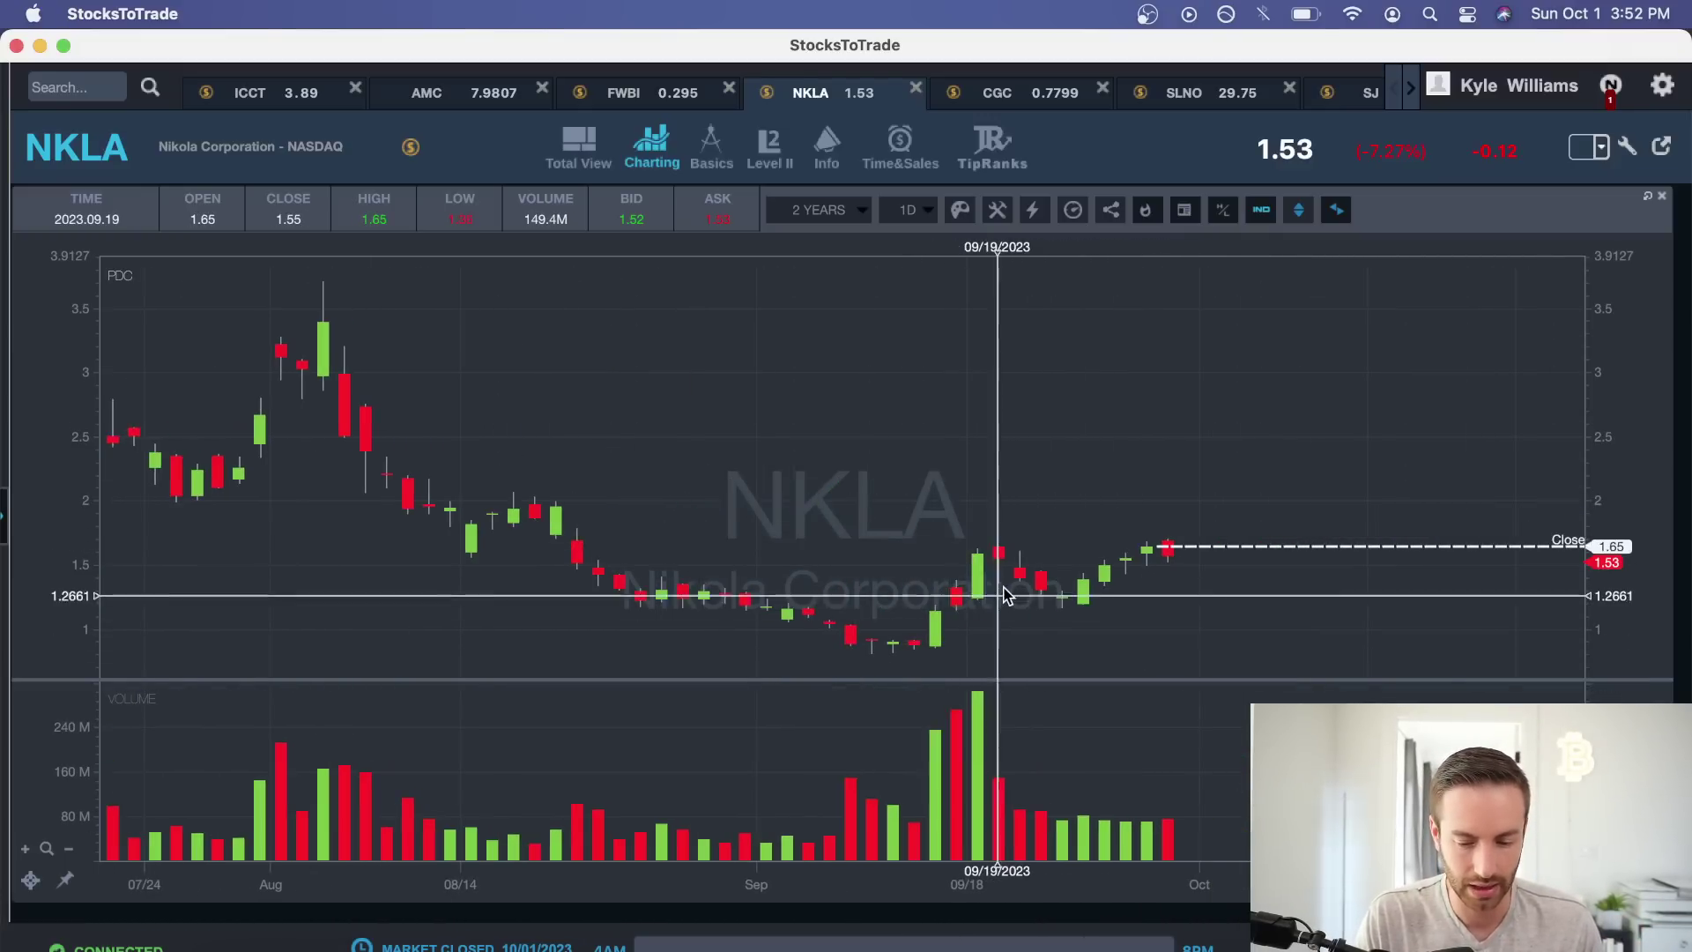
{"action": "scroll", "coordinate": [987, 626], "scroll_direction": "down", "scroll_amount": 5}
{"action": "left_click_drag", "start_coordinate": [1030, 614], "coordinate": [1080, 623]}
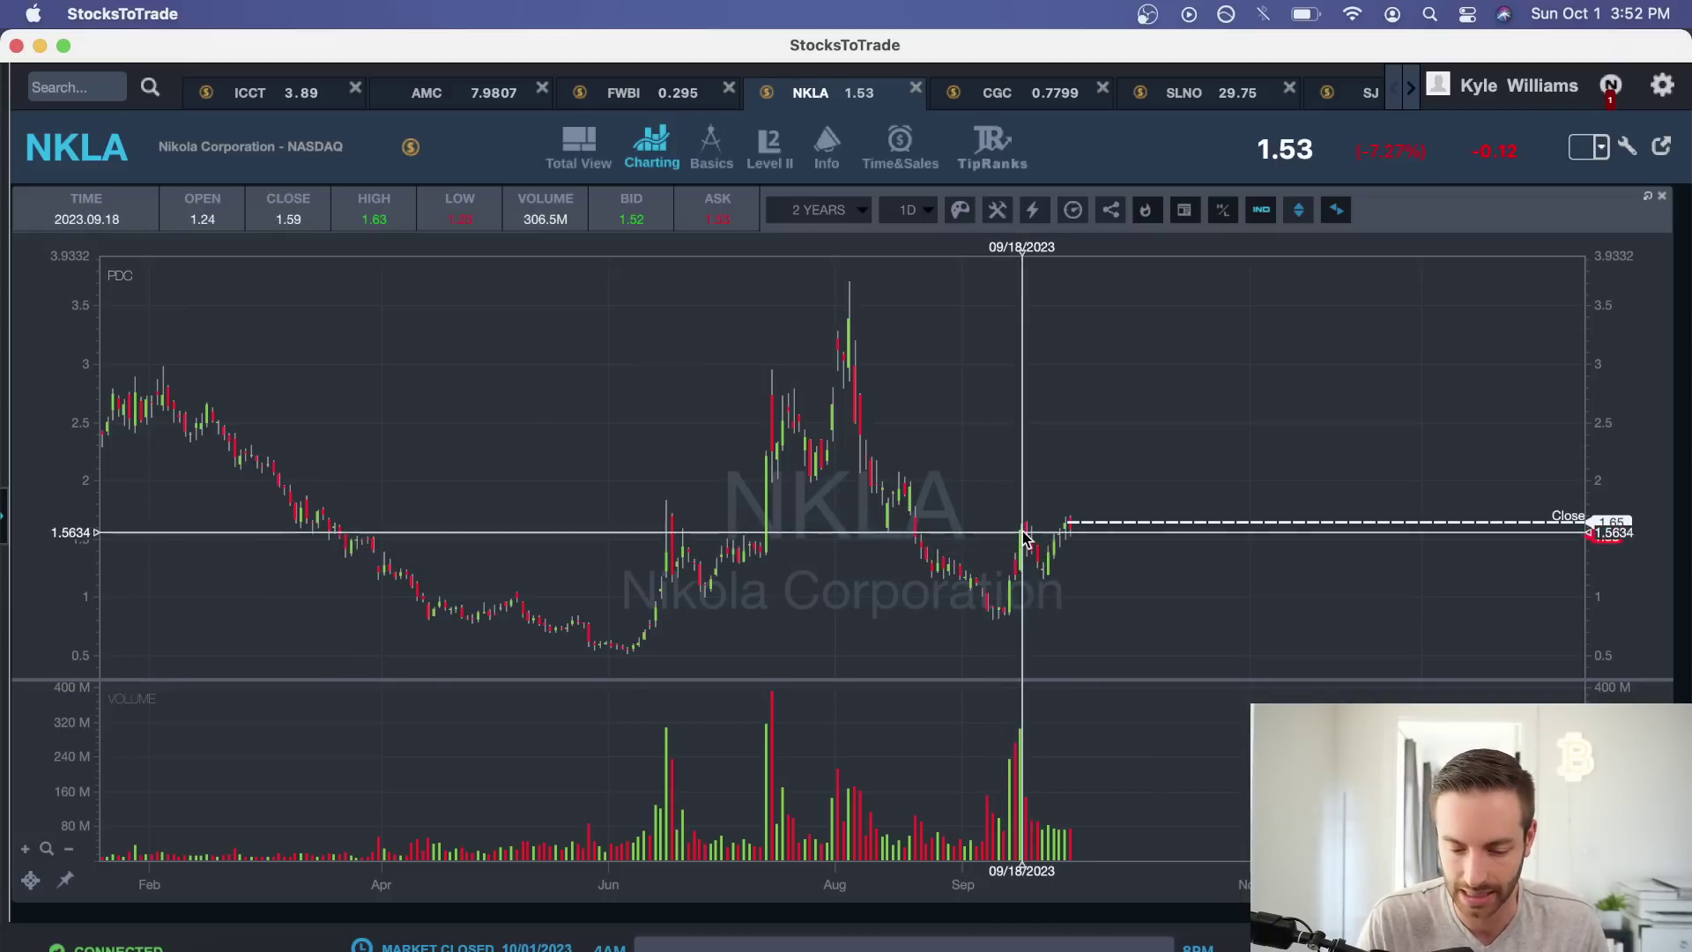
{"action": "scroll", "coordinate": [1029, 538], "scroll_direction": "up", "scroll_amount": 1}
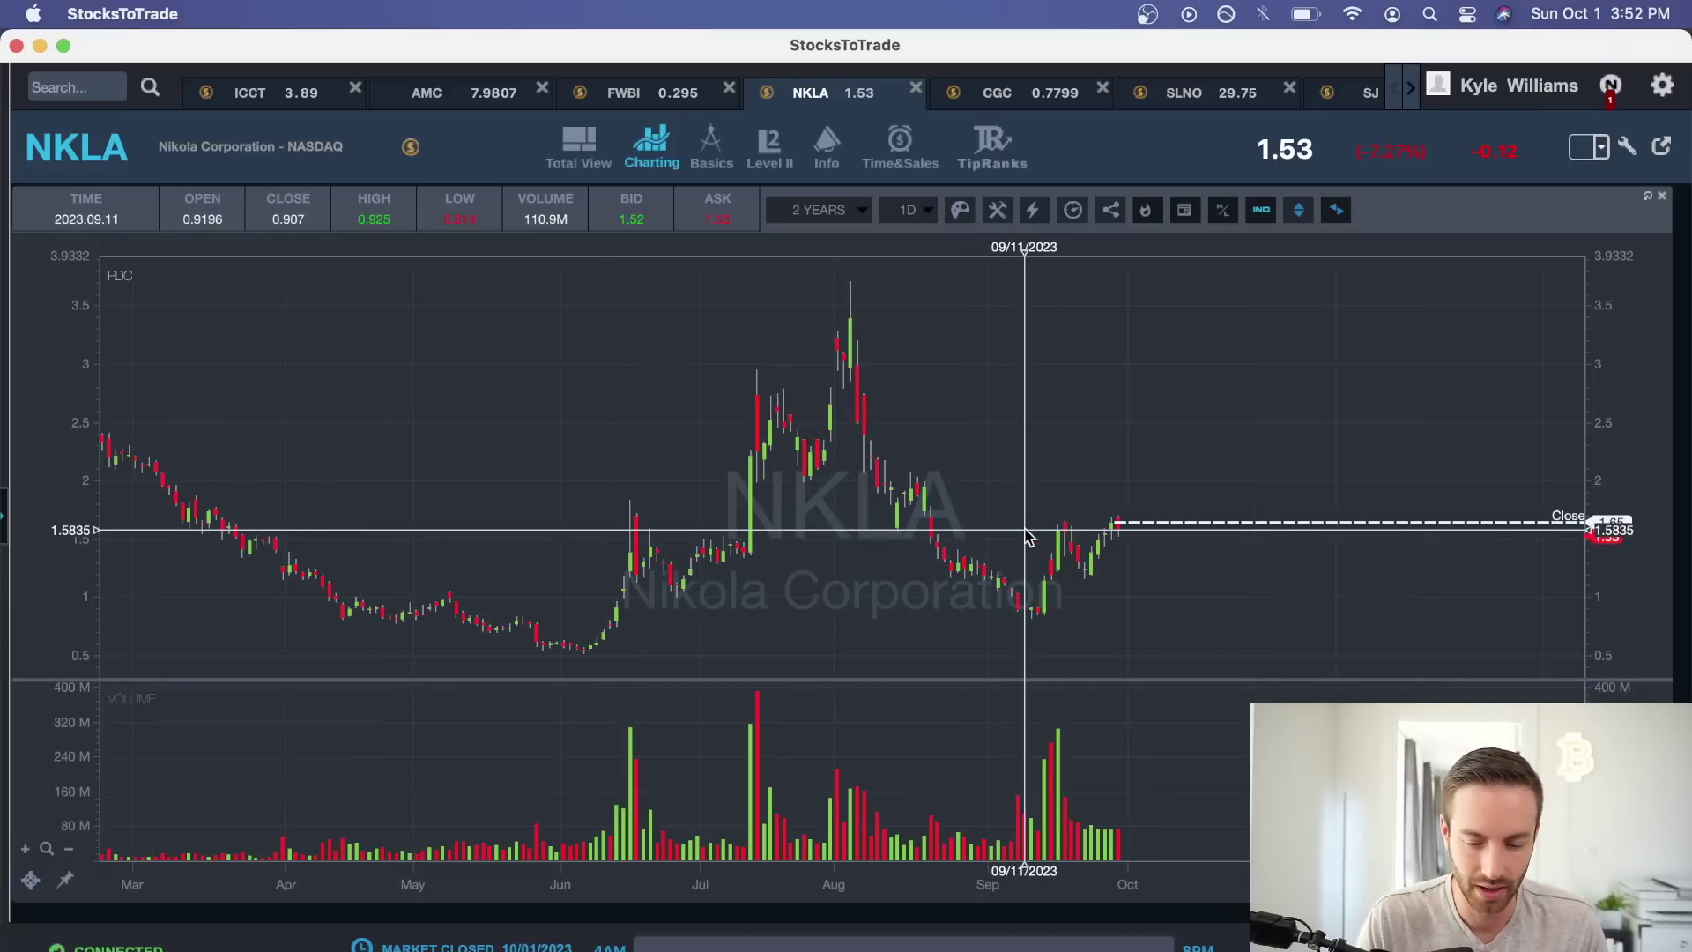
{"action": "scroll", "coordinate": [1029, 537], "scroll_direction": "up", "scroll_amount": 1}
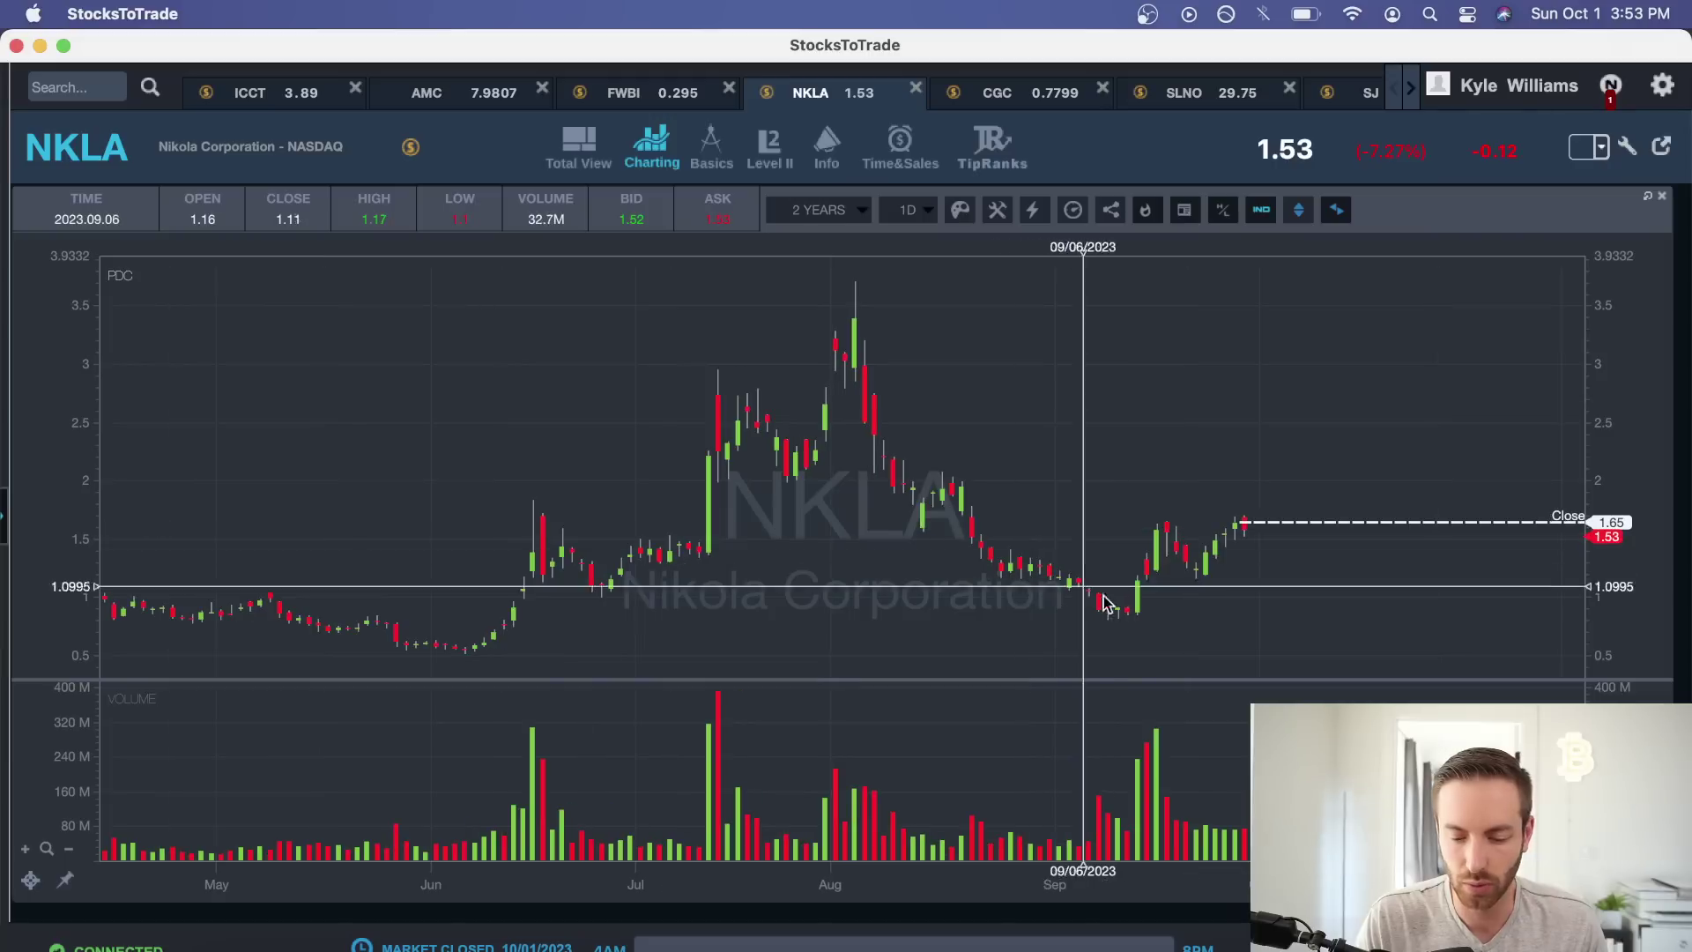
{"action": "scroll", "coordinate": [1020, 480], "scroll_direction": "up", "scroll_amount": 1}
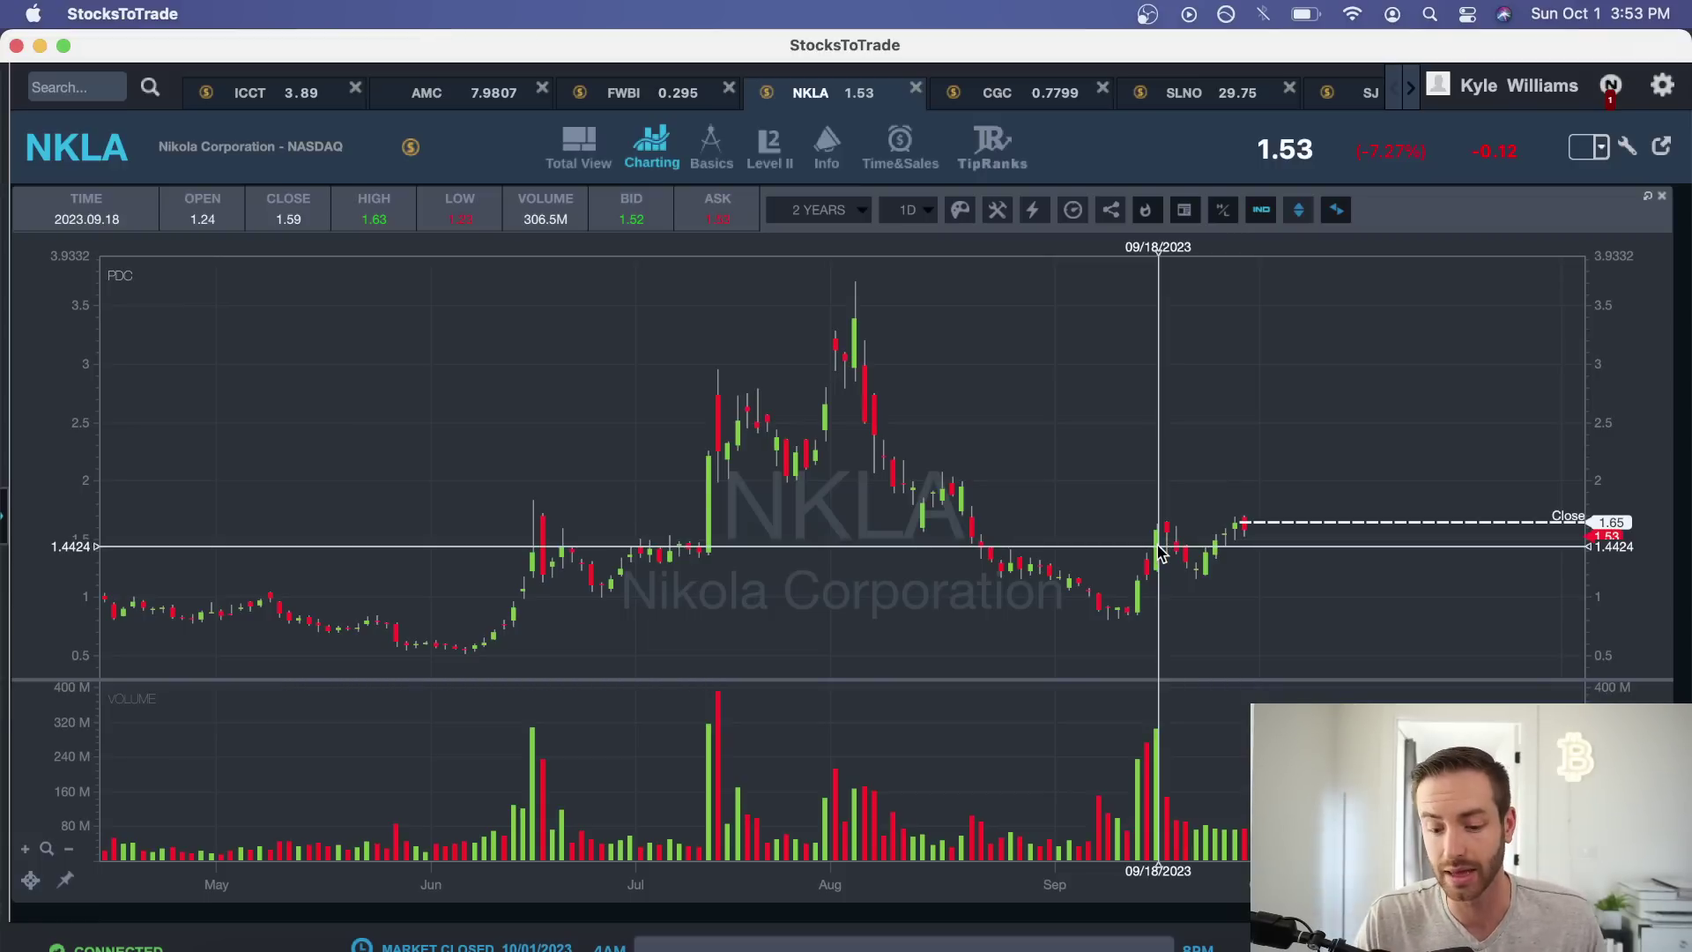
{"action": "scroll", "coordinate": [1159, 554], "scroll_direction": "up", "scroll_amount": 5}
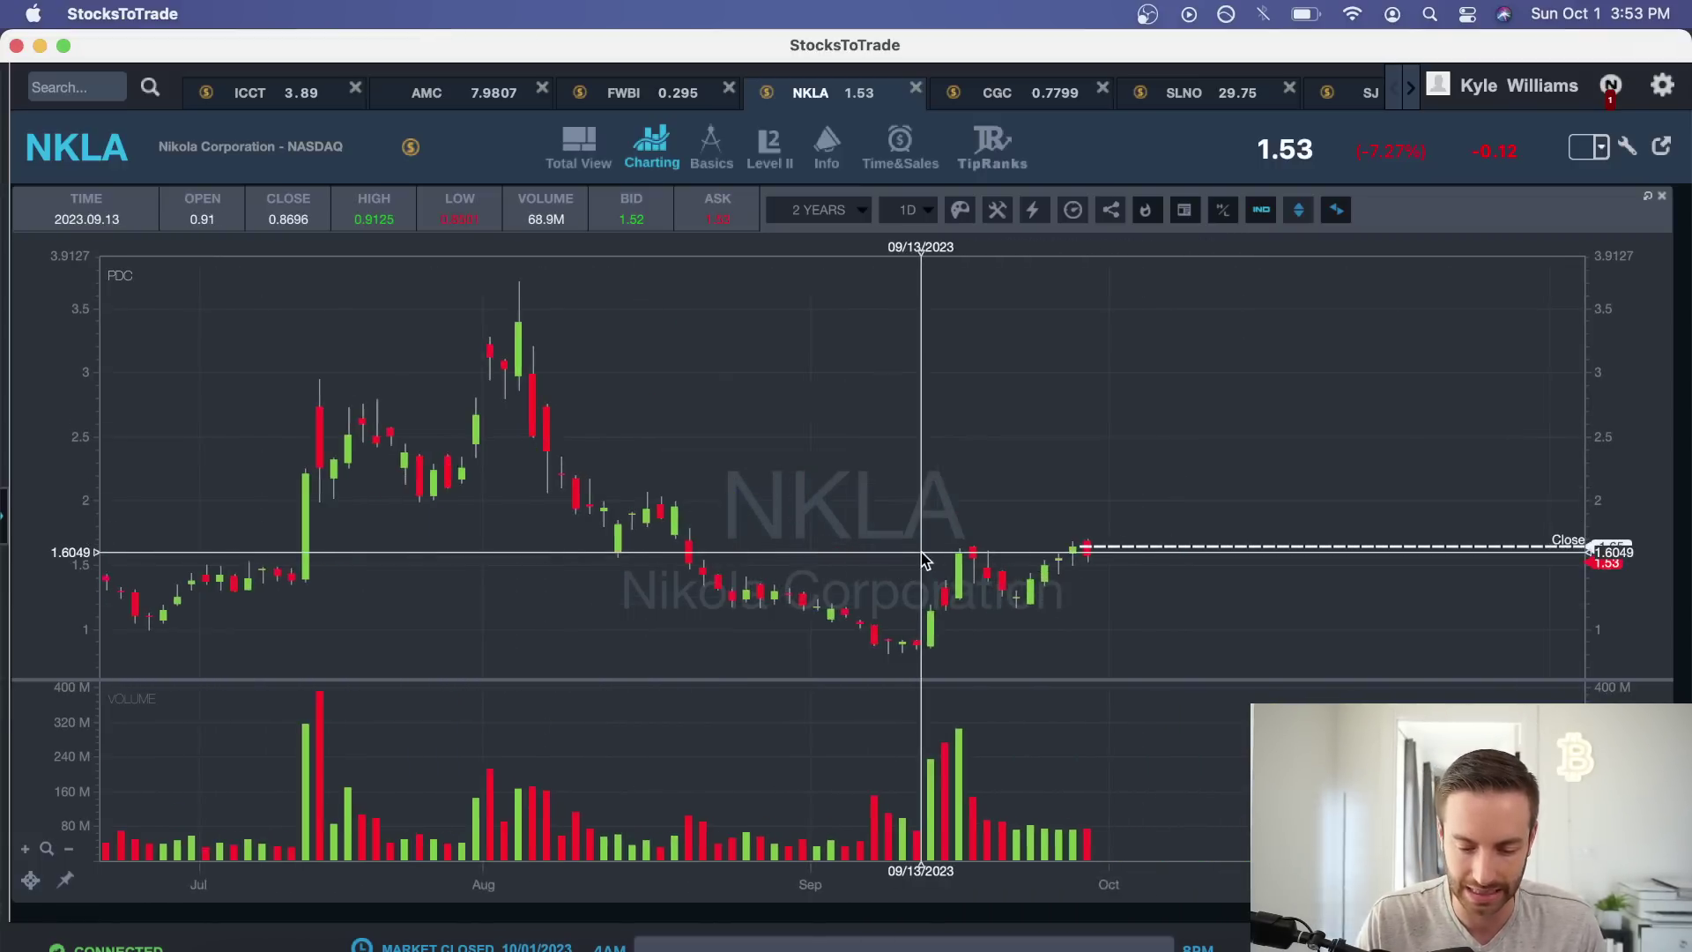
{"action": "scroll", "coordinate": [924, 560], "scroll_direction": "up", "scroll_amount": 5}
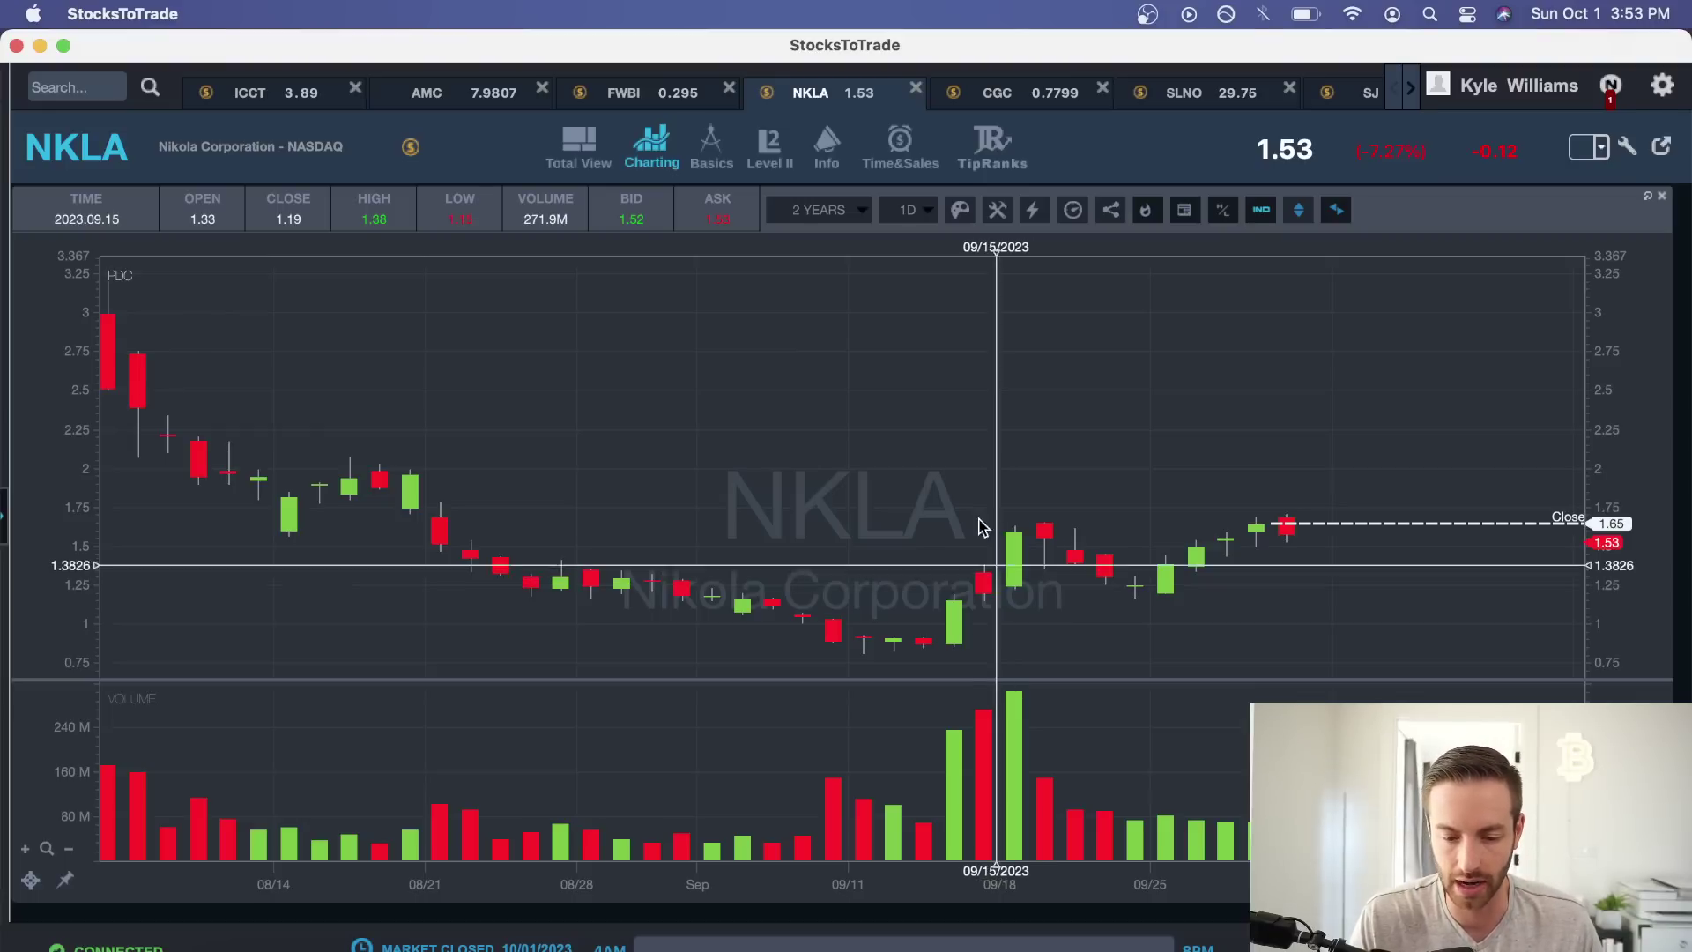
Set the NKLA chart period to 1 month with the 1M candle interval.
{"action": "left_click", "coordinate": [824, 212]}
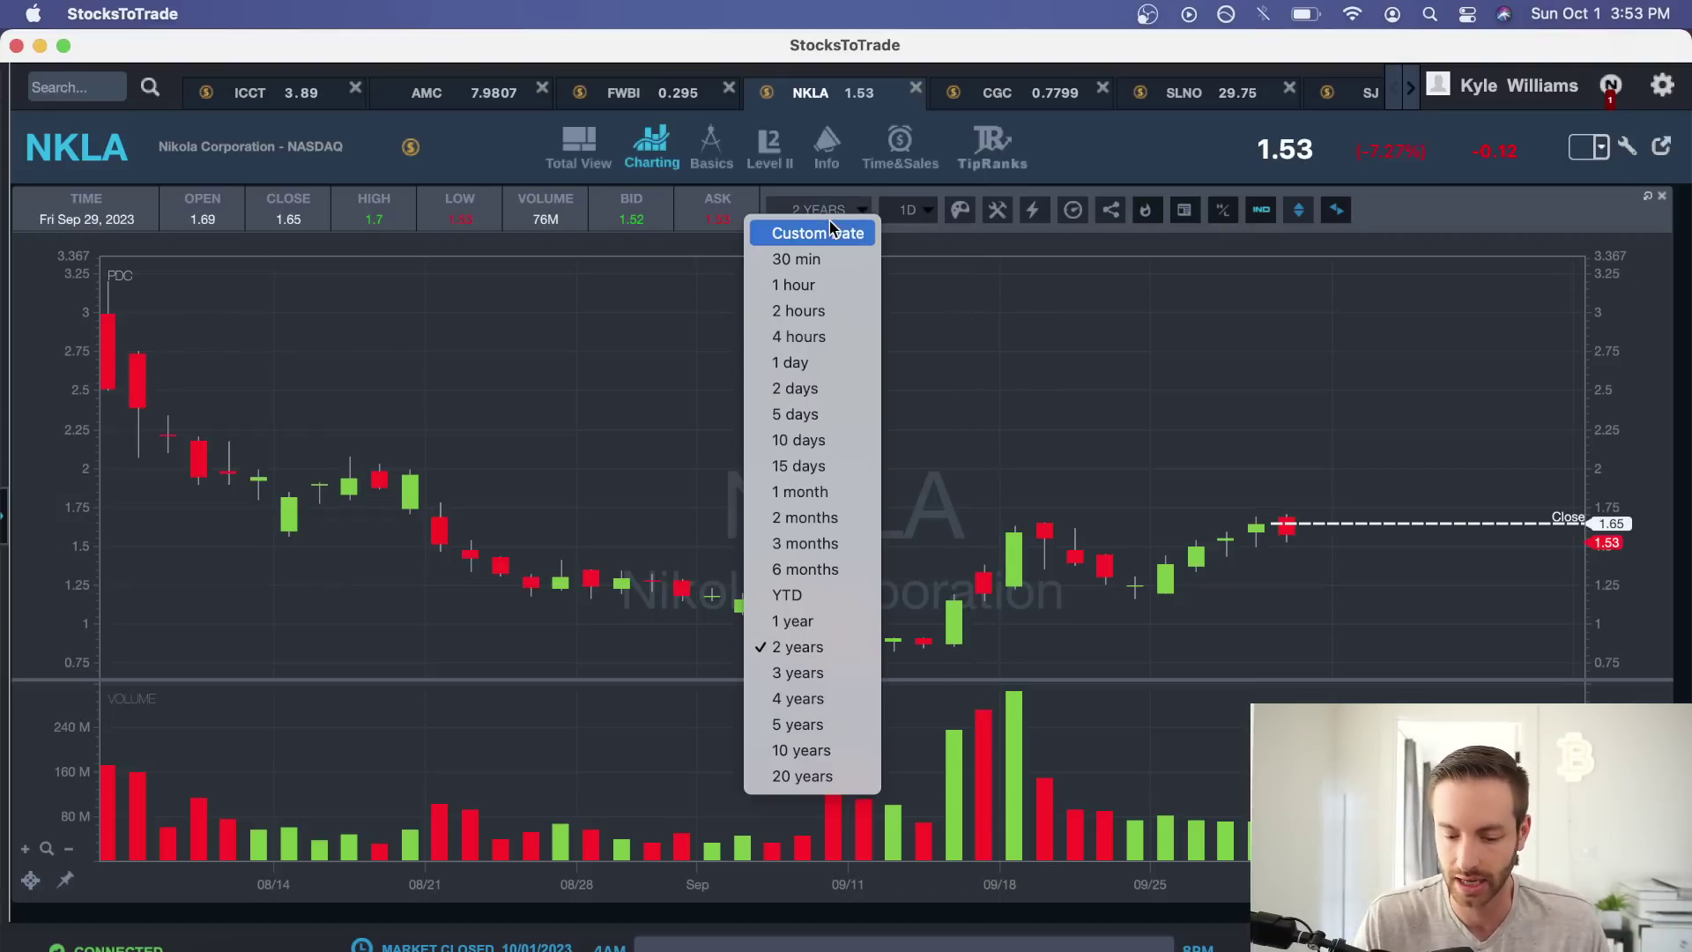
{"action": "left_click", "coordinate": [859, 491]}
{"action": "left_click", "coordinate": [918, 216]}
{"action": "left_click", "coordinate": [916, 234]}
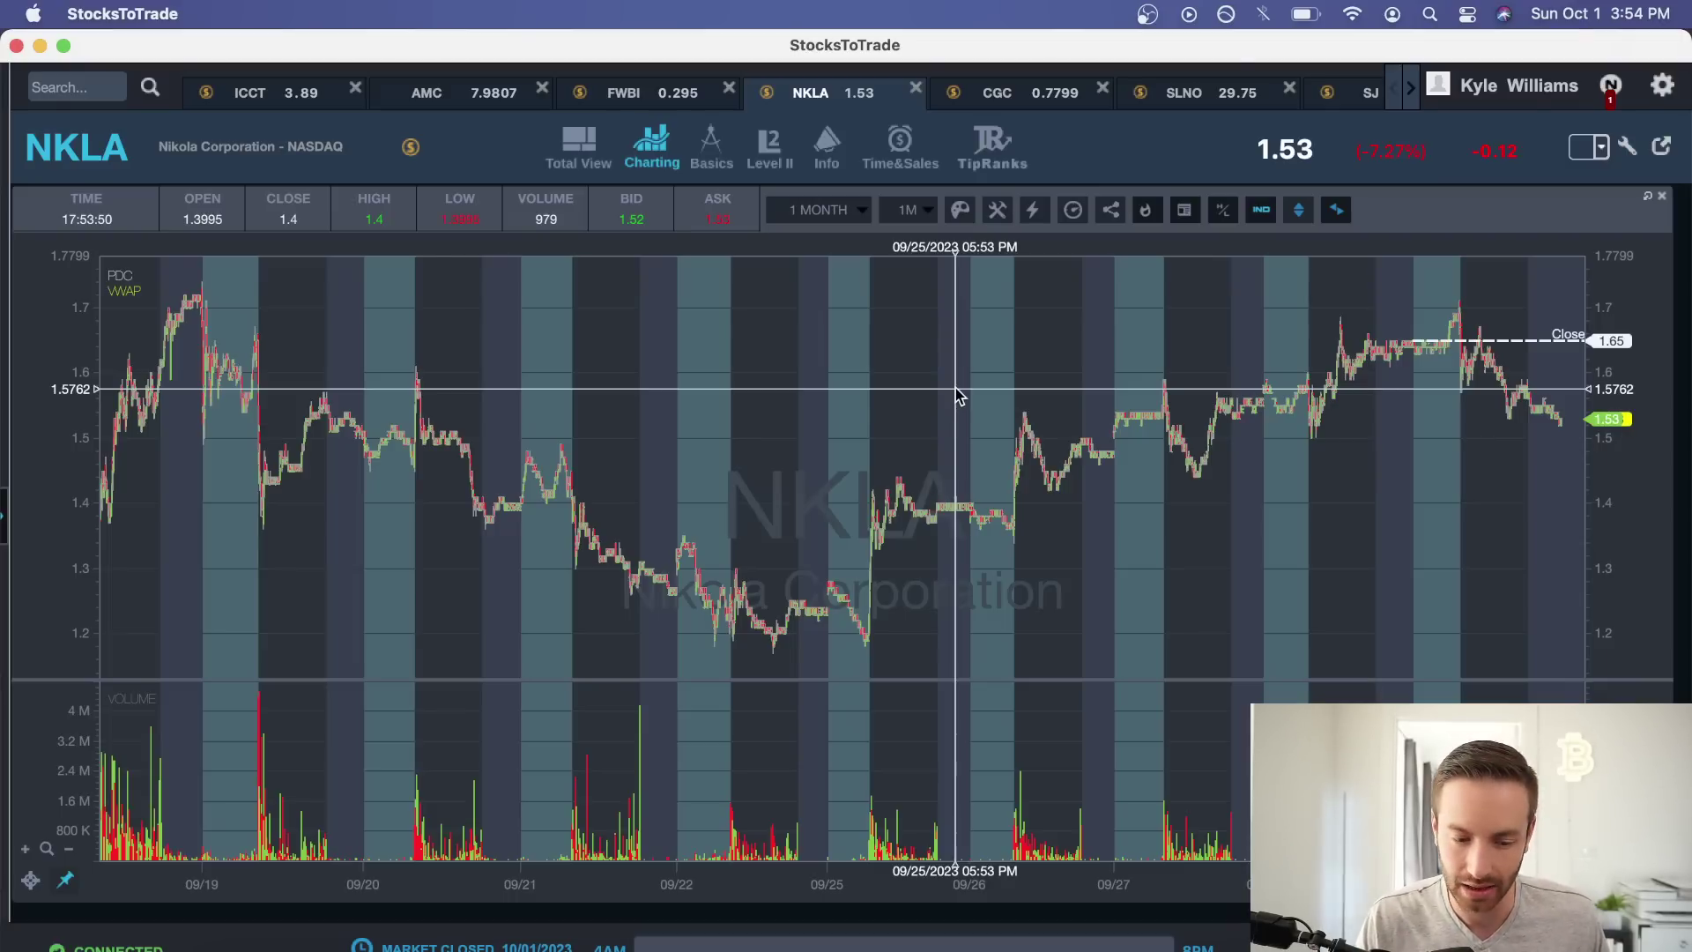
Examine NKLA's intraday action from September 14 onward, then focus on the September 19 premarket and open.
{"action": "left_click_drag", "start_coordinate": [672, 461], "coordinate": [966, 532]}
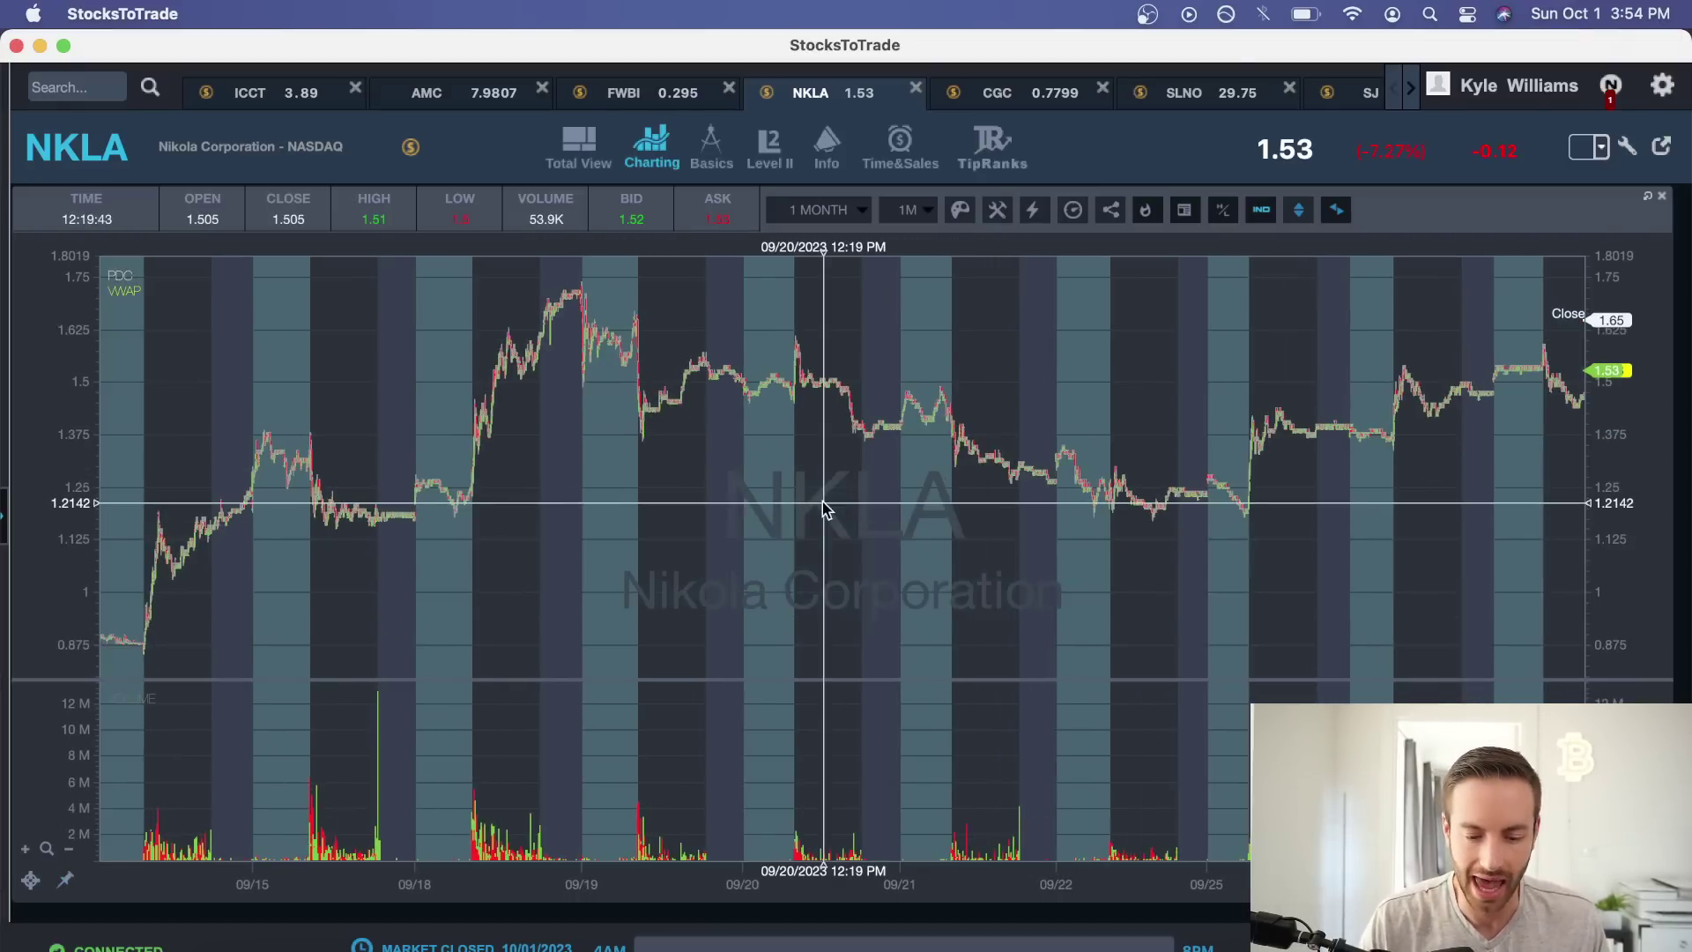
{"action": "left_click_drag", "start_coordinate": [824, 509], "coordinate": [1152, 540]}
{"action": "scroll", "coordinate": [1025, 550], "scroll_direction": "up", "scroll_amount": 5}
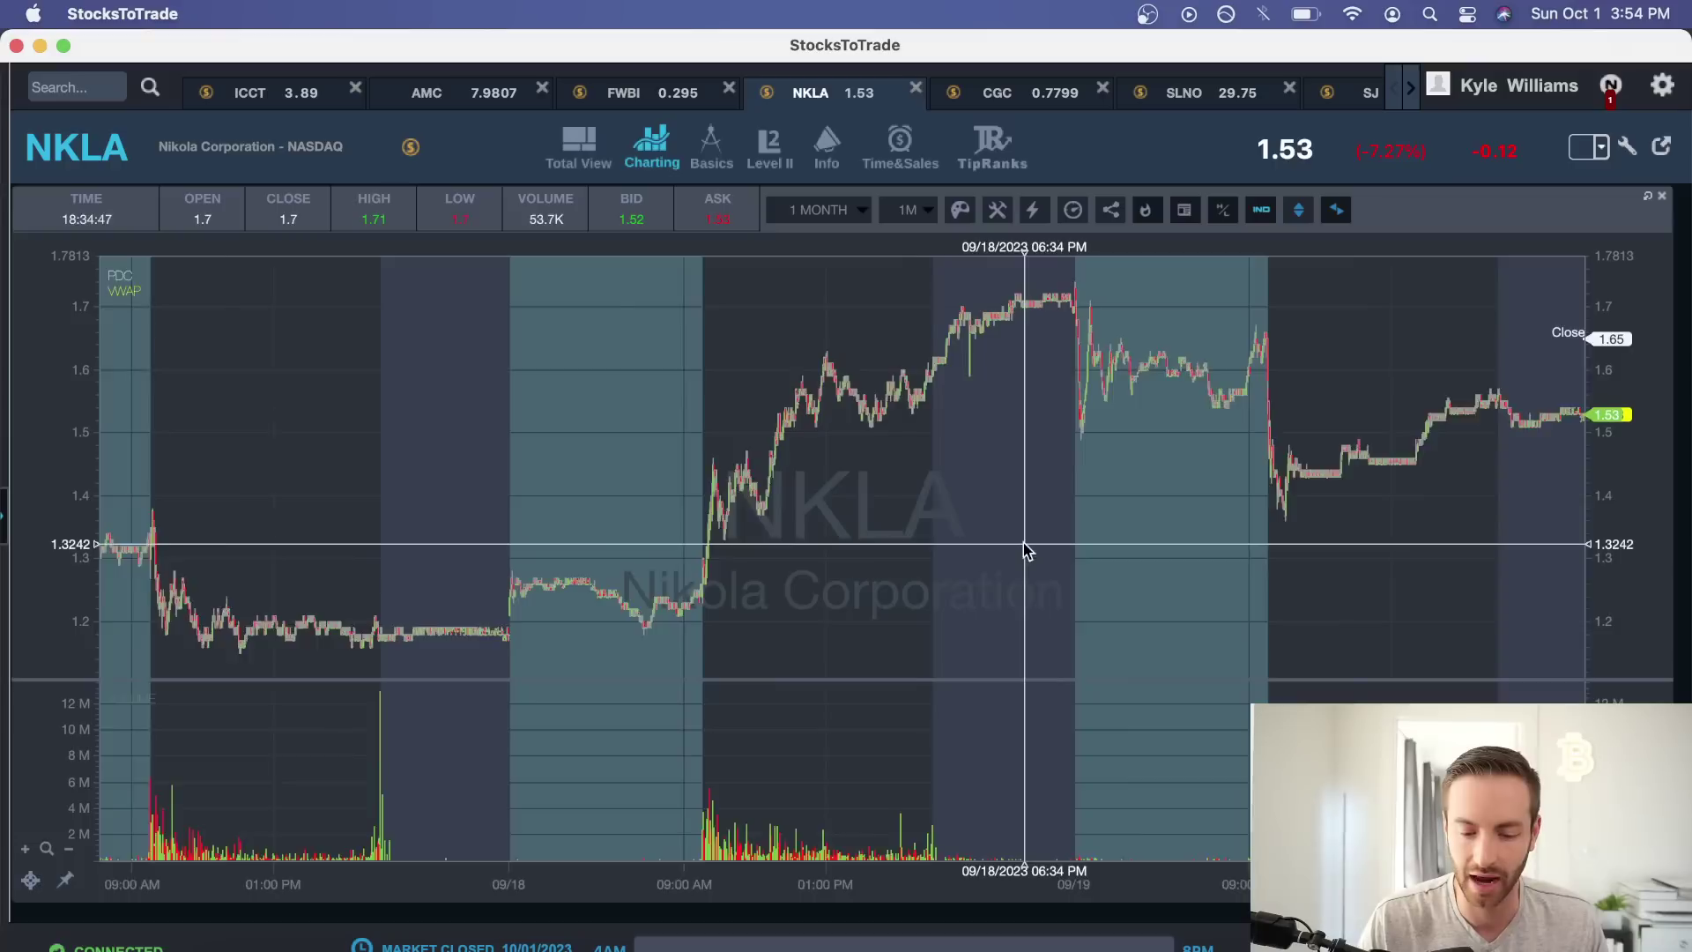
{"action": "scroll", "coordinate": [1025, 551], "scroll_direction": "up", "scroll_amount": 1}
{"action": "left_click_drag", "start_coordinate": [1261, 564], "coordinate": [990, 593]}
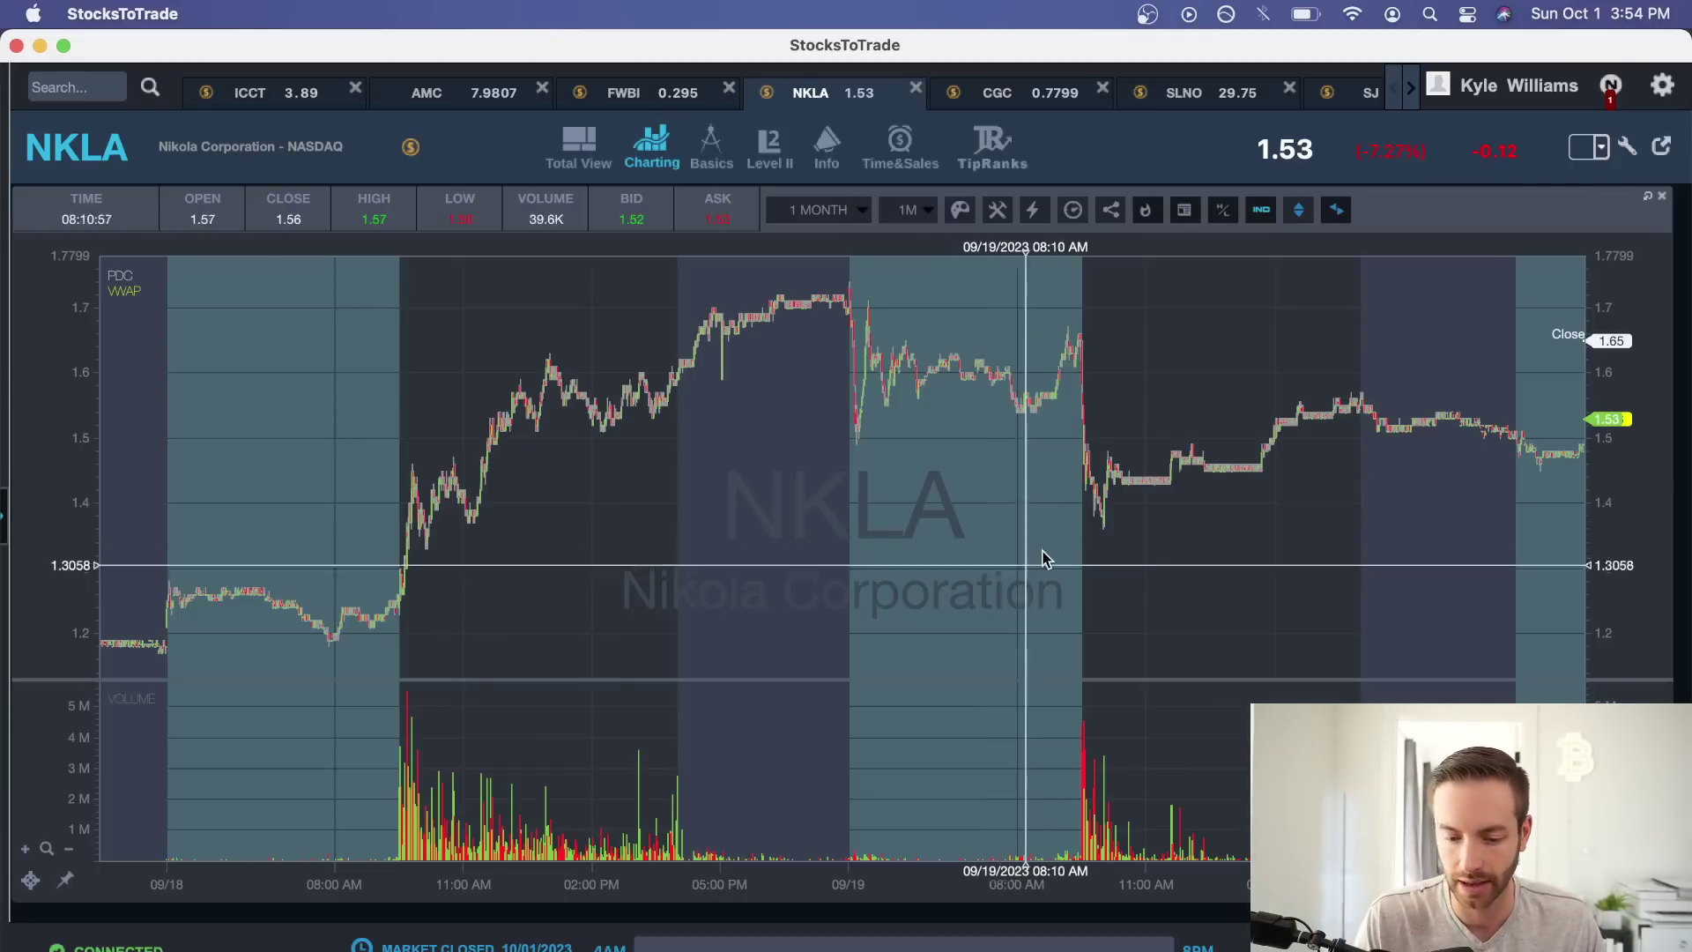
{"action": "scroll", "coordinate": [1043, 559], "scroll_direction": "up", "scroll_amount": 5}
{"action": "left_click_drag", "start_coordinate": [1154, 548], "coordinate": [884, 547]}
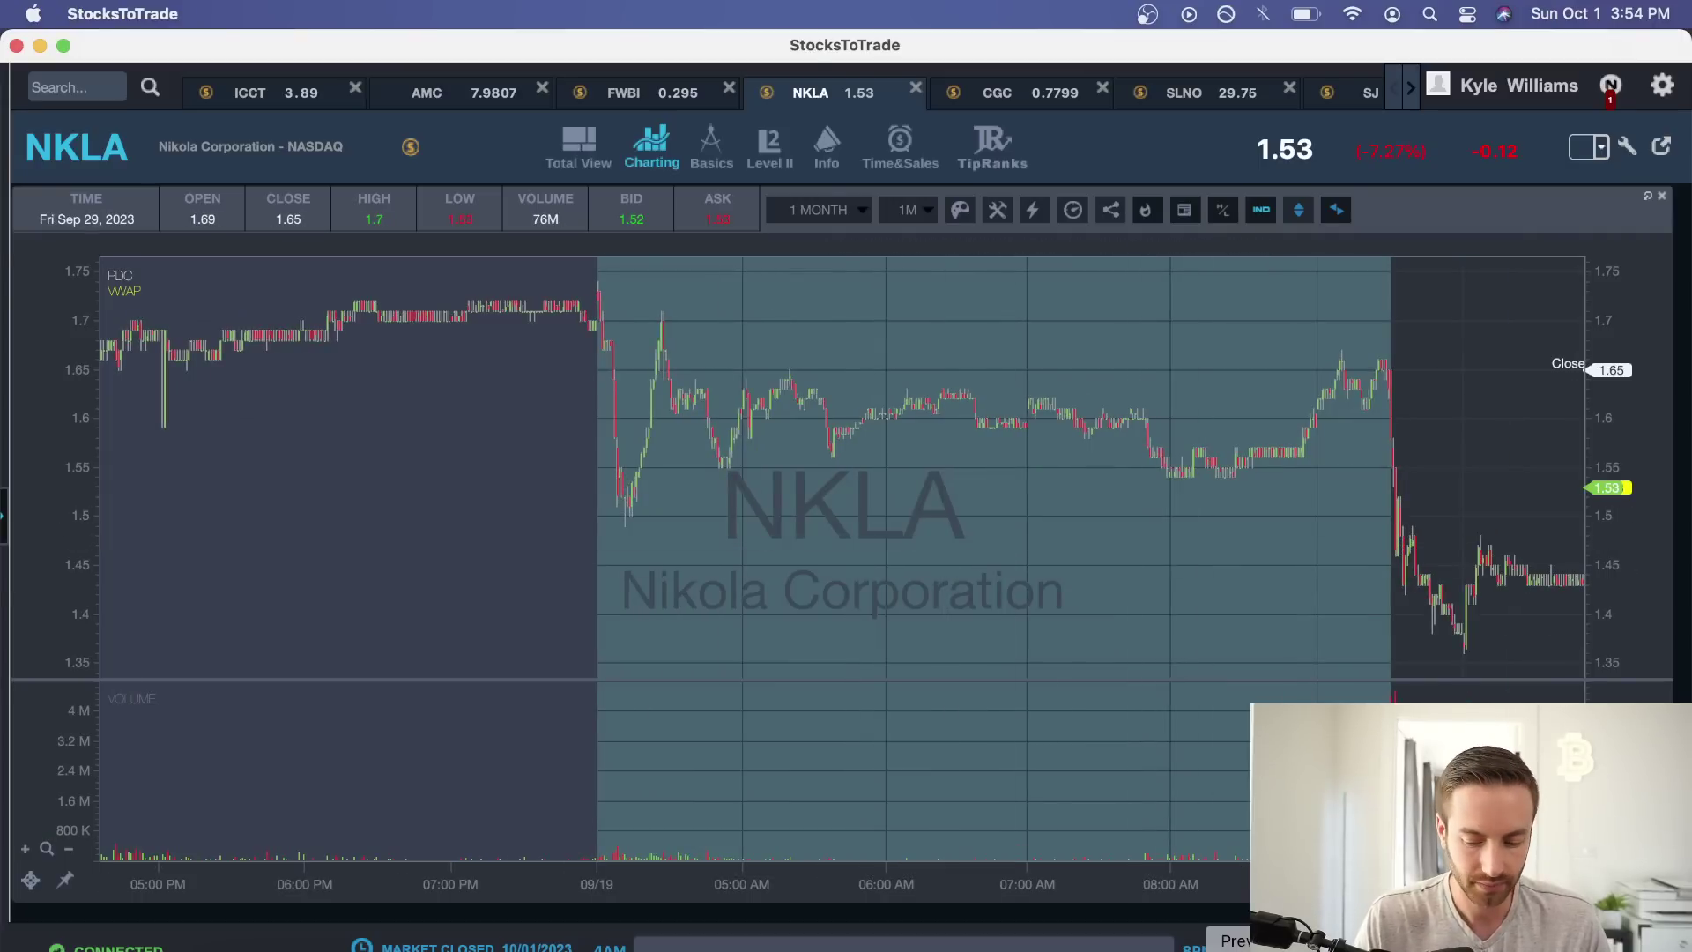
Switch to Preview, reposition the "NKLA straight to it.png" screenshot and enlarge it.
{"action": "key", "text": "super+Tab"}
{"action": "left_click_drag", "start_coordinate": [315, 135], "coordinate": [285, 78]}
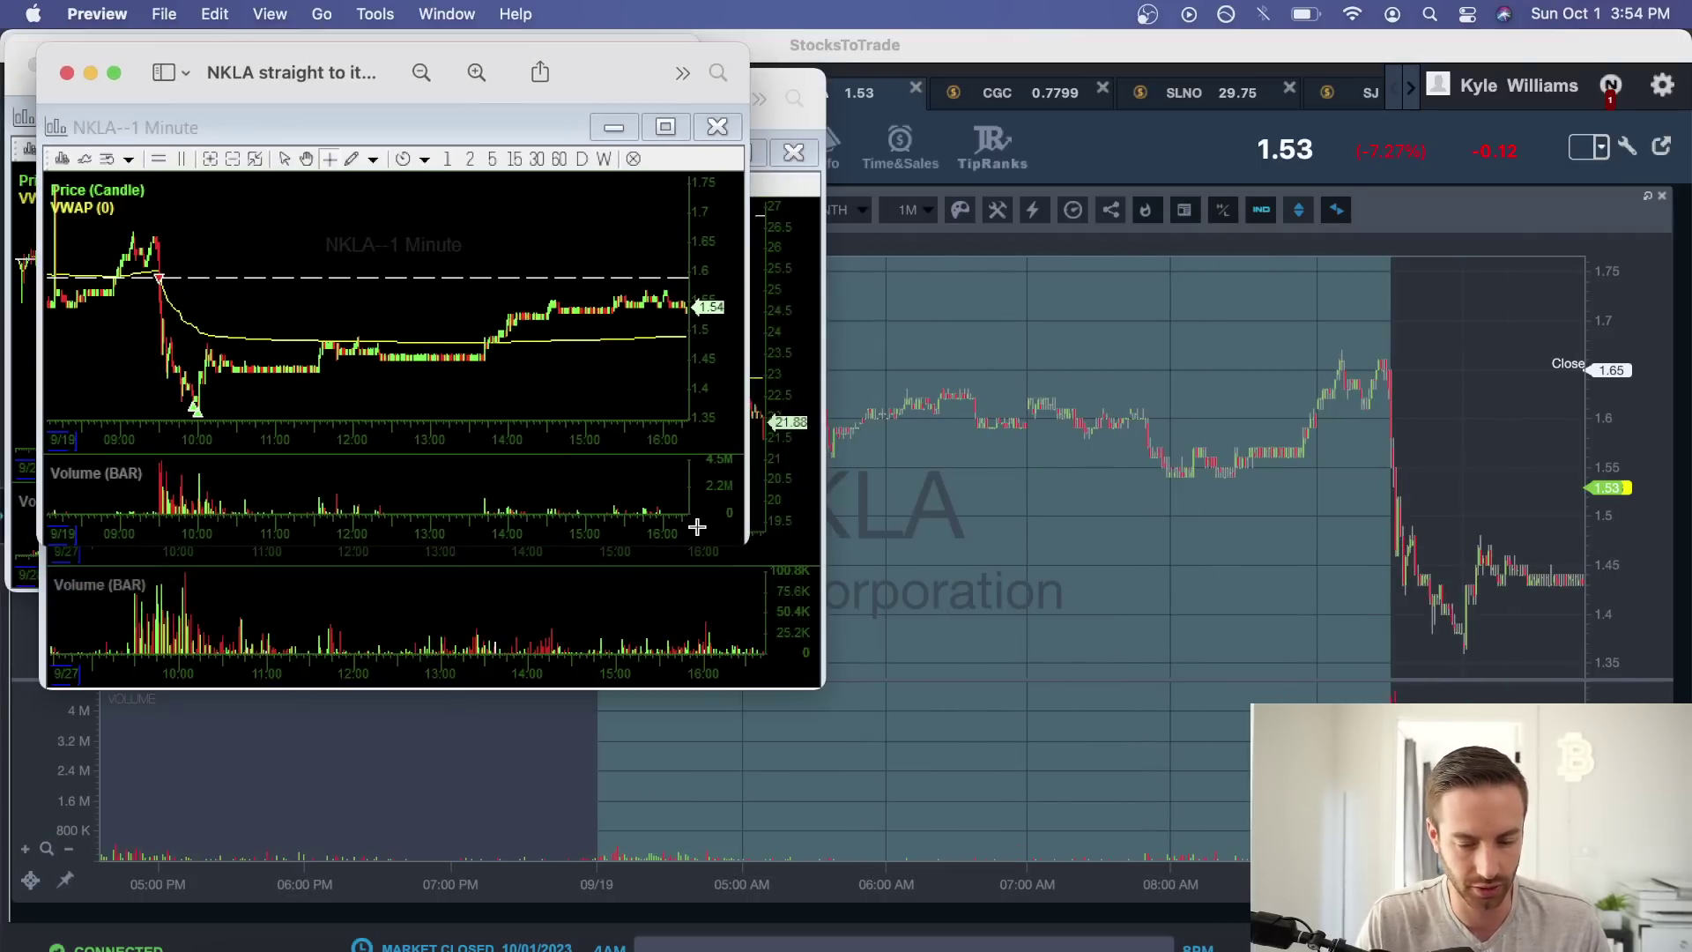
{"action": "key", "text": "super+plus"}
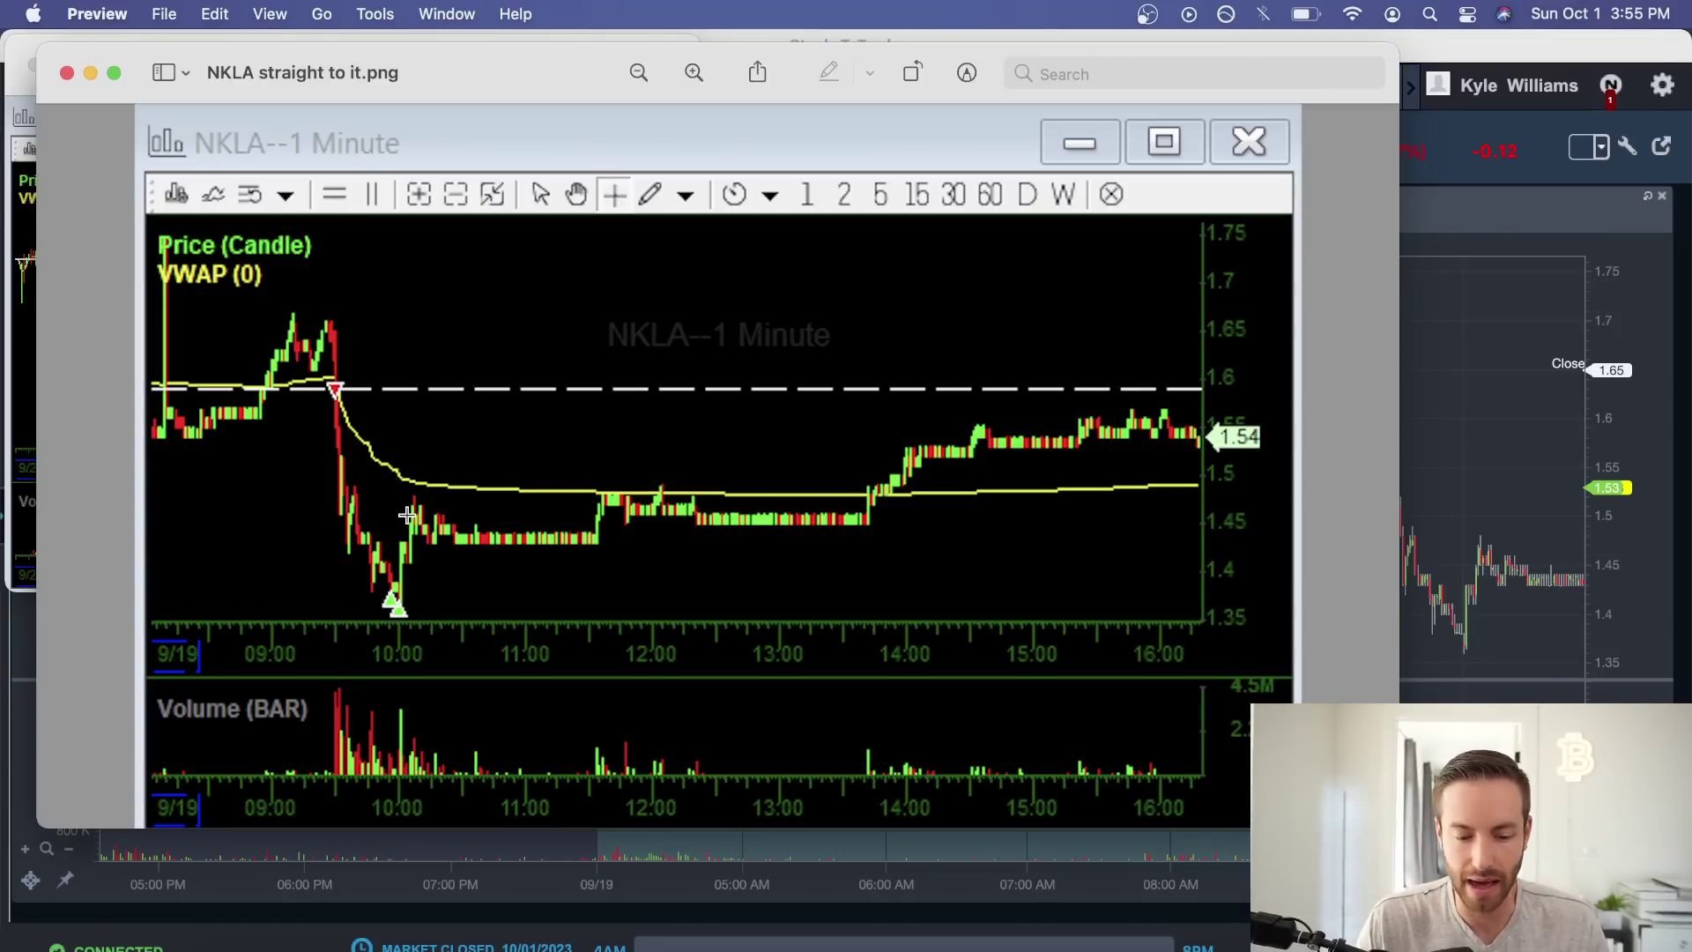
Frame NKLA's post-10:00 price action, the covers near 10:00, and the full drop from short entry to covers.
{"action": "left_click_drag", "start_coordinate": [382, 416], "coordinate": [1202, 546]}
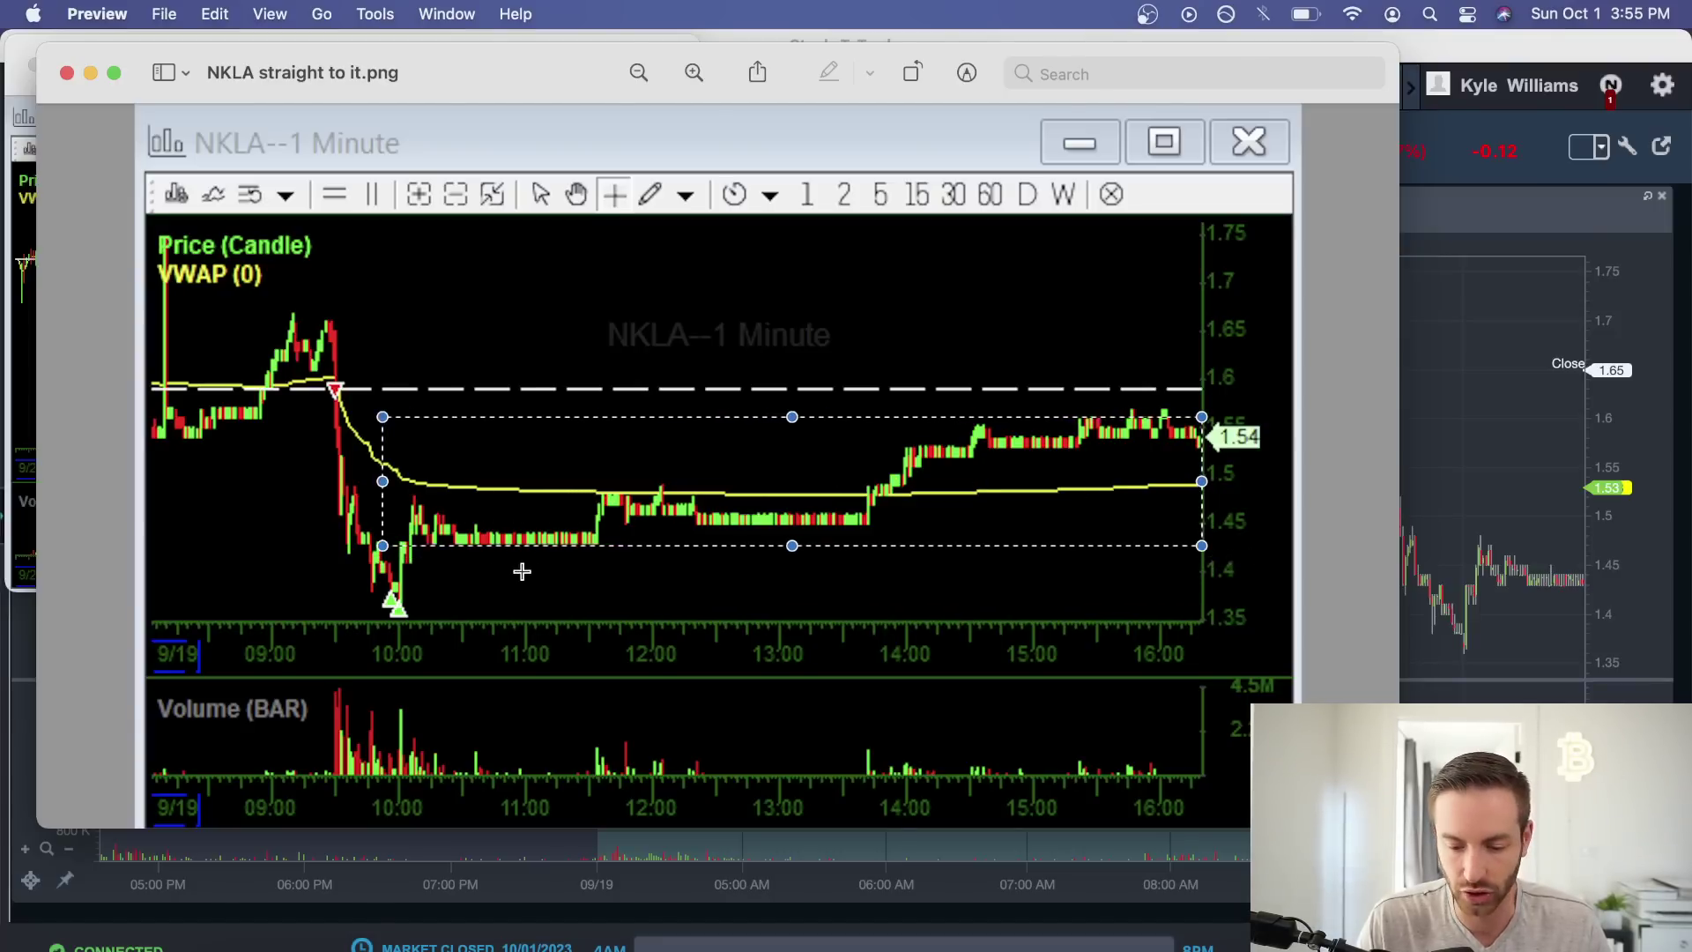
{"action": "left_click", "coordinate": [453, 578]}
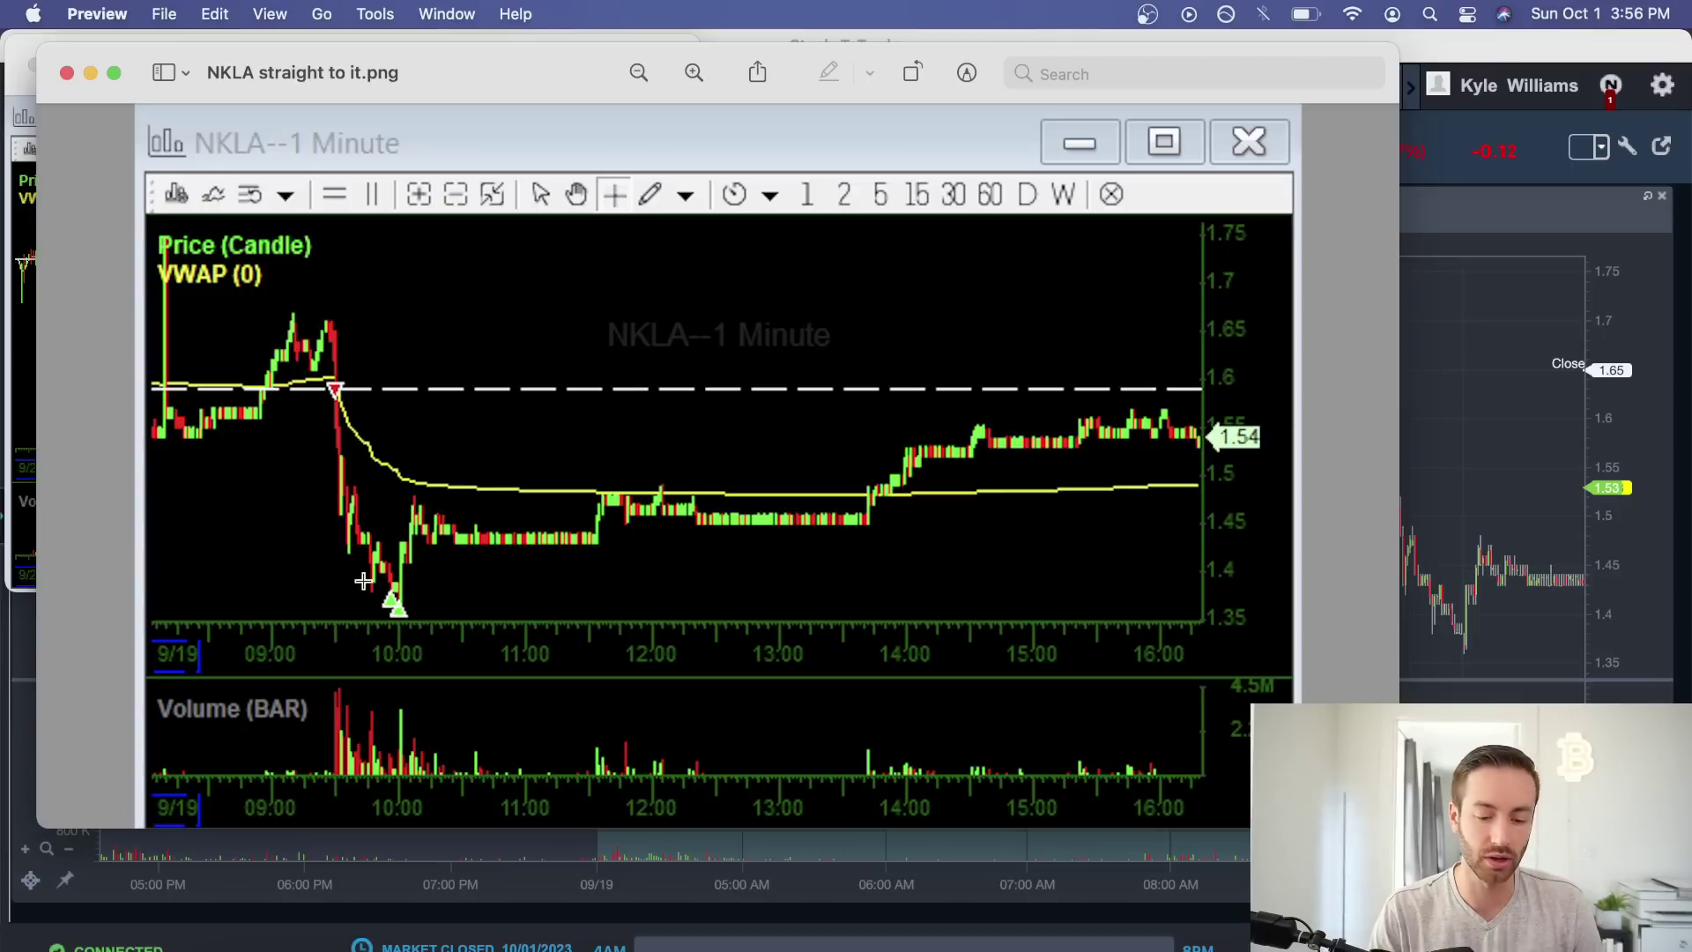
{"action": "left_click_drag", "start_coordinate": [365, 574], "coordinate": [453, 623]}
{"action": "left_click", "coordinate": [504, 609]}
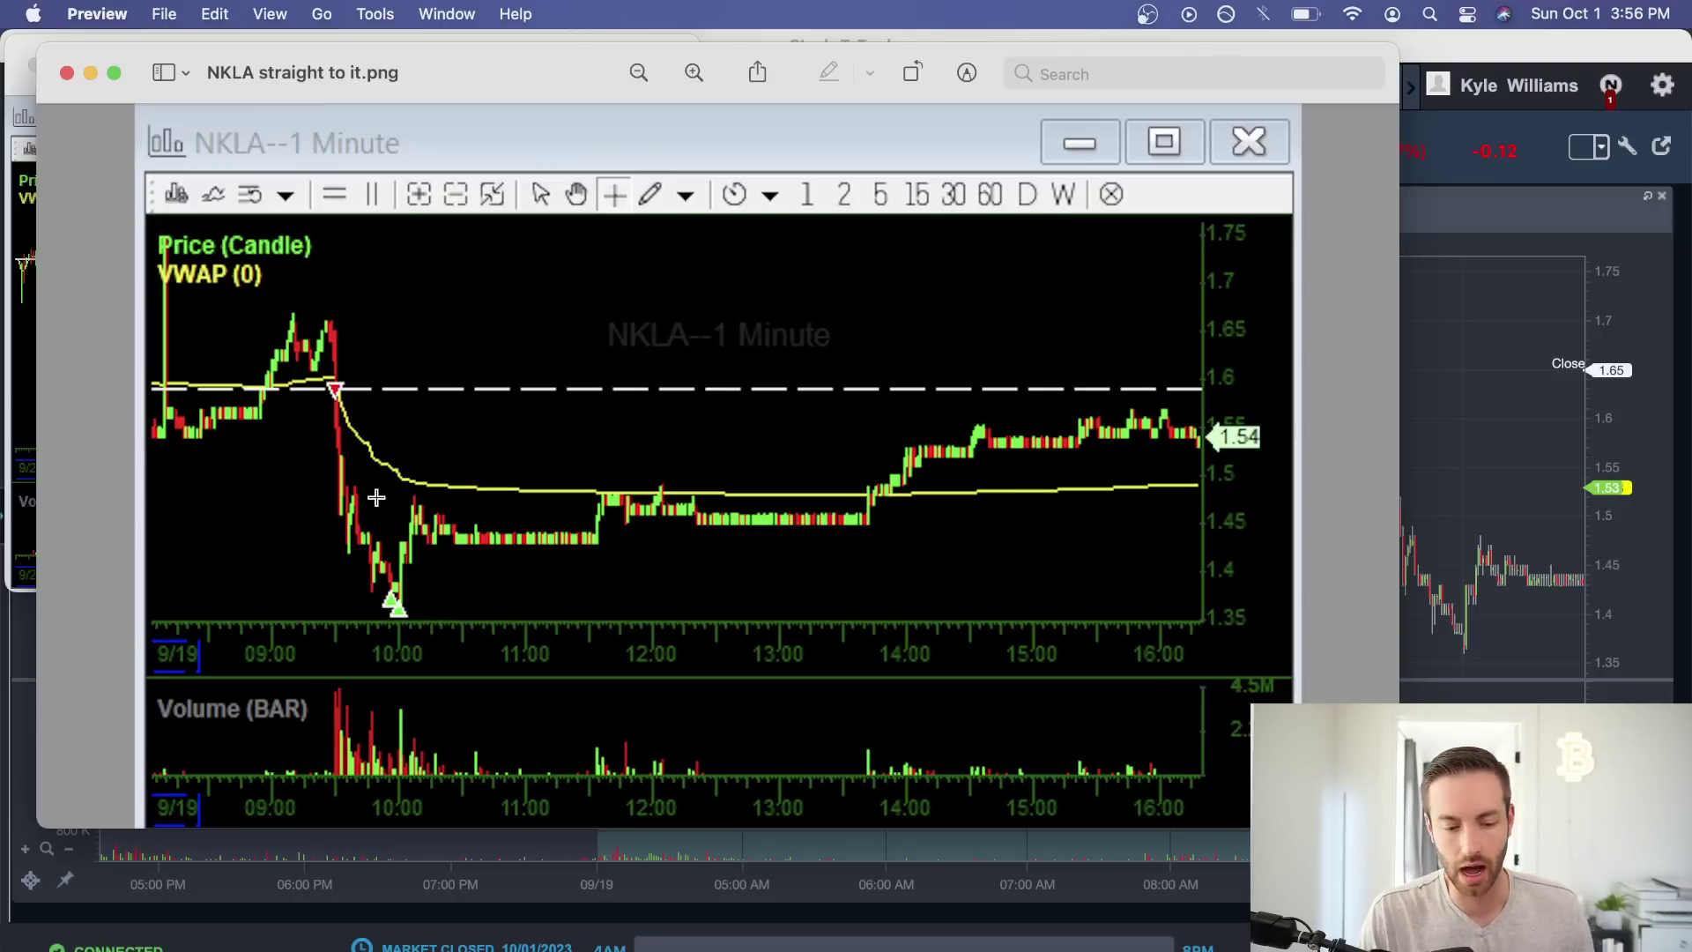
{"action": "left_click_drag", "start_coordinate": [305, 358], "coordinate": [452, 619]}
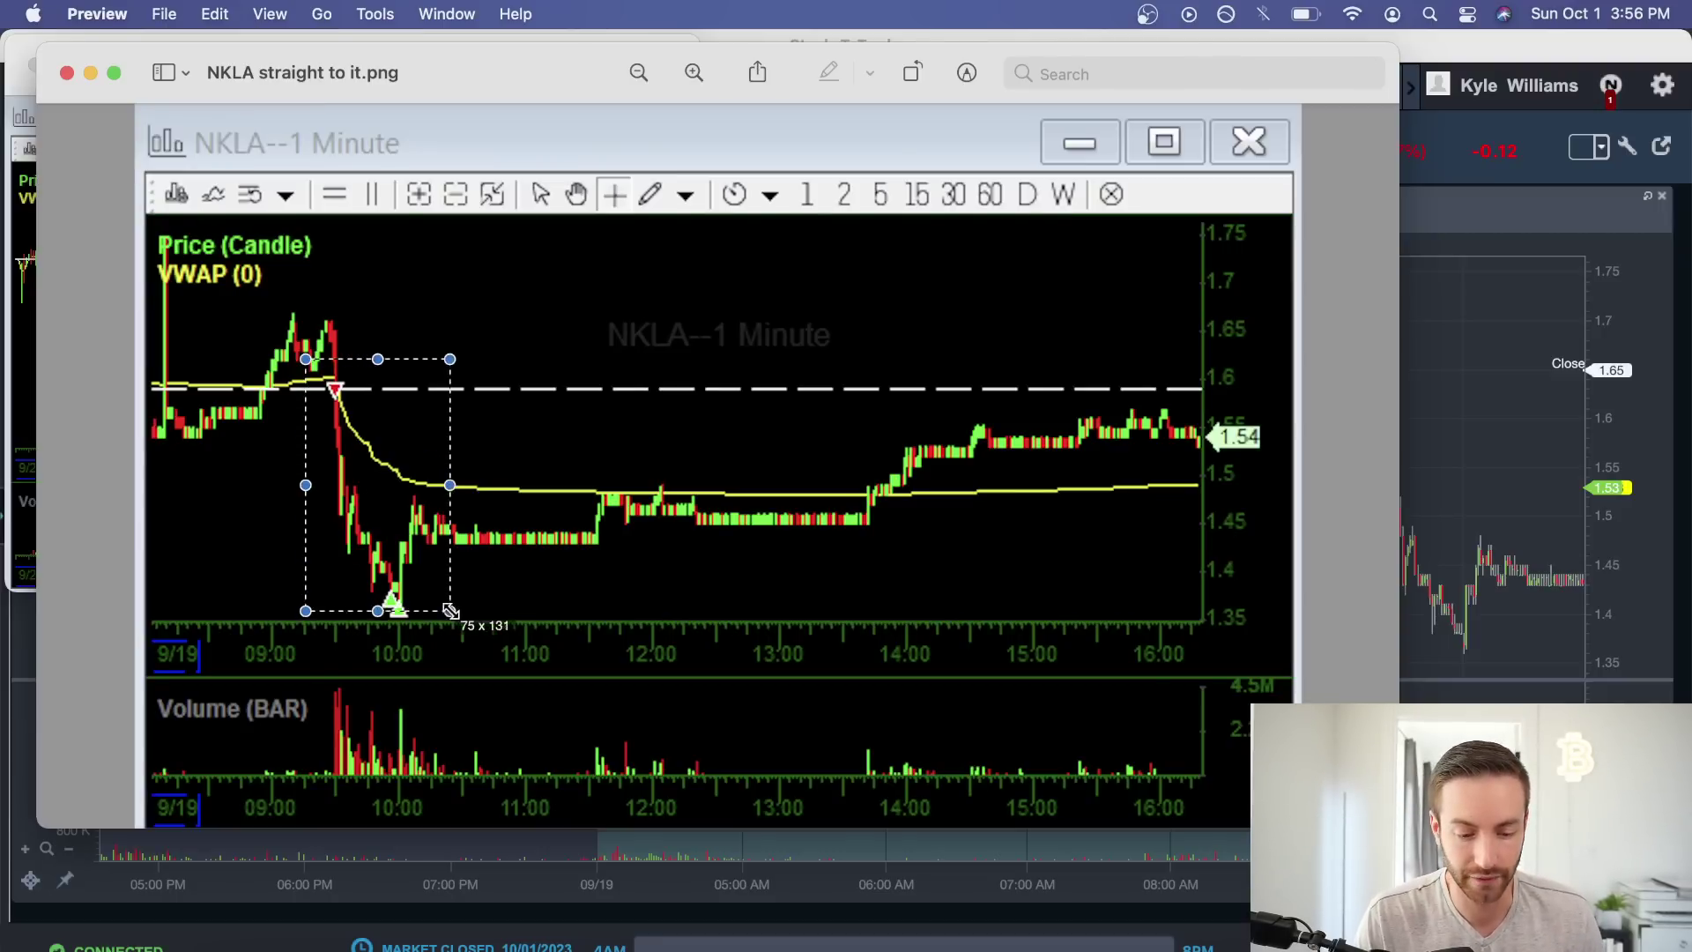
{"action": "left_click", "coordinate": [494, 600]}
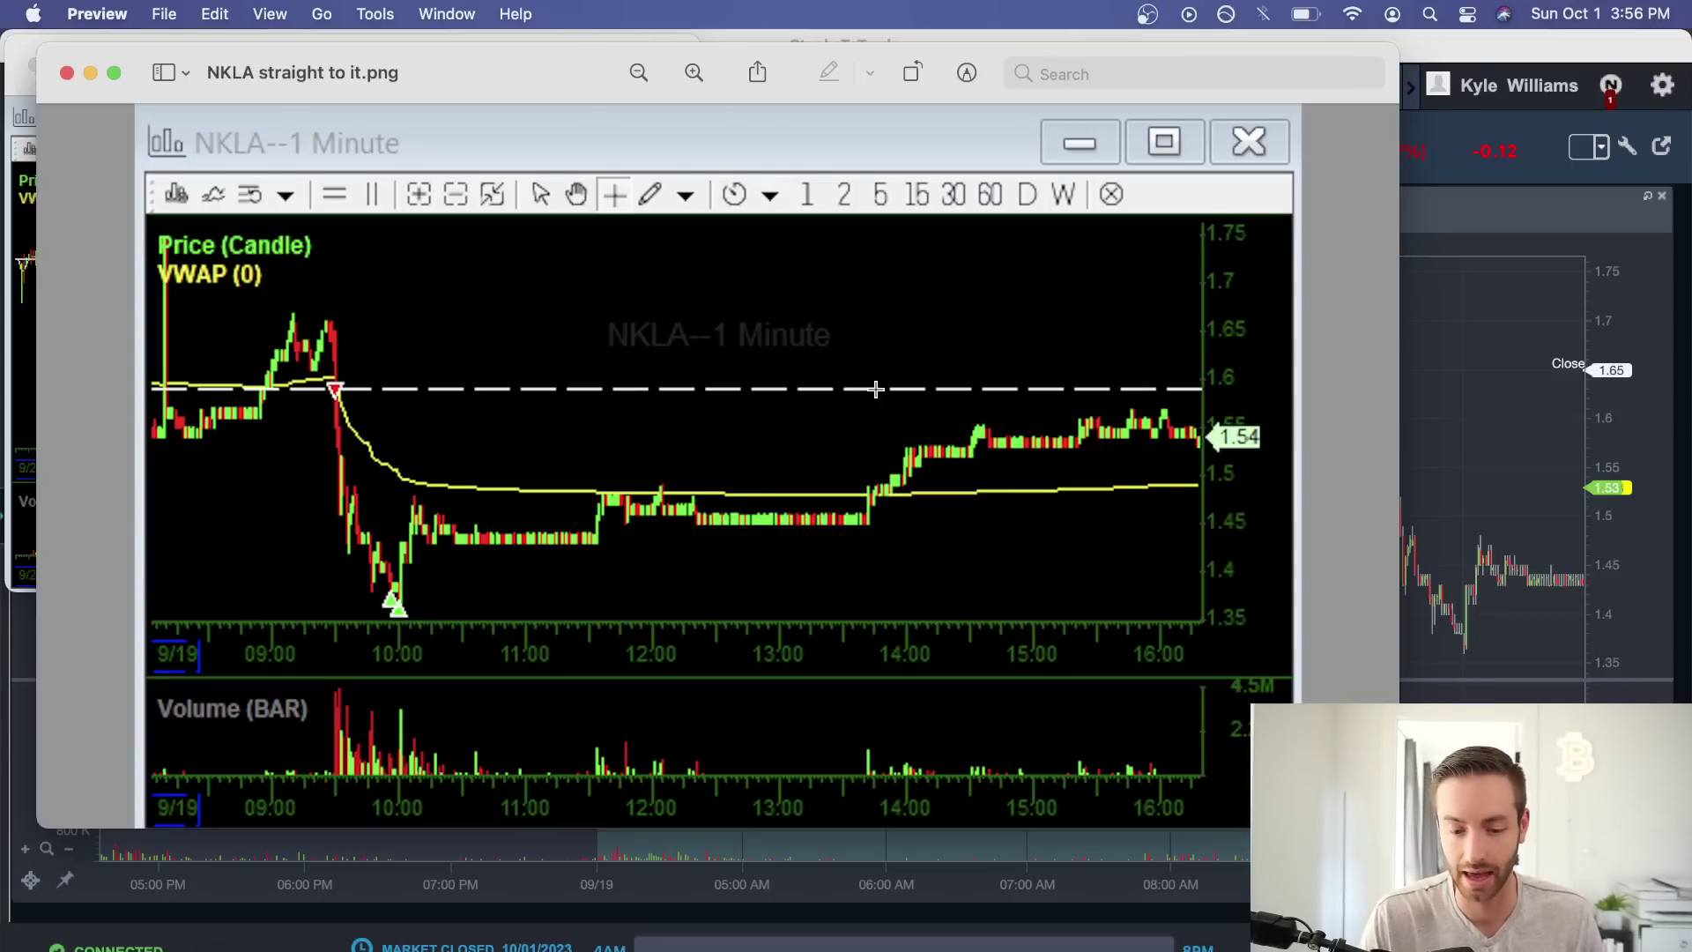
Return to StocksToTrade and examine NKLA's multi-day intraday chart from September 14 through September 20.
{"action": "left_click", "coordinate": [1416, 377]}
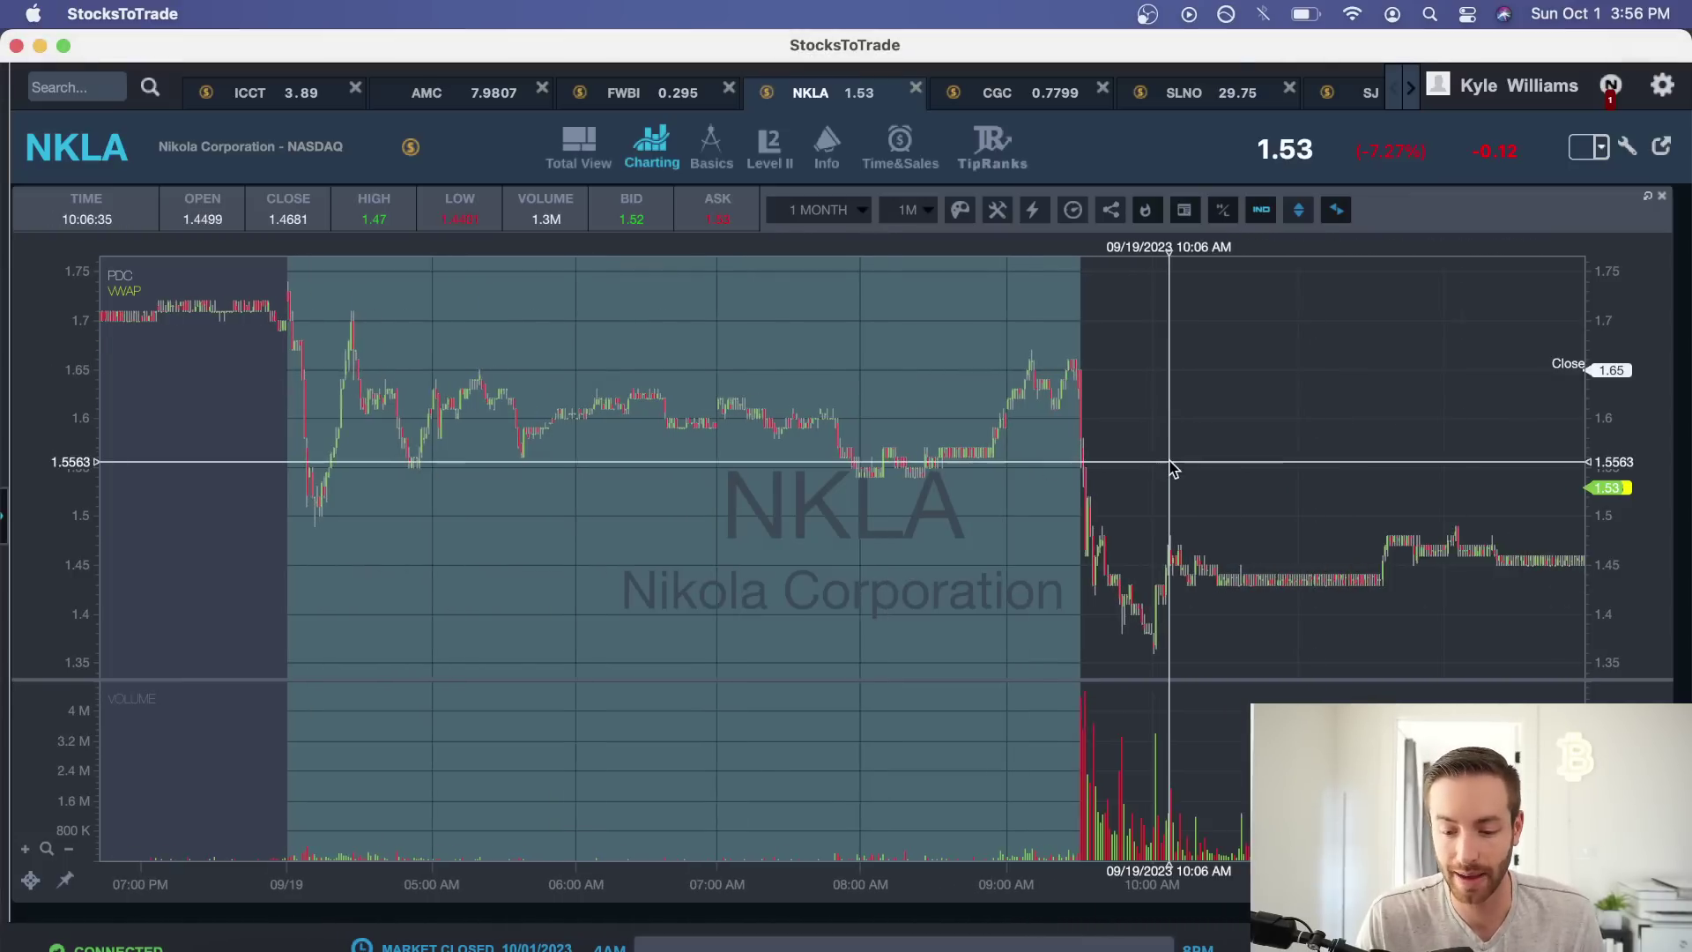
{"action": "scroll", "coordinate": [1172, 468], "scroll_direction": "down", "scroll_amount": 5}
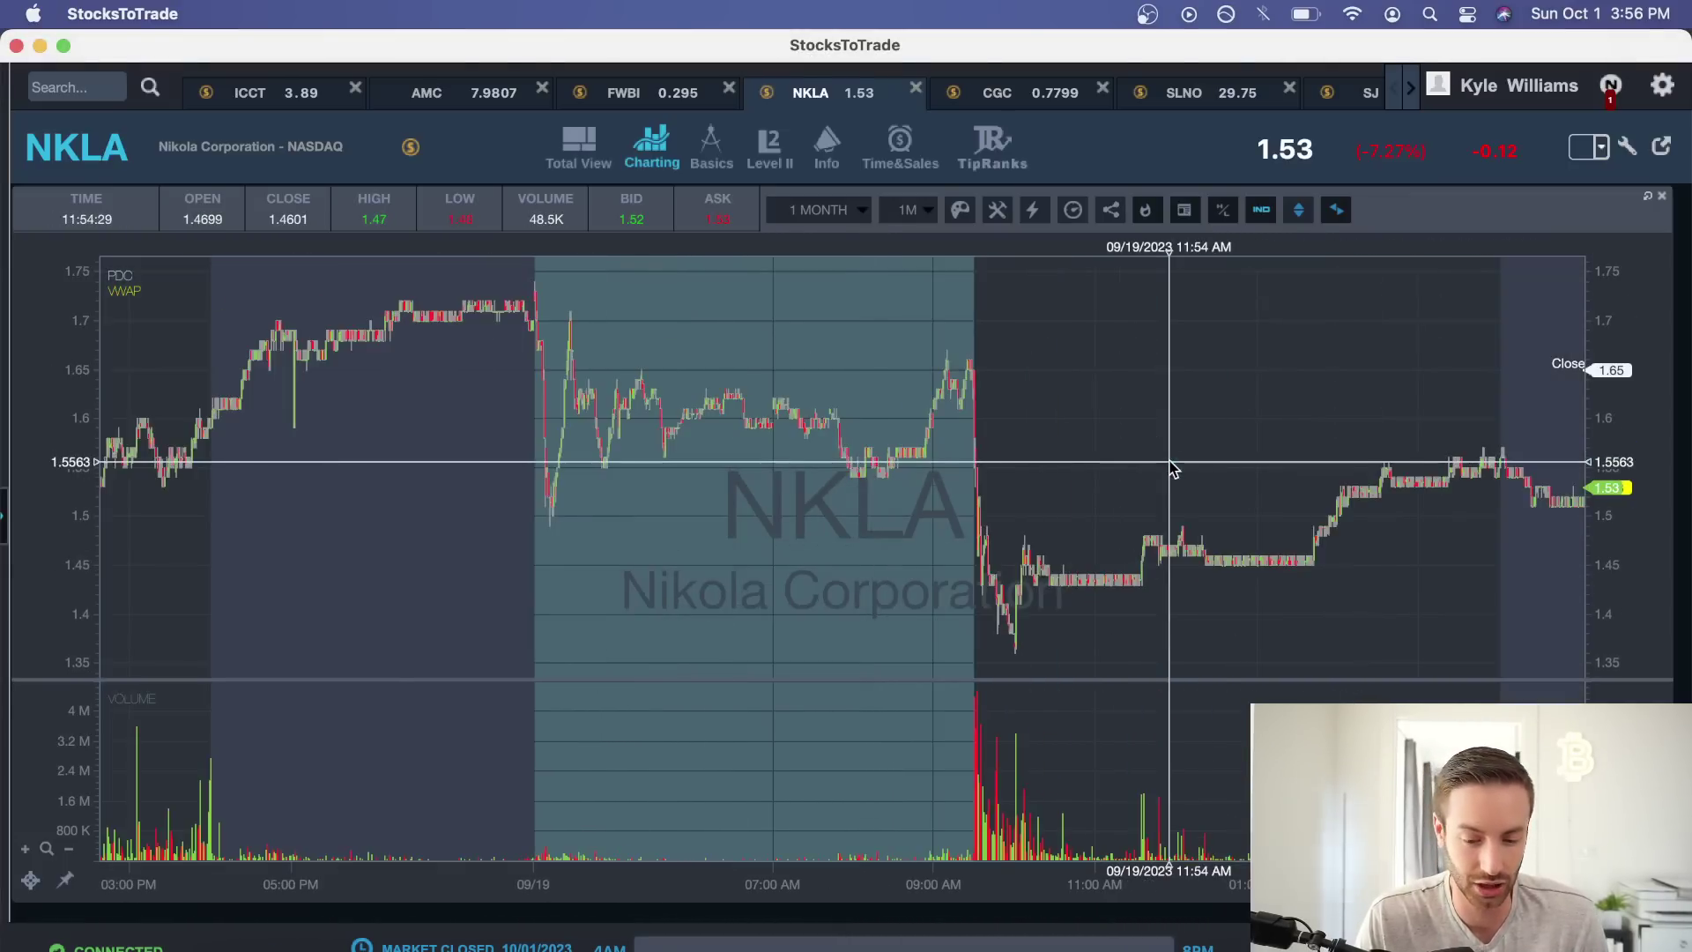
{"action": "scroll", "coordinate": [1172, 468], "scroll_direction": "down", "scroll_amount": 5}
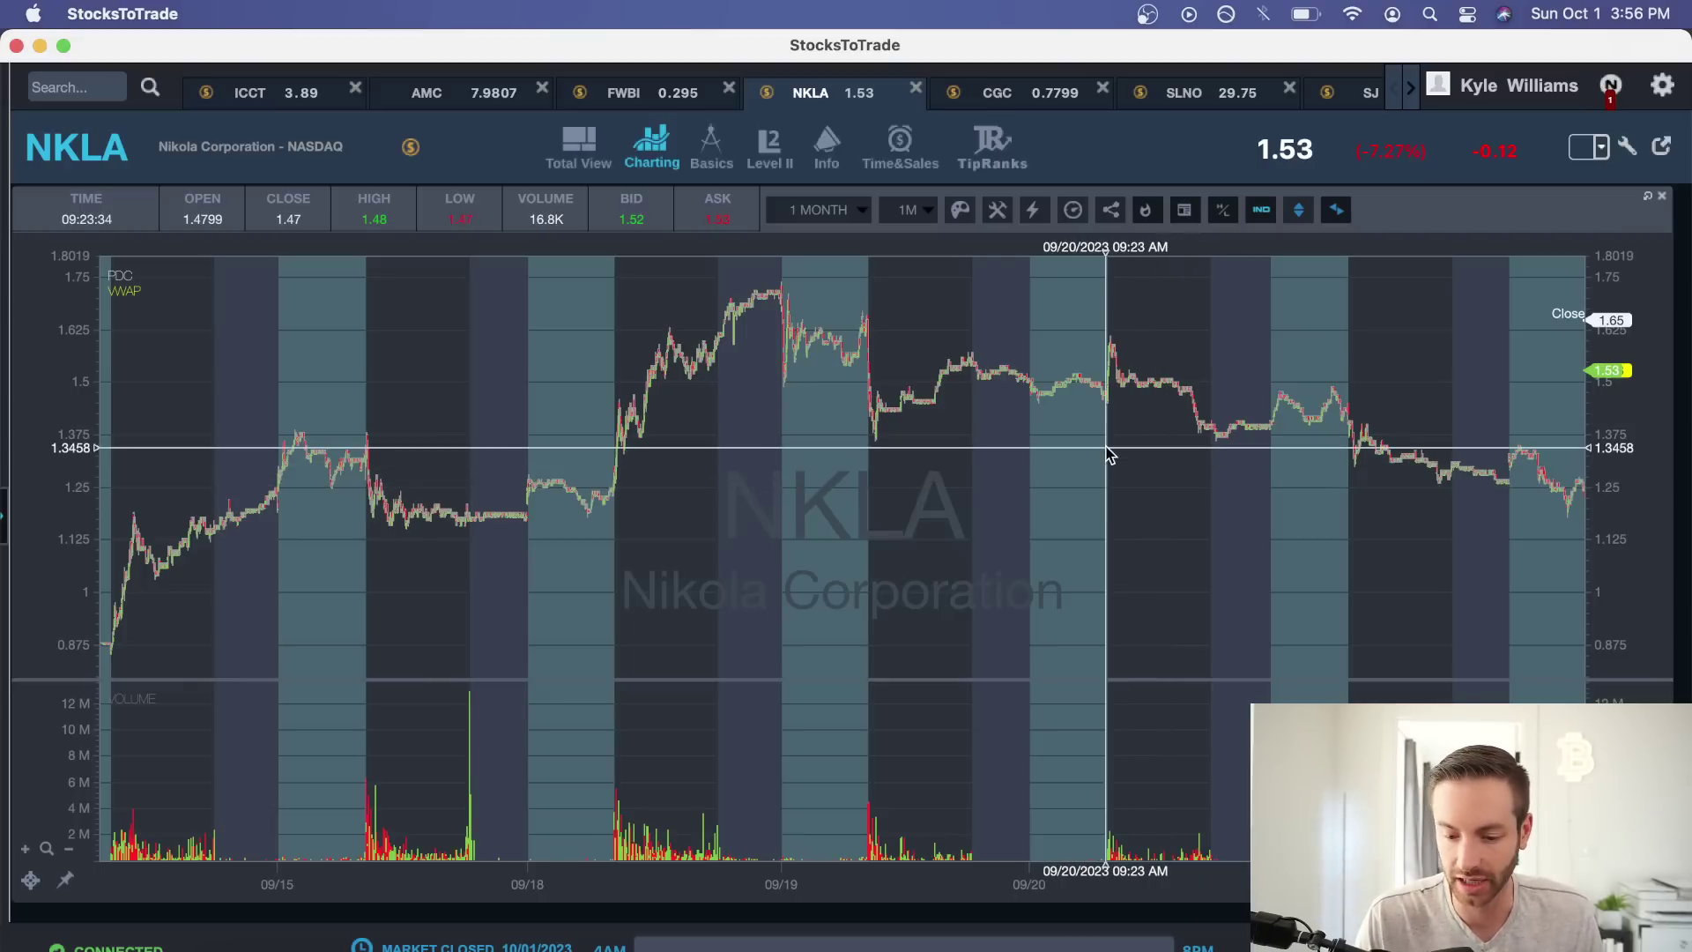
{"action": "mouse_move", "coordinate": [1020, 454]}
{"action": "left_mouse_down"}
{"action": "mouse_move", "coordinate": [819, 456]}
{"action": "mouse_move", "coordinate": [1033, 453]}
{"action": "left_mouse_up"}
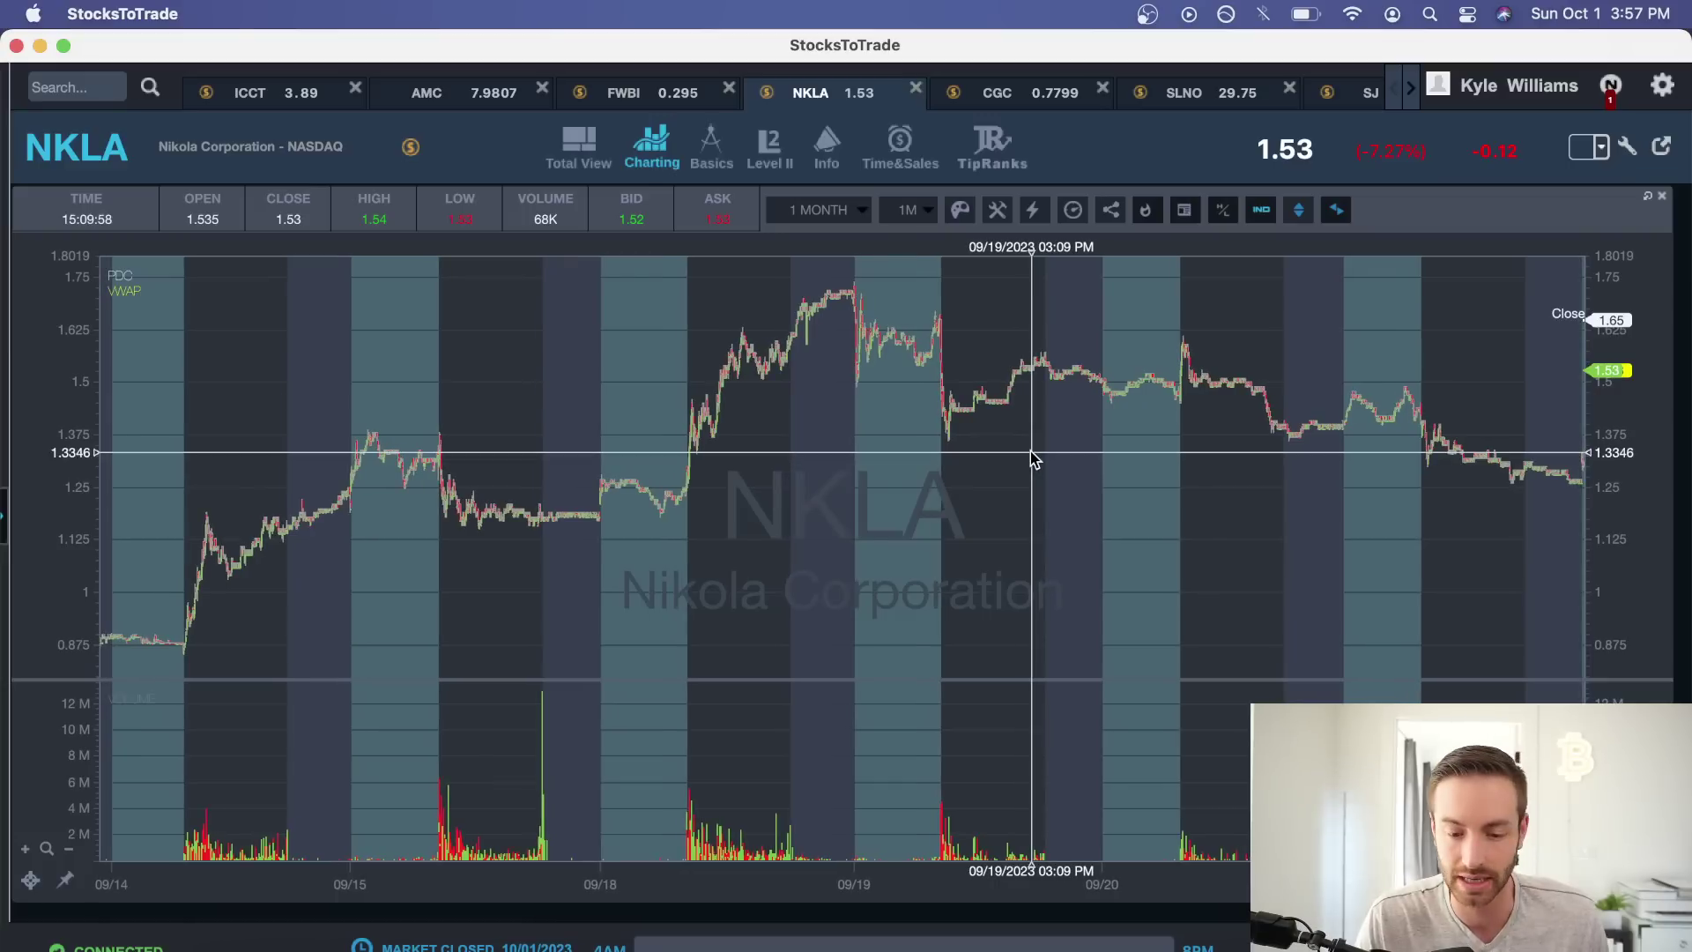
Set the NKLA chart period to 1 year and examine the daily candles from July through September 2023.
{"action": "left_click", "coordinate": [842, 211]}
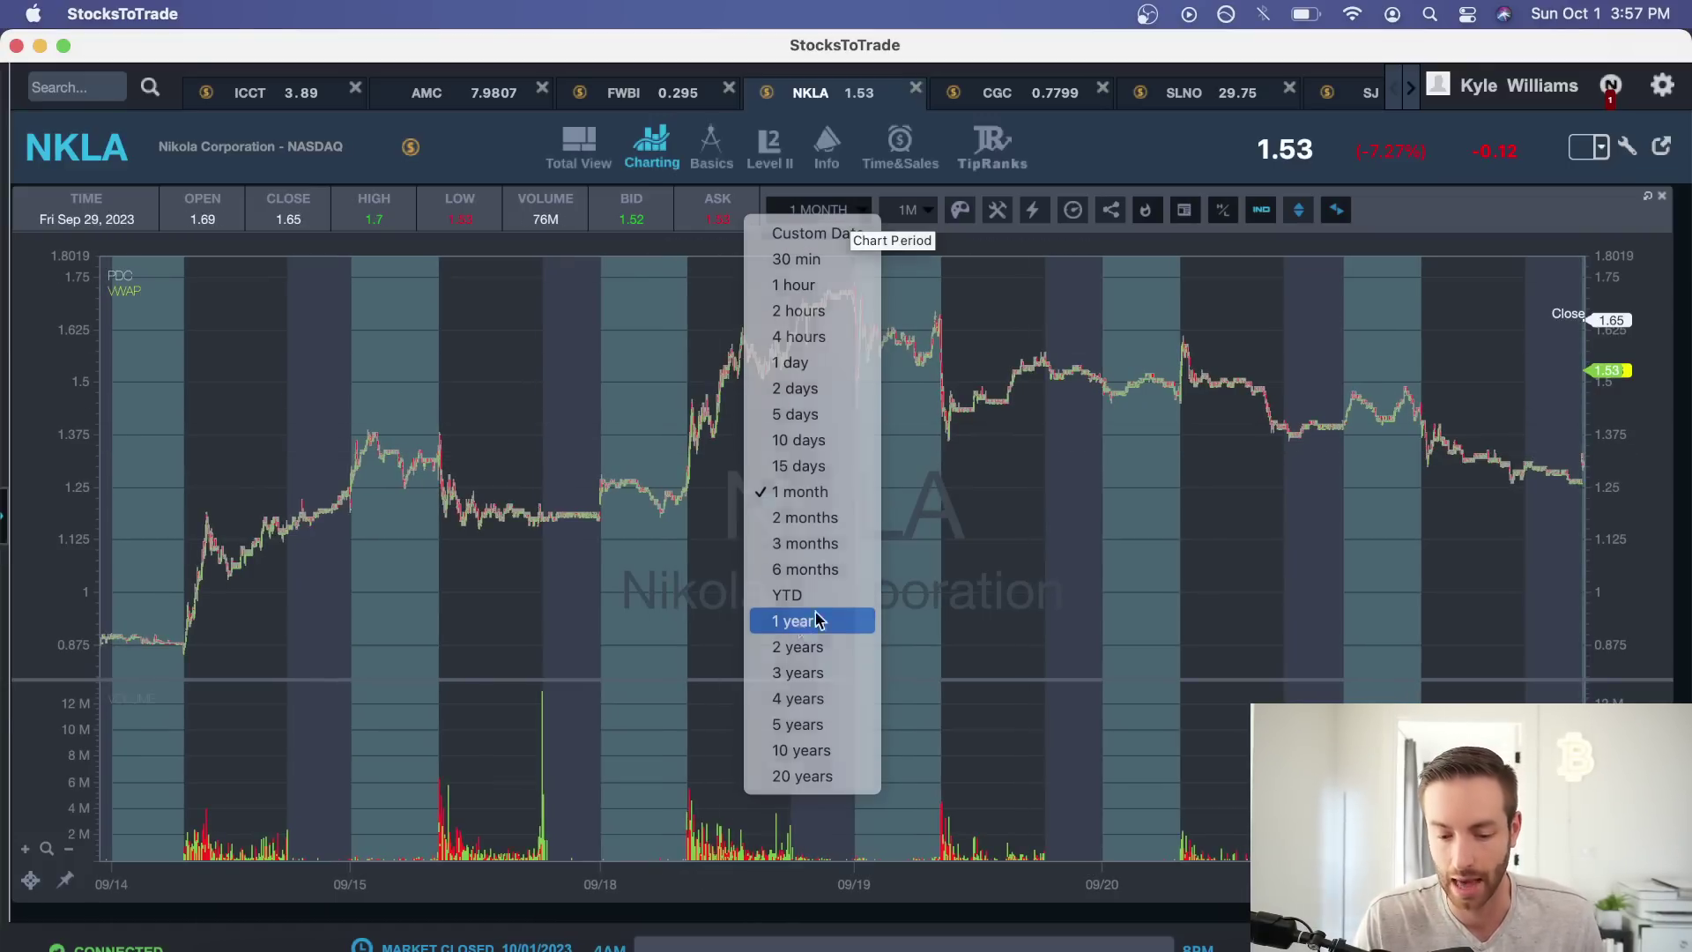
{"action": "key", "text": "Escape"}
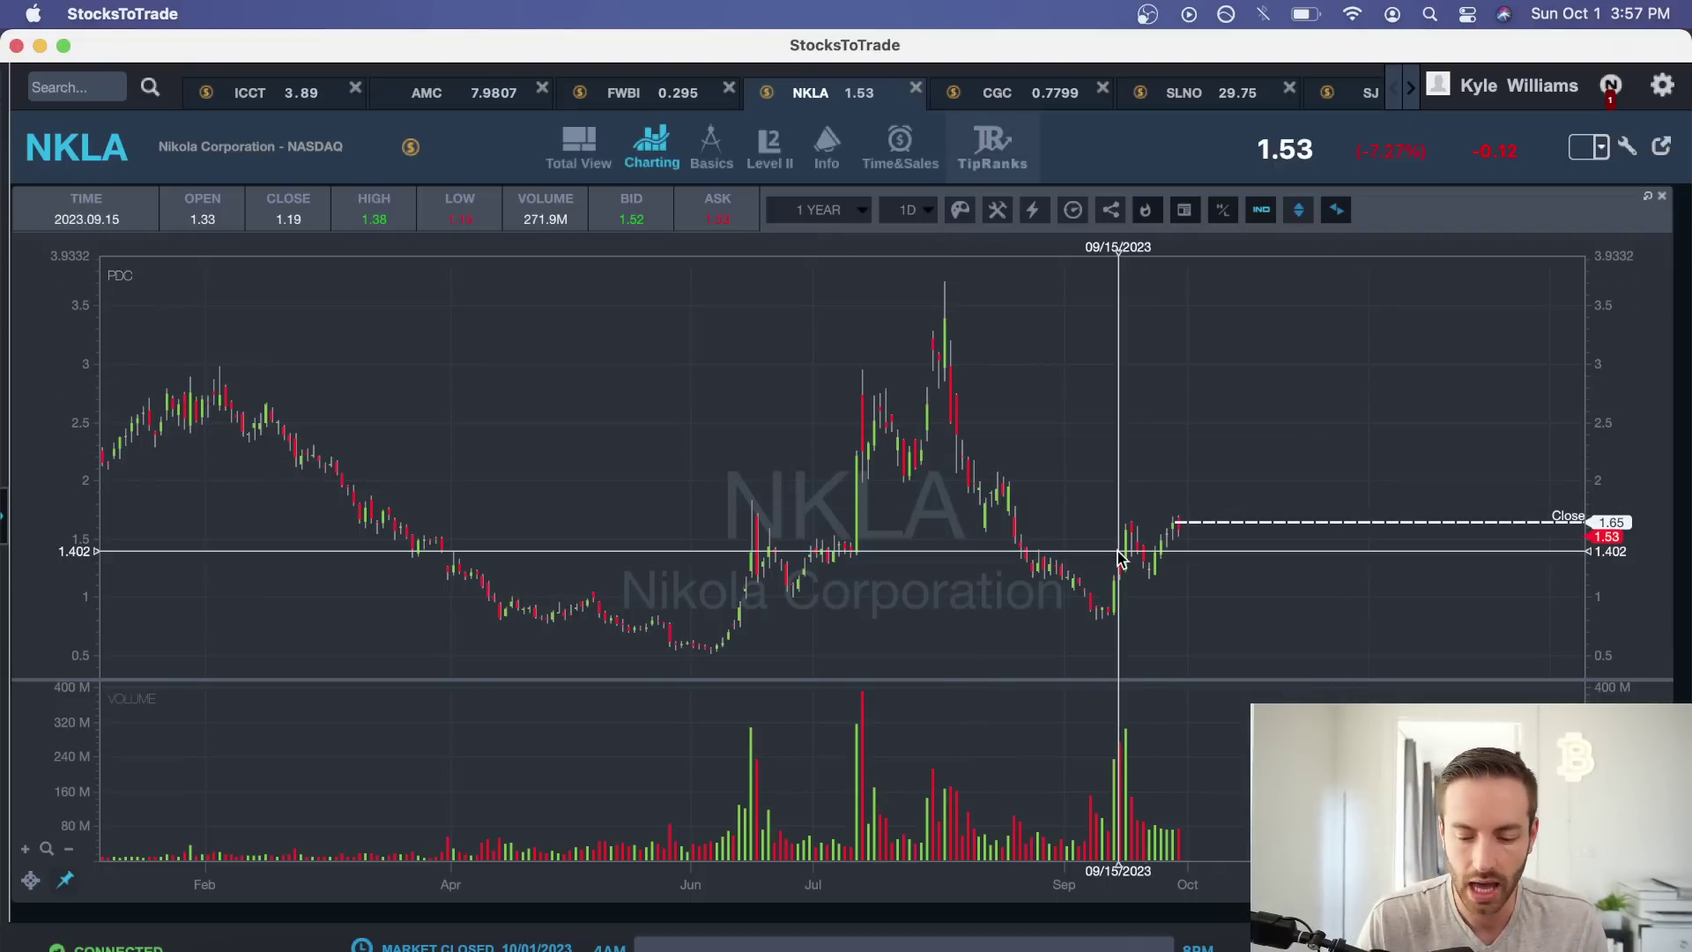
{"action": "scroll", "coordinate": [1114, 560], "scroll_direction": "up", "scroll_amount": 3}
{"action": "scroll", "coordinate": [1102, 563], "scroll_direction": "up", "scroll_amount": 3}
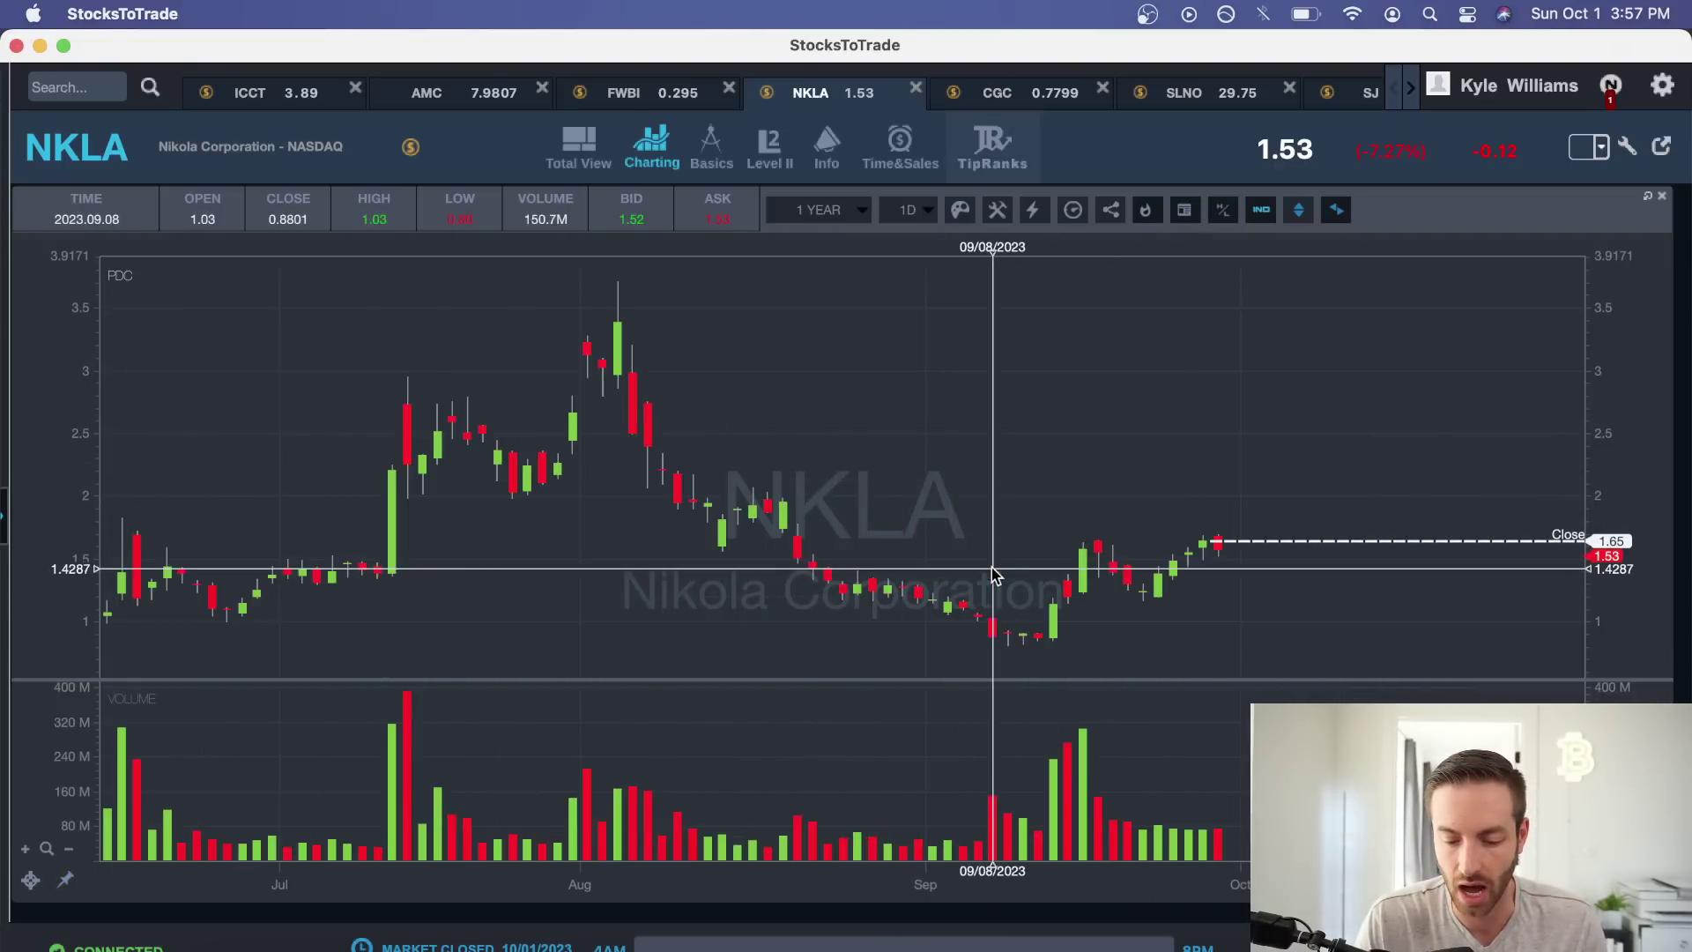
Open the CGC chart and set it to a 1-month period with 1-minute candles.
{"action": "left_click", "coordinate": [1048, 96]}
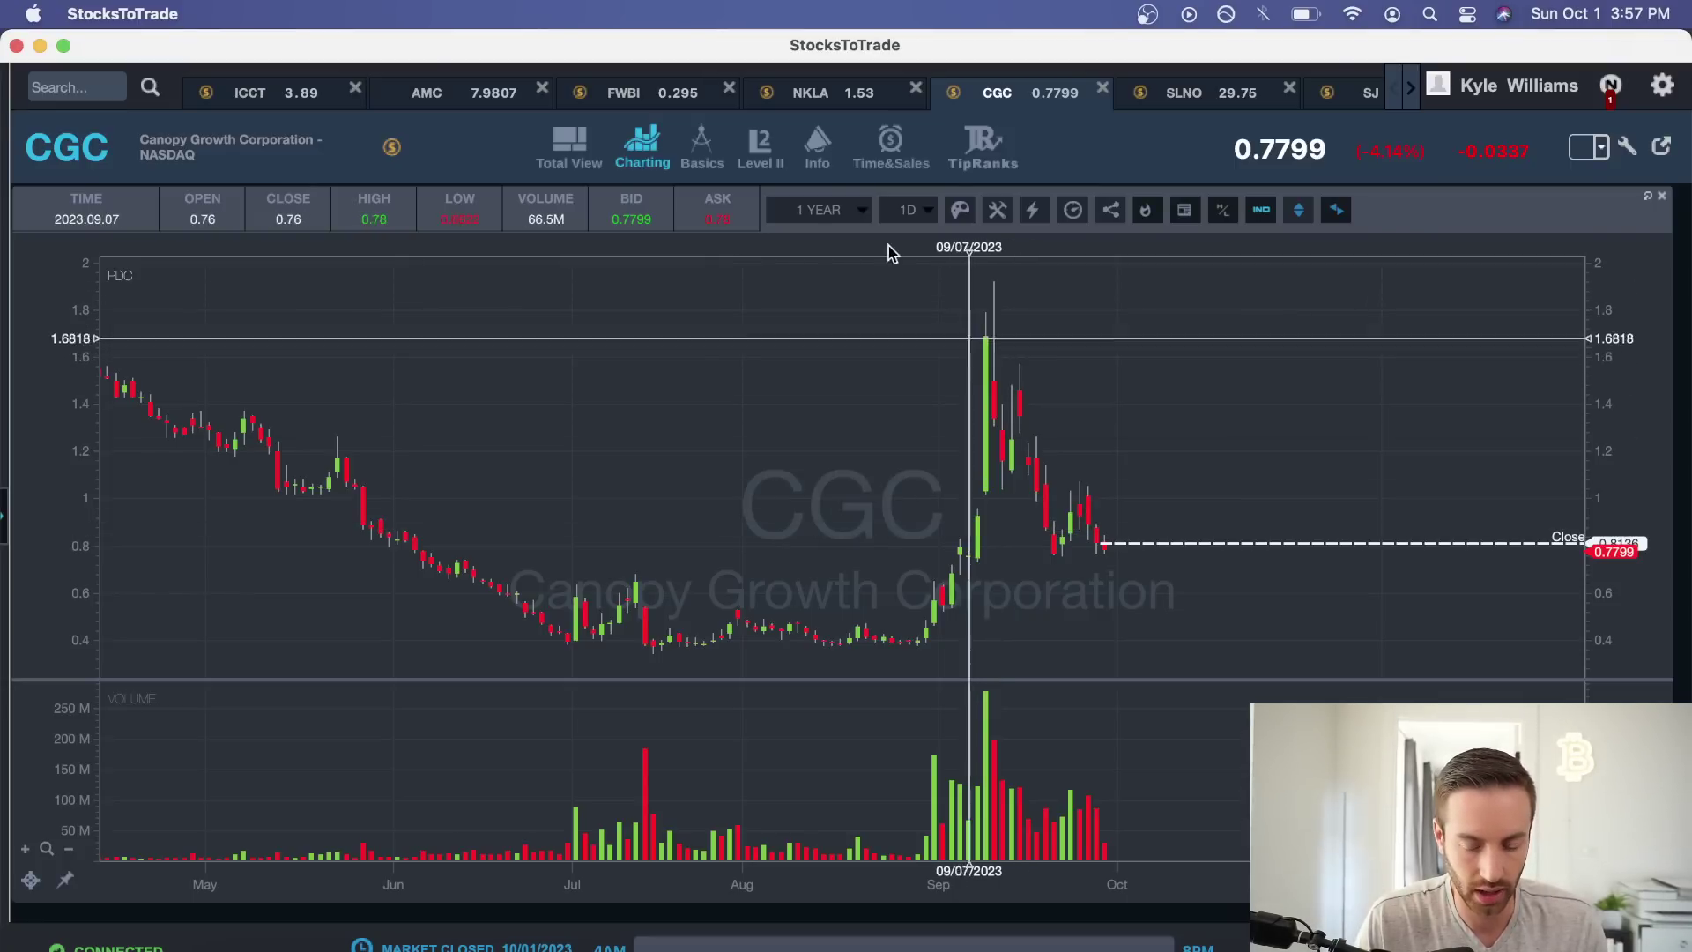
{"action": "left_click", "coordinate": [859, 214]}
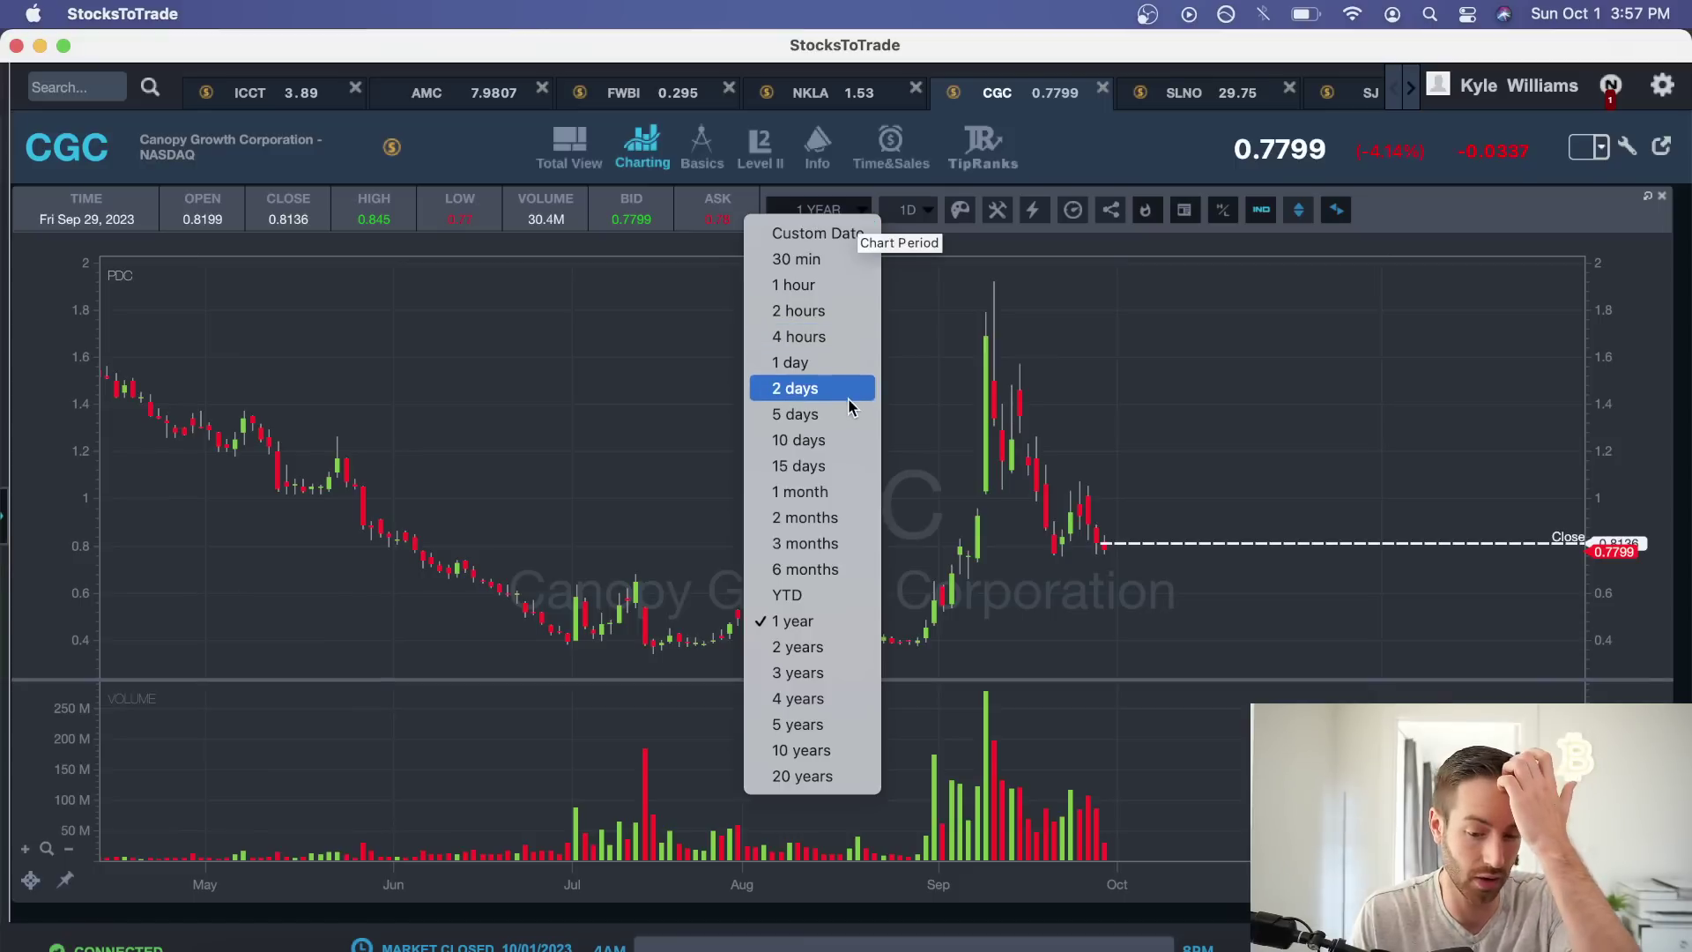
{"action": "left_click", "coordinate": [935, 401]}
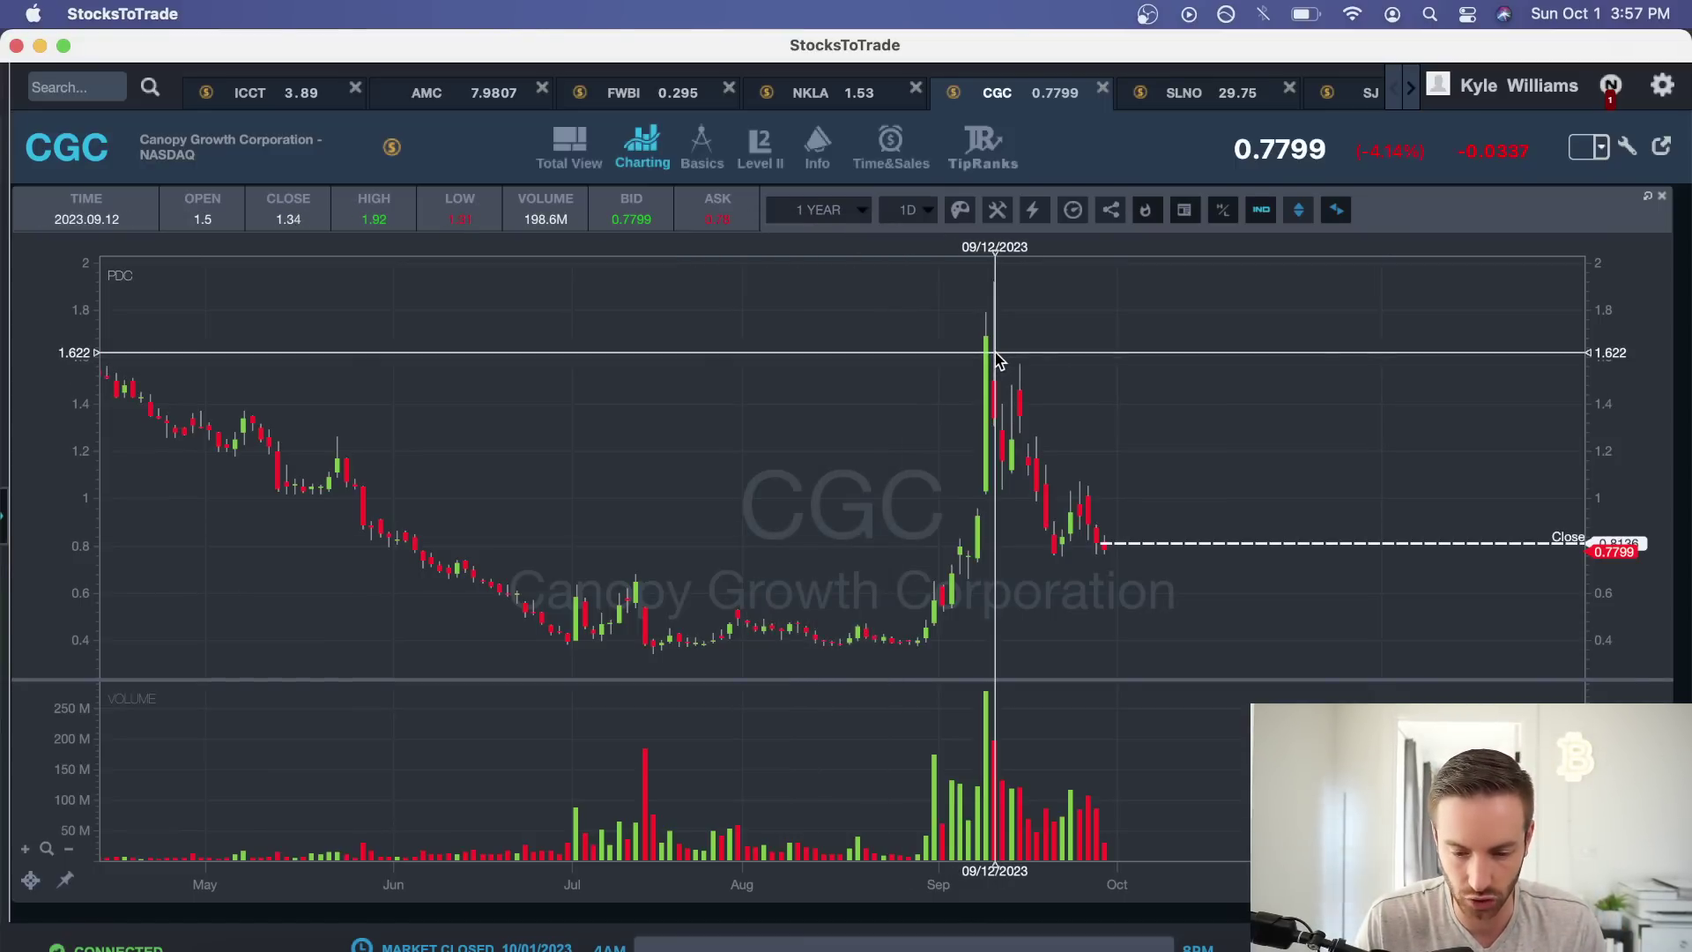
{"action": "left_click", "coordinate": [853, 209]}
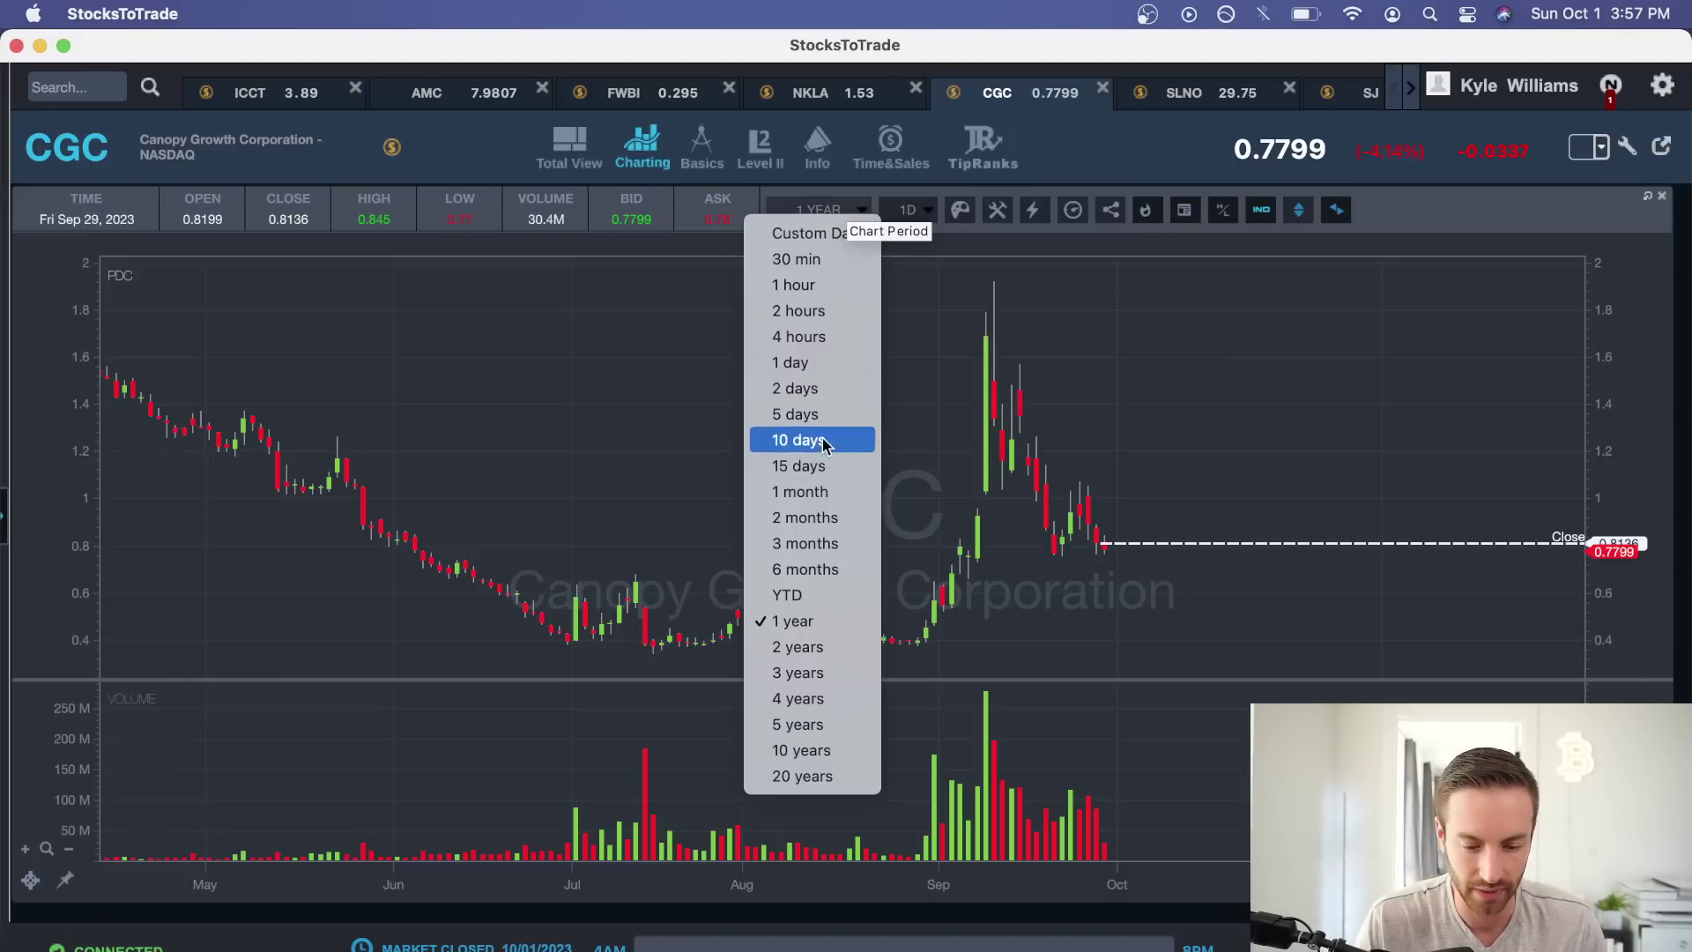
{"action": "left_click", "coordinate": [806, 491]}
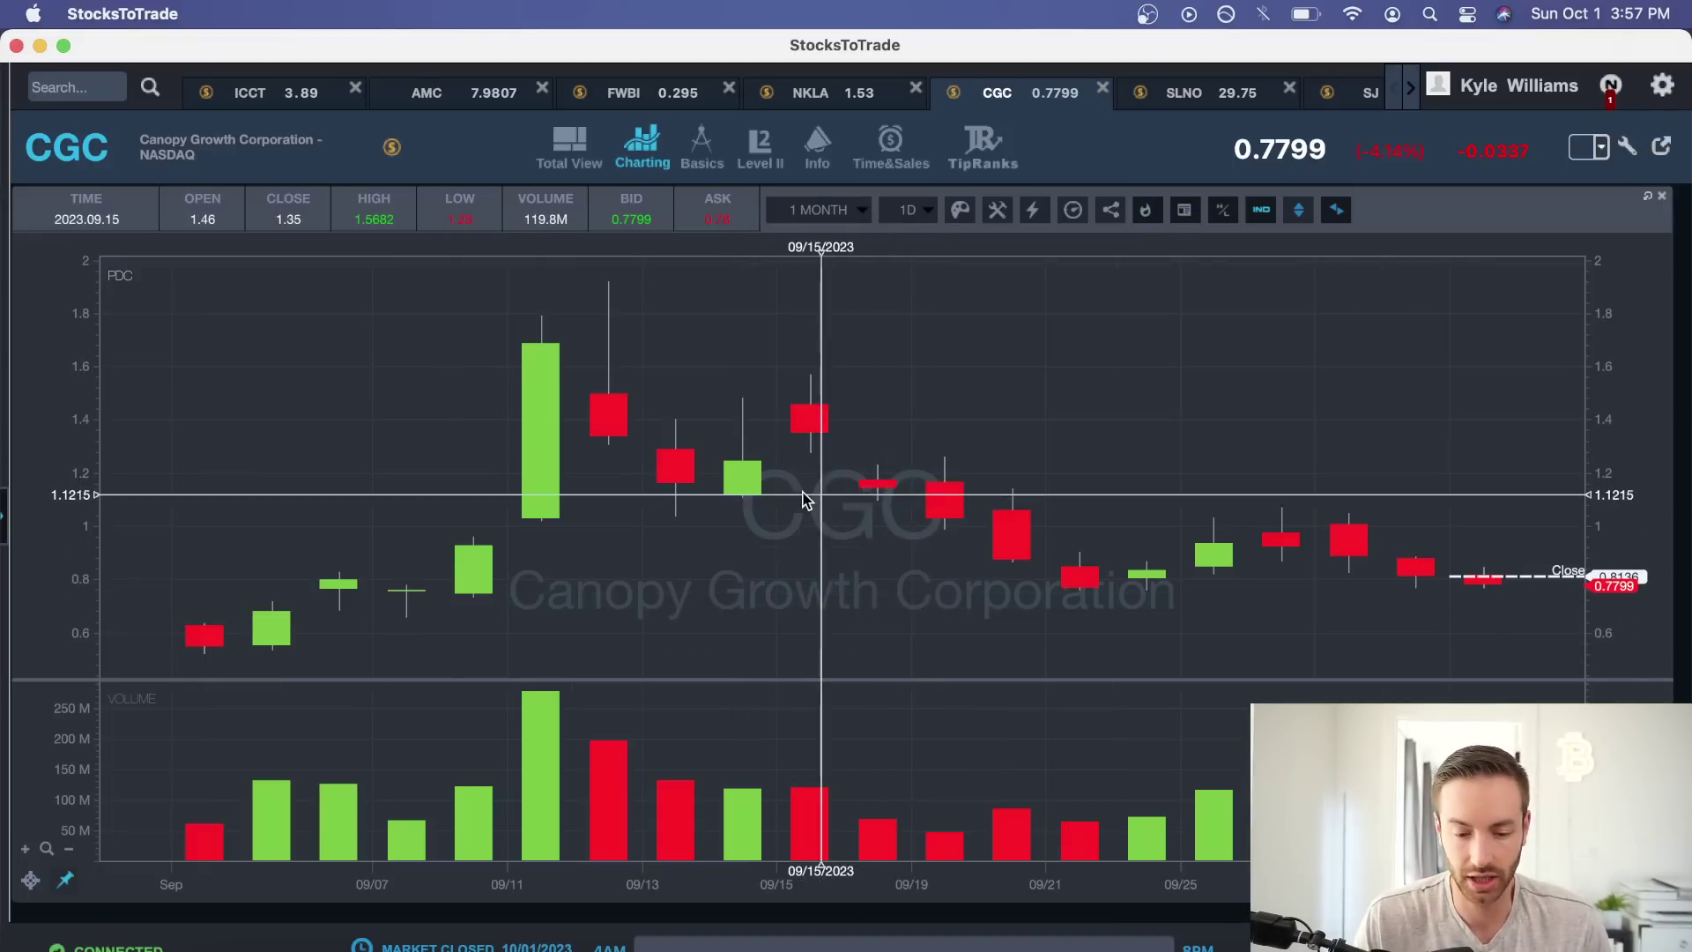
{"action": "left_click", "coordinate": [918, 209]}
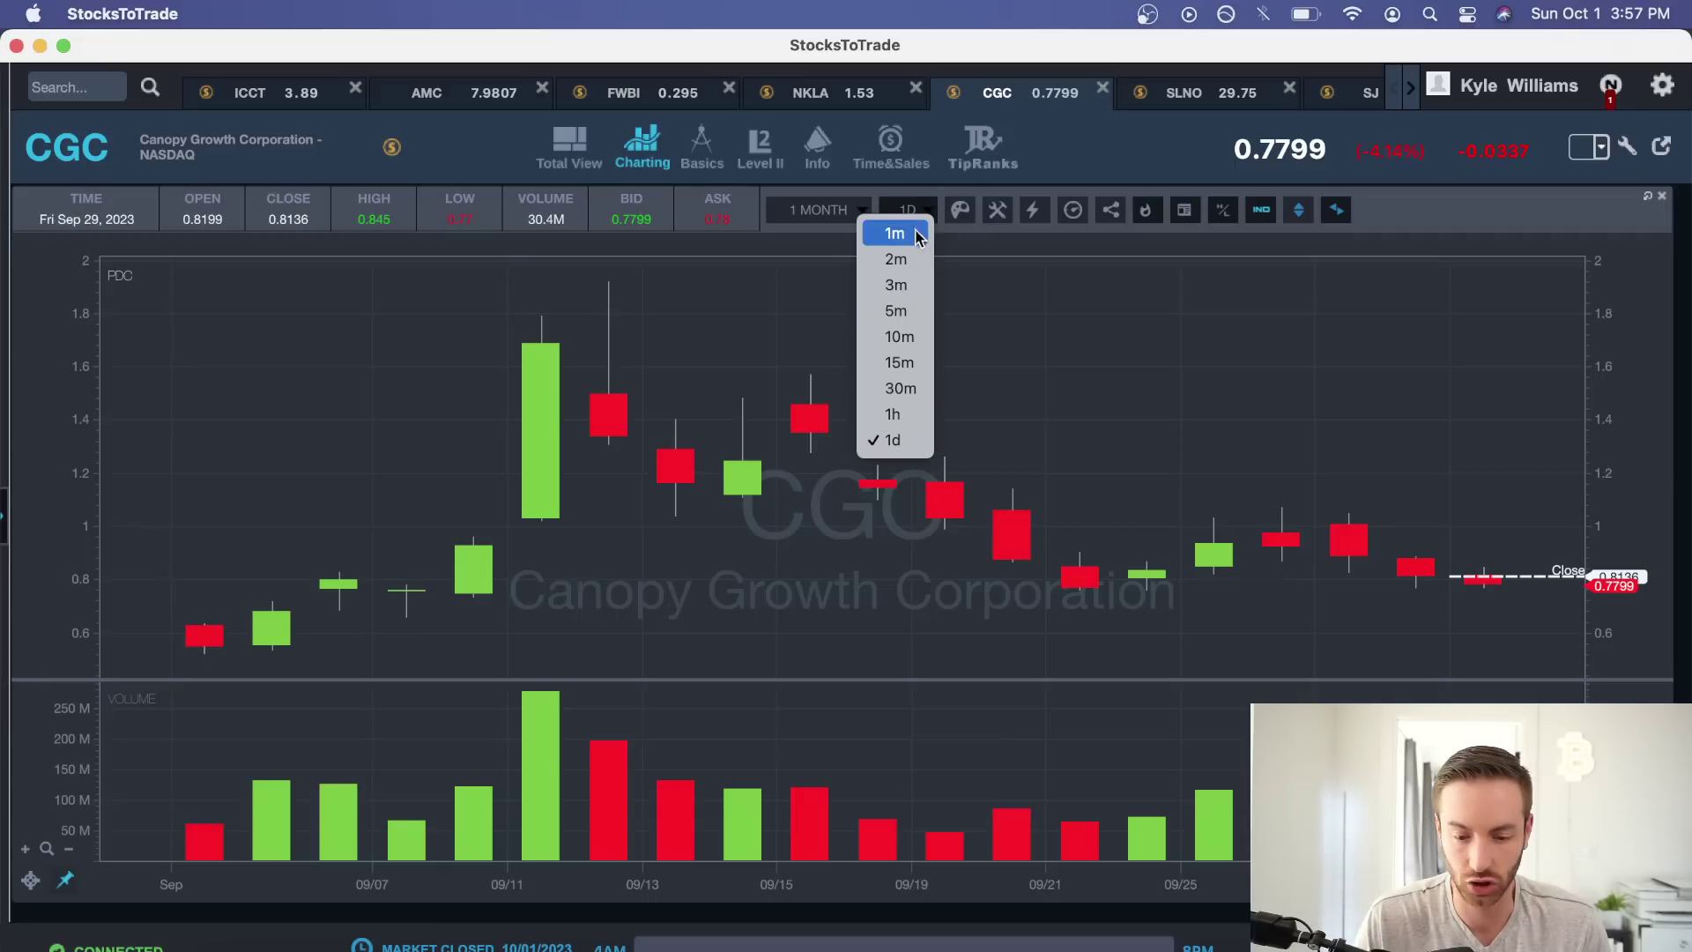
{"action": "left_click", "coordinate": [910, 238]}
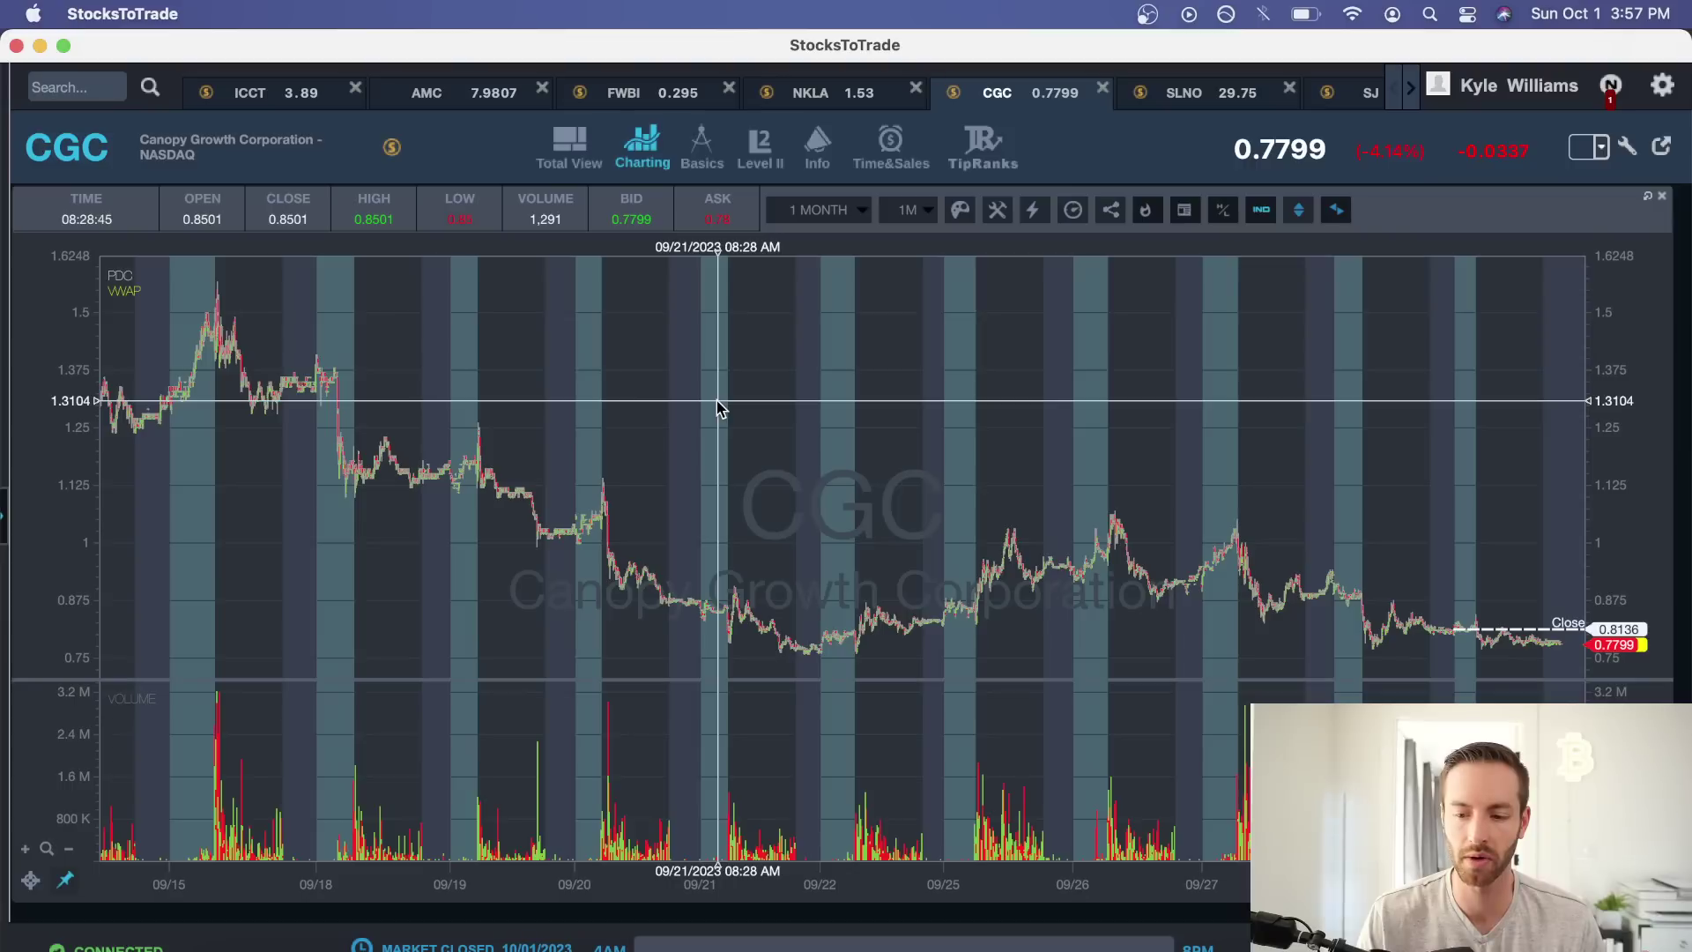
Frame CGC's intraday action from the afternoon of September 11 through the September 12 premarket and opening spike.
{"action": "left_click_drag", "start_coordinate": [720, 408], "coordinate": [1031, 419]}
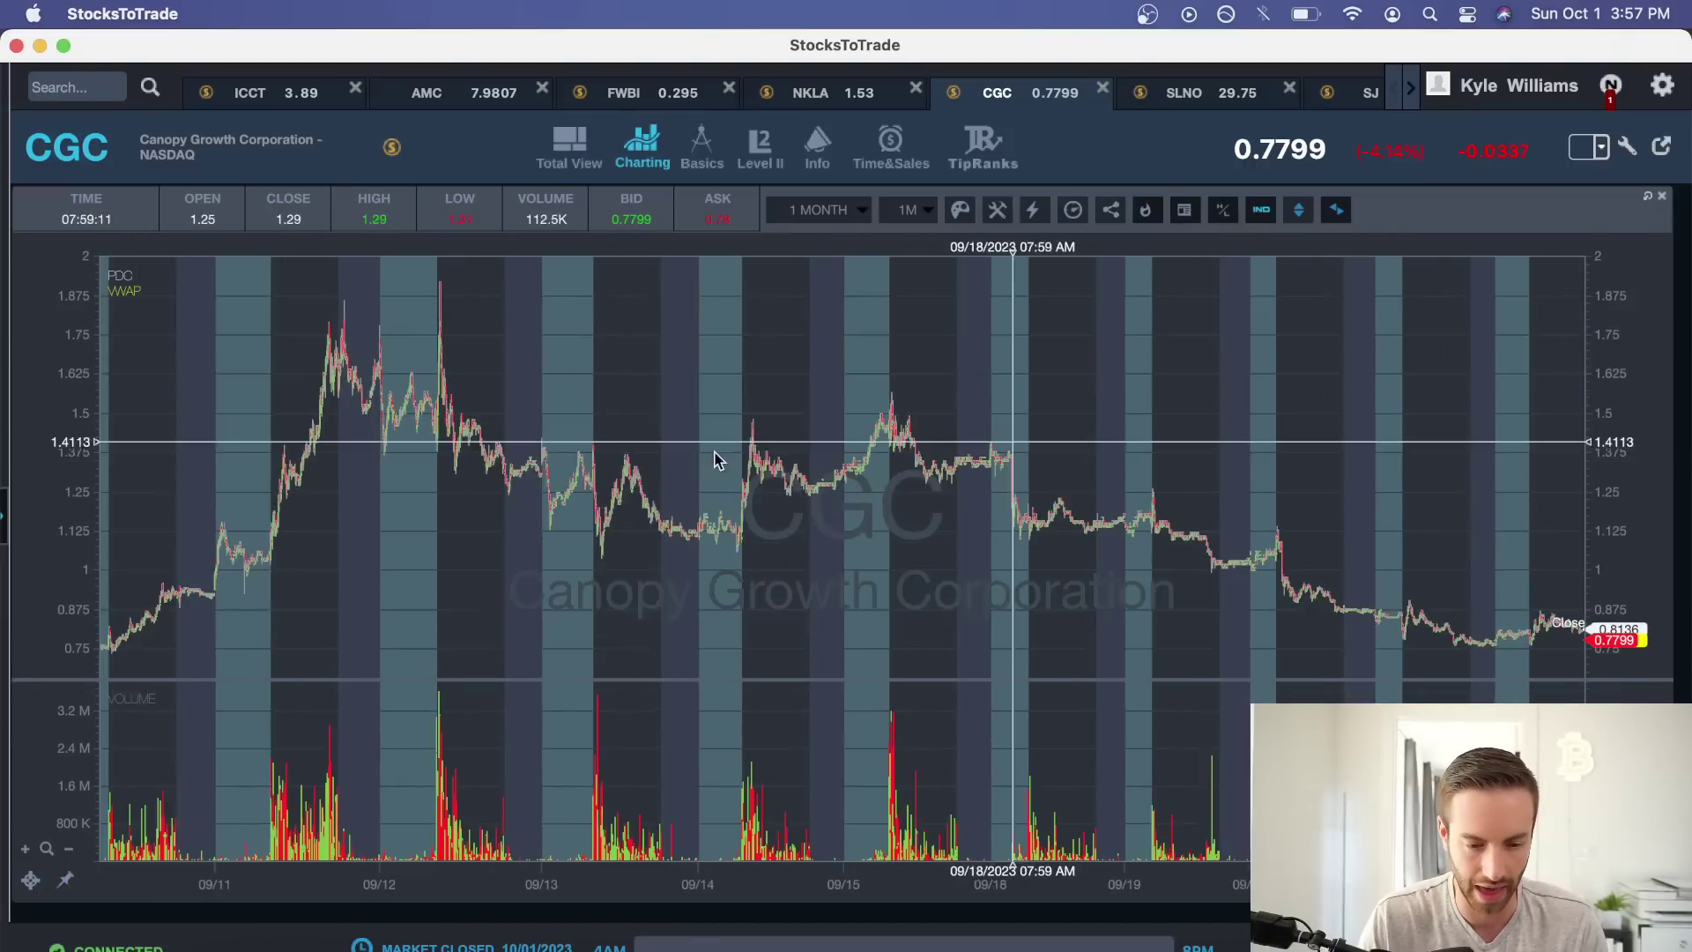
{"action": "left_click_drag", "start_coordinate": [718, 461], "coordinate": [943, 464]}
{"action": "scroll", "coordinate": [943, 456], "scroll_direction": "up", "scroll_amount": 5}
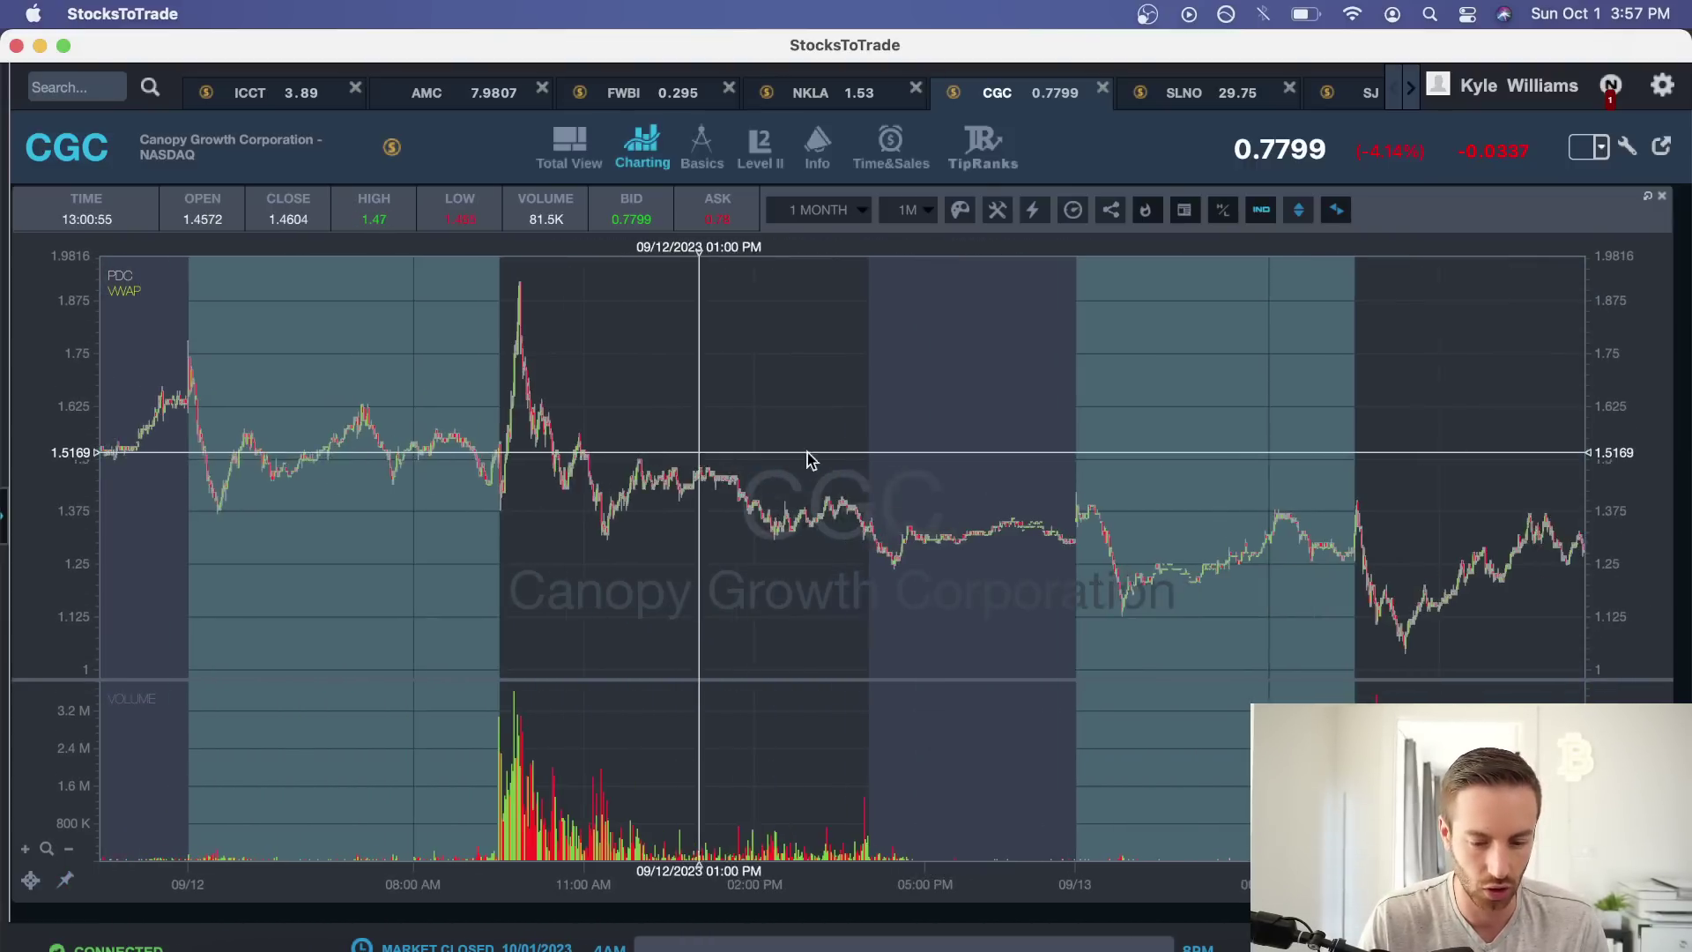
{"action": "scroll", "coordinate": [952, 480], "scroll_direction": "up", "scroll_amount": 5}
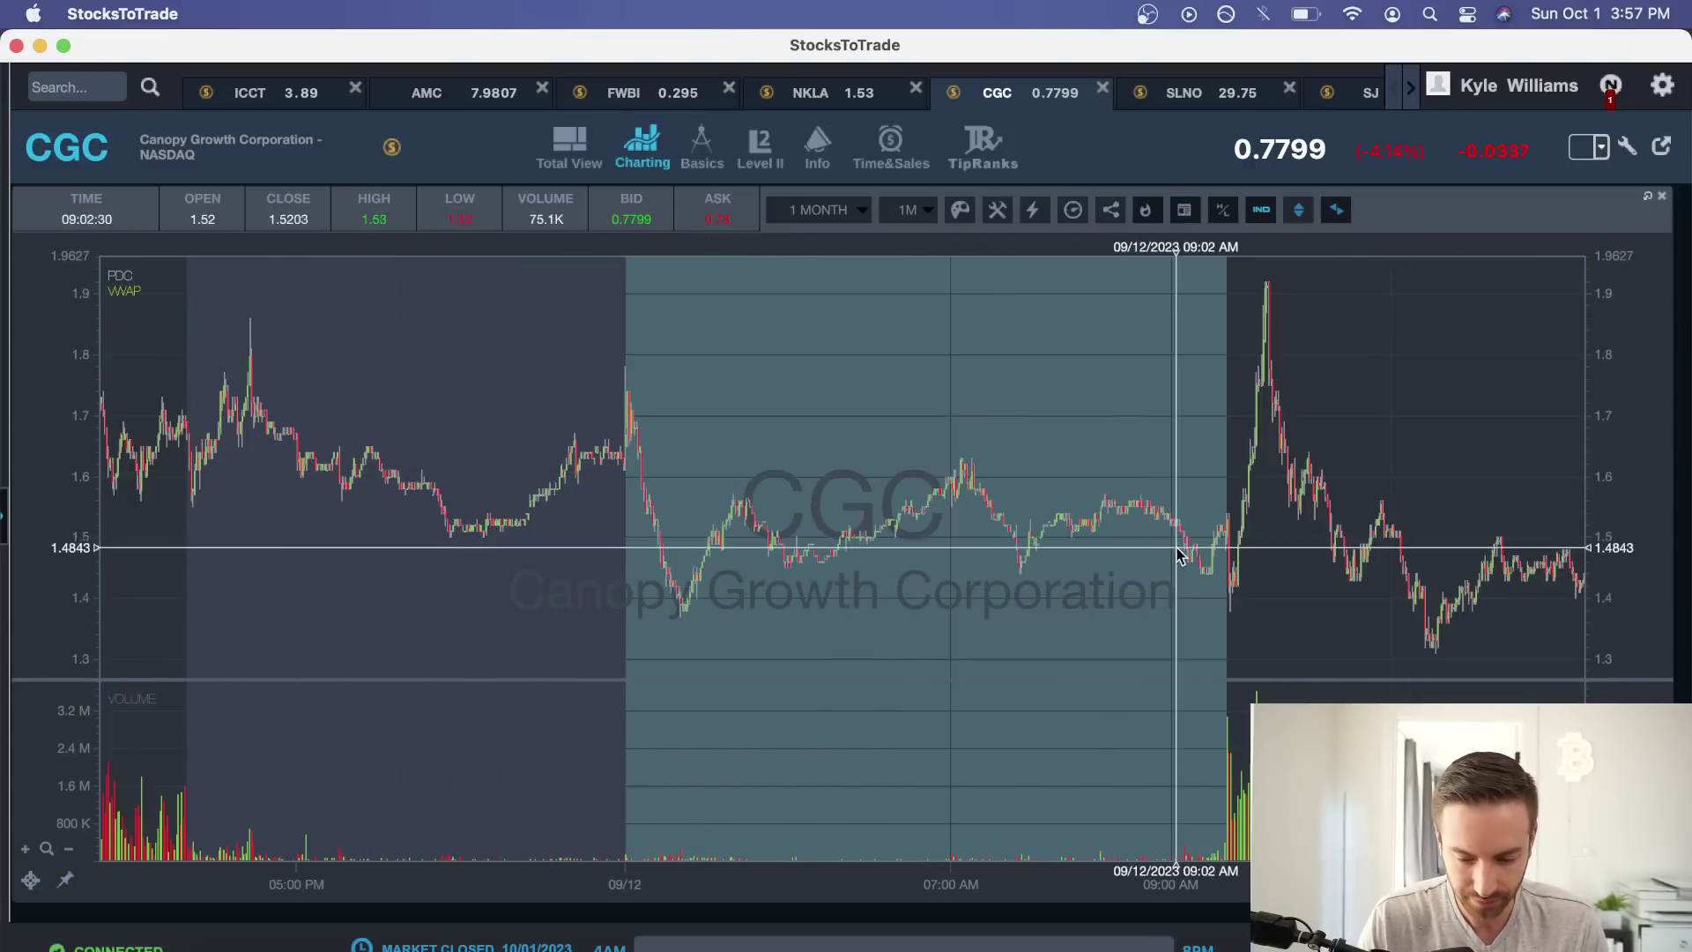
{"action": "scroll", "coordinate": [1170, 491], "scroll_direction": "up", "scroll_amount": 3}
{"action": "scroll", "coordinate": [1154, 491], "scroll_direction": "down", "scroll_amount": 5}
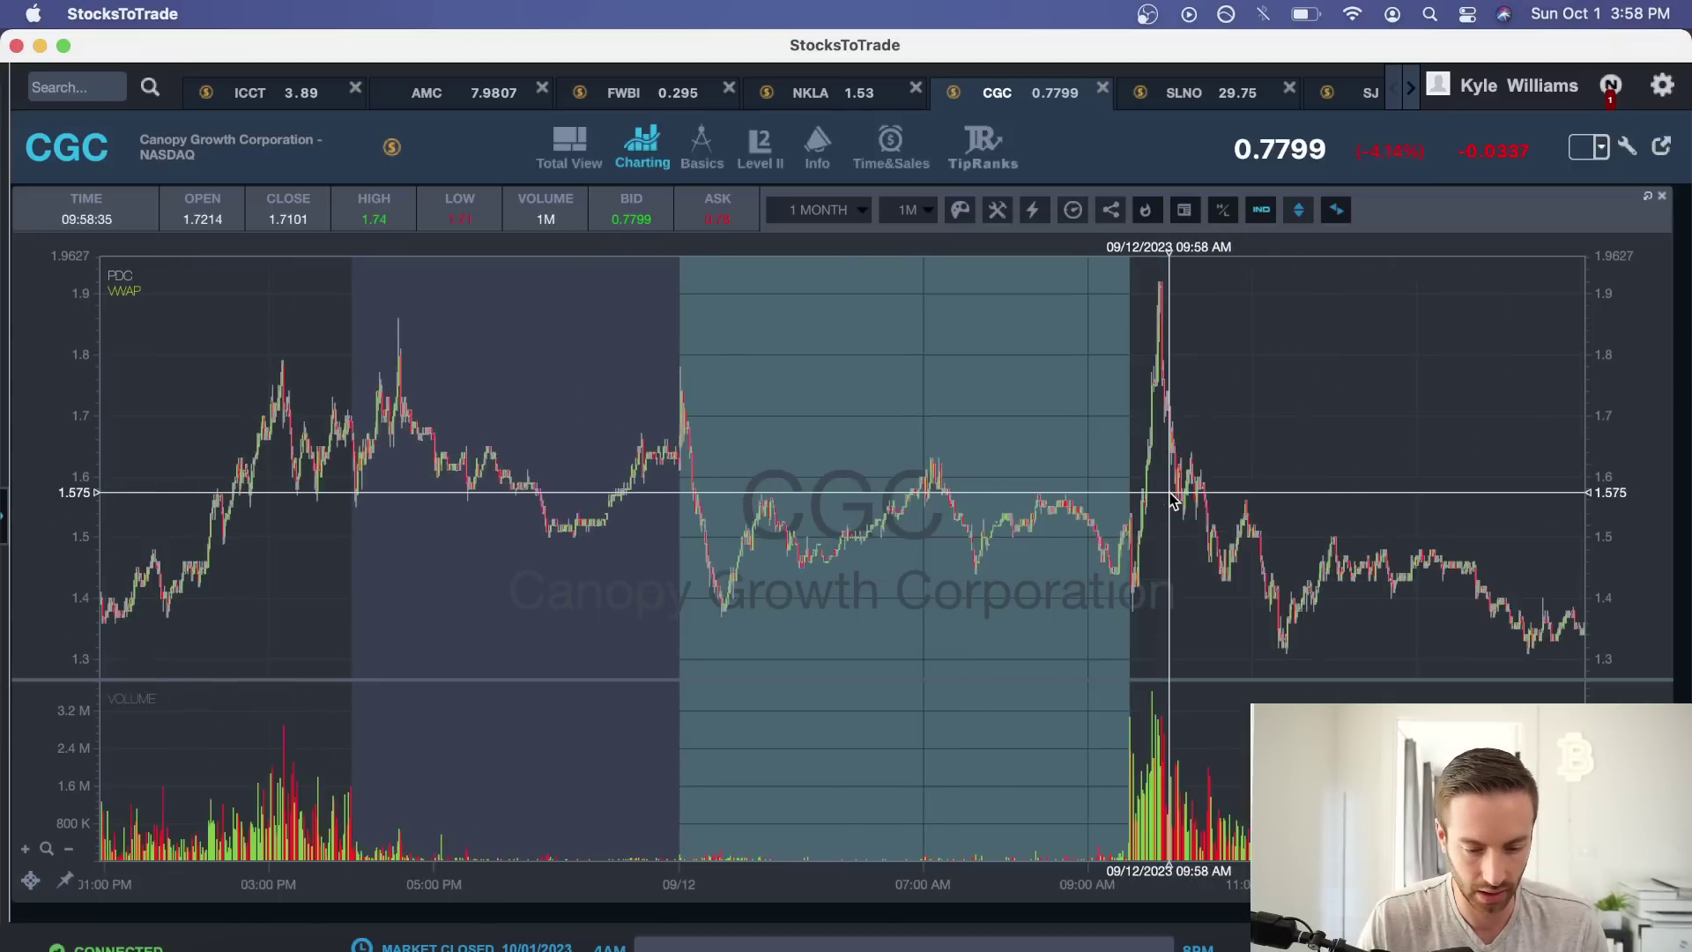
{"action": "scroll", "coordinate": [939, 491], "scroll_direction": "up", "scroll_amount": 2}
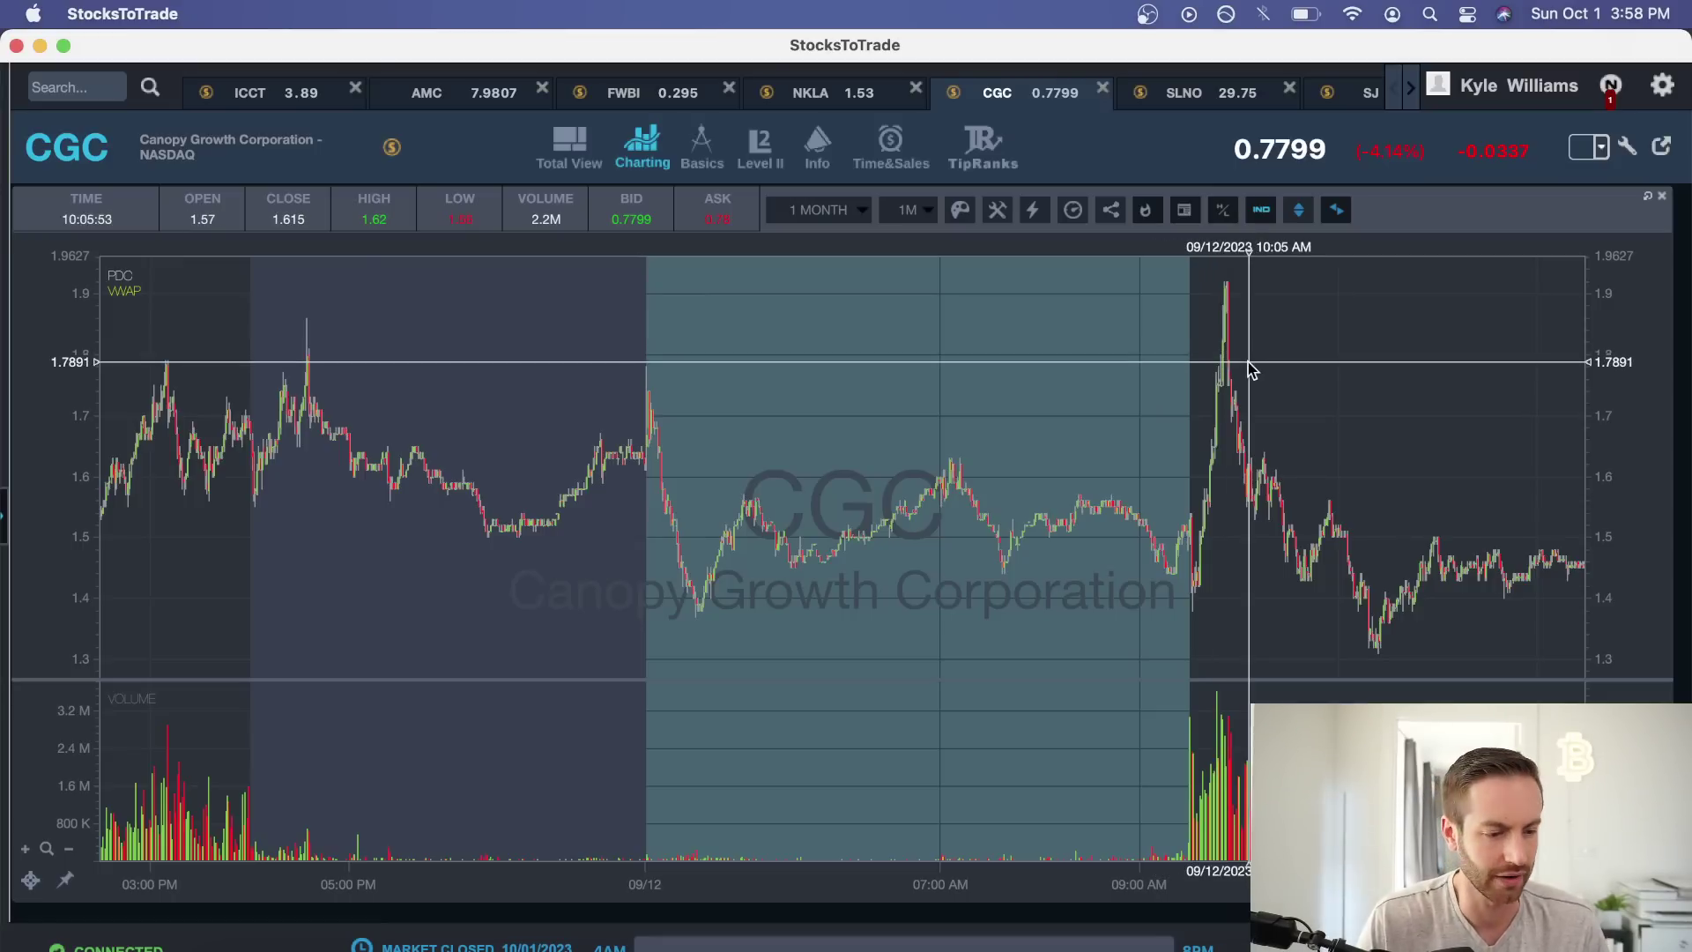
Examine CGC's September 12 morning spike near 9:53 AM and the price action through about 11:00 AM.
{"action": "scroll", "coordinate": [1265, 382], "scroll_direction": "right", "scroll_amount": 5}
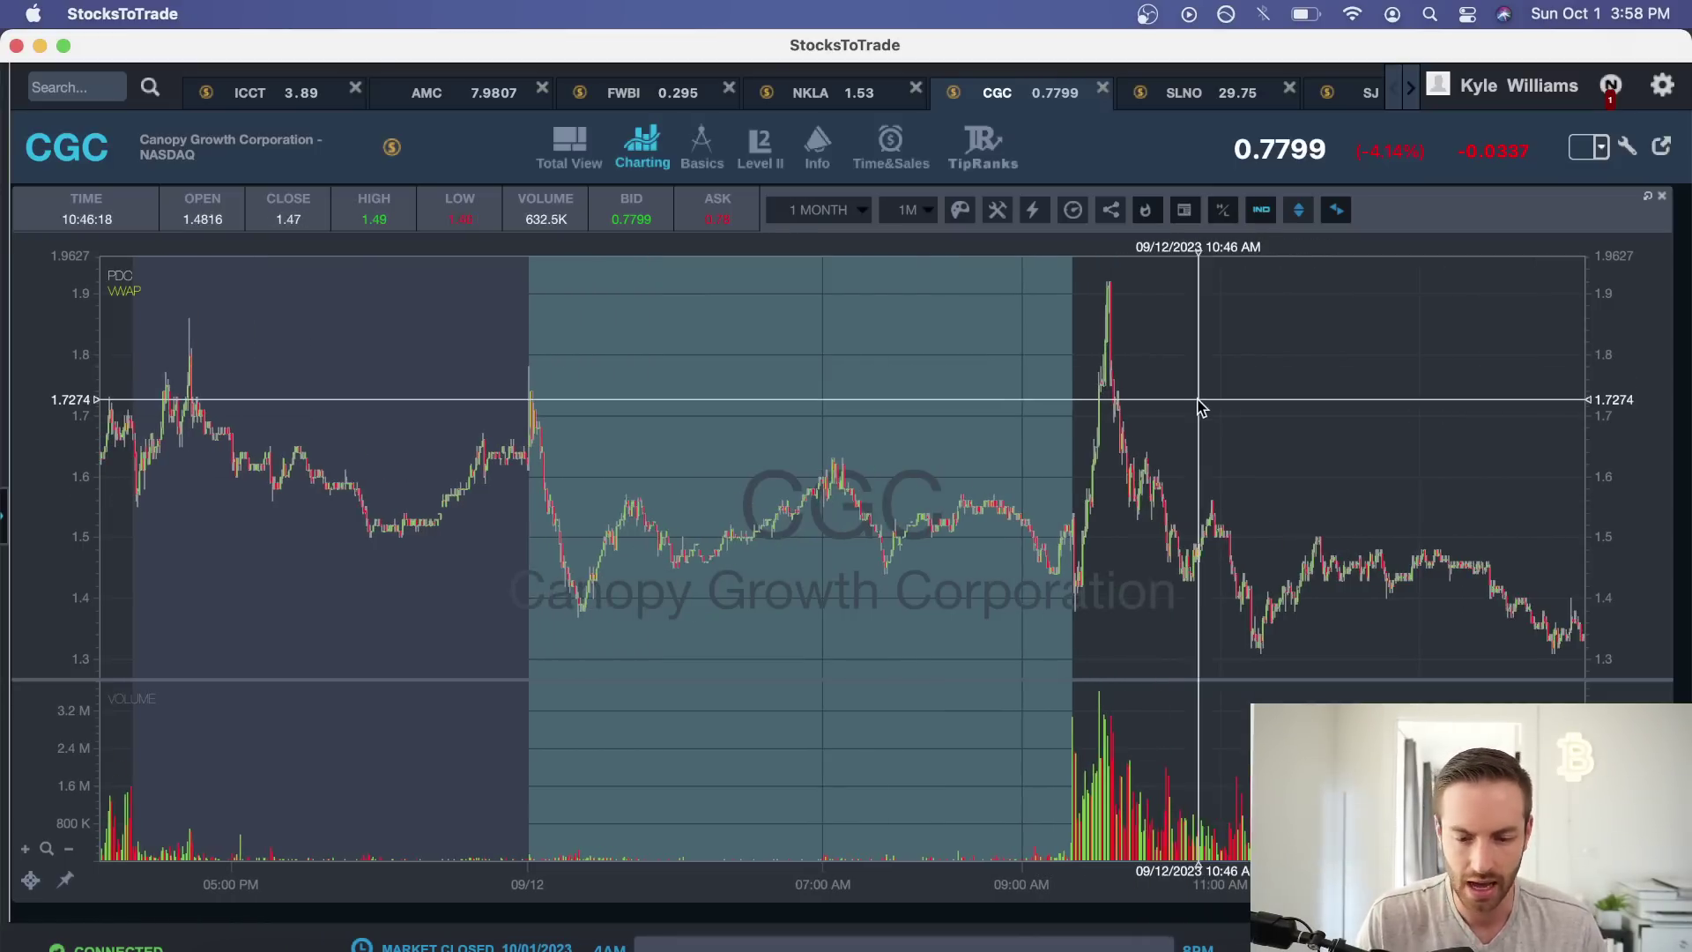
{"action": "scroll", "coordinate": [1200, 407], "scroll_direction": "right", "scroll_amount": 15}
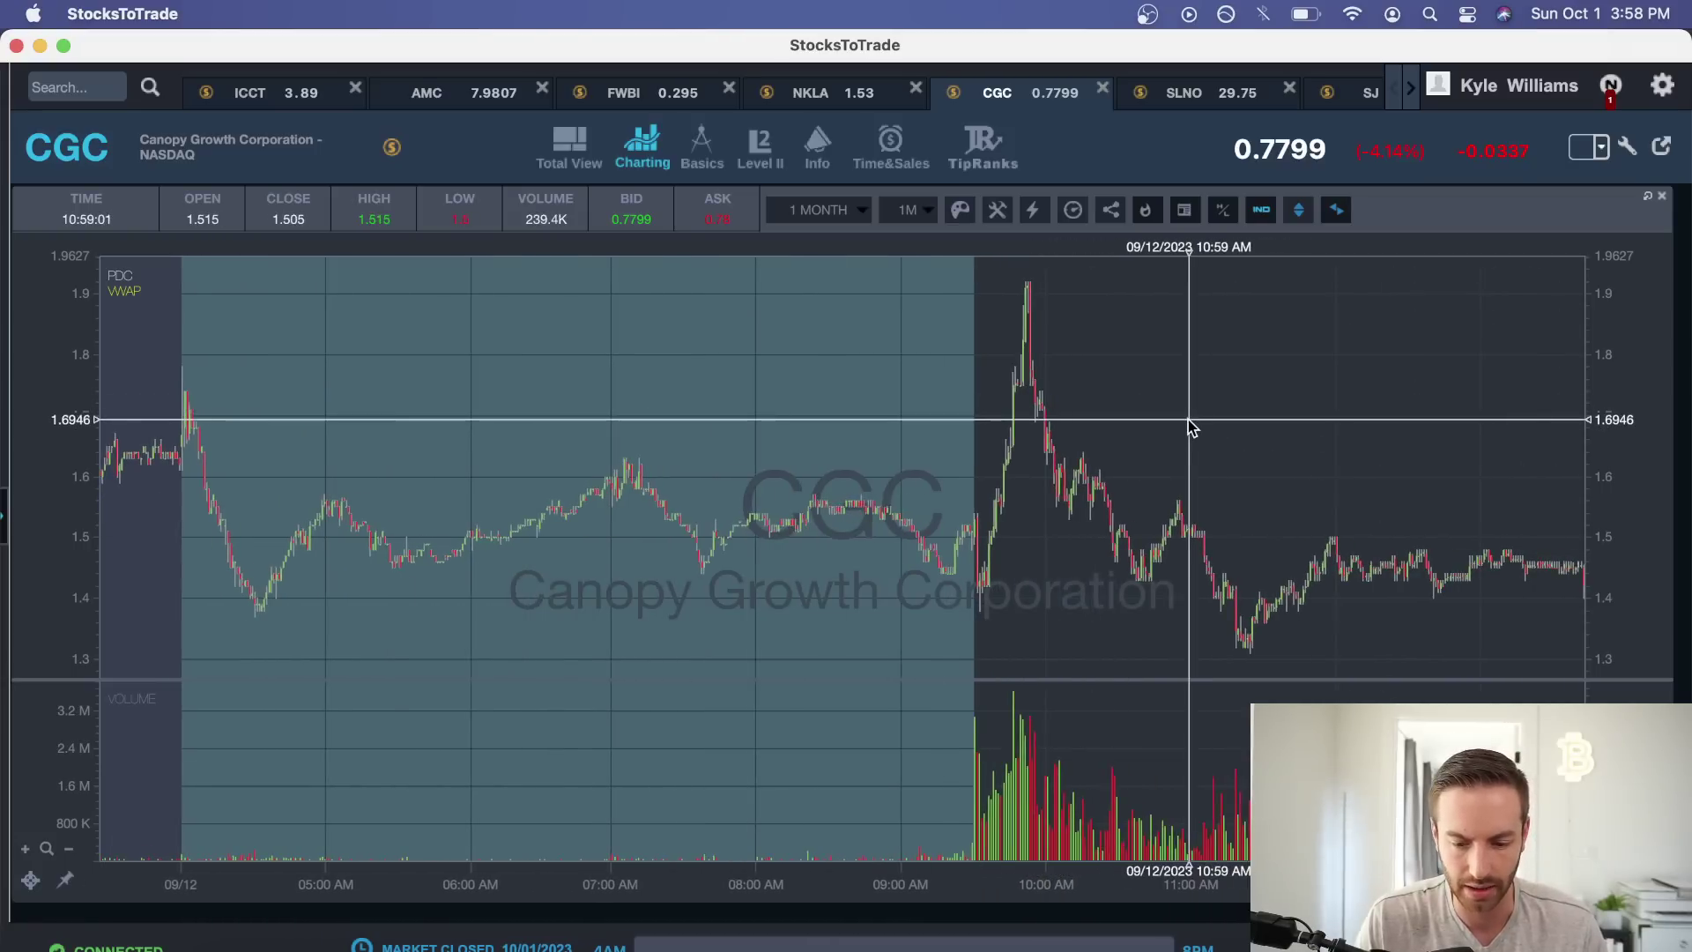
{"action": "scroll", "coordinate": [1189, 427], "scroll_direction": "up", "scroll_amount": 3}
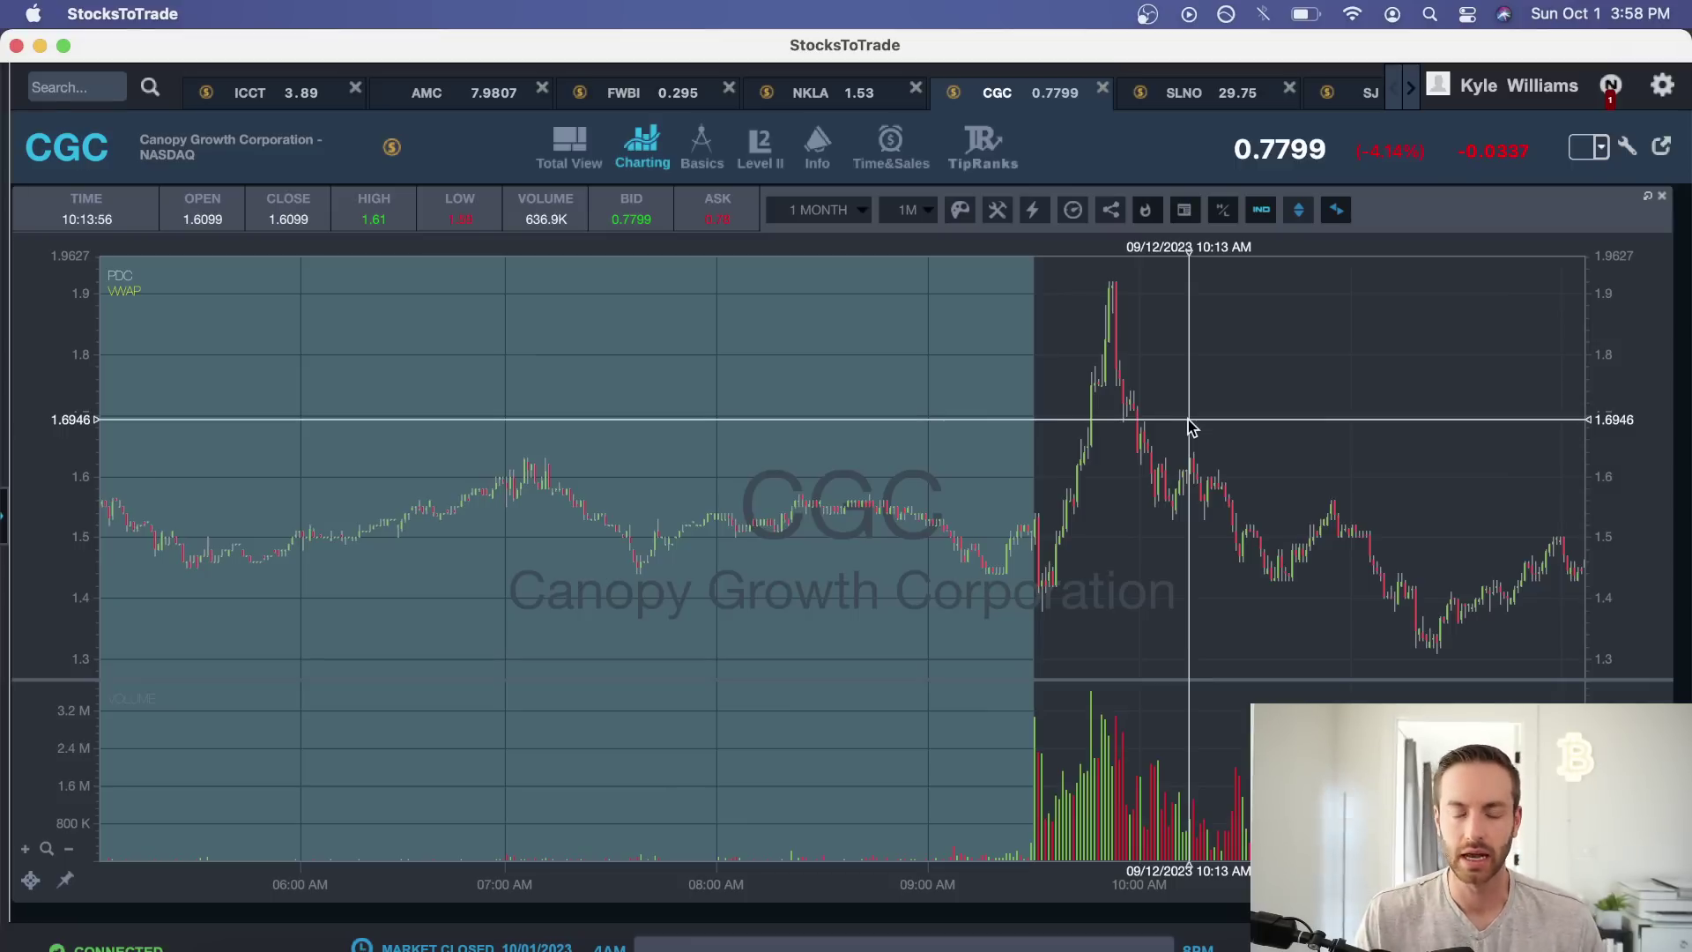
{"action": "scroll", "coordinate": [1189, 427], "scroll_direction": "down", "scroll_amount": 5}
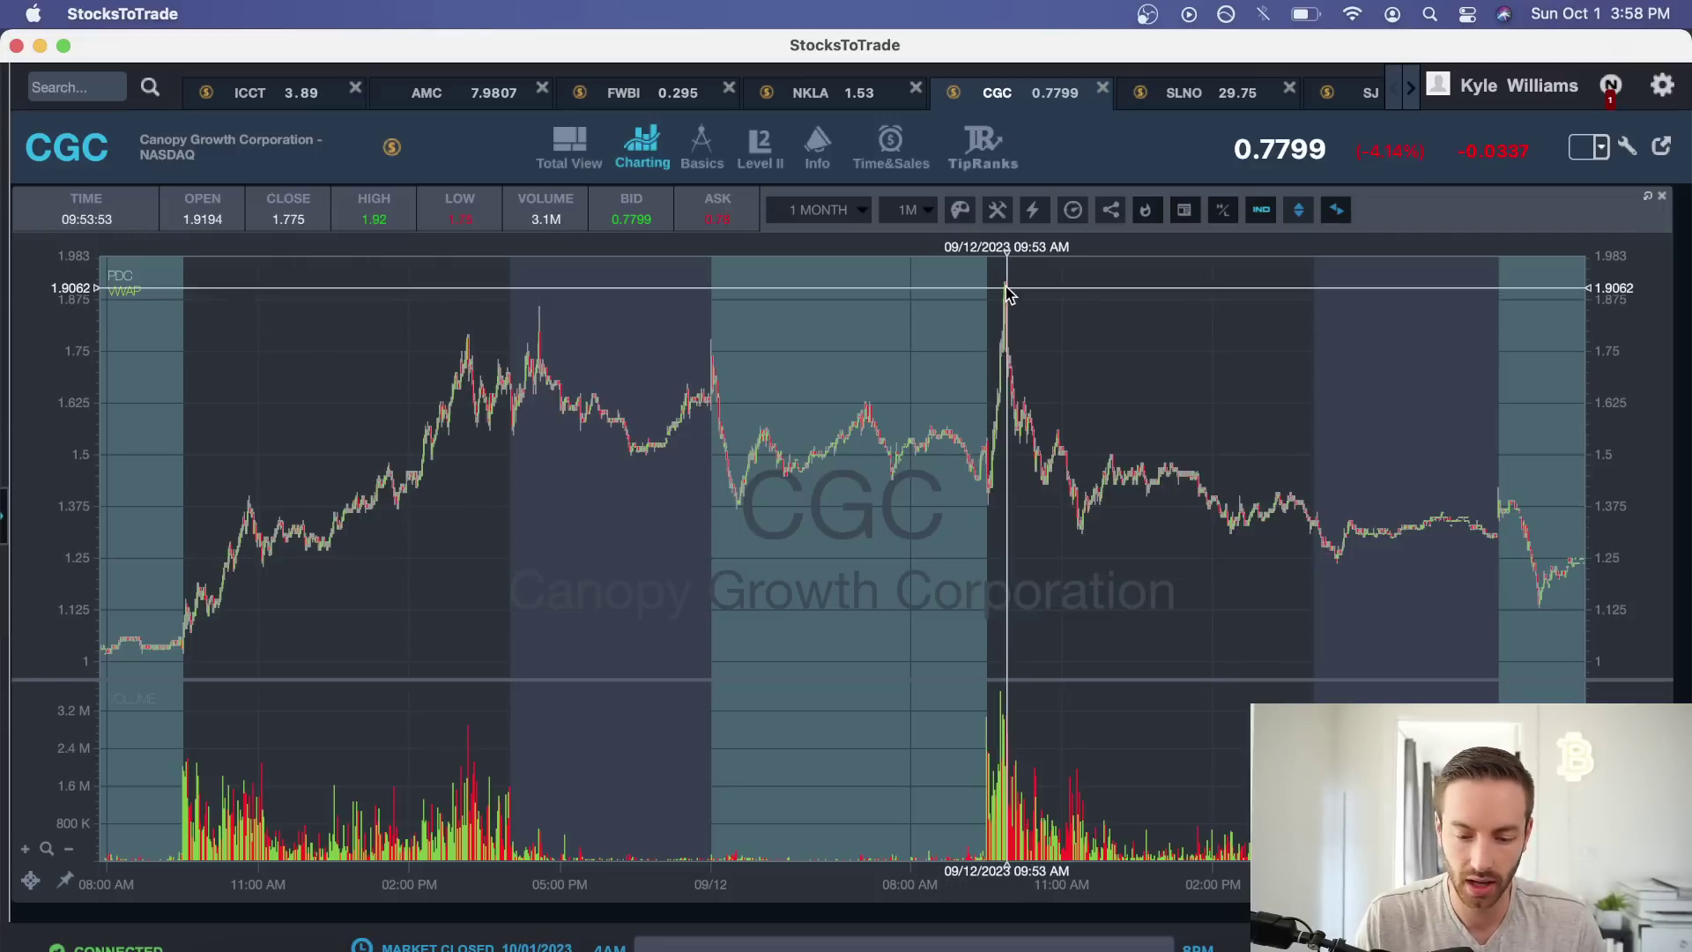
{"action": "scroll", "coordinate": [1103, 497], "scroll_direction": "up", "scroll_amount": 5}
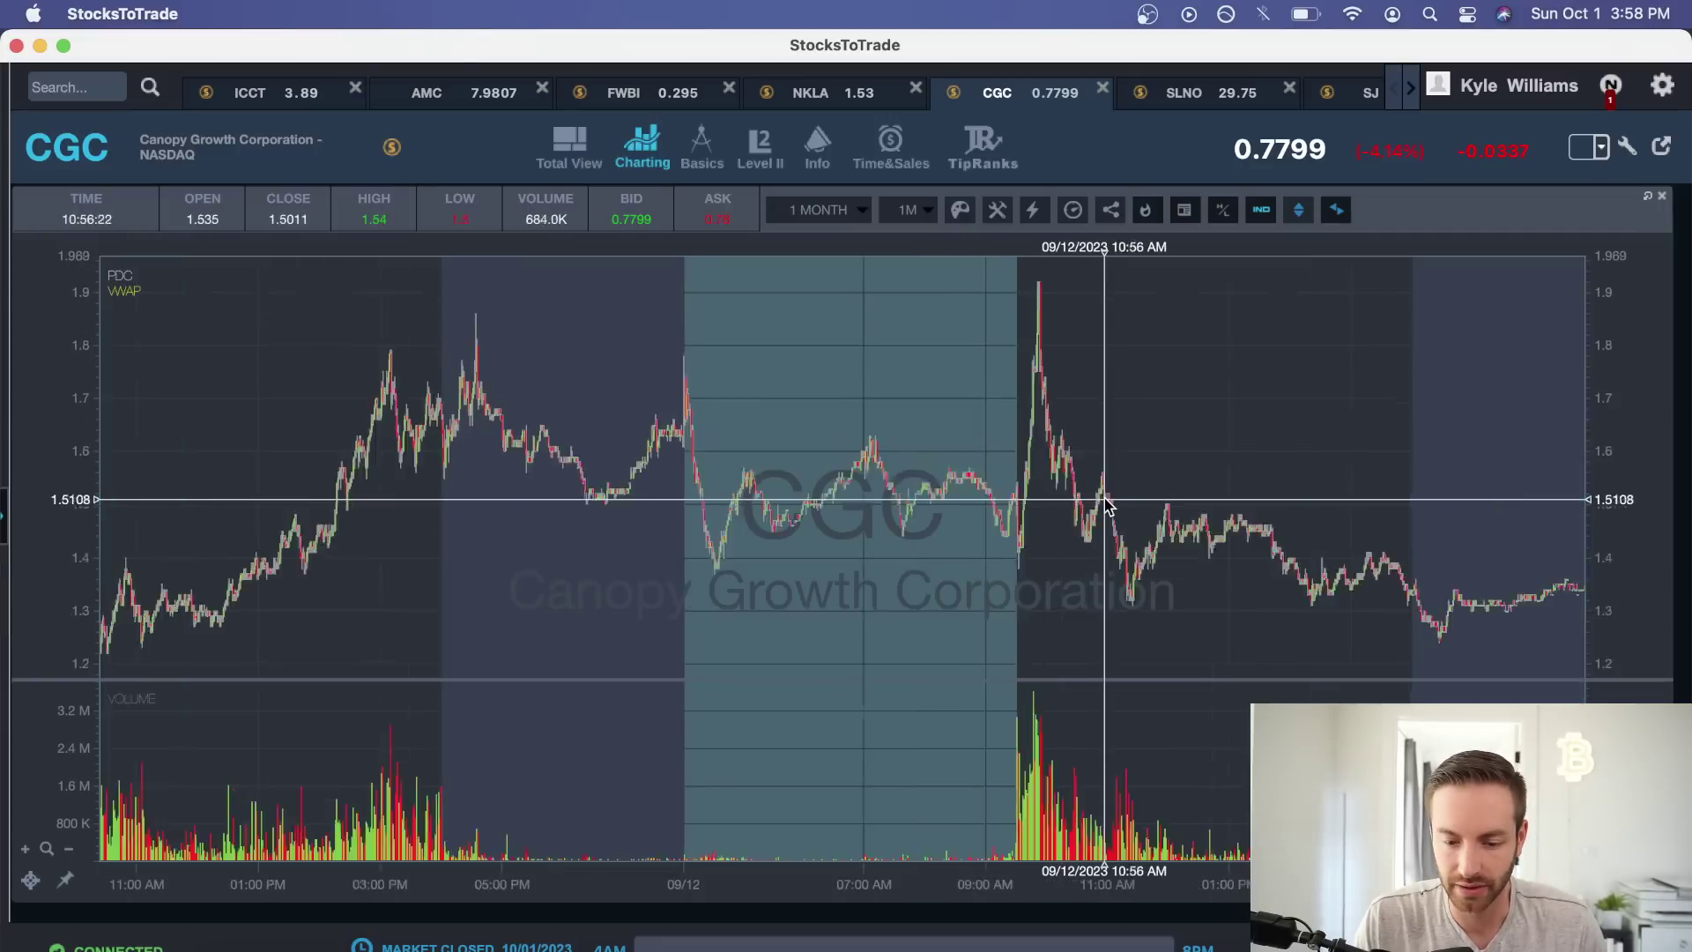
{"action": "scroll", "coordinate": [1157, 507], "scroll_direction": "right", "scroll_amount": 10}
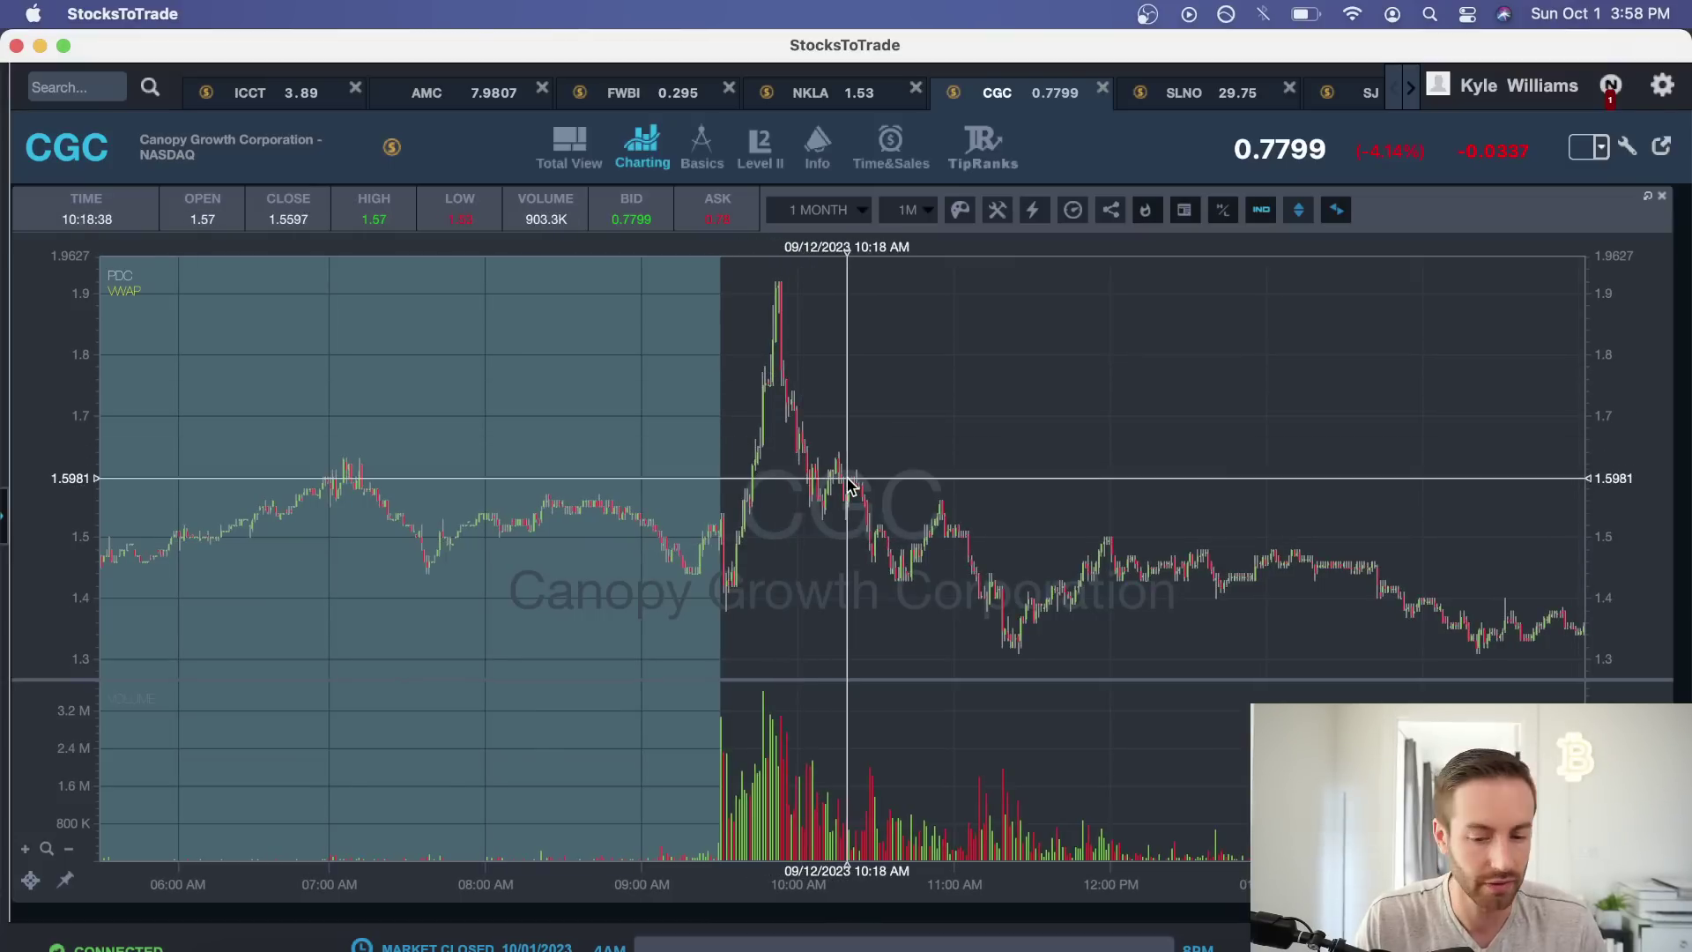
Examine CGC's price action through the rest of September 12 and into September 13, alongside the September 11 session.
{"action": "scroll", "coordinate": [1049, 488], "scroll_direction": "down", "scroll_amount": 3}
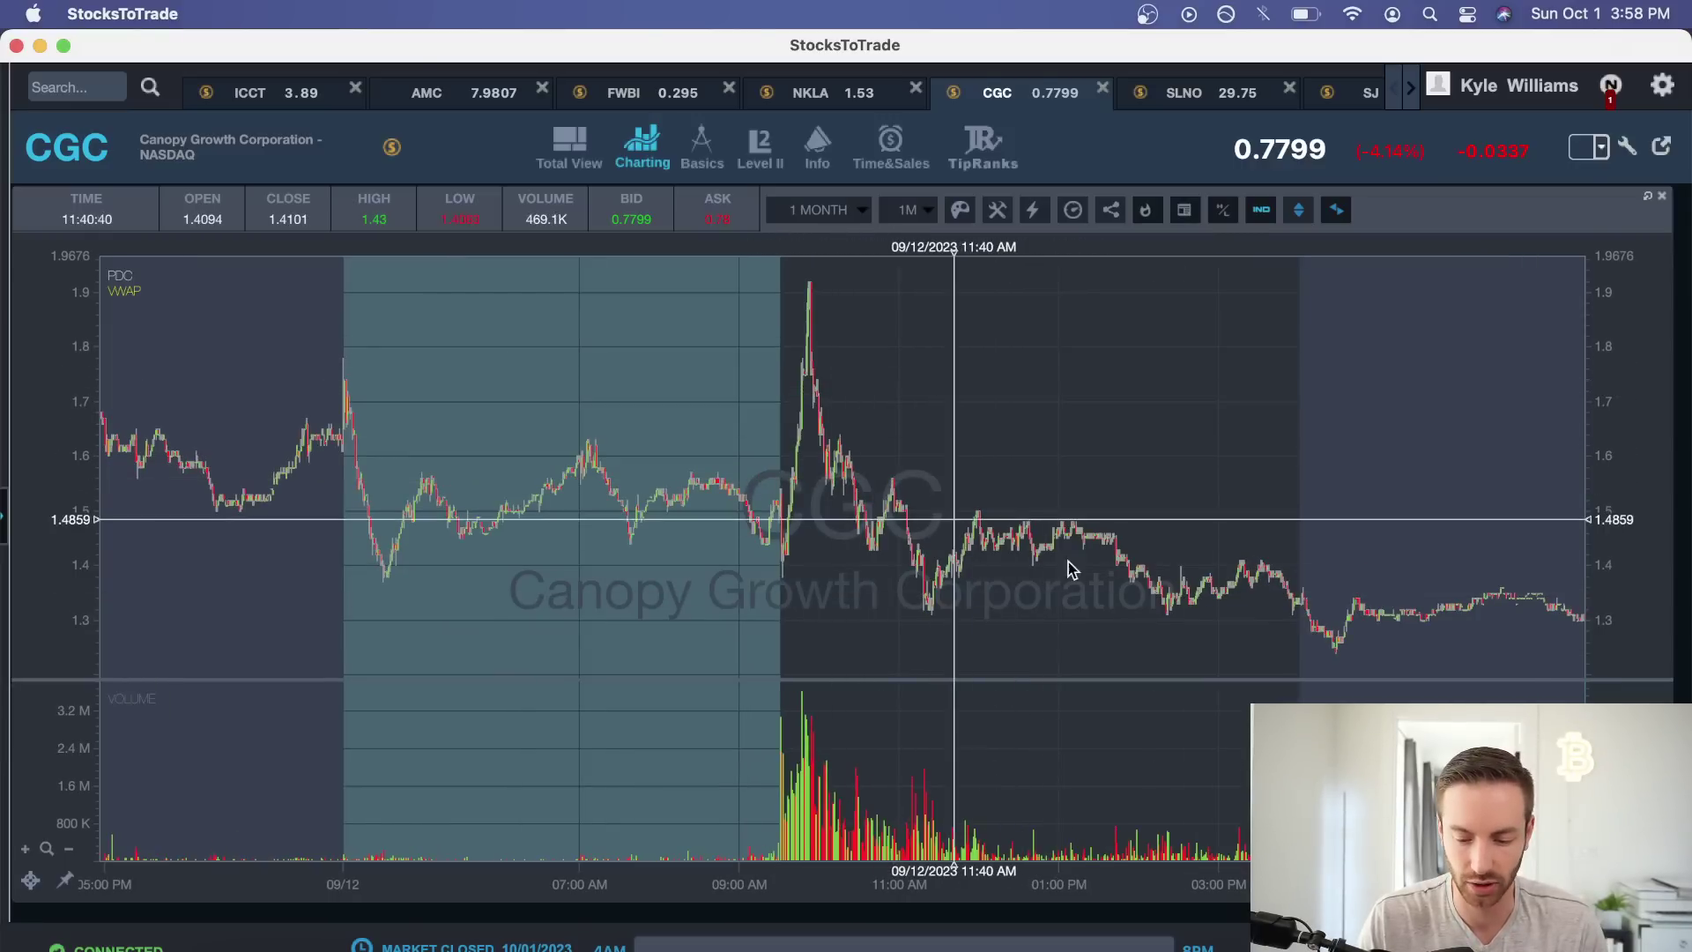
{"action": "scroll", "coordinate": [889, 615], "scroll_direction": "right", "scroll_amount": 2}
{"action": "scroll", "coordinate": [889, 614], "scroll_direction": "right", "scroll_amount": 5}
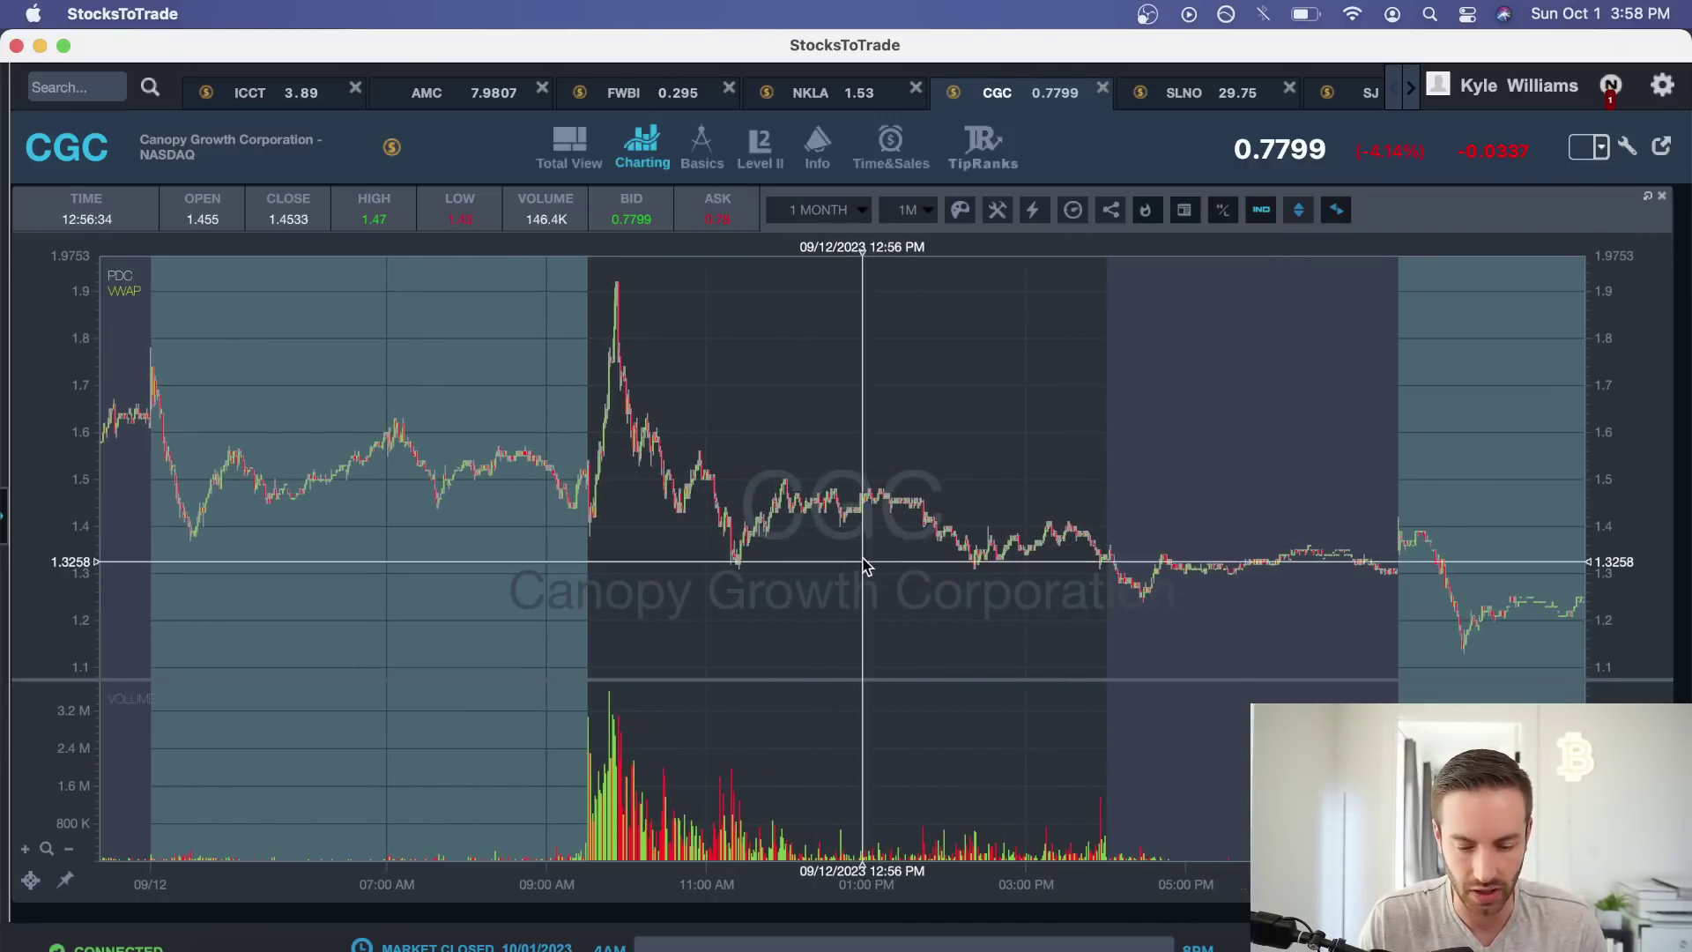
{"action": "scroll", "coordinate": [934, 550], "scroll_direction": "right", "scroll_amount": 12}
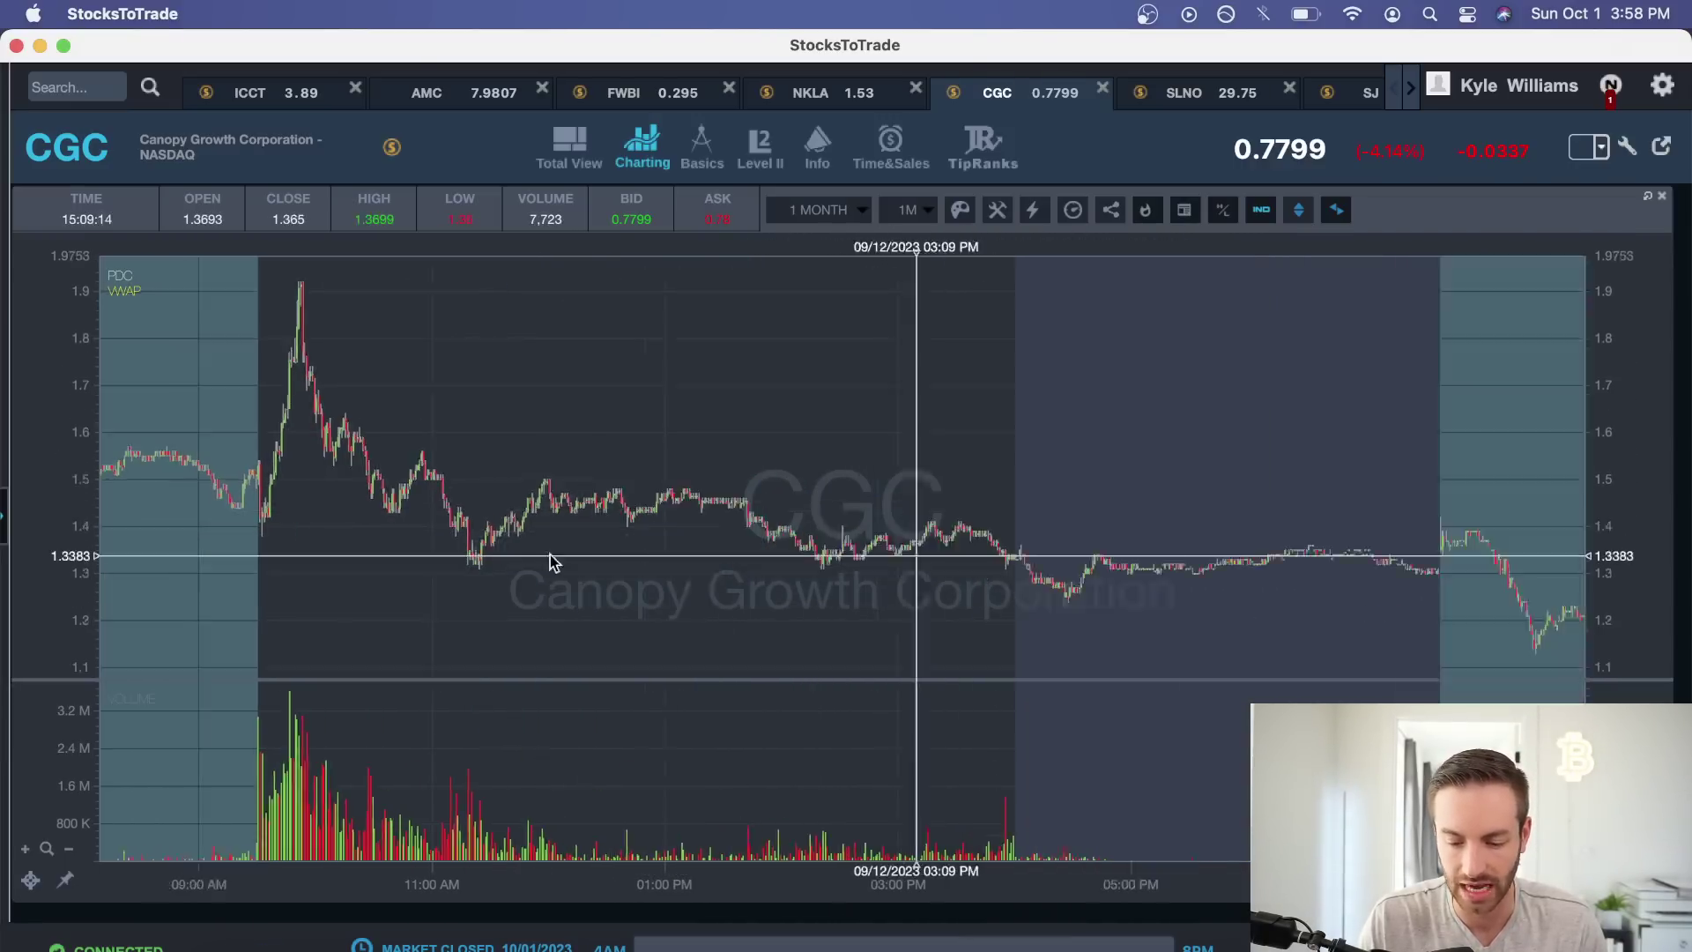
{"action": "scroll", "coordinate": [551, 563], "scroll_direction": "down", "scroll_amount": 3}
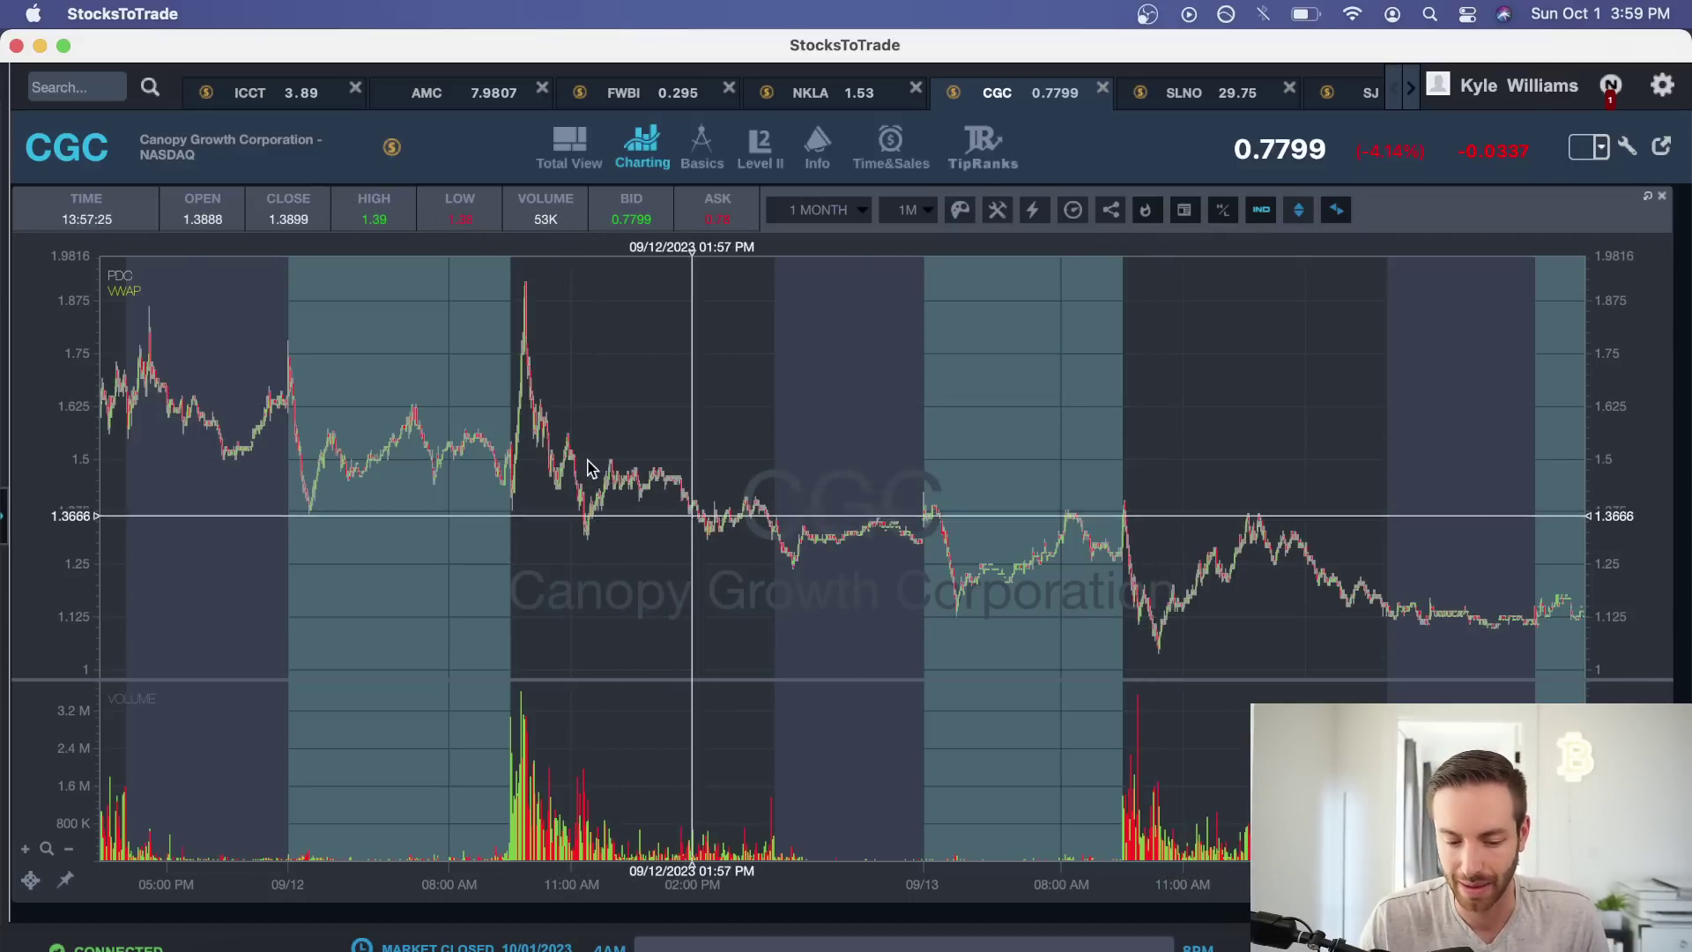
{"action": "left_click_drag", "start_coordinate": [565, 443], "coordinate": [846, 450]}
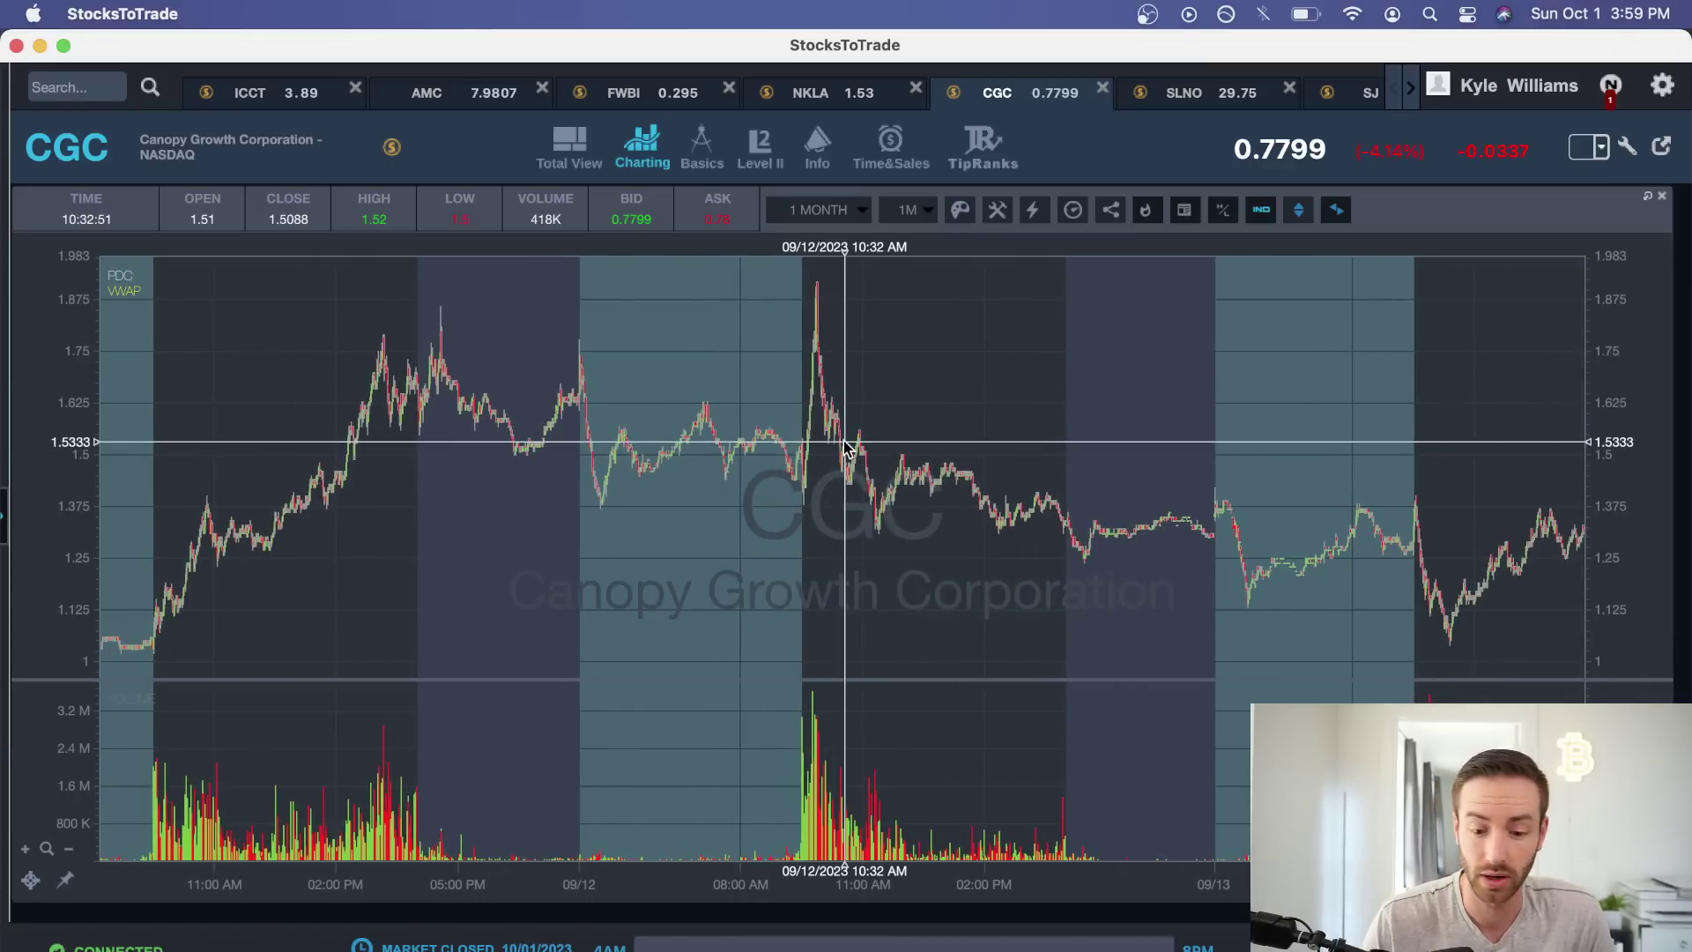
{"action": "scroll", "coordinate": [1008, 463], "scroll_direction": "right", "scroll_amount": 3}
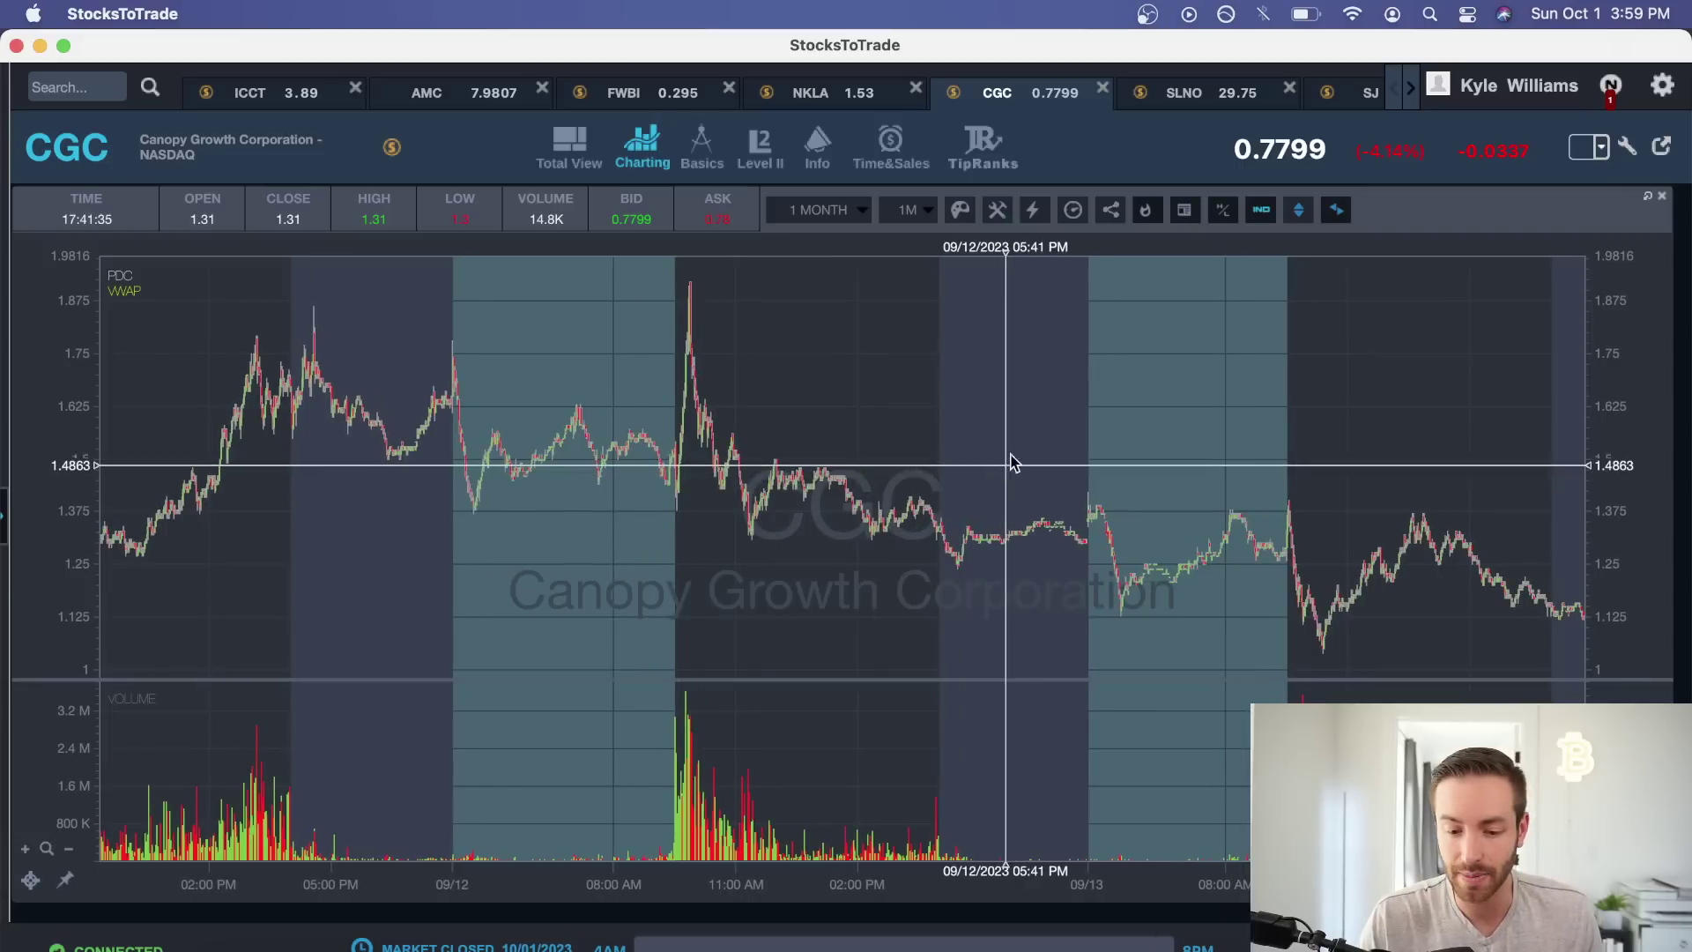
Look up ACB, open its full chart and set the chart period to 6 months.
{"action": "type", "text": "ACB"}
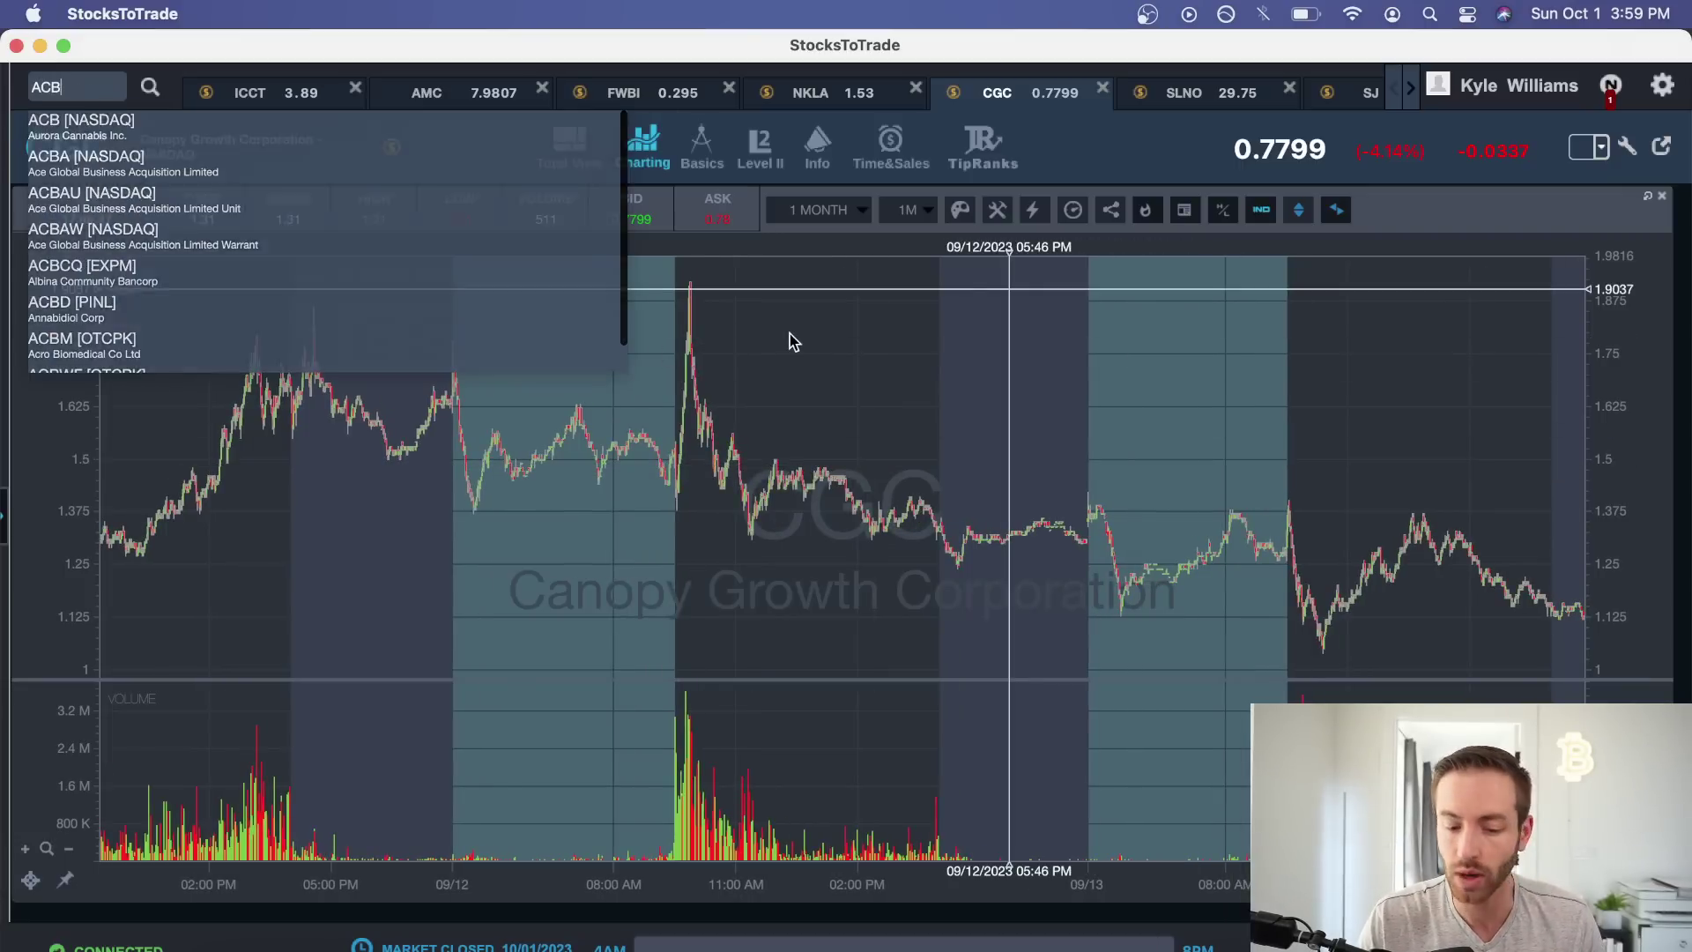
{"action": "key", "text": "Return"}
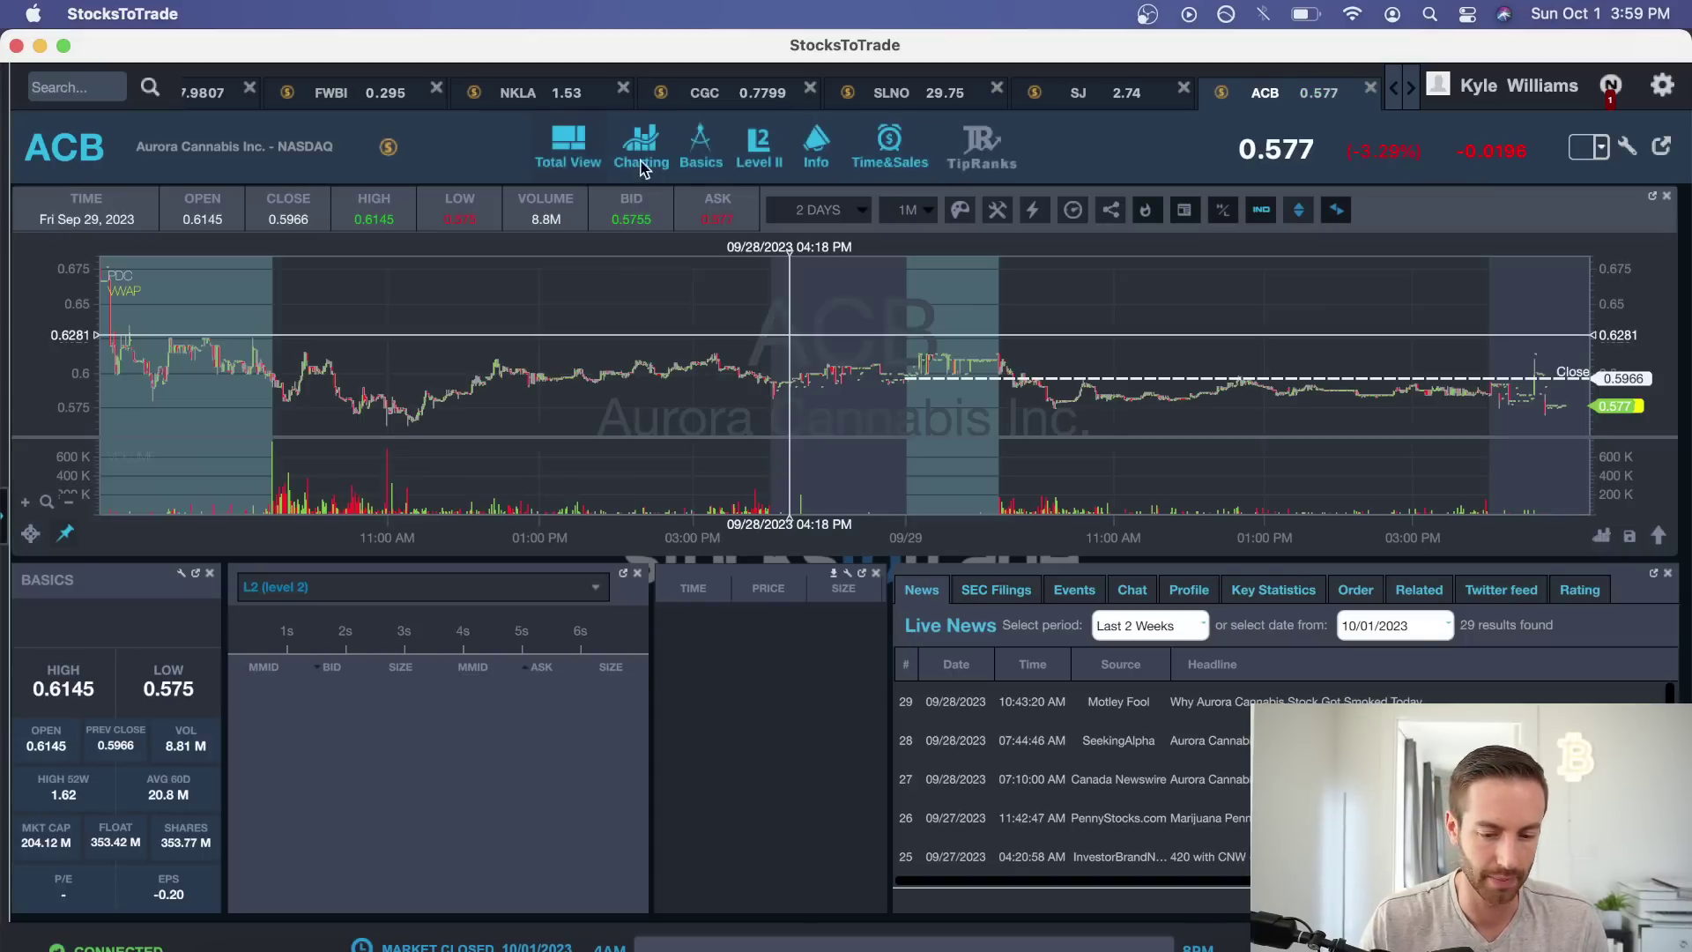
{"action": "left_click", "coordinate": [641, 163]}
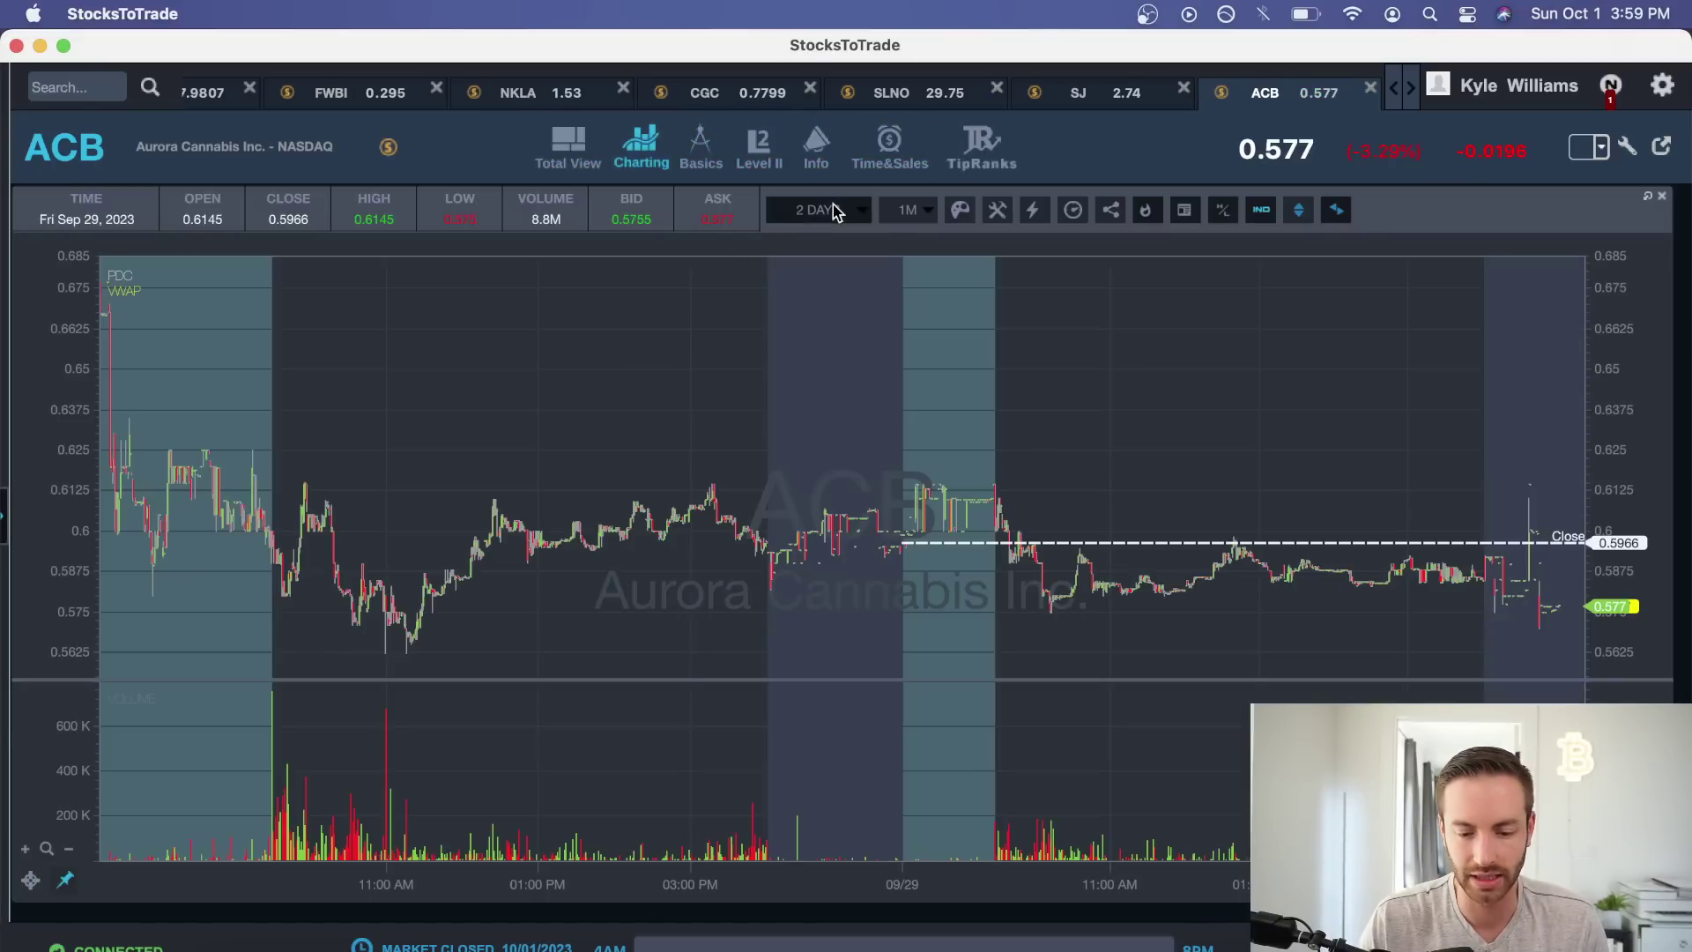
{"action": "left_click", "coordinate": [836, 212]}
{"action": "left_click", "coordinate": [818, 571]}
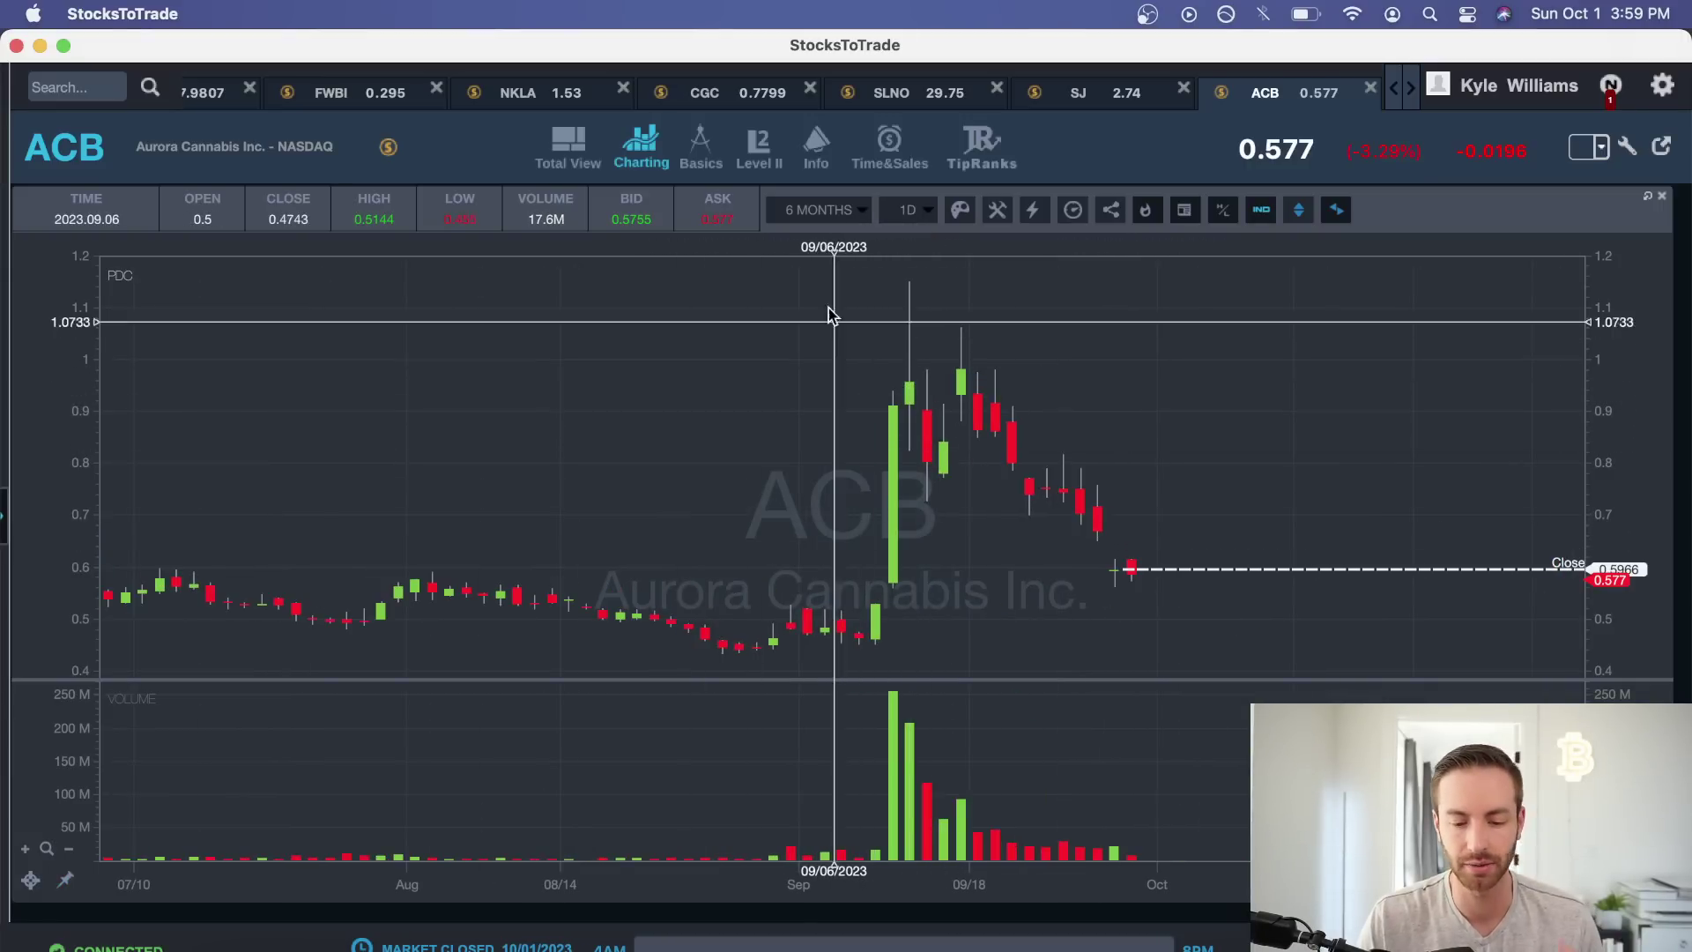
Set the ACB chart to a 1-month period with 1-minute candles.
{"action": "left_click", "coordinate": [842, 212]}
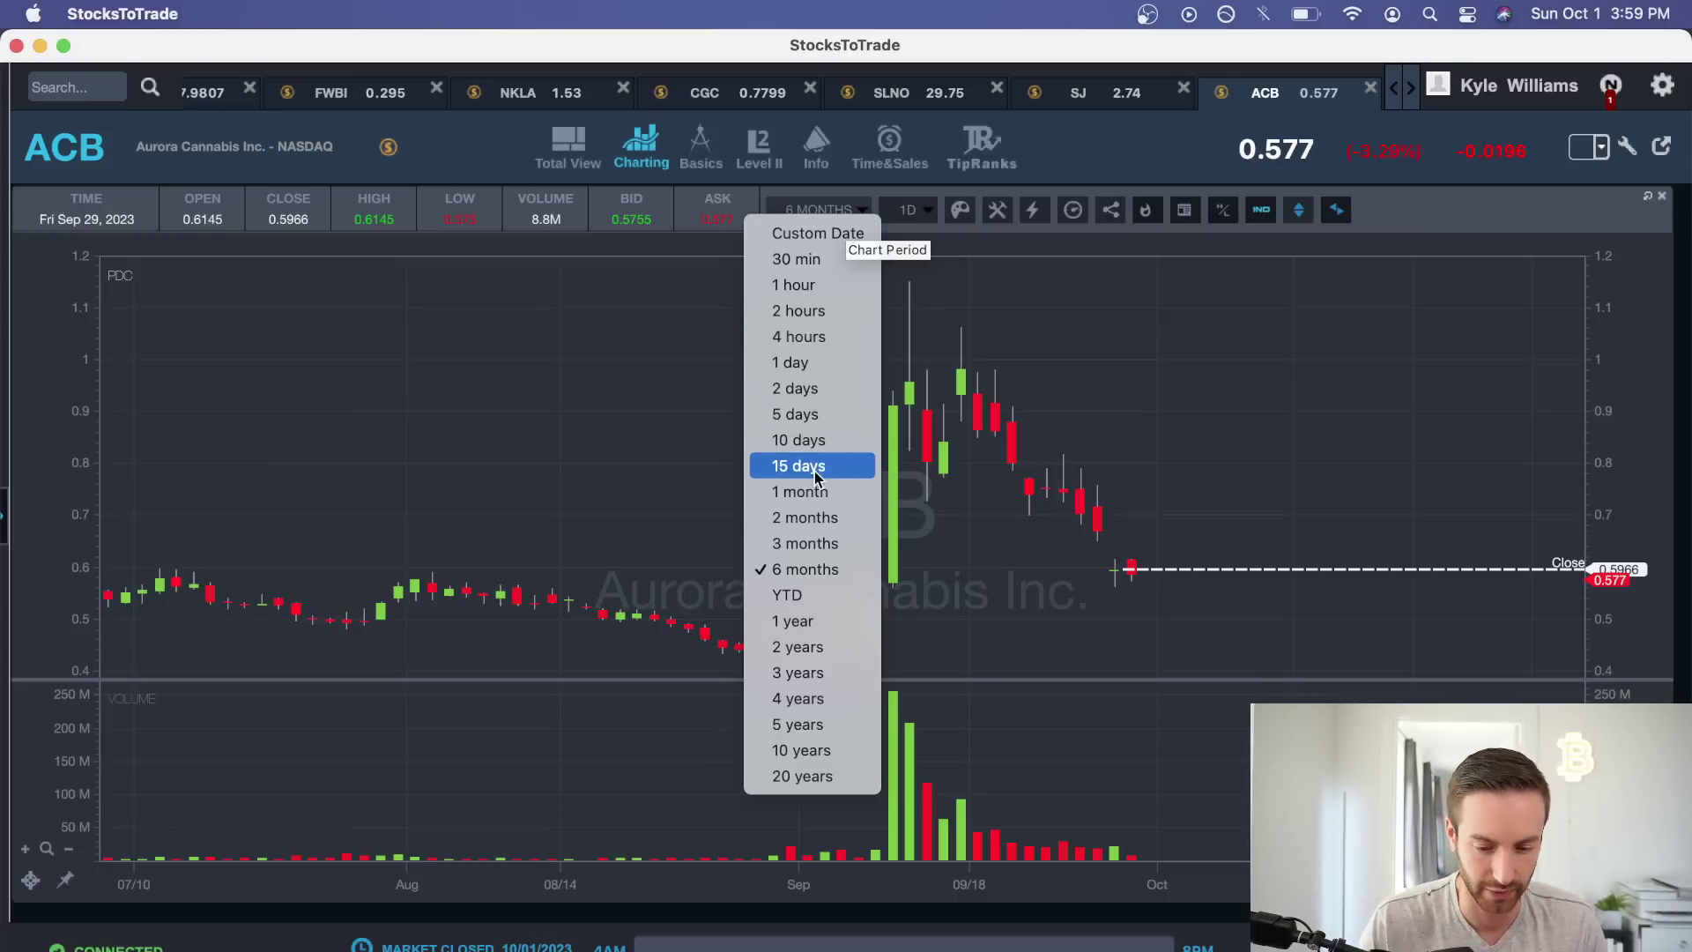
{"action": "left_click", "coordinate": [811, 494]}
{"action": "left_click", "coordinate": [907, 212]}
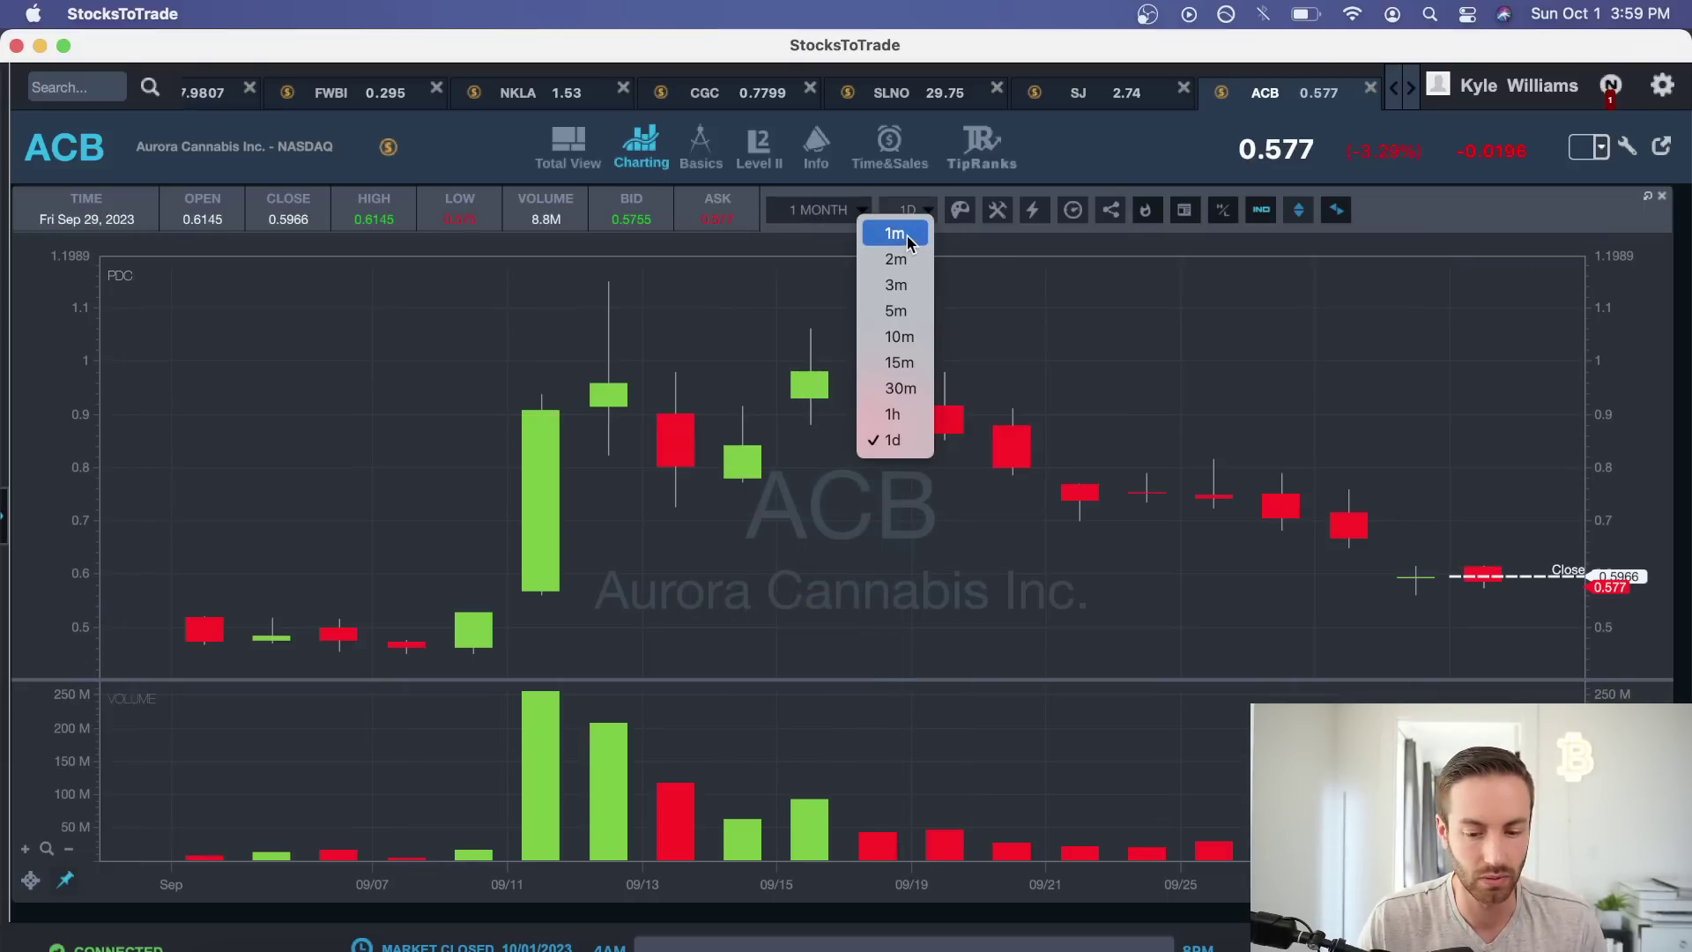
{"action": "left_click", "coordinate": [908, 239]}
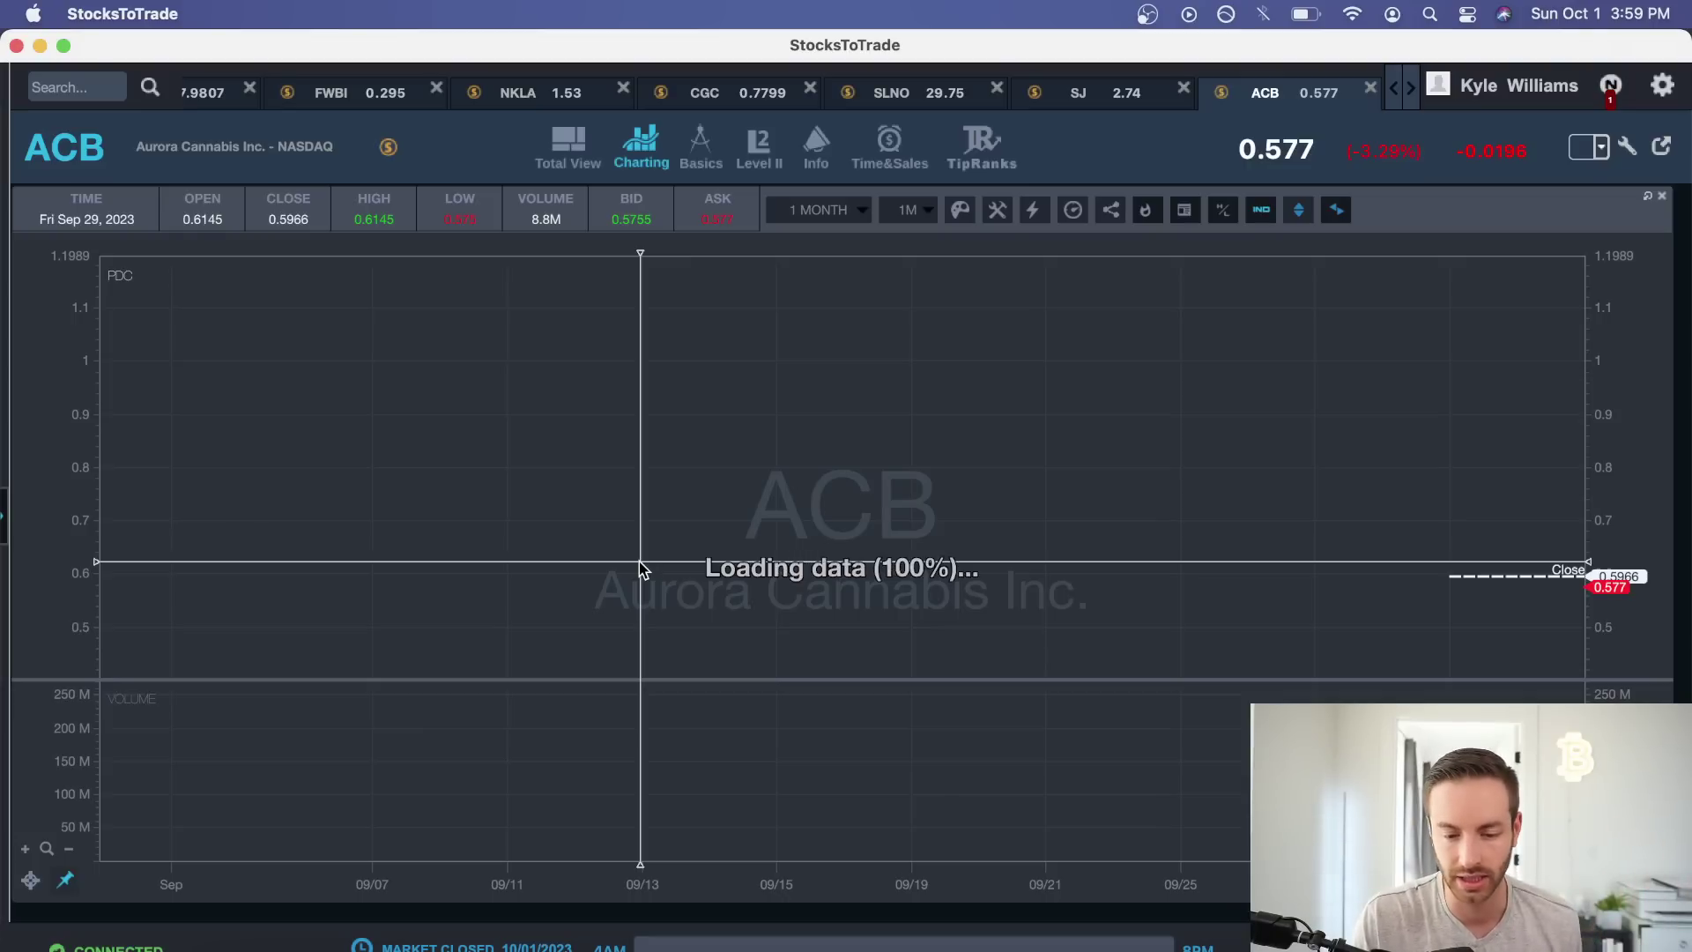
Frame ACB's September 12 and 13 sessions and compare them with CGC's chart for the same days.
{"action": "scroll", "coordinate": [901, 501], "scroll_direction": "up", "scroll_amount": 10}
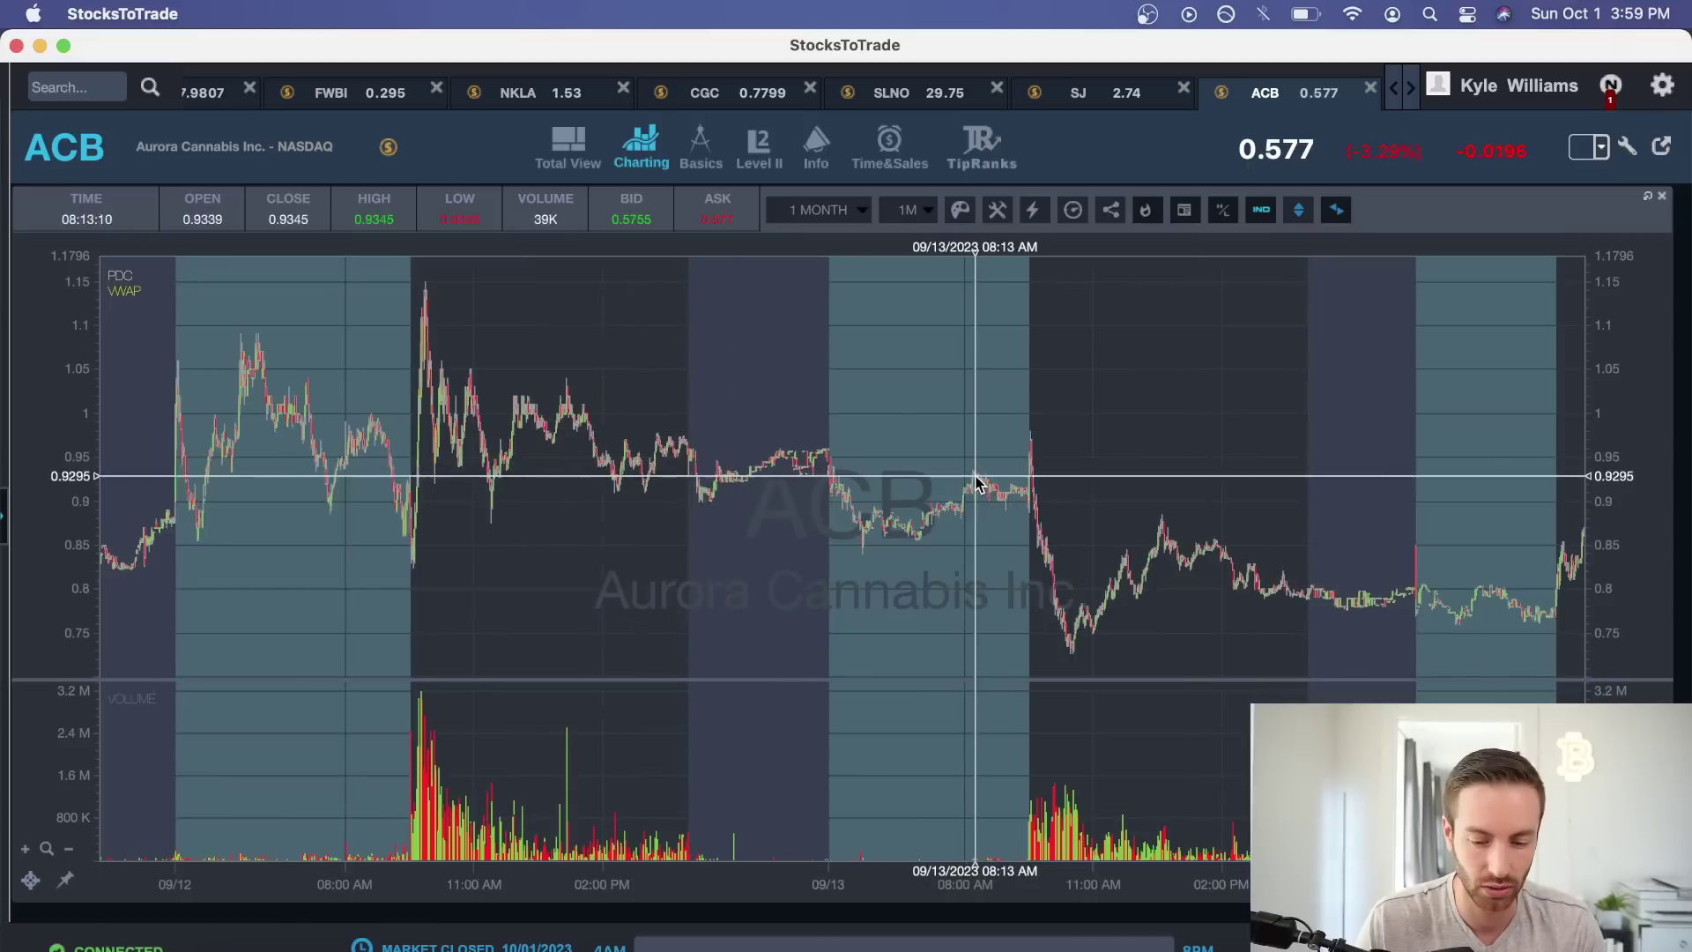
{"action": "left_click_drag", "start_coordinate": [976, 483], "coordinate": [1177, 476]}
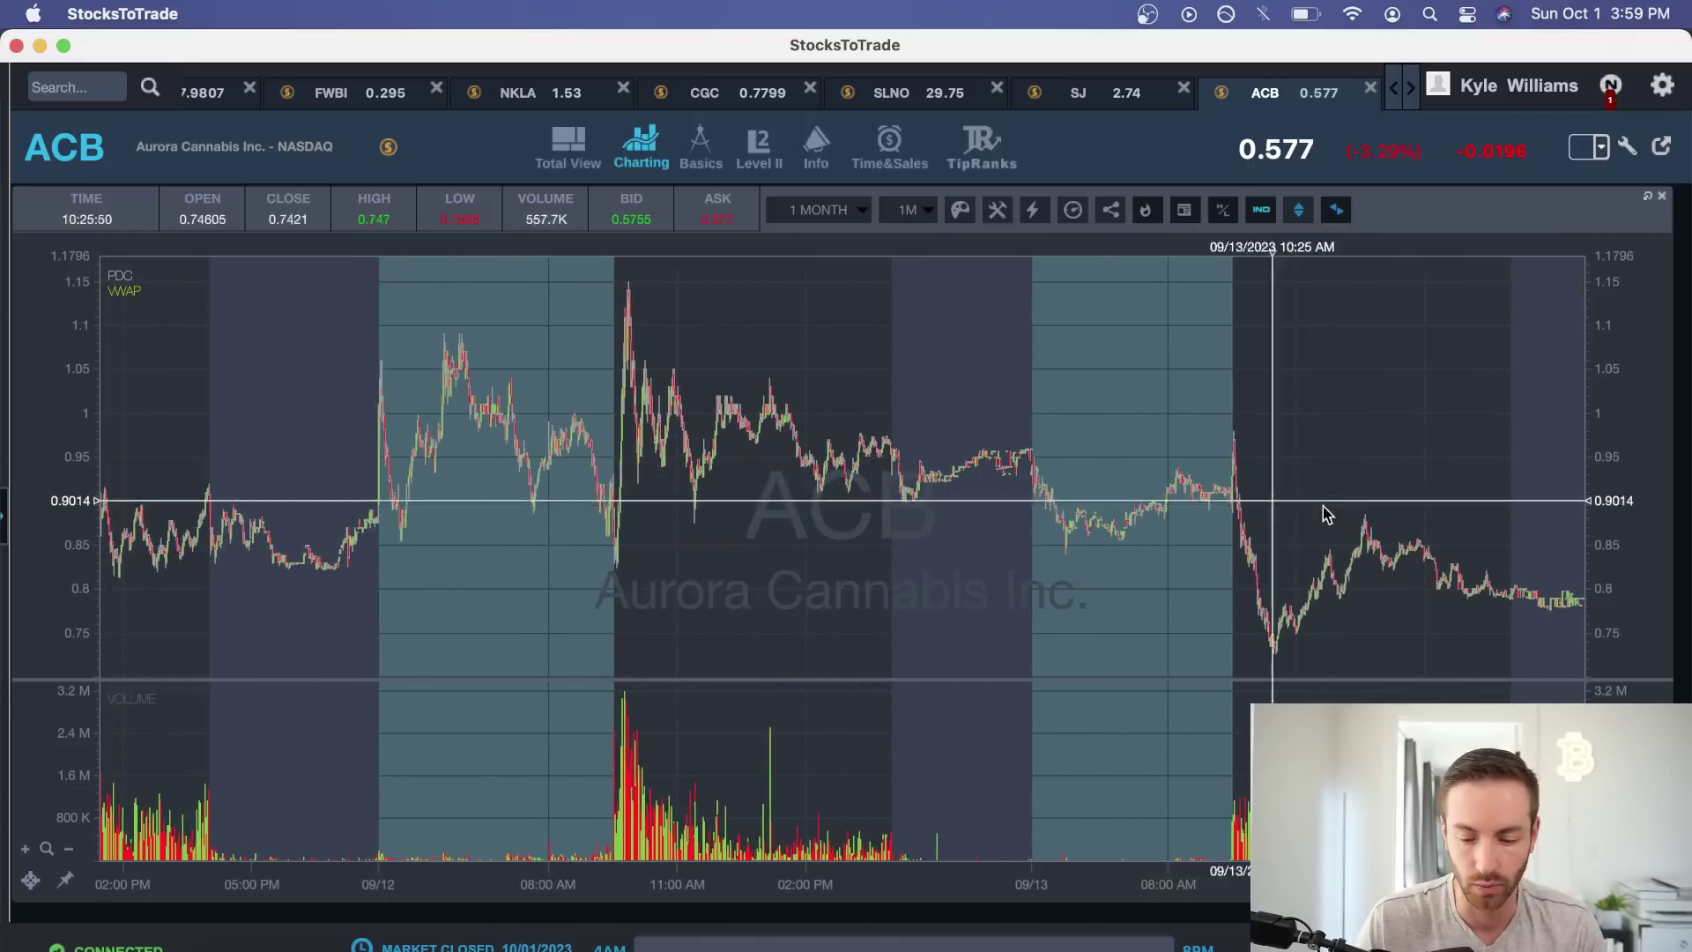
{"action": "left_click", "coordinate": [698, 104]}
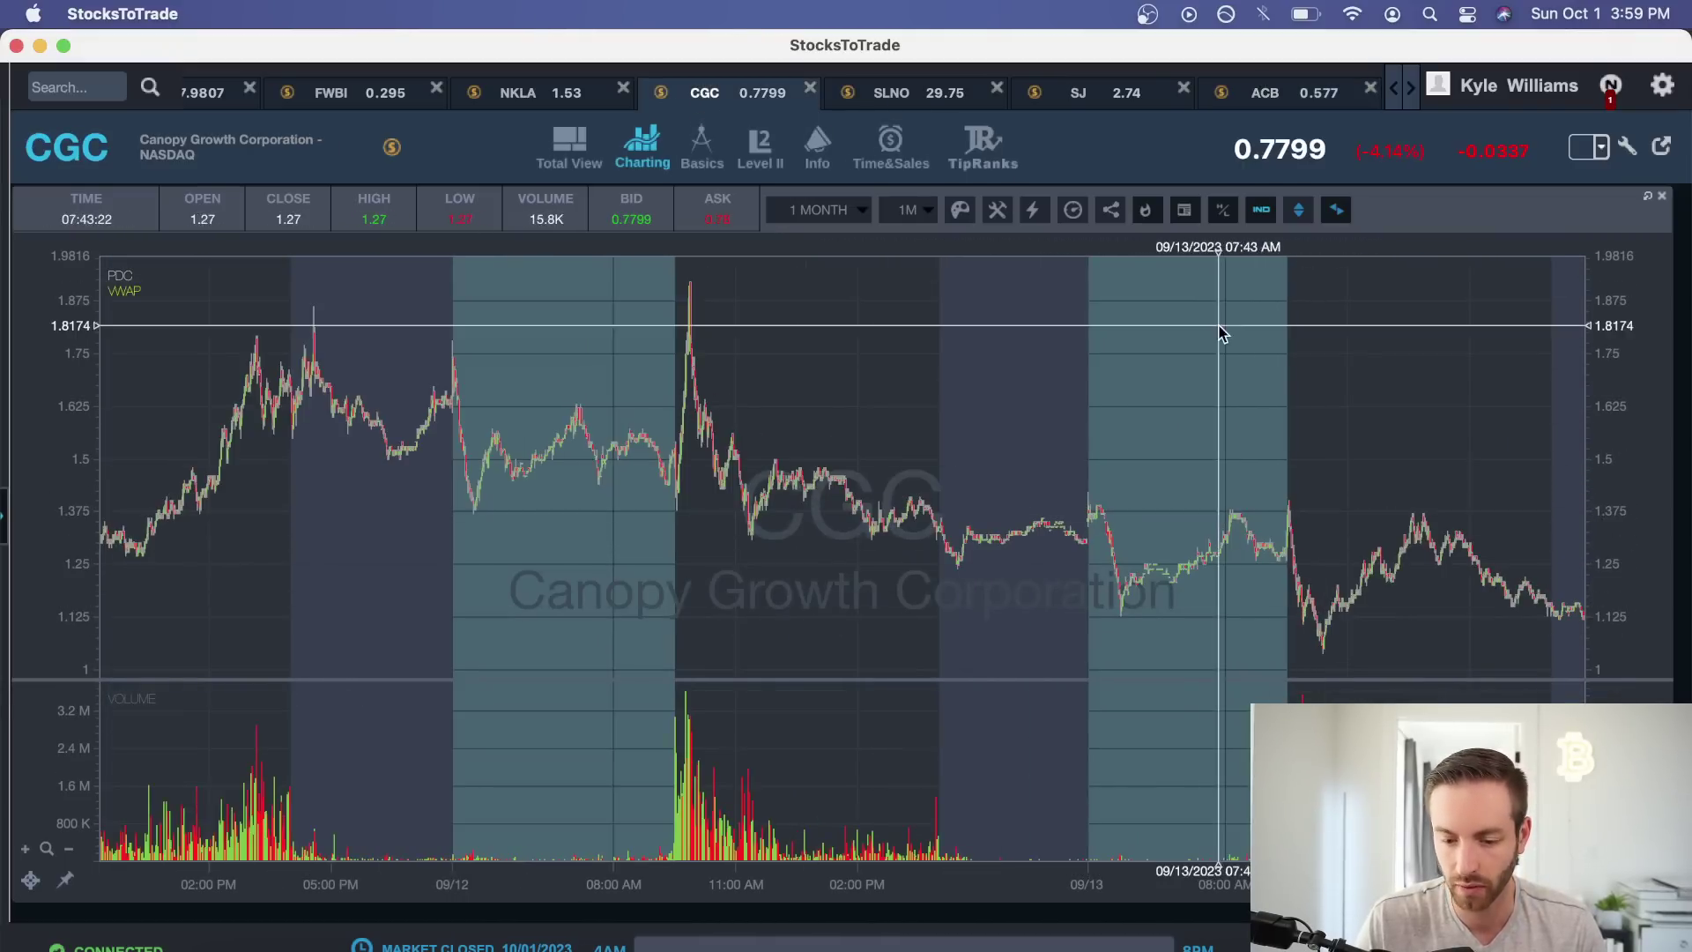
{"action": "left_click", "coordinate": [1266, 93]}
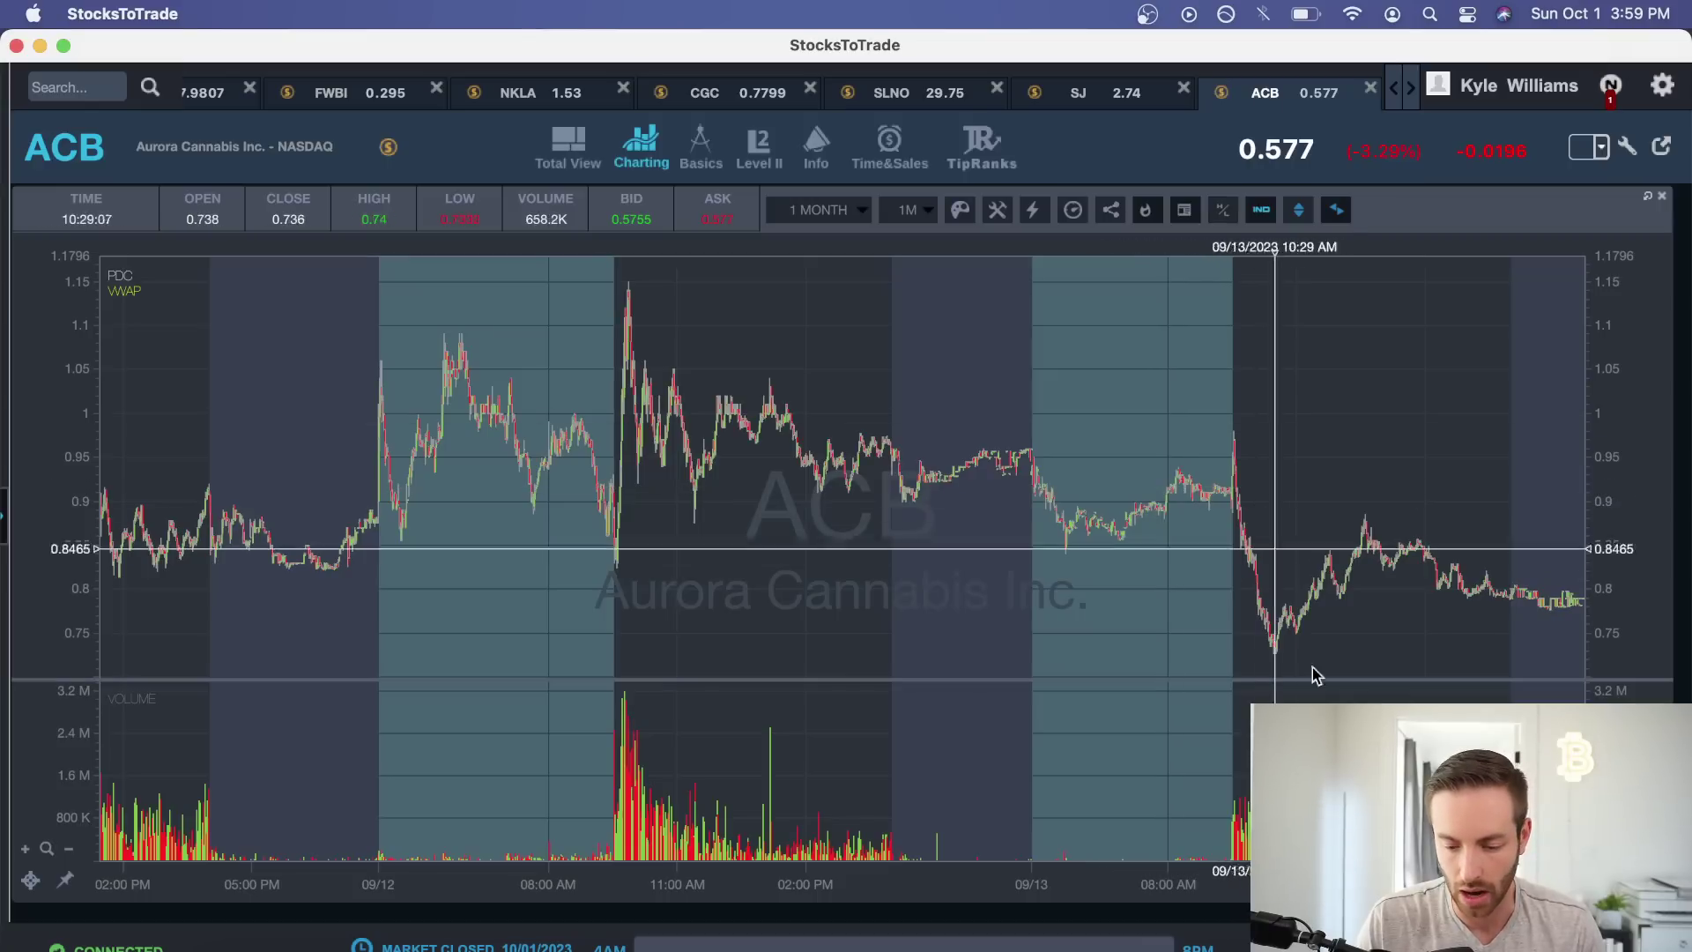
Examine ACB's intraday price action from September 11 to 13 and check the September P&L calendar in Excel.
{"action": "left_click_drag", "start_coordinate": [612, 602], "coordinate": [811, 566]}
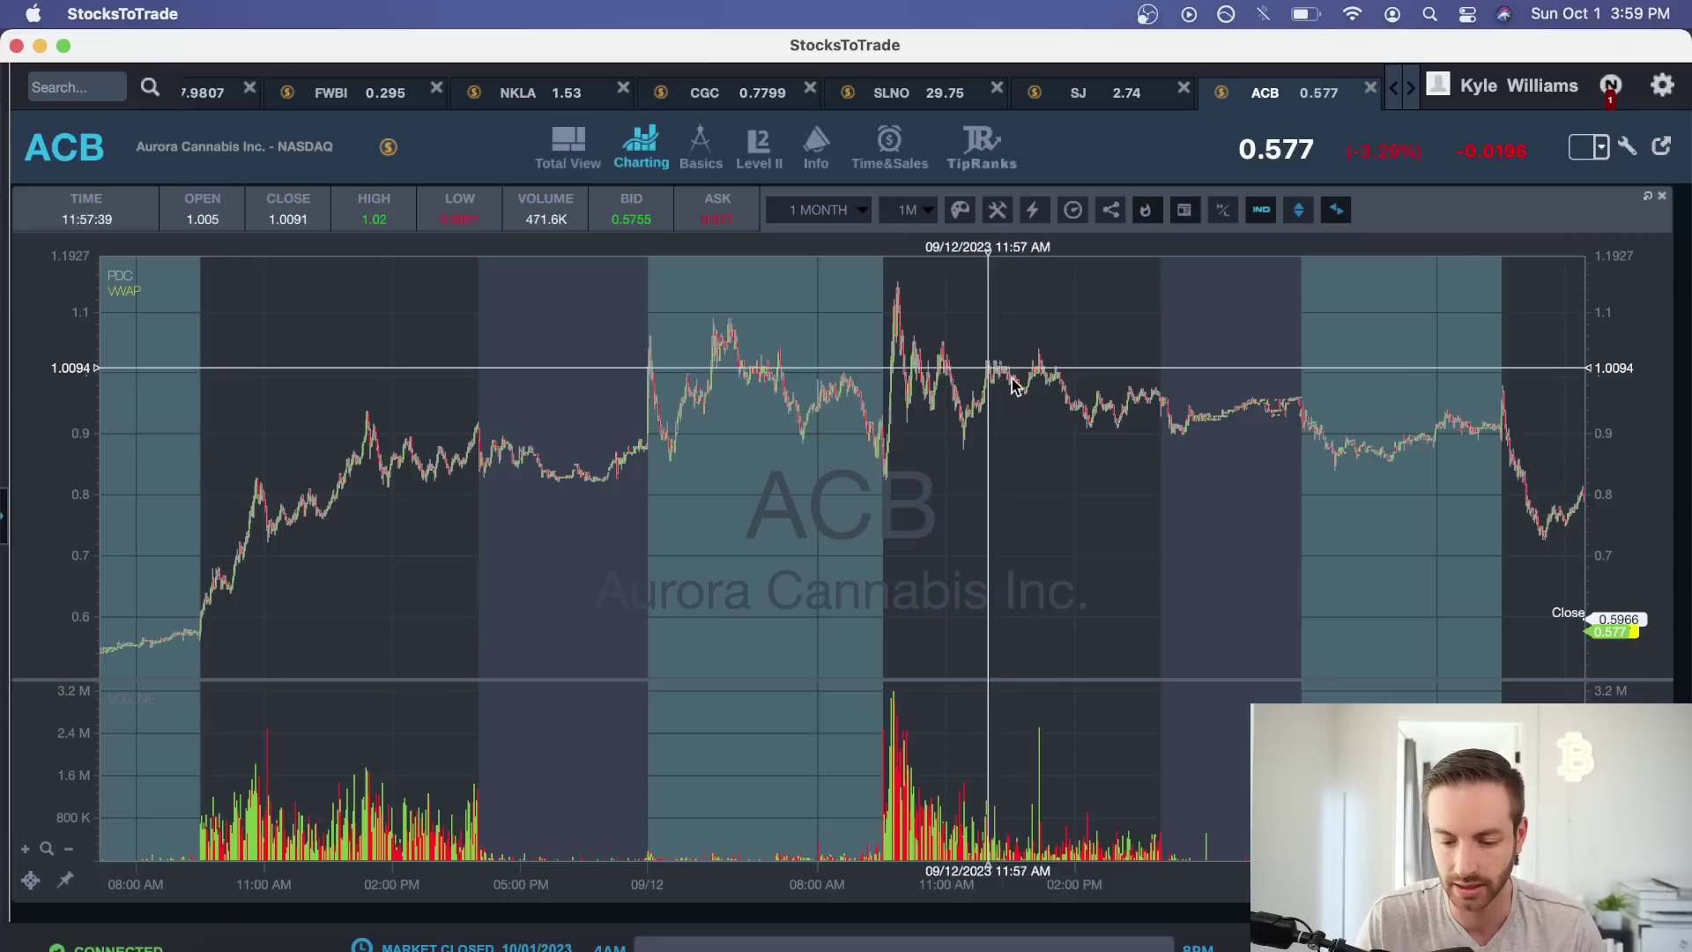
{"action": "left_click_drag", "start_coordinate": [1461, 460], "coordinate": [1287, 472]}
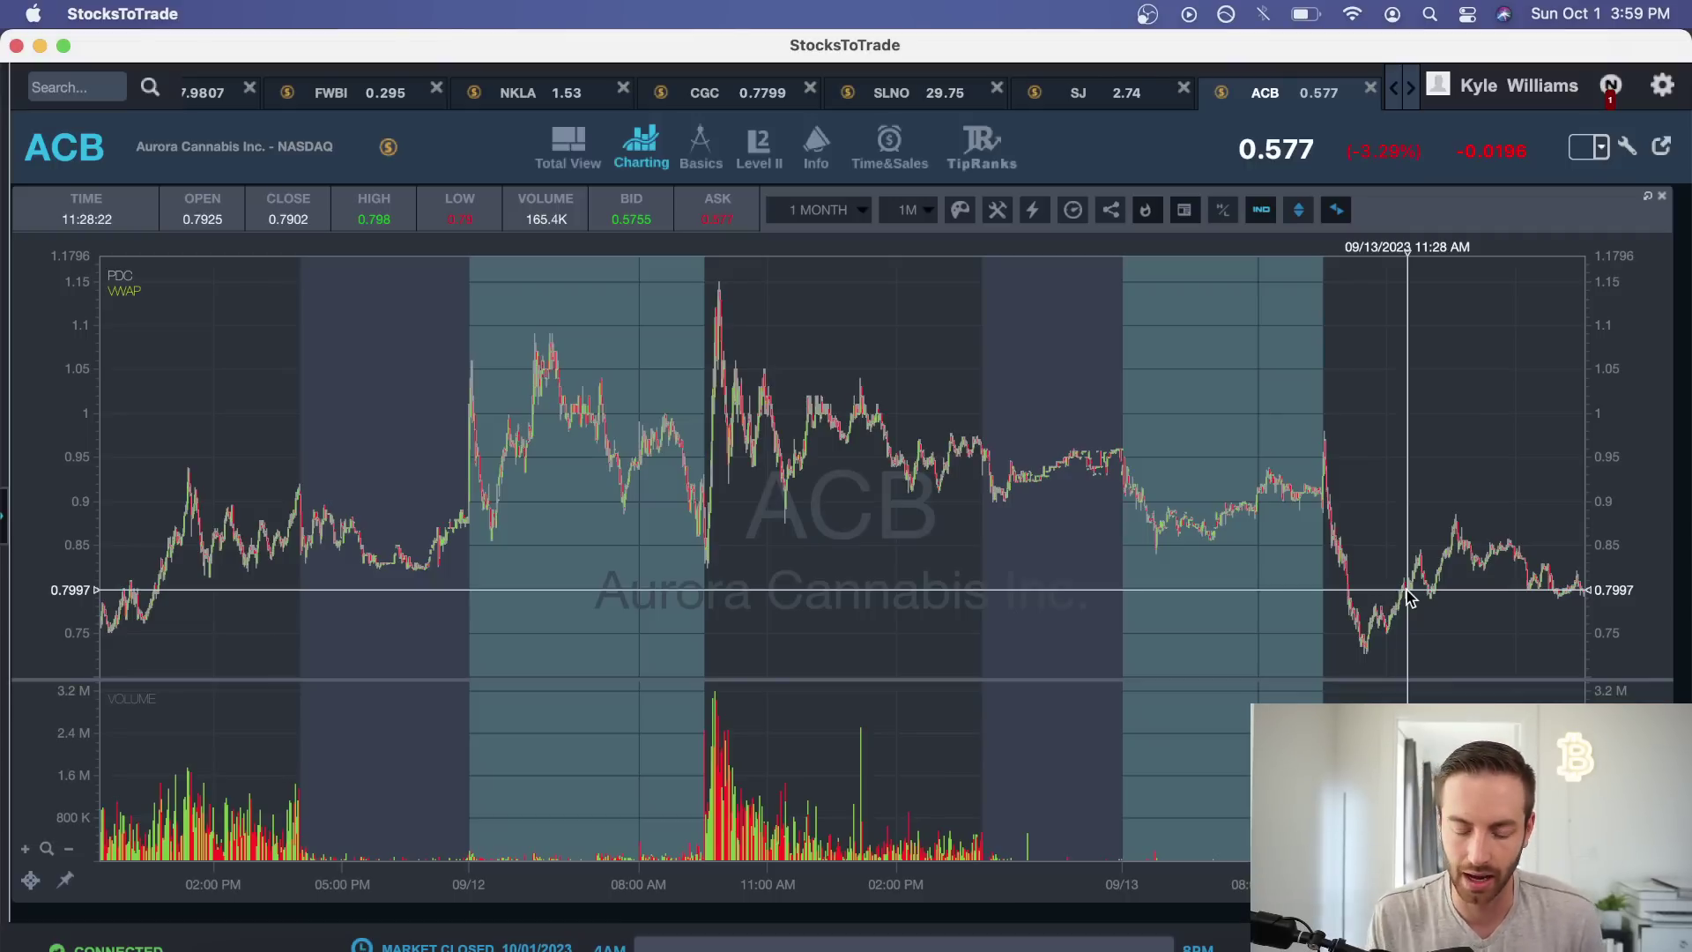
{"action": "left_click_drag", "start_coordinate": [697, 493], "coordinate": [765, 446]}
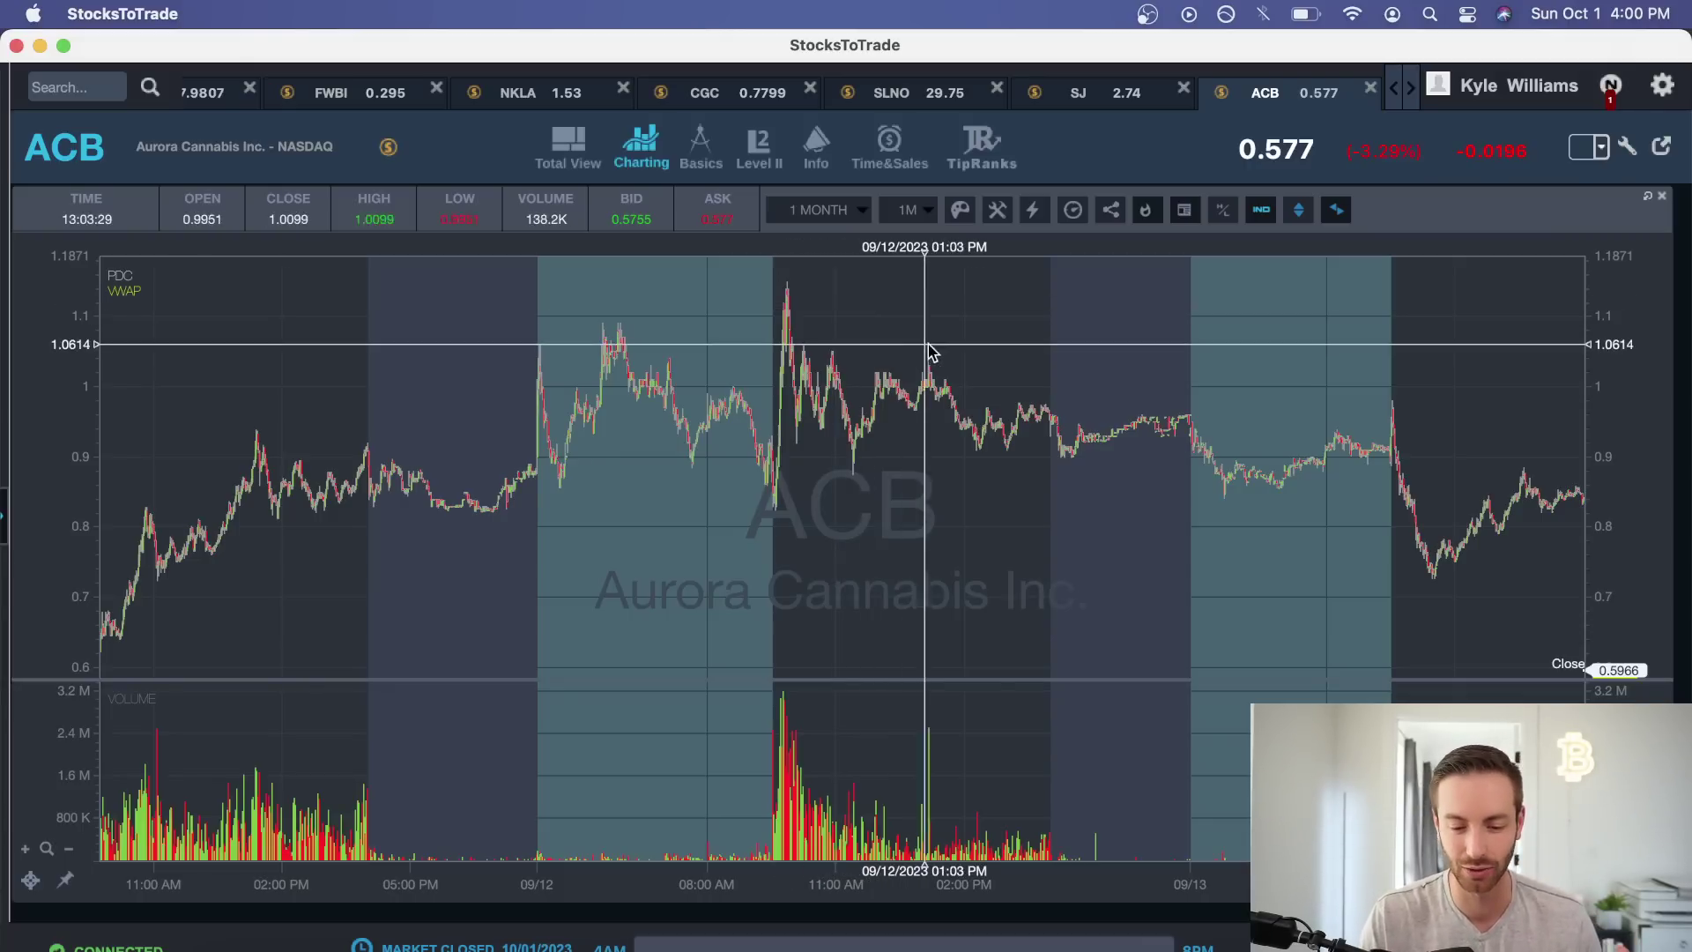
{"action": "scroll", "coordinate": [929, 351], "scroll_direction": "right", "scroll_amount": 5}
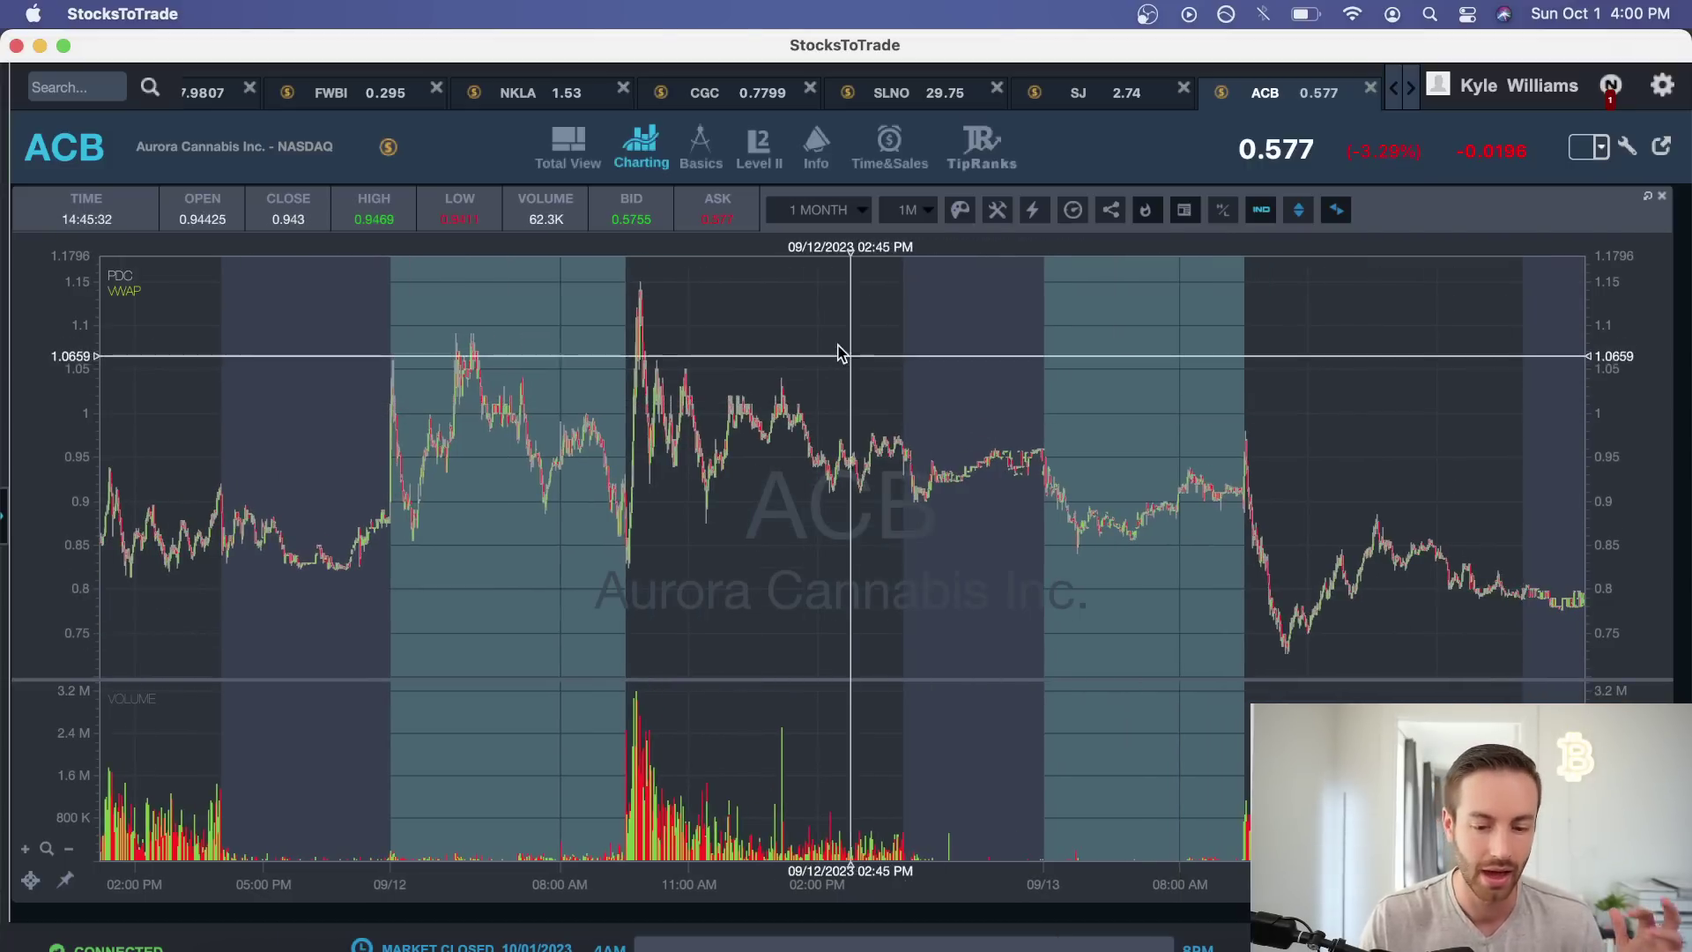
{"action": "left_click", "coordinate": [474, 948]}
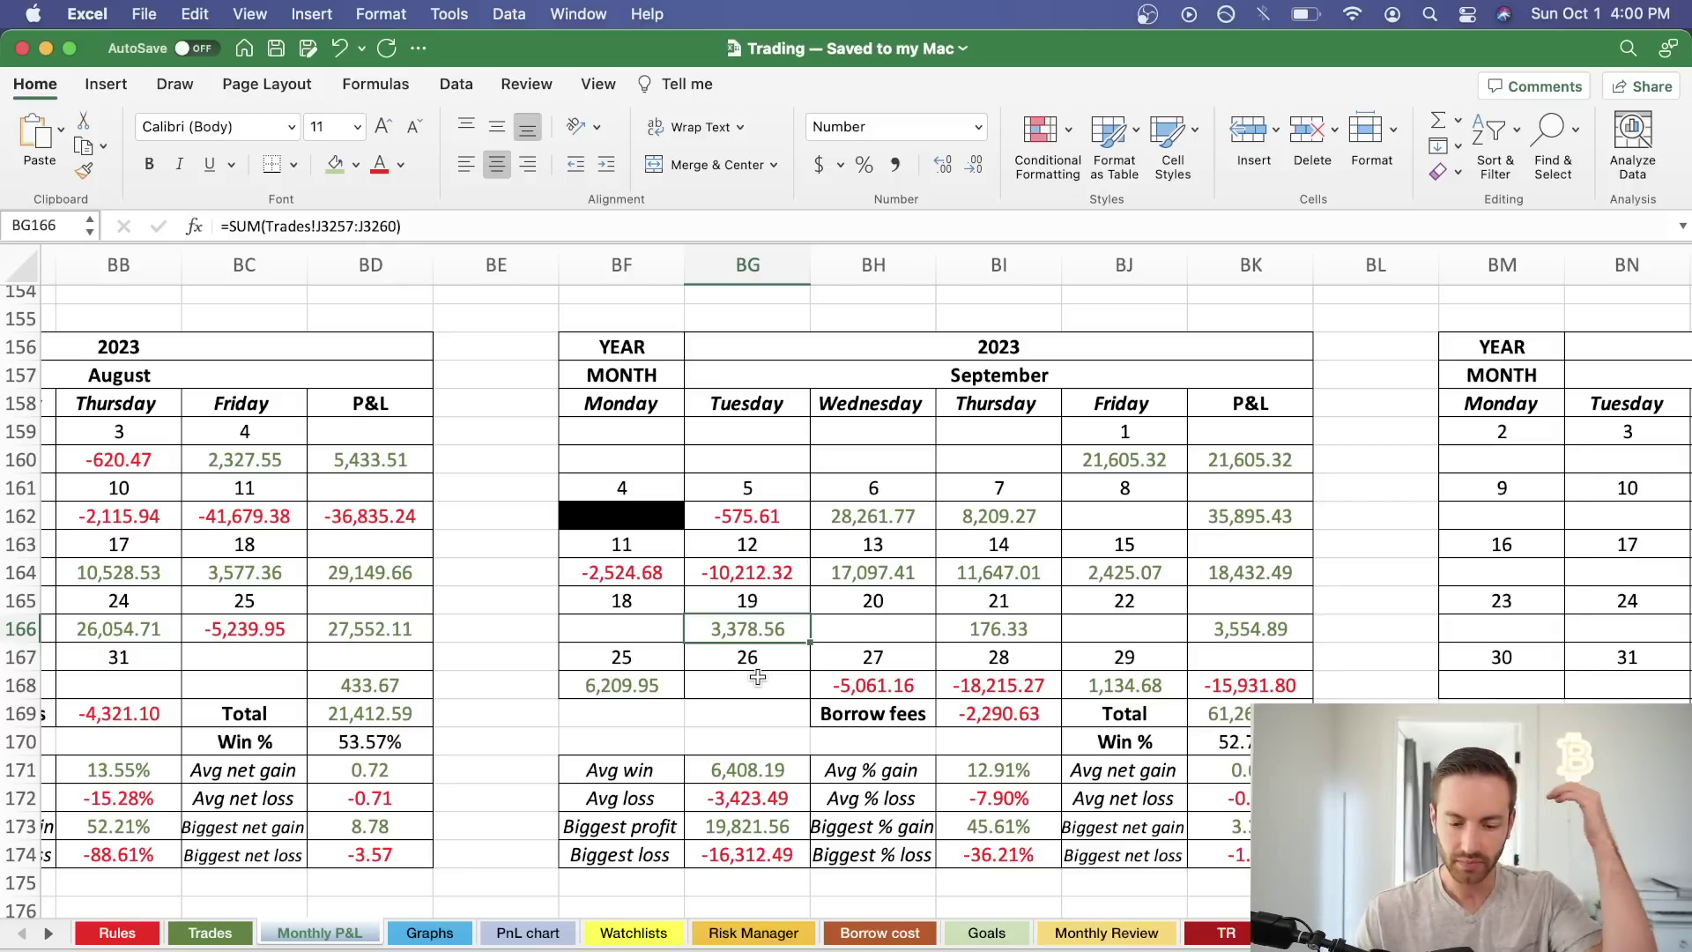
Back in StocksToTrade, set ACB's chart period to 2 years and examine the September spike against the earlier daily history.
{"action": "left_click", "coordinate": [350, 948]}
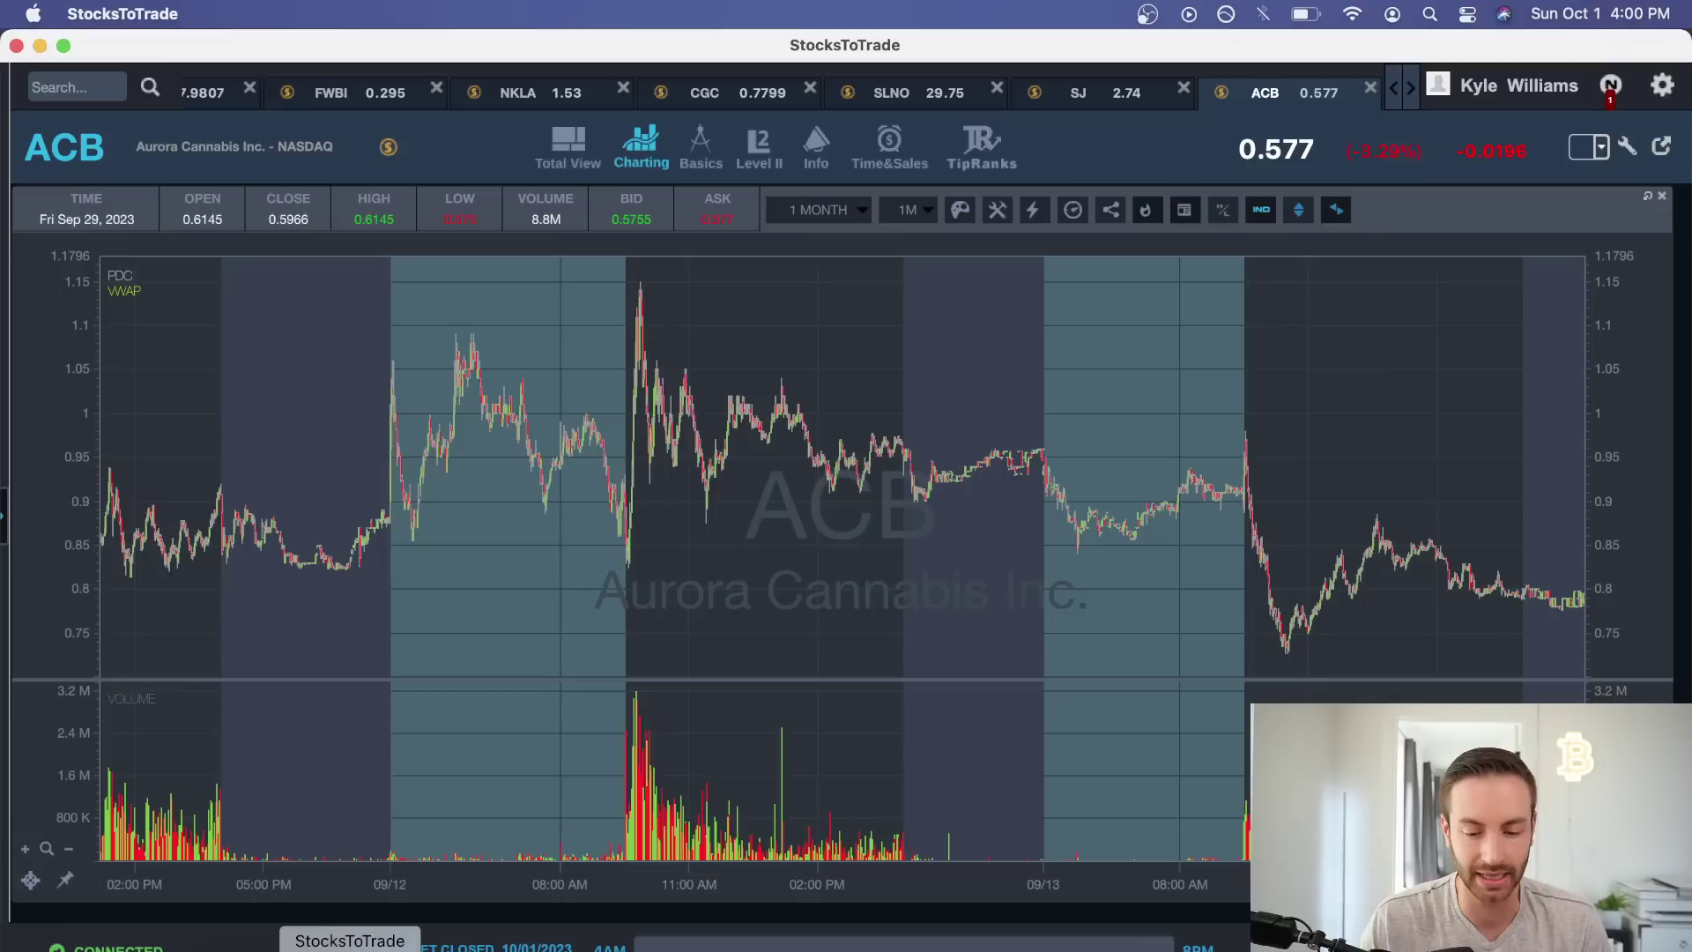
{"action": "left_click", "coordinate": [820, 209]}
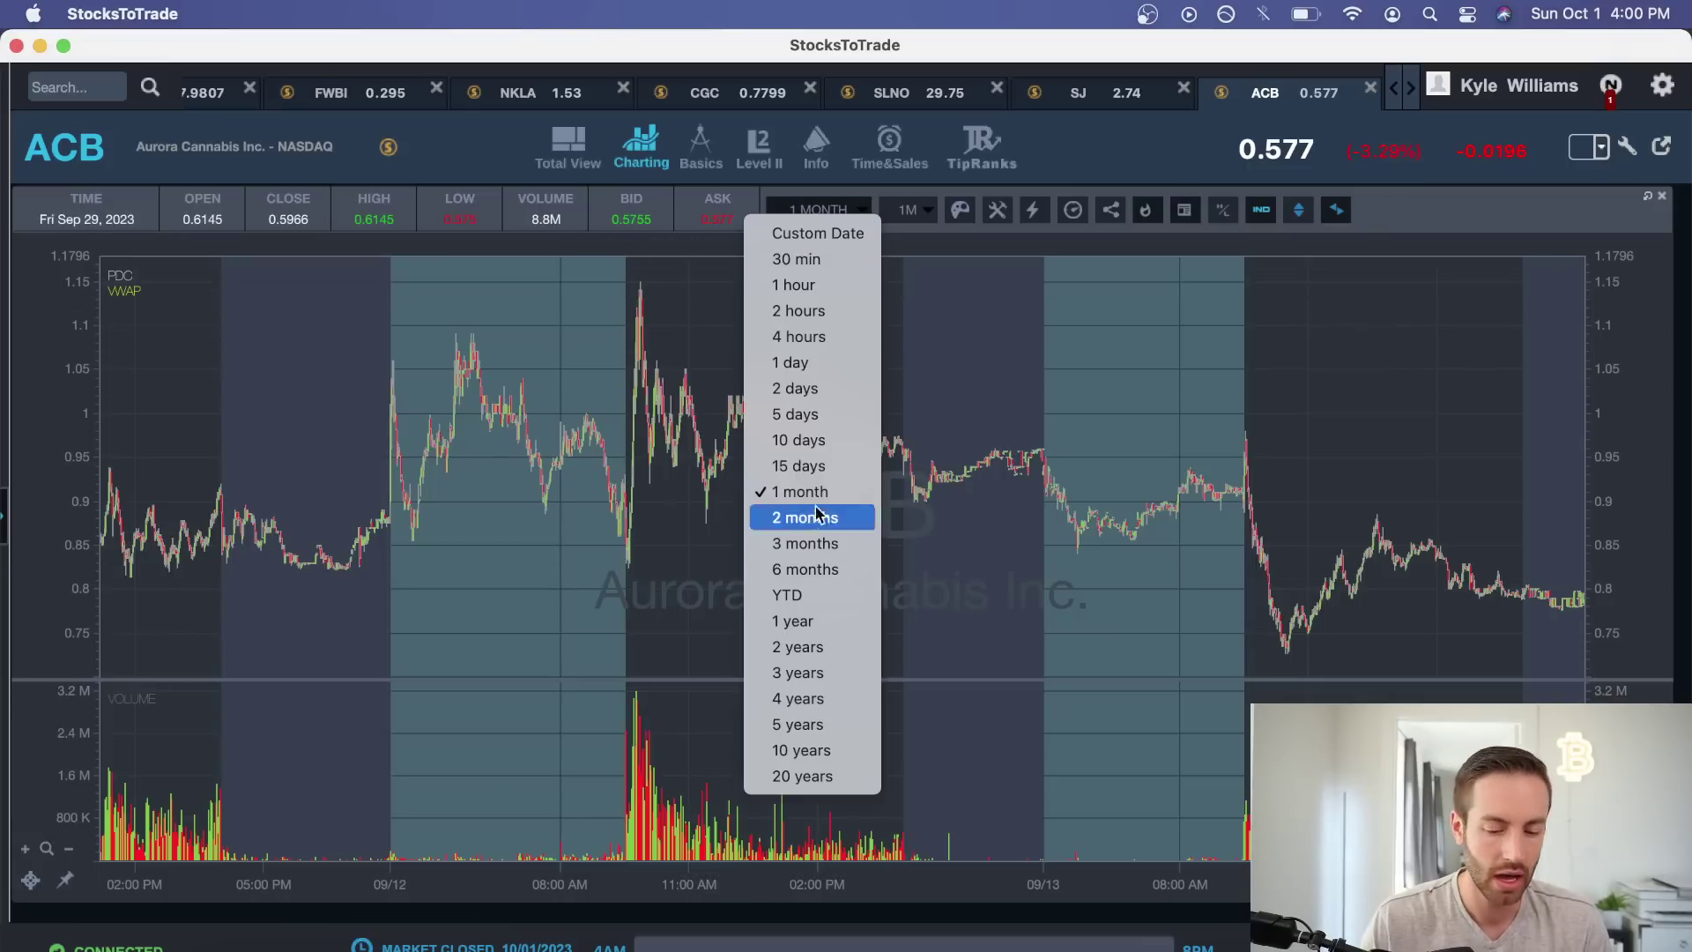
{"action": "left_click", "coordinate": [797, 653]}
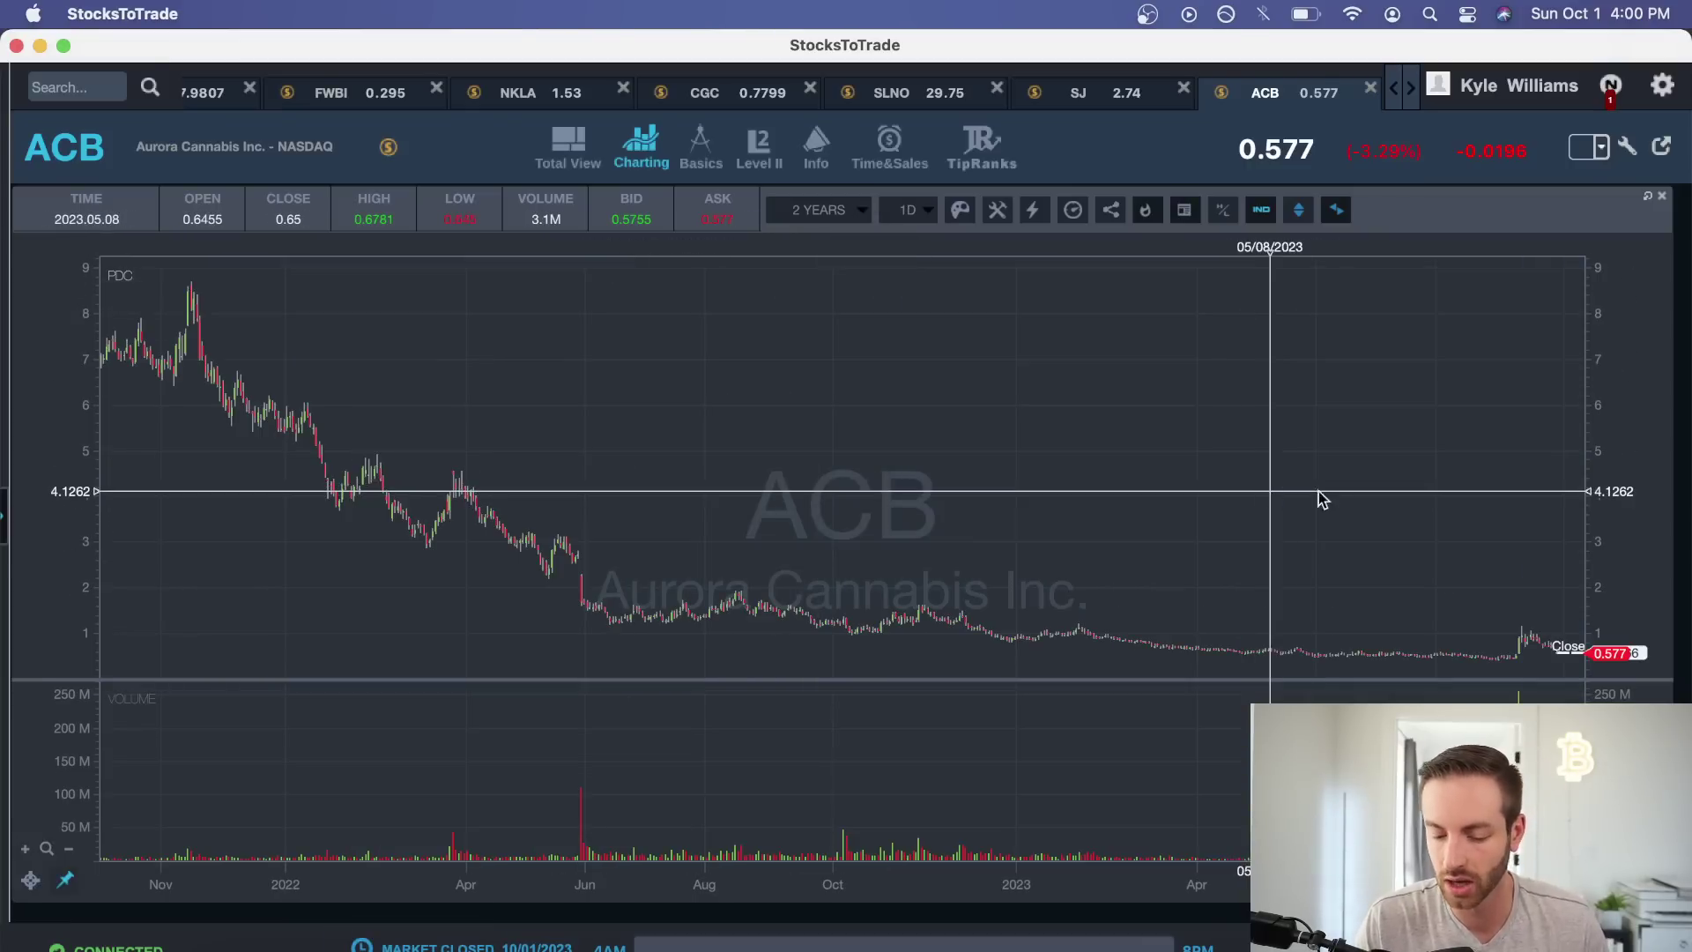
{"action": "scroll", "coordinate": [913, 561], "scroll_direction": "up", "scroll_amount": 5}
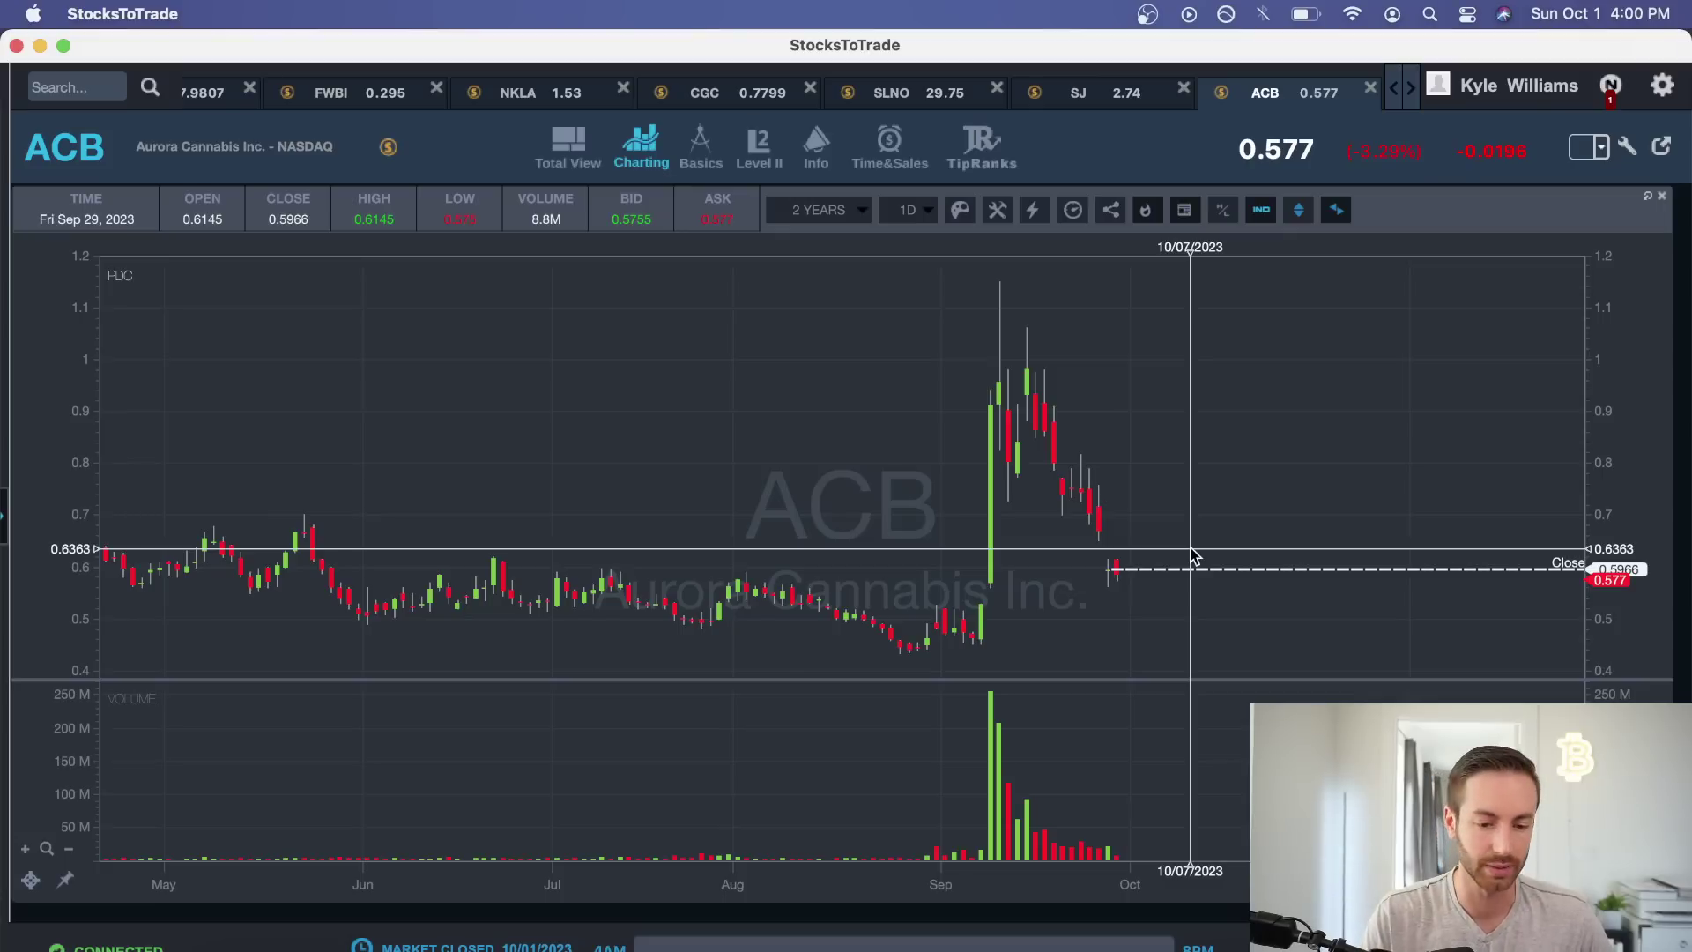
{"action": "scroll", "coordinate": [818, 304], "scroll_direction": "down", "scroll_amount": 5}
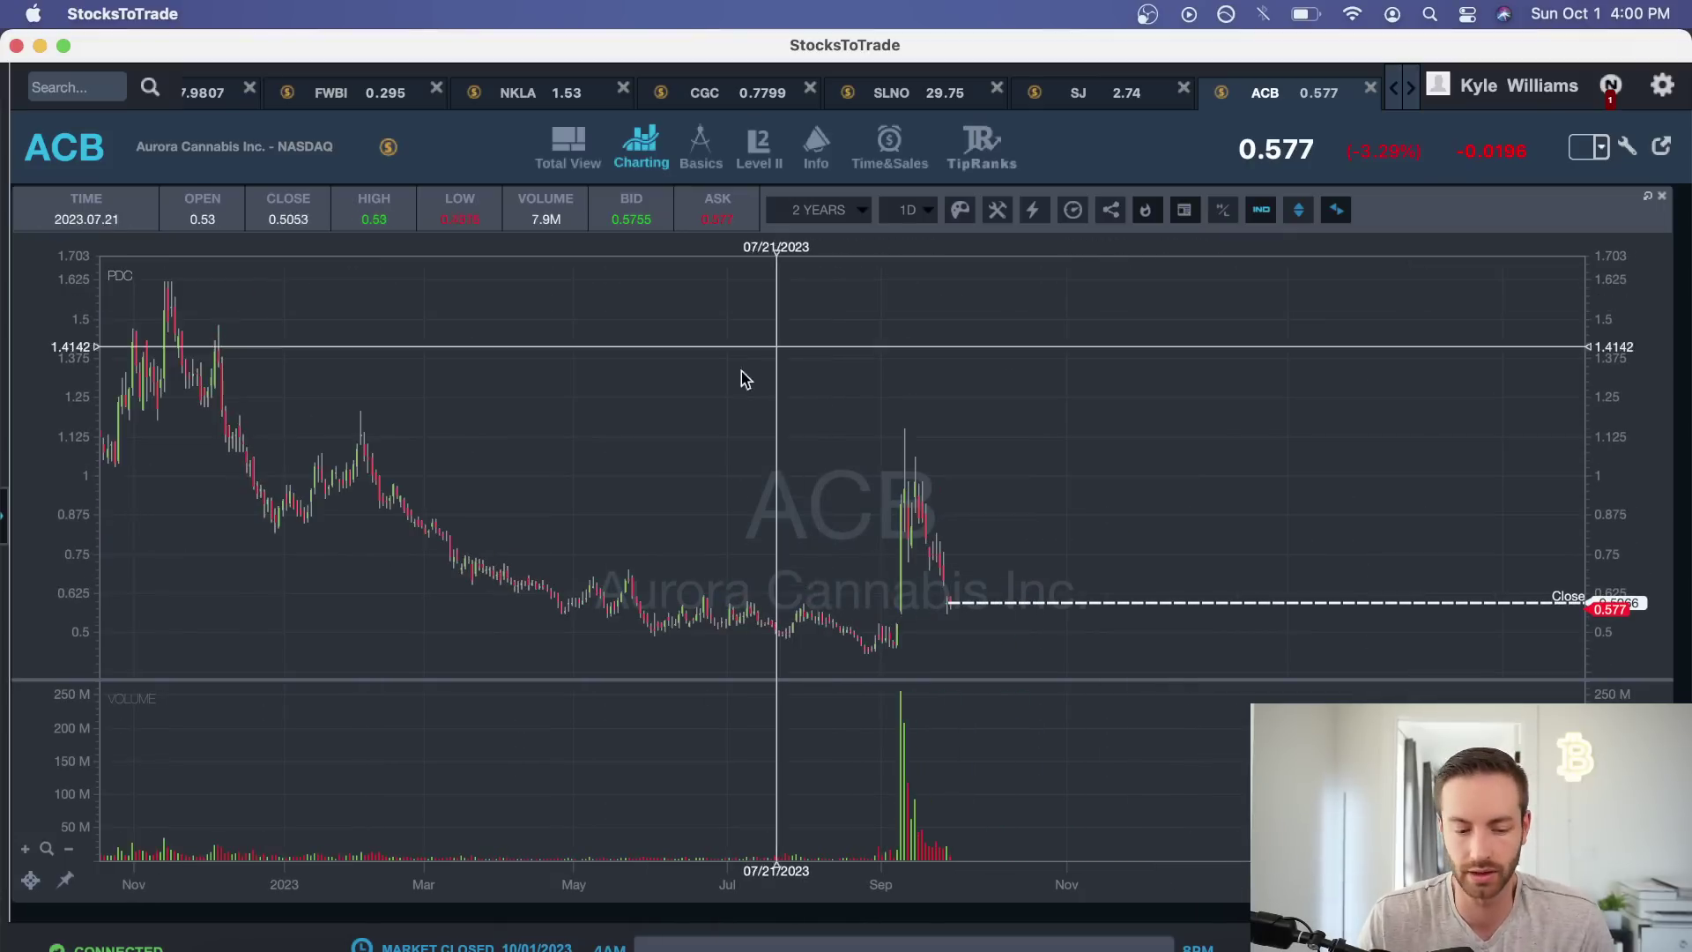
{"action": "scroll", "coordinate": [818, 393], "scroll_direction": "down", "scroll_amount": 5}
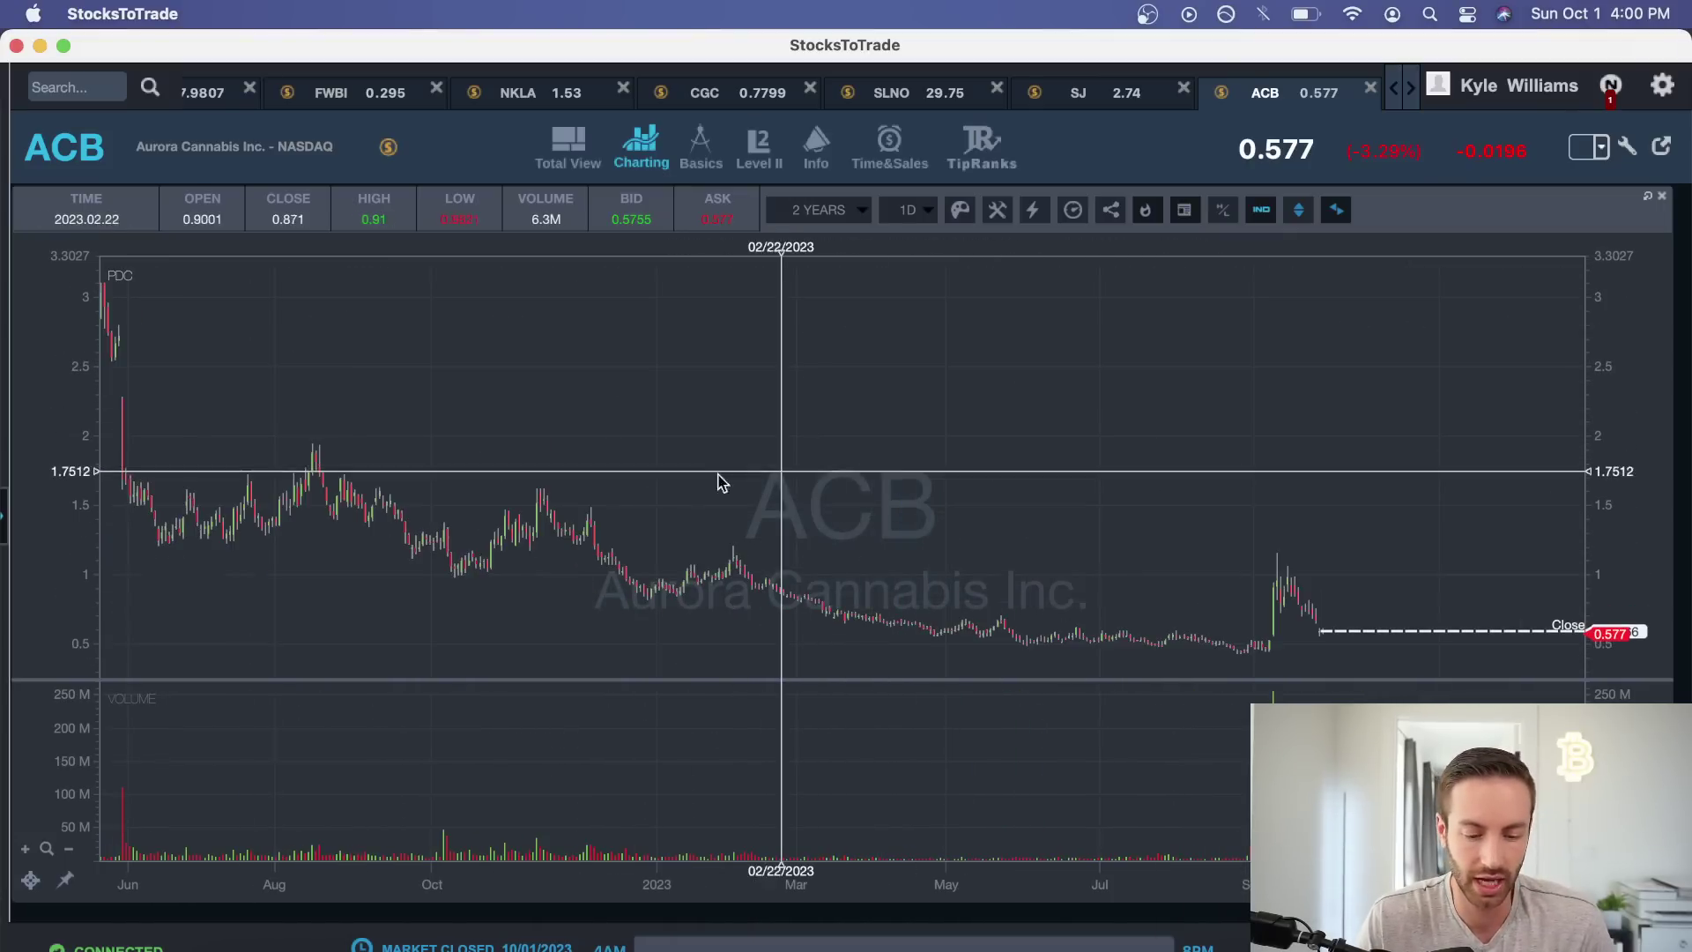
Set ACB's chart period to 4 years and examine the long-term daily price history up to the September 2023 spike.
{"action": "left_click", "coordinate": [833, 209]}
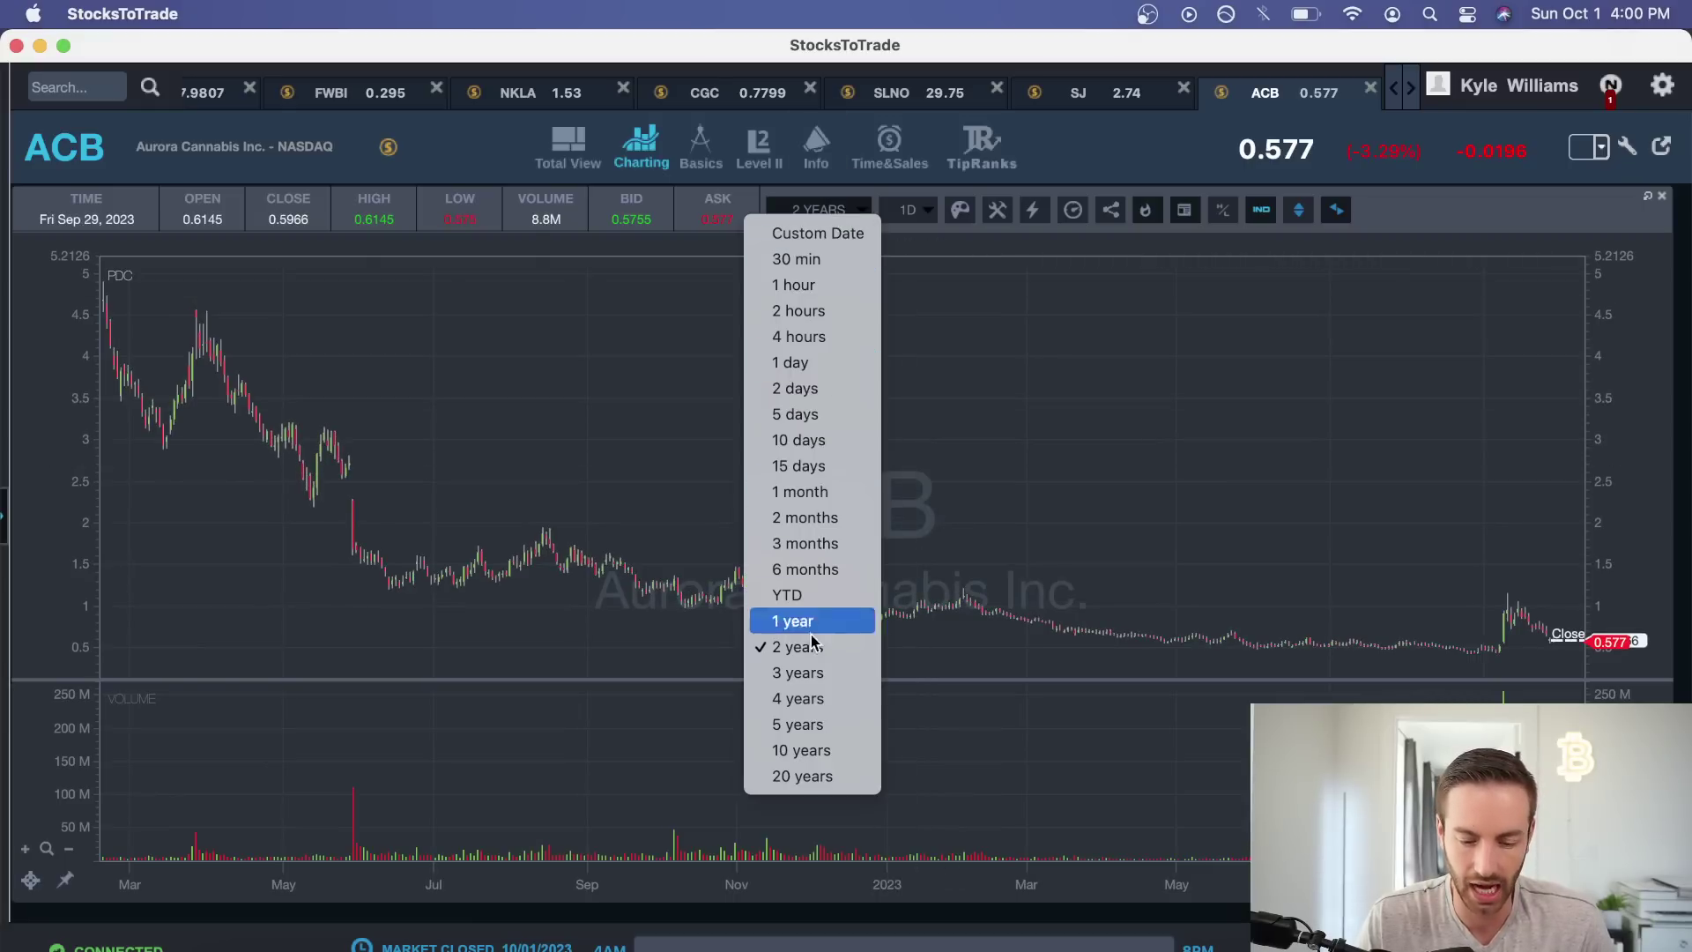
{"action": "left_click", "coordinate": [796, 698]}
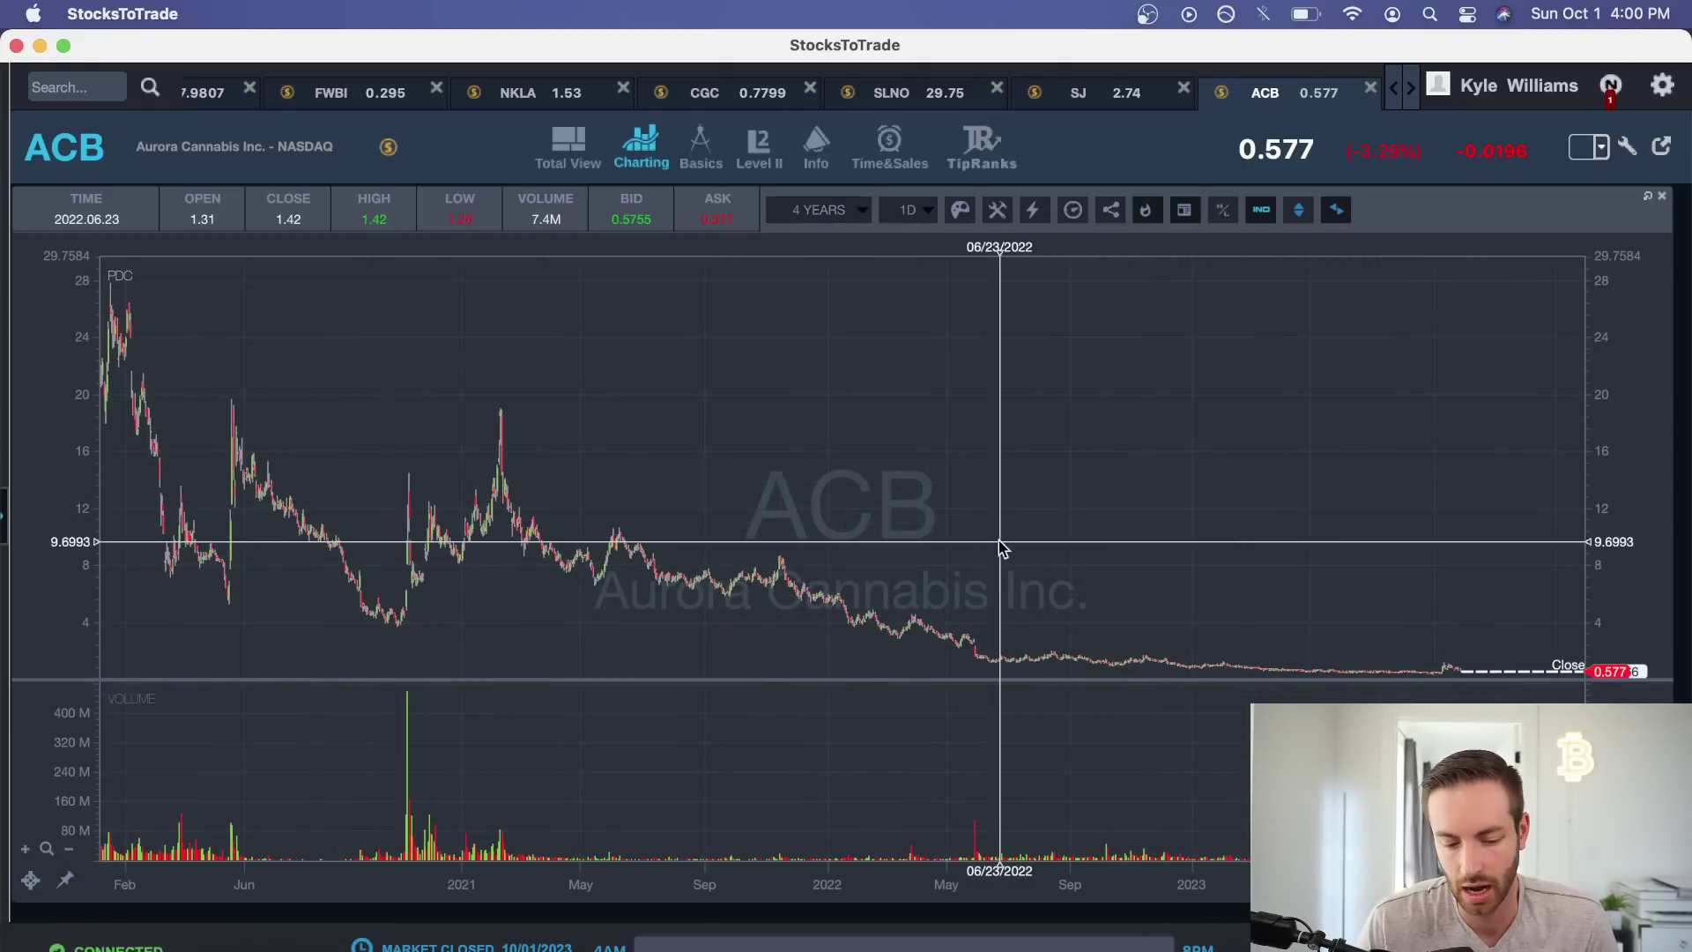
{"action": "scroll", "coordinate": [1000, 546], "scroll_direction": "left", "scroll_amount": 3}
{"action": "scroll", "coordinate": [880, 527], "scroll_direction": "right", "scroll_amount": 5}
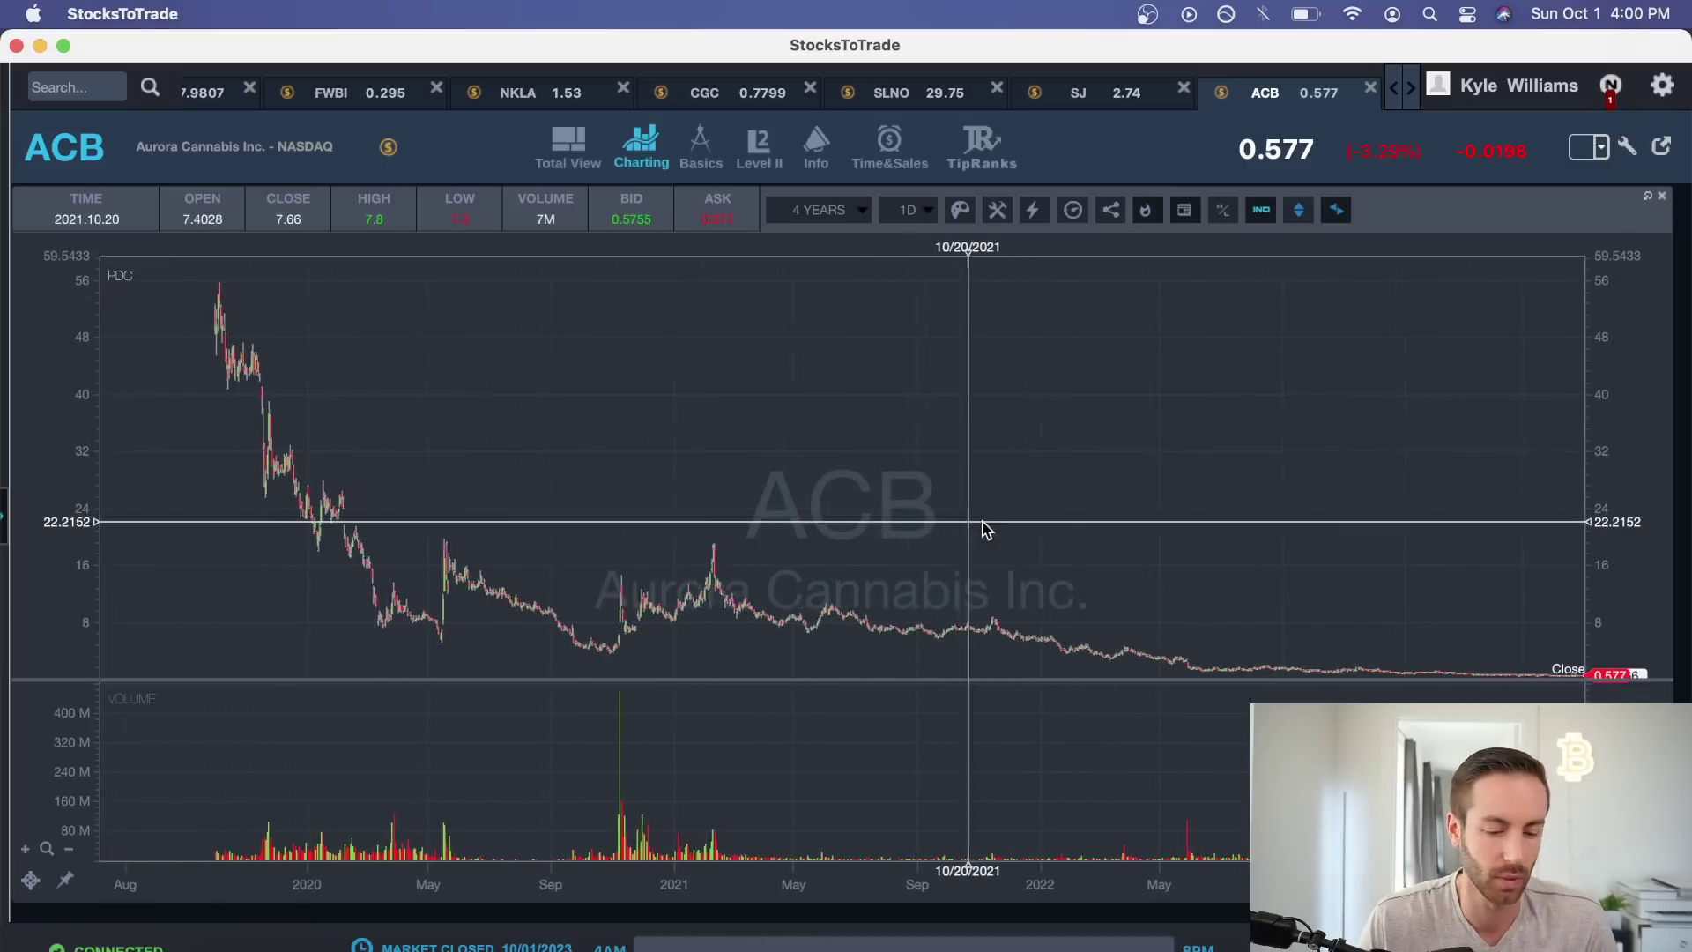
{"action": "left_click_drag", "start_coordinate": [888, 523], "coordinate": [702, 536]}
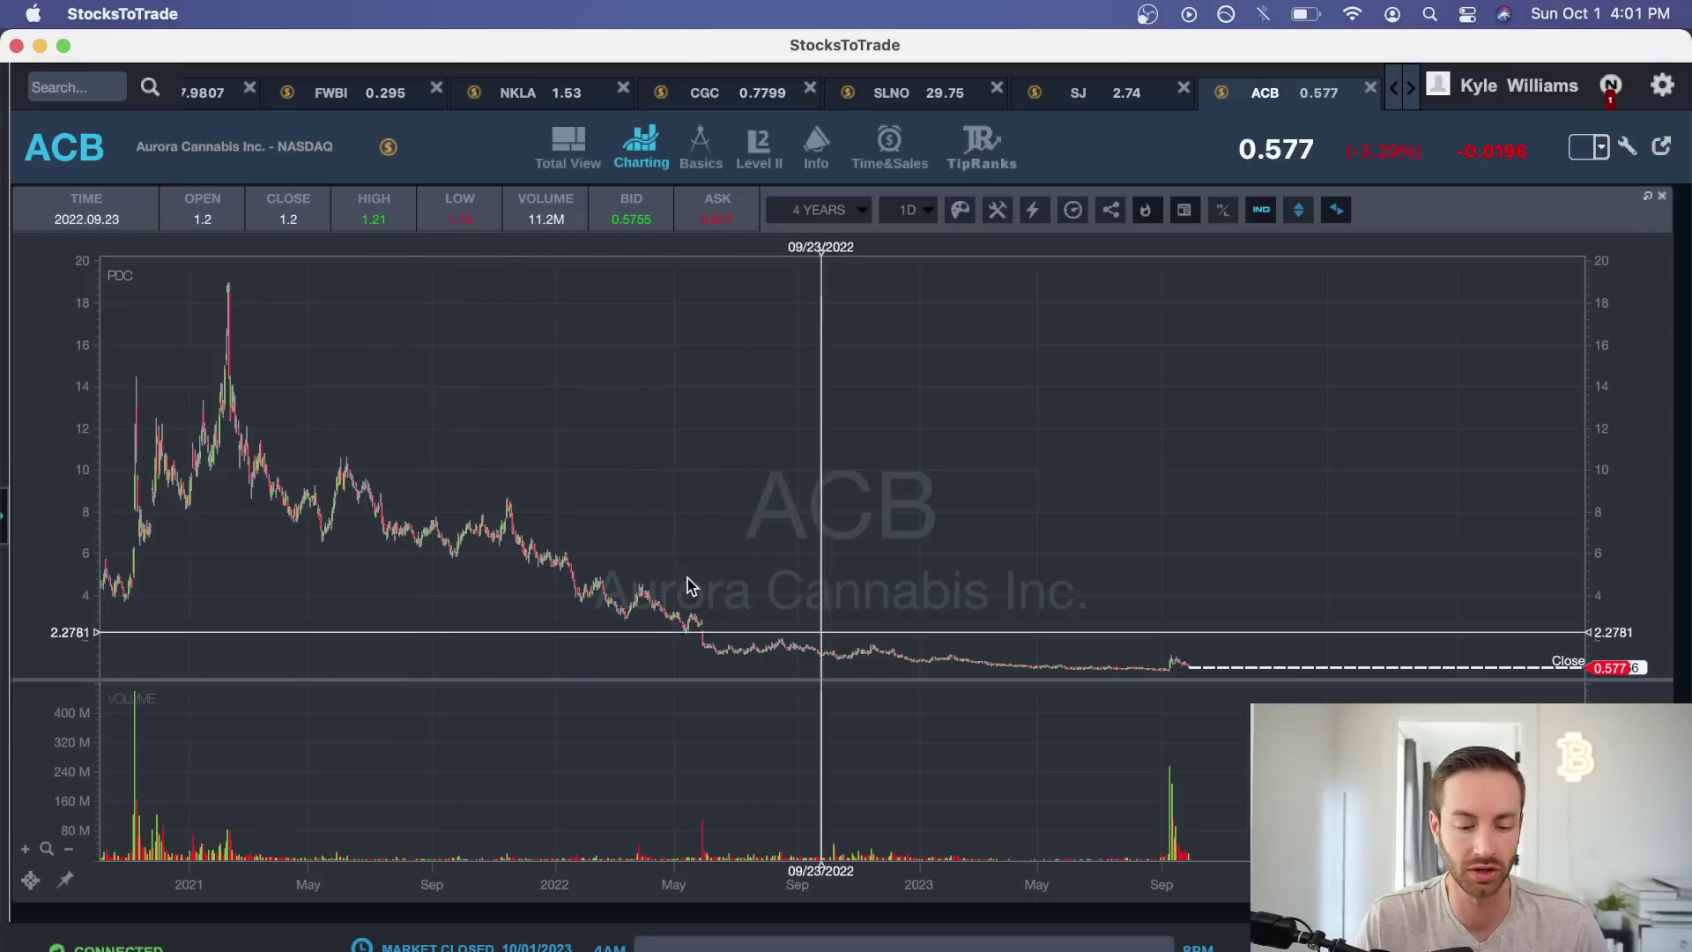
{"action": "scroll", "coordinate": [690, 586], "scroll_direction": "left", "scroll_amount": 5}
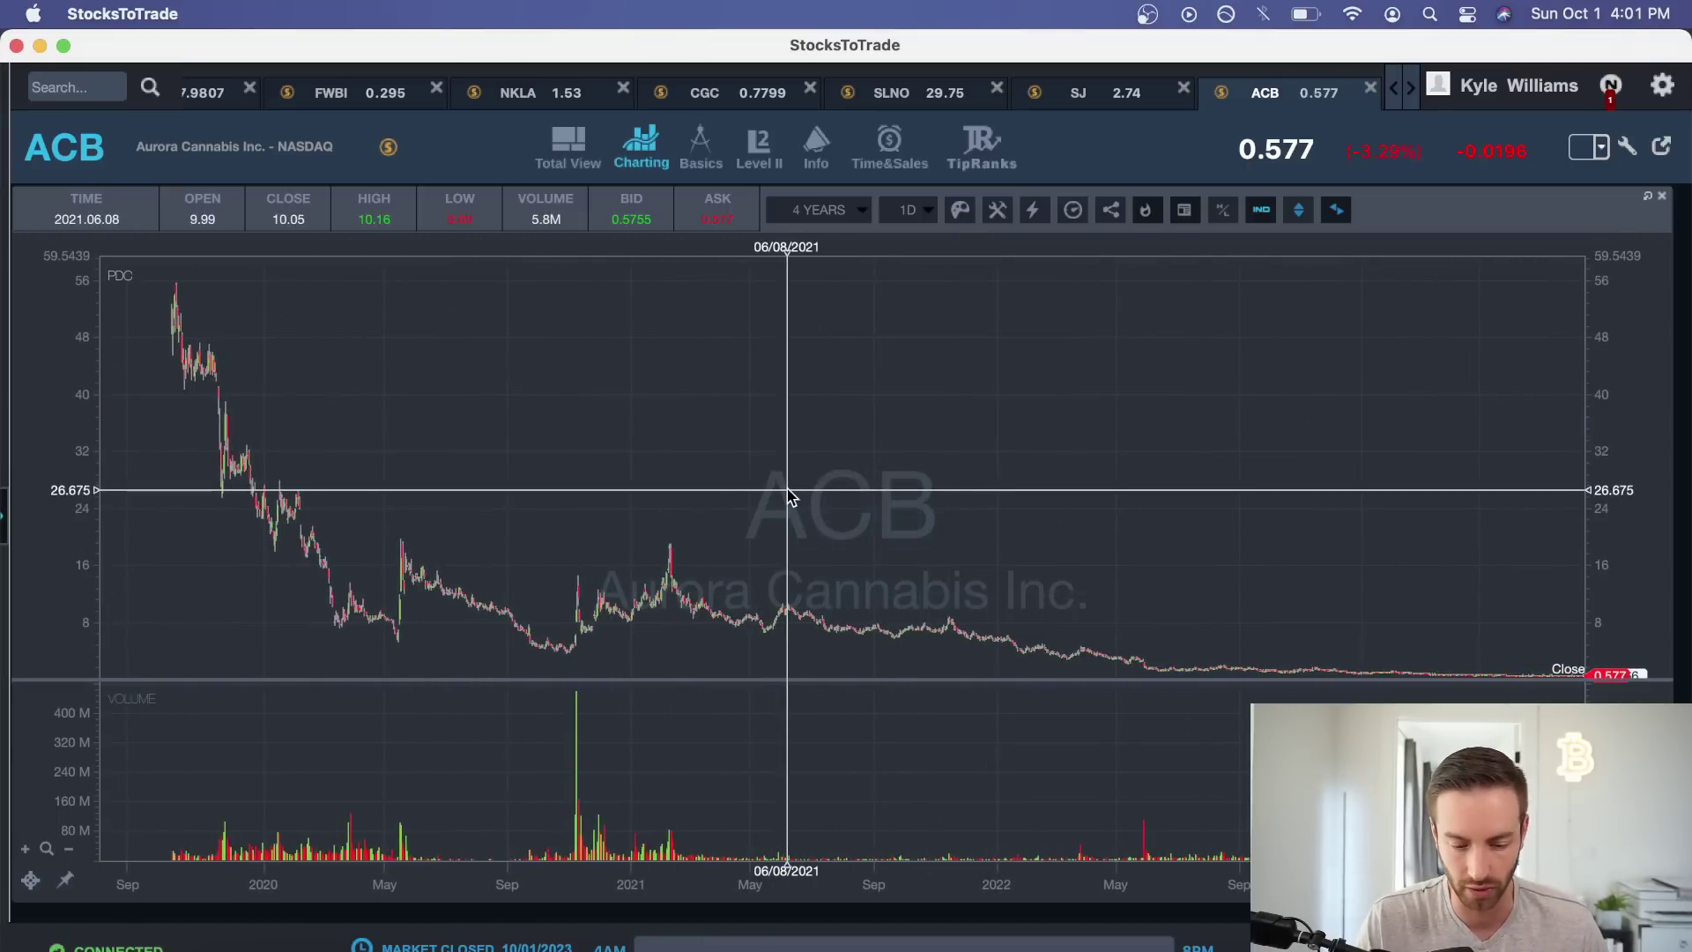
{"action": "scroll", "coordinate": [405, 491], "scroll_direction": "up", "scroll_amount": 5}
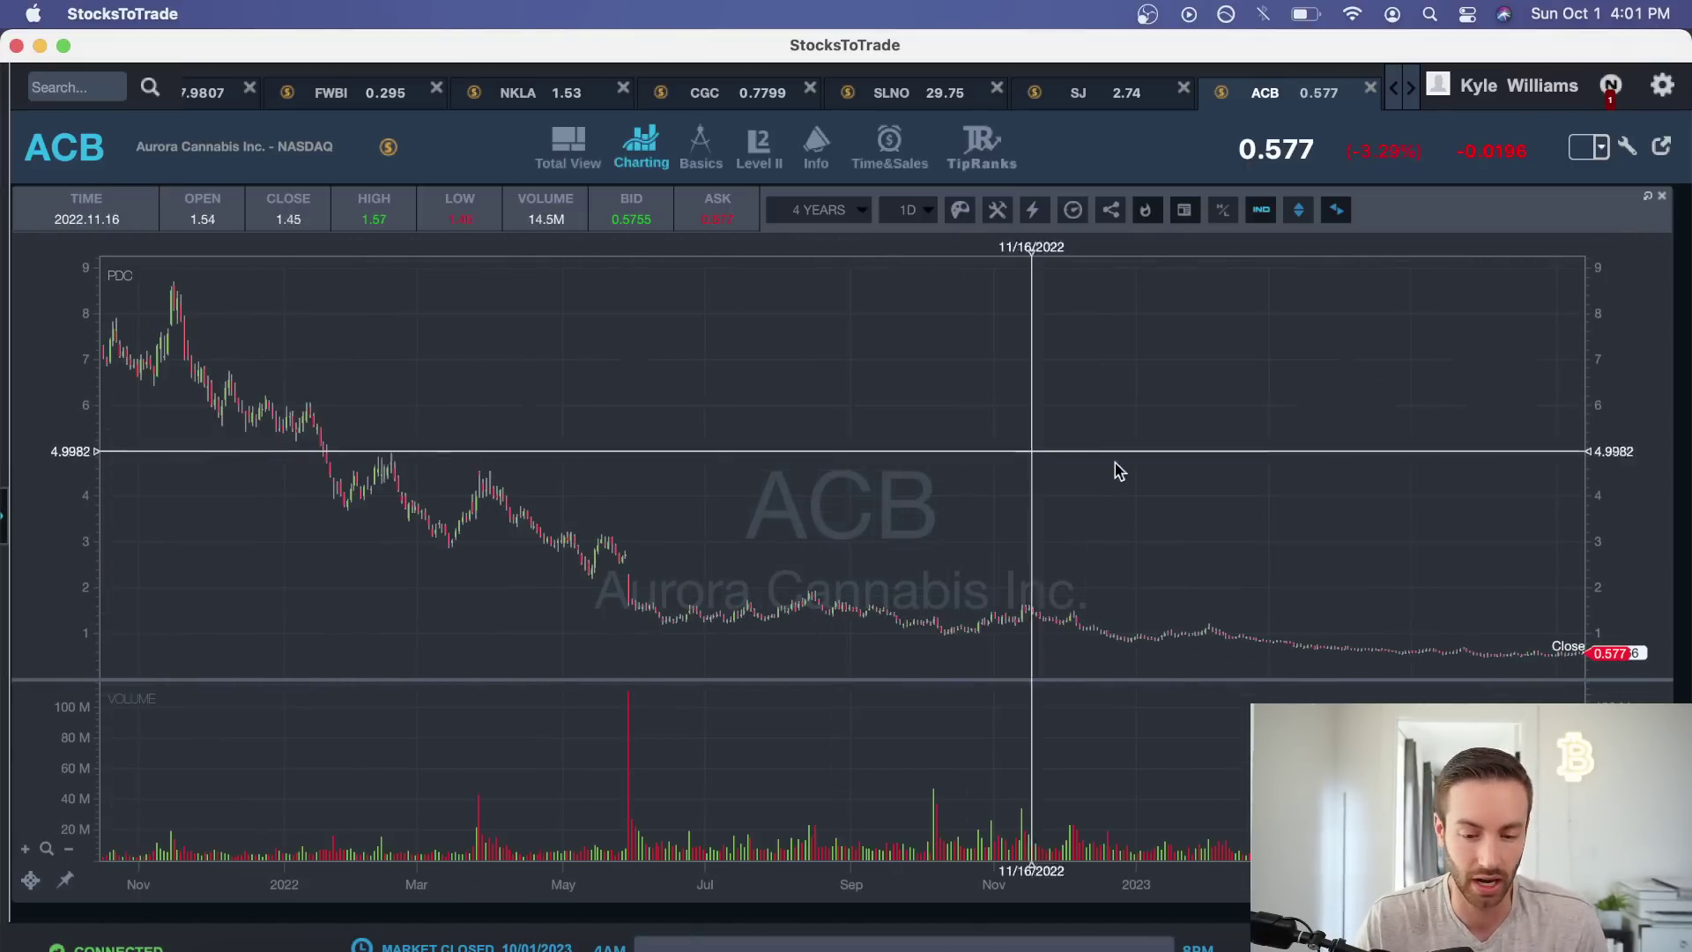
{"action": "left_click_drag", "start_coordinate": [1118, 472], "coordinate": [664, 476]}
Compare CGC's 1-minute chart with ACB's daily chart and examine CGC's sessions from September 13 to 15.
{"action": "left_click", "coordinate": [723, 88]}
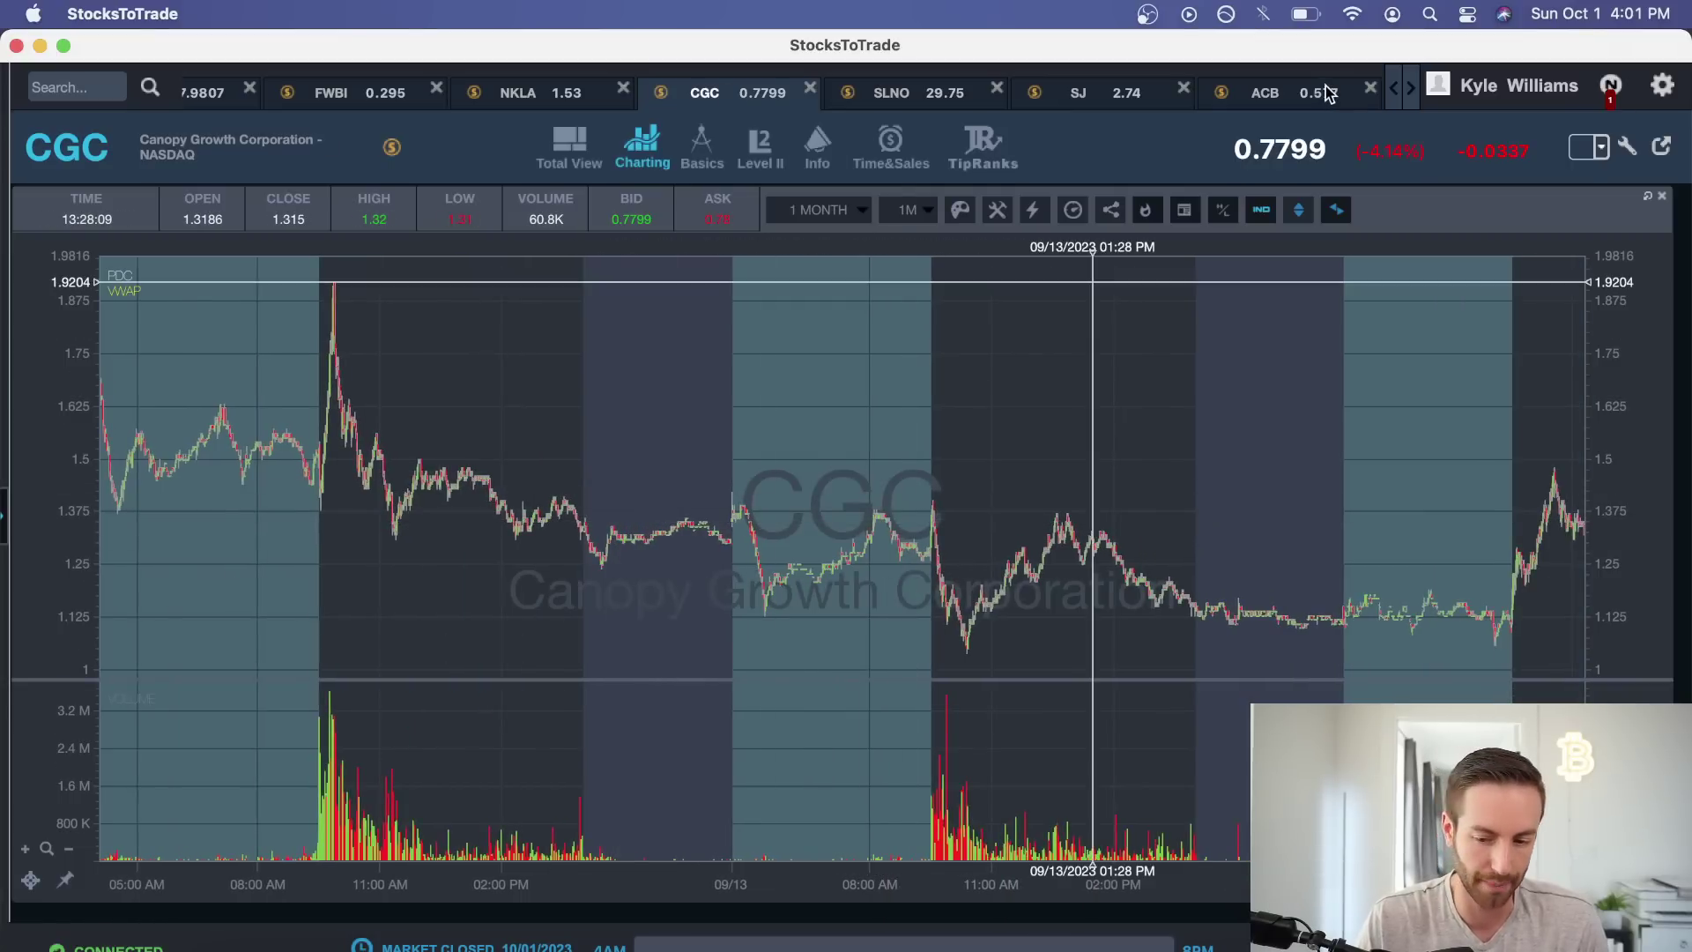
{"action": "left_click", "coordinate": [1329, 94]}
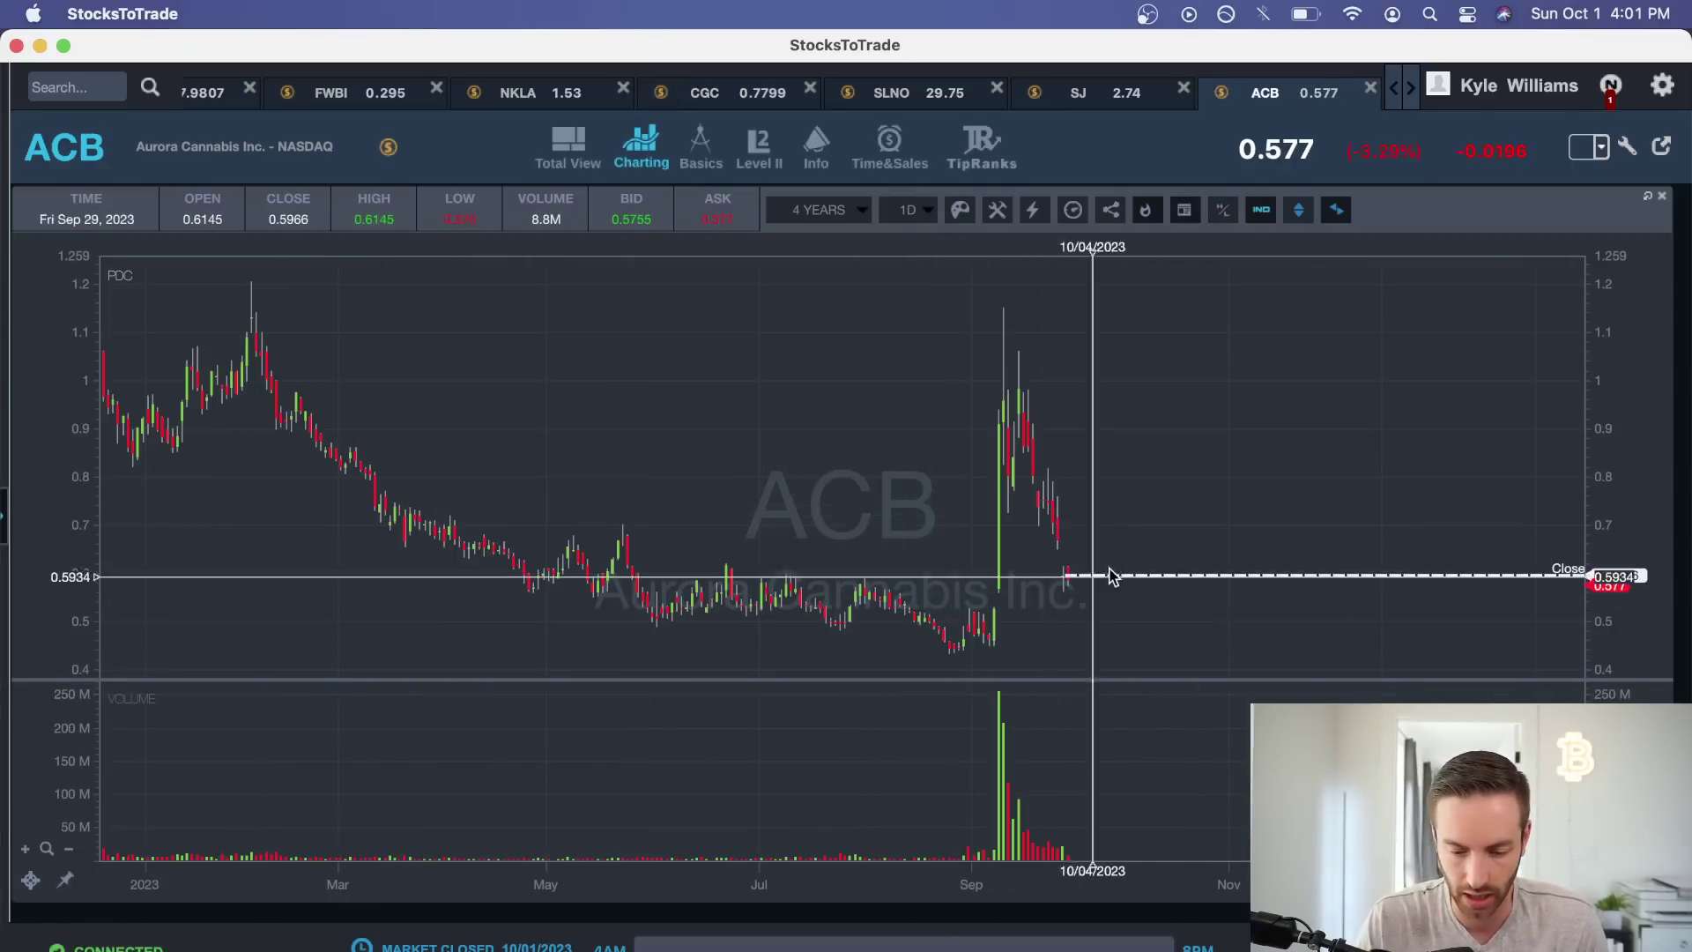
{"action": "left_click", "coordinate": [732, 93]}
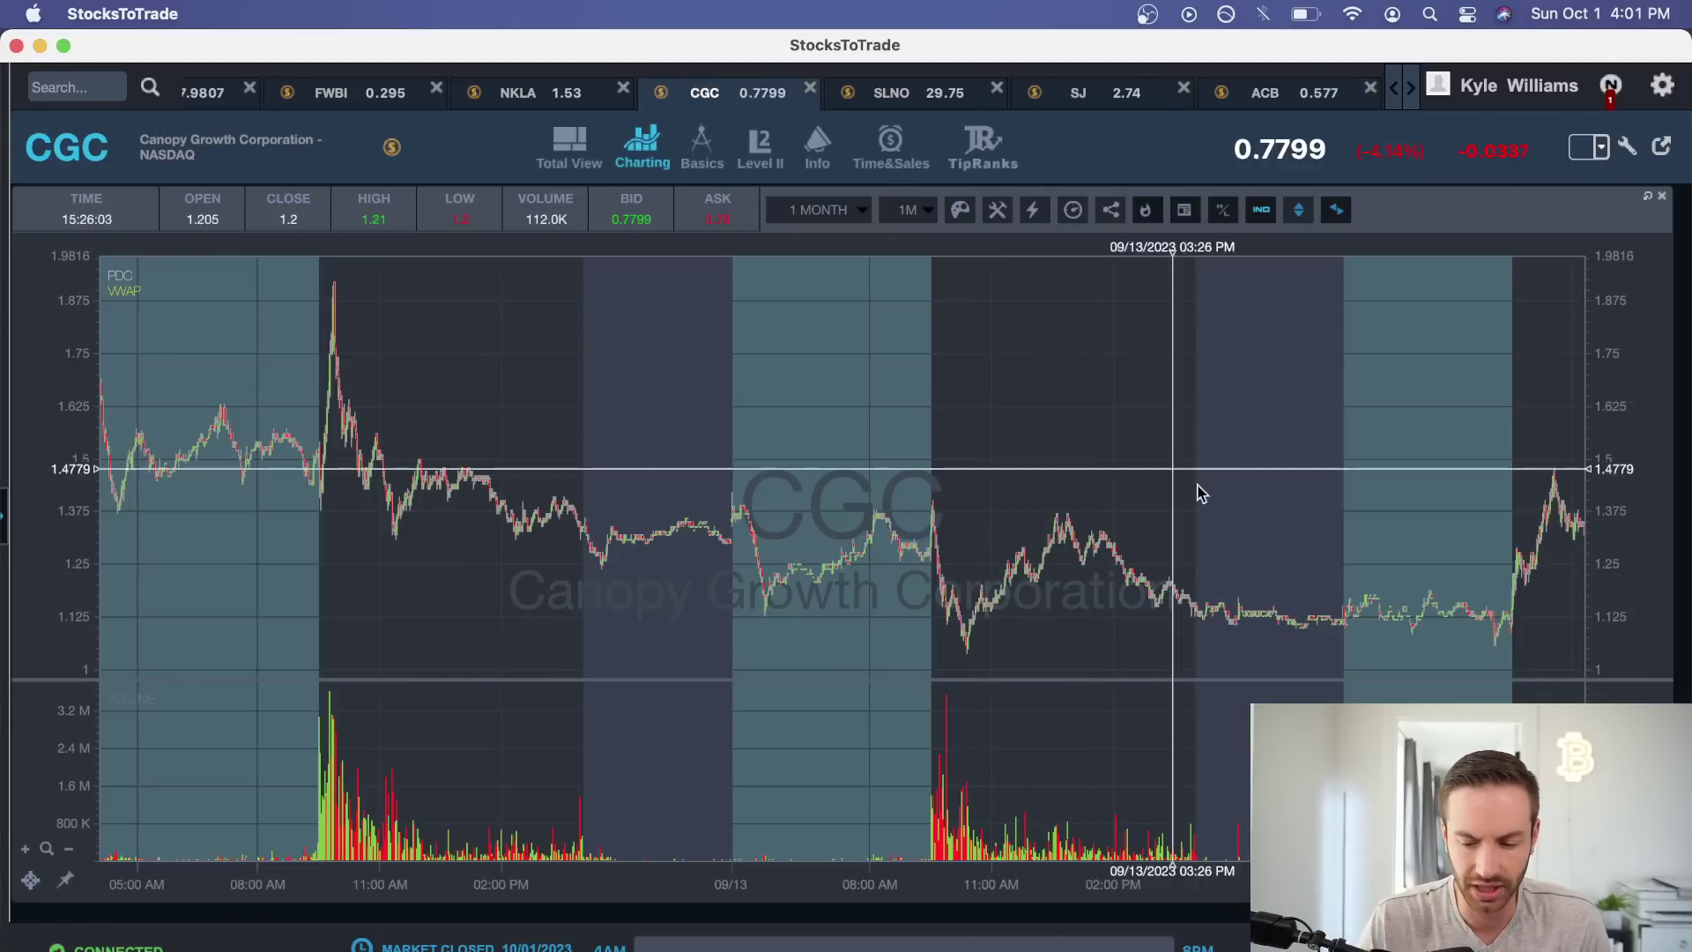
{"action": "scroll", "coordinate": [1198, 494], "scroll_direction": "right", "scroll_amount": 5}
{"action": "scroll", "coordinate": [1114, 523], "scroll_direction": "right", "scroll_amount": 5}
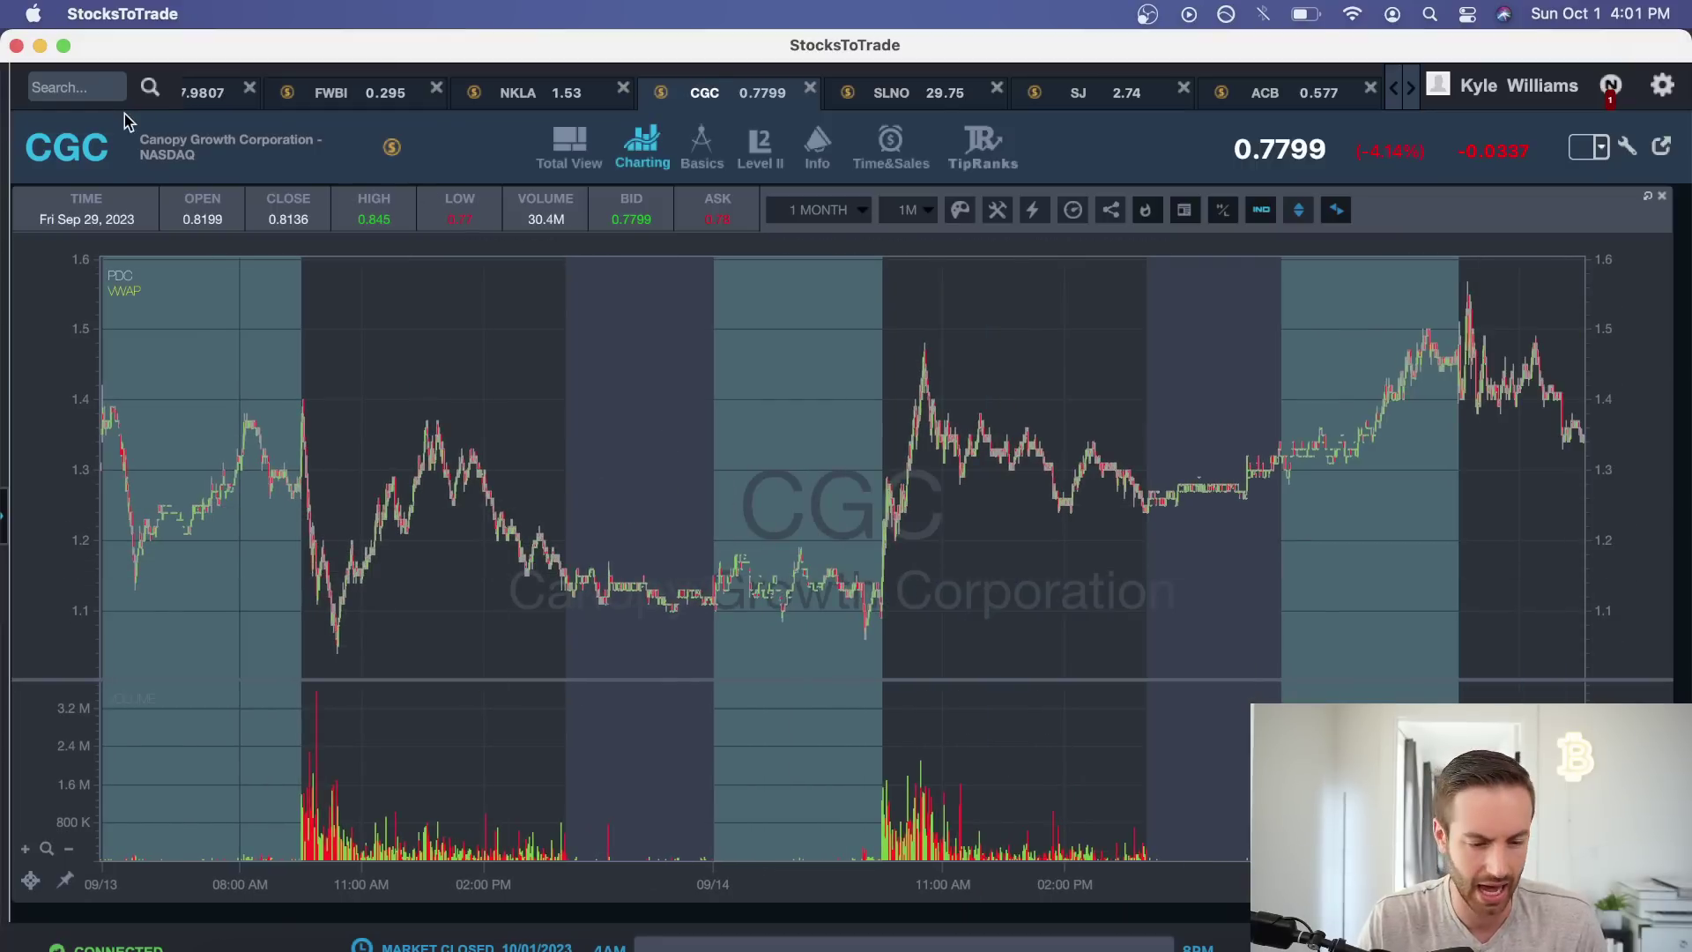
Look up AKAN, set its full chart to a 2-year period and examine the September 2023 spike.
{"action": "left_click", "coordinate": [92, 89]}
{"action": "type", "text": "AKAN"}
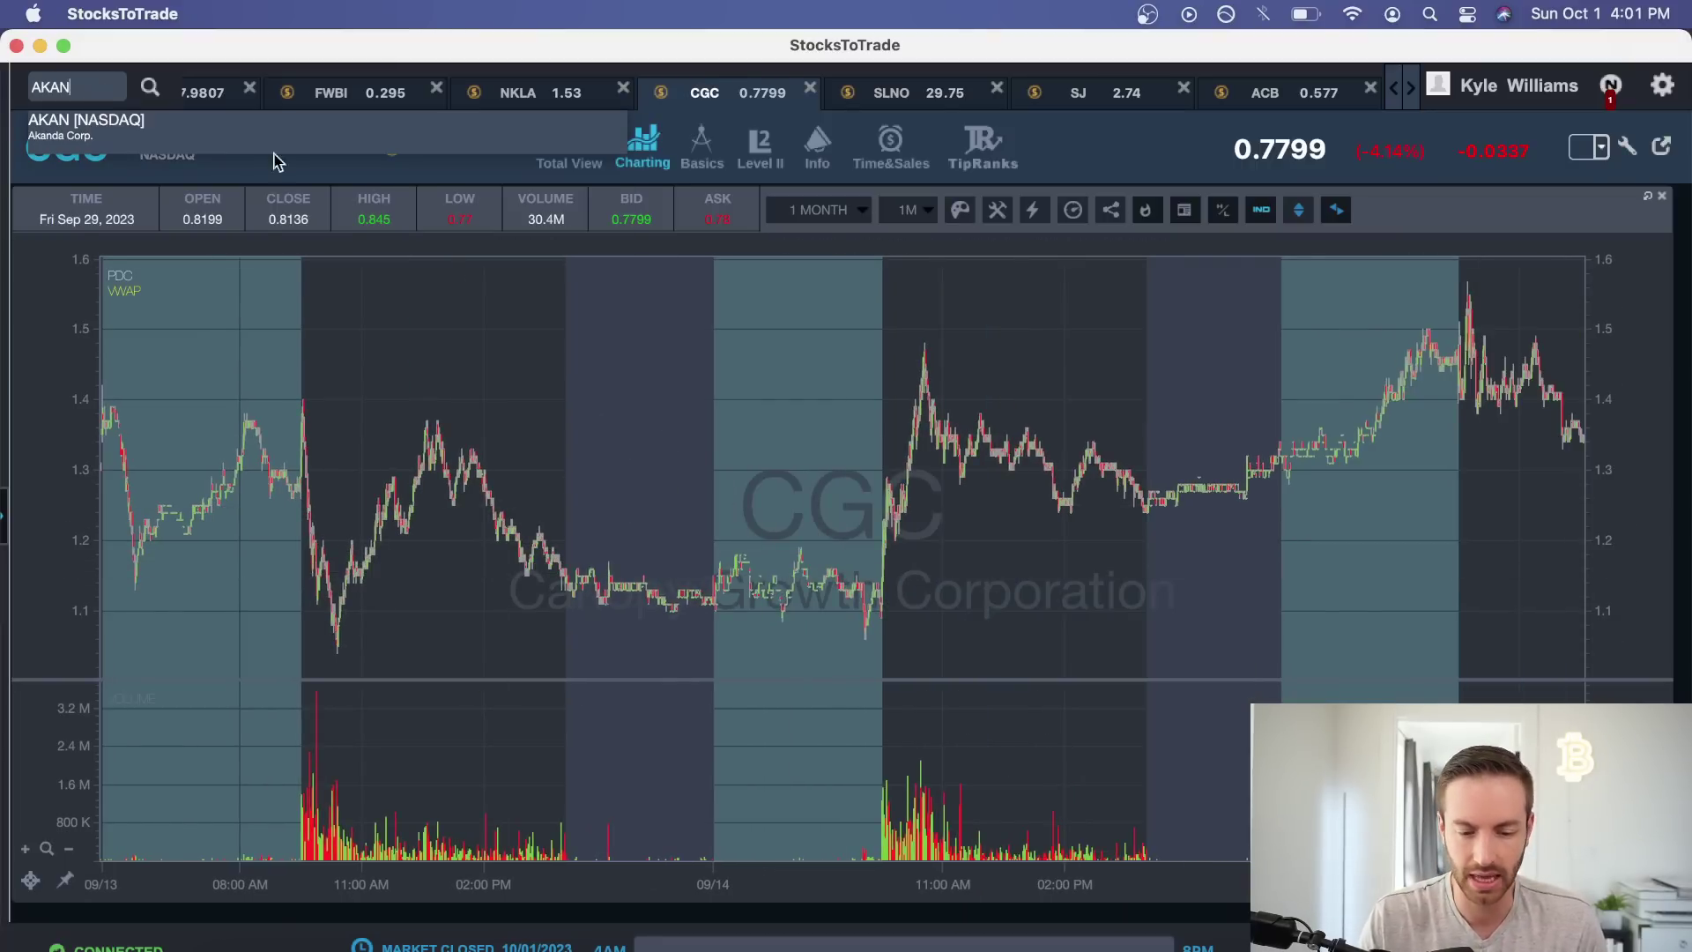
{"action": "key", "text": "Return"}
{"action": "left_click", "coordinate": [584, 152]}
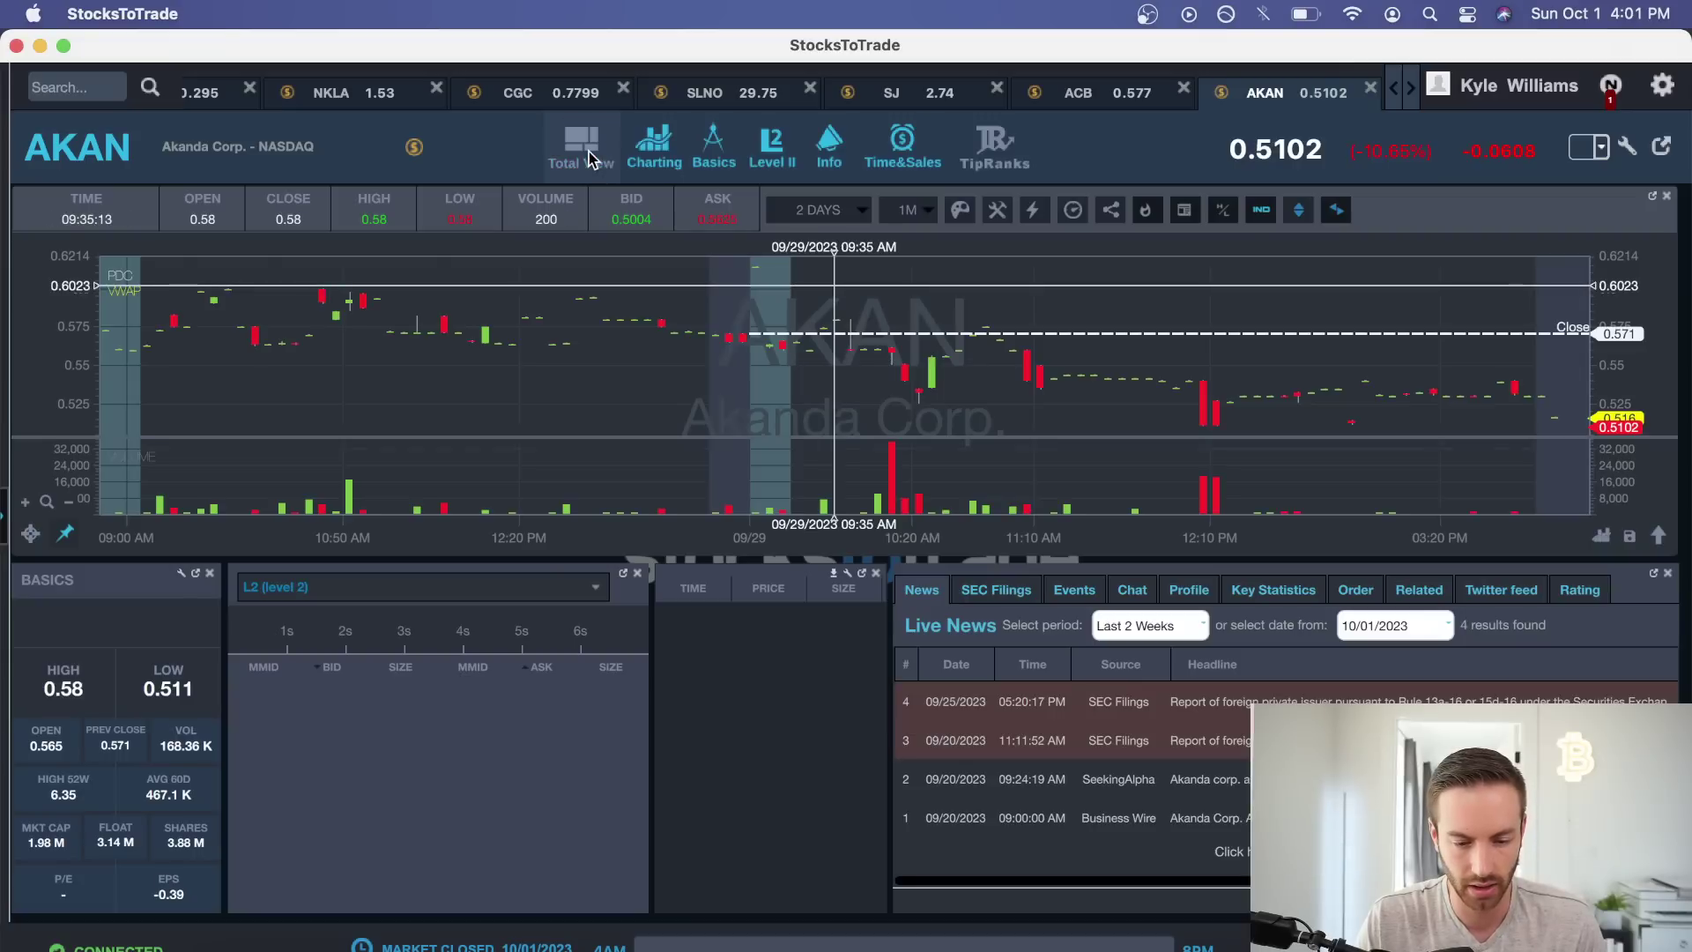
{"action": "left_click", "coordinate": [660, 168]}
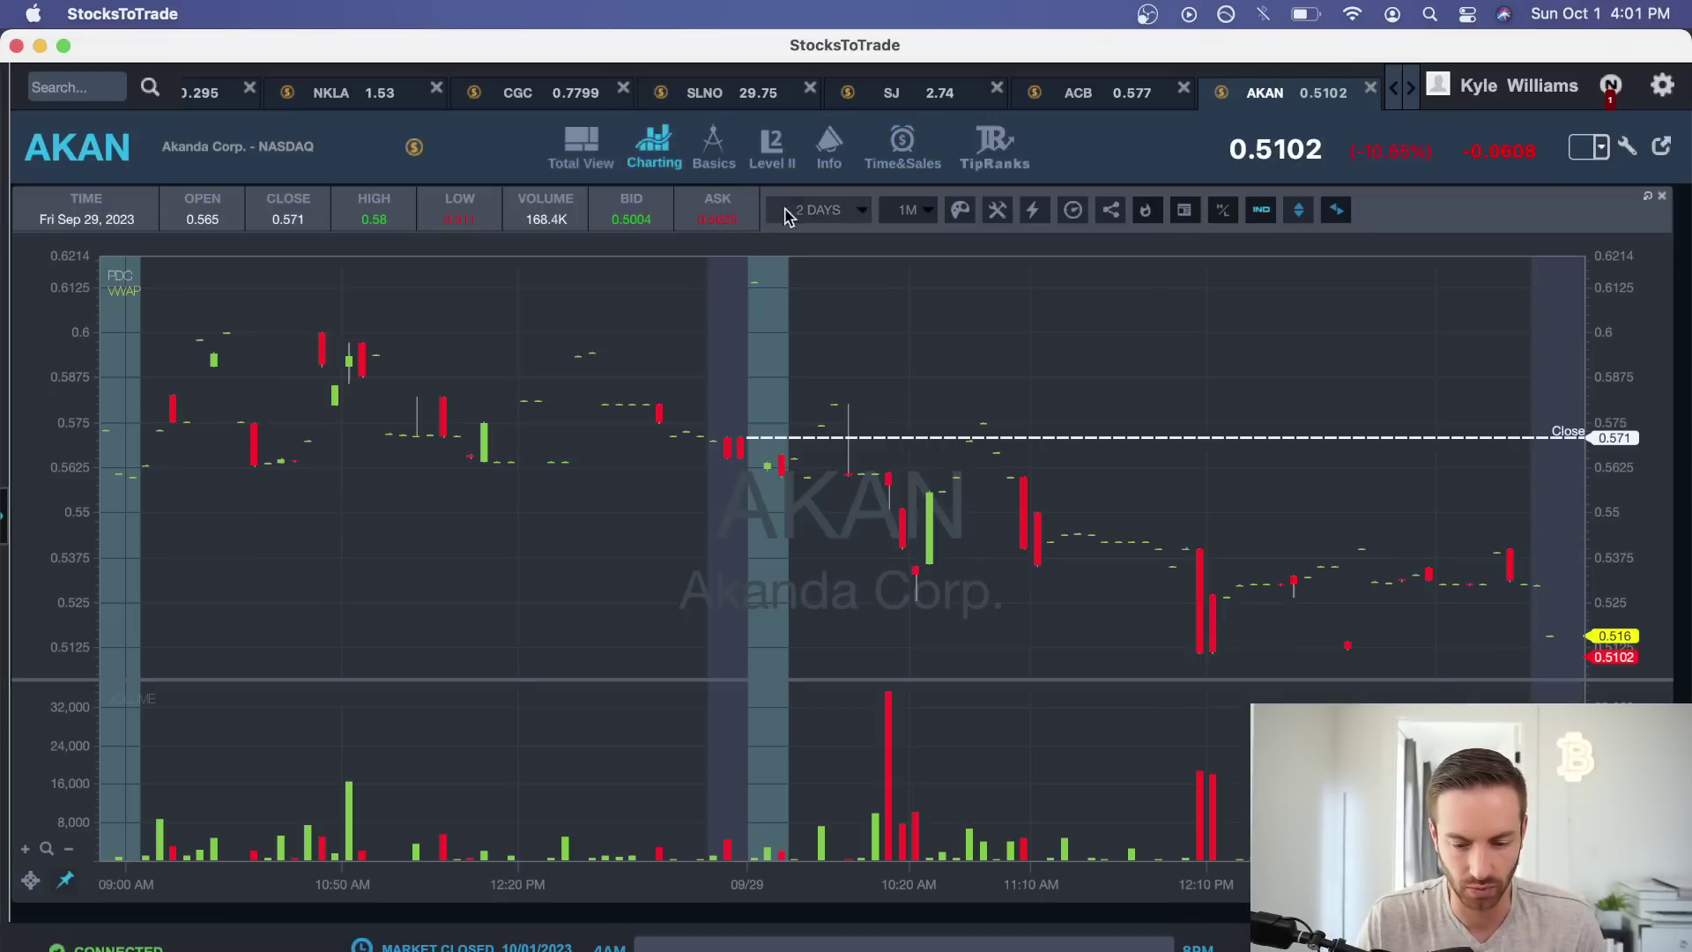
{"action": "left_click", "coordinate": [804, 210]}
{"action": "left_click", "coordinate": [841, 650]}
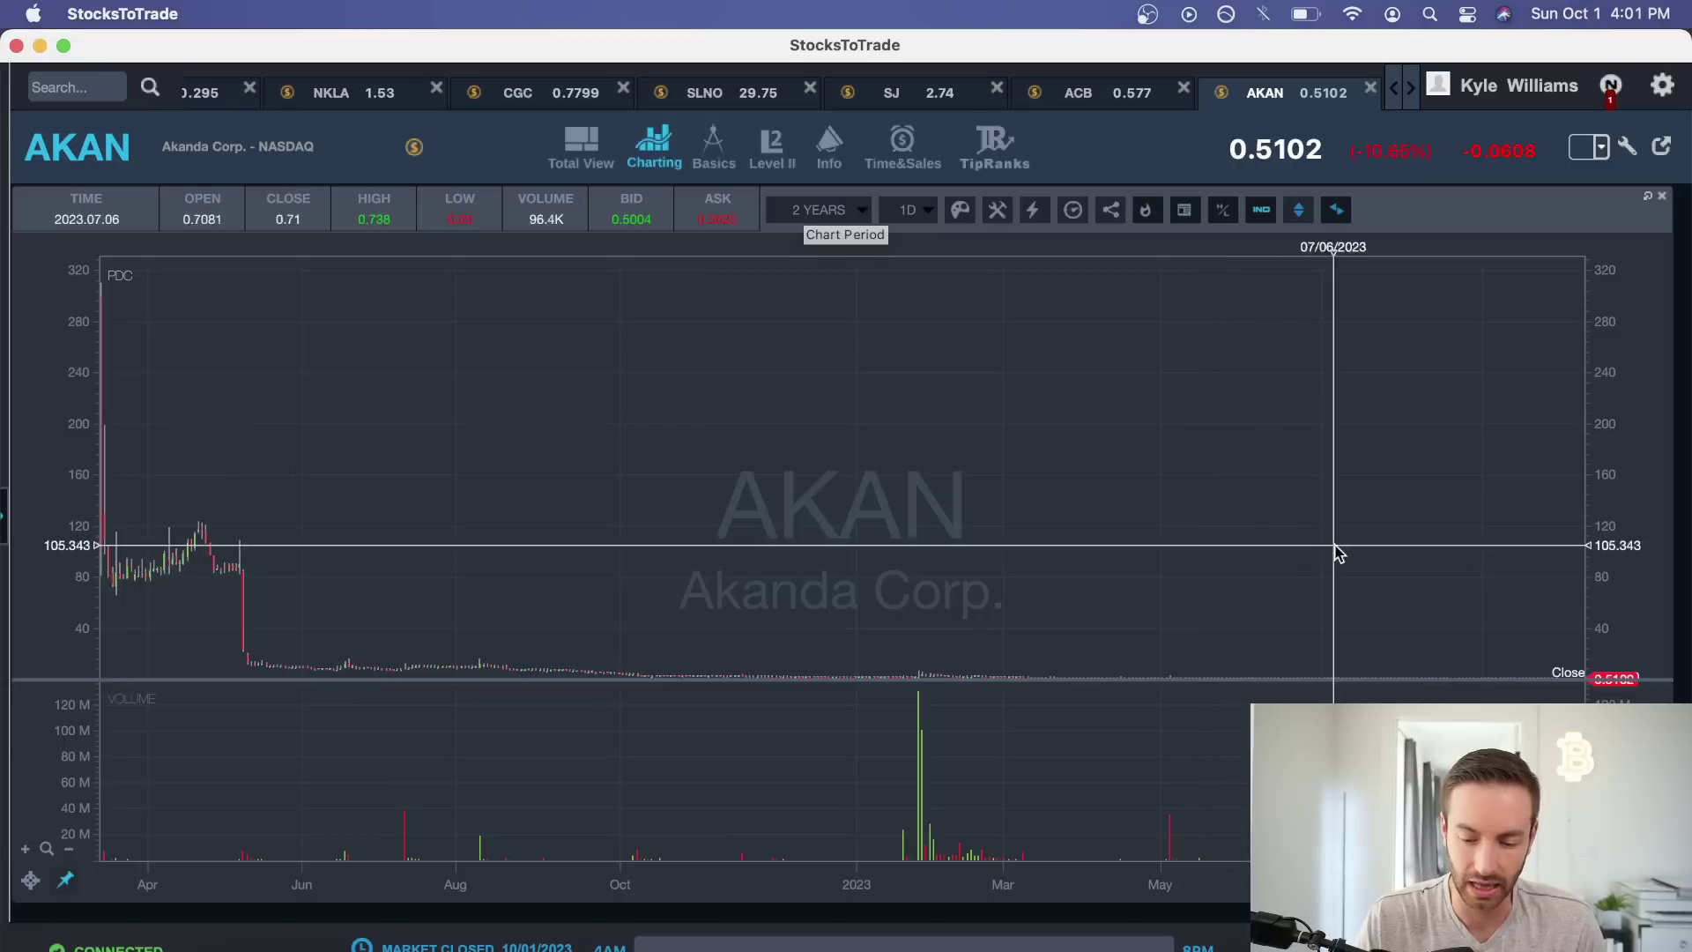
{"action": "scroll", "coordinate": [605, 549], "scroll_direction": "up", "scroll_amount": 5}
{"action": "left_click_drag", "start_coordinate": [605, 548], "coordinate": [650, 553]}
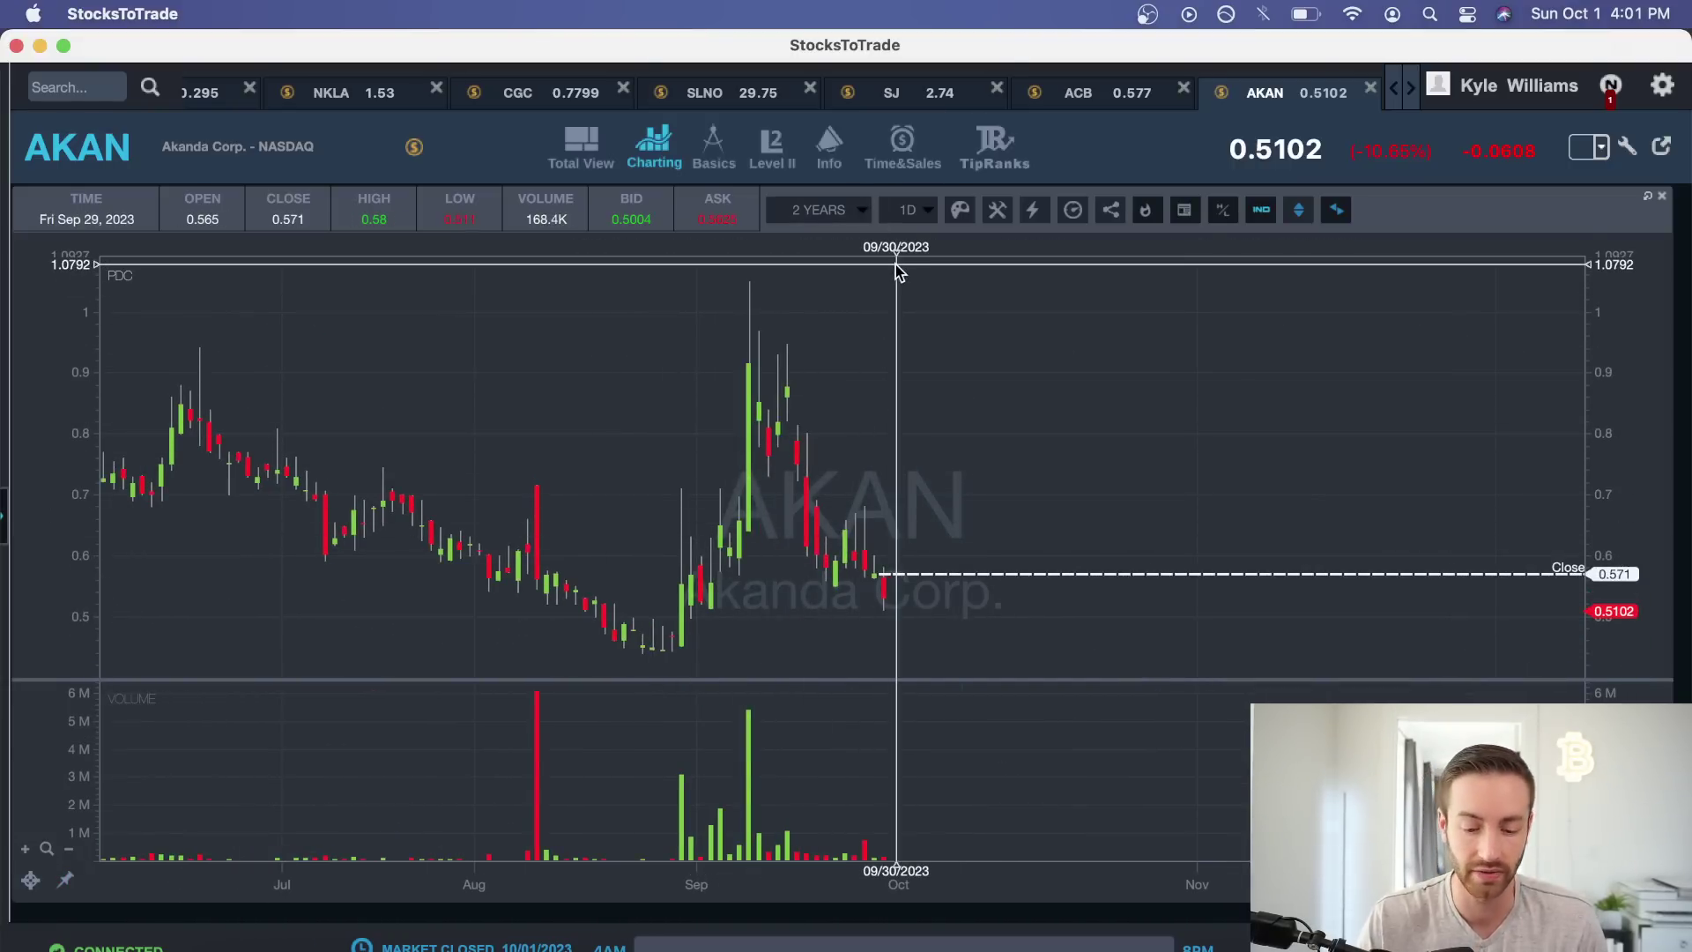
Examine CGC's multi-day price action from September 12 through the sessions after September 20.
{"action": "left_click", "coordinate": [550, 106]}
{"action": "scroll", "coordinate": [683, 498], "scroll_direction": "up", "scroll_amount": 5}
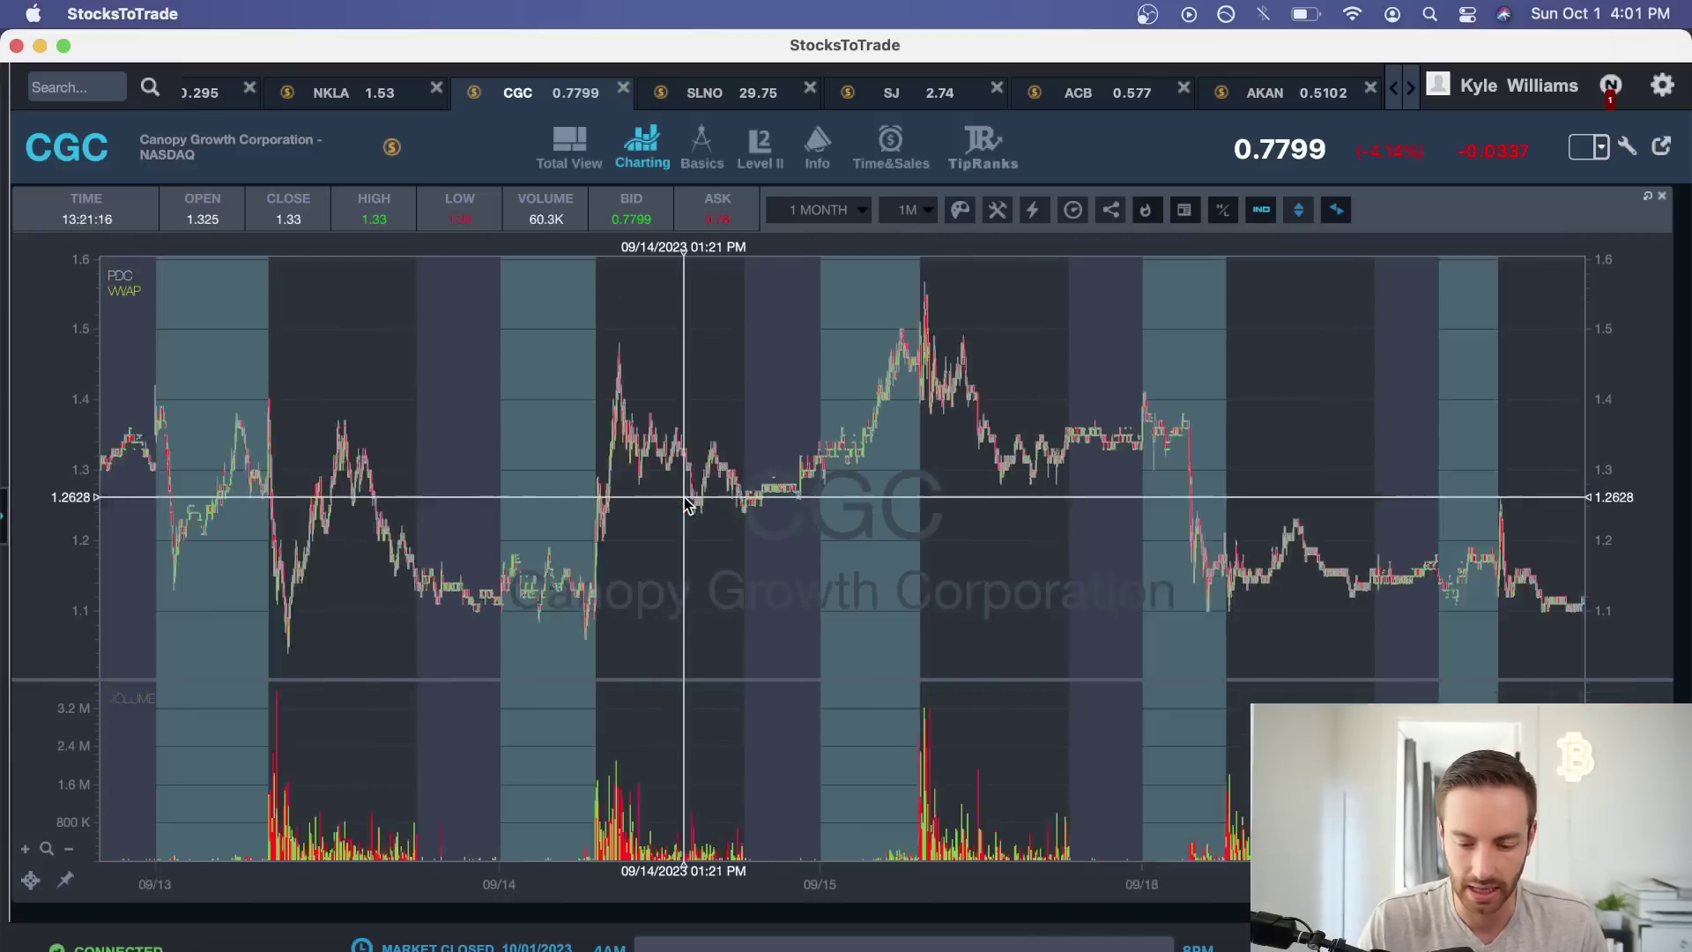
{"action": "scroll", "coordinate": [688, 503], "scroll_direction": "down", "scroll_amount": 5}
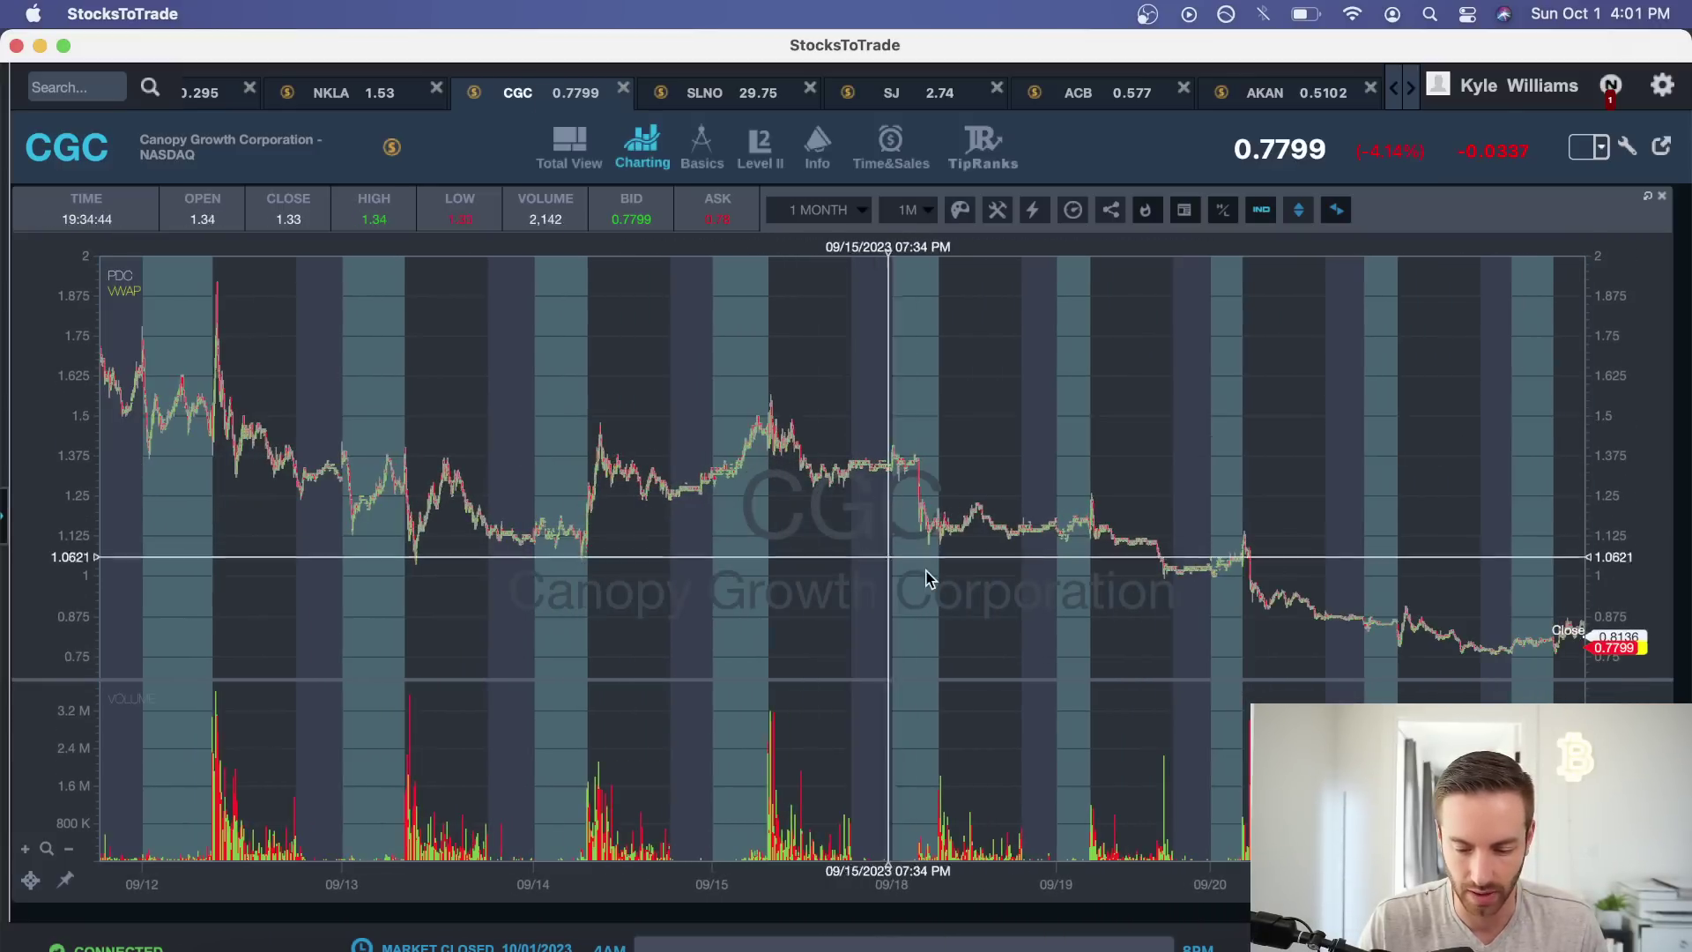
{"action": "scroll", "coordinate": [1115, 573], "scroll_direction": "right", "scroll_amount": 5}
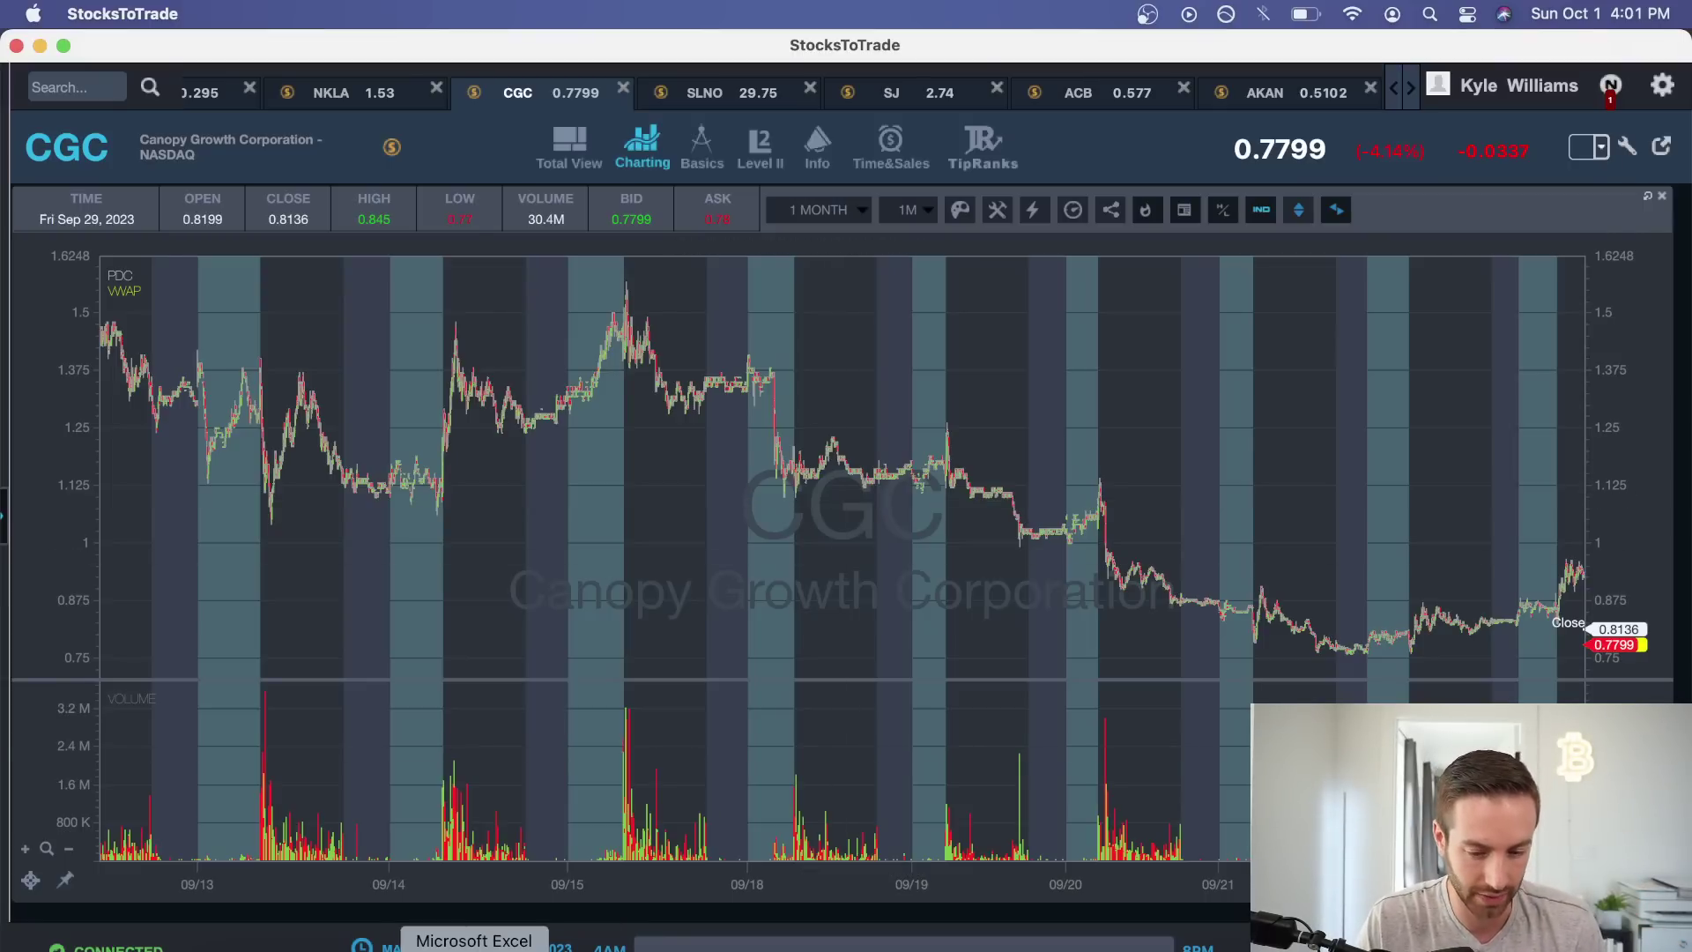
Switch to Excel and review the September 26–29 daily results and that week's P&L total in the September calendar.
{"action": "left_click", "coordinate": [474, 950]}
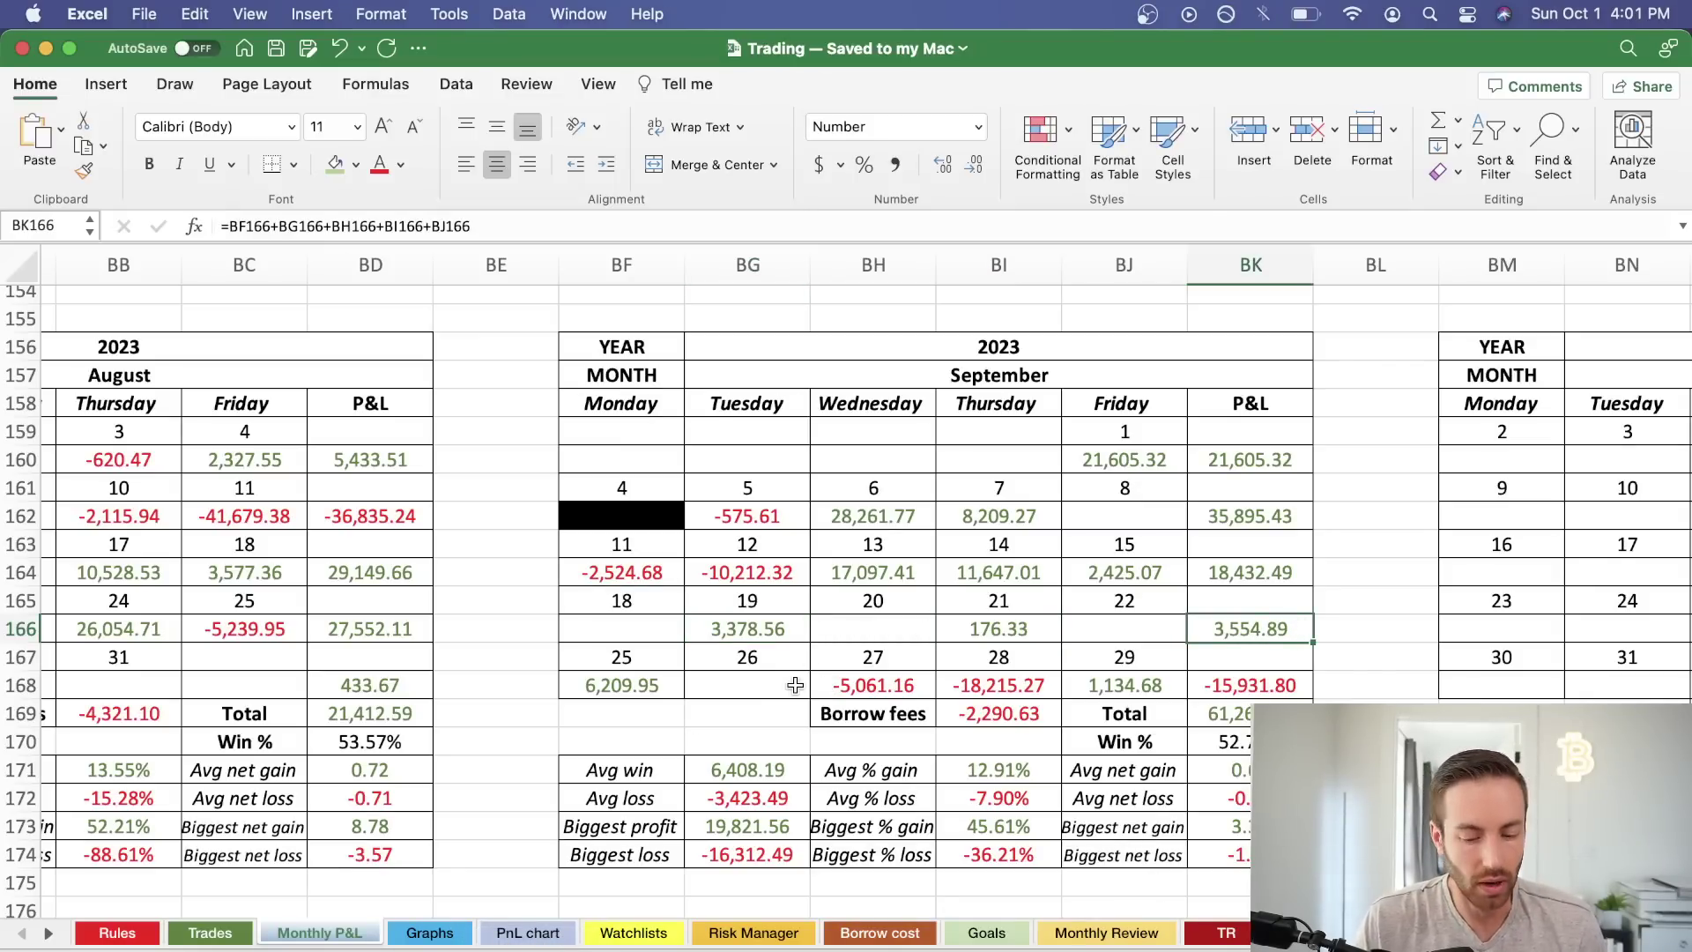
{"action": "left_click_drag", "start_coordinate": [821, 684], "coordinate": [1033, 684]}
{"action": "left_click_drag", "start_coordinate": [1105, 686], "coordinate": [1103, 685]}
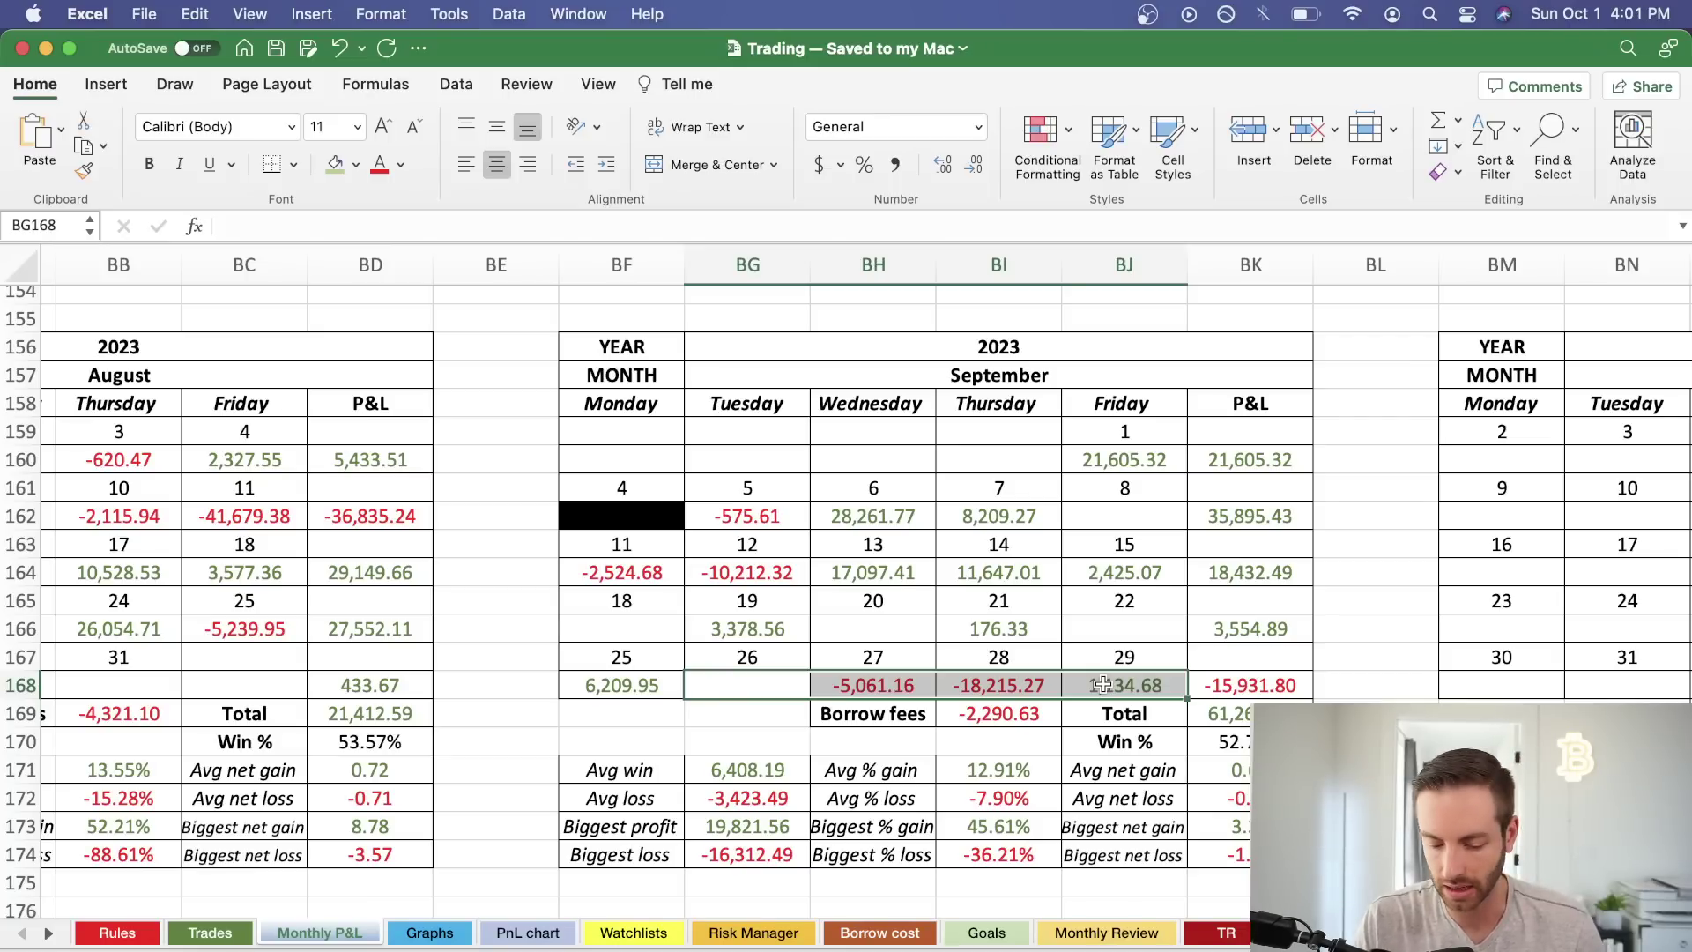
{"action": "left_click", "coordinate": [1300, 687]}
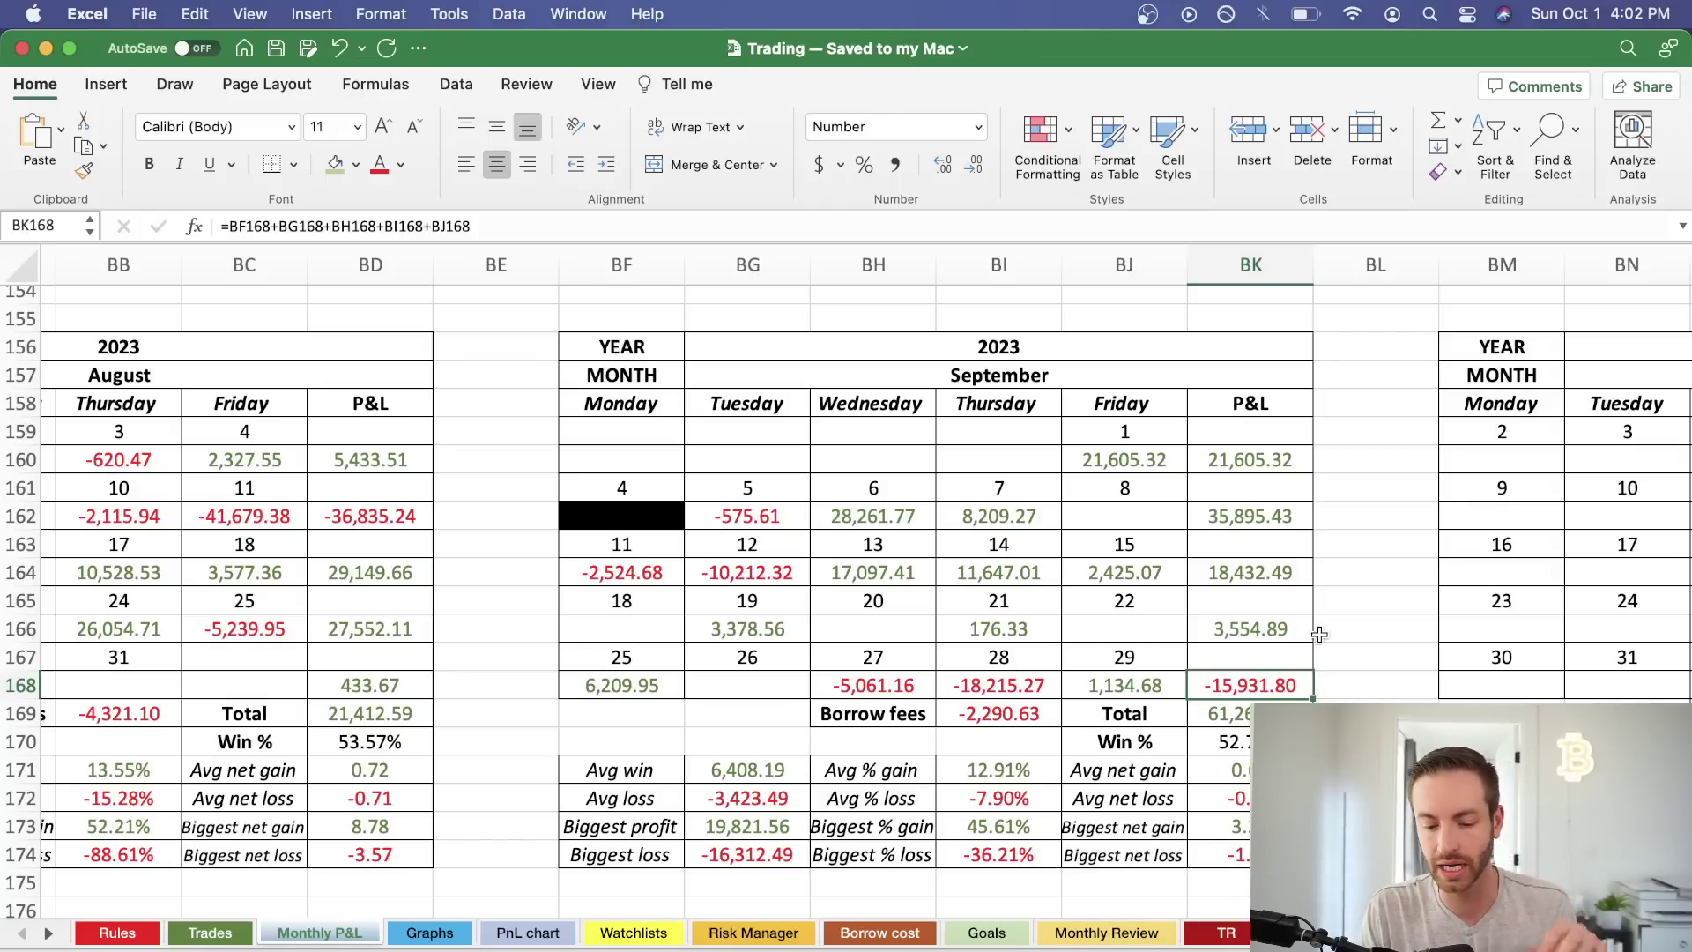
Review the September 18–22 daily results and that week's P&L total in the September calendar.
{"action": "left_click", "coordinate": [806, 629]}
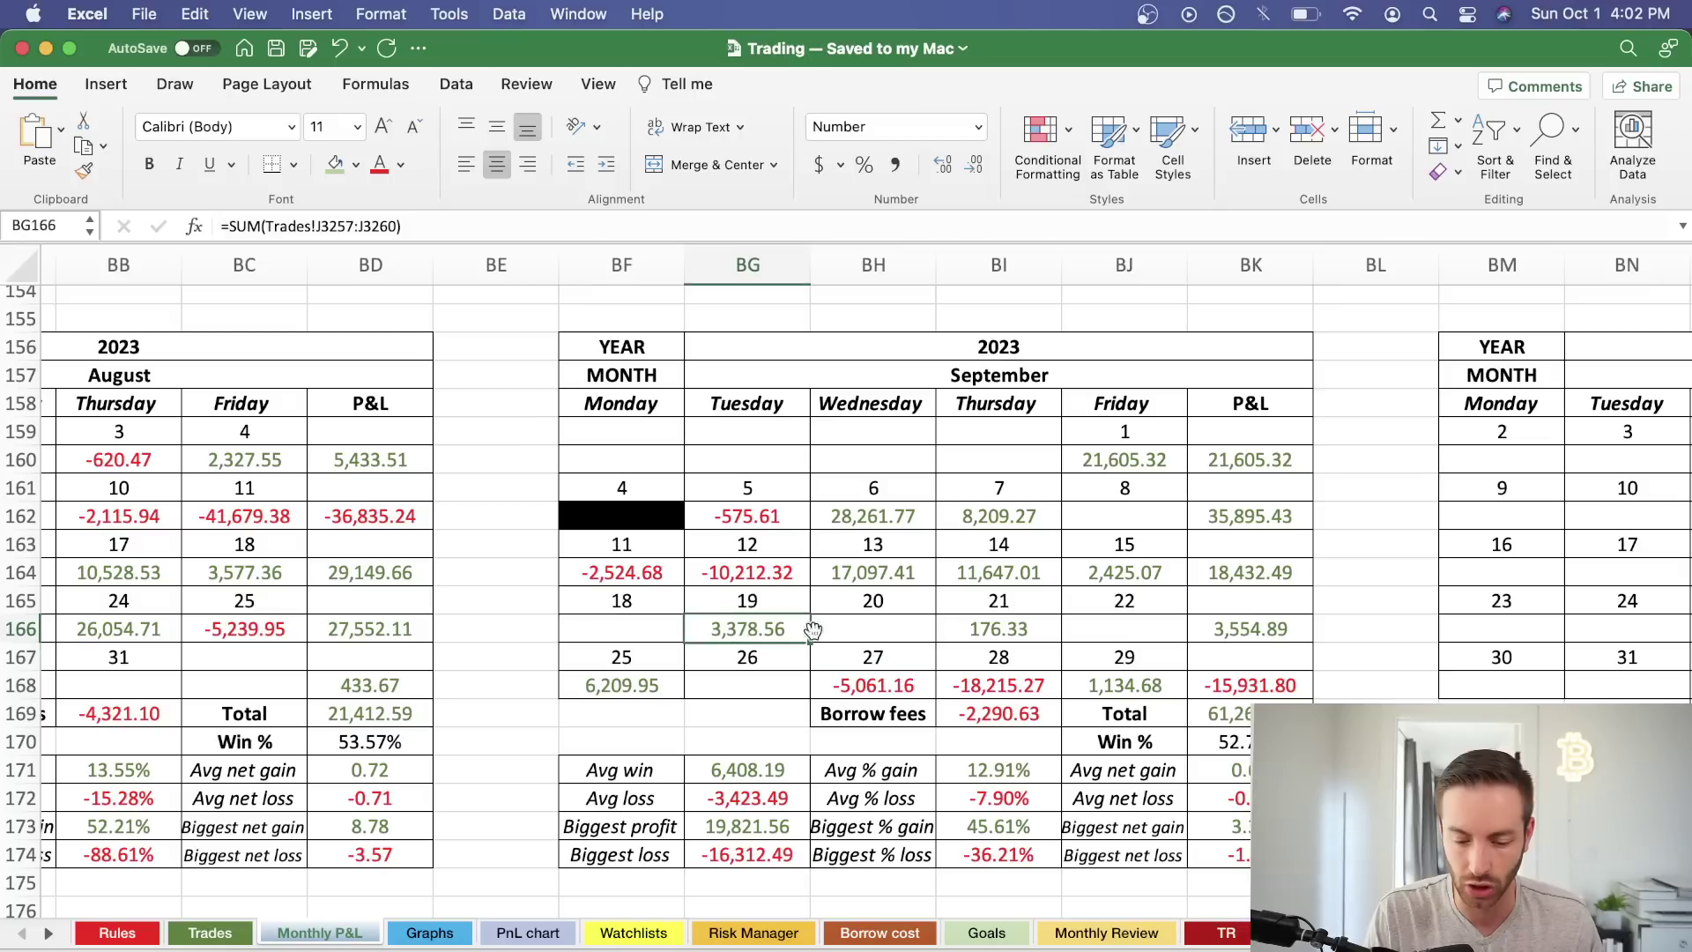
{"action": "left_click", "coordinate": [1046, 629]}
{"action": "left_click", "coordinate": [1255, 627]}
{"action": "left_click_drag", "start_coordinate": [663, 620], "coordinate": [1139, 633]}
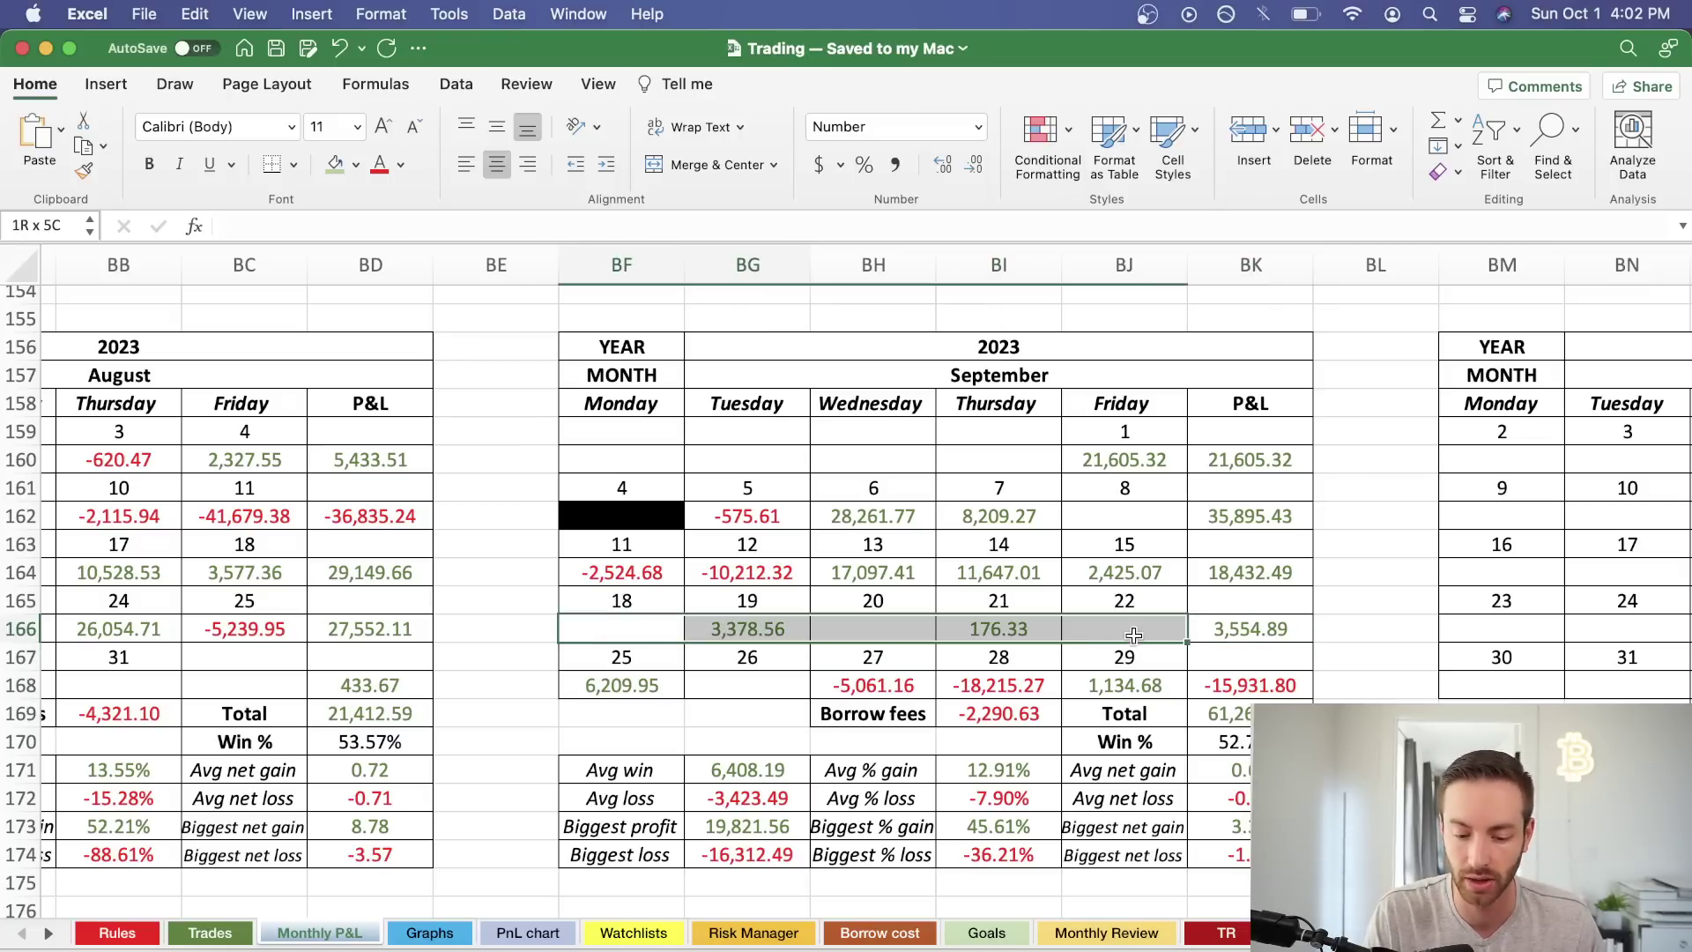
{"action": "left_click", "coordinate": [748, 735]}
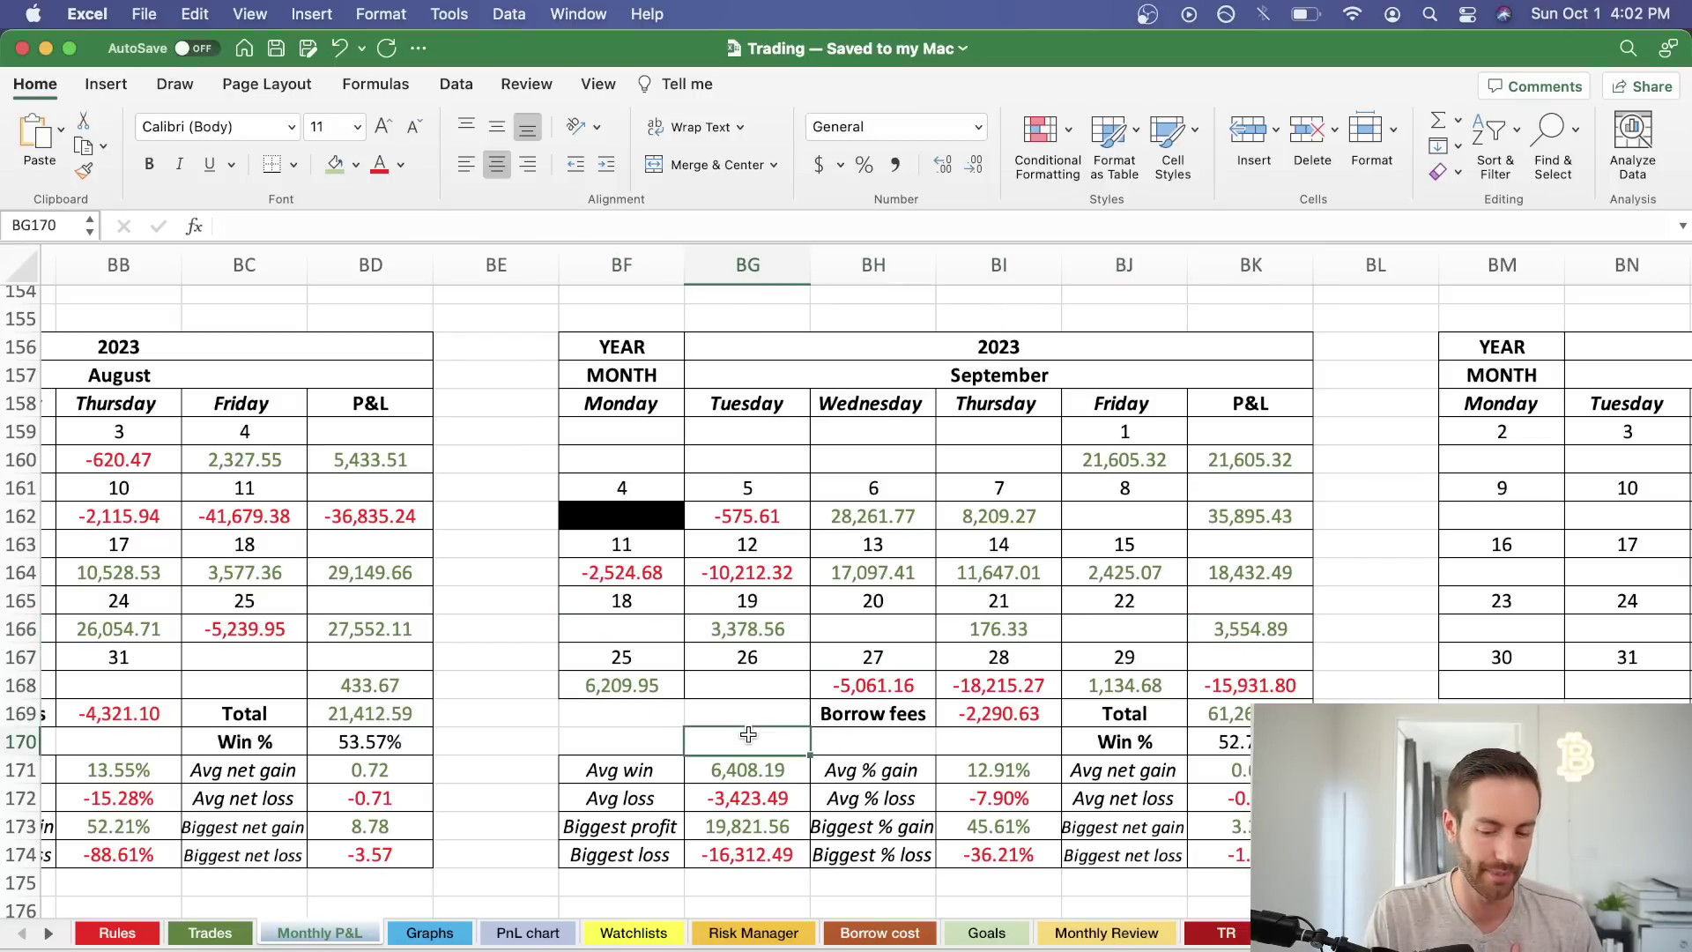
Review the daily results for September 26 through 29 in the September calendar.
{"action": "left_click", "coordinate": [748, 685]}
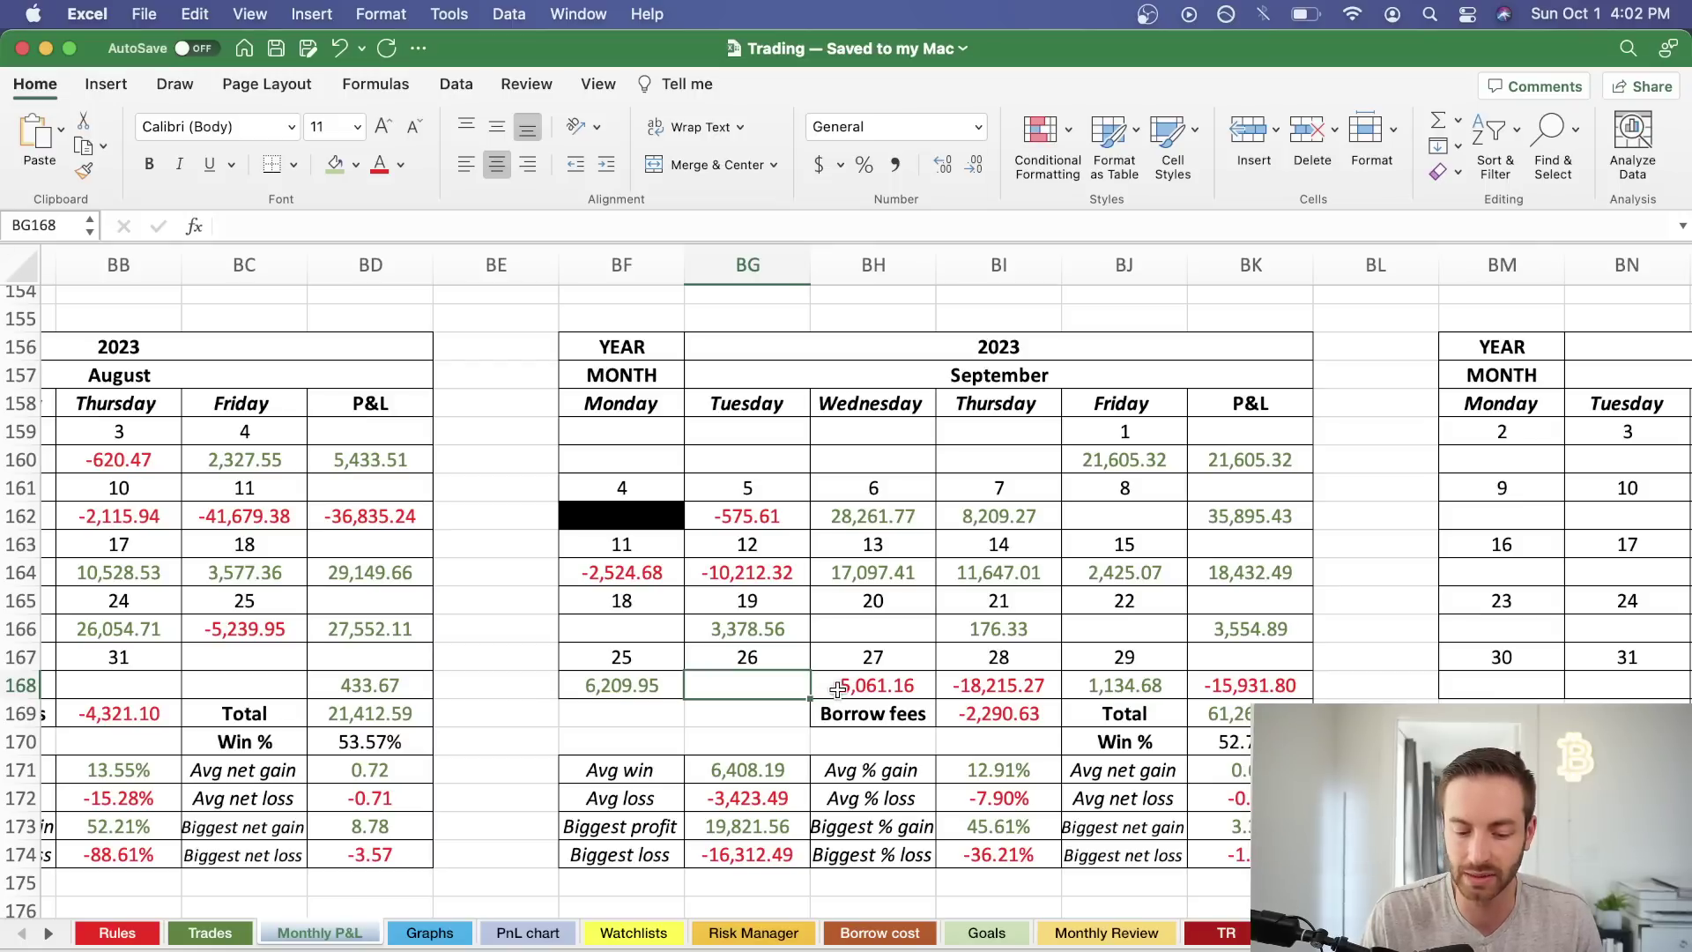
{"action": "left_click_drag", "start_coordinate": [832, 692], "coordinate": [1083, 695]}
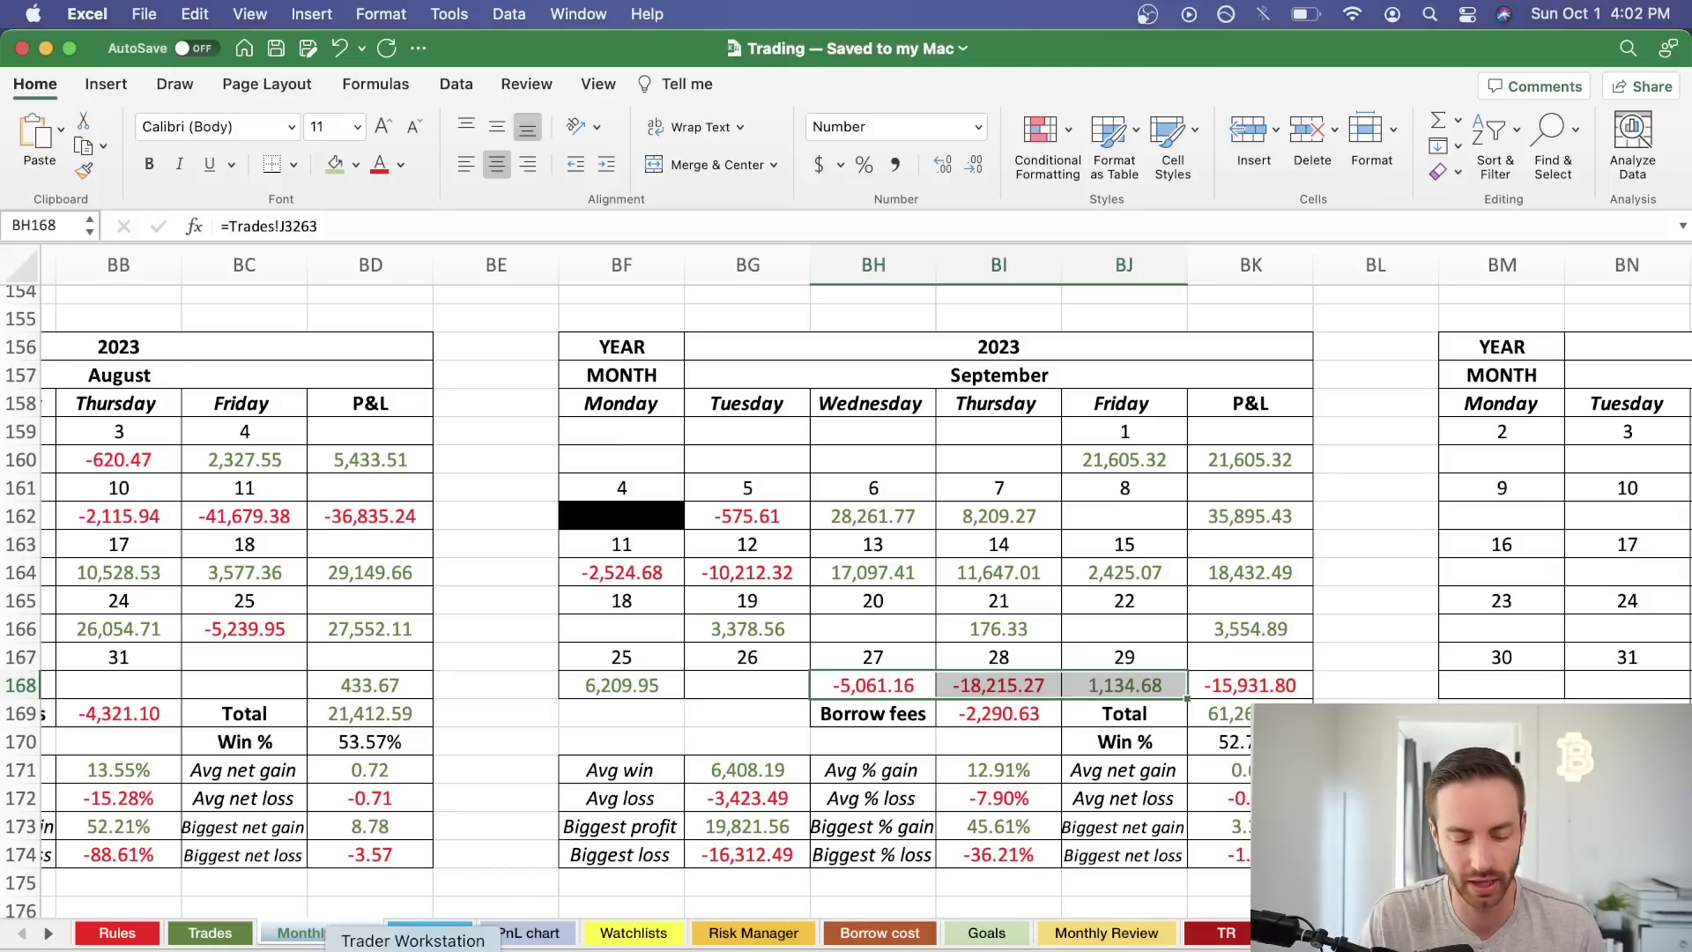
Switch to StocksToTrade, close the ACB and AKAN charts and bring up the SLNO chart.
{"action": "left_click", "coordinate": [353, 938]}
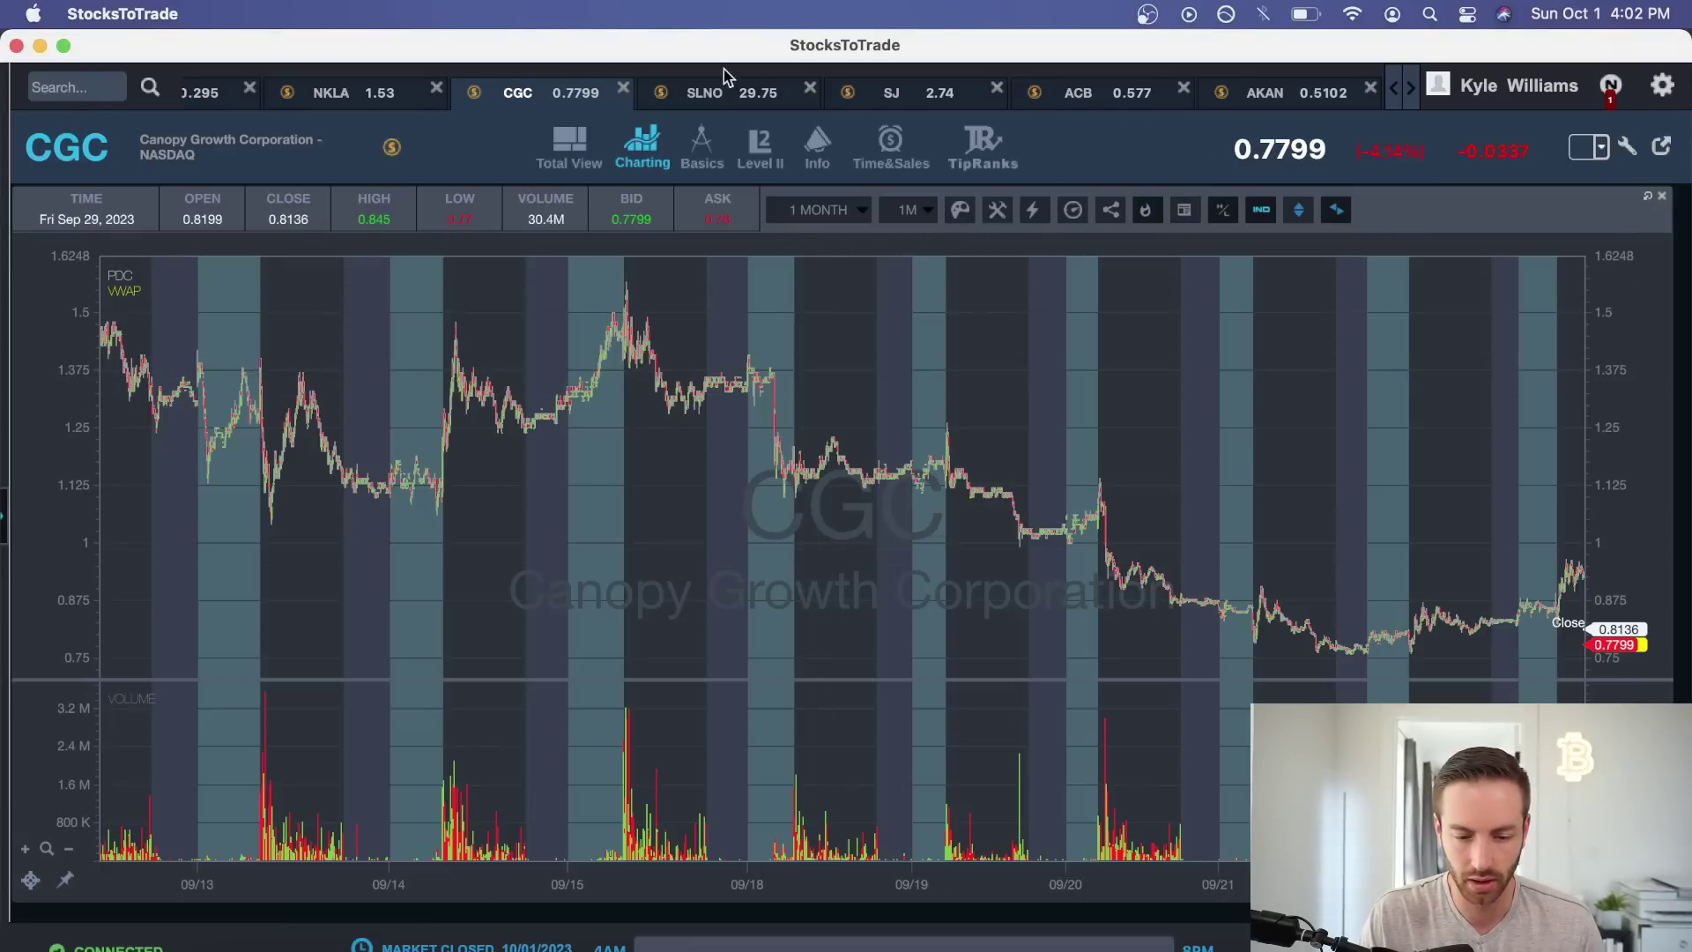
{"action": "left_click", "coordinate": [1185, 91]}
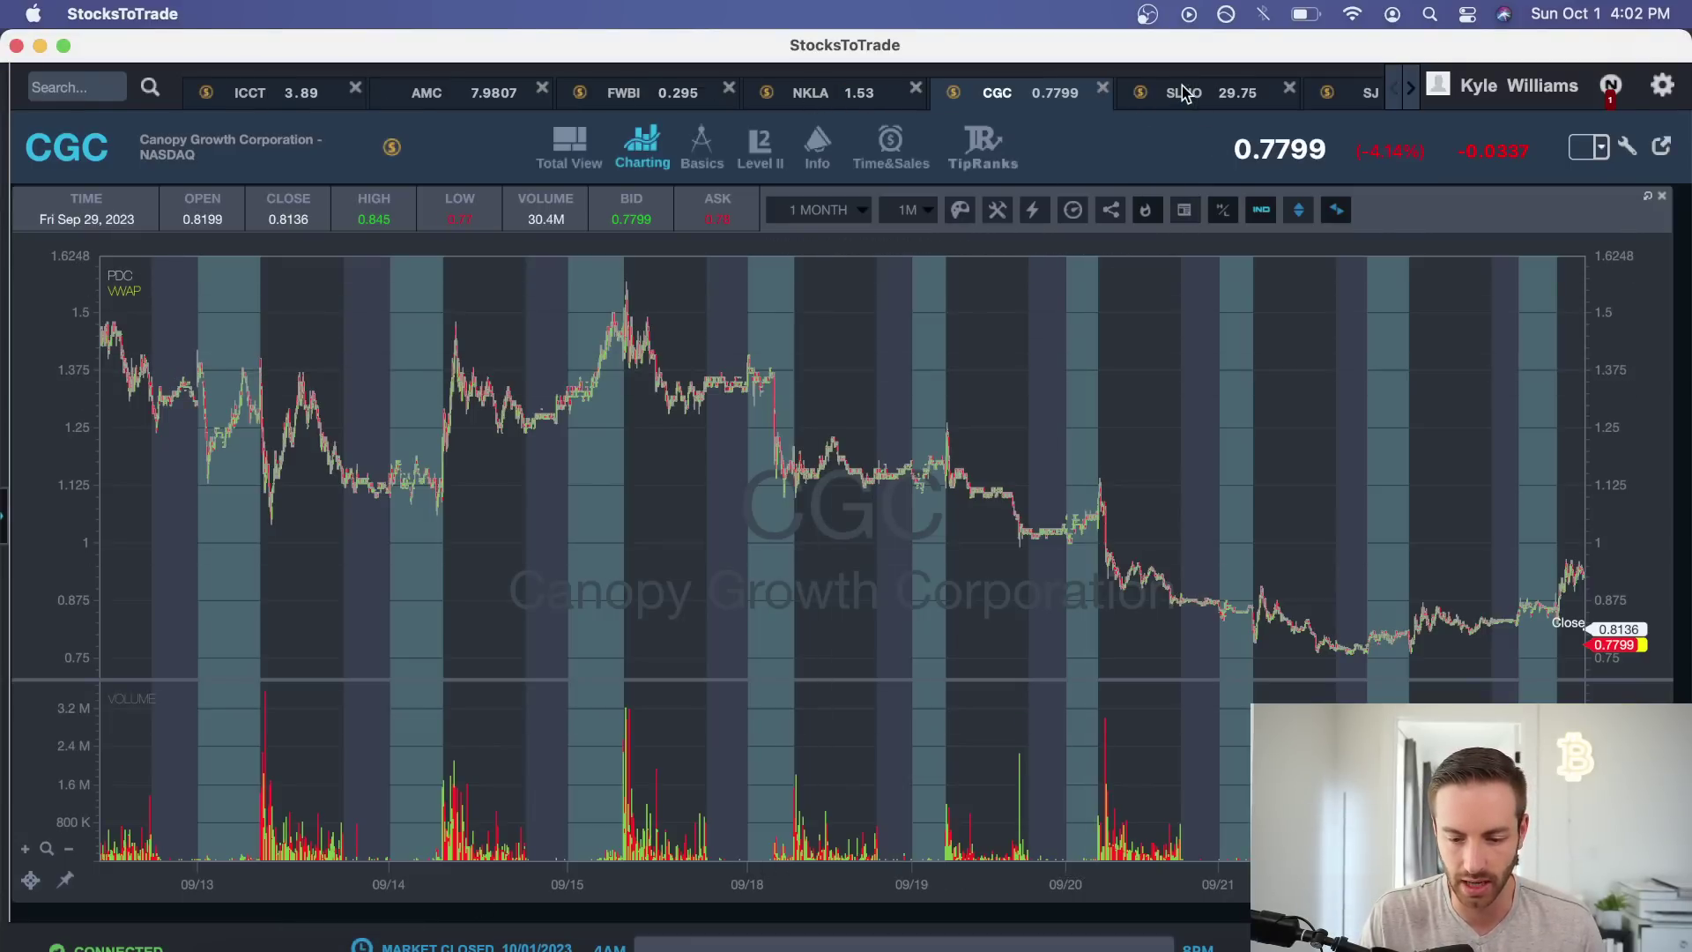
{"action": "left_click", "coordinate": [1366, 96]}
{"action": "left_click", "coordinate": [1410, 93]}
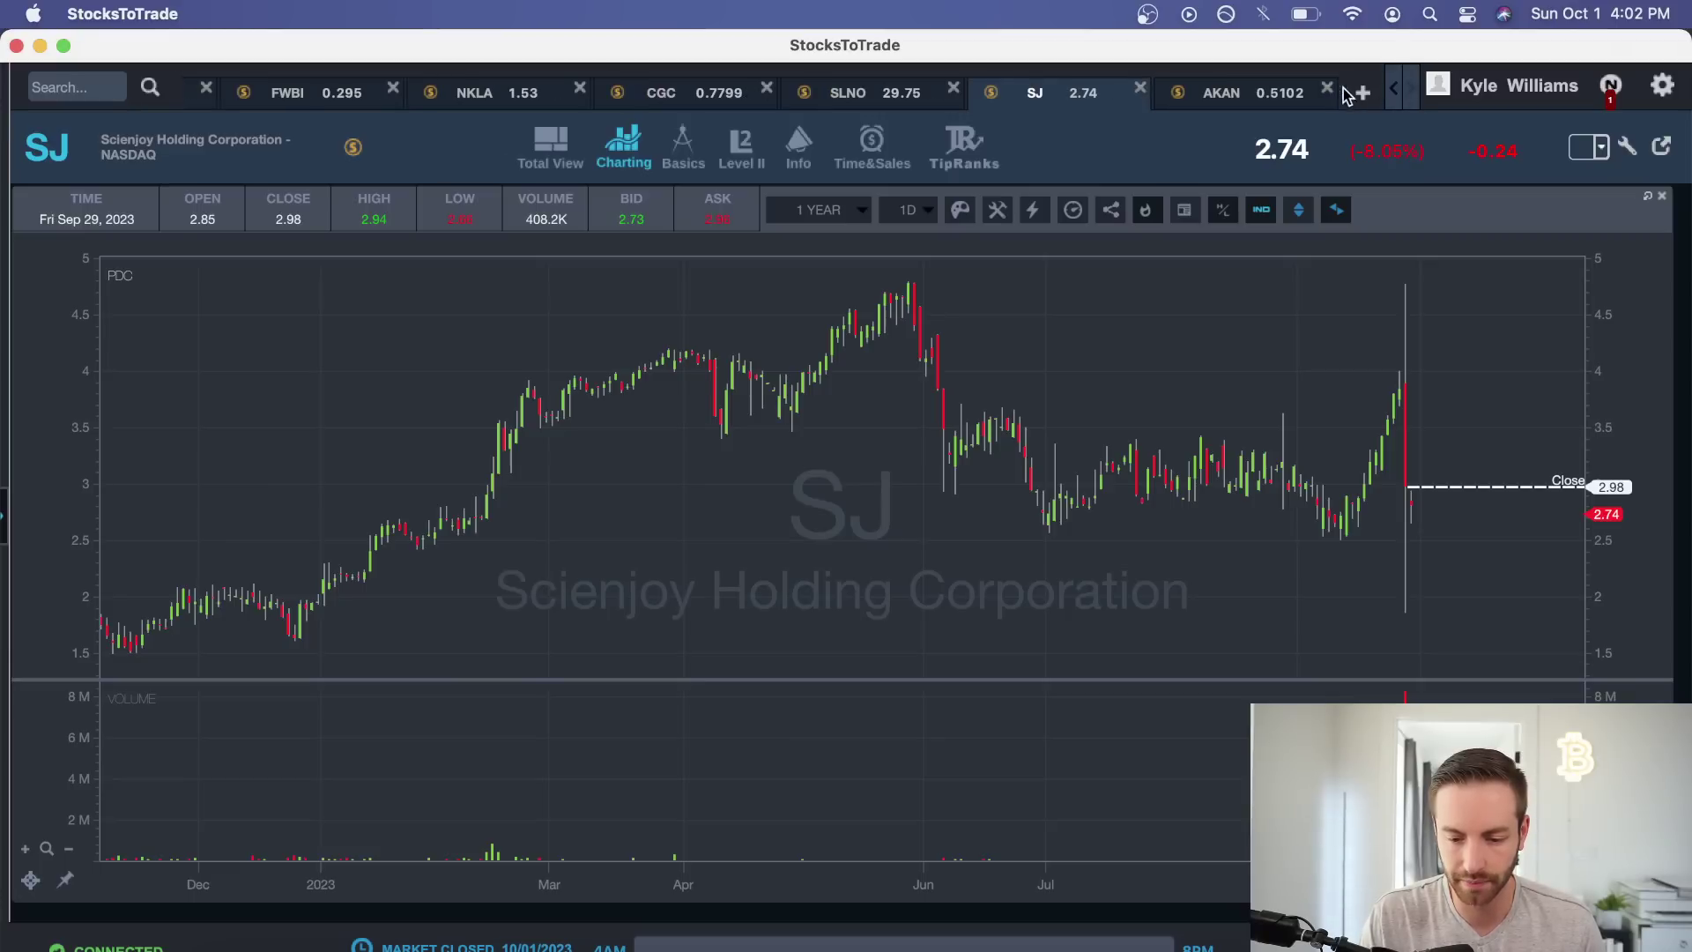
{"action": "left_click", "coordinate": [1328, 89]}
{"action": "left_click", "coordinate": [1043, 104]}
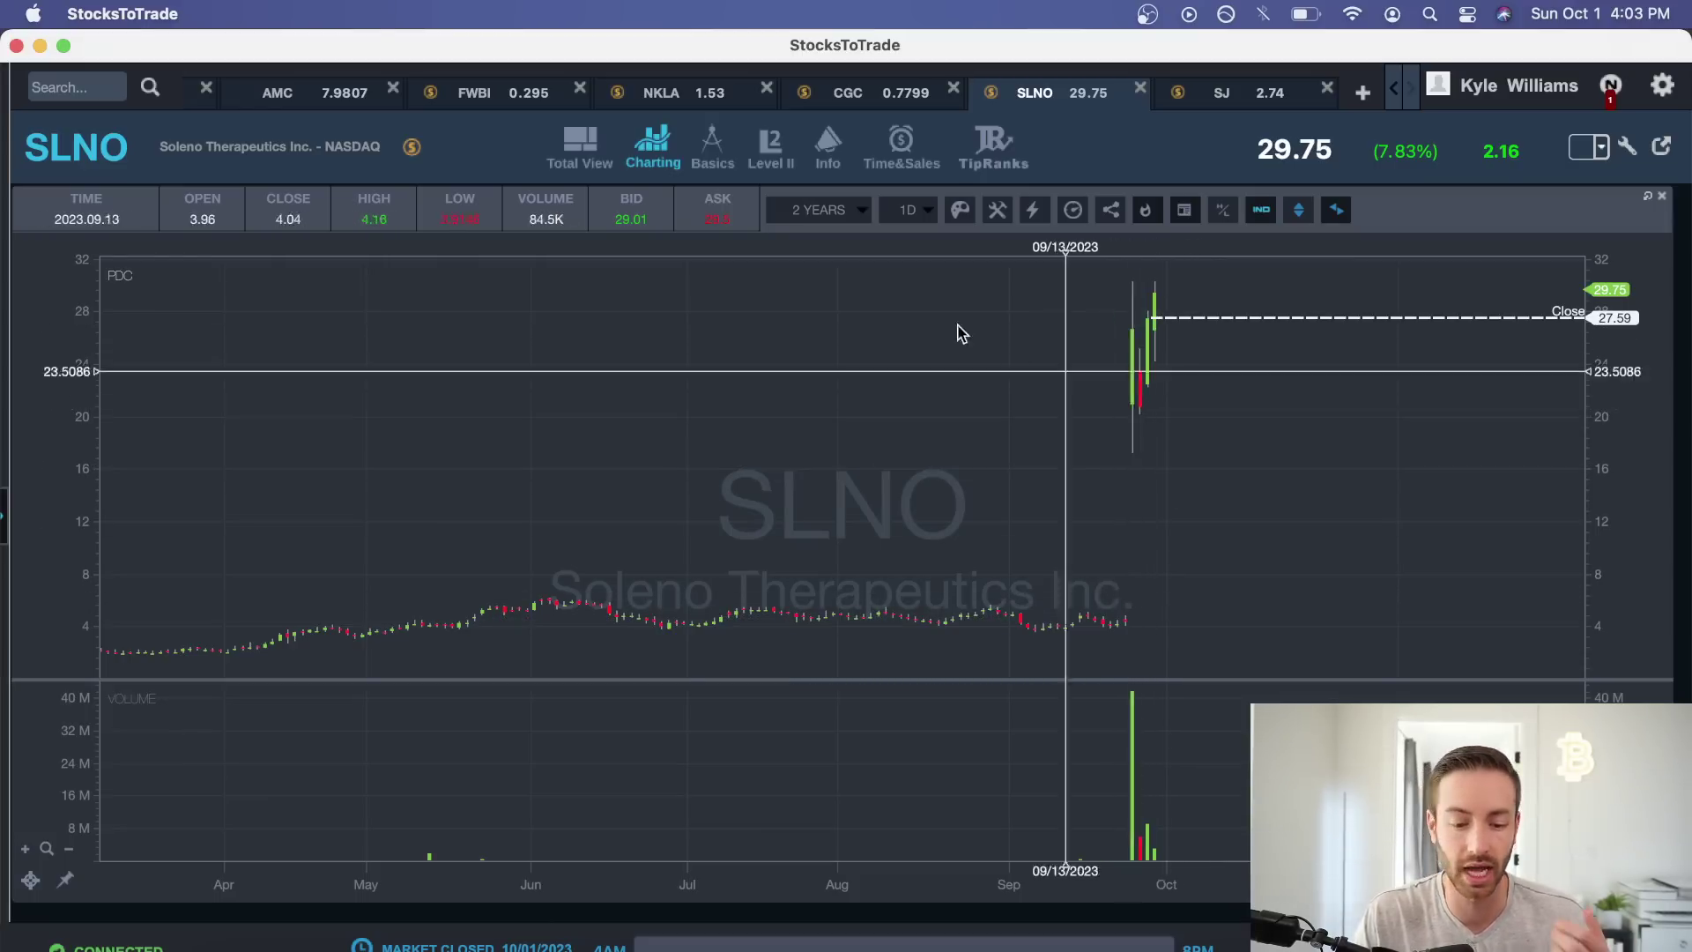
Set the SLNO chart to 5 days with 1-minute candles and examine the September 27 session.
{"action": "left_click", "coordinate": [822, 212]}
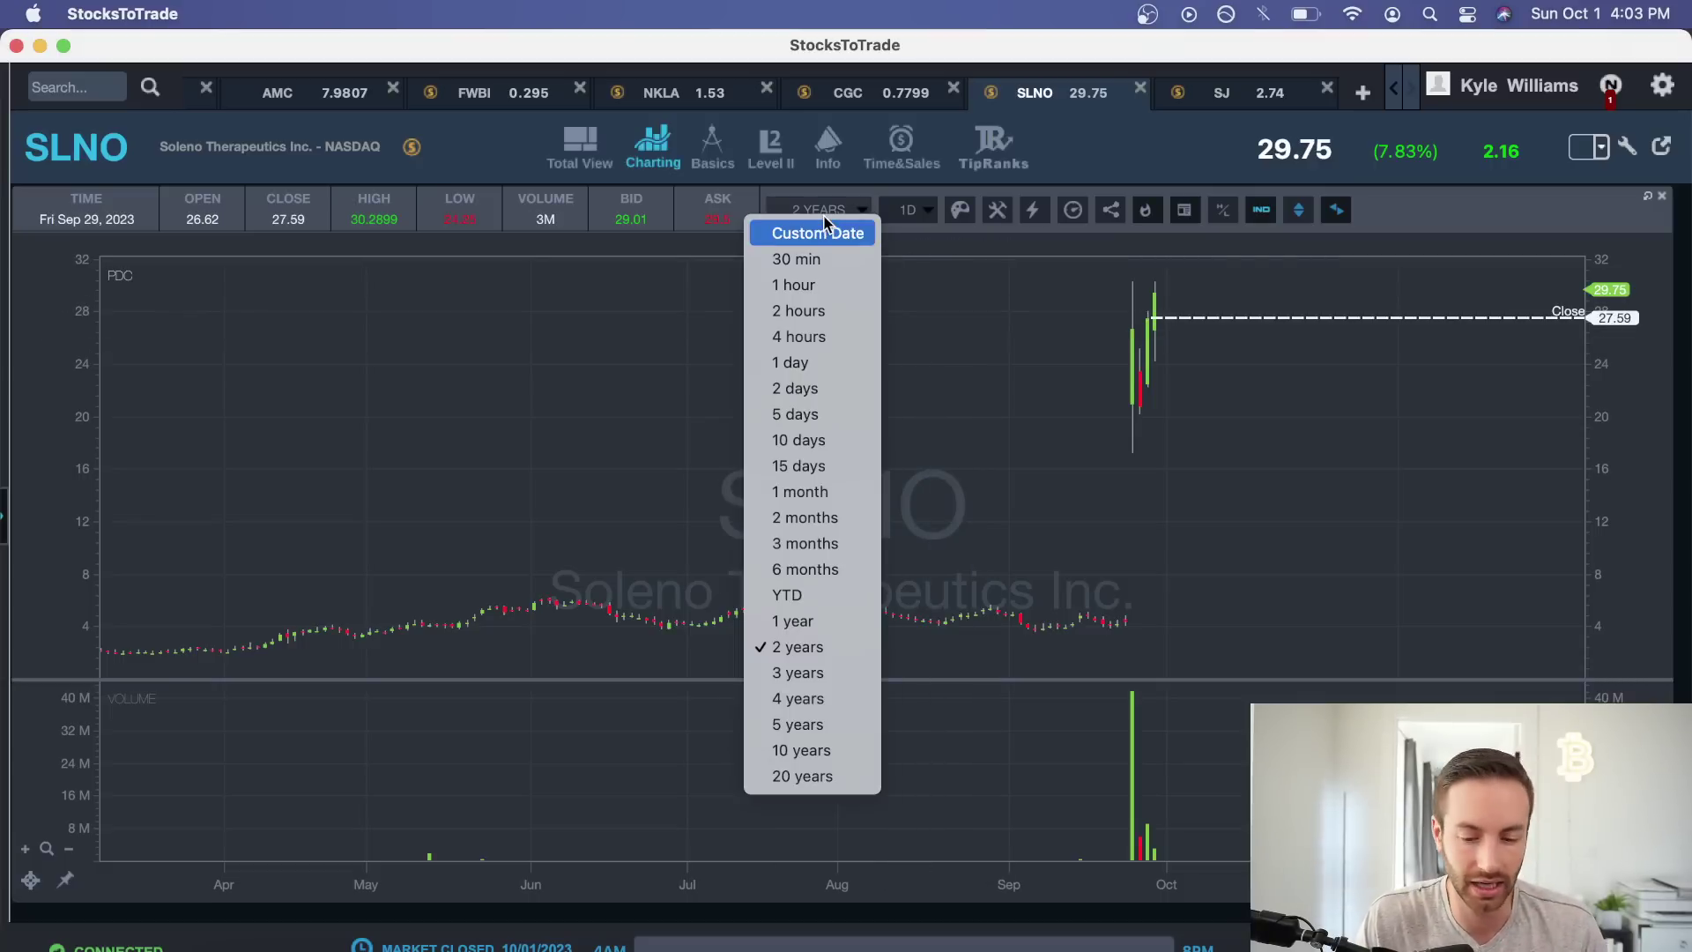
{"action": "left_click", "coordinate": [819, 416]}
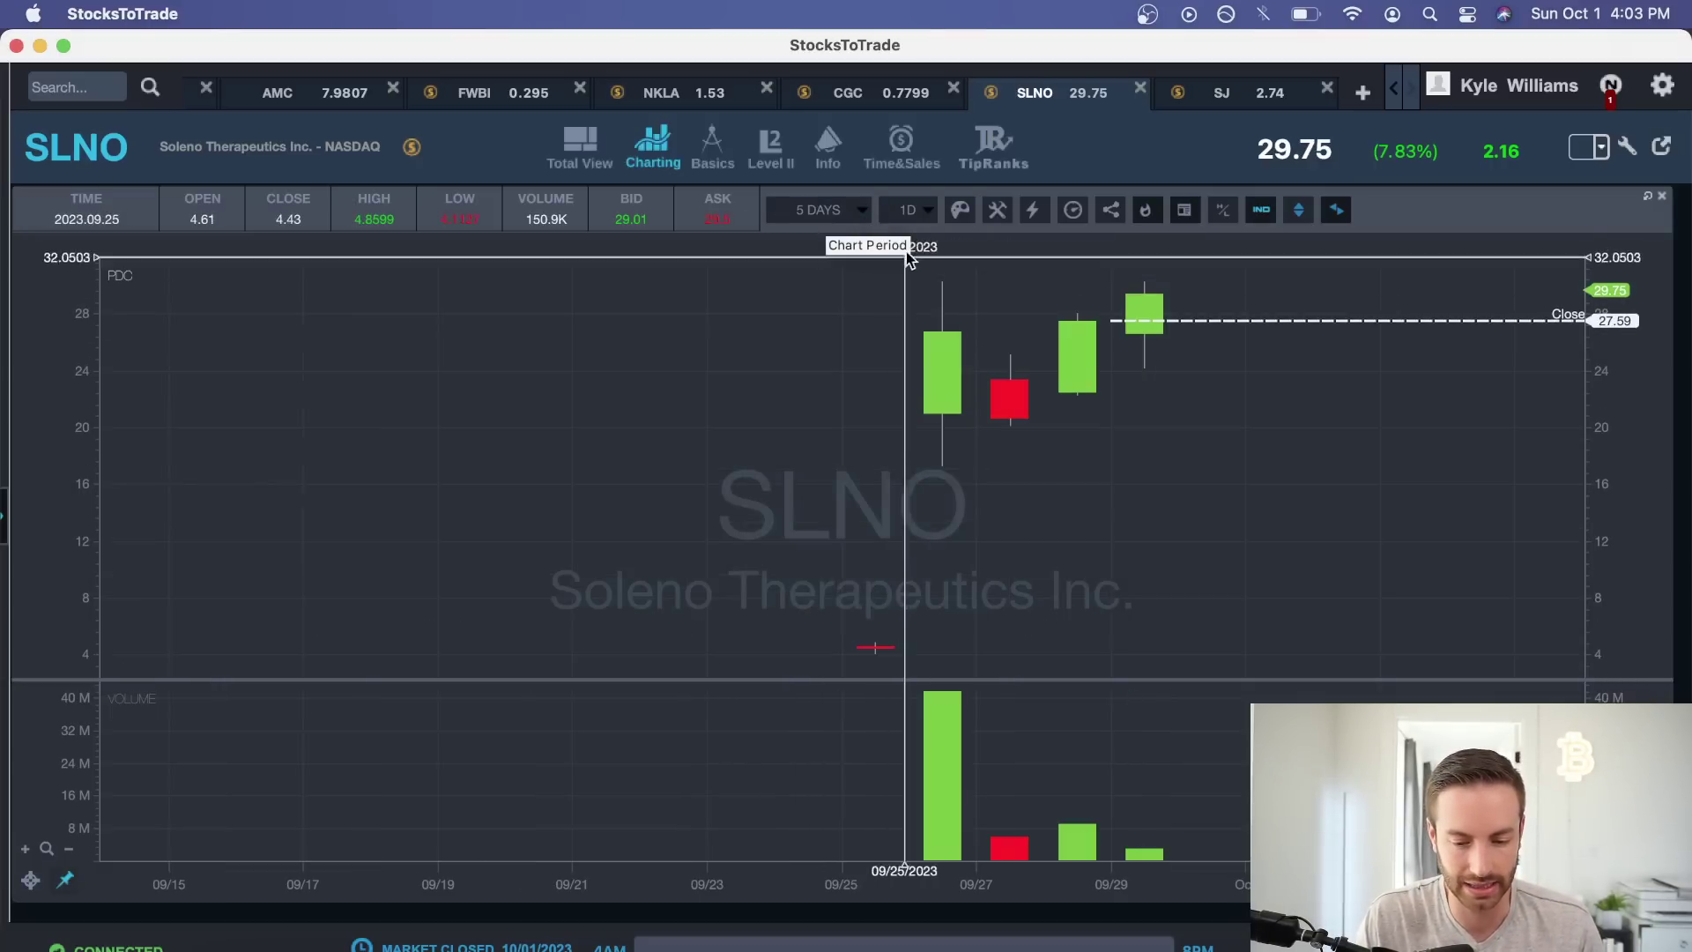
{"action": "left_click", "coordinate": [908, 210]}
{"action": "left_click", "coordinate": [911, 237]}
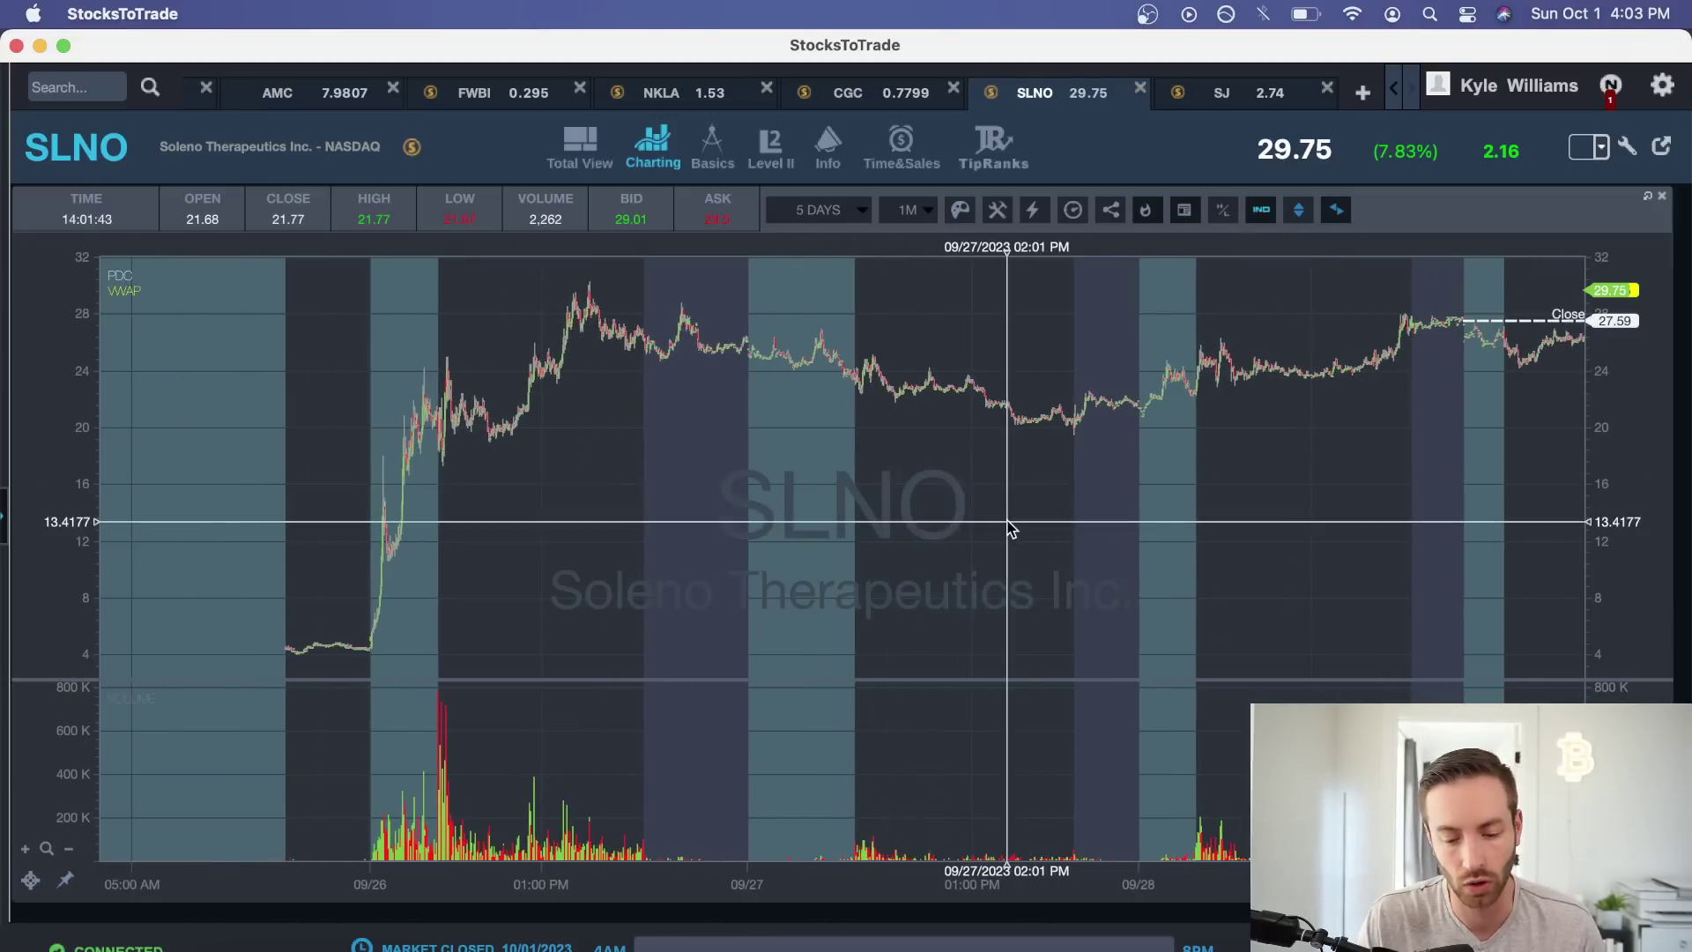
{"action": "scroll", "coordinate": [1011, 529], "scroll_direction": "up", "scroll_amount": 5}
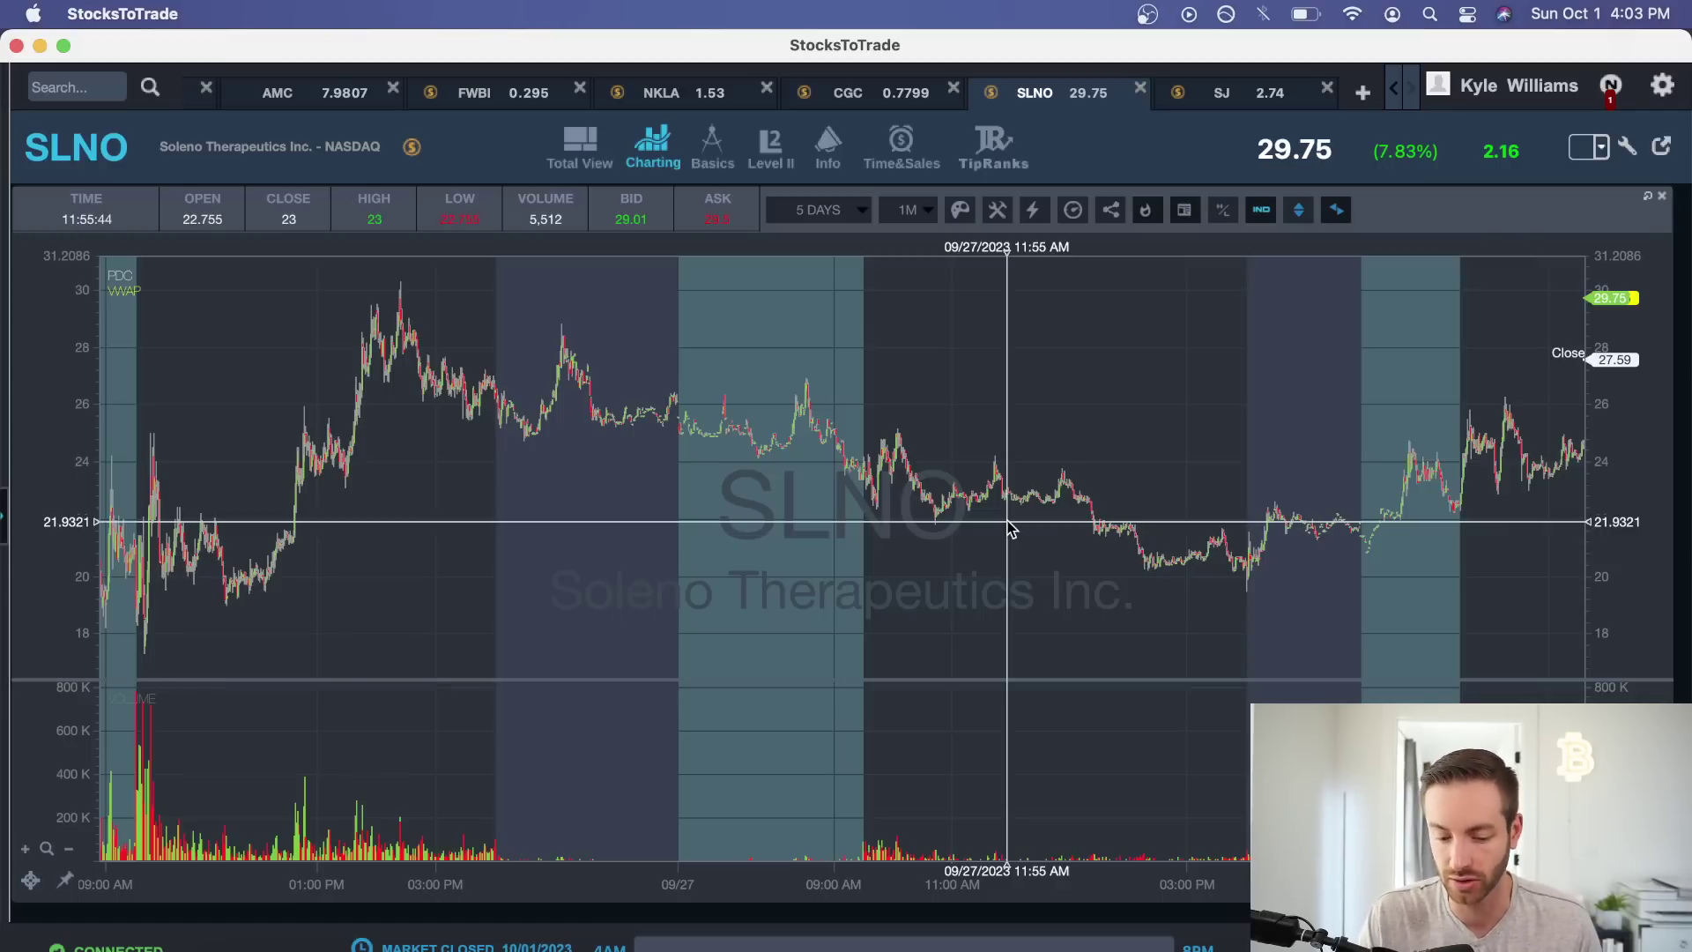
{"action": "scroll", "coordinate": [1010, 529], "scroll_direction": "left", "scroll_amount": 2}
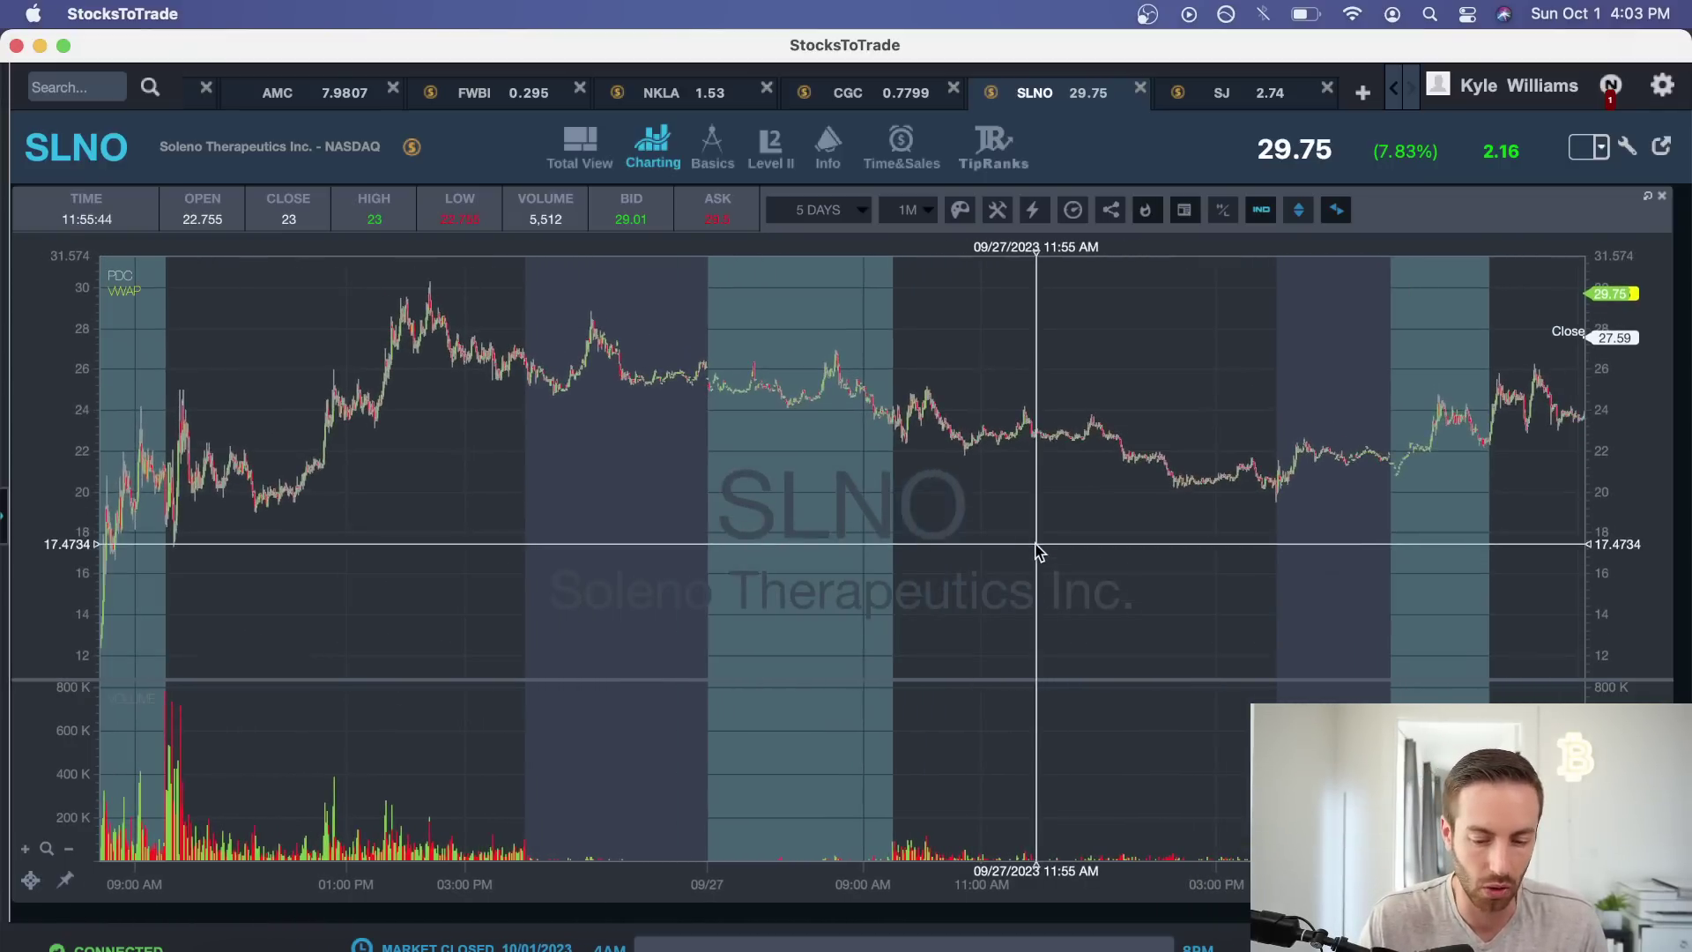
{"action": "scroll", "coordinate": [996, 550], "scroll_direction": "right", "scroll_amount": 2}
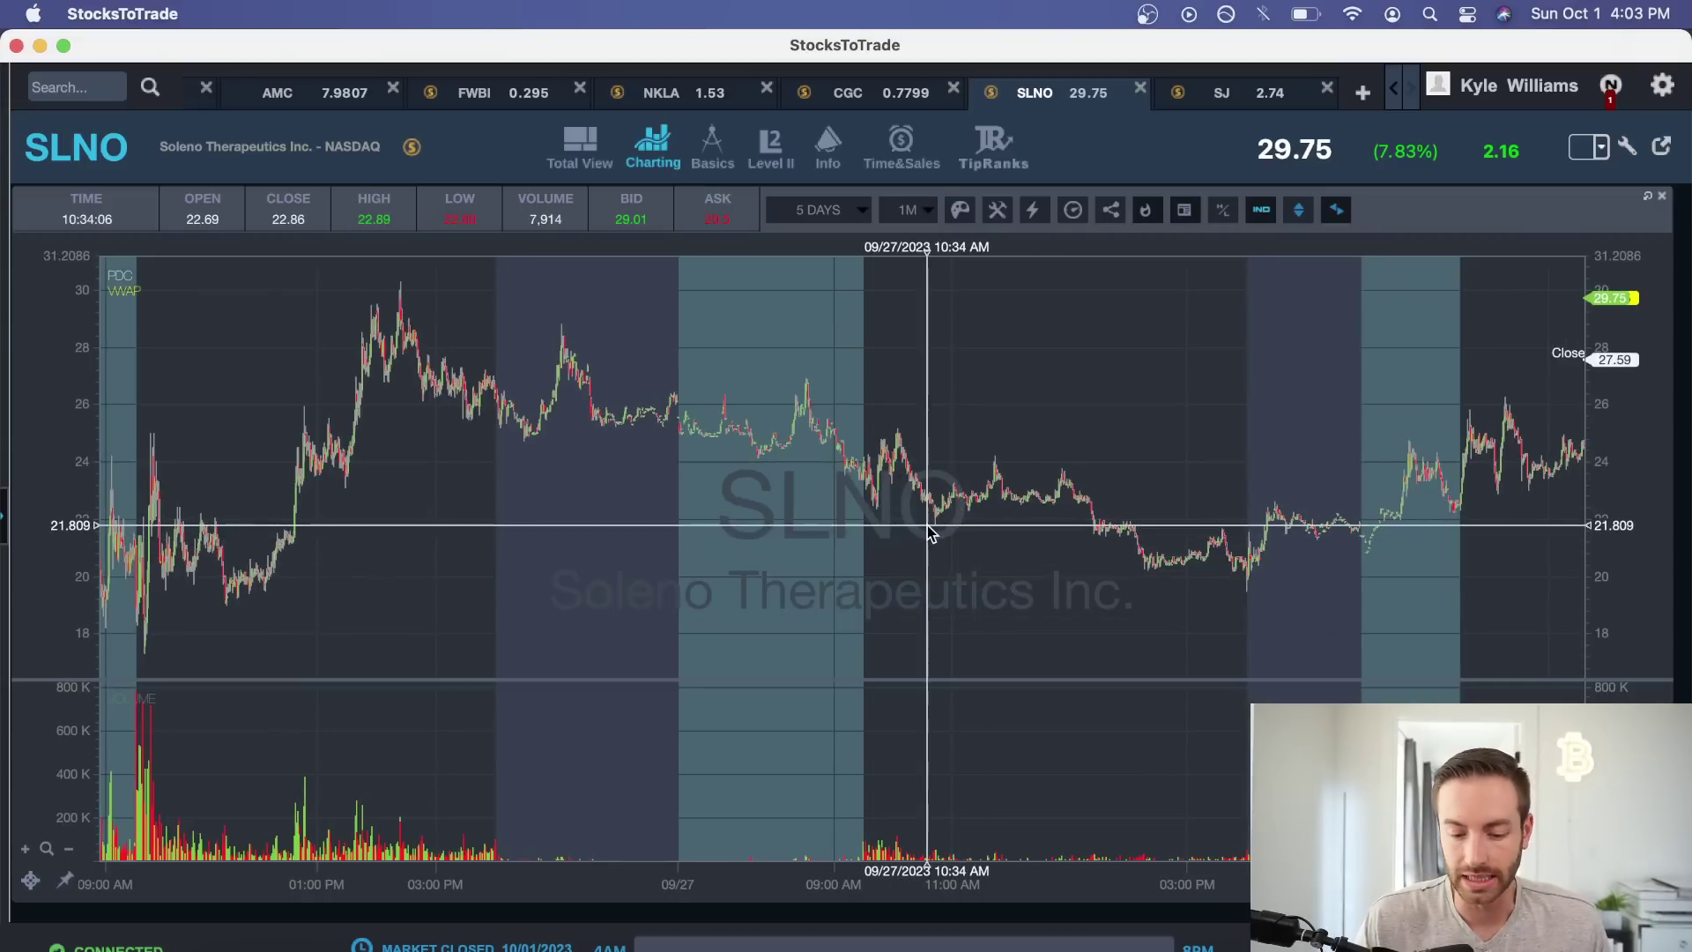
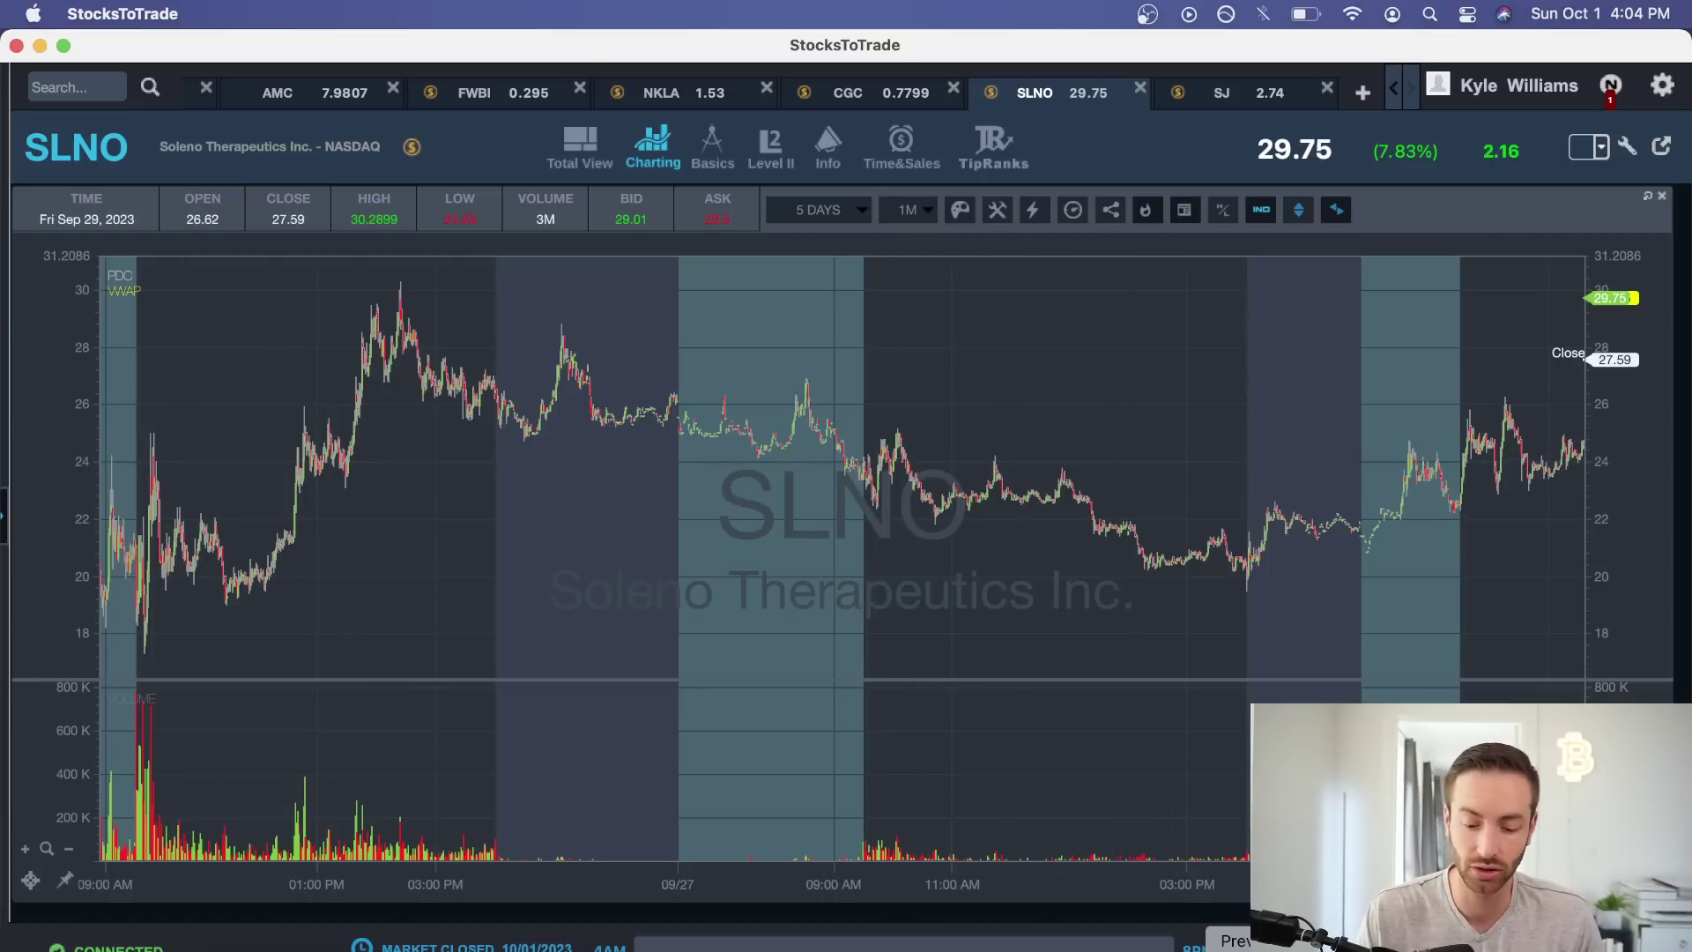
Switch to Preview, close the NKLA straight to it.png chart and enlarge the SLNO wrong plan.png window.
{"action": "left_click", "coordinate": [1230, 934]}
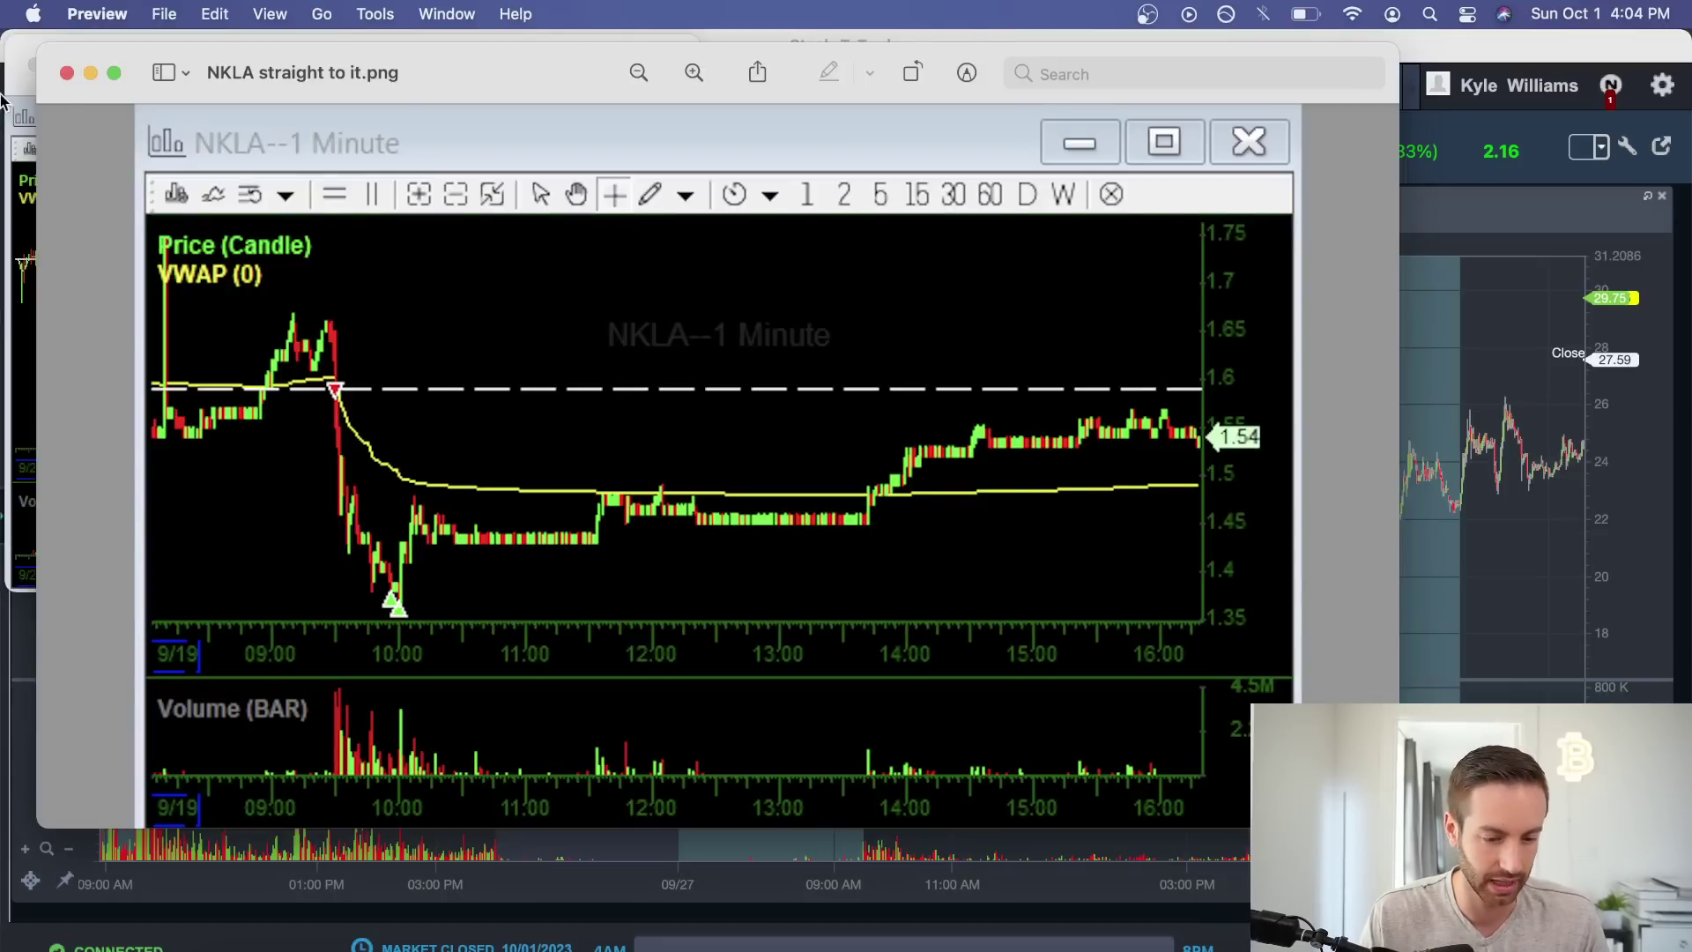
{"action": "left_click", "coordinate": [67, 75]}
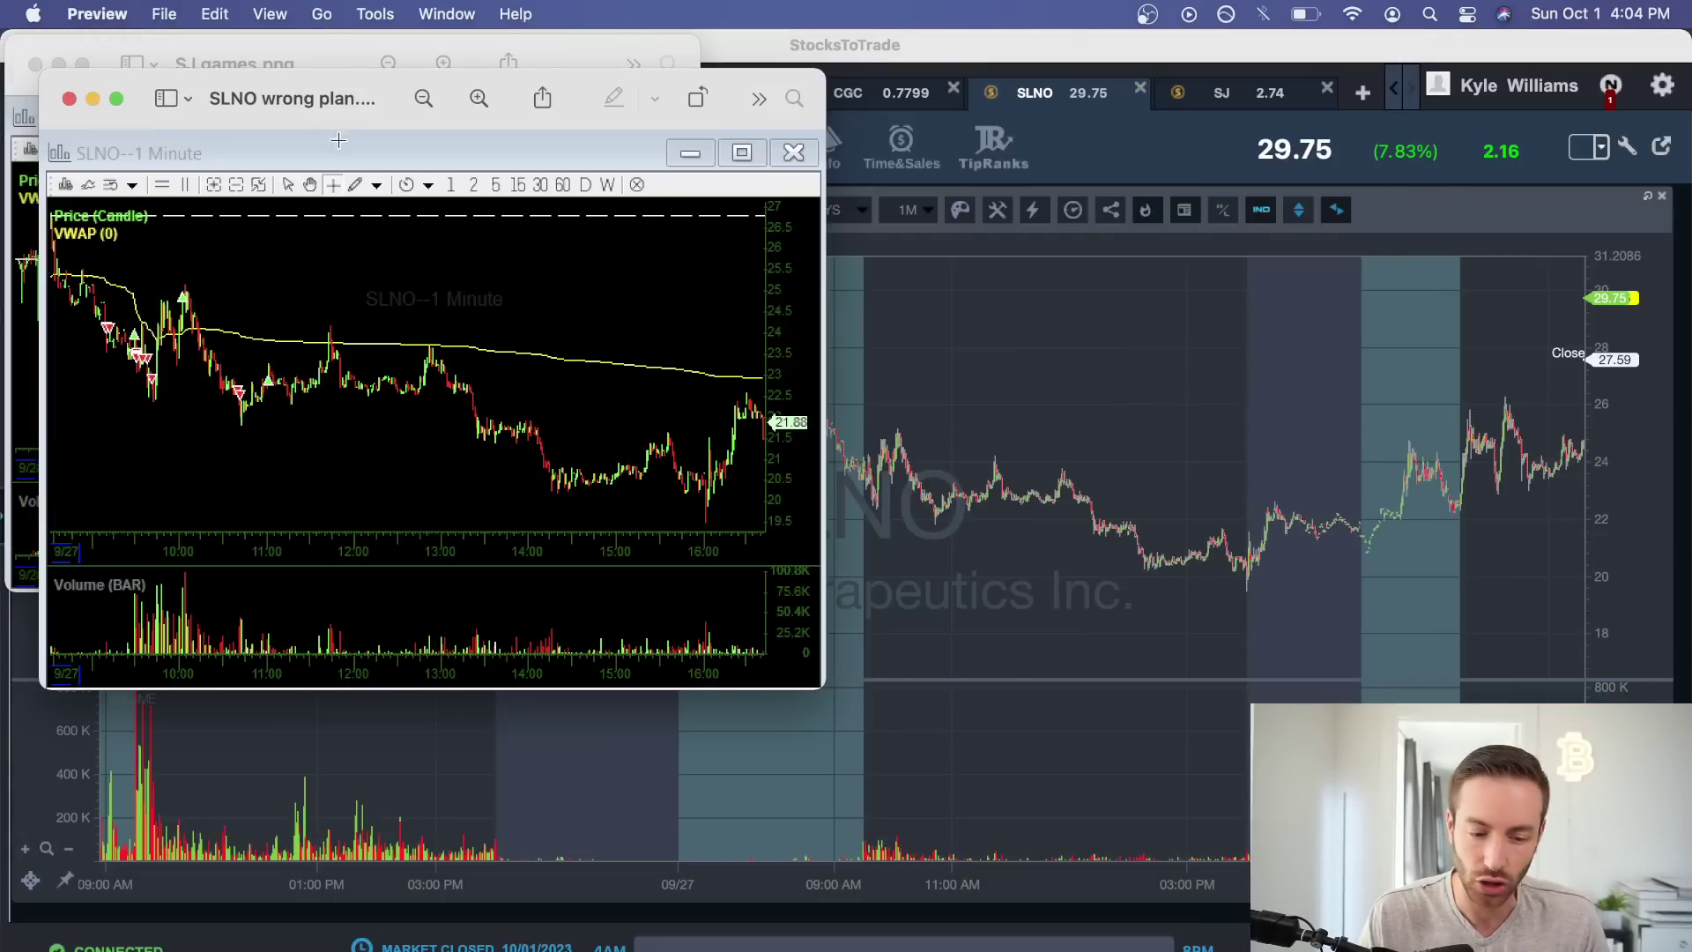
{"action": "left_click_drag", "start_coordinate": [336, 119], "coordinate": [333, 84]}
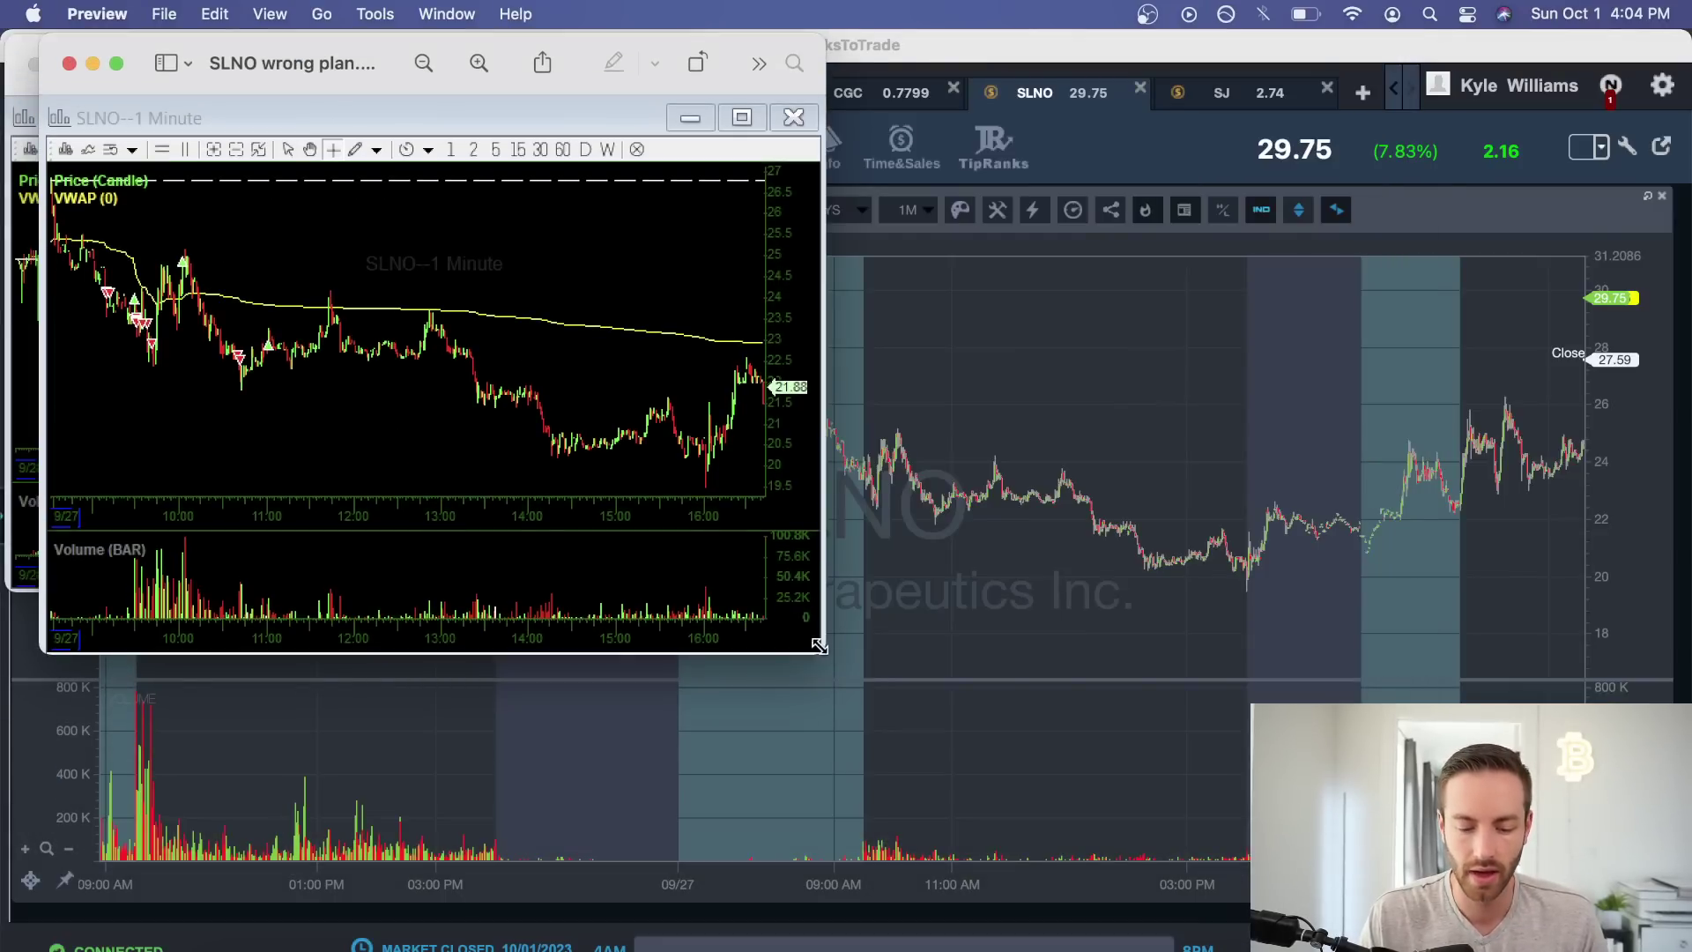
{"action": "left_click_drag", "start_coordinate": [824, 653], "coordinate": [1562, 908]}
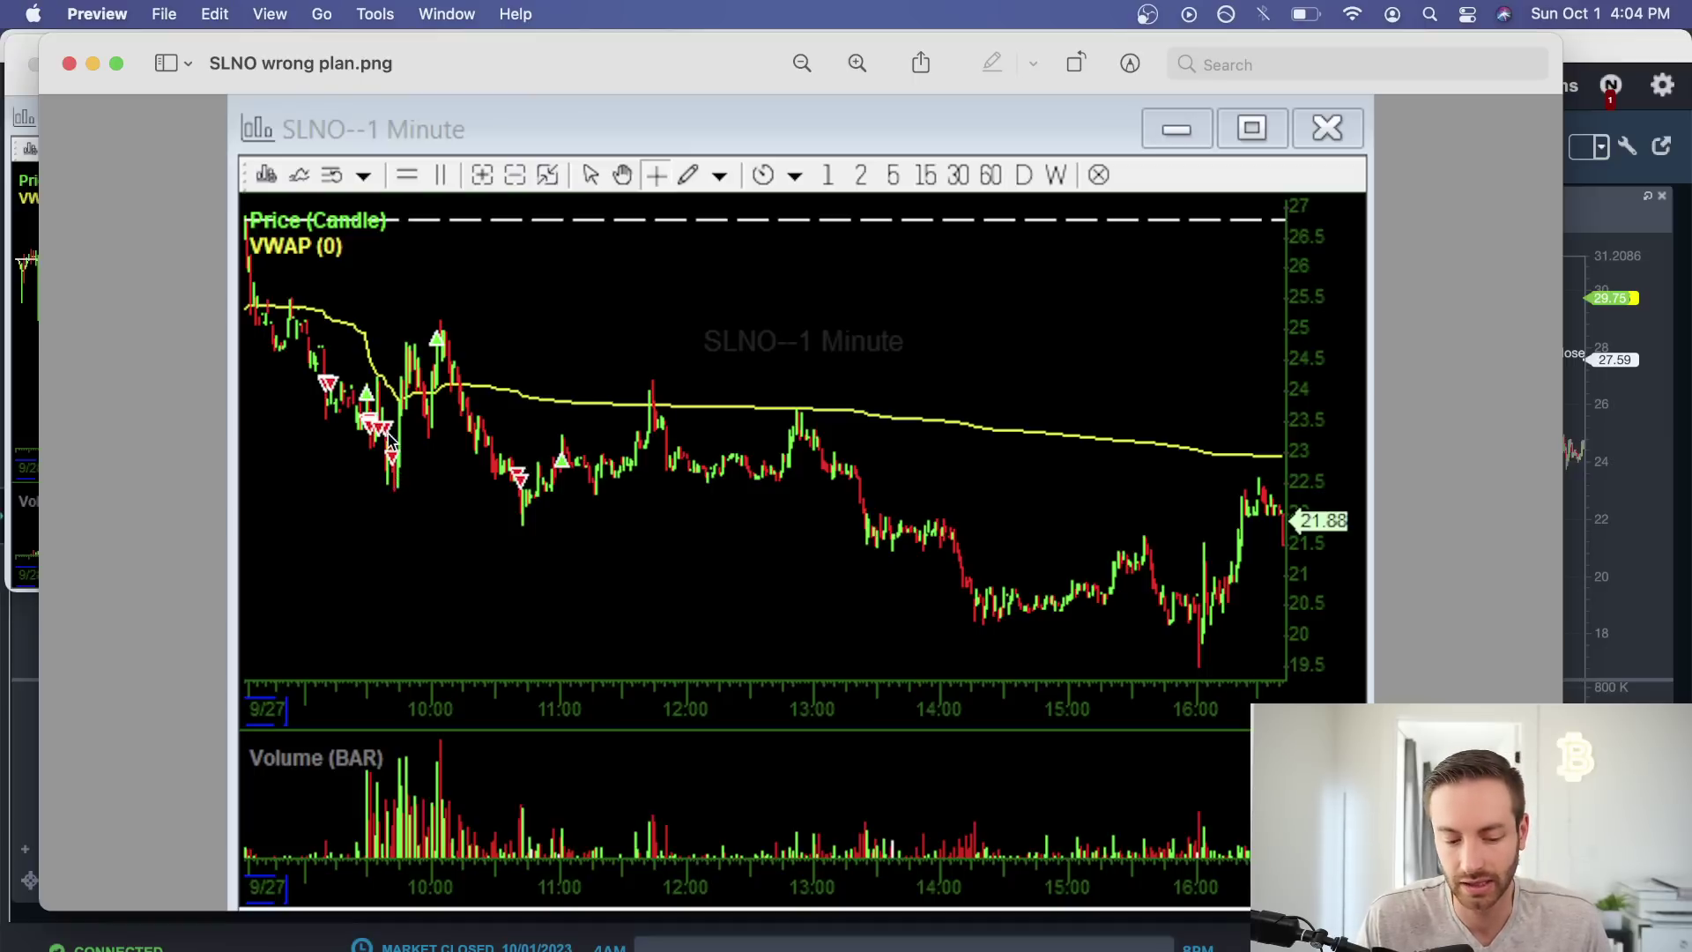
Mark out SLNO's fade from the 10:00 high through the afternoon on the 9/27 chart image.
{"action": "left_click_drag", "start_coordinate": [395, 335], "coordinate": [890, 520]}
{"action": "left_click", "coordinate": [409, 335]}
{"action": "left_click", "coordinate": [539, 374]}
{"action": "left_click", "coordinate": [626, 491]}
{"action": "left_click_drag", "start_coordinate": [606, 485], "coordinate": [1258, 649]}
{"action": "left_click", "coordinate": [687, 424]}
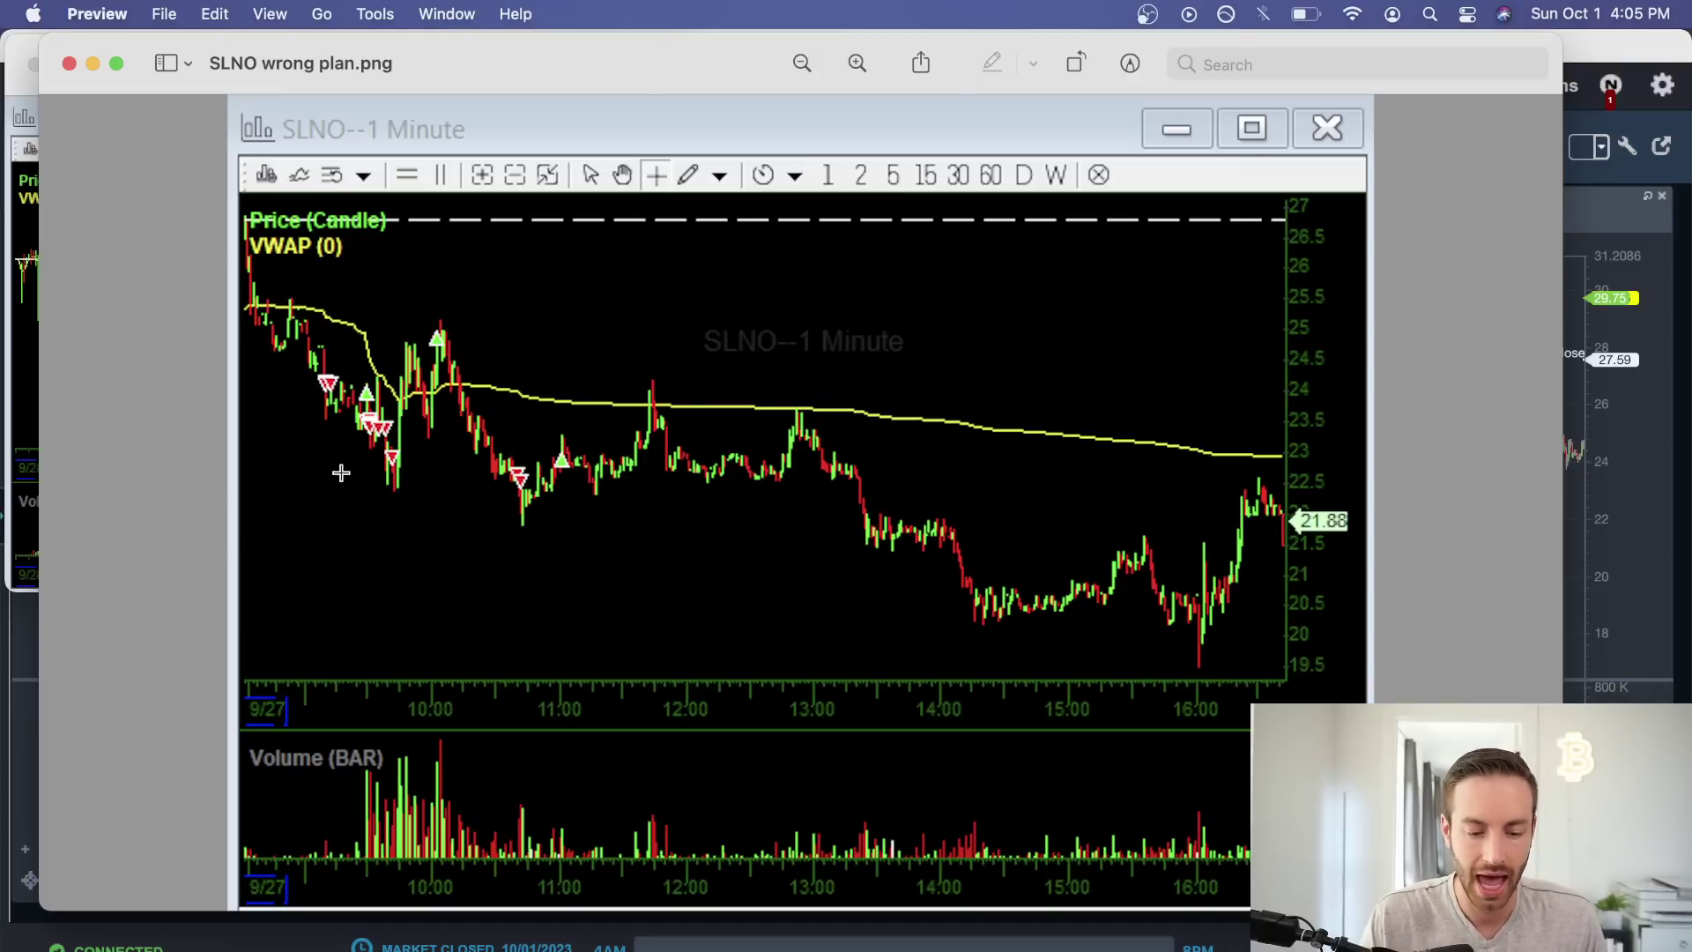
Mark out SLNO's morning spike around 10:00 and the price zone above it to examine the possible squeeze.
{"action": "left_click_drag", "start_coordinate": [319, 379], "coordinate": [457, 308]}
{"action": "left_click", "coordinate": [493, 401]}
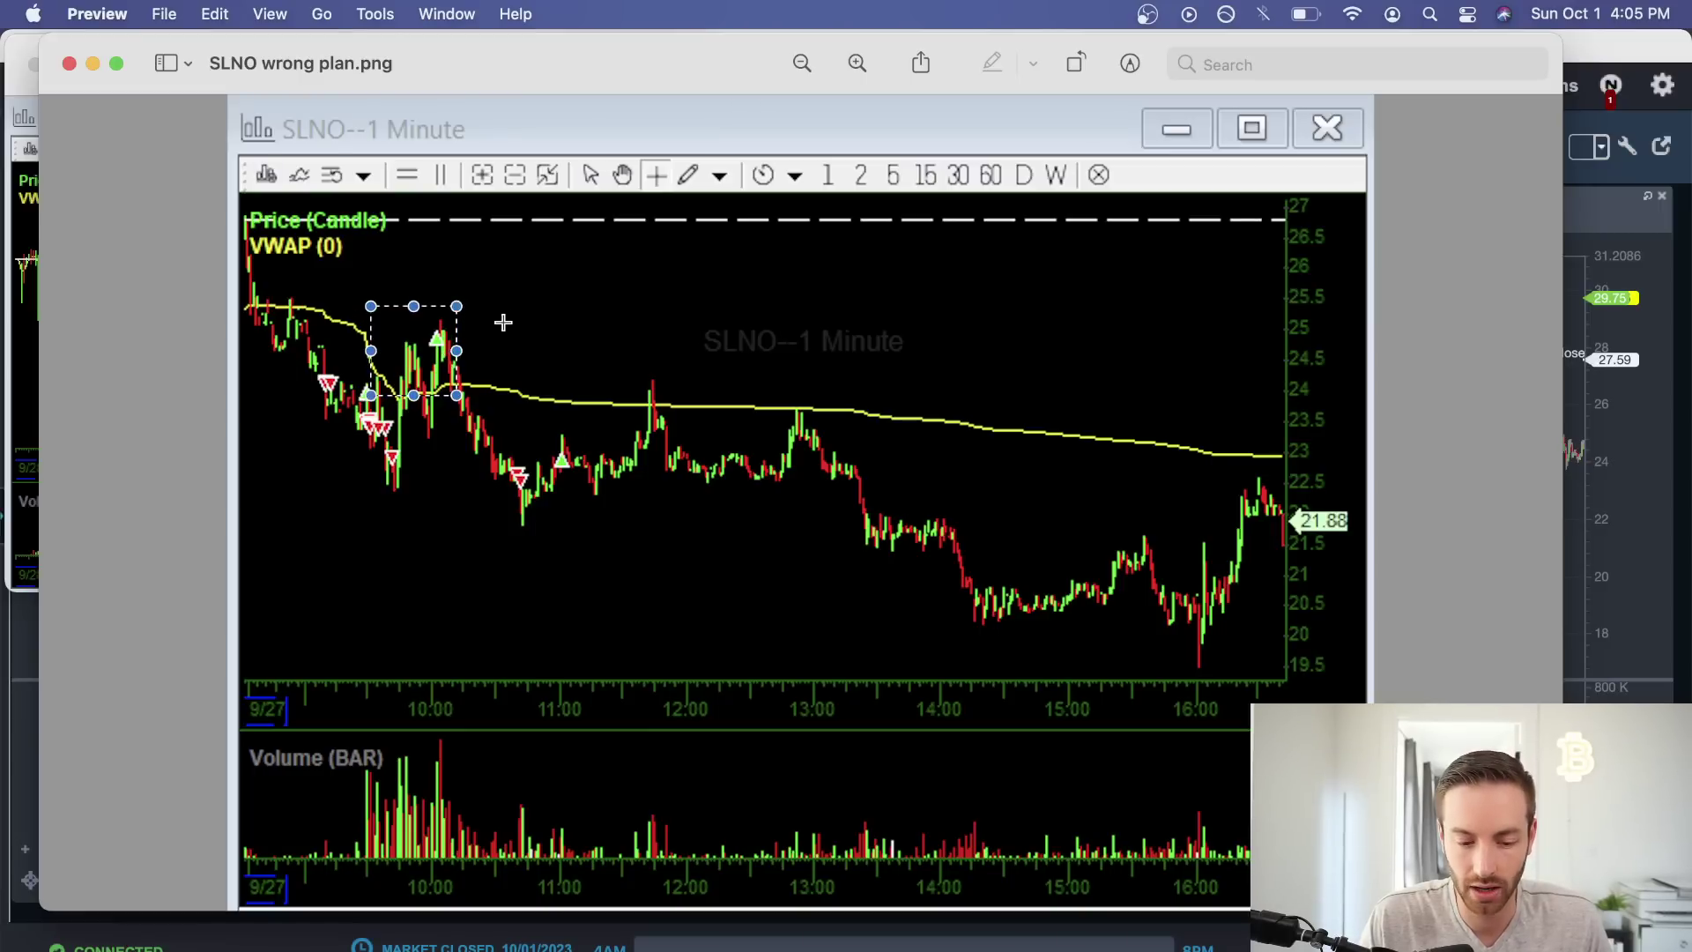
{"action": "left_click", "coordinate": [540, 365]}
{"action": "left_click_drag", "start_coordinate": [427, 370], "coordinate": [450, 358]}
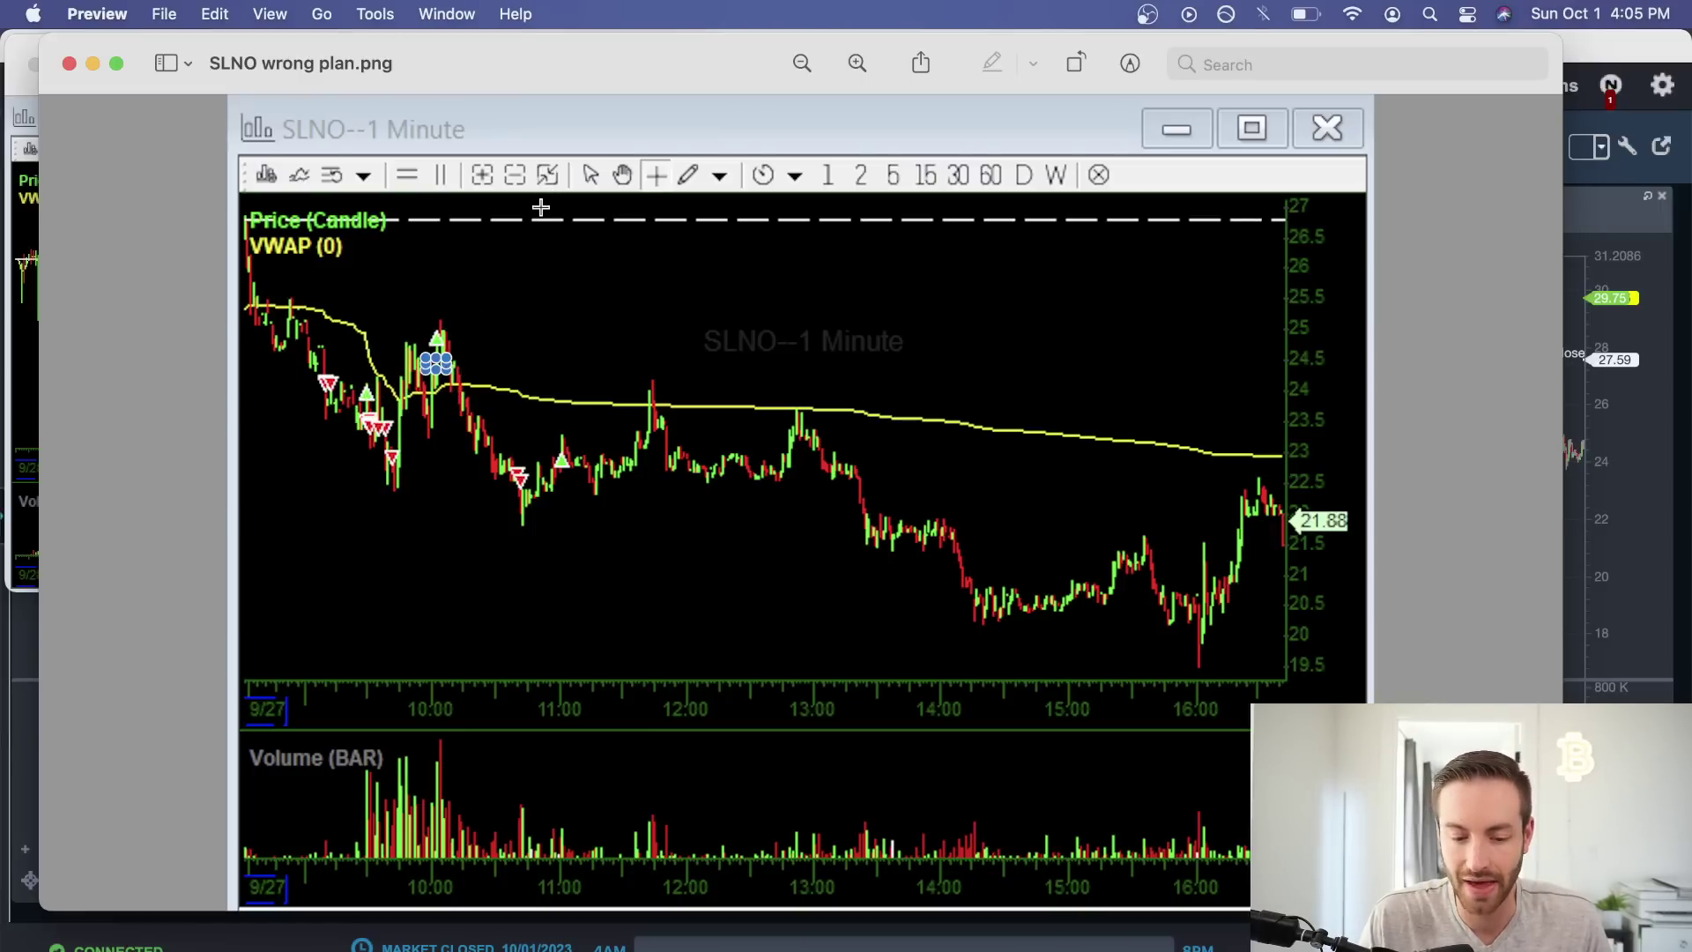
{"action": "left_click_drag", "start_coordinate": [438, 209], "coordinate": [547, 262]}
{"action": "left_click", "coordinate": [609, 329]}
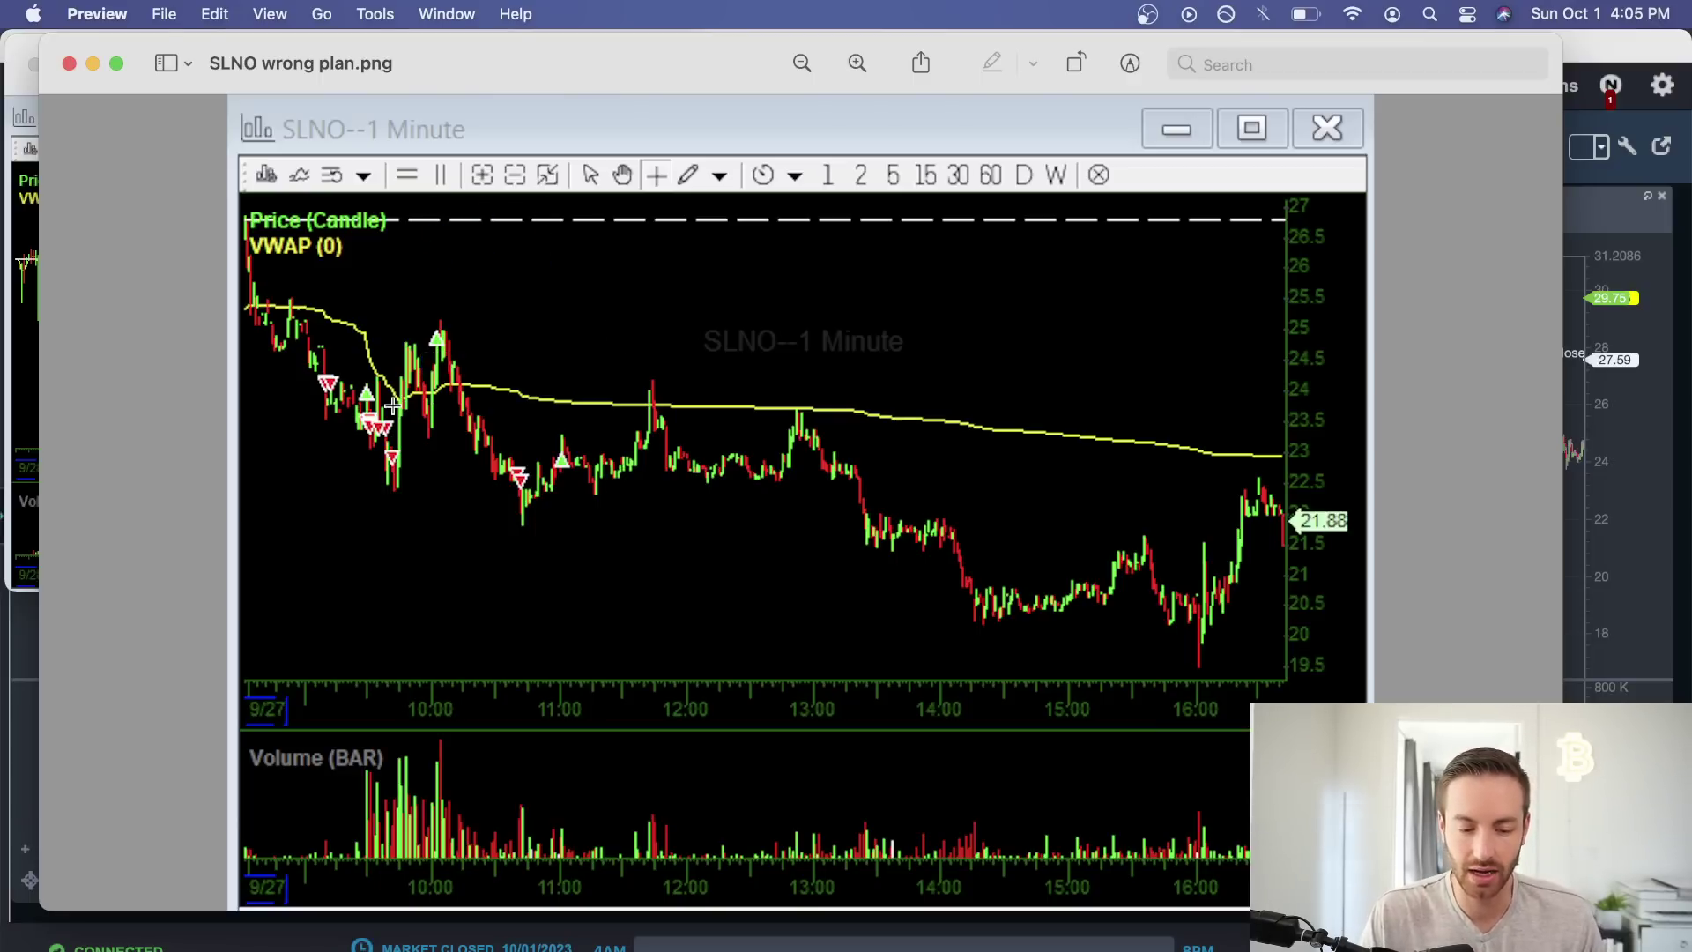
Compare the short entries before 10:00 with the cover near the morning high on the SLNO chart image.
{"action": "left_click_drag", "start_coordinate": [368, 401], "coordinate": [435, 476]}
{"action": "left_click", "coordinate": [372, 414]}
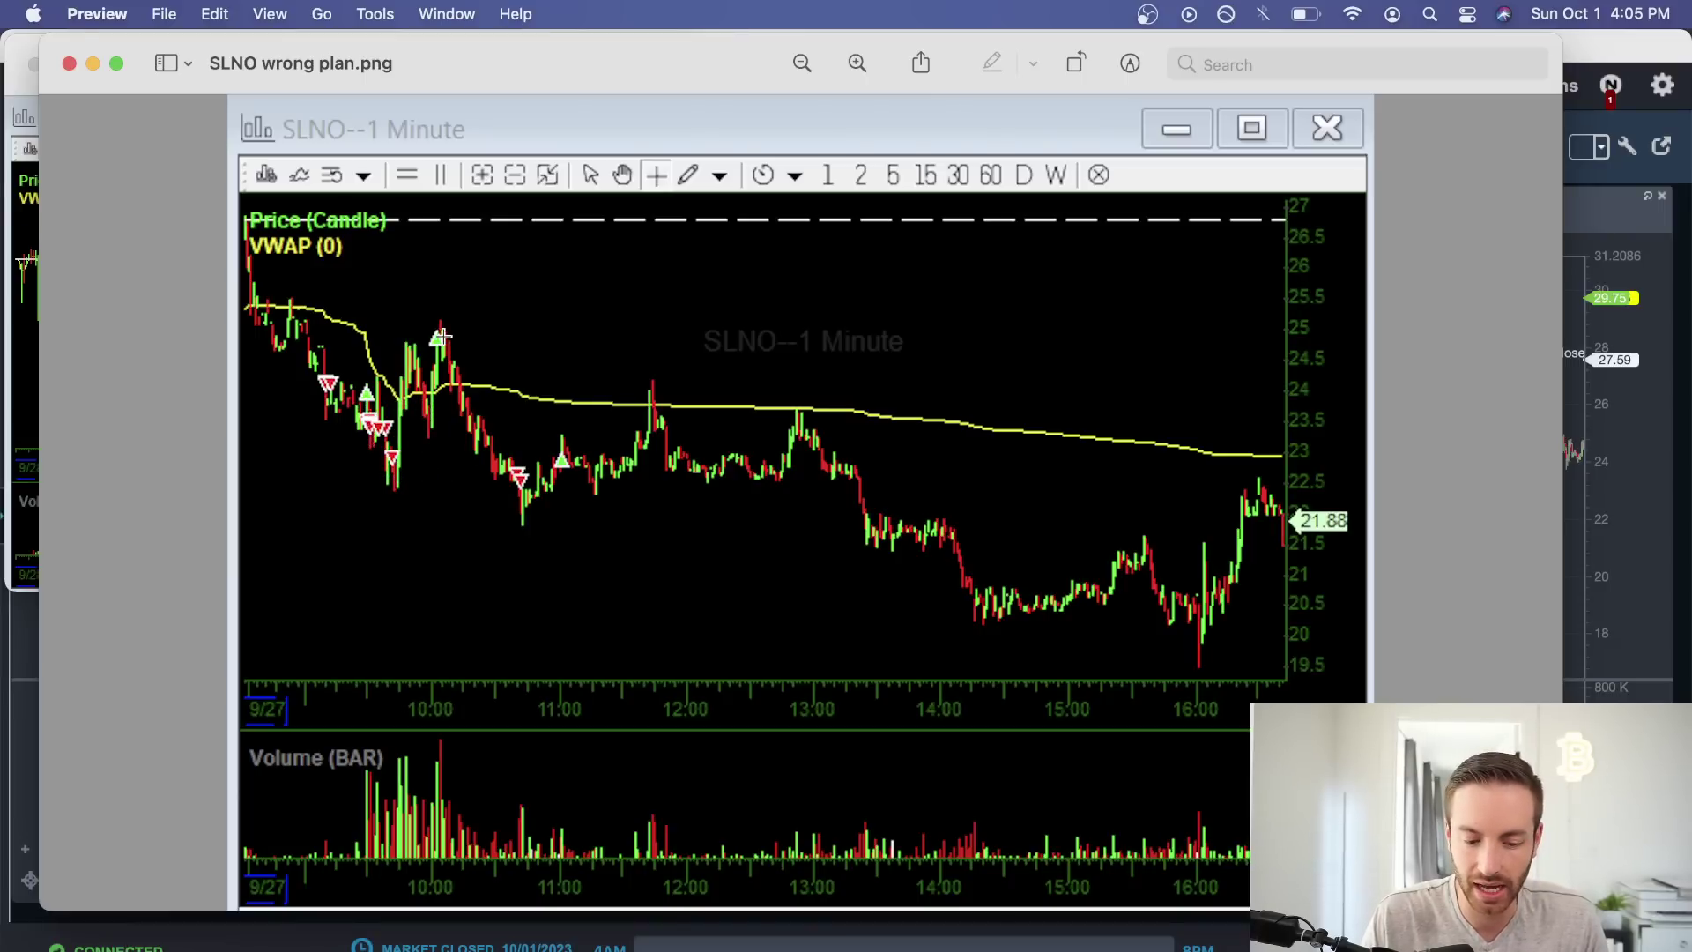
{"action": "left_click_drag", "start_coordinate": [352, 302], "coordinate": [468, 379]}
{"action": "left_click", "coordinate": [531, 358]}
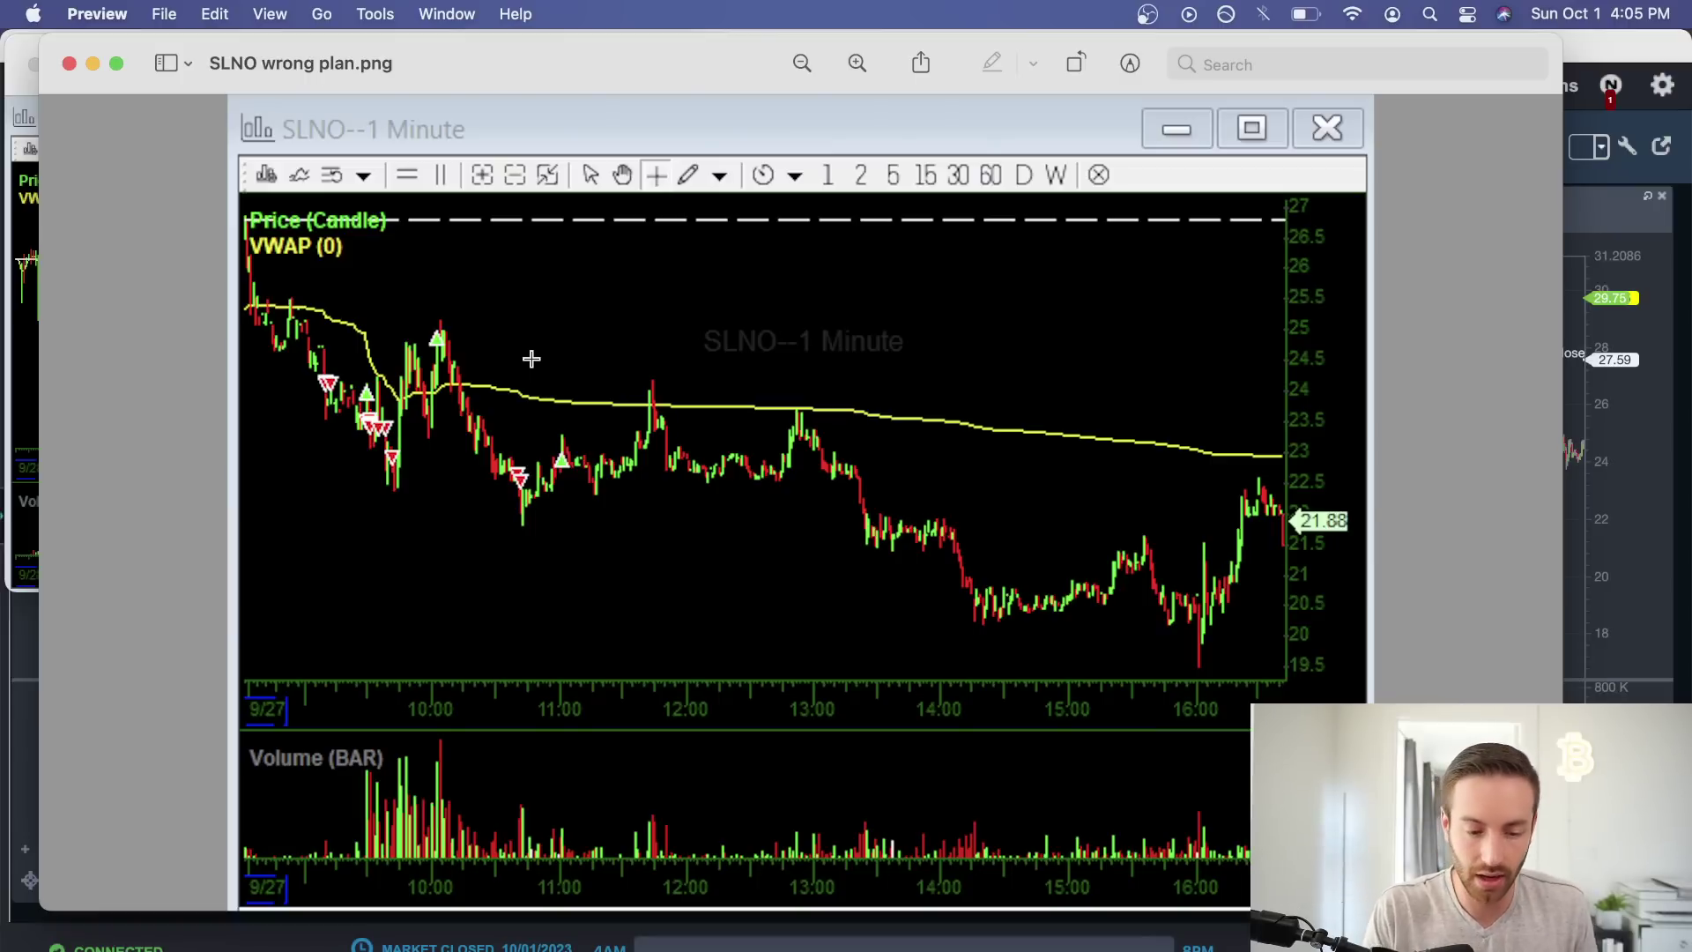
{"action": "left_click_drag", "start_coordinate": [378, 305], "coordinate": [491, 370]}
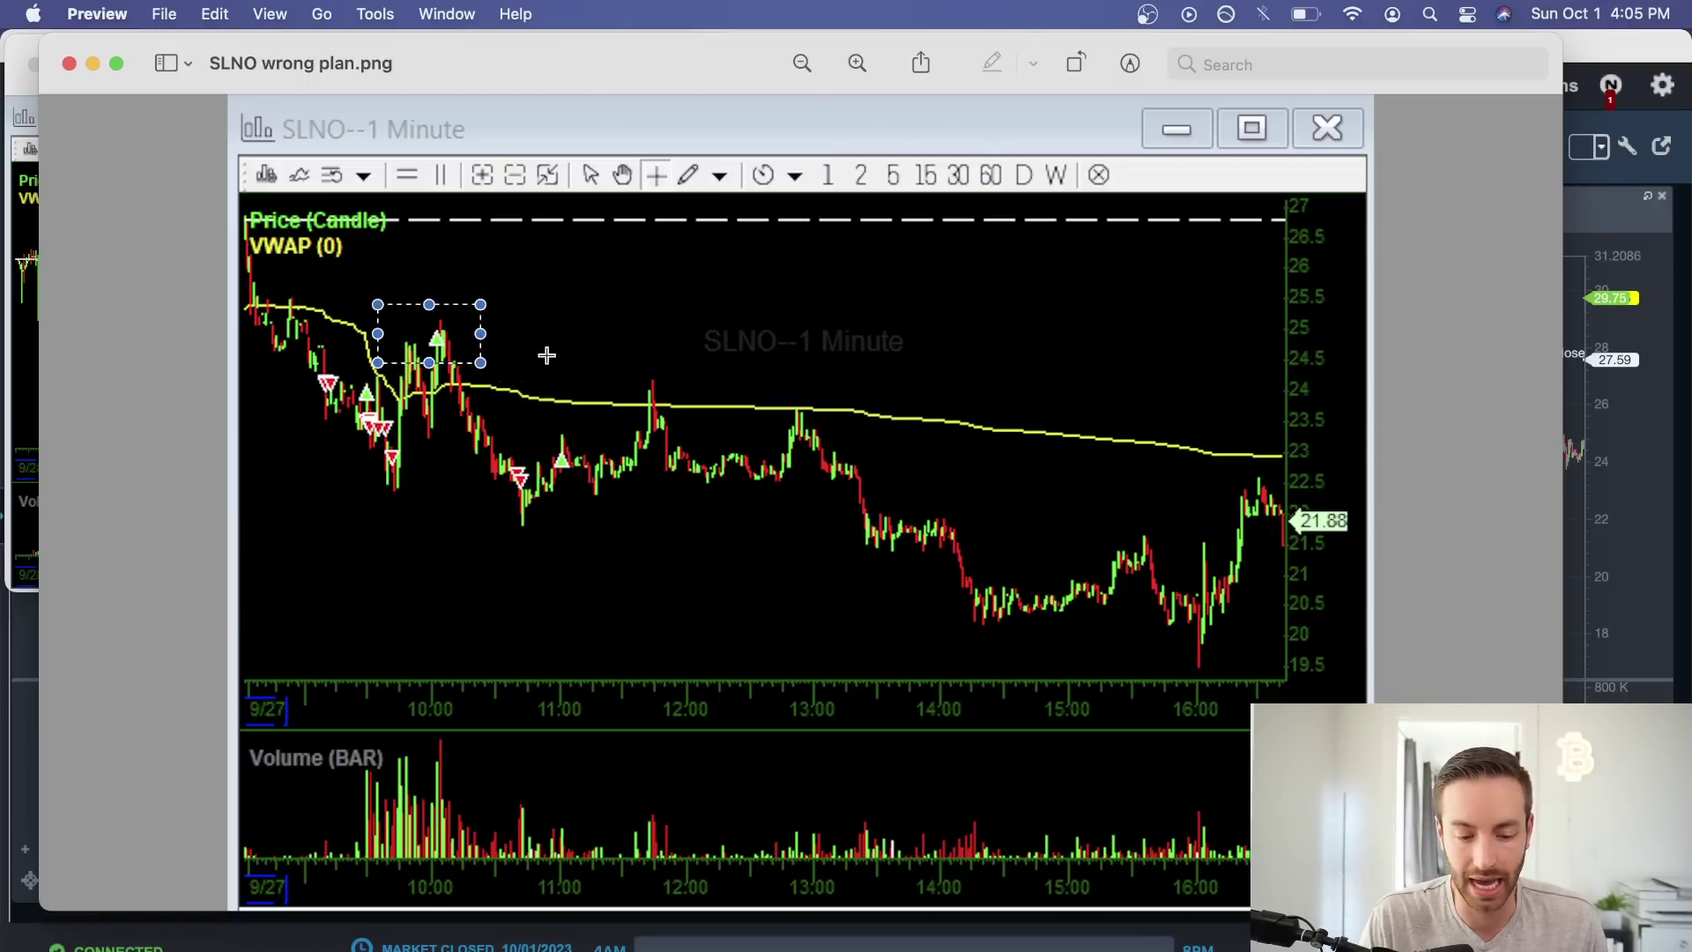
{"action": "left_click", "coordinate": [546, 355]}
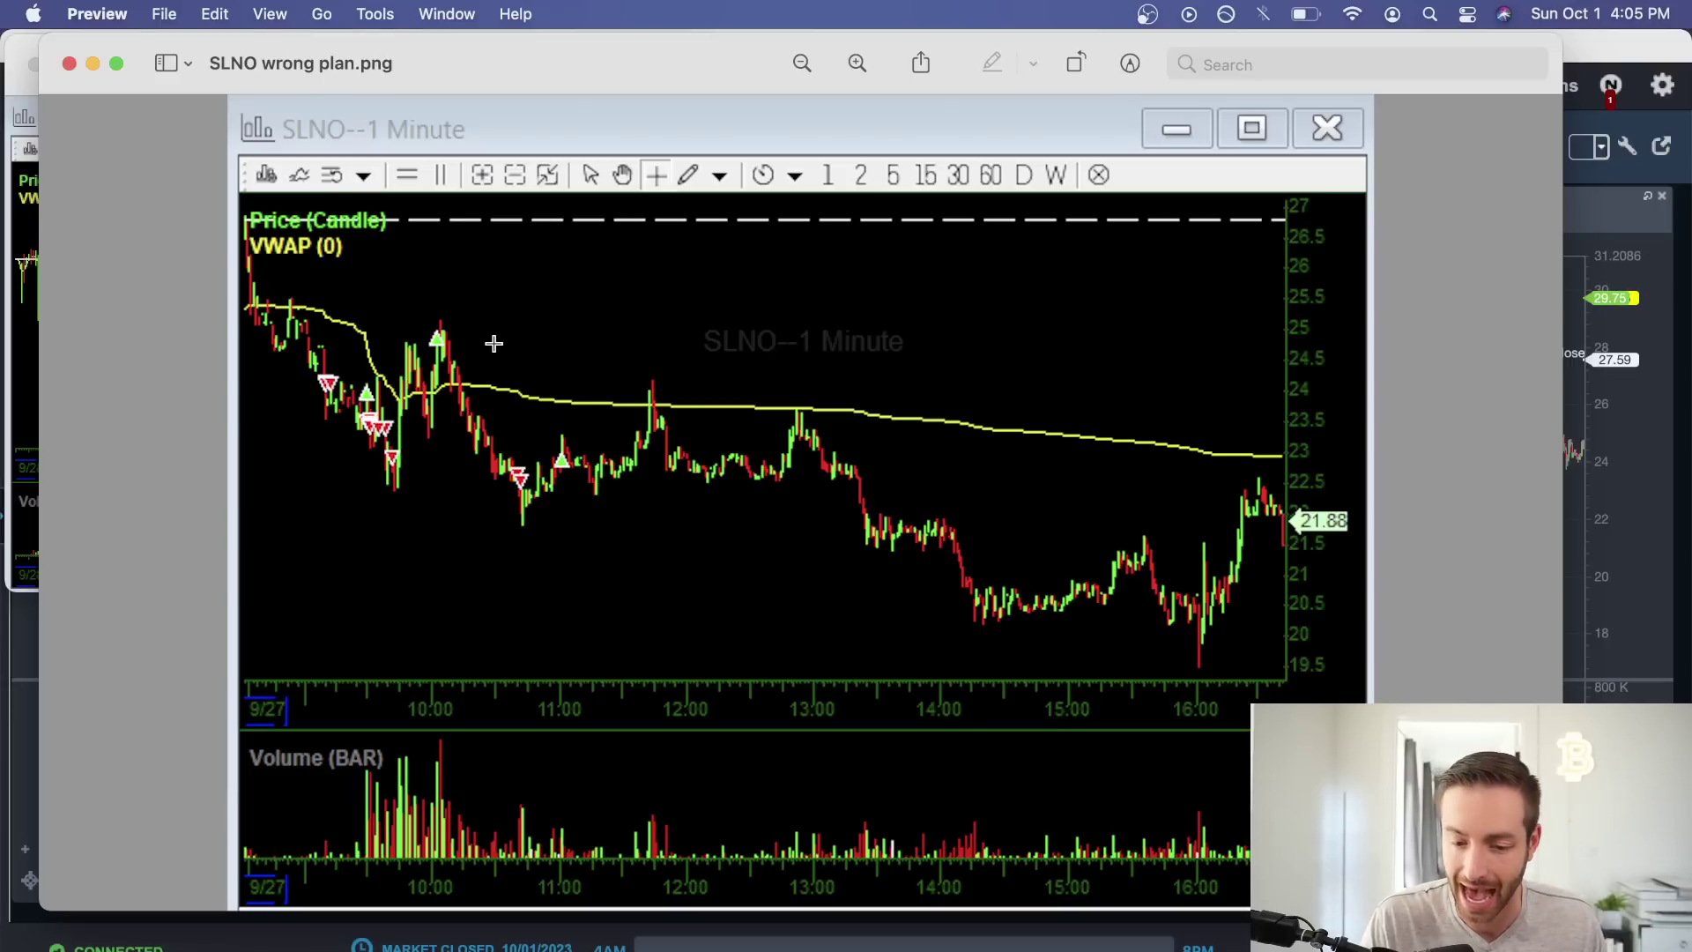
{"action": "left_click_drag", "start_coordinate": [415, 327], "coordinate": [491, 354]}
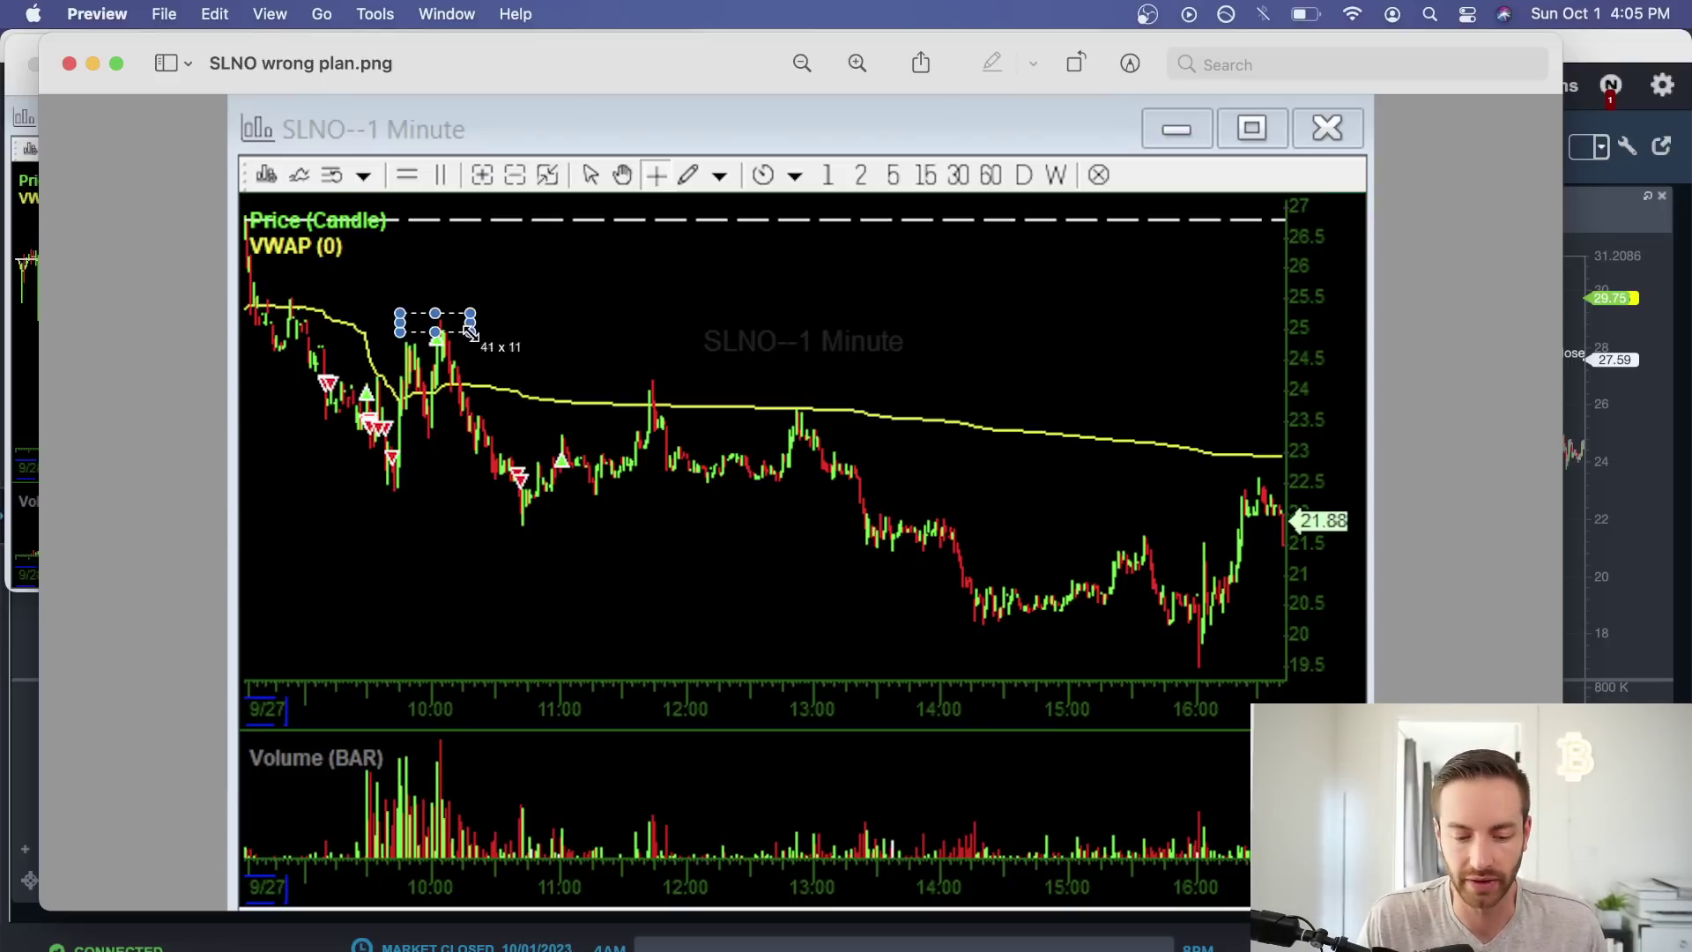
{"action": "left_click", "coordinate": [543, 438]}
Examine the second short entry and its cover between about 10:40 and 11:00 on the SLNO chart image.
{"action": "left_click_drag", "start_coordinate": [485, 450], "coordinate": [606, 492]}
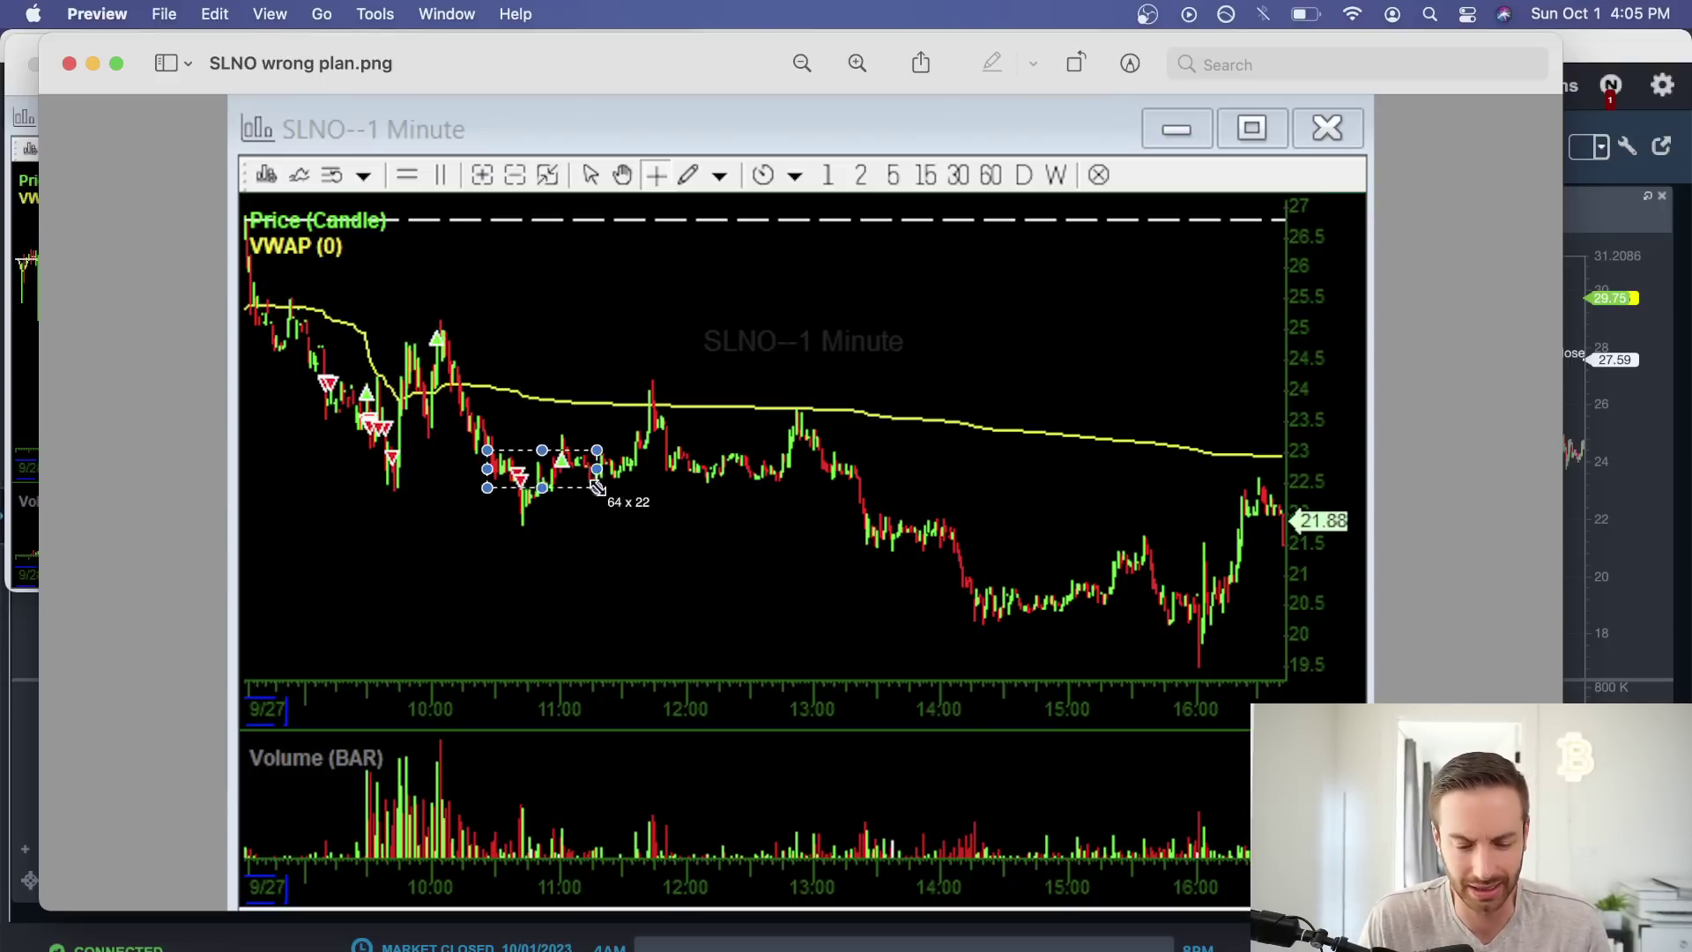
{"action": "left_click", "coordinate": [647, 532]}
{"action": "left_click_drag", "start_coordinate": [483, 453], "coordinate": [603, 504]}
{"action": "left_click", "coordinate": [578, 505]}
{"action": "left_click_drag", "start_coordinate": [527, 439], "coordinate": [612, 491]}
{"action": "left_click", "coordinate": [613, 548]}
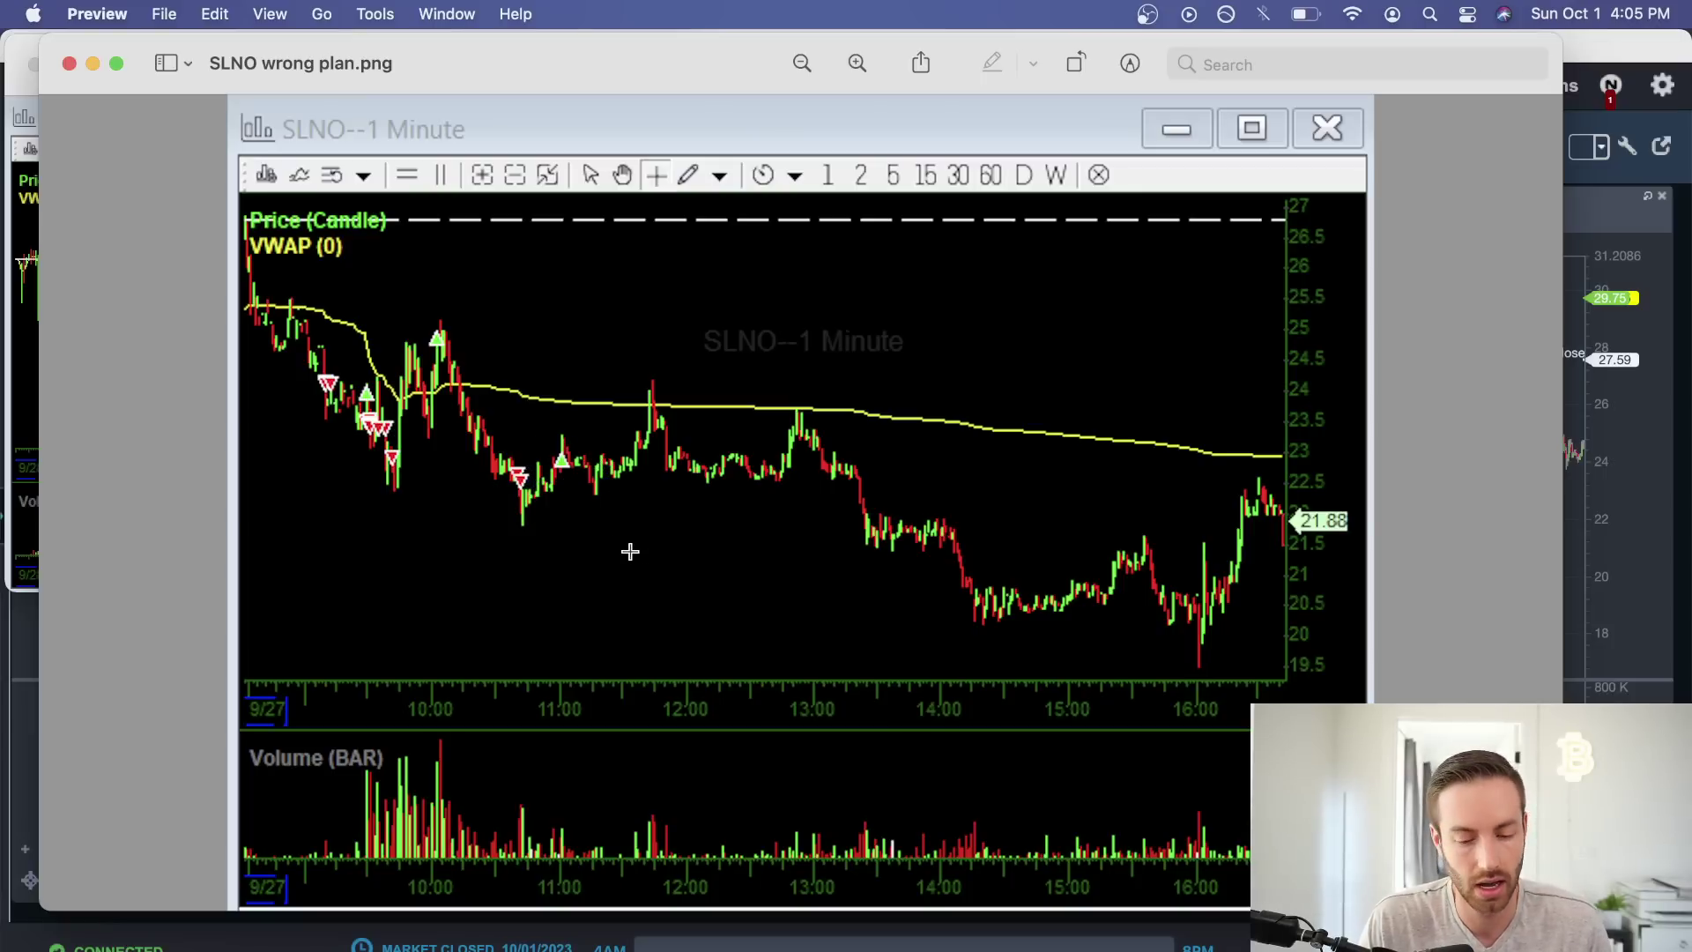
Compare SLNO's afternoon sell-off with the morning trades and the price range around 11:00.
{"action": "left_click_drag", "start_coordinate": [824, 474], "coordinate": [1117, 594]}
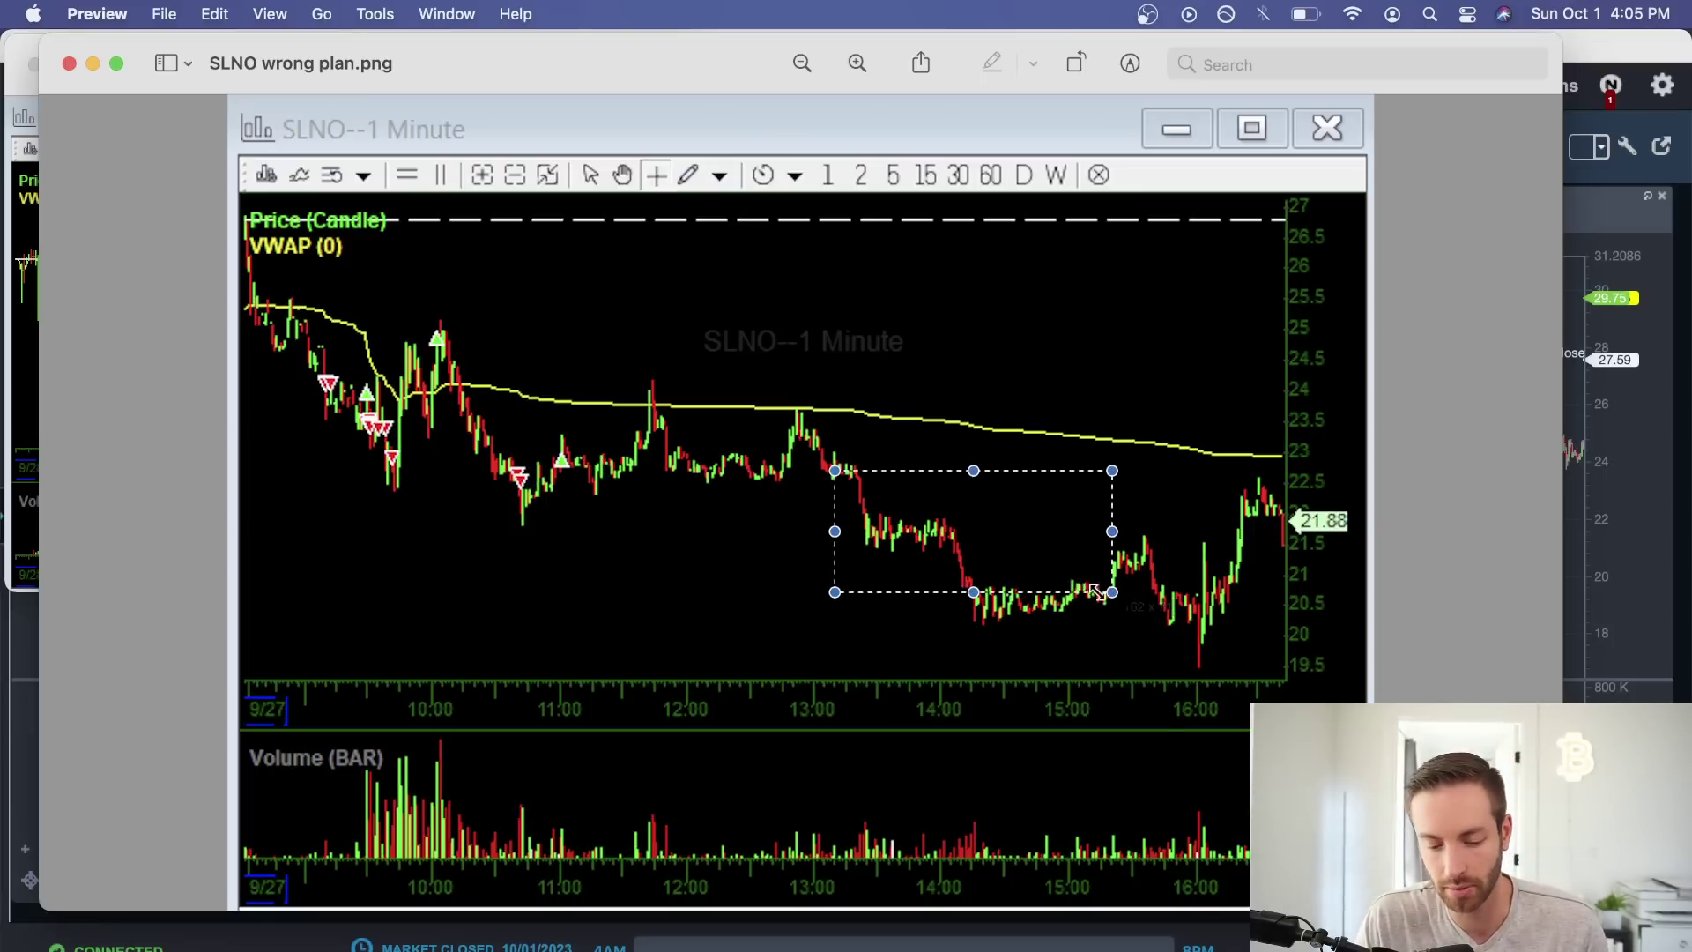
{"action": "left_click", "coordinate": [332, 516]}
{"action": "left_click_drag", "start_coordinate": [316, 314], "coordinate": [519, 460]}
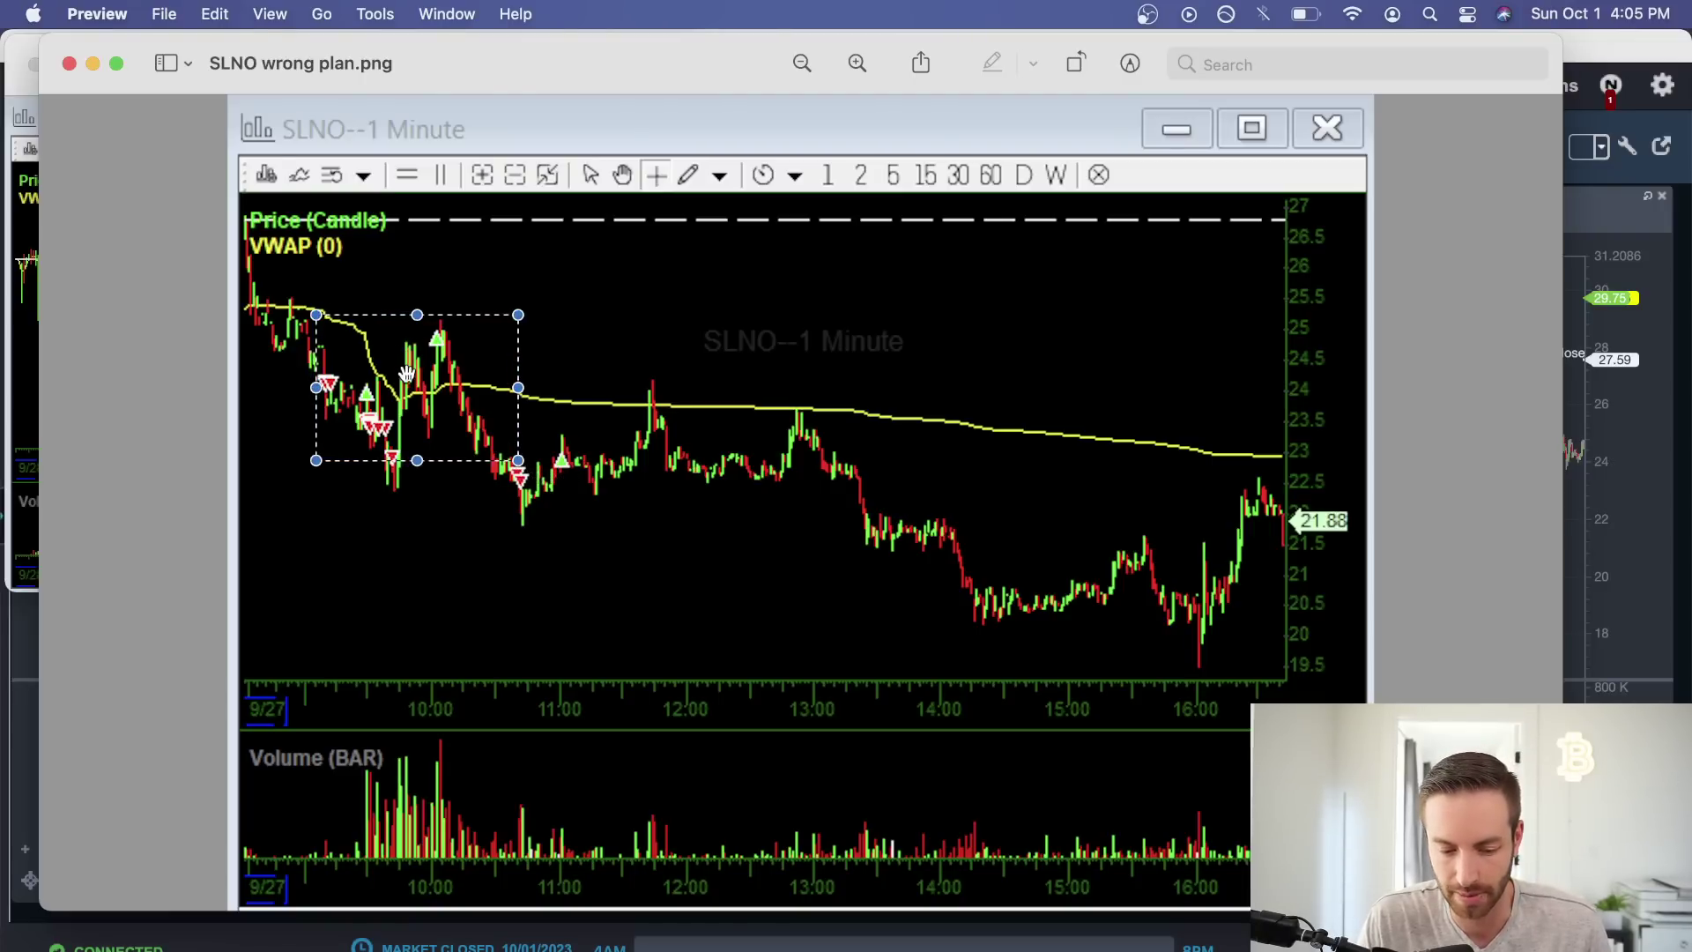
{"action": "left_click", "coordinate": [588, 440]}
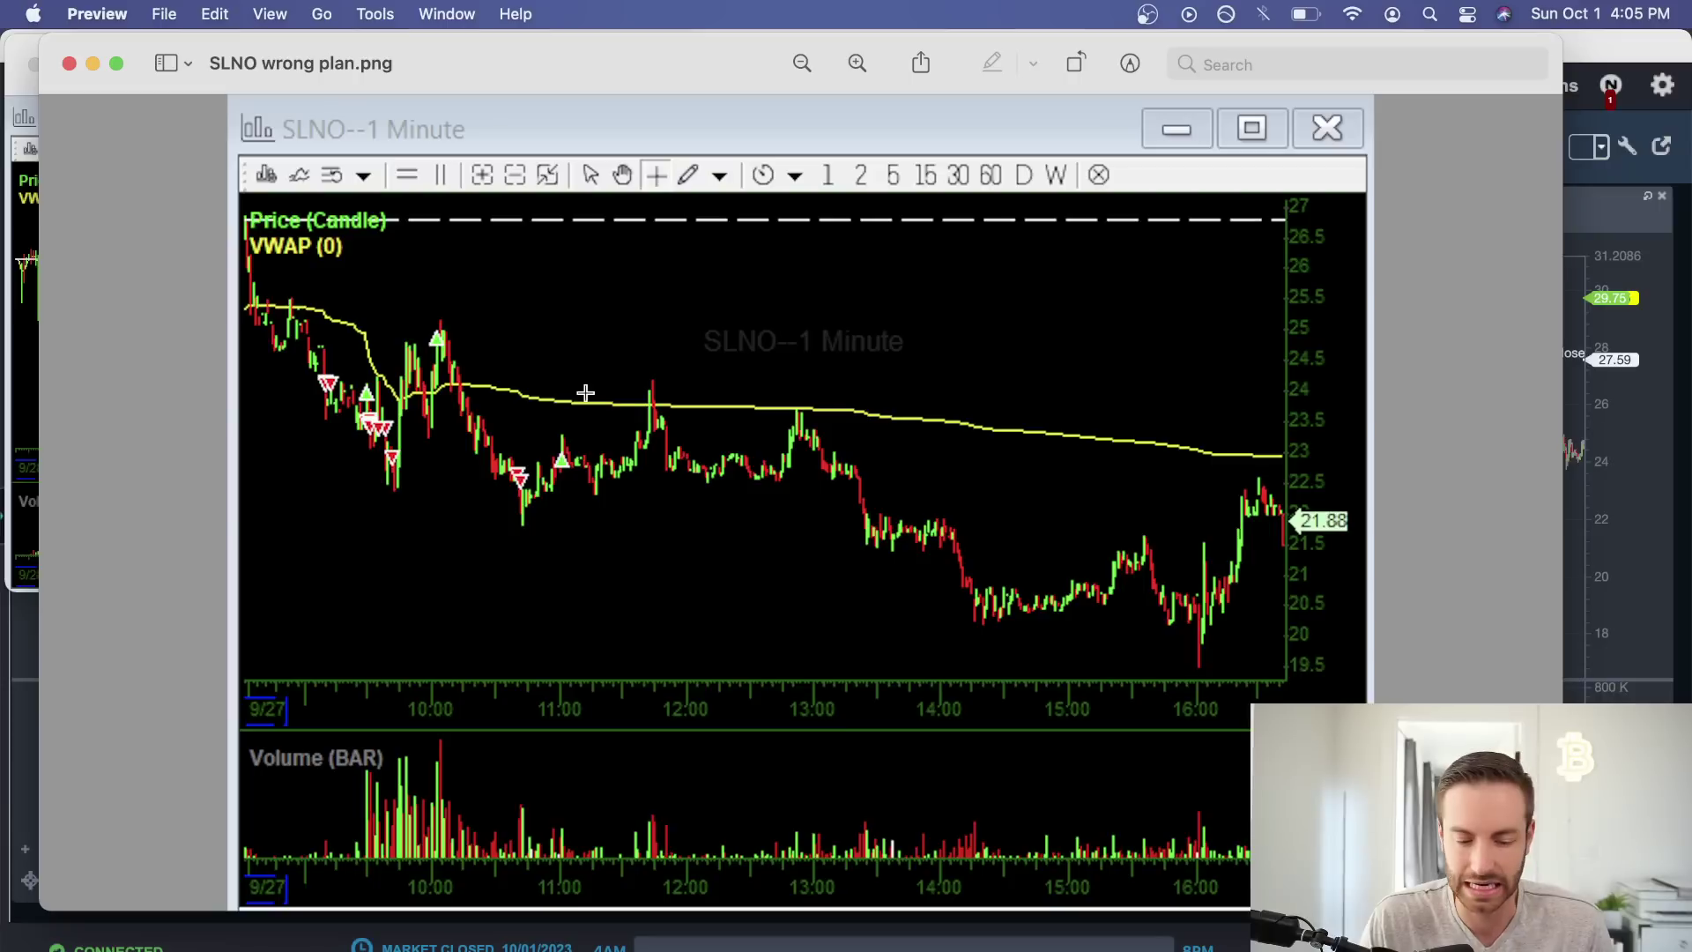
{"action": "left_click_drag", "start_coordinate": [476, 451], "coordinate": [676, 499]}
{"action": "left_click", "coordinate": [659, 521]}
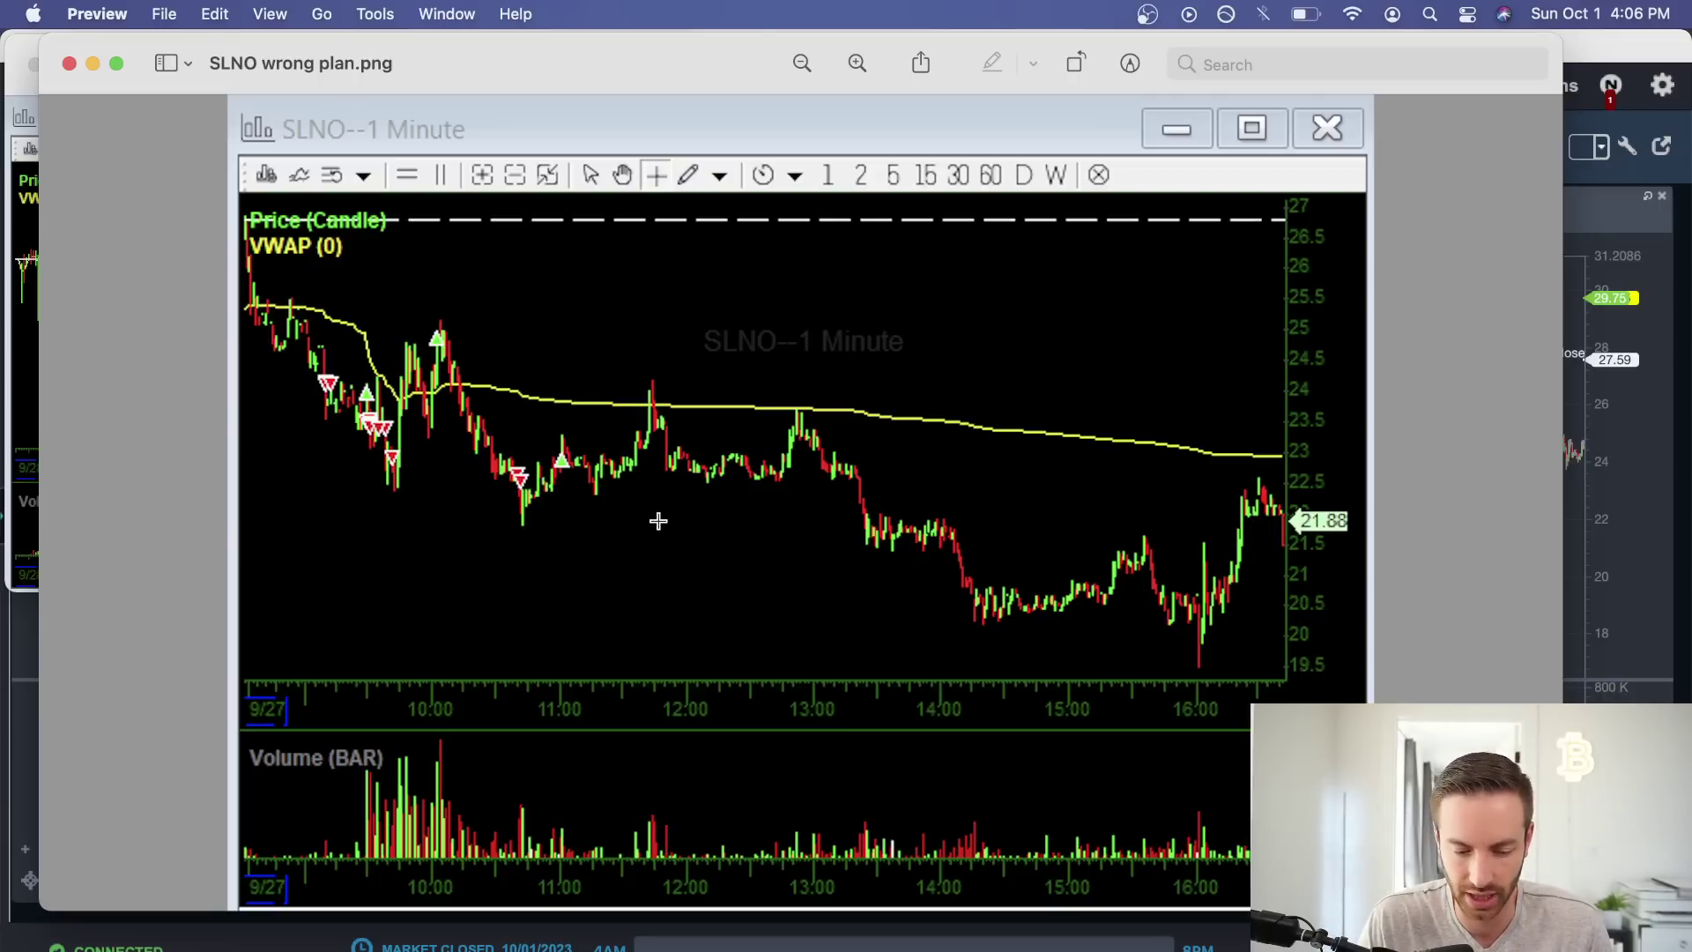
Examine SLNO's midday pushes toward VWAP and the VWAP area around the morning trades.
{"action": "left_click_drag", "start_coordinate": [618, 363], "coordinate": [898, 431]}
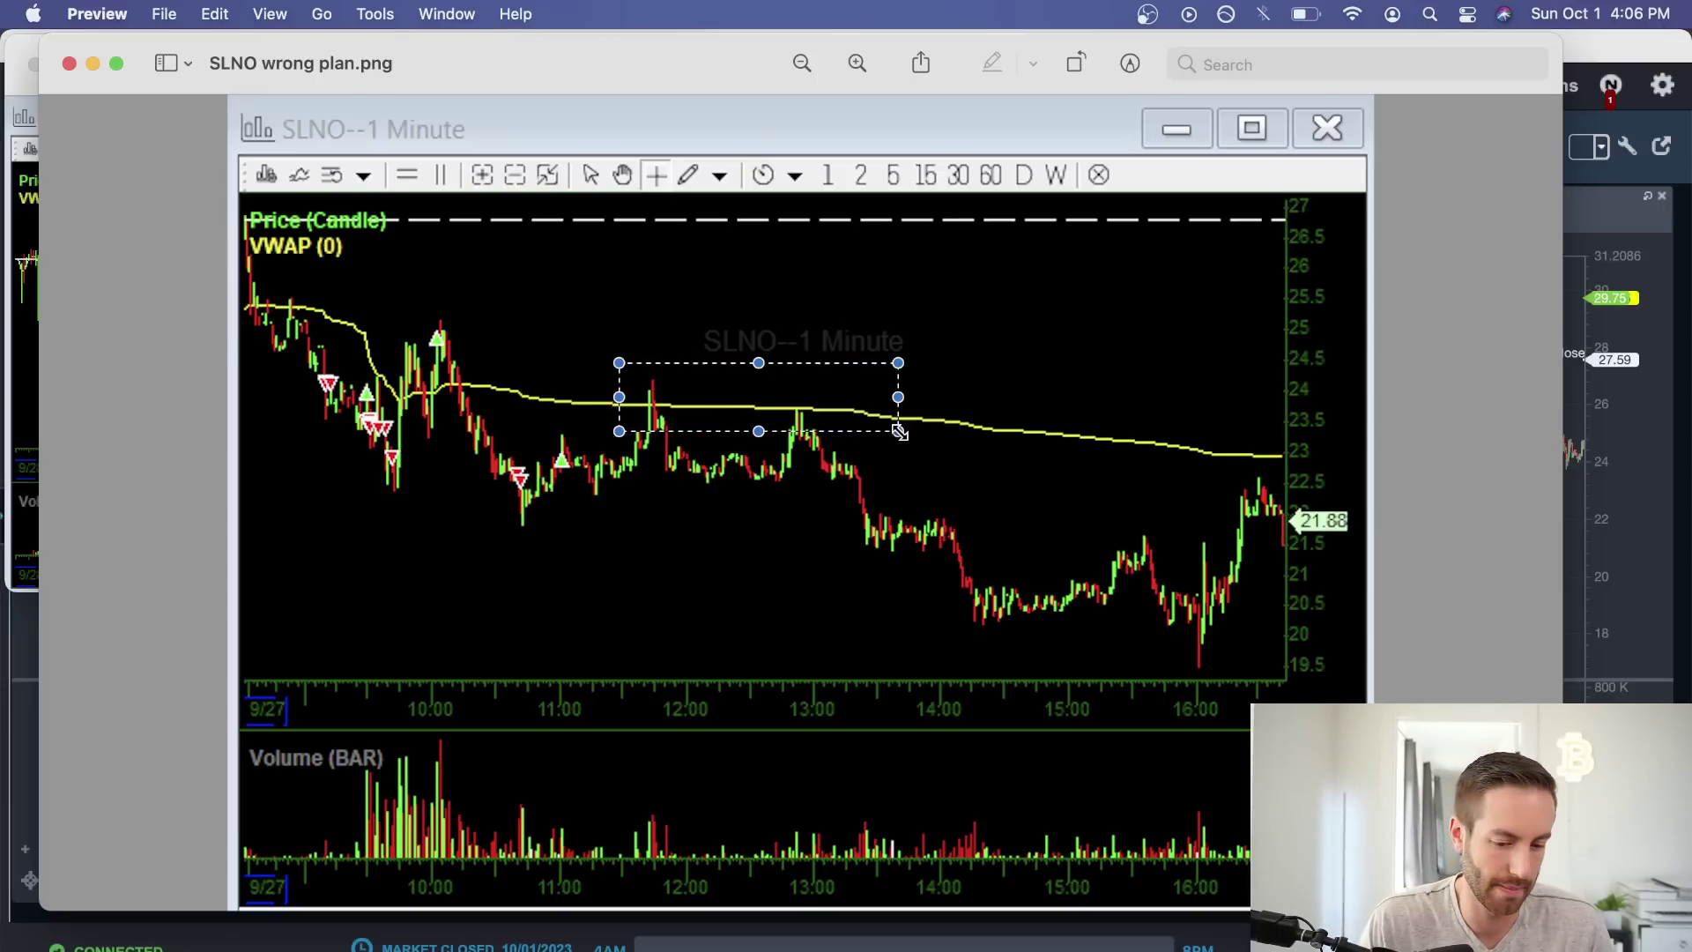
{"action": "left_click", "coordinate": [567, 409]}
{"action": "left_click_drag", "start_coordinate": [337, 378], "coordinate": [507, 407]}
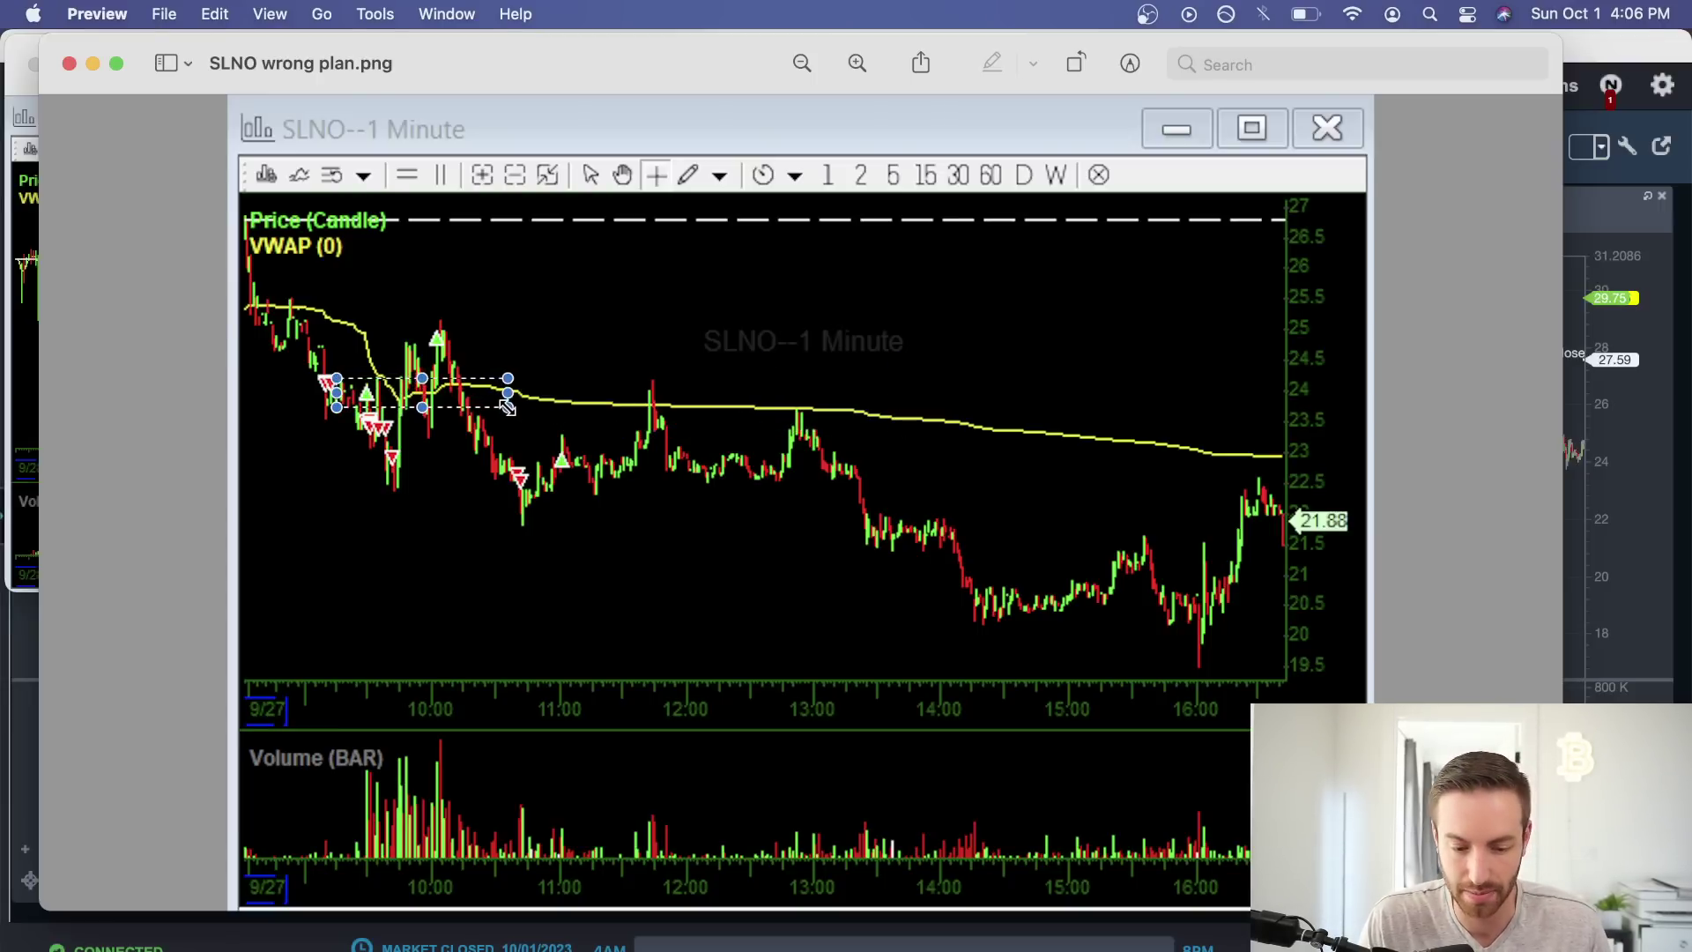
{"action": "left_click", "coordinate": [602, 371]}
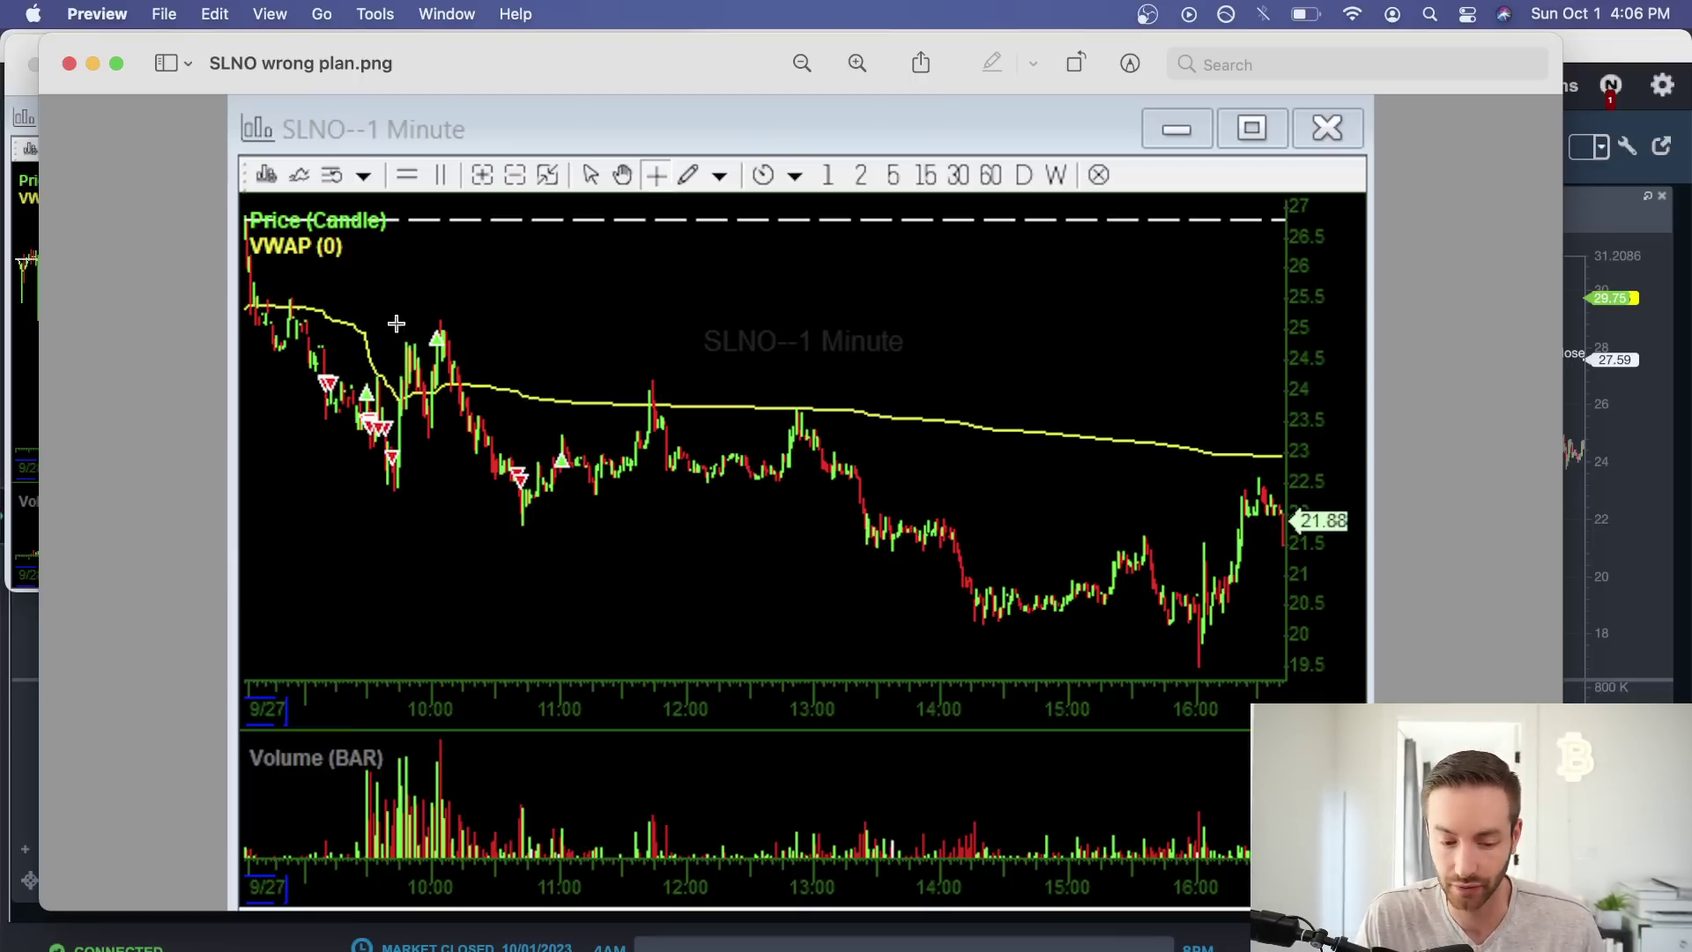
Compare SLNO's decline after the morning trades with its afternoon price range, and close the SLNO chart image.
{"action": "left_click_drag", "start_coordinate": [394, 329], "coordinate": [590, 499]}
{"action": "left_click", "coordinate": [654, 529]}
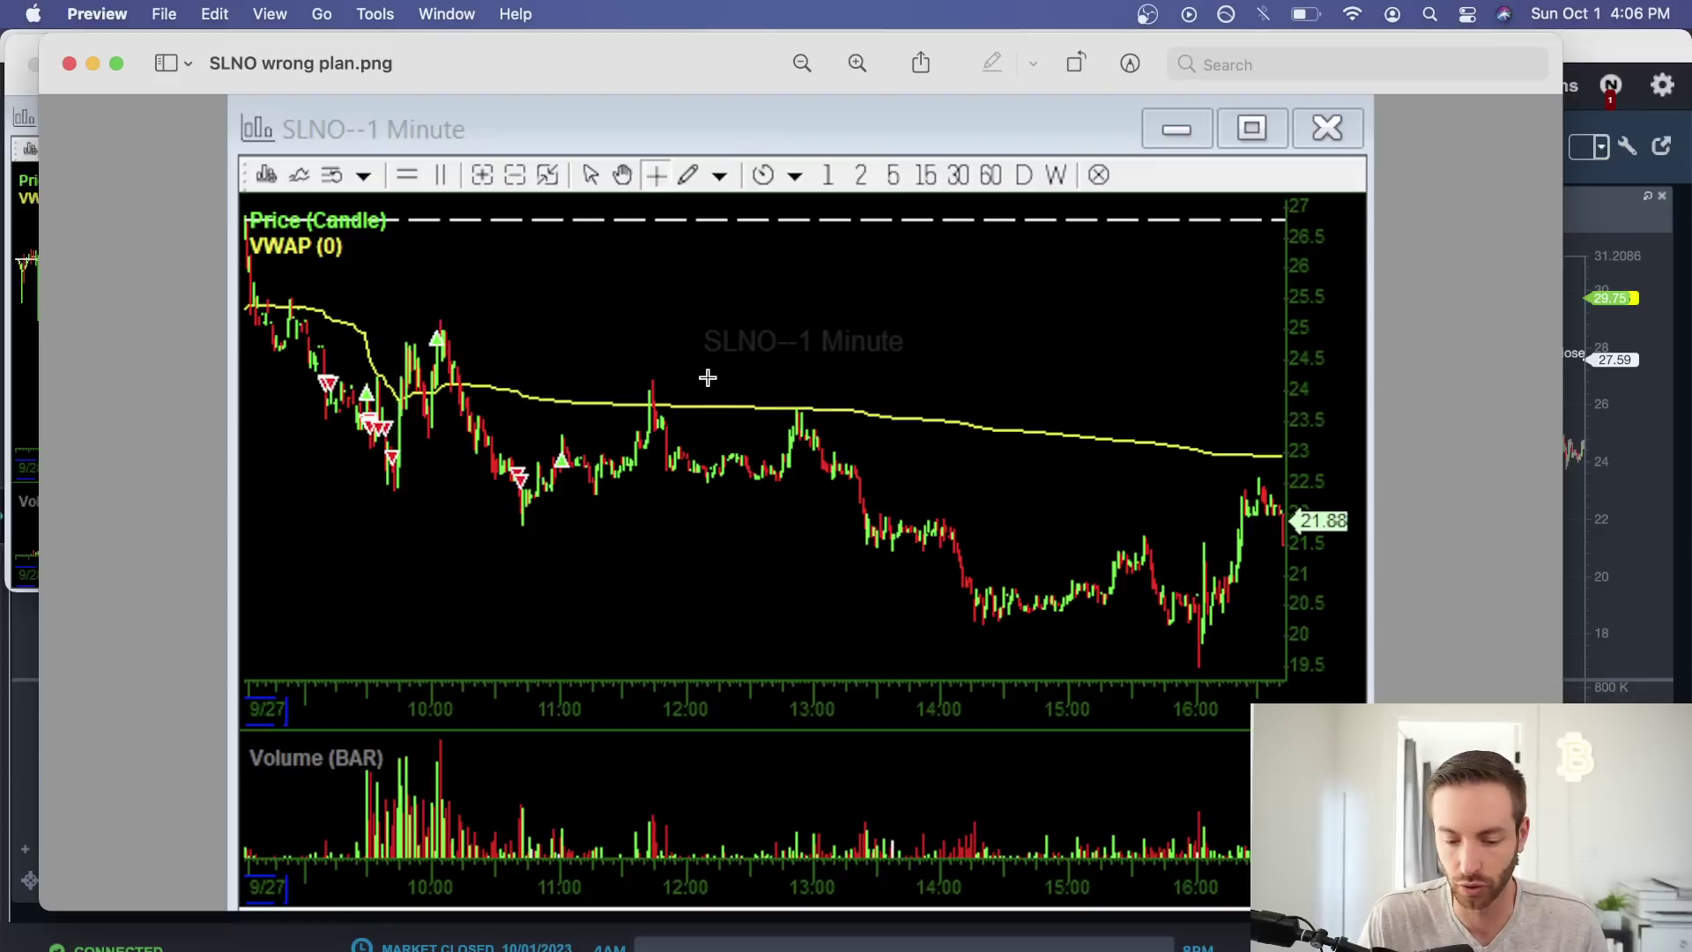
{"action": "left_click_drag", "start_coordinate": [710, 378], "coordinate": [1289, 659]}
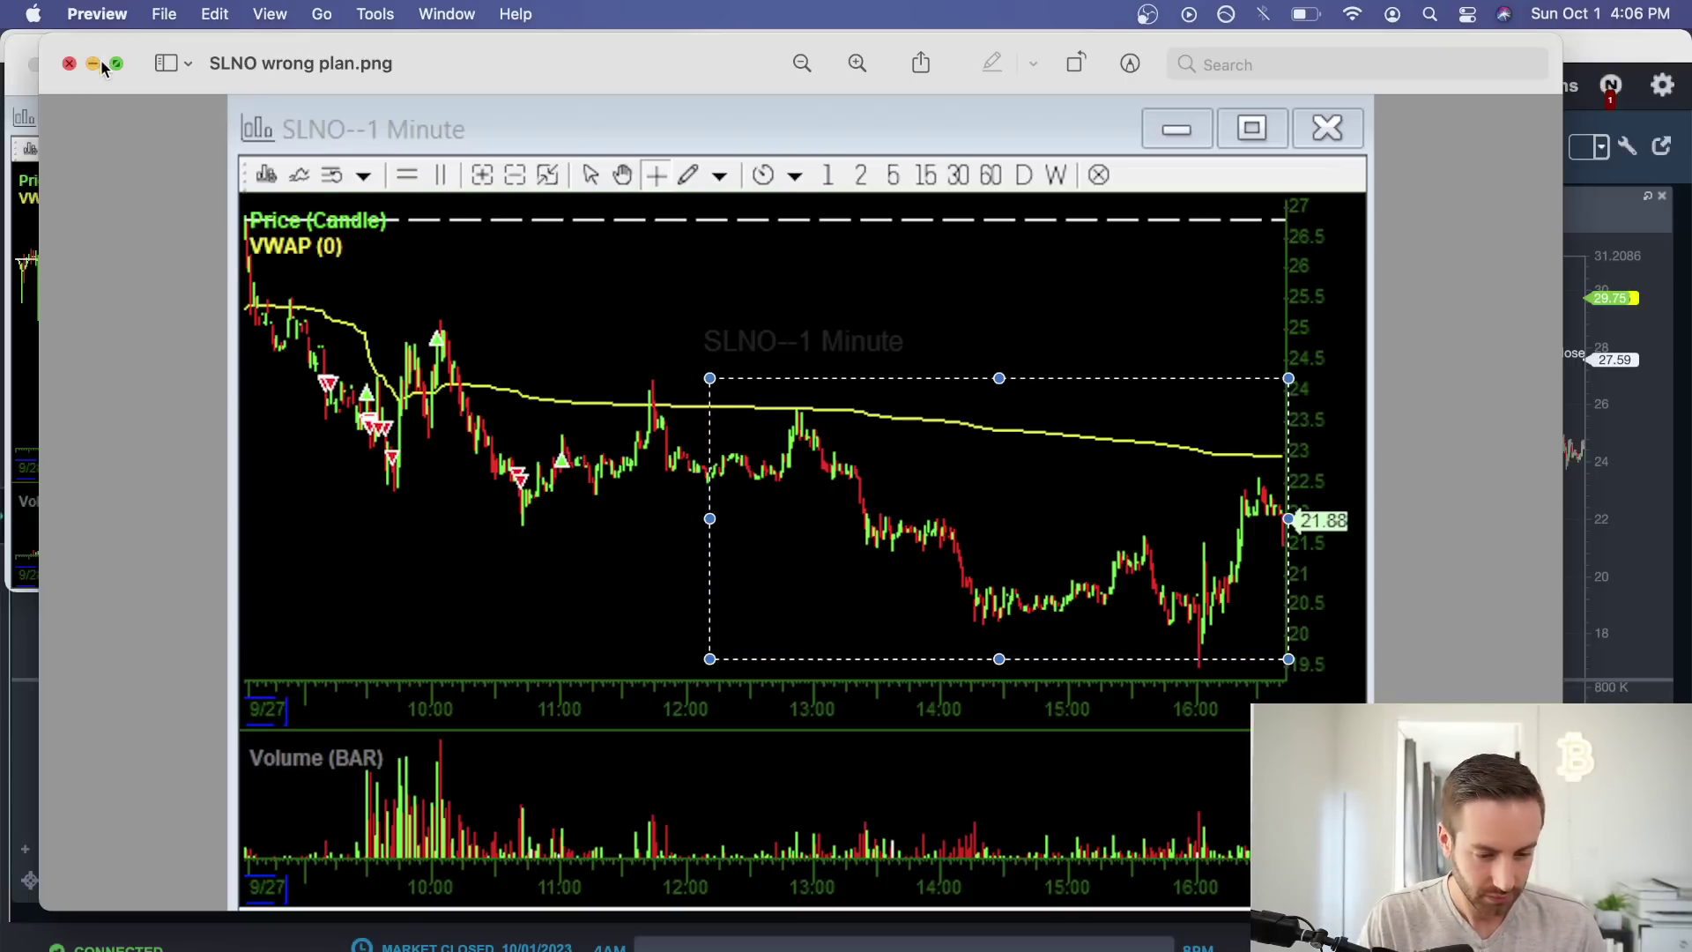
{"action": "key", "text": "super+w"}
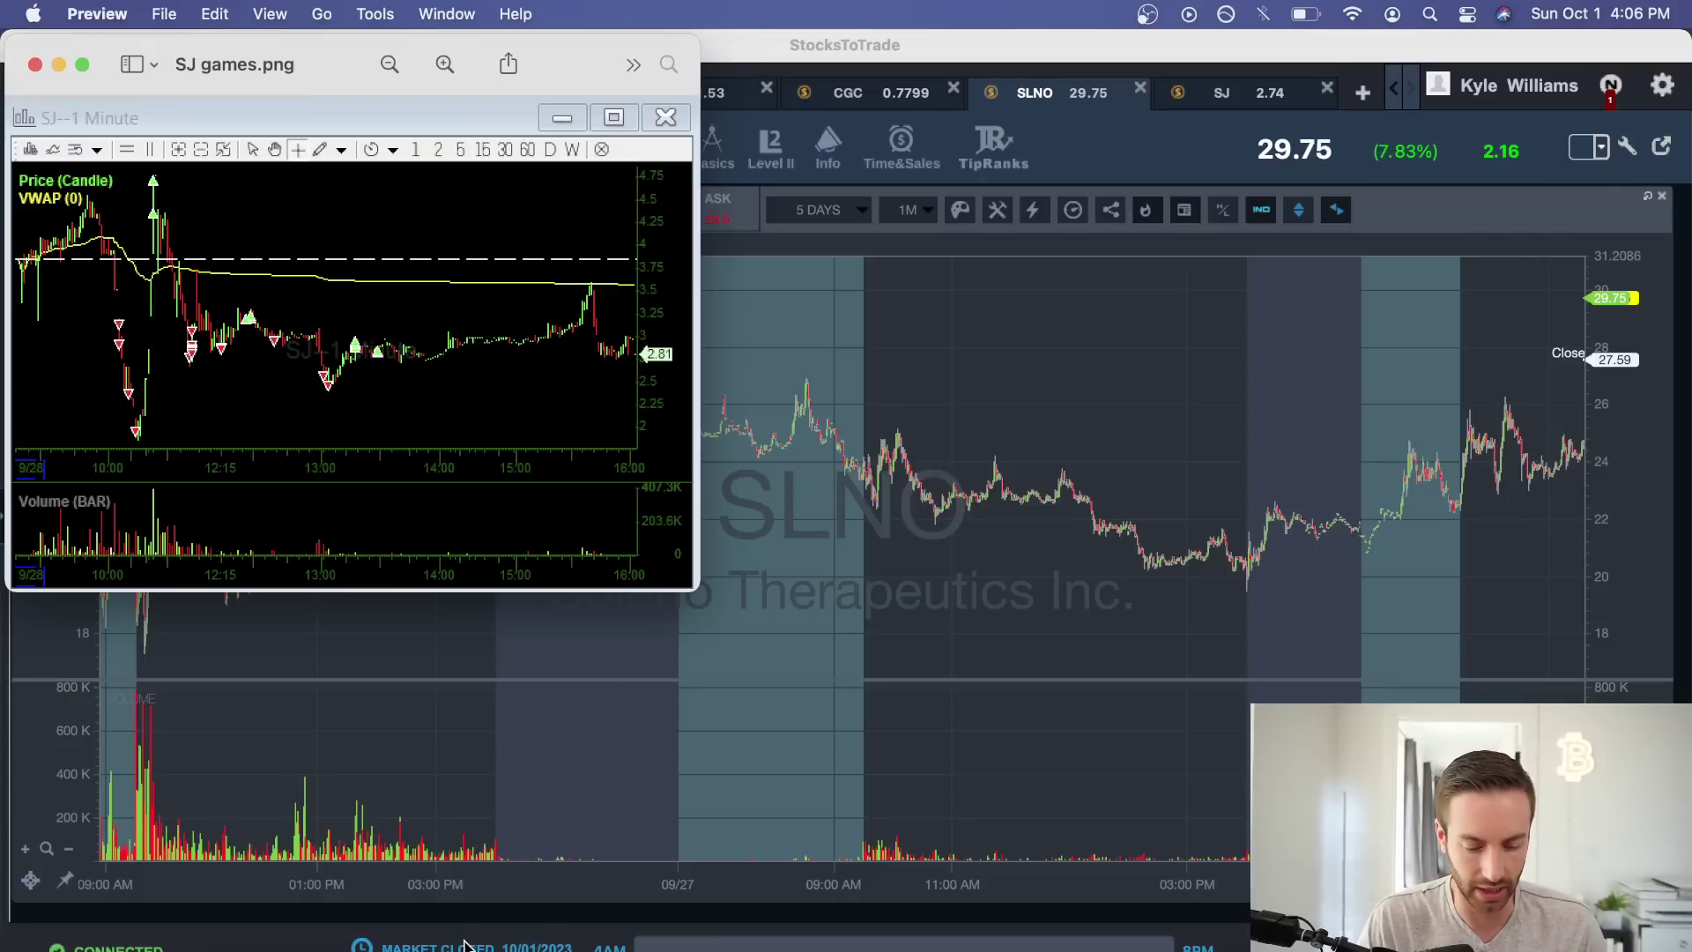
Check the September 28 result in the Excel Monthly P&L sheet, and bring up the SJ daily chart in StocksToTrade.
{"action": "left_click", "coordinate": [480, 937]}
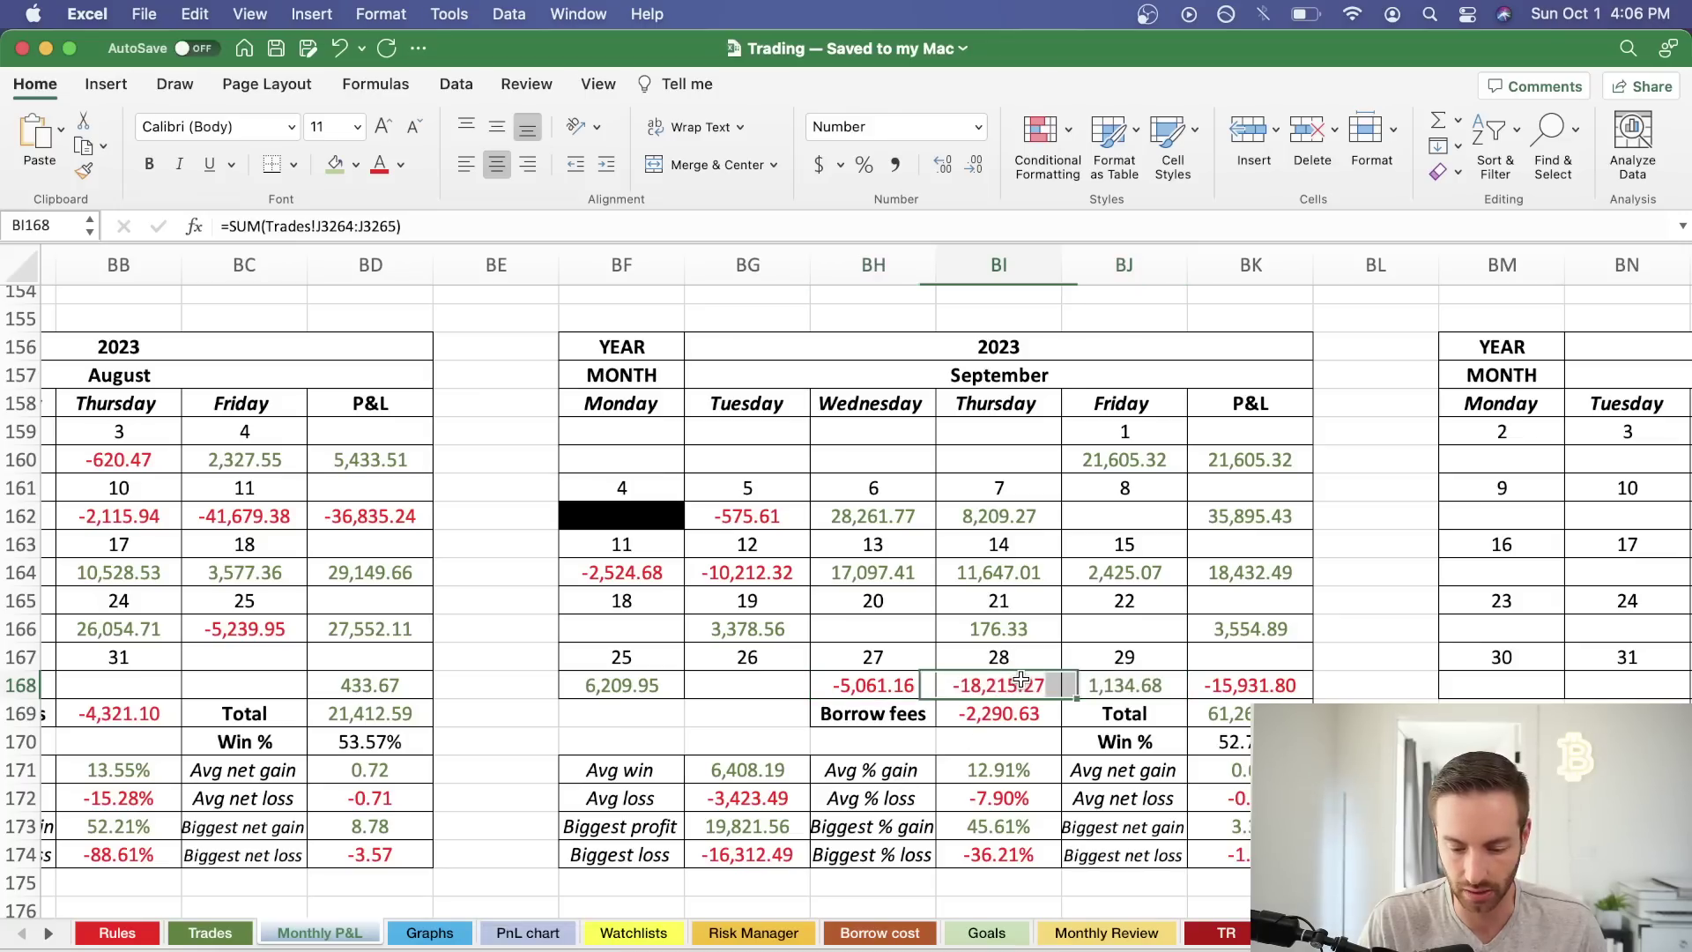
{"action": "left_click", "coordinate": [350, 945]}
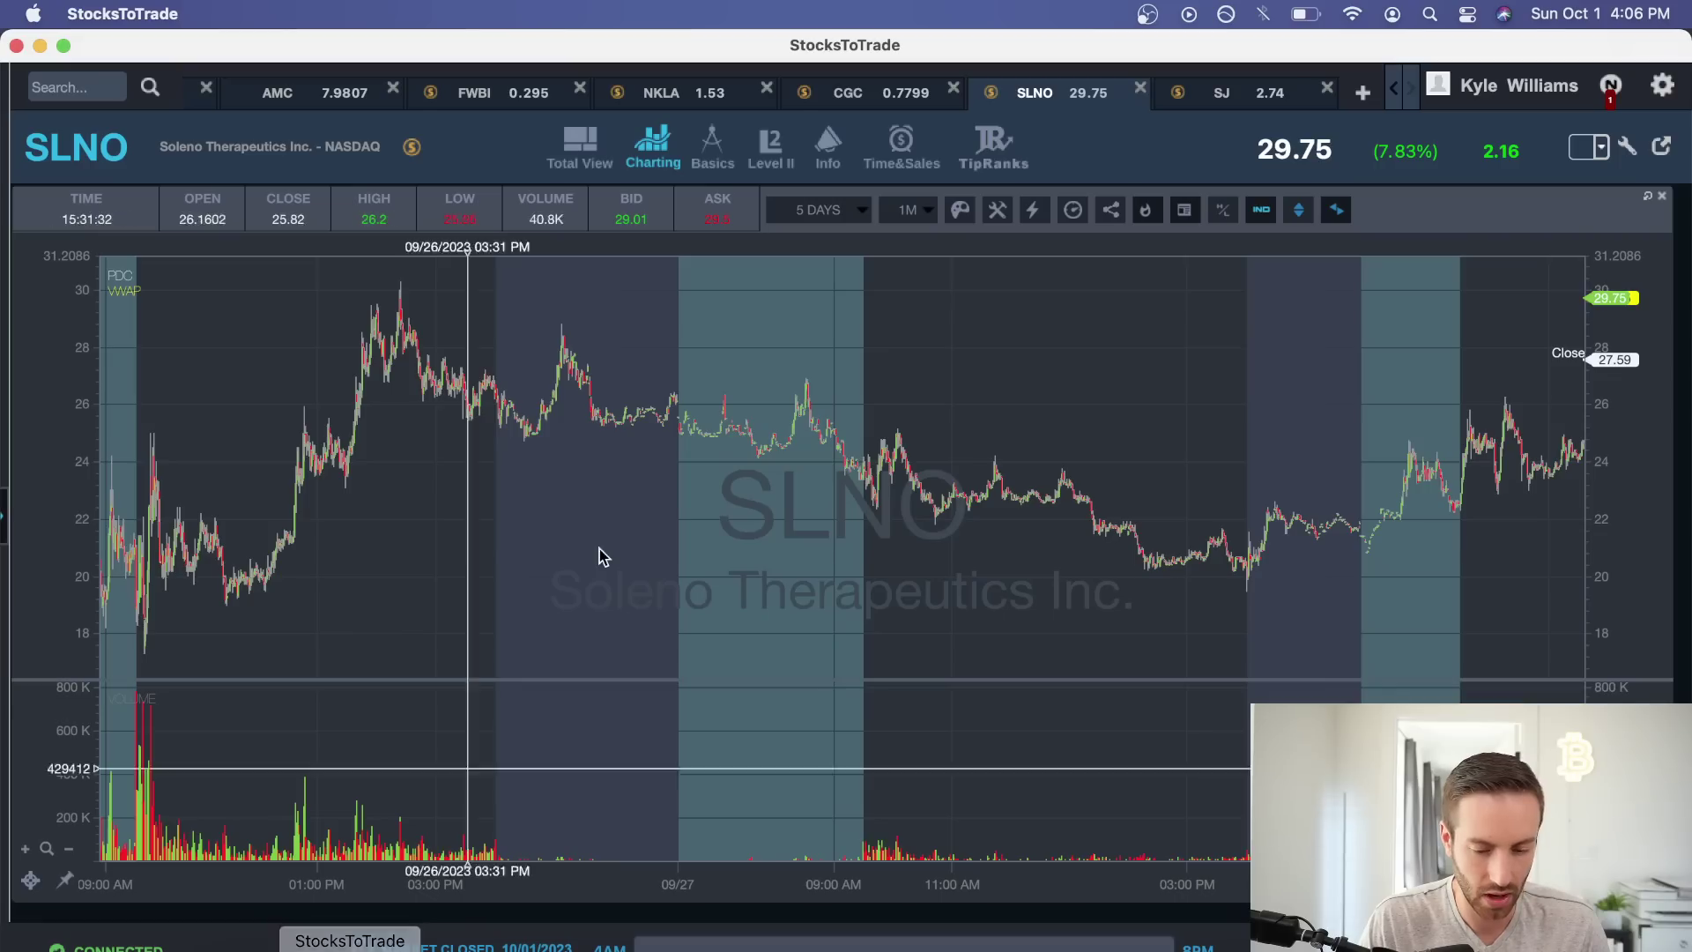
{"action": "left_click", "coordinate": [1219, 92]}
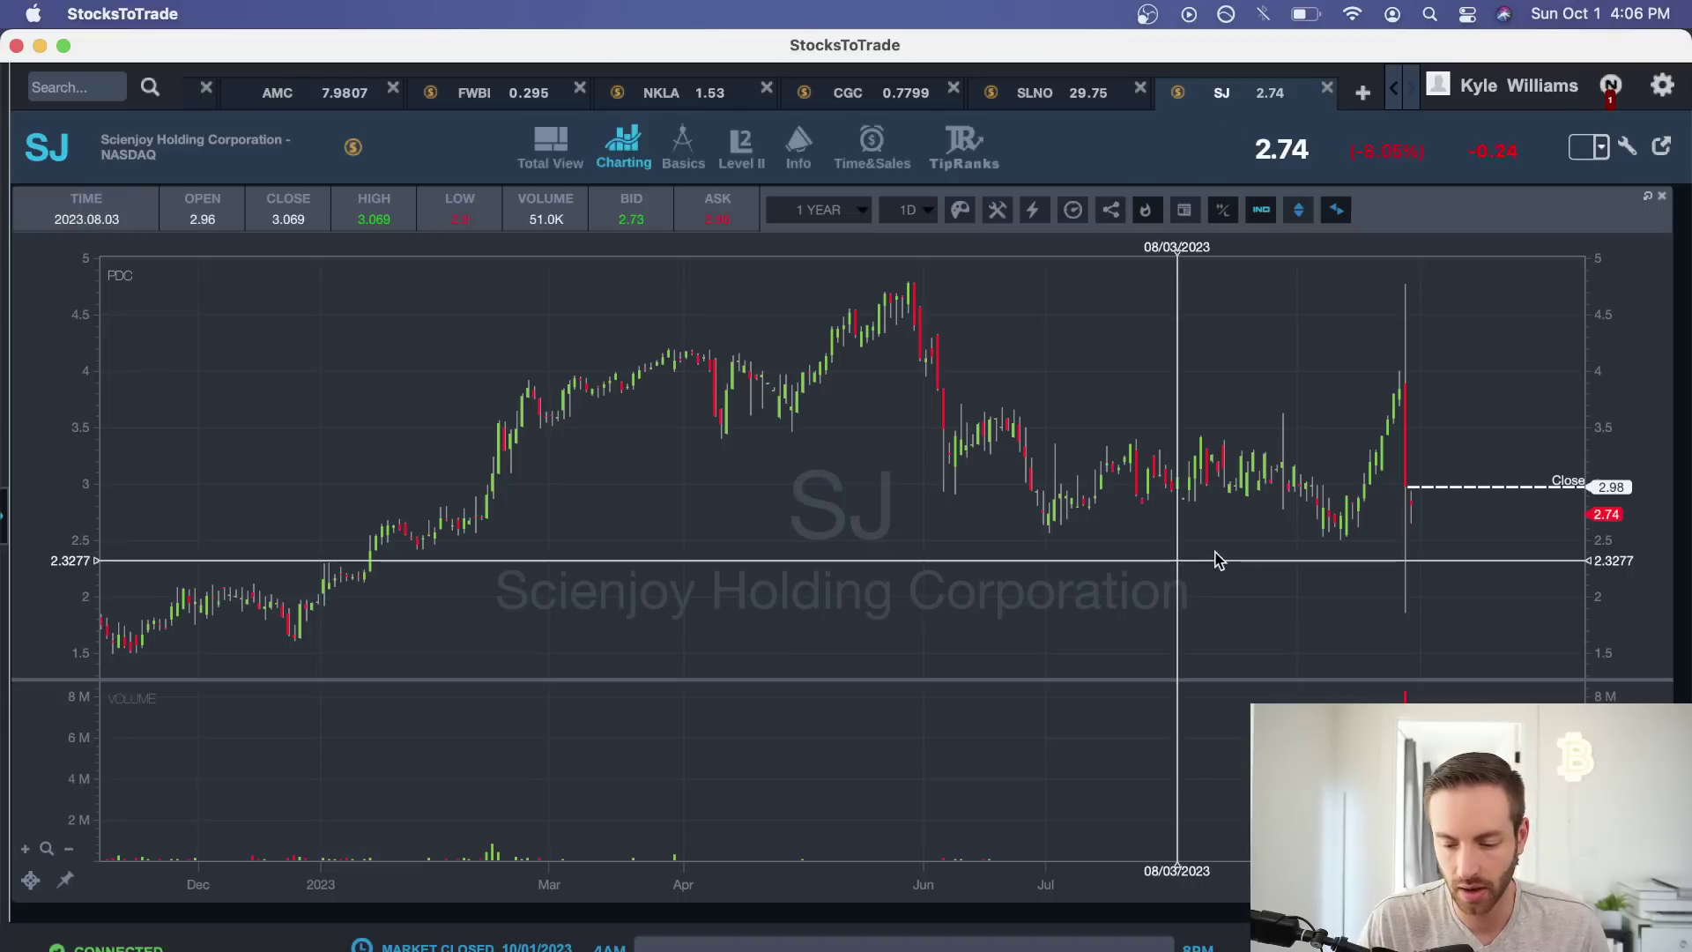
{"action": "scroll", "coordinate": [1216, 561], "scroll_direction": "right", "scroll_amount": 3}
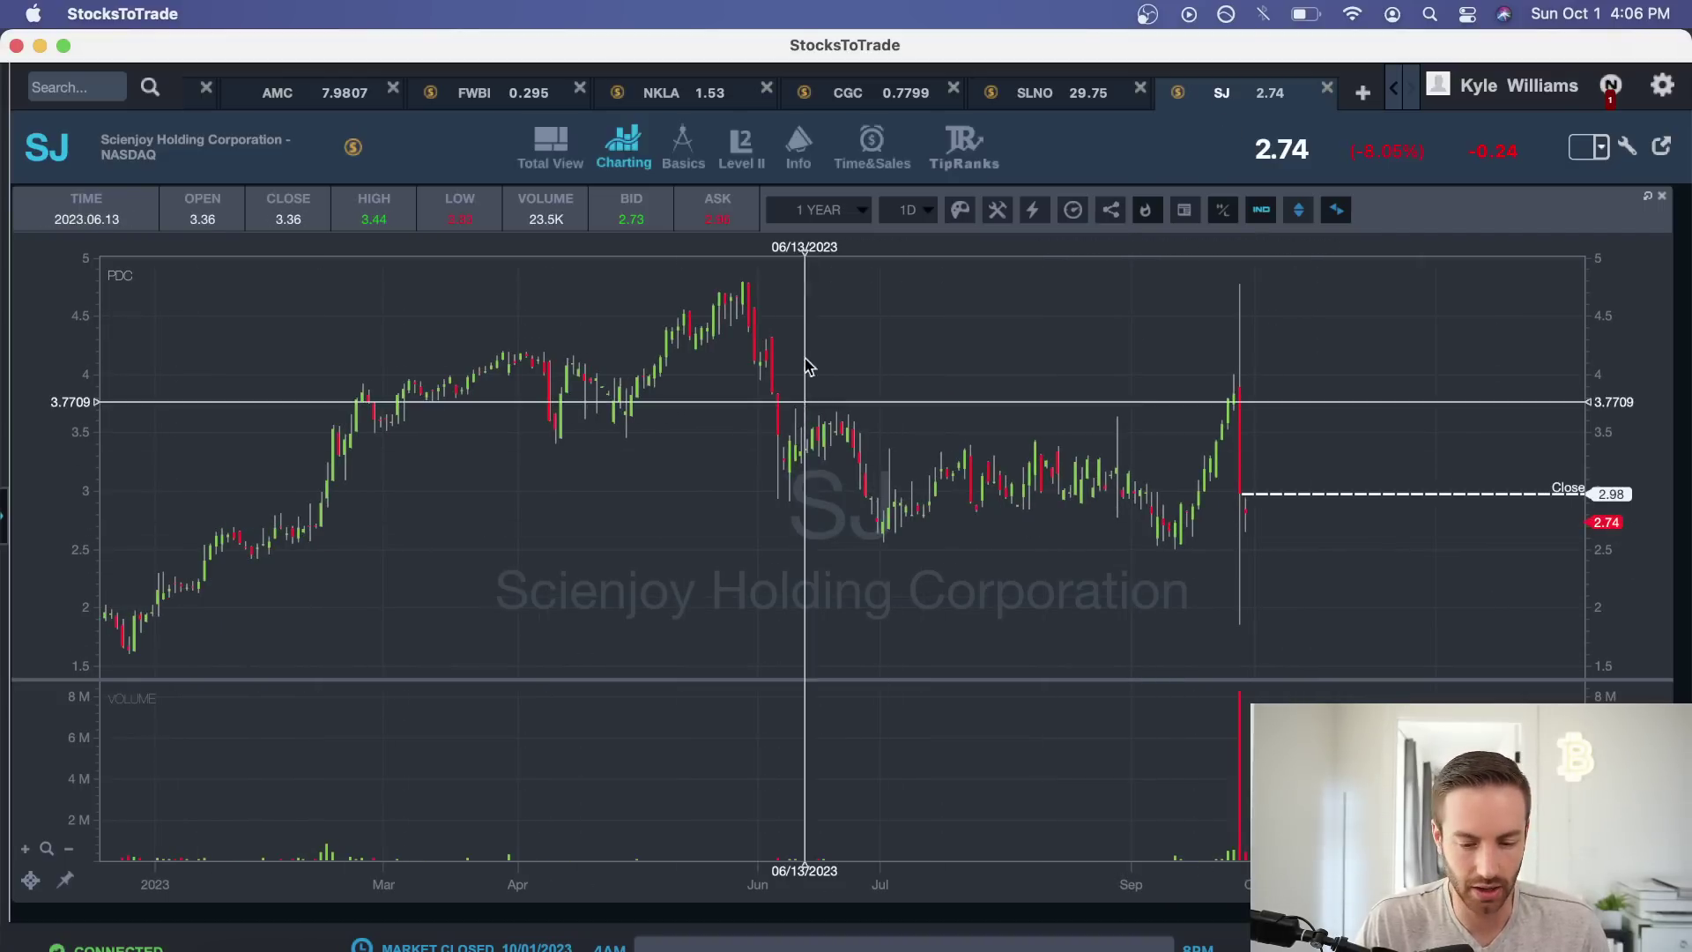
Set the SJ chart range to 3 years and examine the daily price history from 2022 through September 2023.
{"action": "left_click", "coordinate": [833, 216]}
{"action": "left_click", "coordinate": [809, 675]}
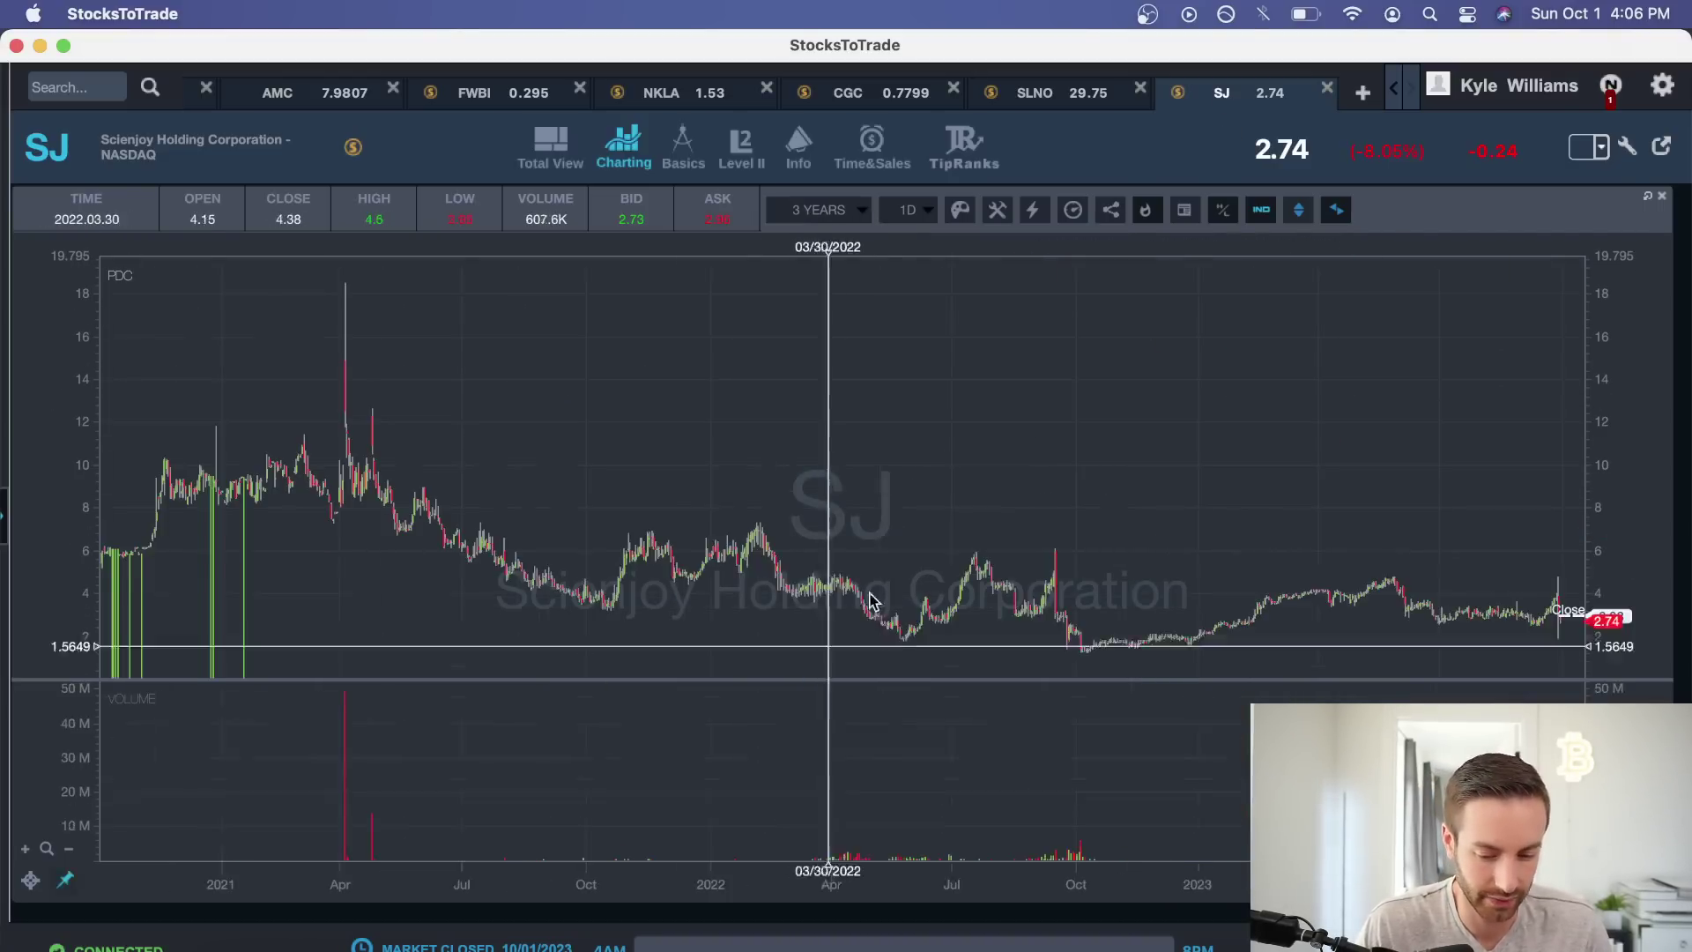
{"action": "scroll", "coordinate": [740, 536], "scroll_direction": "up", "scroll_amount": 5}
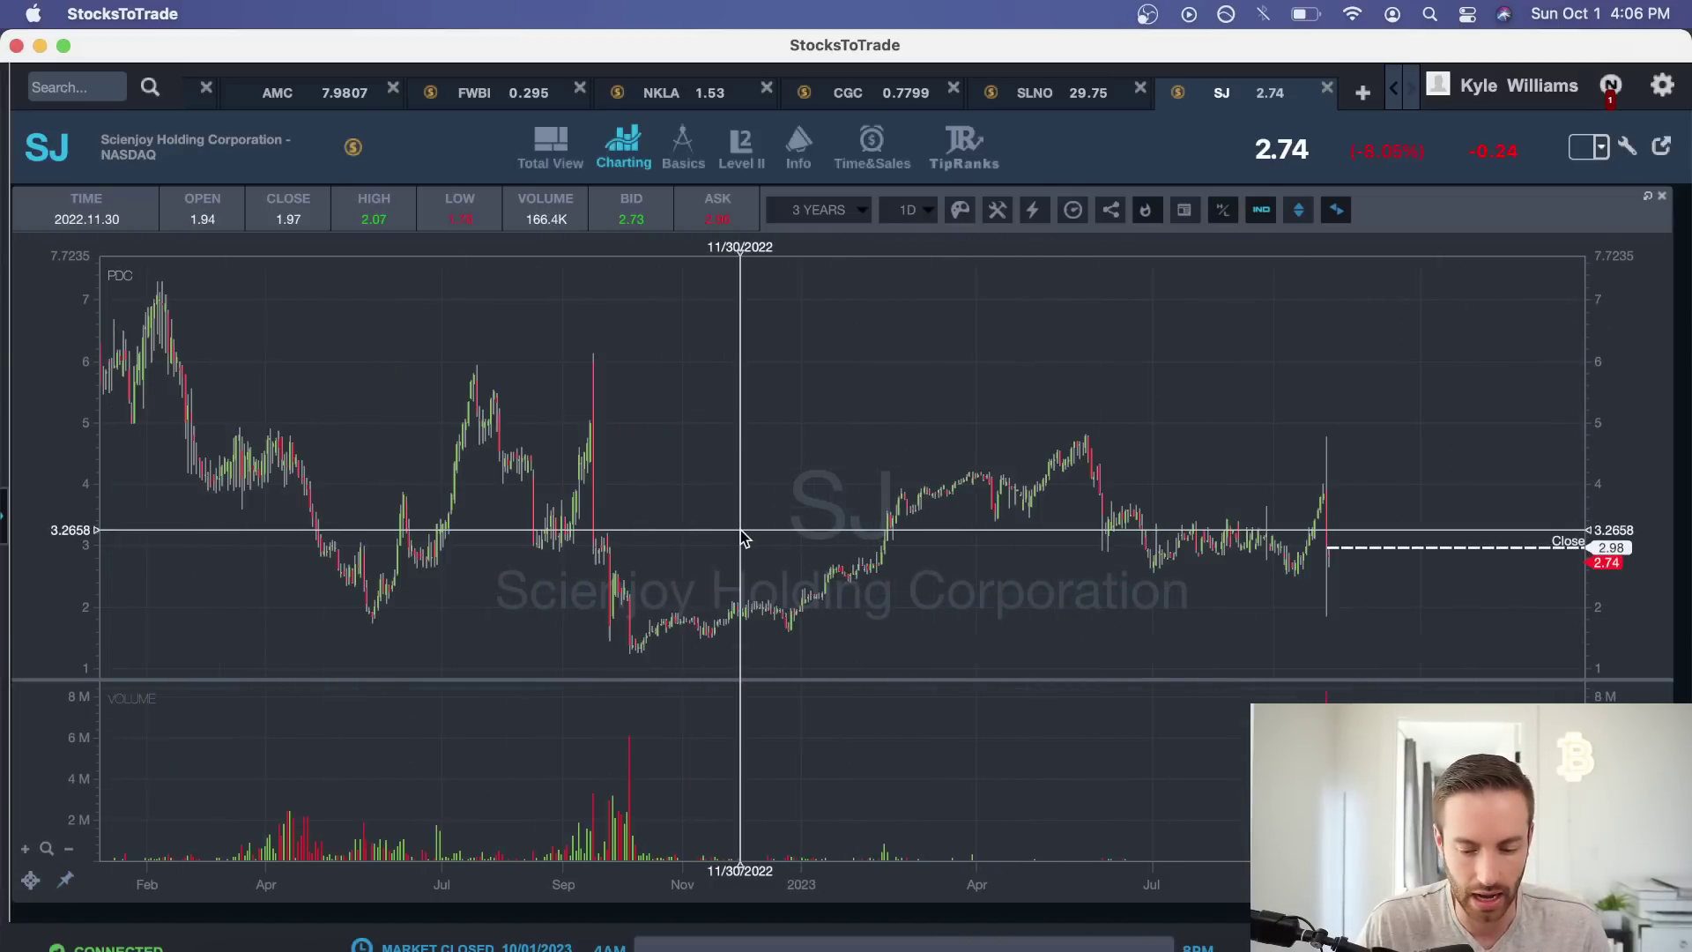
{"action": "scroll", "coordinate": [793, 539], "scroll_direction": "up", "scroll_amount": 5}
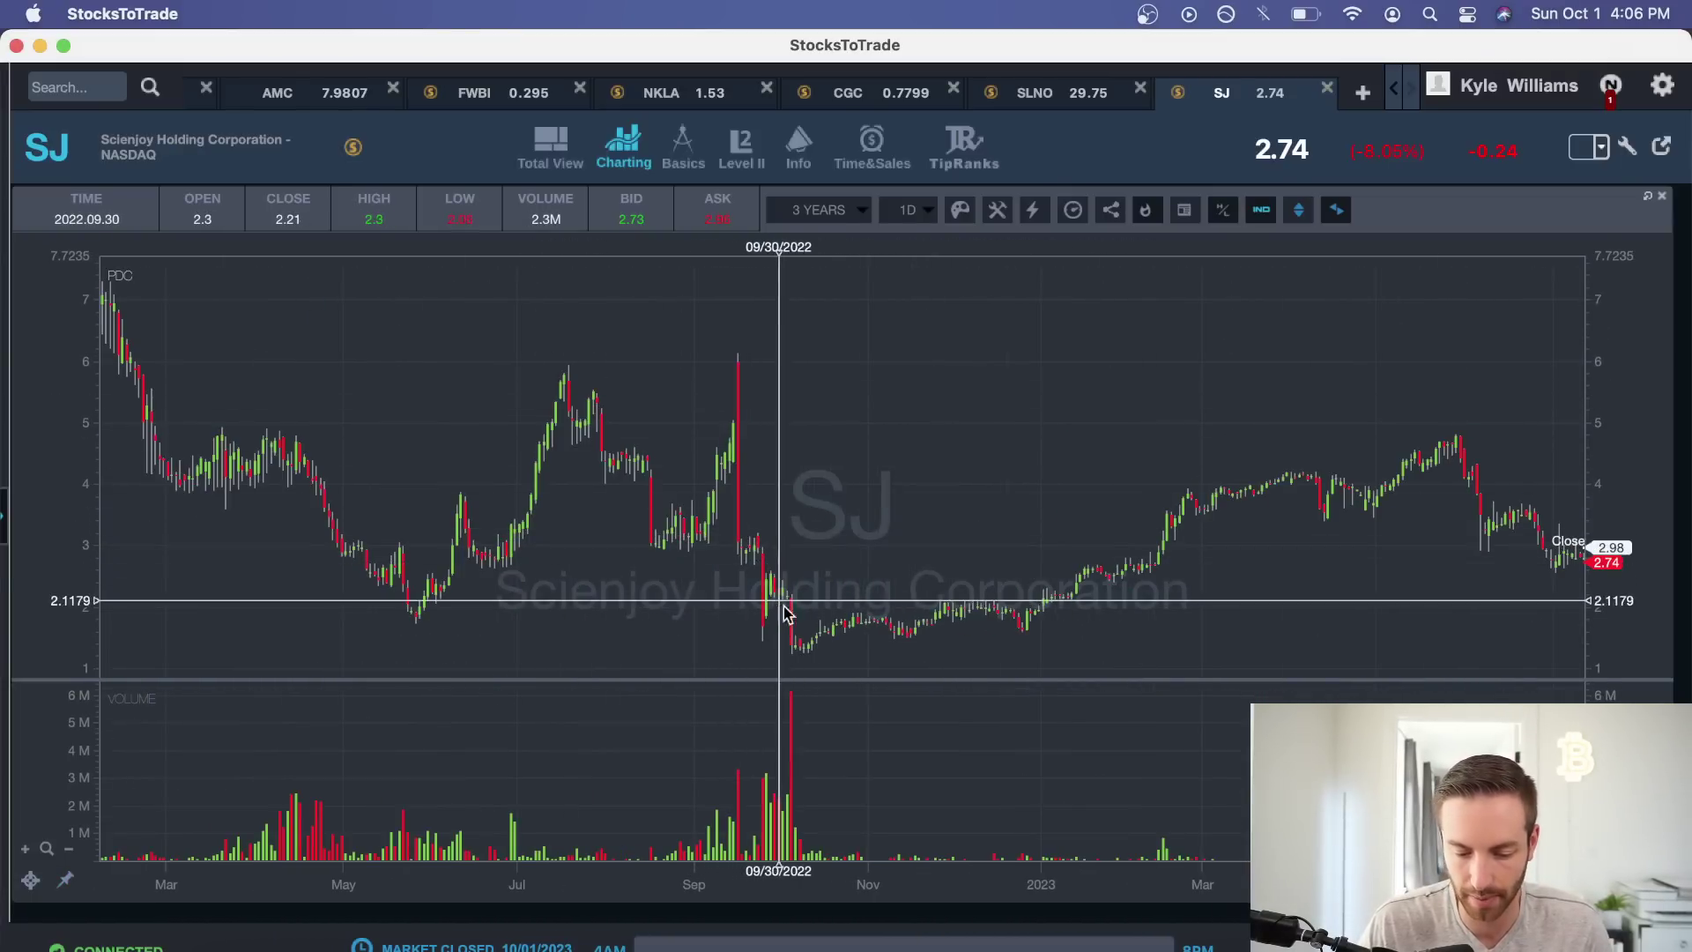
{"action": "left_click_drag", "start_coordinate": [1312, 569], "coordinate": [768, 567]}
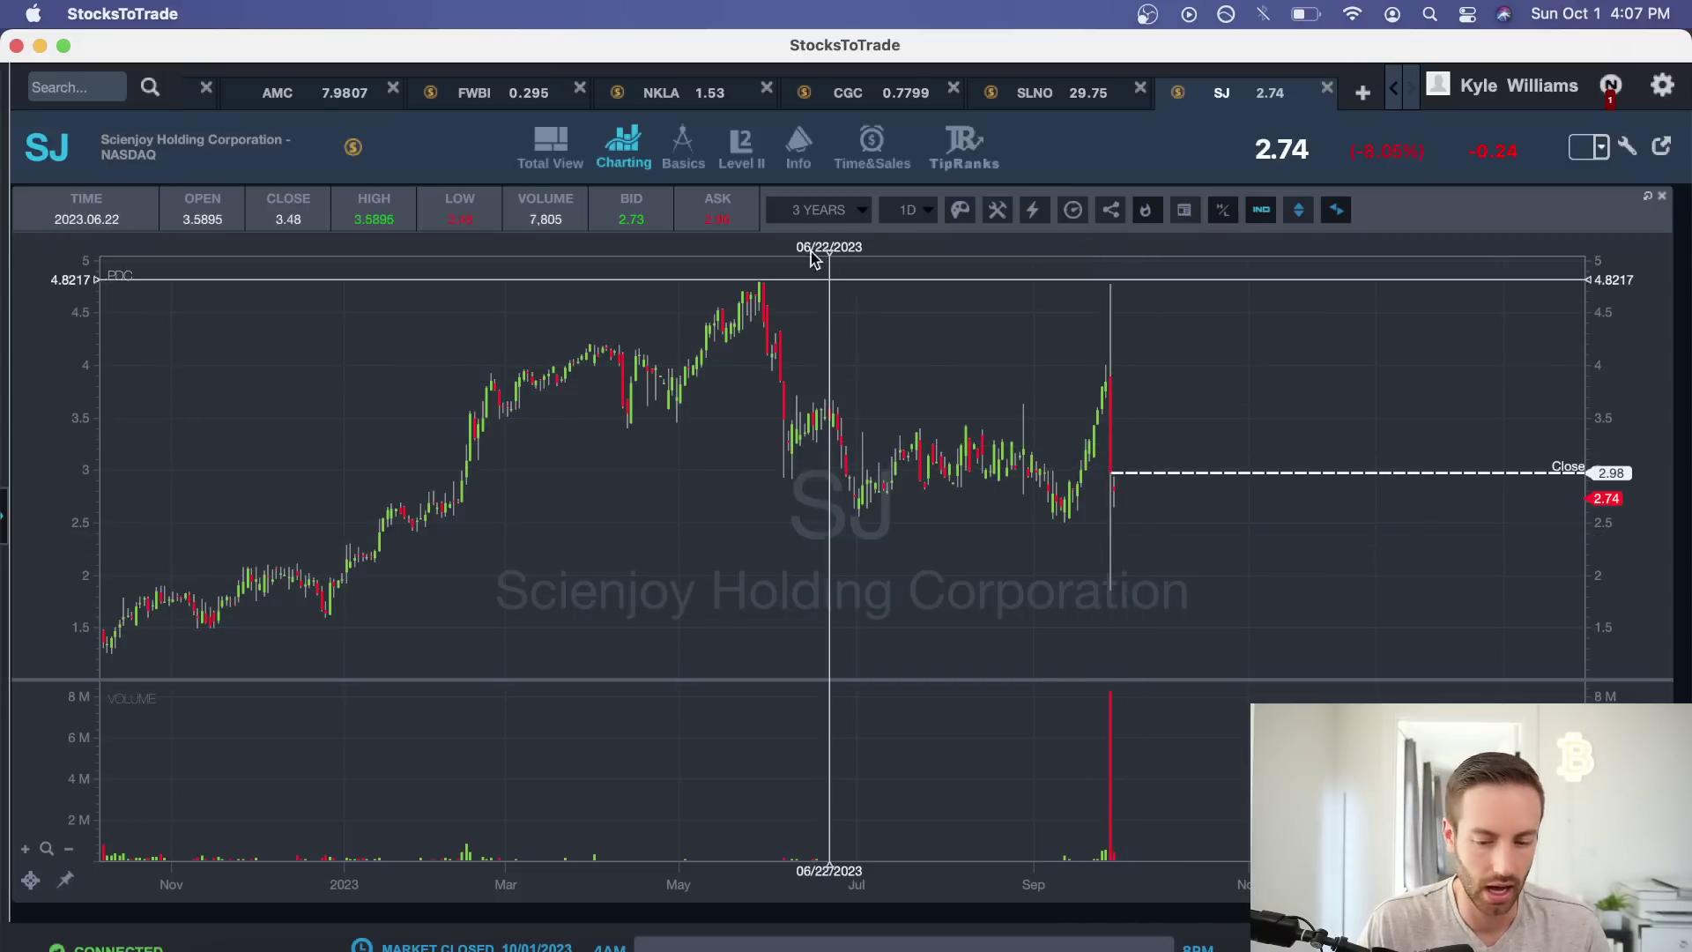
Set the SJ chart to 10 days with 1-minute candles and examine the September 28 session.
{"action": "left_click", "coordinate": [816, 210]}
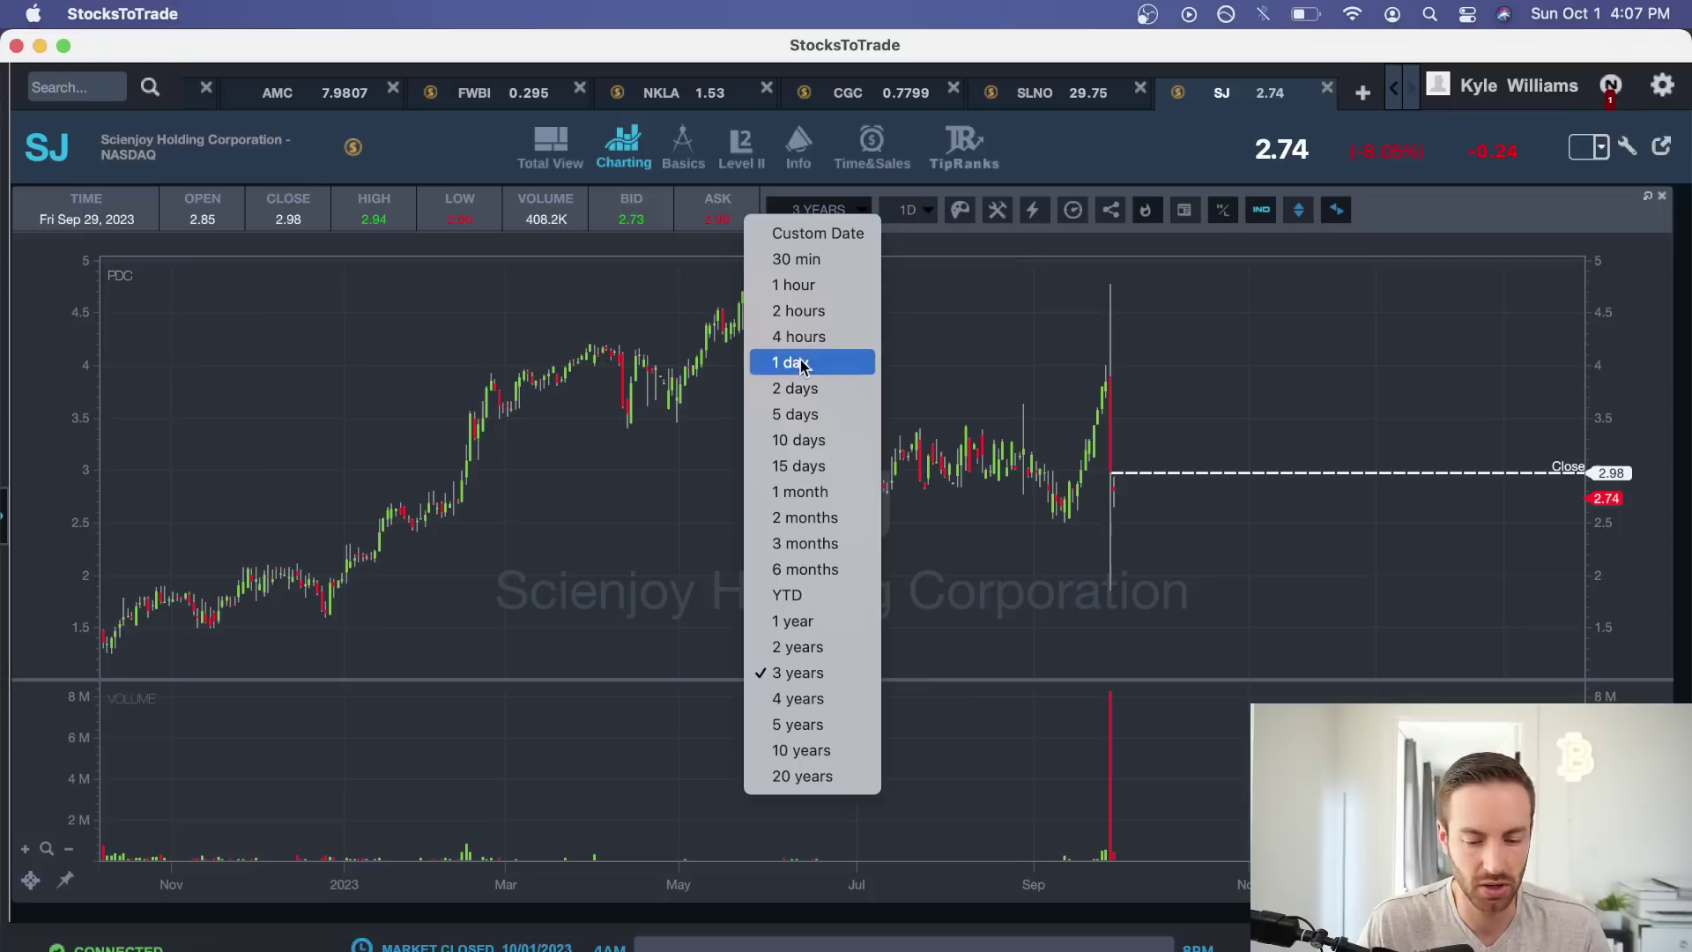
{"action": "left_click", "coordinate": [800, 440]}
{"action": "left_click", "coordinate": [908, 212]}
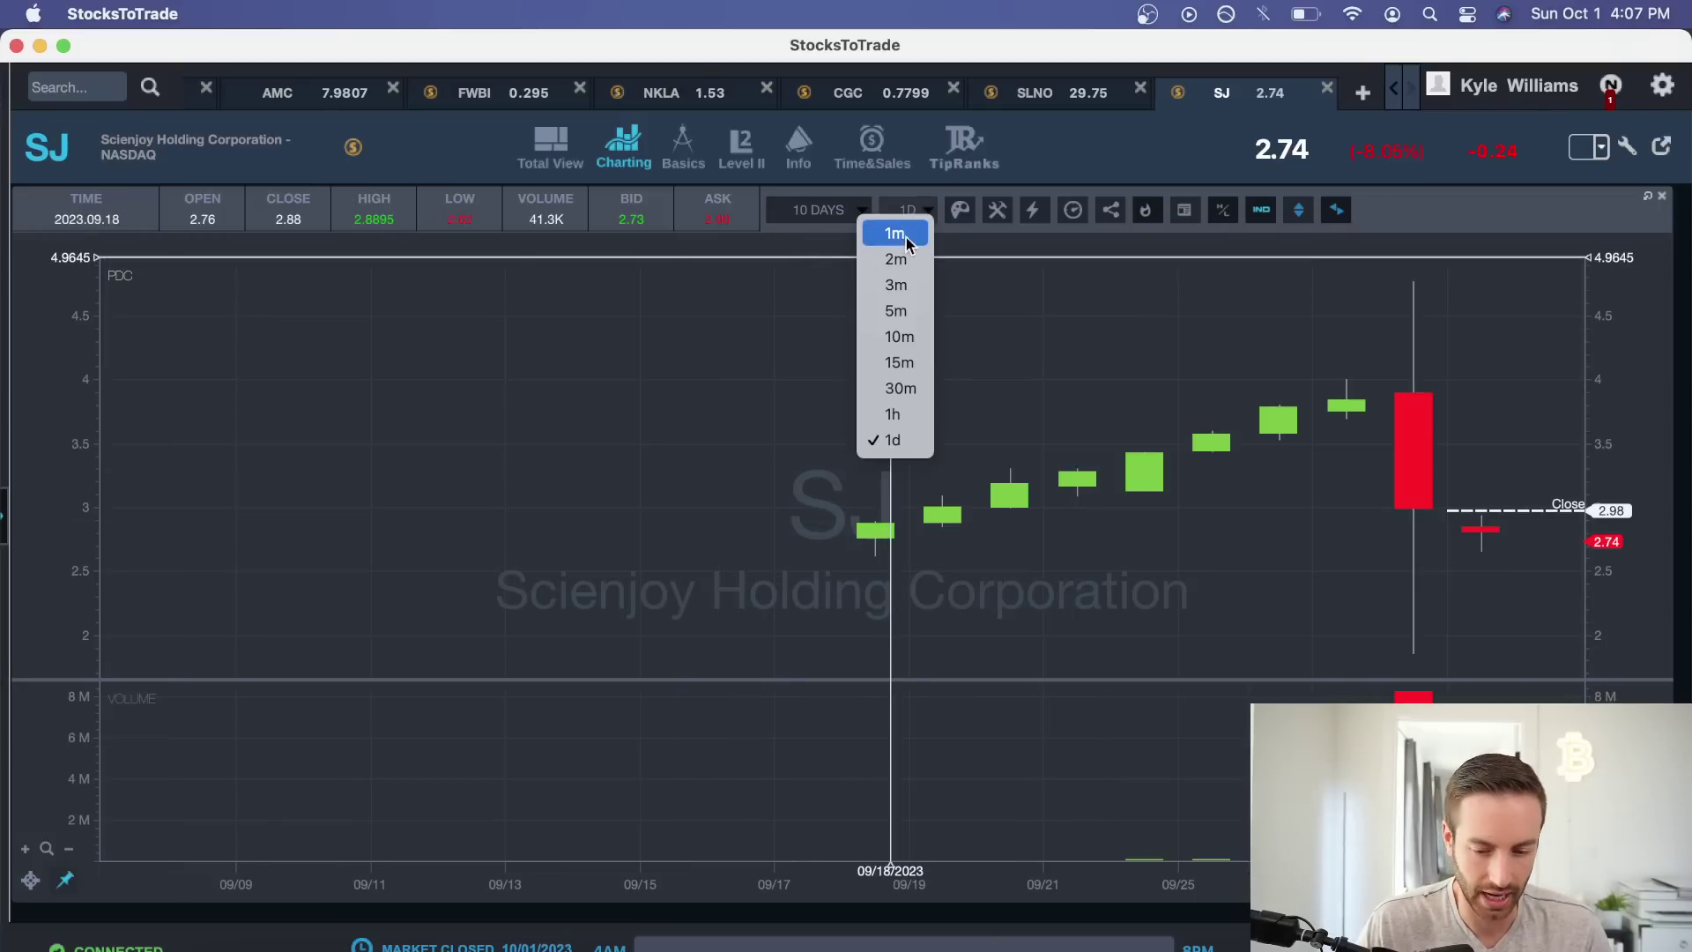
{"action": "left_click", "coordinate": [895, 233]}
{"action": "scroll", "coordinate": [1055, 526], "scroll_direction": "up", "scroll_amount": 5}
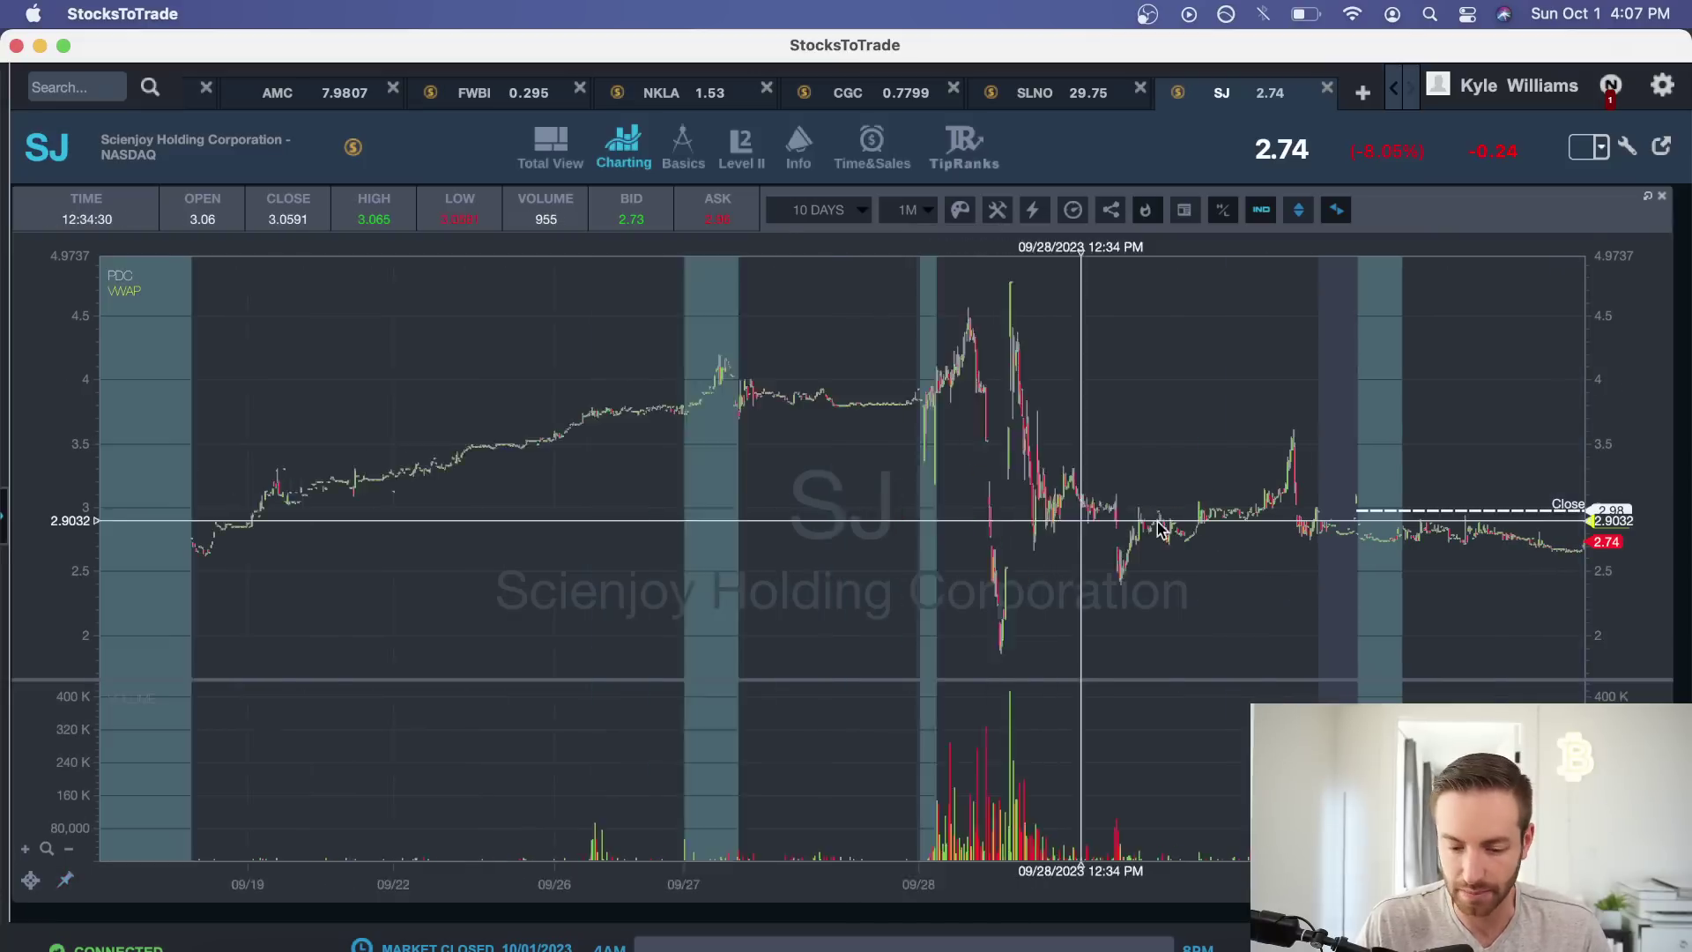
{"action": "scroll", "coordinate": [1042, 532], "scroll_direction": "right", "scroll_amount": 3}
{"action": "scroll", "coordinate": [985, 533], "scroll_direction": "up", "scroll_amount": 2}
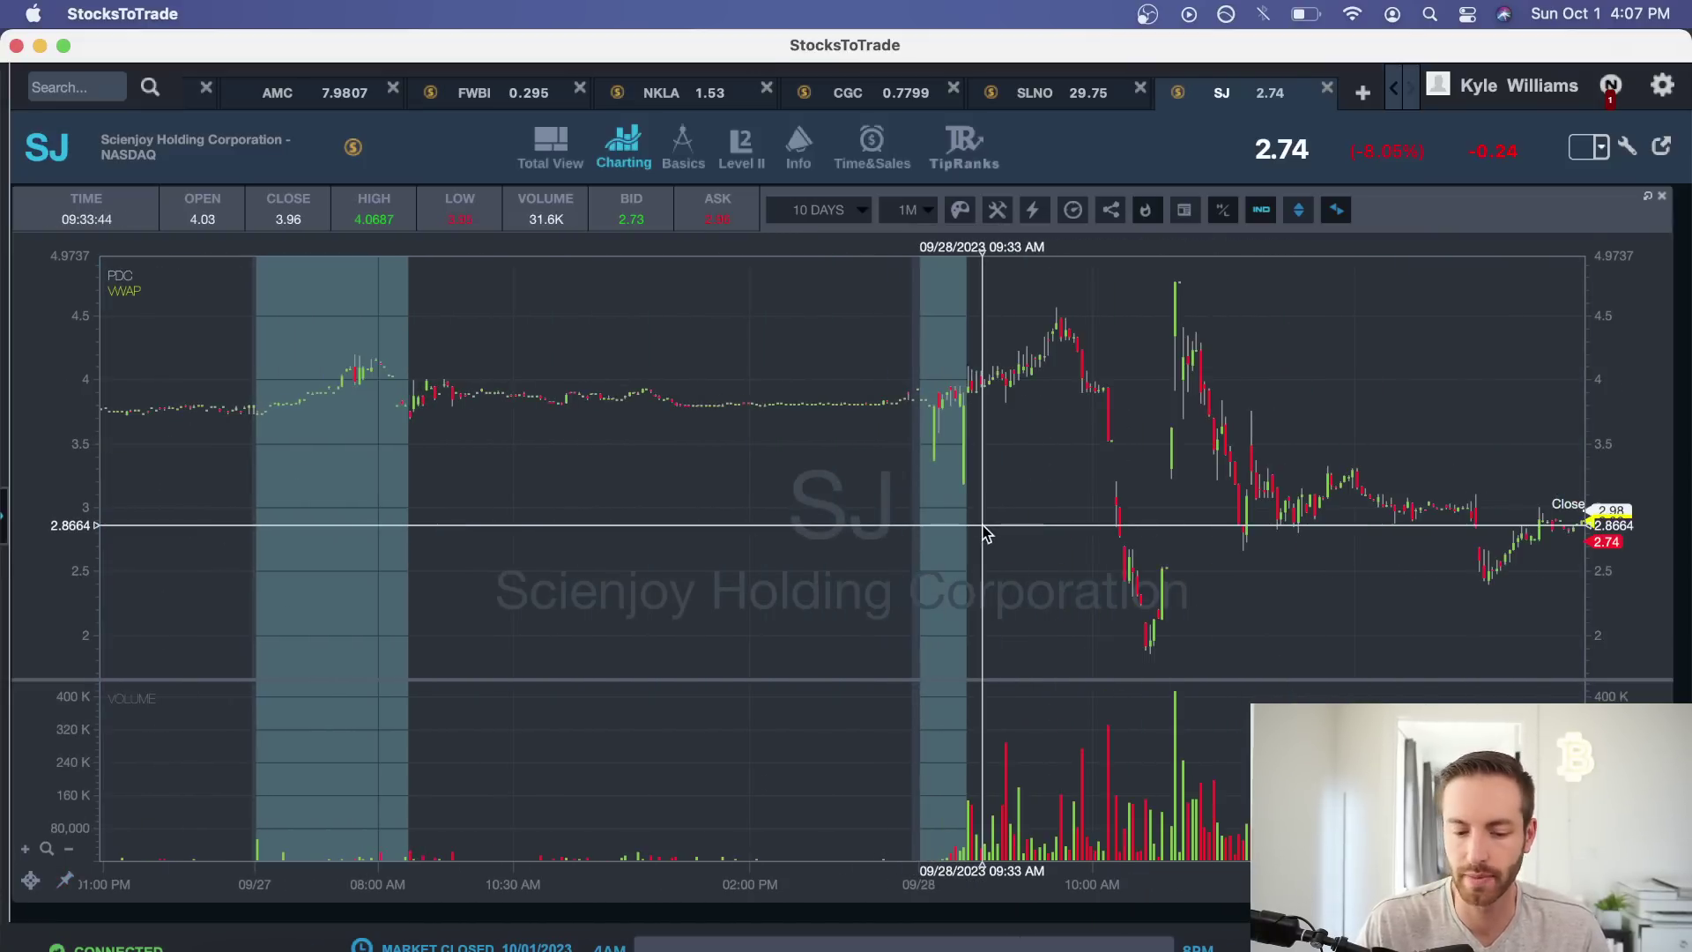
{"action": "scroll", "coordinate": [1031, 537], "scroll_direction": "right", "scroll_amount": 5}
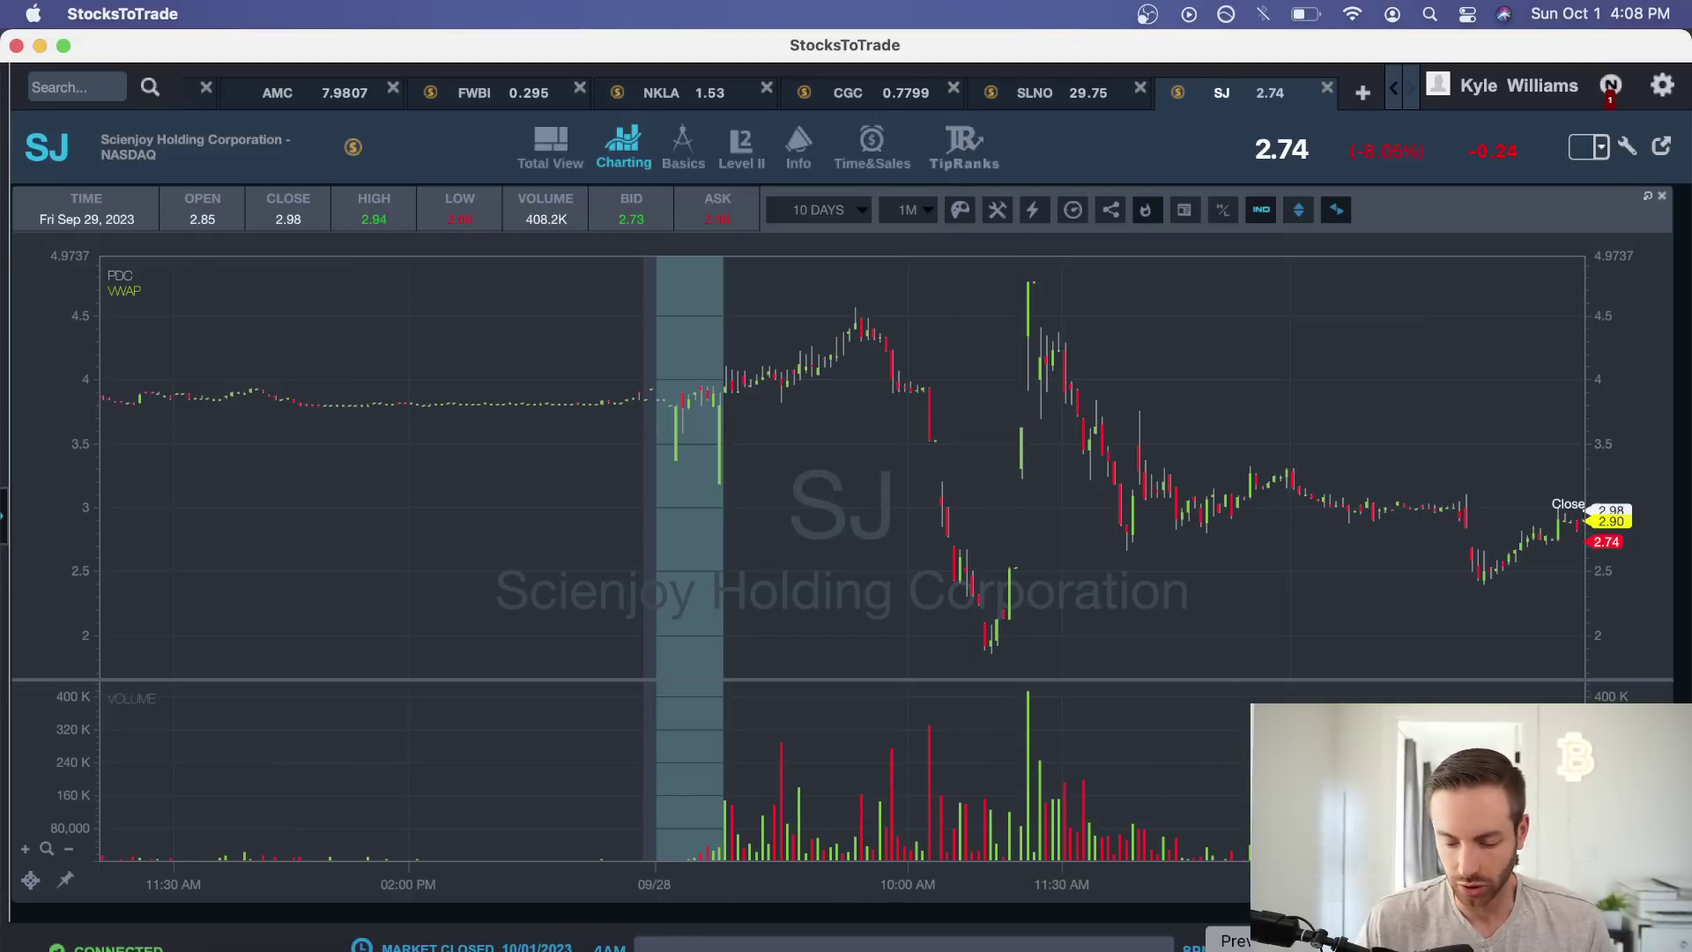
Enlarge the SJ games.png chart image in Preview and examine the first short entries just after 10:00.
{"action": "left_click", "coordinate": [1238, 947]}
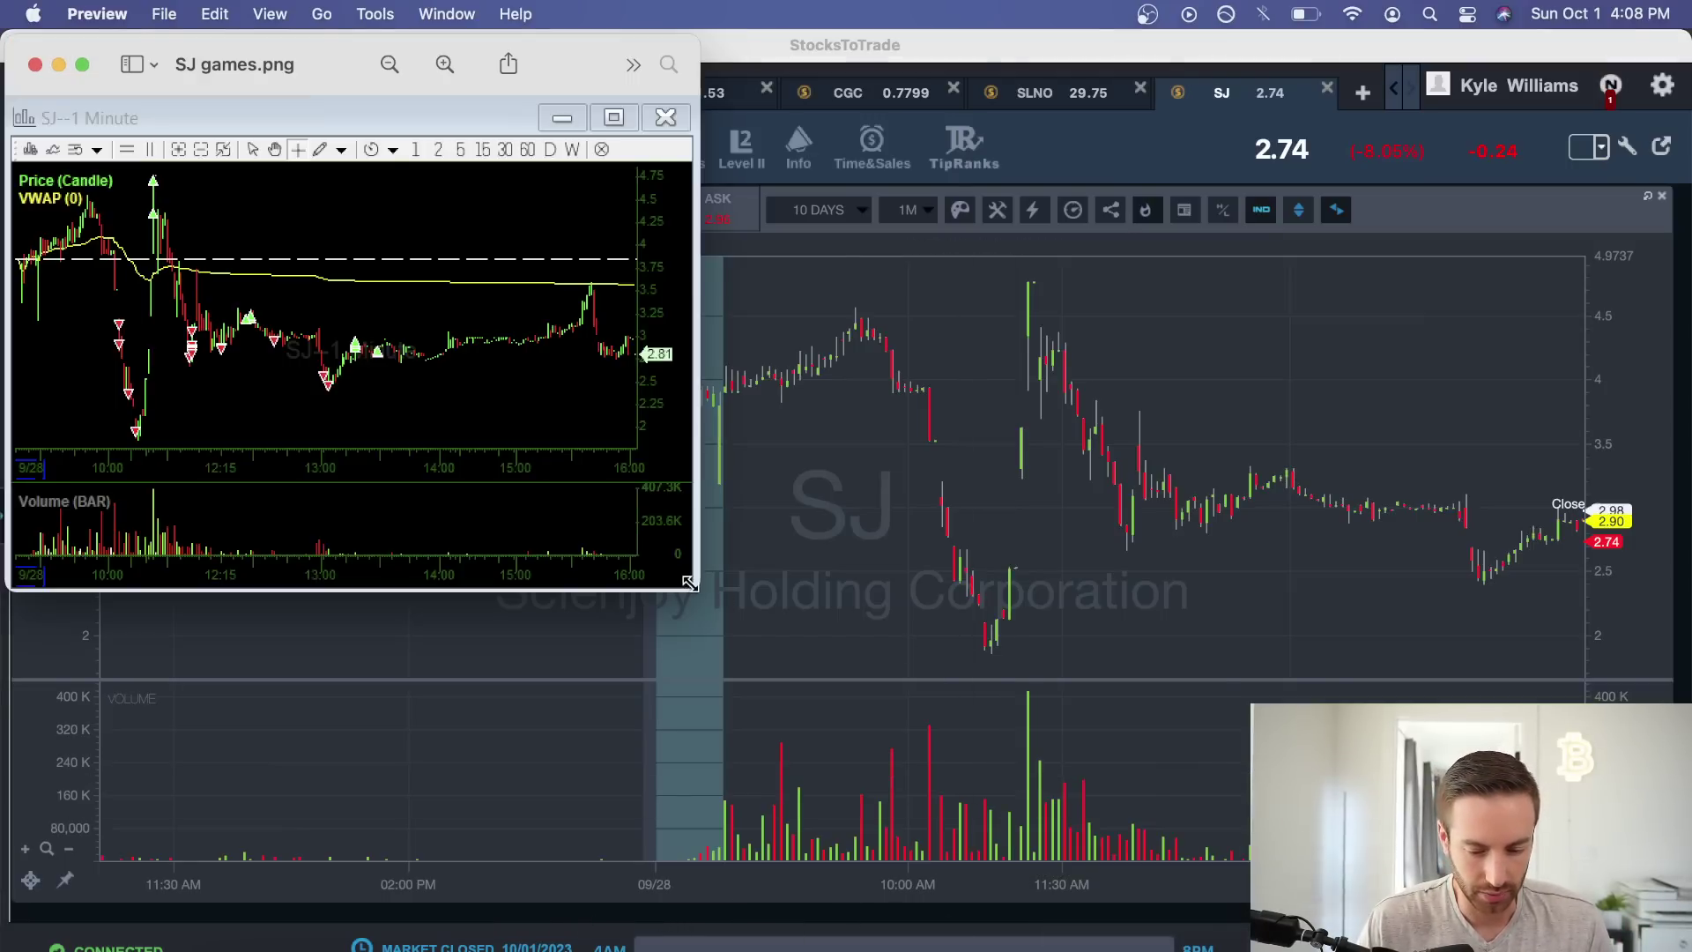
{"action": "left_click_drag", "start_coordinate": [688, 581], "coordinate": [1300, 835]}
{"action": "left_click_drag", "start_coordinate": [261, 431], "coordinate": [366, 612]}
{"action": "left_click", "coordinate": [431, 578]}
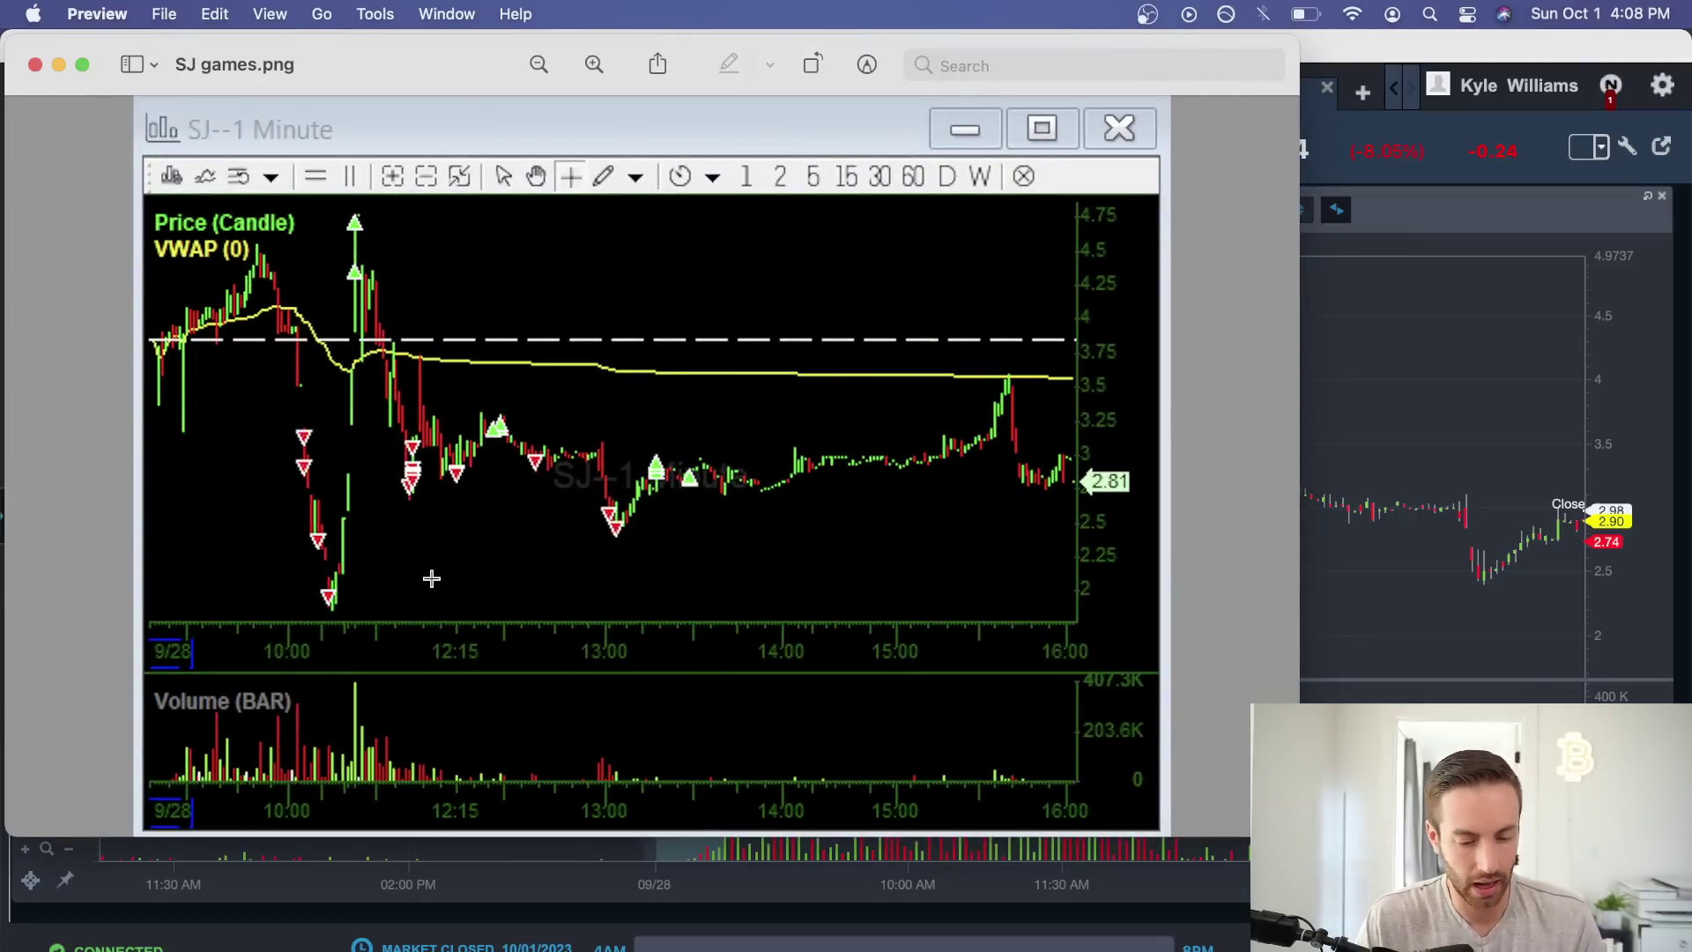
{"action": "left_click_drag", "start_coordinate": [269, 432], "coordinate": [423, 605]}
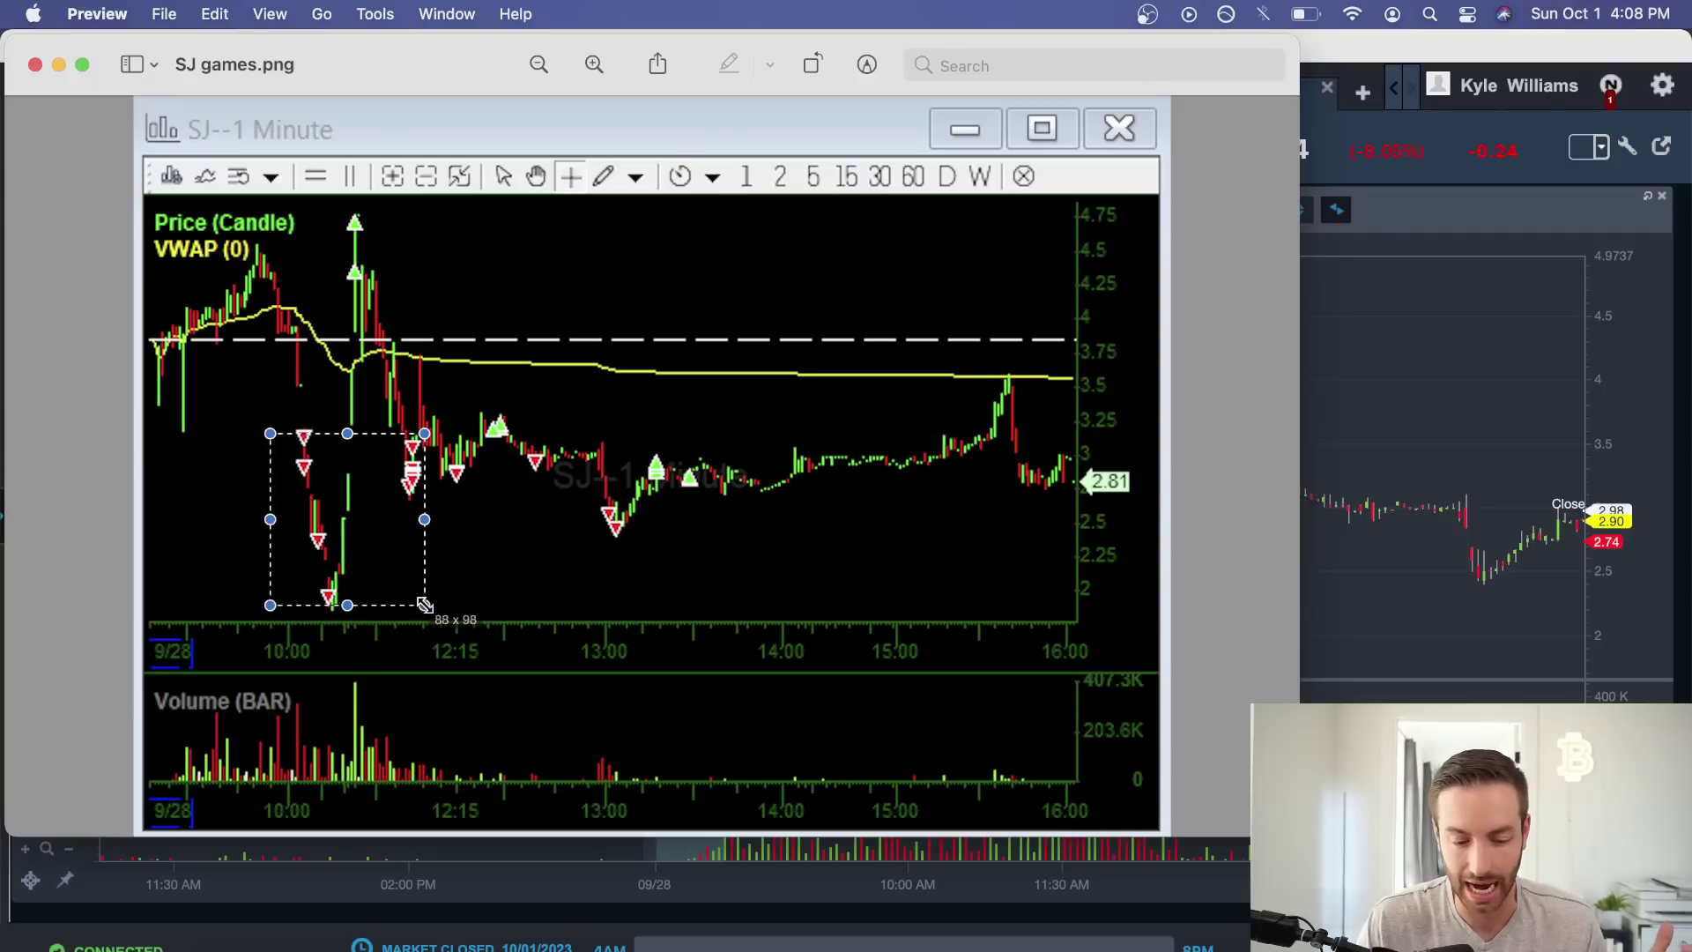
{"action": "left_click", "coordinate": [525, 565]}
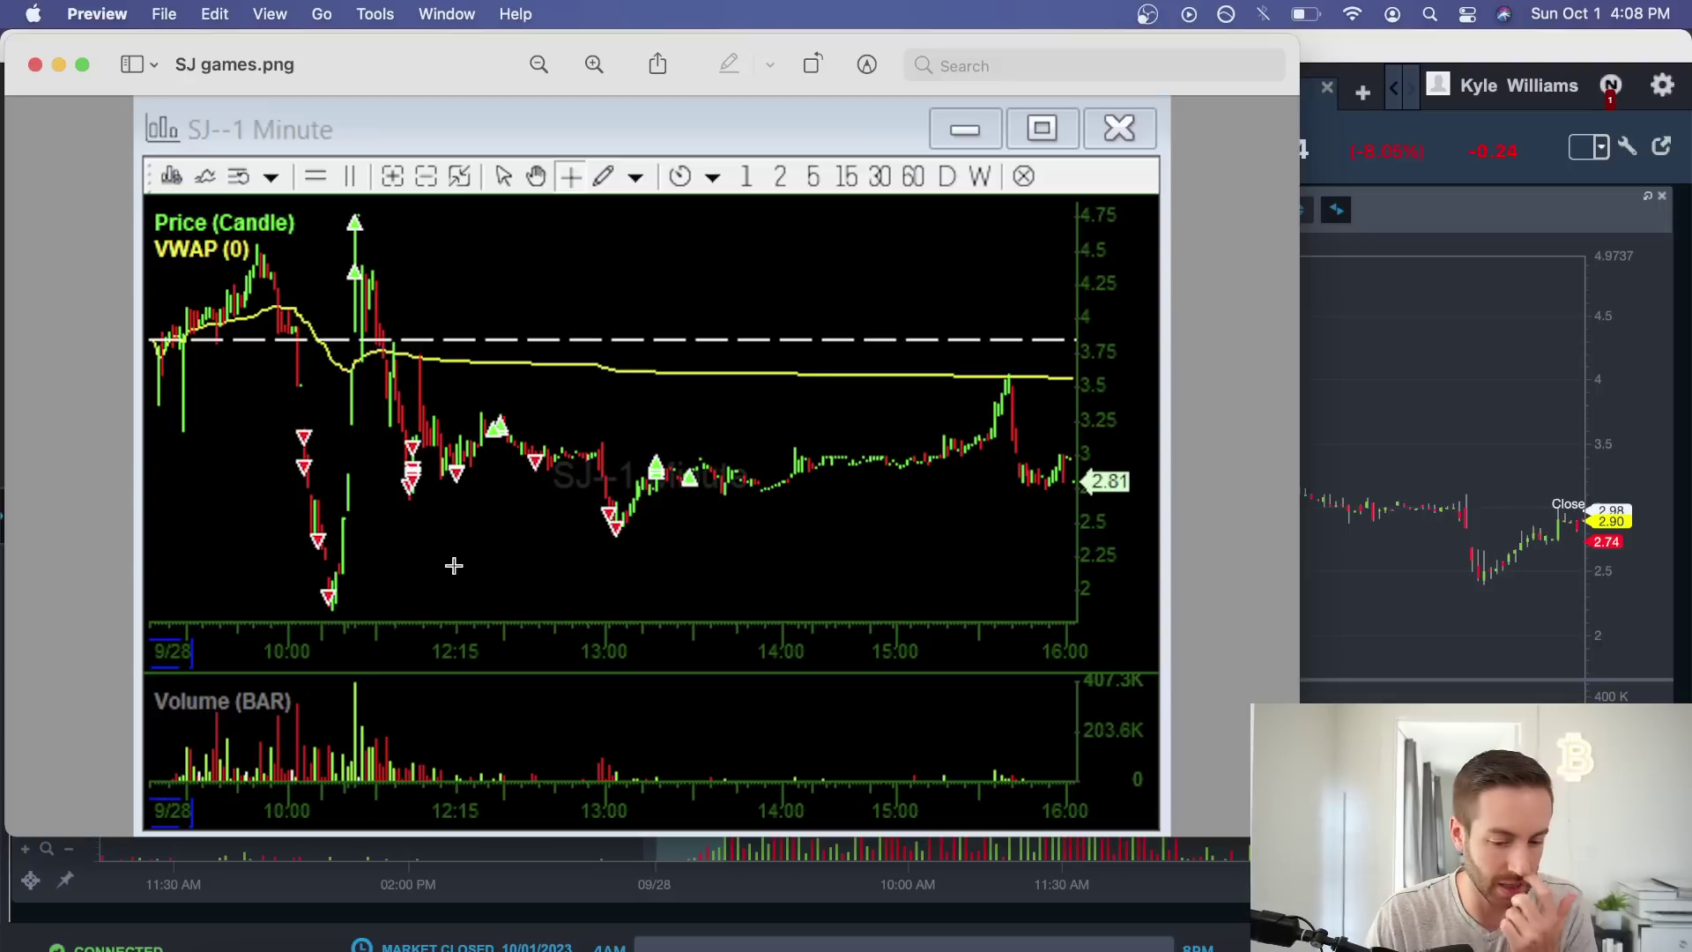
Examine SJ's rebound from the morning low right after the last of the first short entries.
{"action": "left_click_drag", "start_coordinate": [333, 482], "coordinate": [393, 583]}
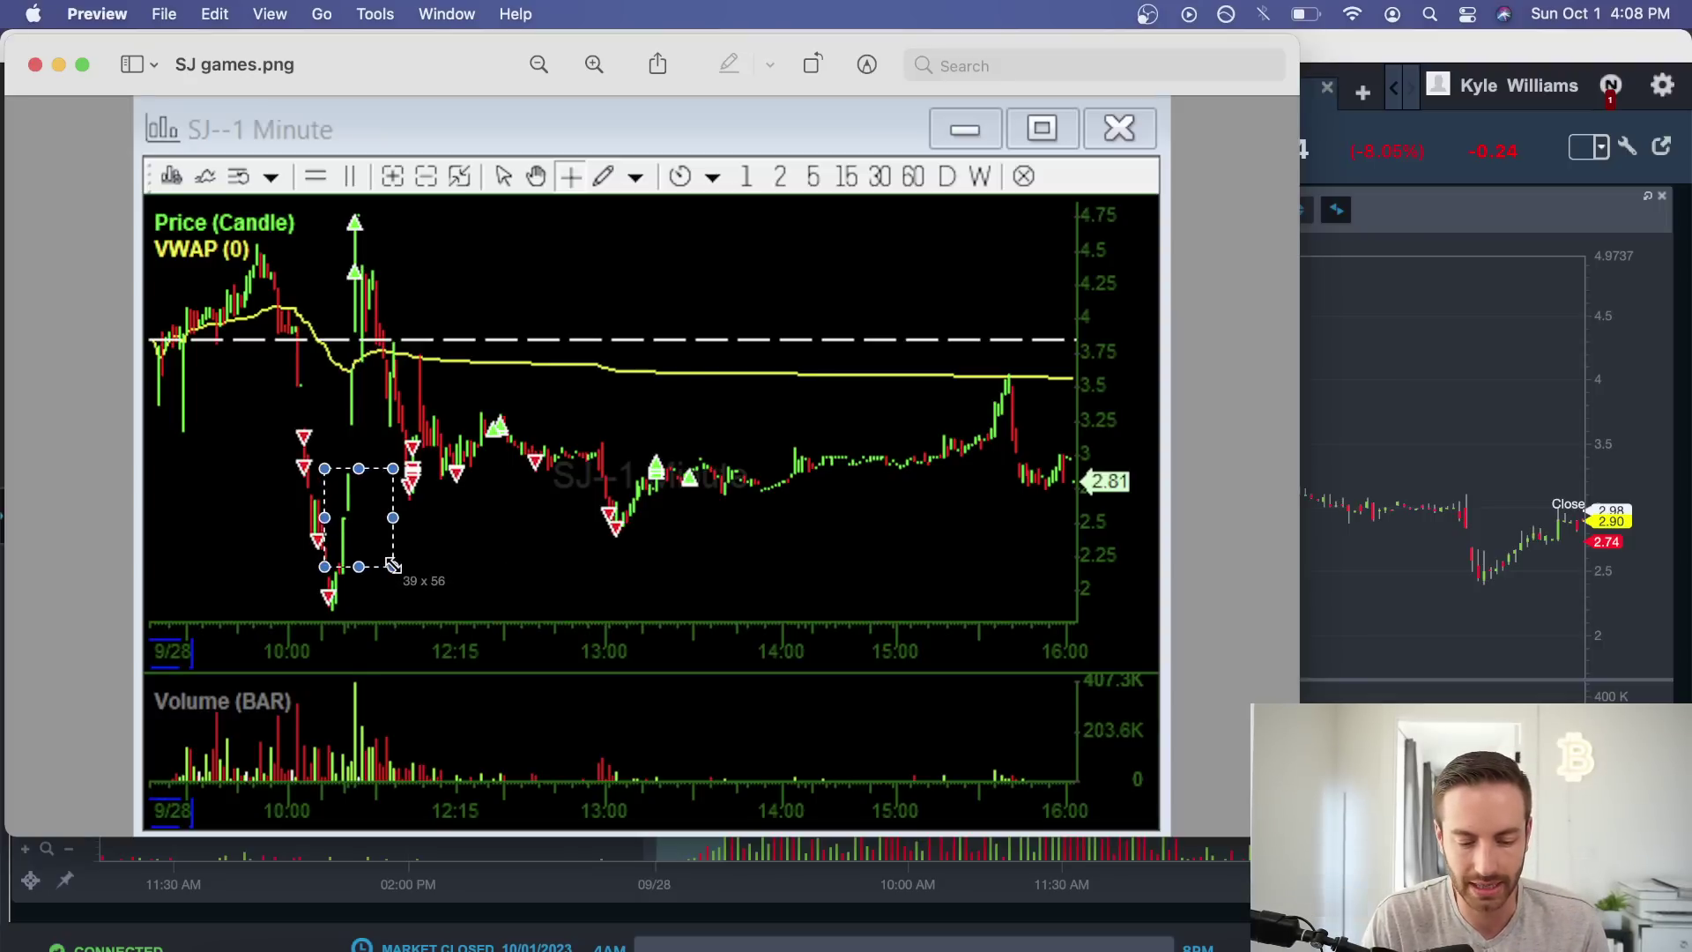
{"action": "left_click", "coordinate": [427, 564]}
{"action": "left_click_drag", "start_coordinate": [322, 451], "coordinate": [396, 576]}
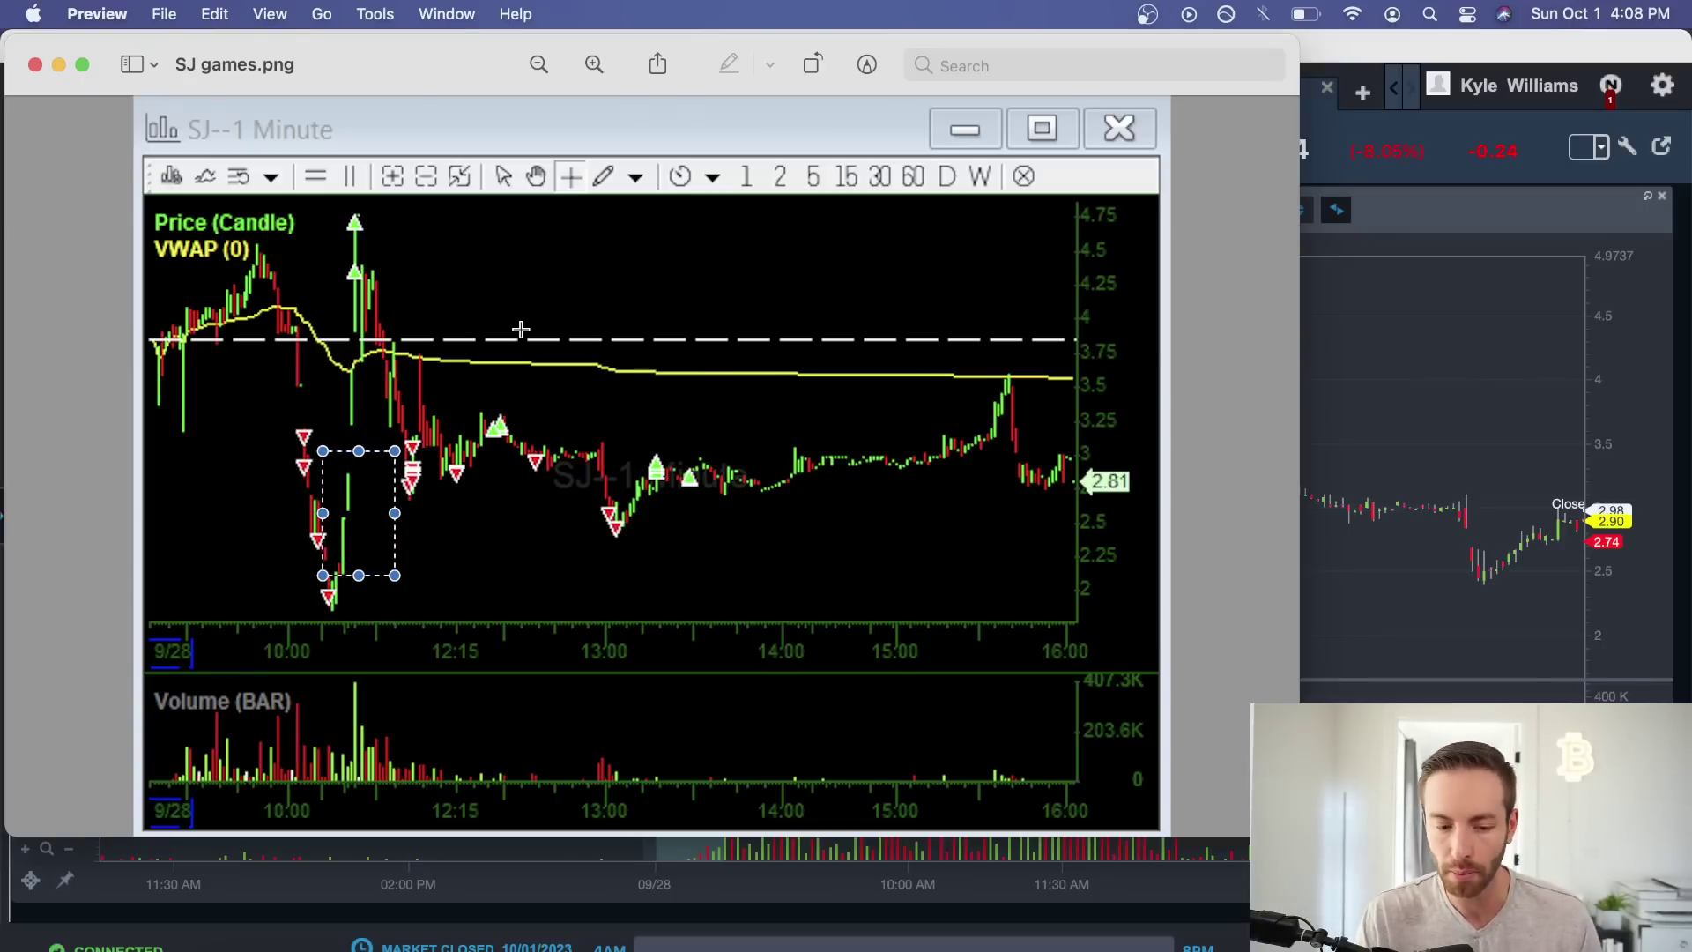
{"action": "left_click", "coordinate": [384, 328]}
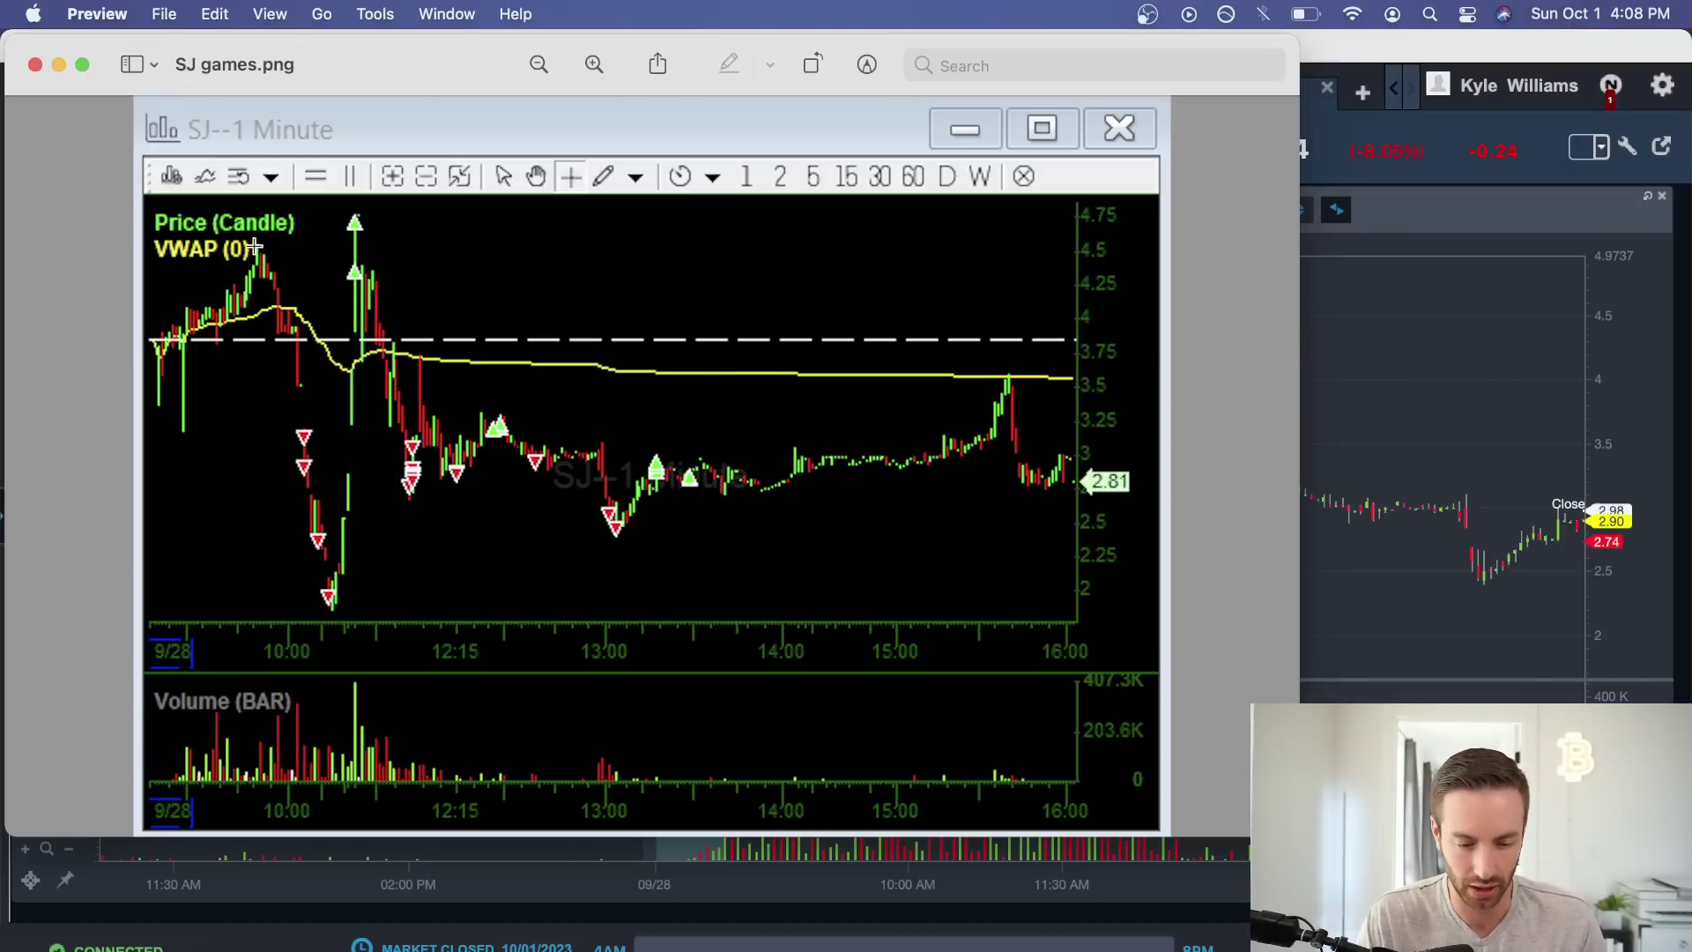
Compare SJ's first morning high with the spike high, and examine the two covers near the spike's top.
{"action": "left_click_drag", "start_coordinate": [256, 247], "coordinate": [401, 333]}
{"action": "left_click", "coordinate": [487, 289]}
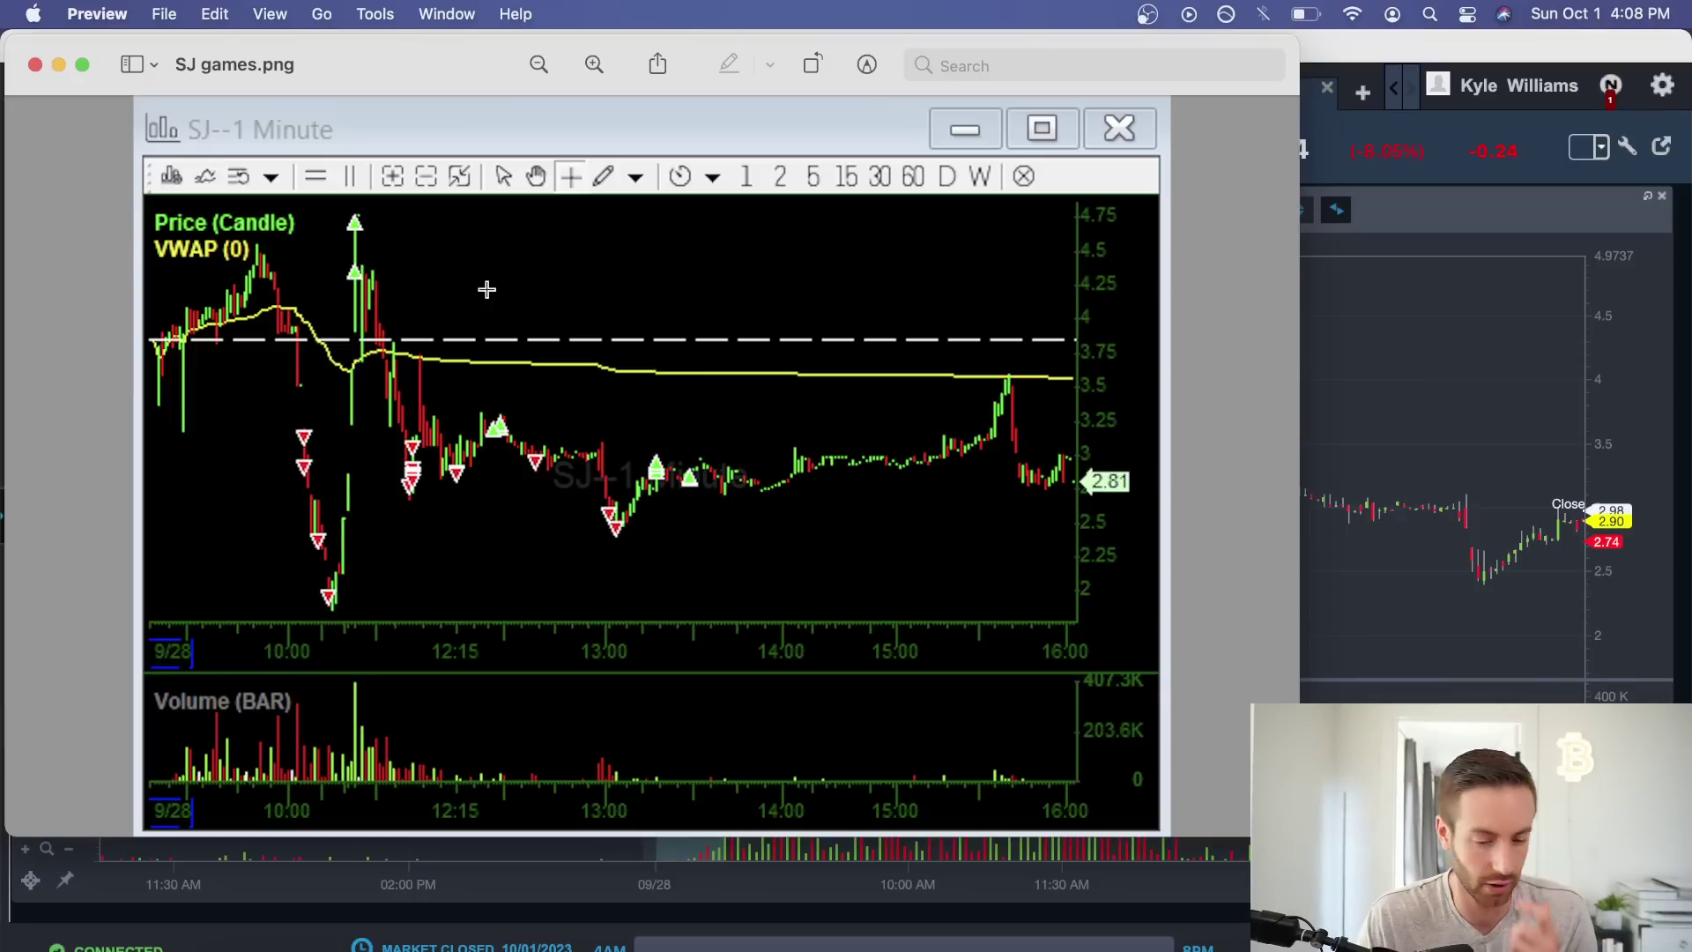
{"action": "left_click_drag", "start_coordinate": [321, 214], "coordinate": [406, 281]}
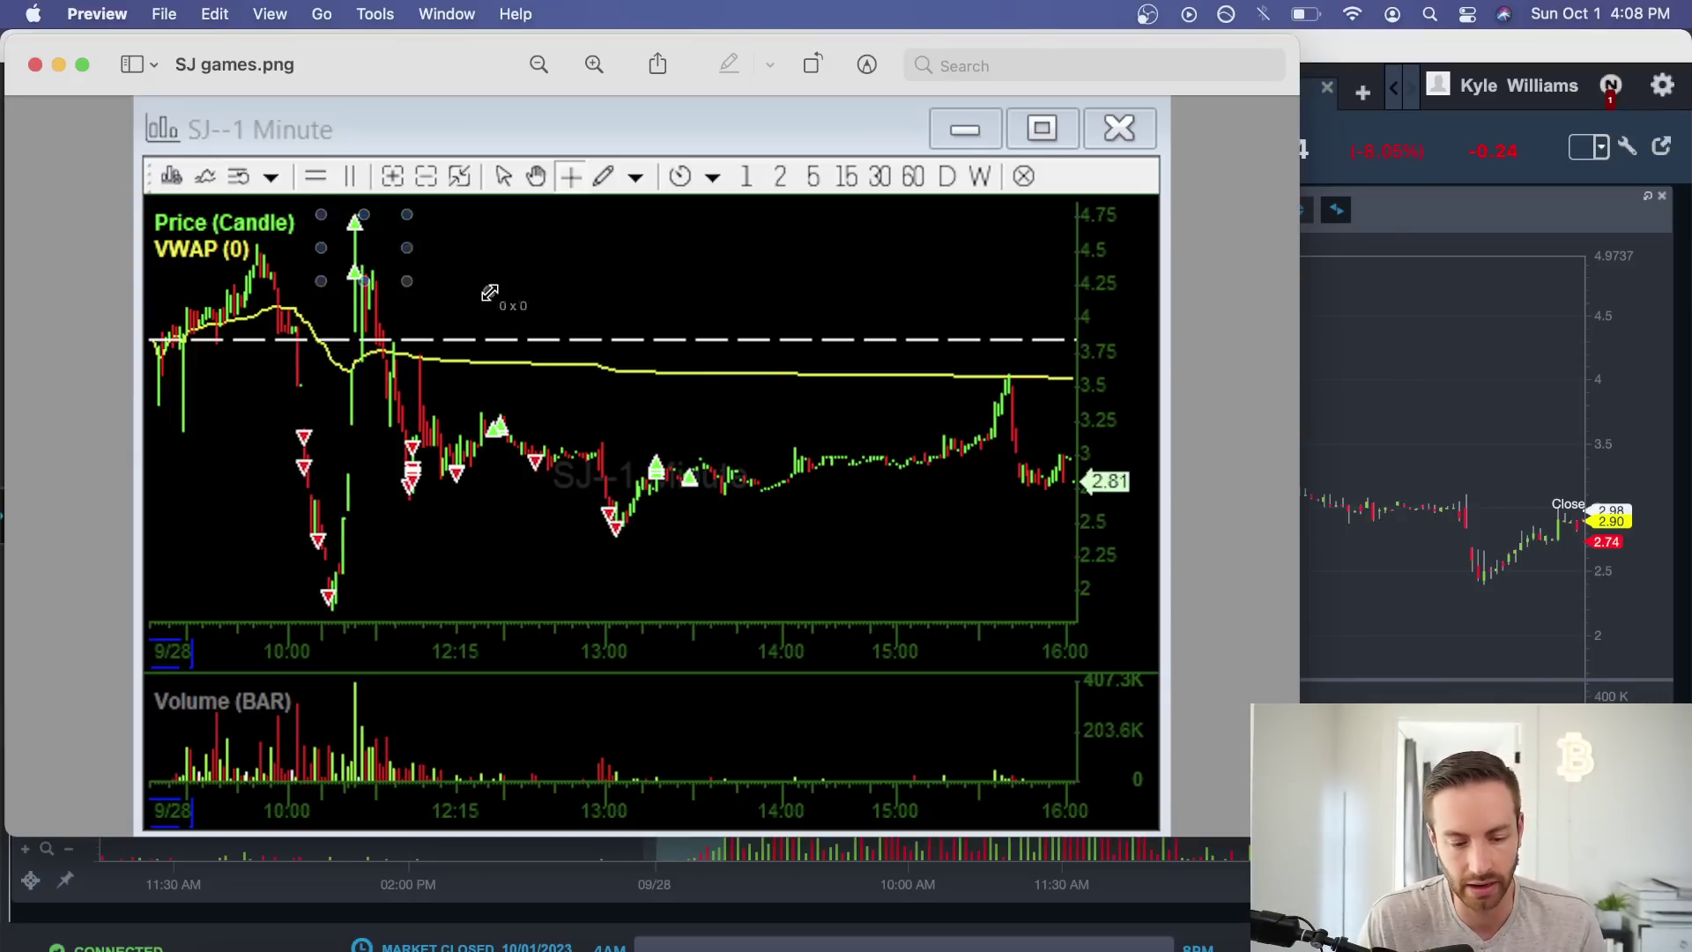
{"action": "left_click", "coordinate": [489, 293]}
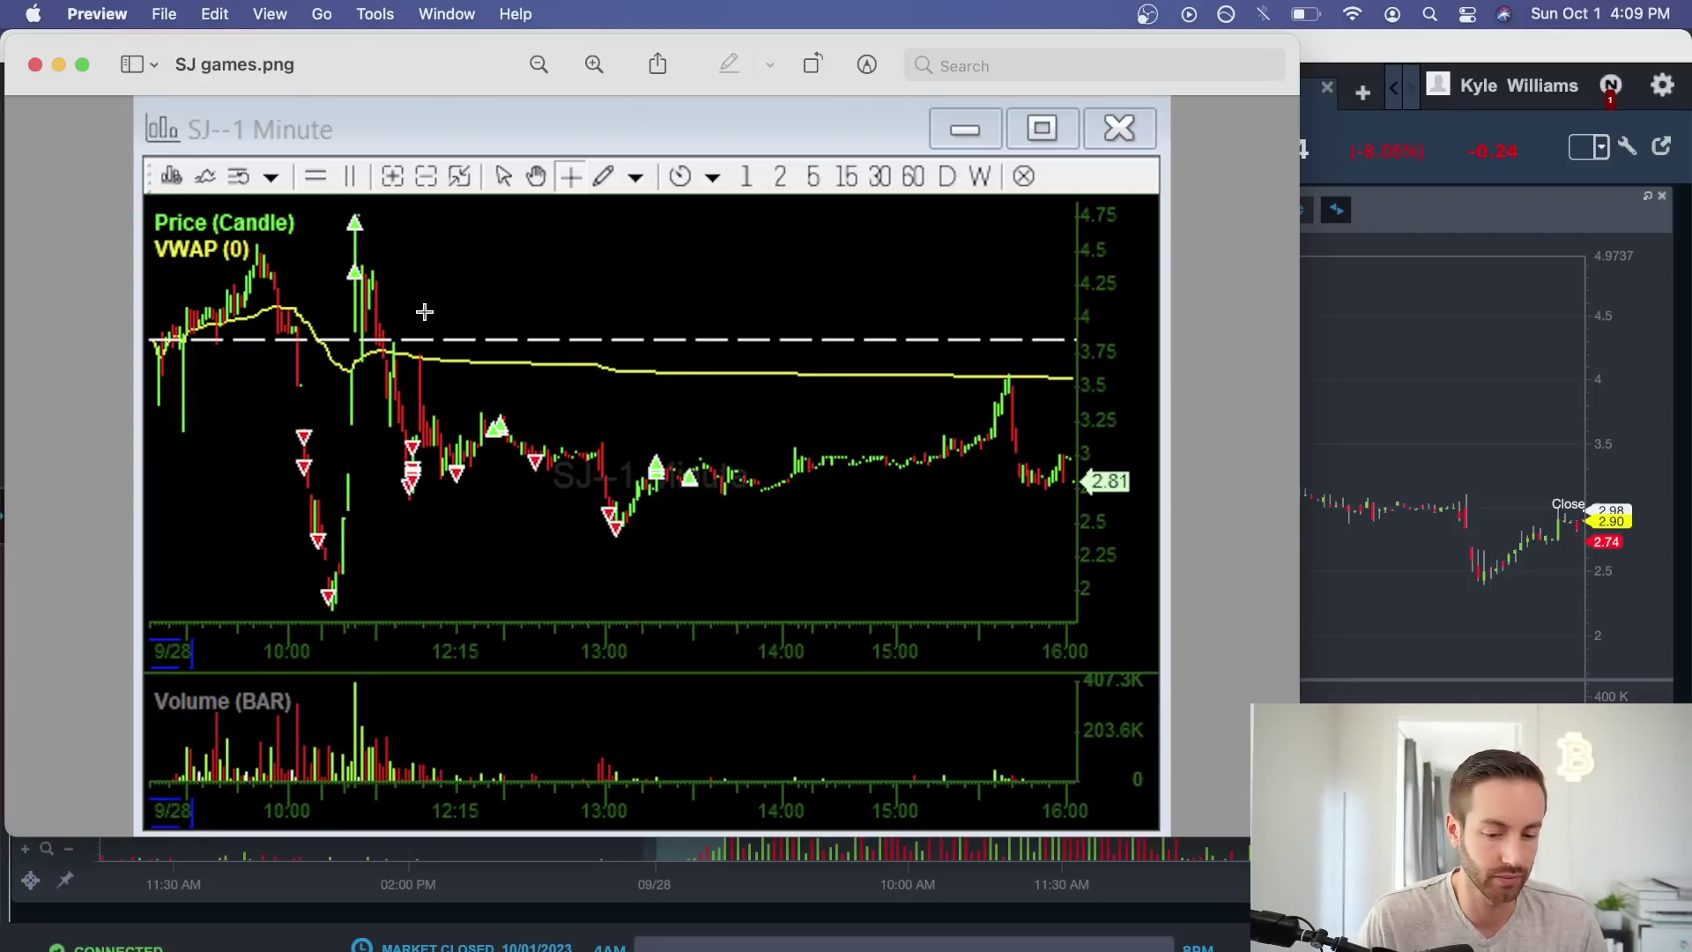
Examine SJ's drop from the spike high and the second group of short entries before 12:15.
{"action": "left_click_drag", "start_coordinate": [357, 273], "coordinate": [514, 496]}
{"action": "left_click", "coordinate": [555, 551]}
{"action": "left_click", "coordinate": [532, 555]}
{"action": "left_click_drag", "start_coordinate": [345, 413], "coordinate": [477, 476]}
{"action": "left_click", "coordinate": [539, 458]}
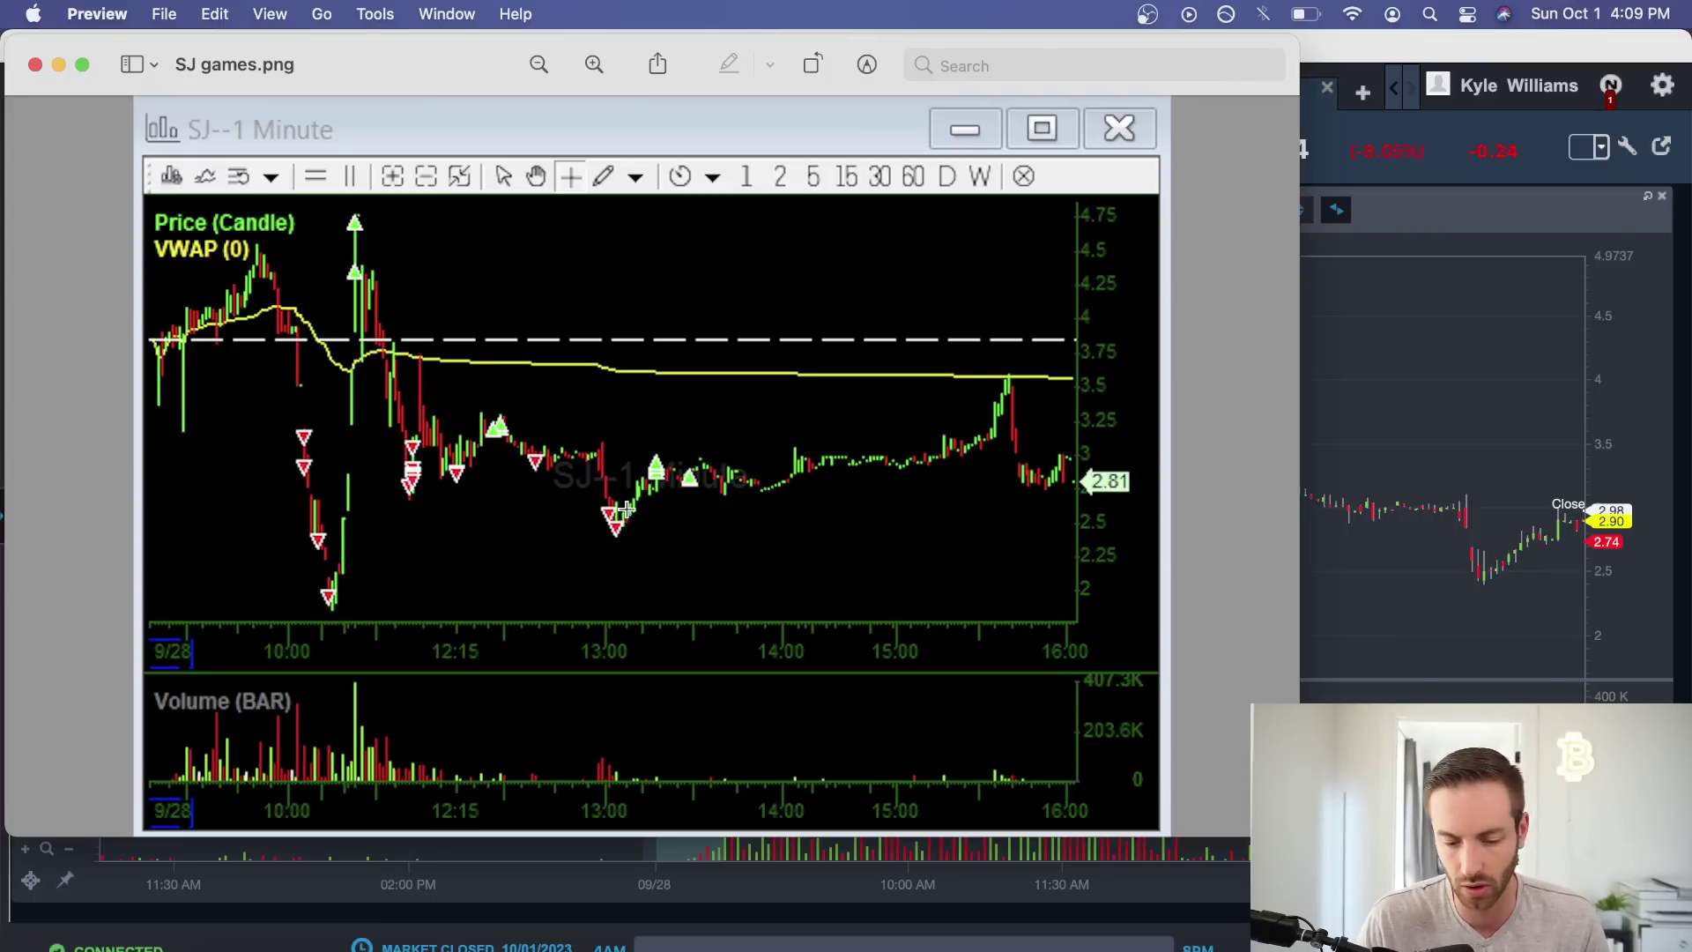
Examine the SJ covers after 13:00 and the whole range of midday short entries and covers.
{"action": "left_click_drag", "start_coordinate": [628, 448], "coordinate": [742, 491]}
{"action": "left_click", "coordinate": [805, 496]}
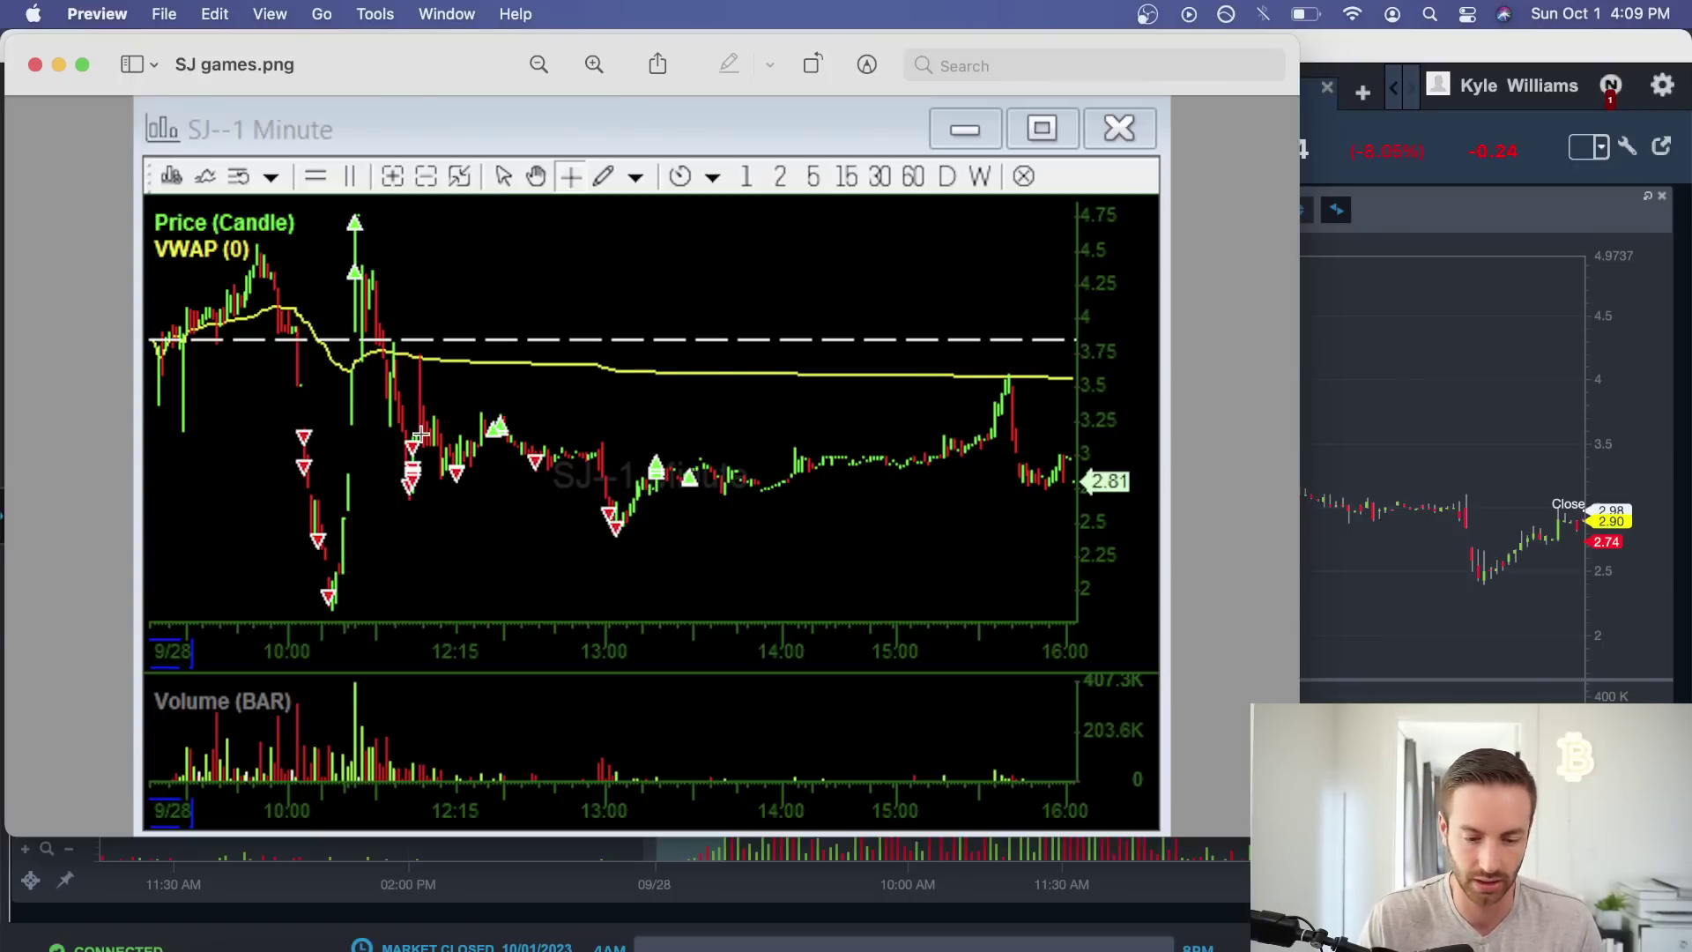
{"action": "left_click_drag", "start_coordinate": [375, 409], "coordinate": [759, 534]}
{"action": "left_click", "coordinate": [763, 534]}
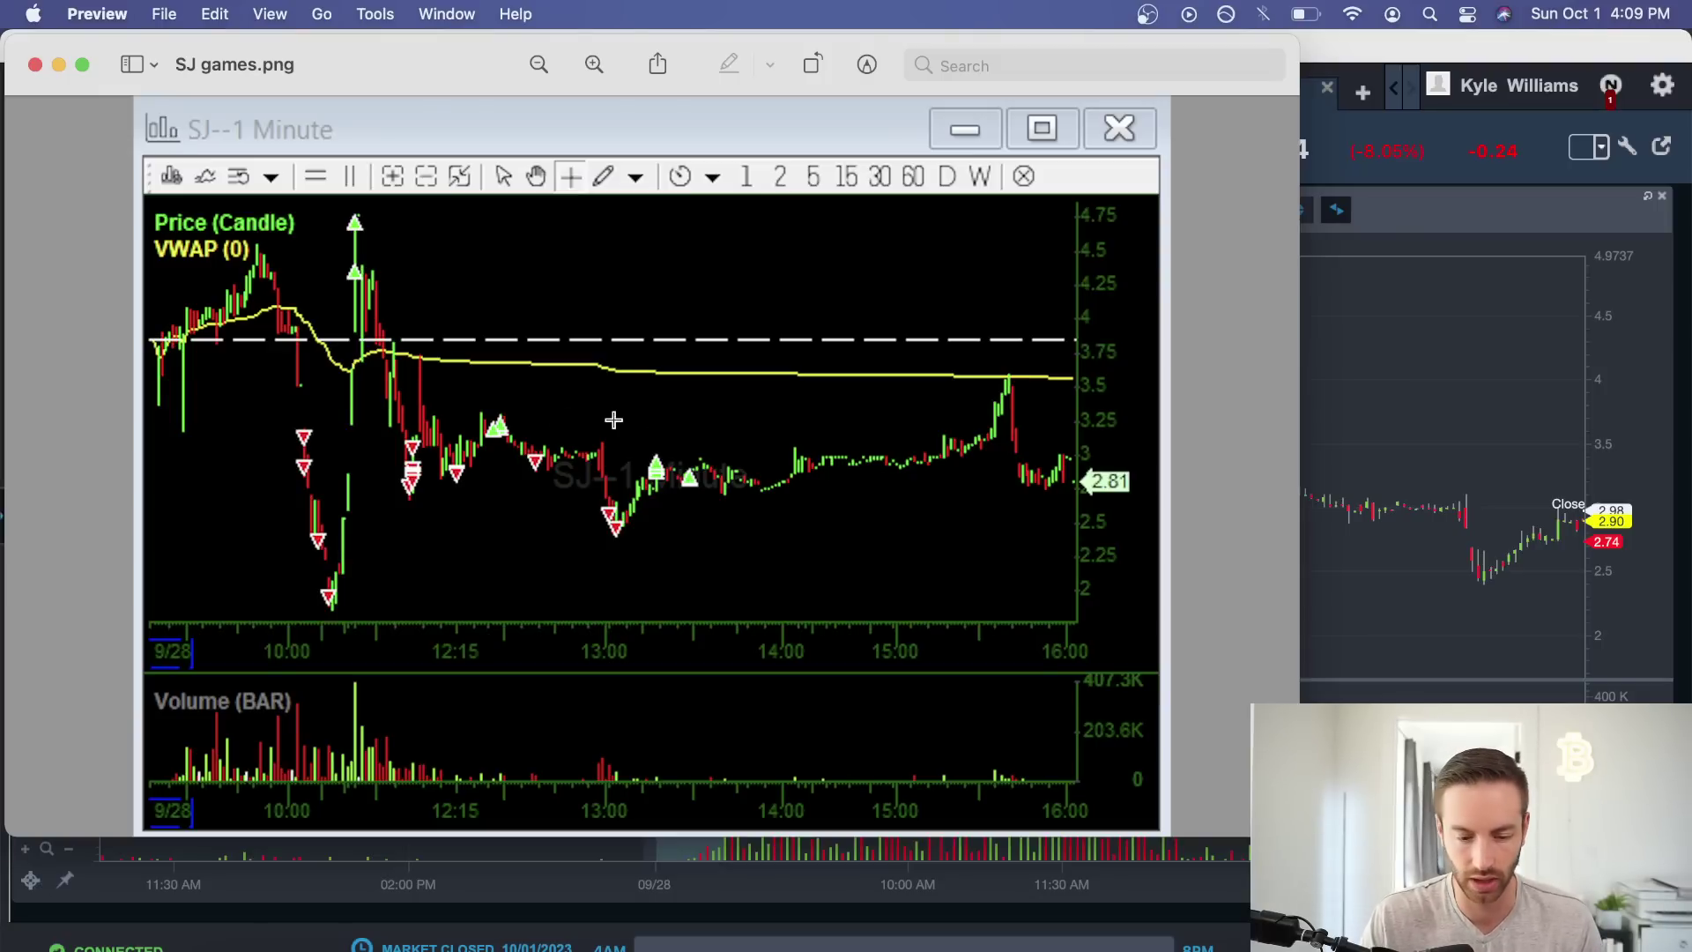
Compare the first SJ short trade around the morning spike with the midday trades that follow it.
{"action": "left_click_drag", "start_coordinate": [278, 216], "coordinate": [389, 583]}
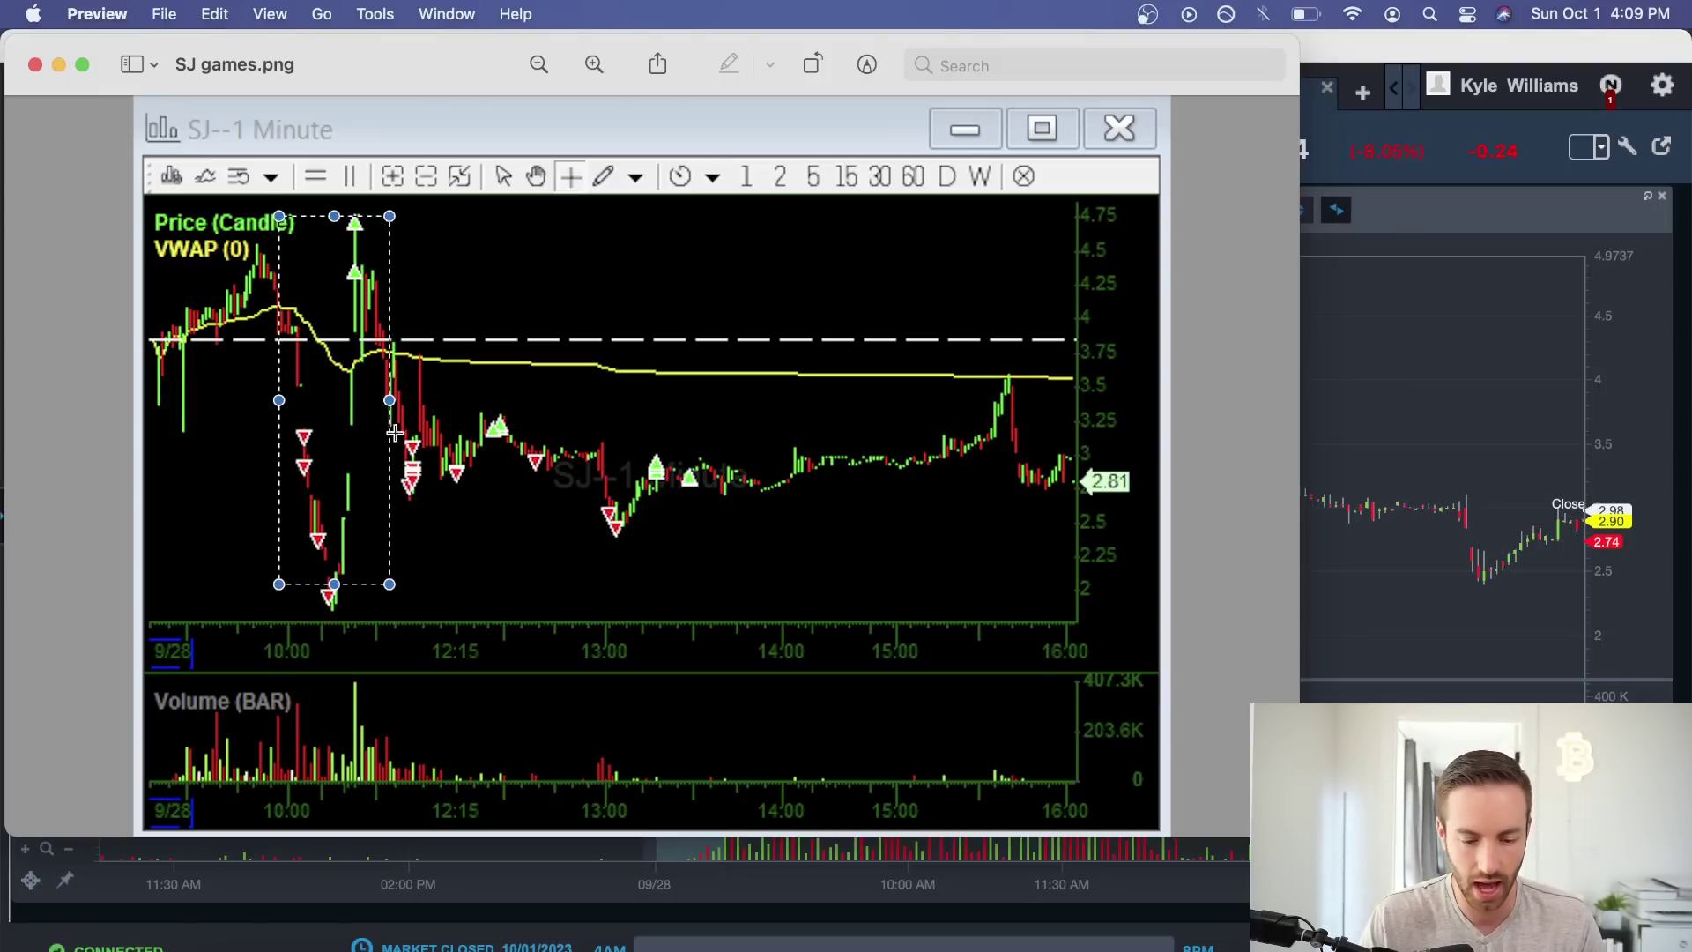
{"action": "left_click_drag", "start_coordinate": [394, 411], "coordinate": [720, 530]}
{"action": "left_click", "coordinate": [776, 540]}
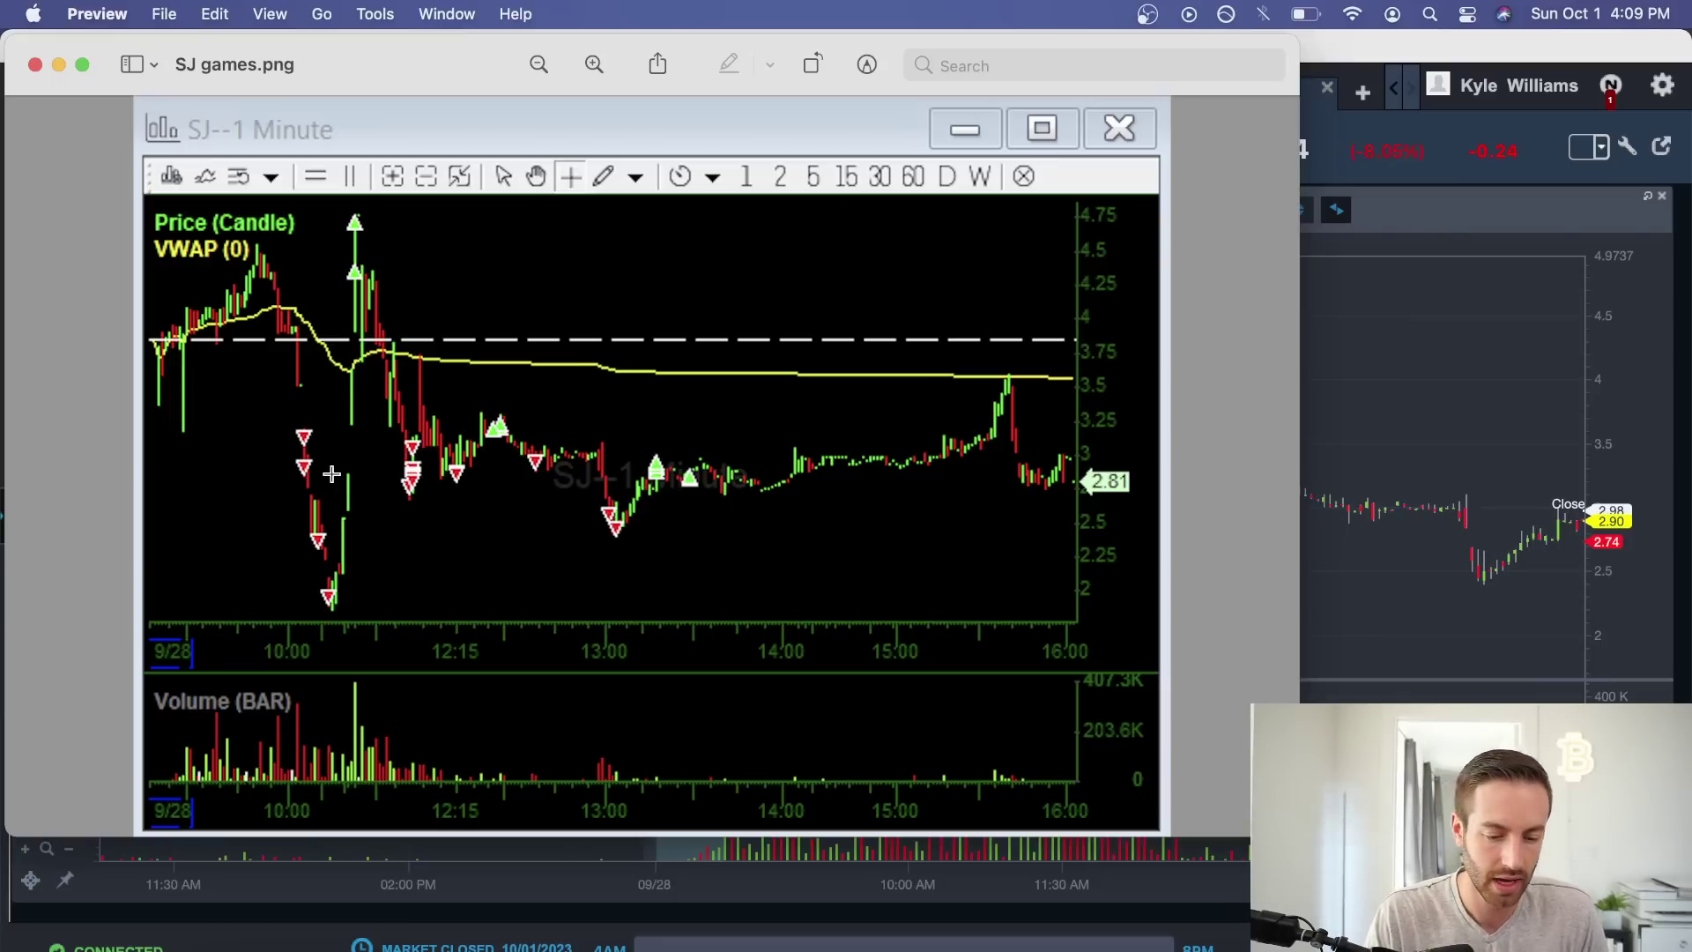
Re-examine SJ's bounce off the morning low and its push through VWAP toward the lower of the two covers.
{"action": "left_click_drag", "start_coordinate": [321, 472], "coordinate": [403, 577]}
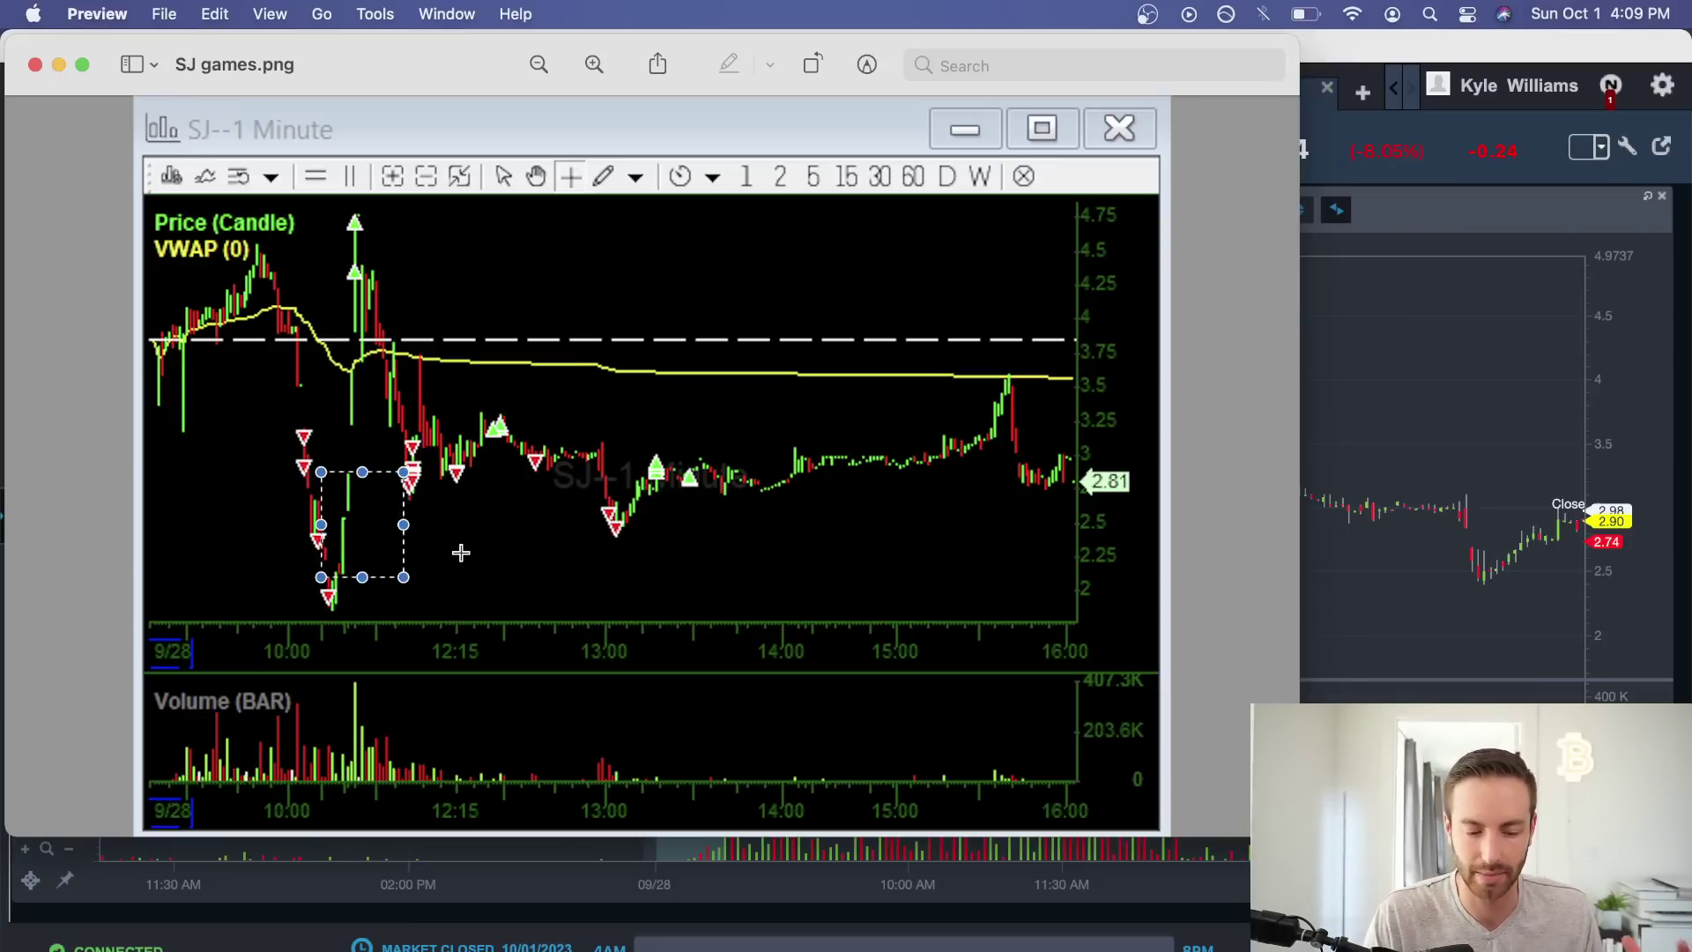
{"action": "left_click", "coordinate": [454, 552]}
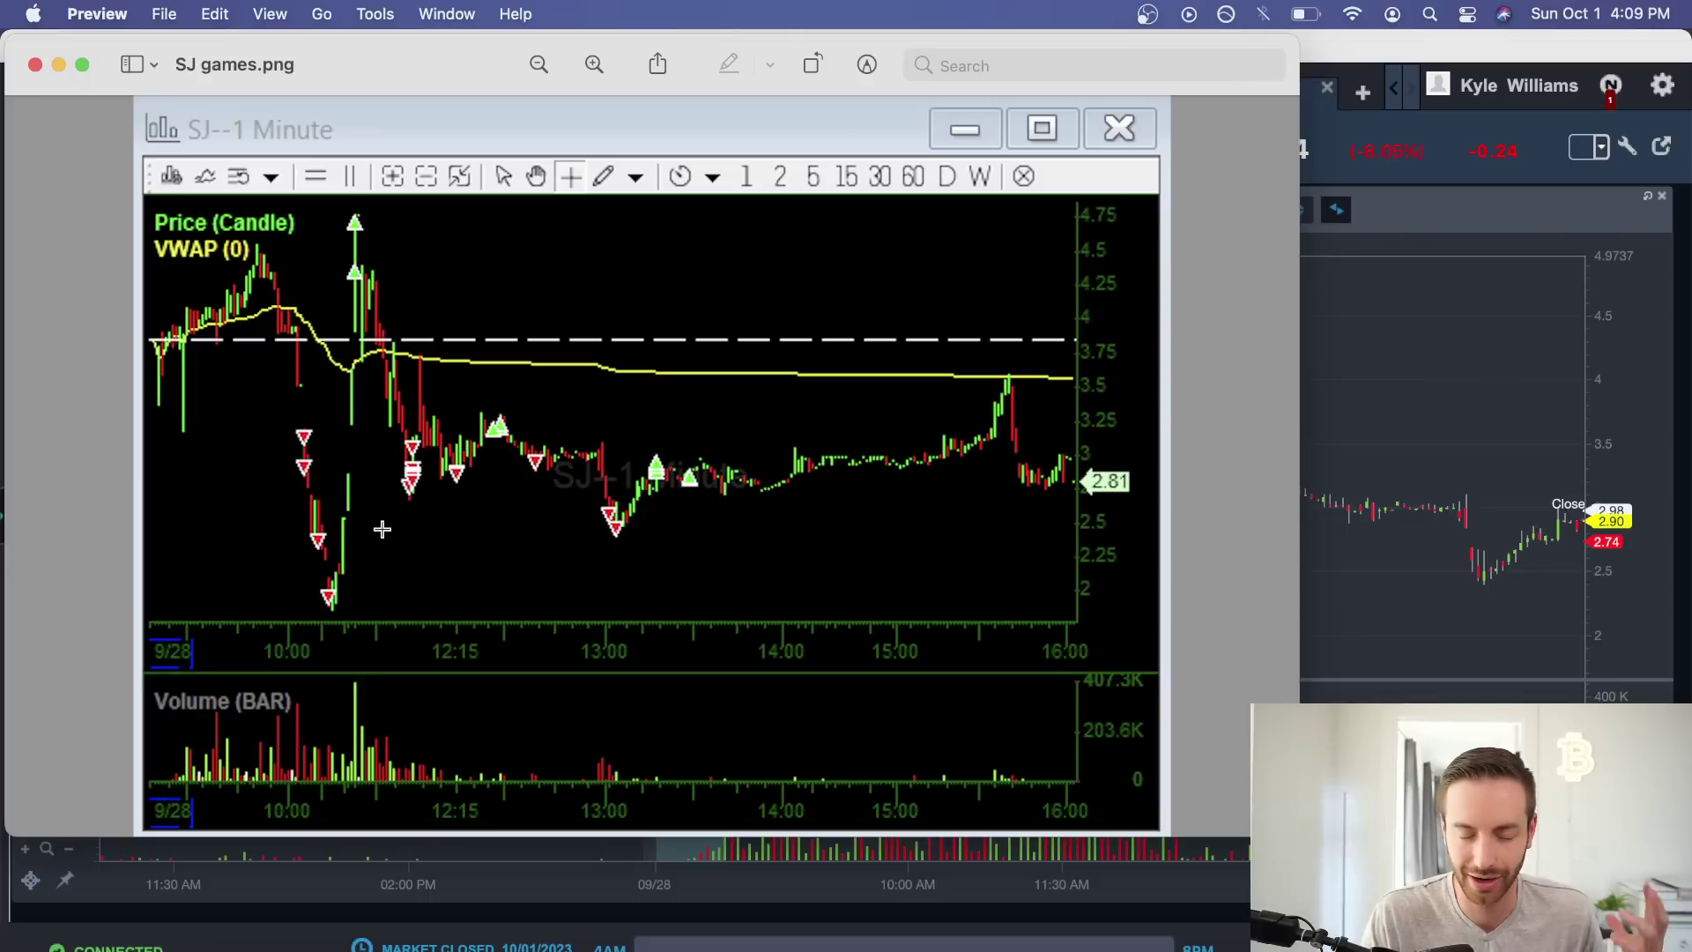
{"action": "left_click_drag", "start_coordinate": [327, 481], "coordinate": [388, 574]}
{"action": "left_click", "coordinate": [393, 563]}
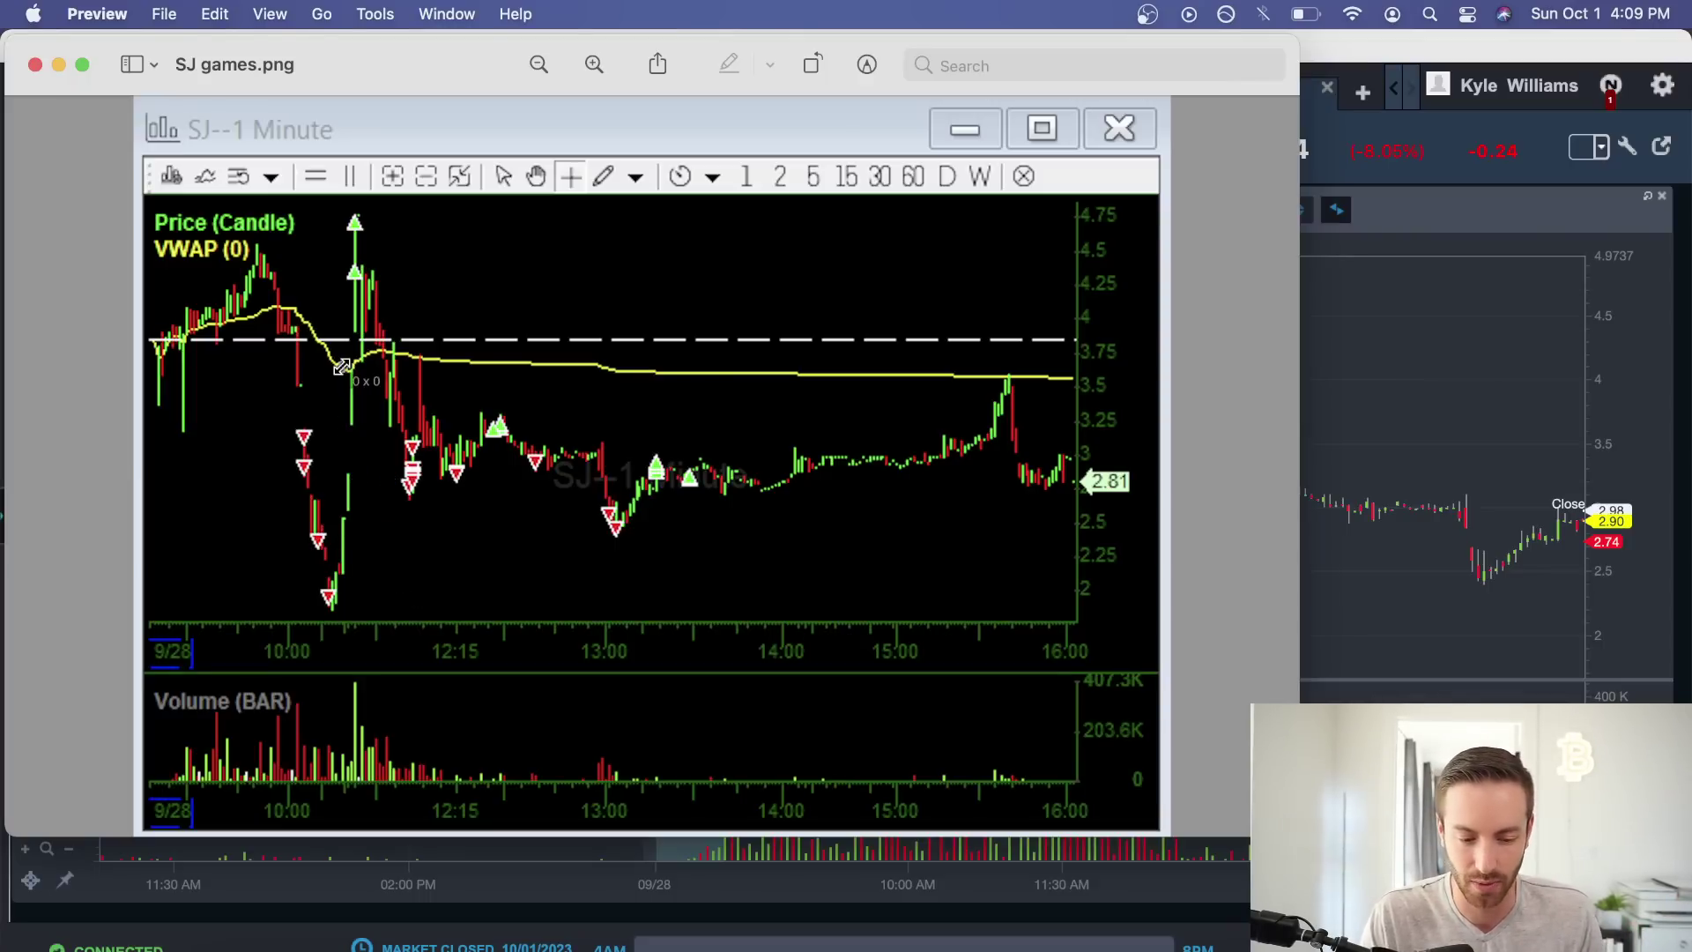
{"action": "left_click_drag", "start_coordinate": [344, 367], "coordinate": [359, 284]}
{"action": "left_click", "coordinate": [455, 314]}
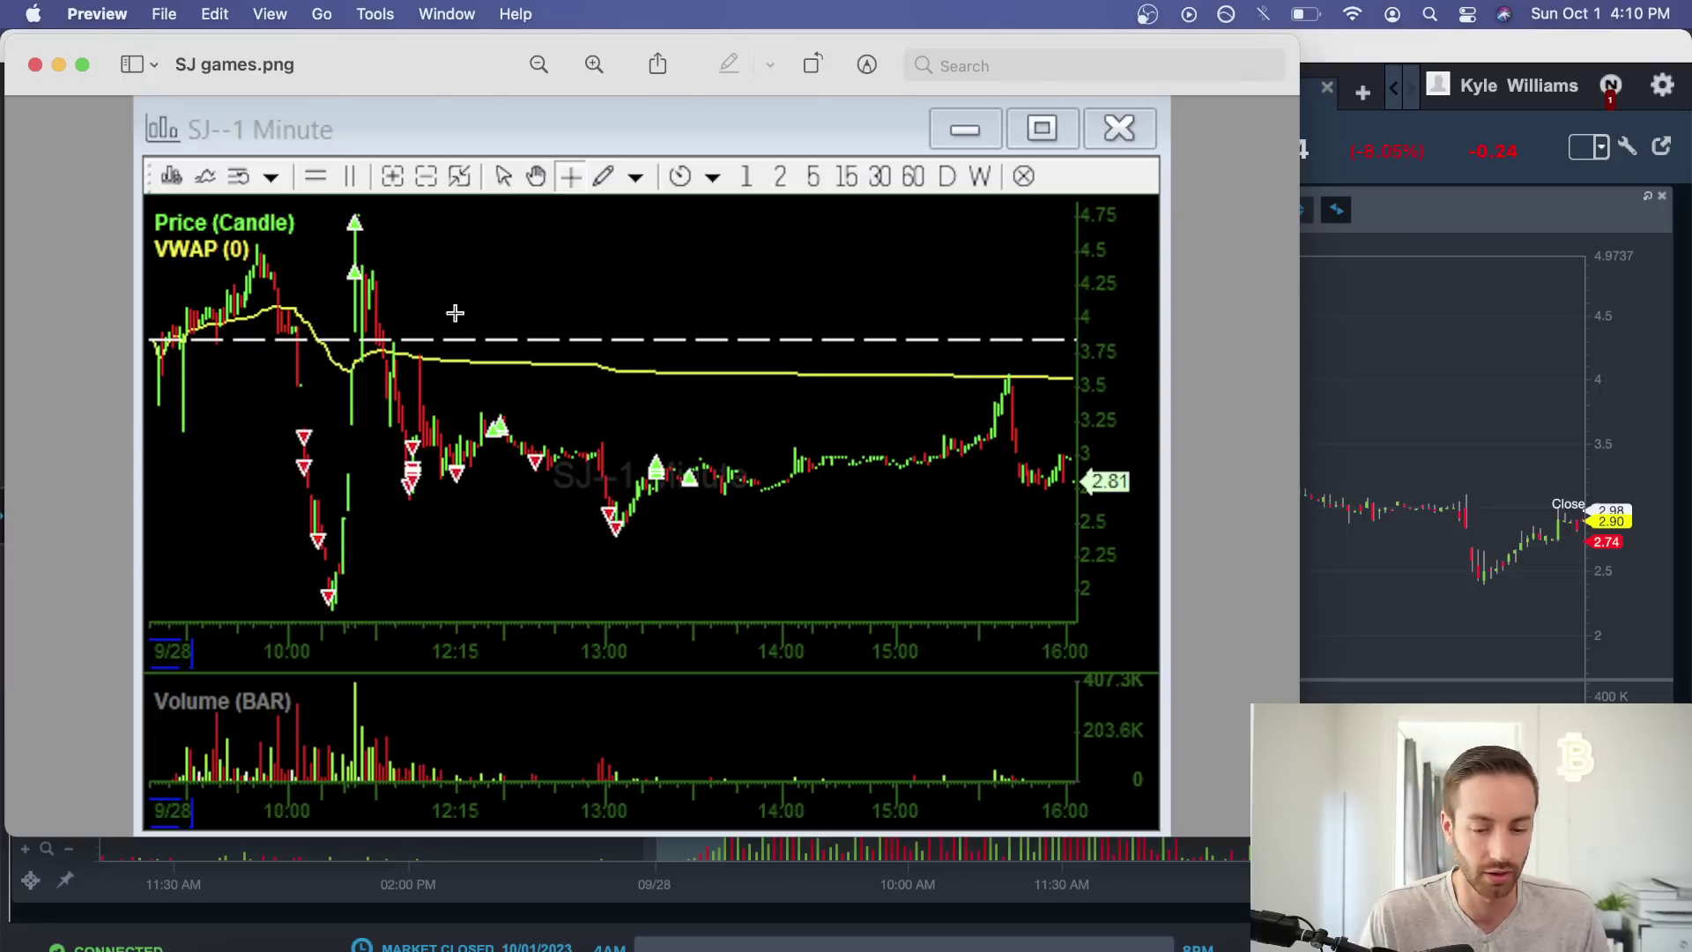
Close the SJ games image and check the September 29 result in Excel's monthly P&L calendar.
{"action": "left_click", "coordinate": [35, 64]}
{"action": "left_click", "coordinate": [476, 947]}
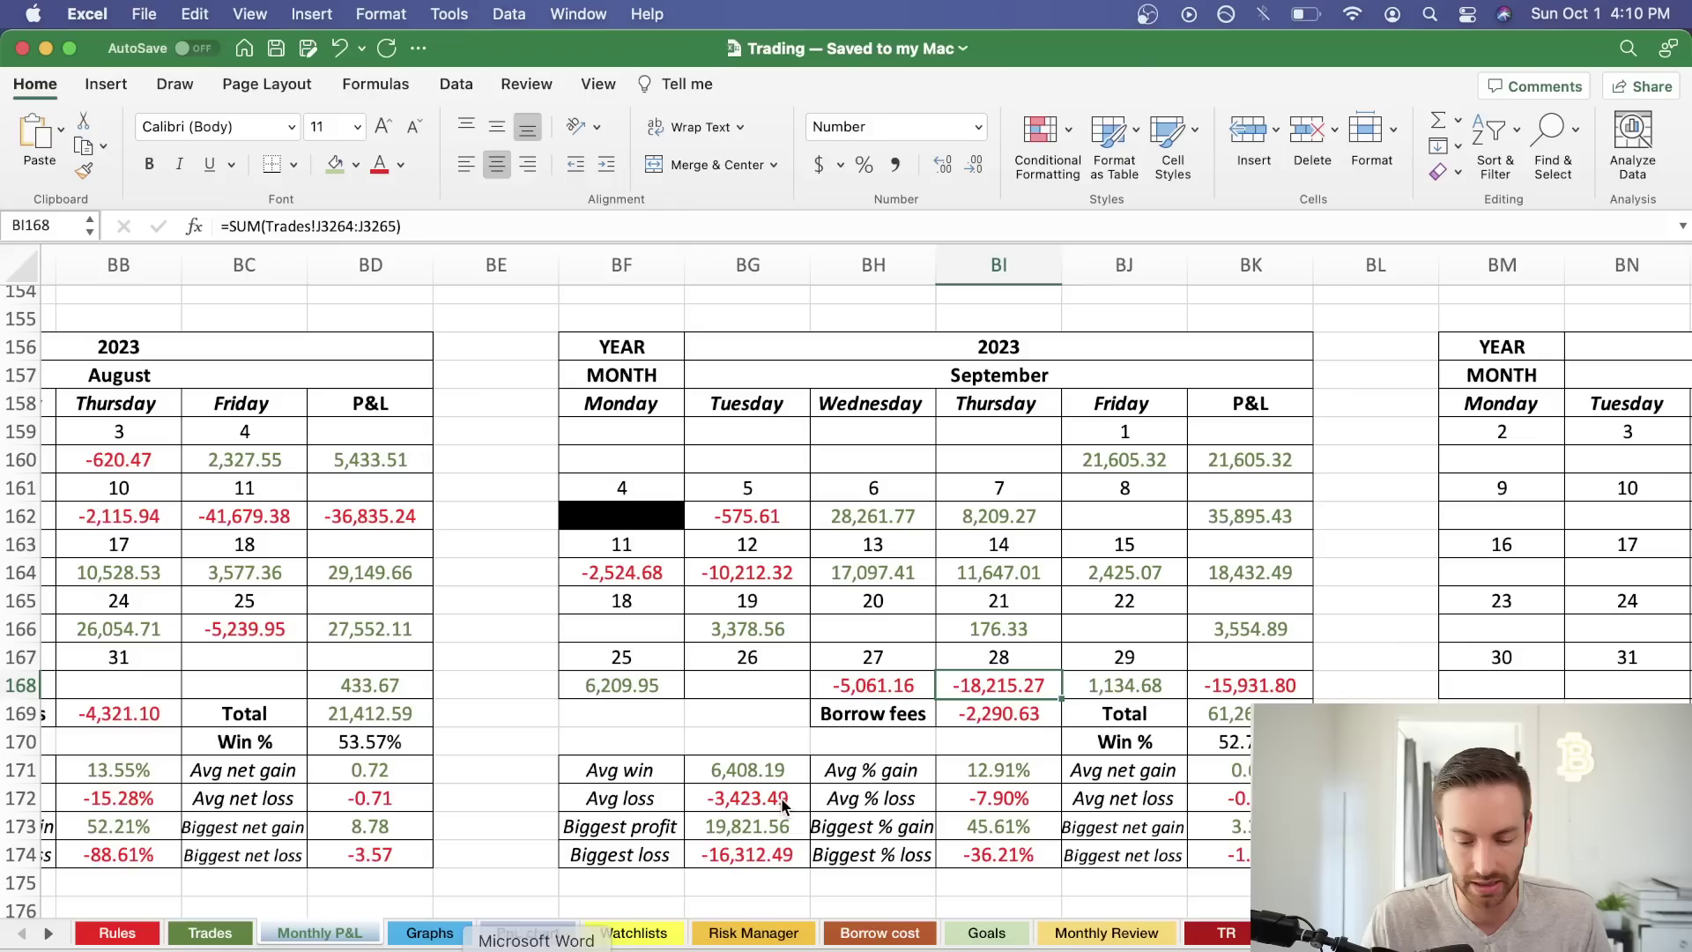
{"action": "left_click", "coordinate": [1158, 686]}
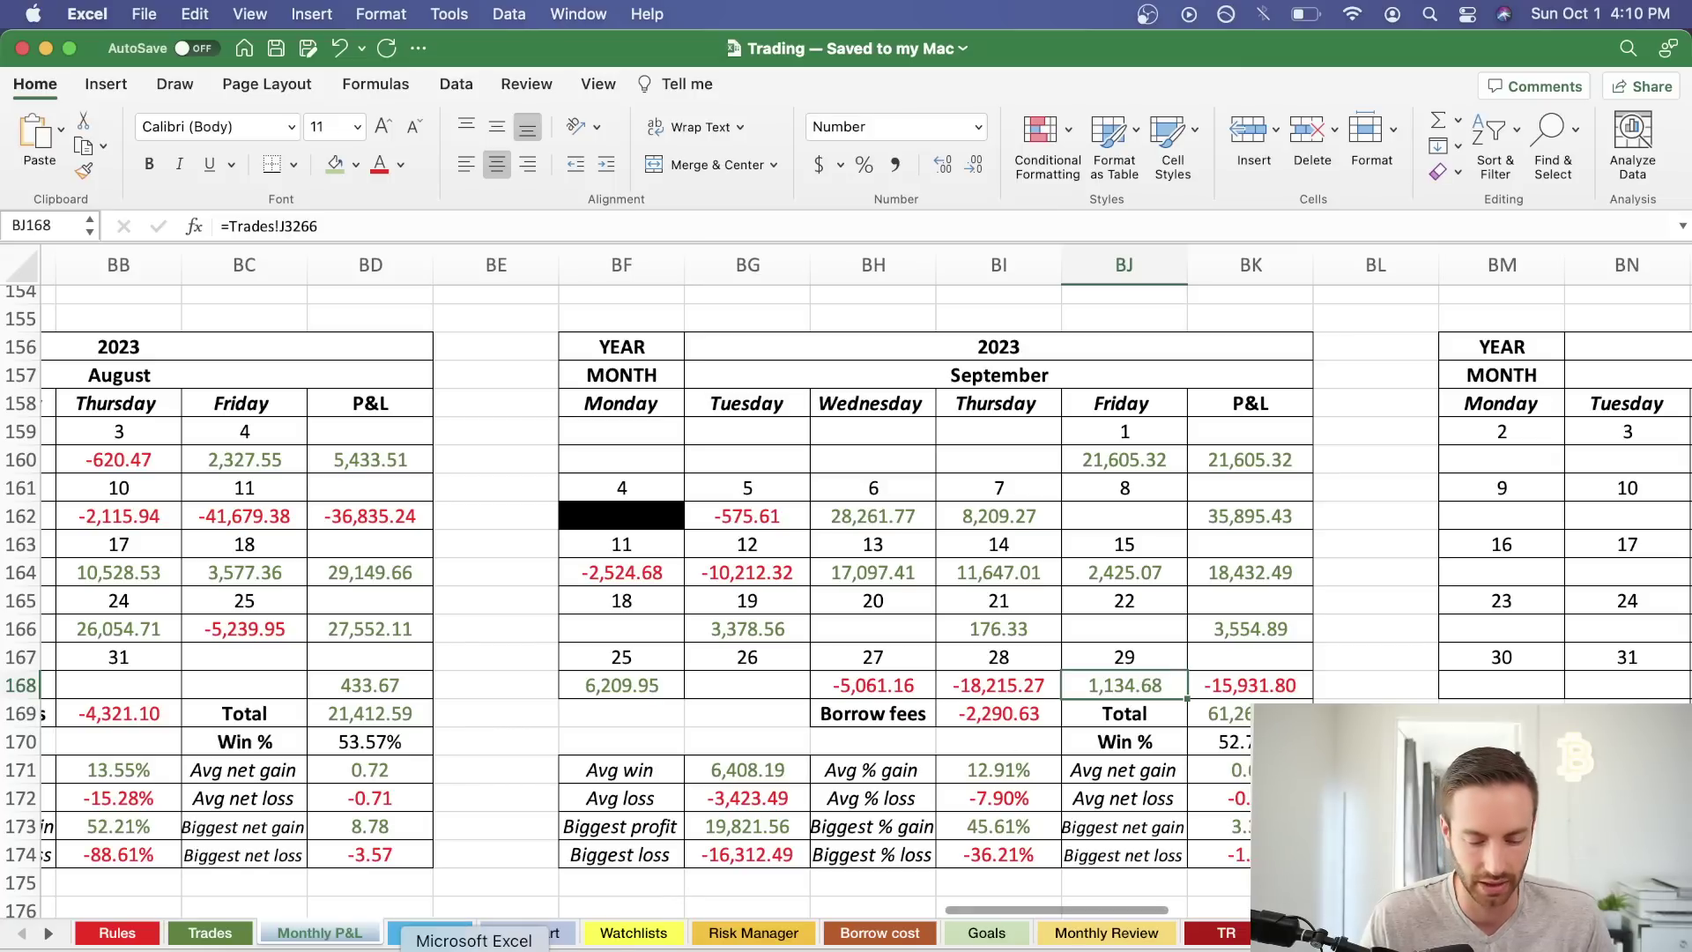
Switch to StocksToTrade and bring up the SLNO chart.
{"action": "left_click", "coordinate": [350, 949]}
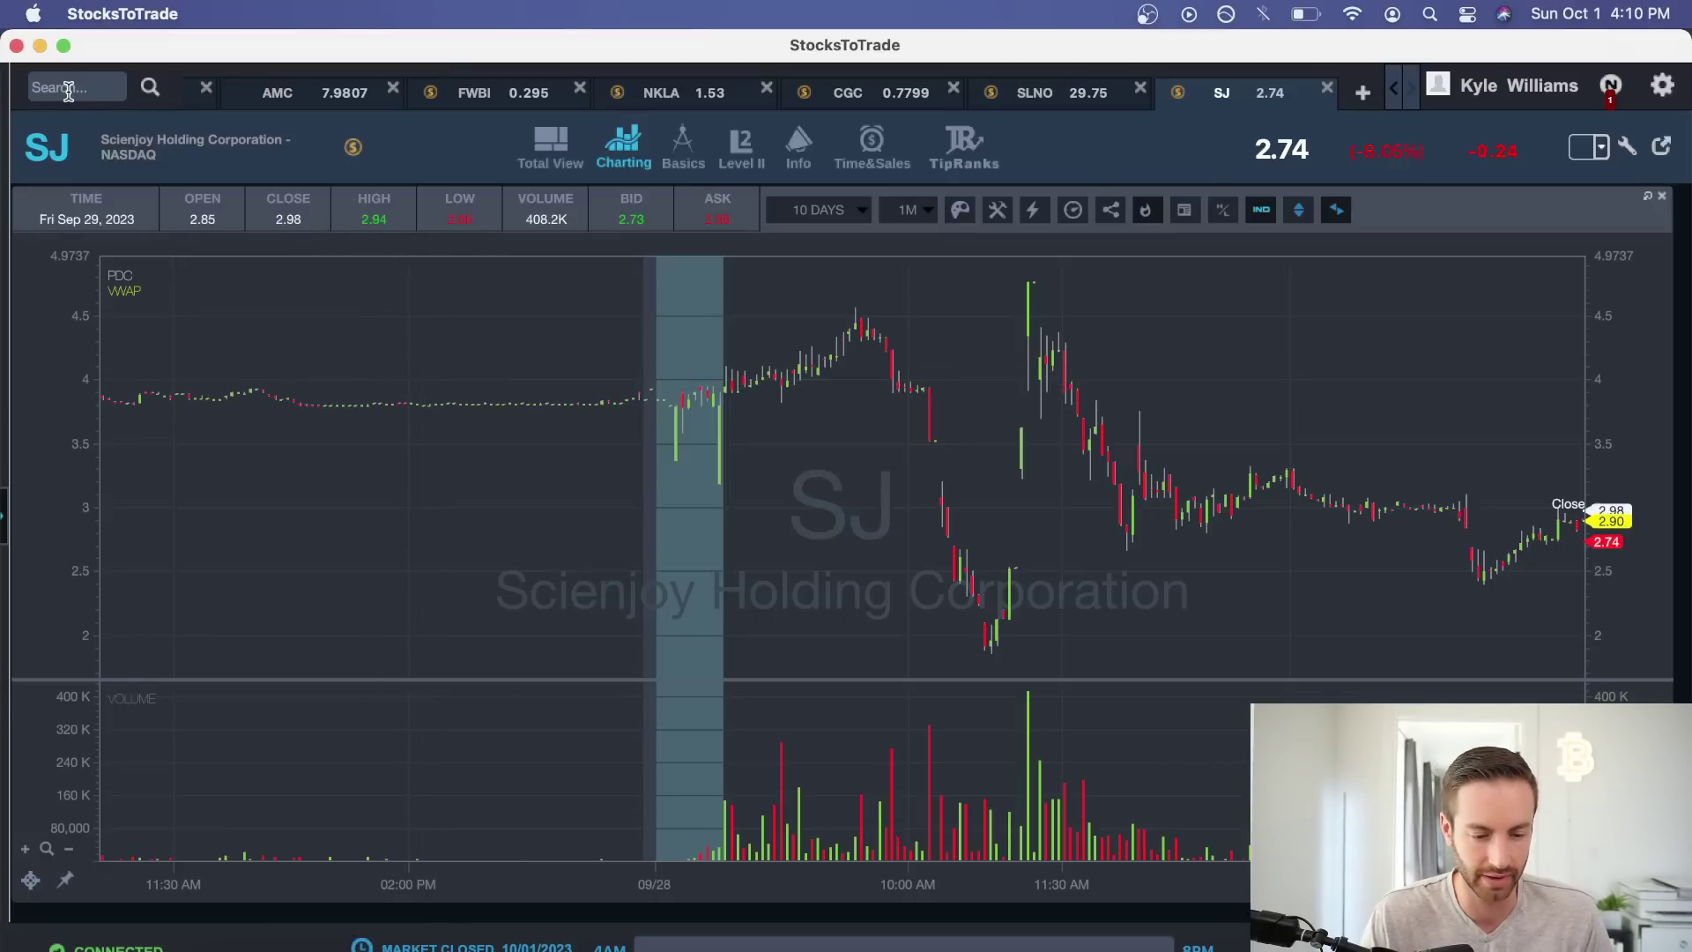
{"action": "left_click", "coordinate": [1037, 93]}
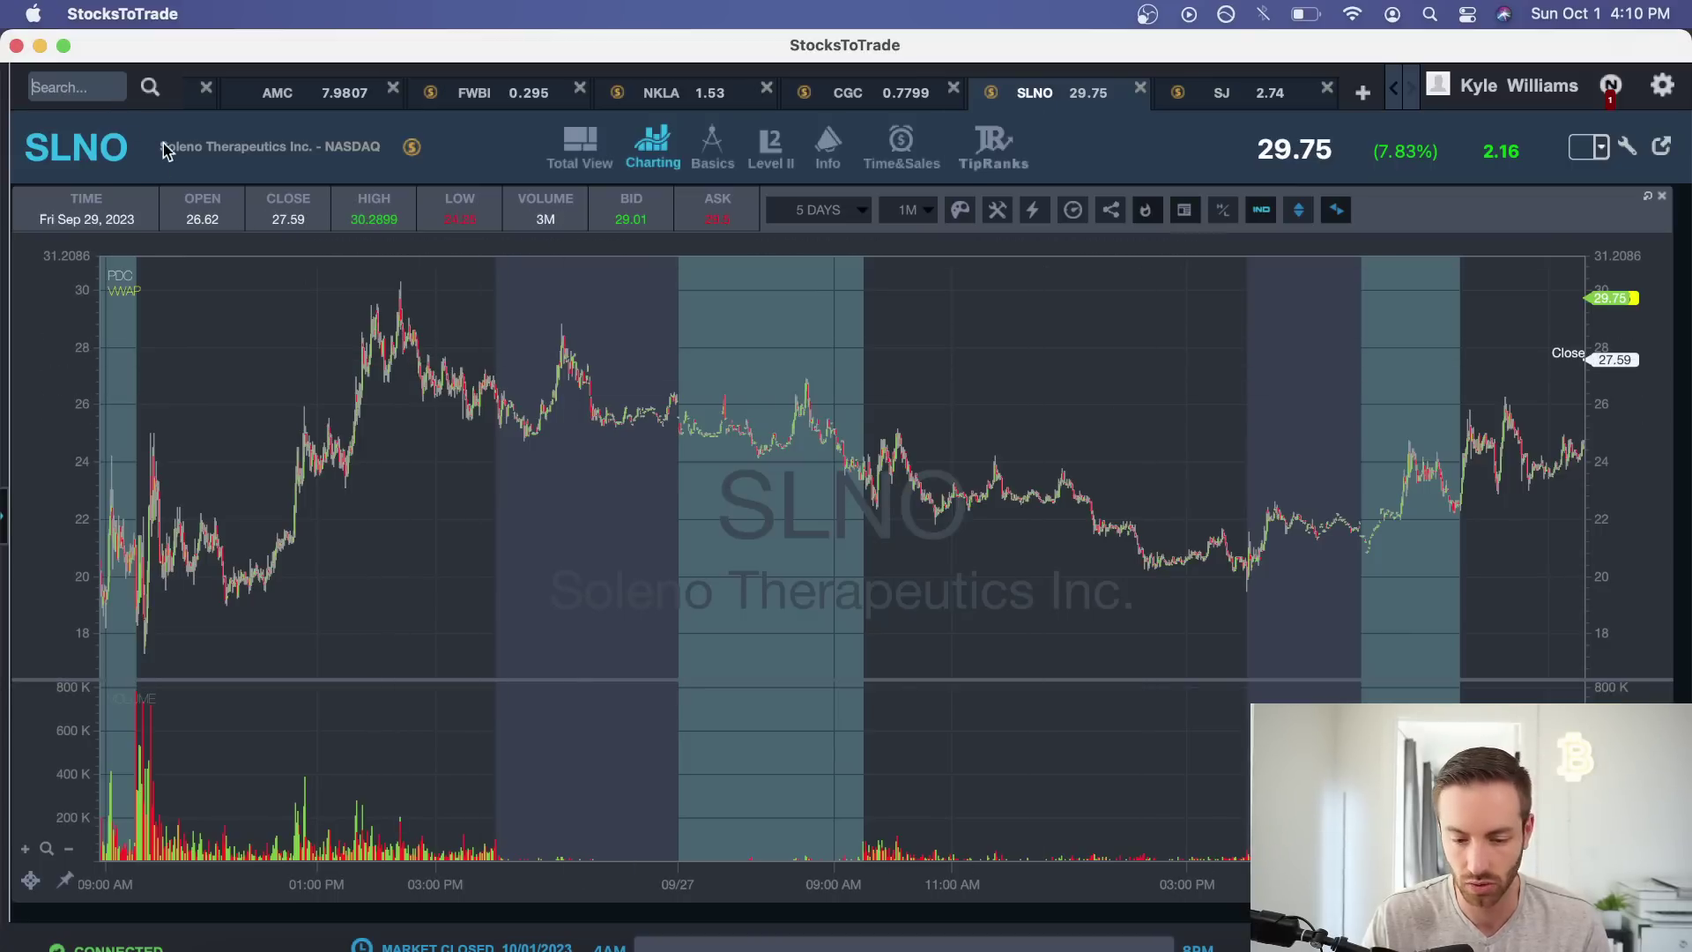
{"action": "type", "text": "NBOX"}
{"action": "key", "text": "Return"}
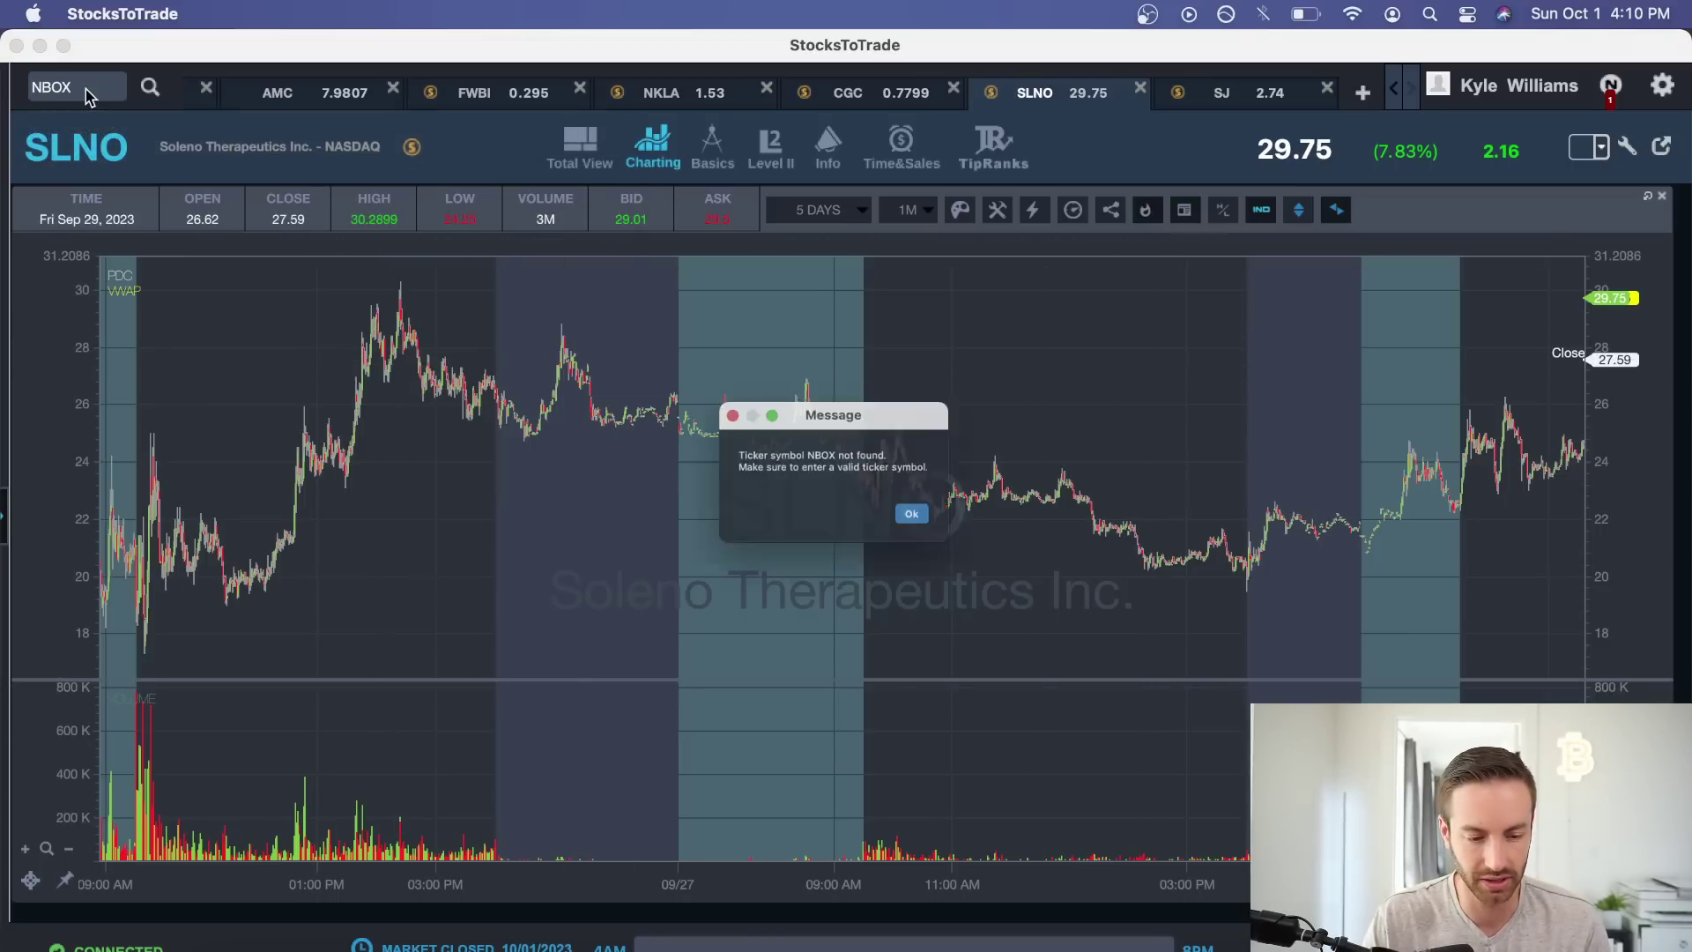
{"action": "key", "text": "Return"}
{"action": "key", "text": "BackSpace"}
{"action": "key", "text": "BackSpace"}
{"action": "key", "text": "BackSpace"}
{"action": "key", "text": "BackSpace"}
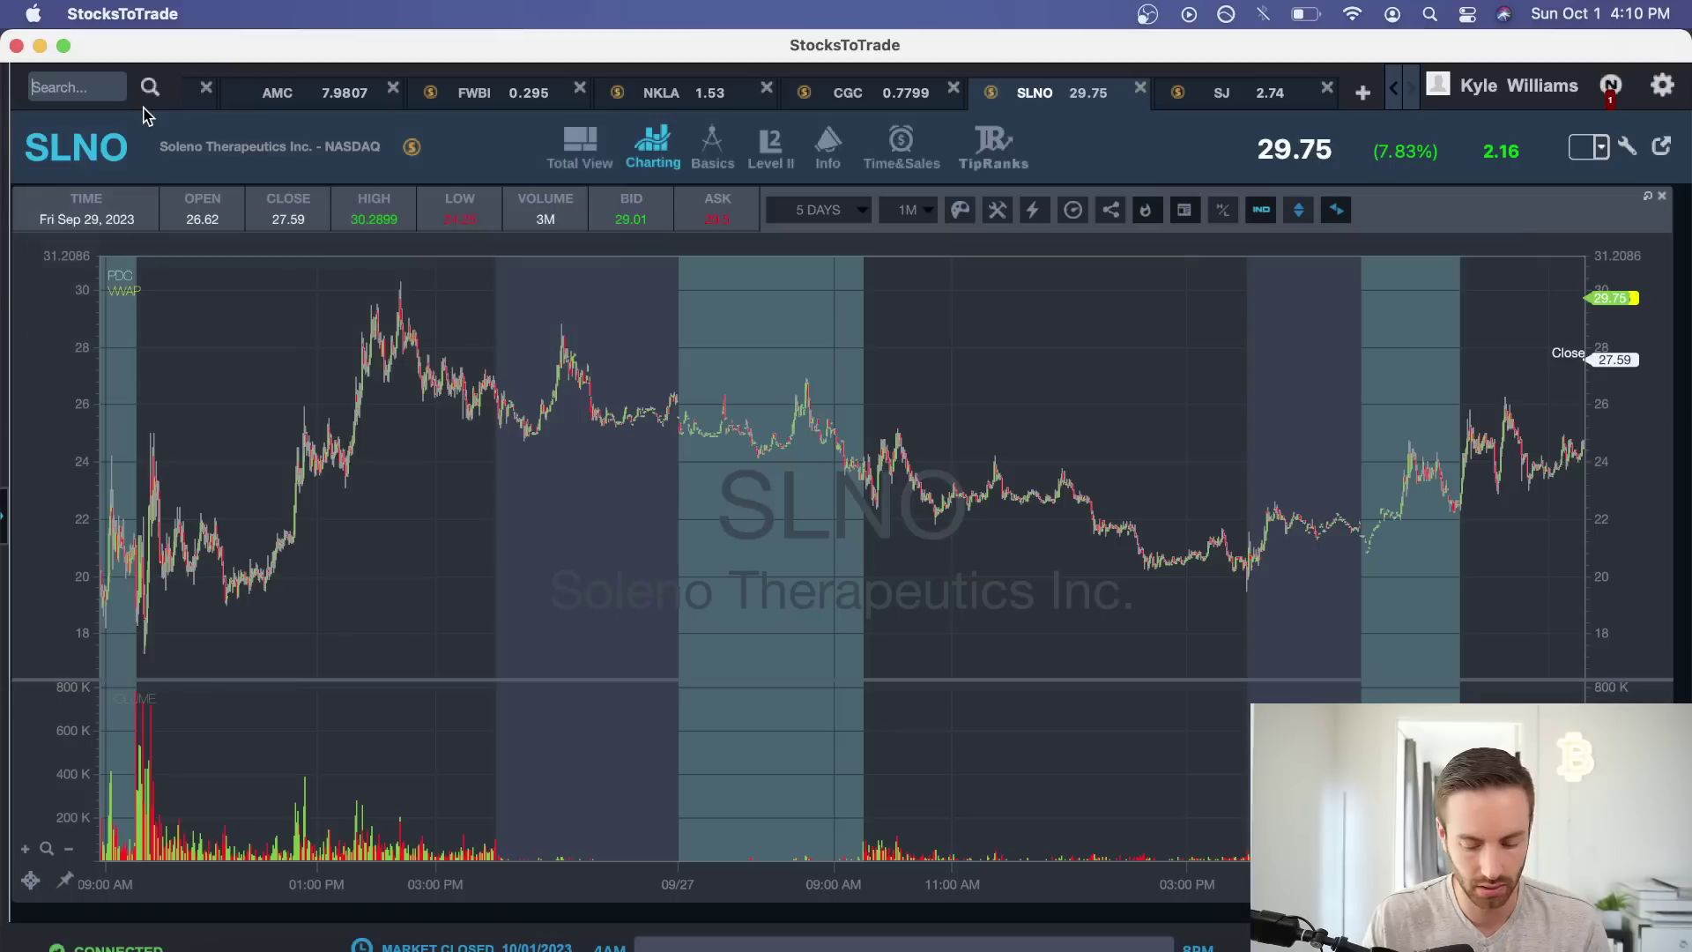
Look up ticker BNOX, enlarge its chart and examine the September 28 price action before the September 29 session.
{"action": "type", "text": "BNOX"}
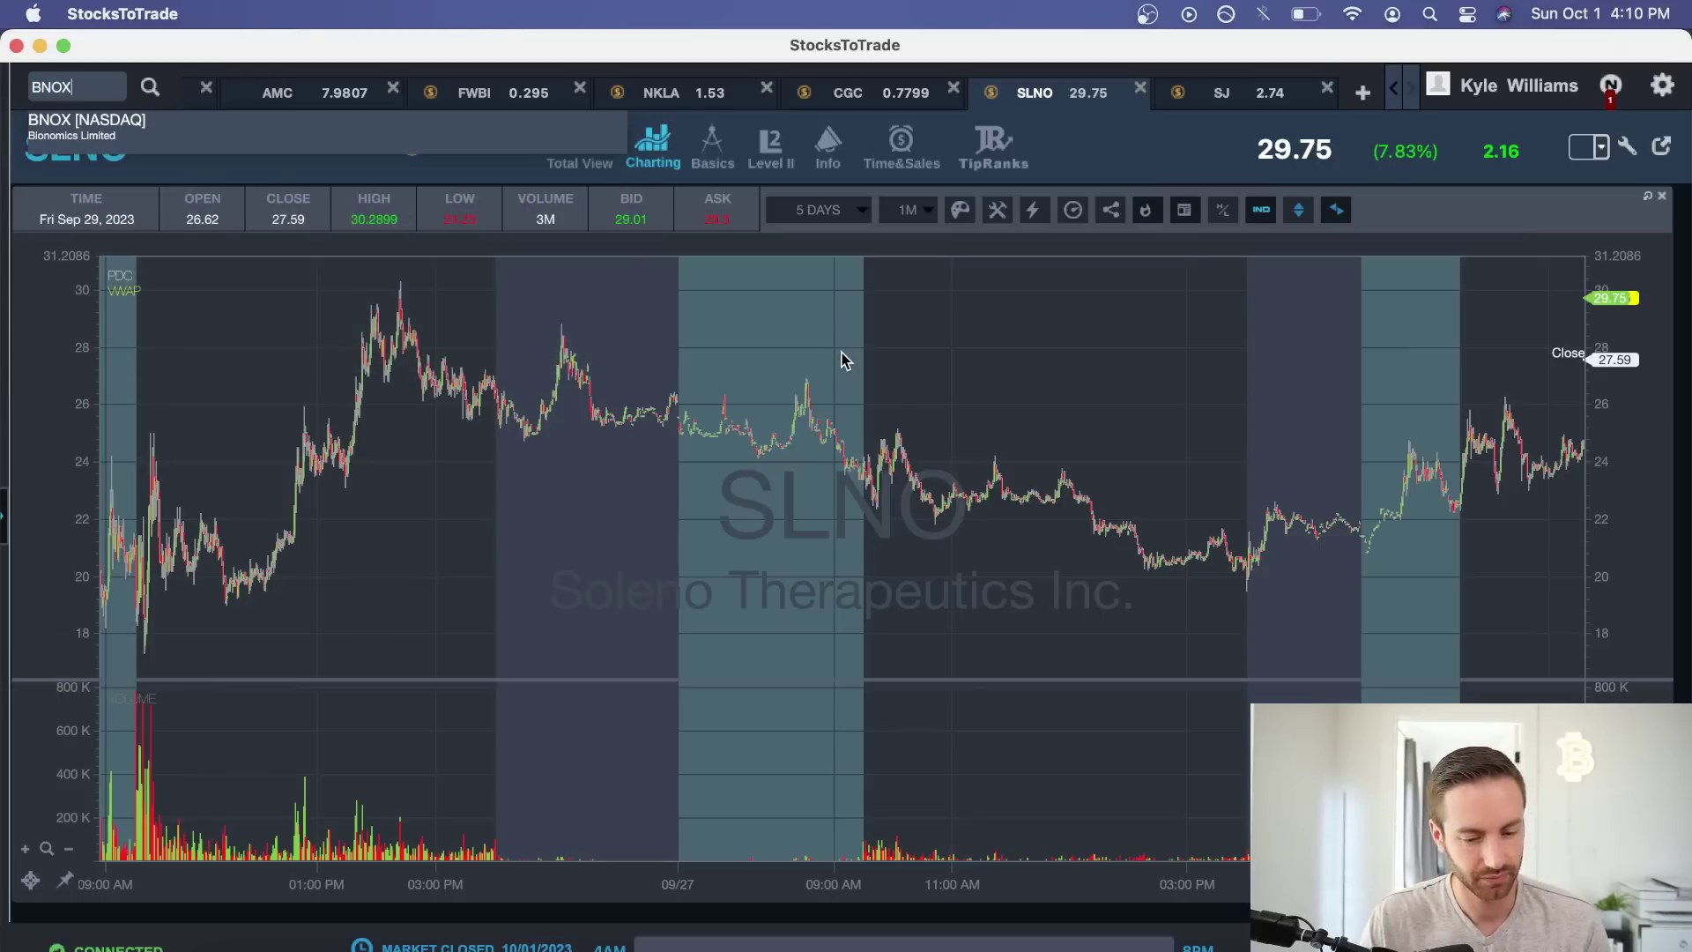
{"action": "key", "text": "Return"}
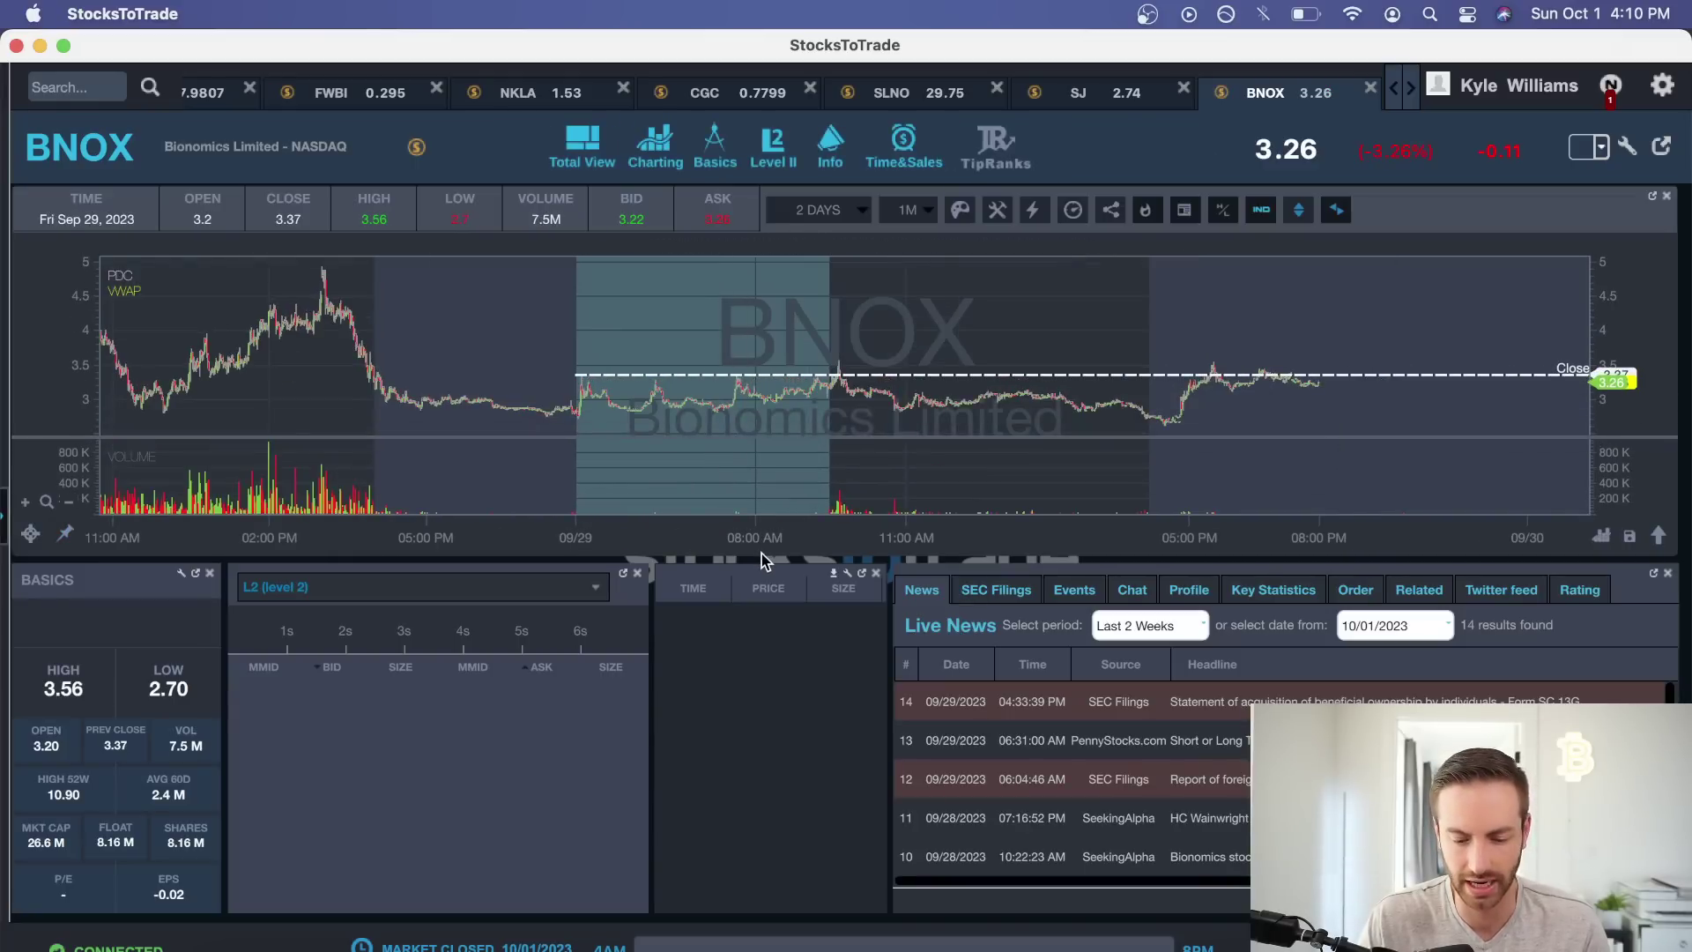
{"action": "left_click_drag", "start_coordinate": [757, 560], "coordinate": [748, 917]}
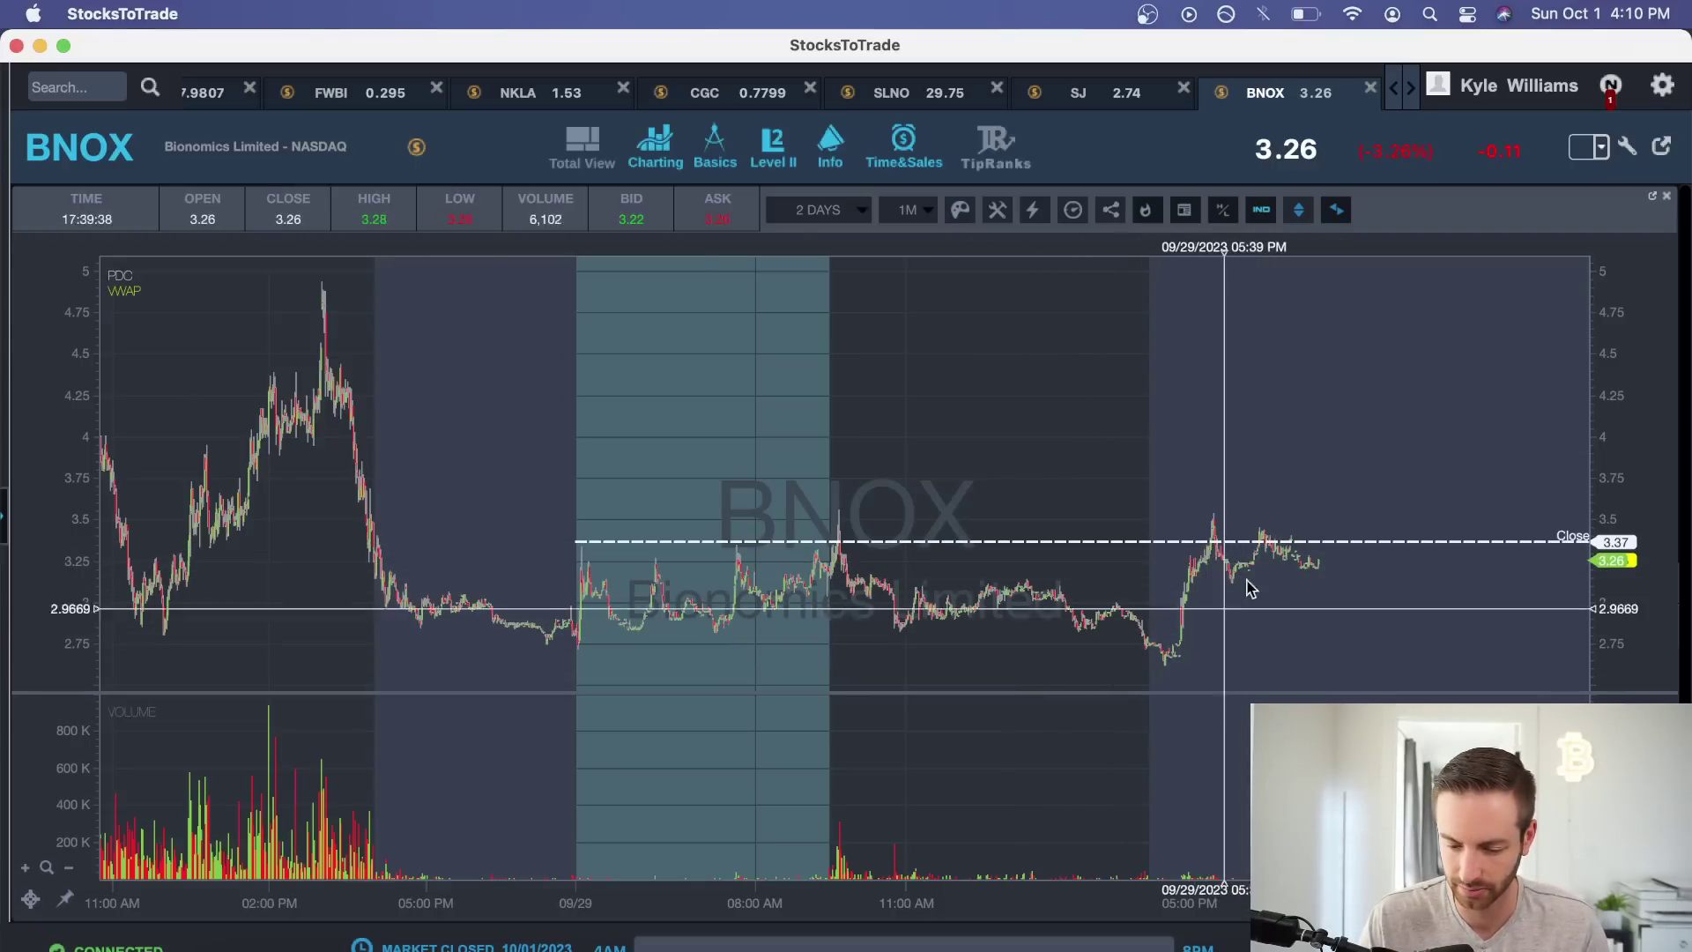
{"action": "left_click_drag", "start_coordinate": [672, 473], "coordinate": [888, 472]}
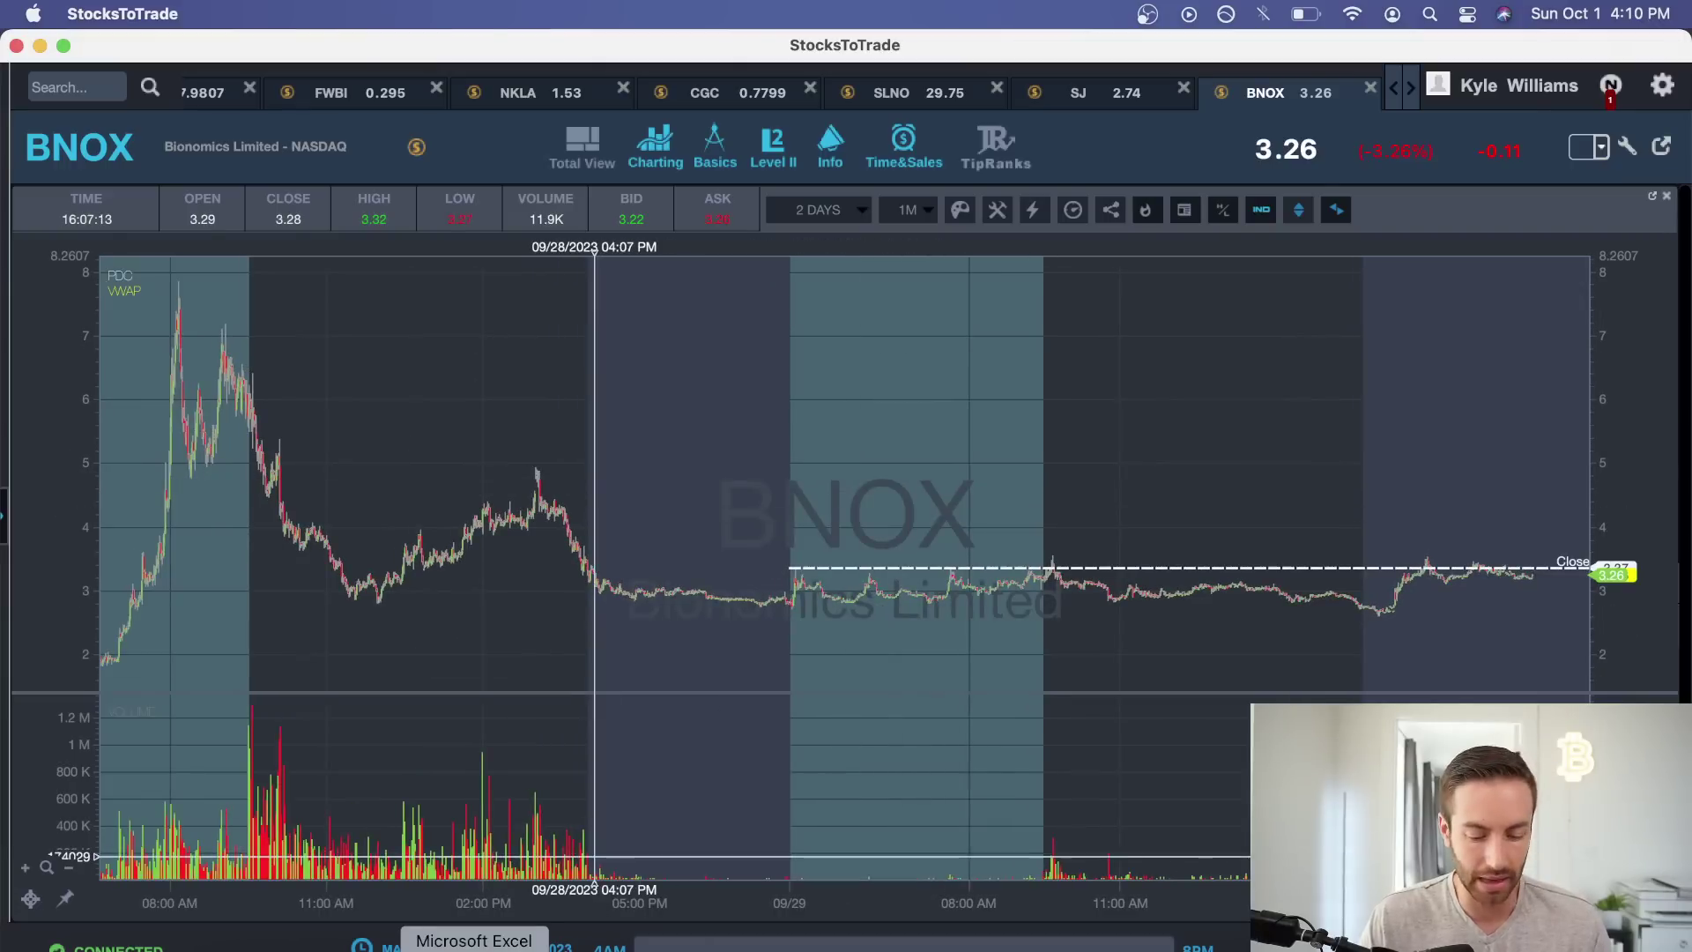
Switch back to Excel and check September's total P&L in the monthly calendar.
{"action": "left_click", "coordinate": [474, 949]}
{"action": "left_click", "coordinate": [1238, 714]}
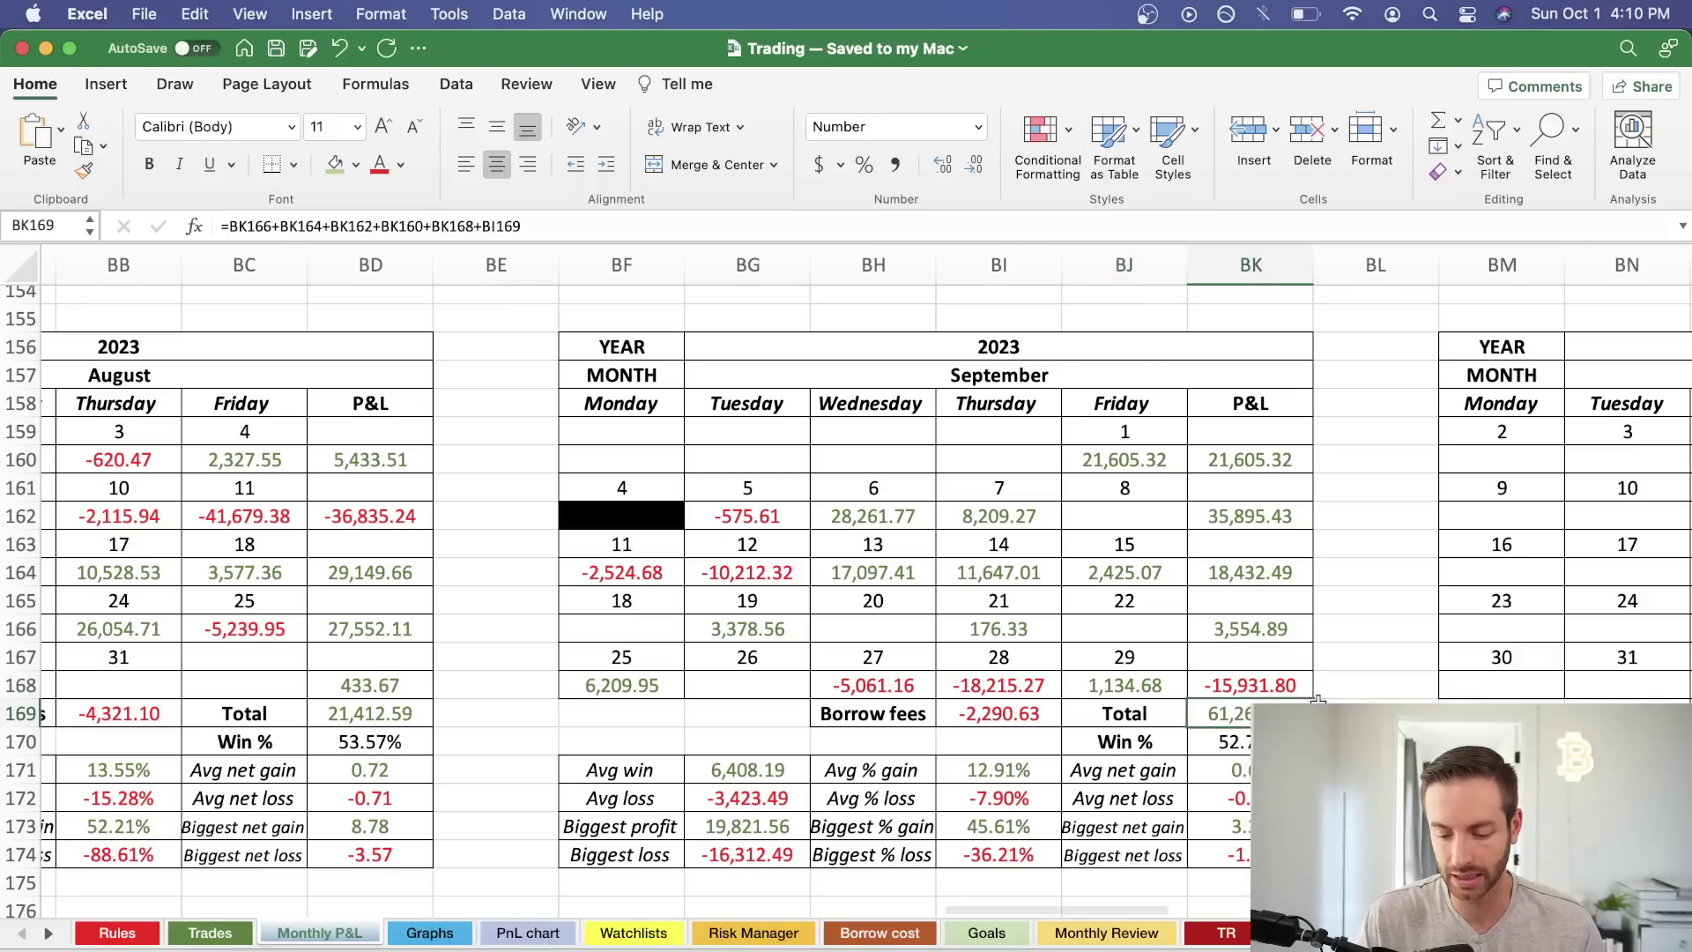
{"action": "left_click", "coordinate": [1397, 690]}
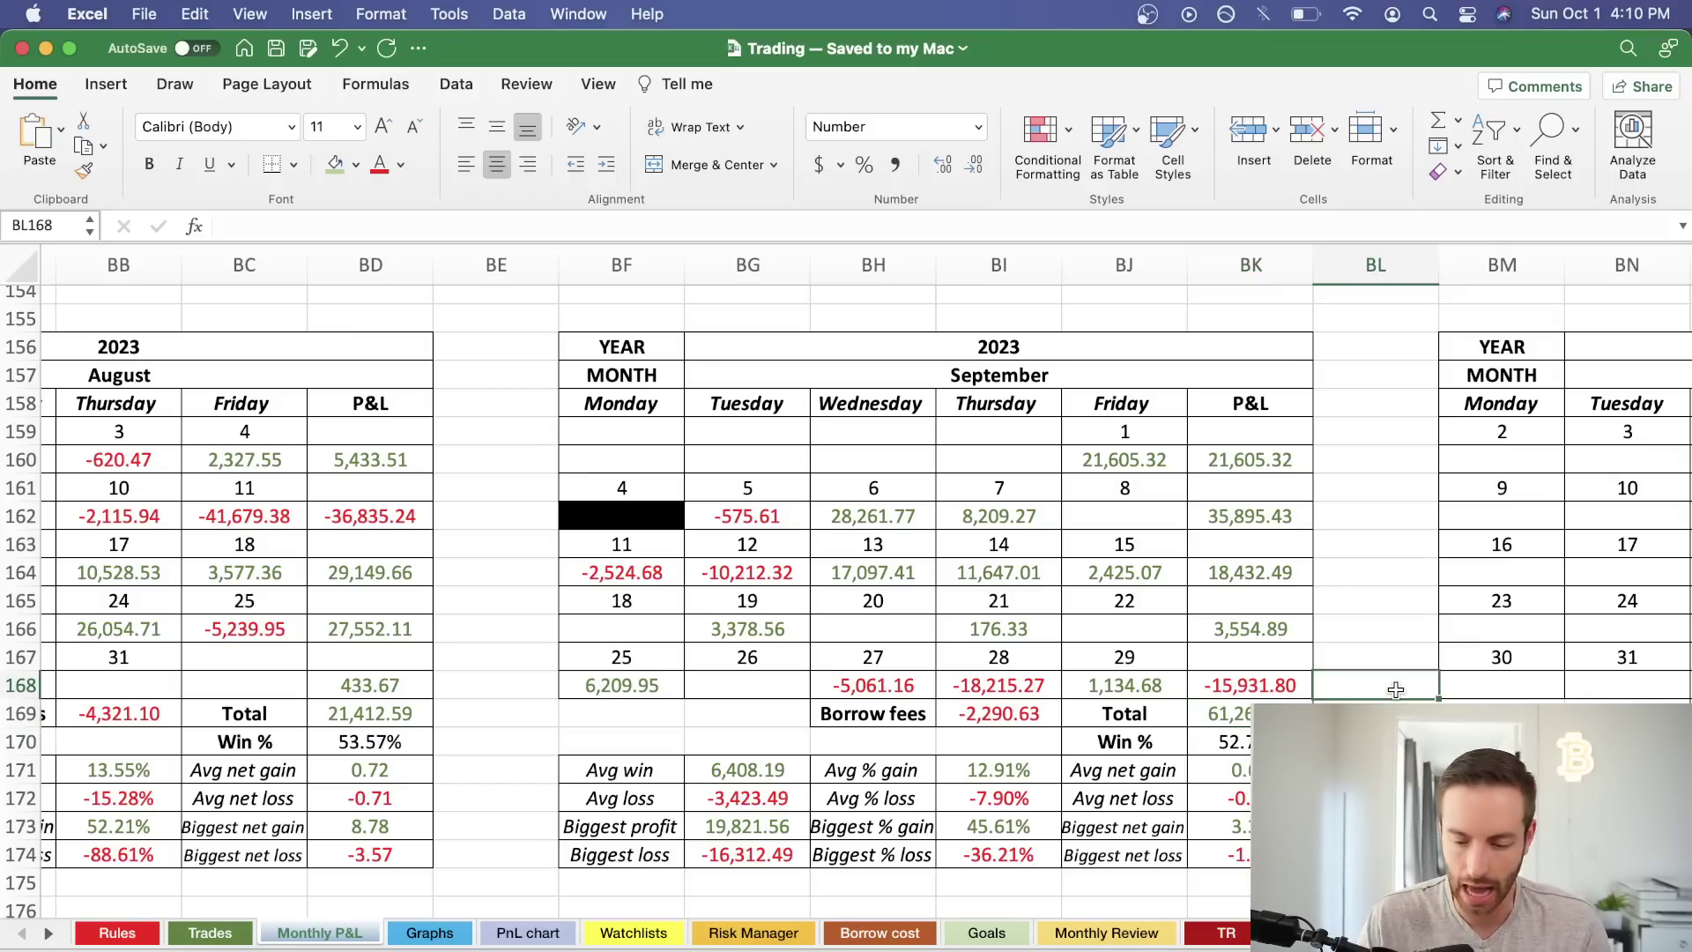
Look over the remaining October, November and December 2023 calendars and compare them with September's results.
{"action": "scroll", "coordinate": [1396, 690], "scroll_direction": "right", "scroll_amount": 10}
{"action": "scroll", "coordinate": [1397, 690], "scroll_direction": "right", "scroll_amount": 8}
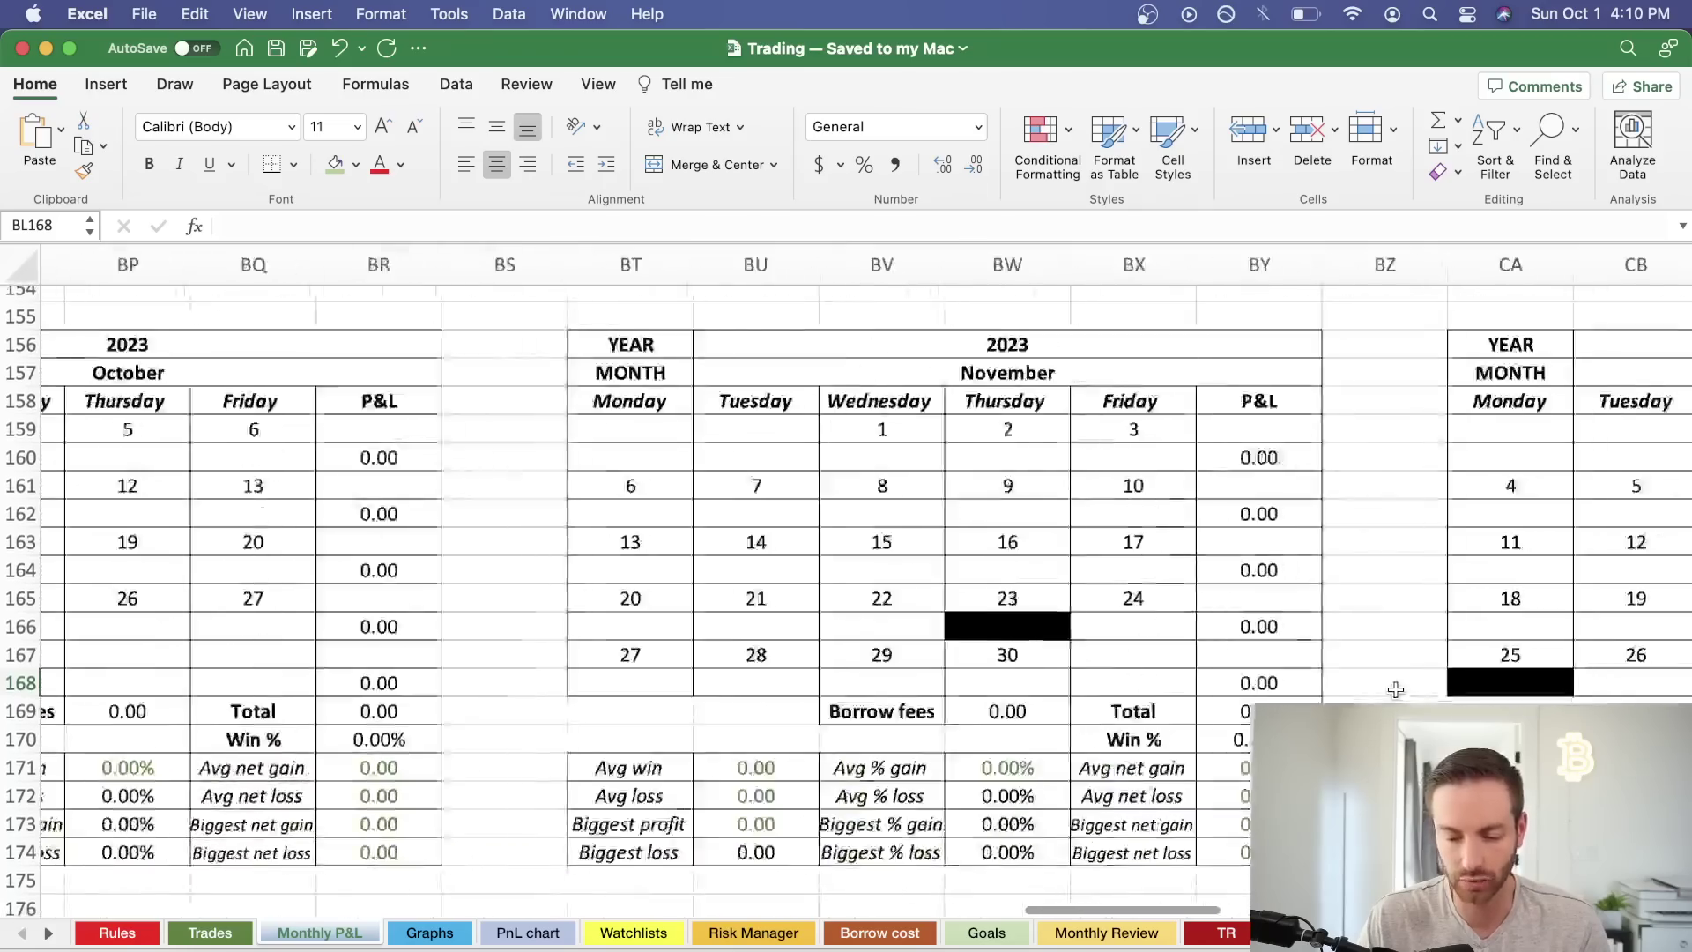
{"action": "scroll", "coordinate": [1397, 690], "scroll_direction": "left", "scroll_amount": 15}
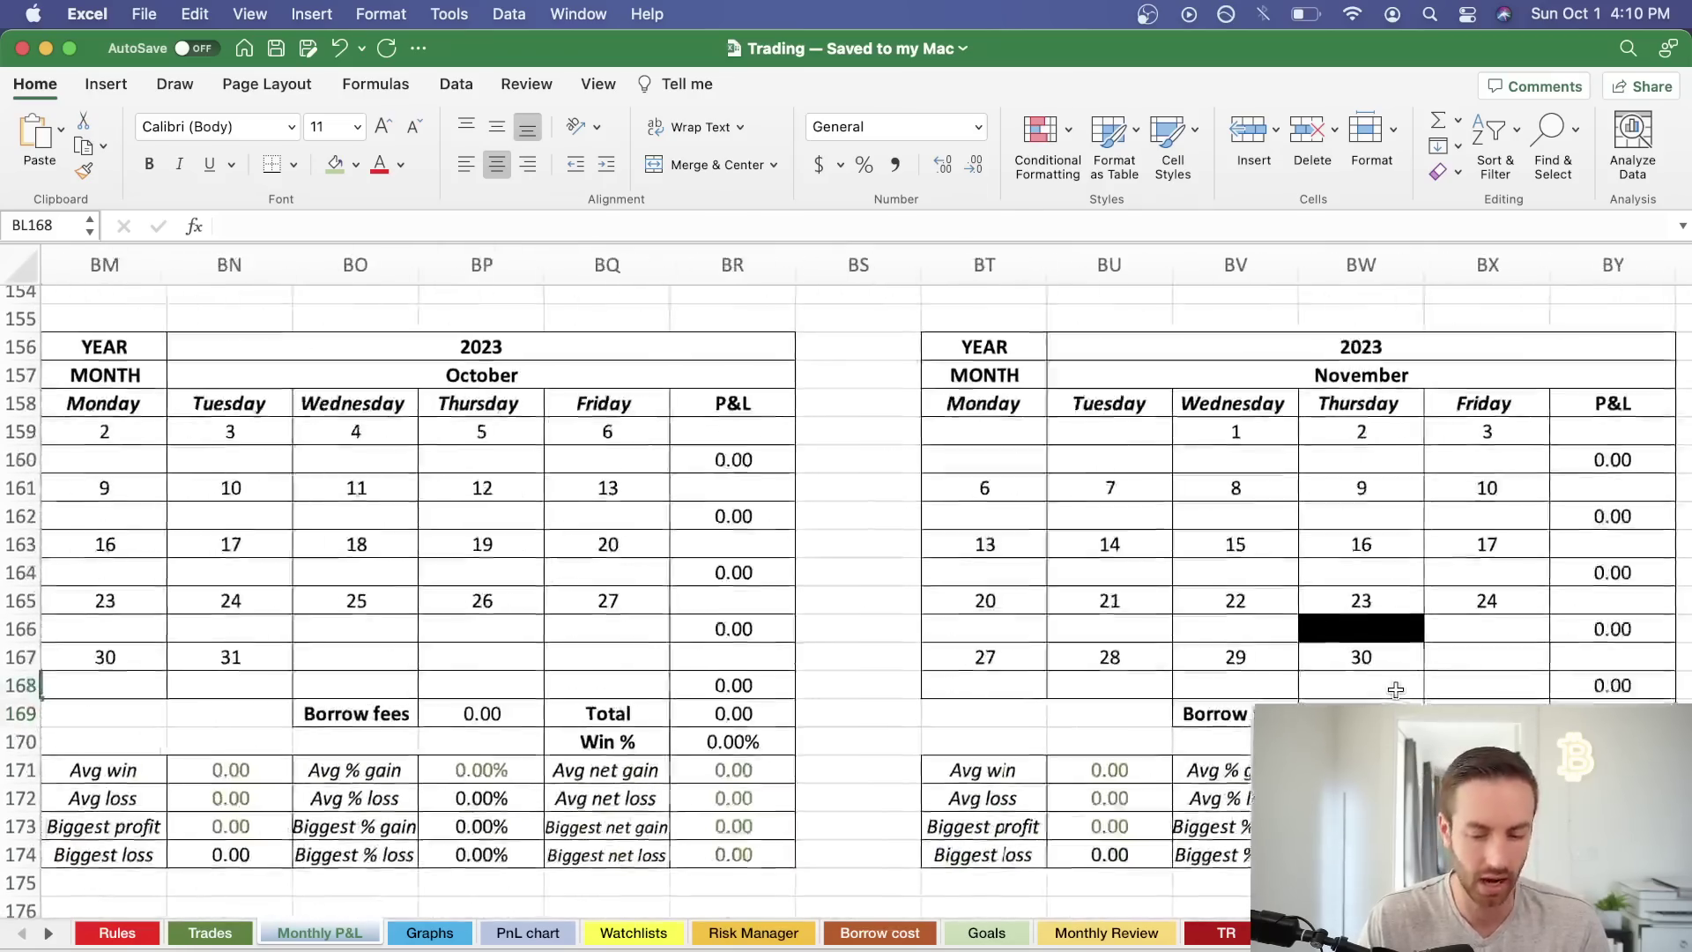
{"action": "scroll", "coordinate": [1397, 690], "scroll_direction": "left", "scroll_amount": 4}
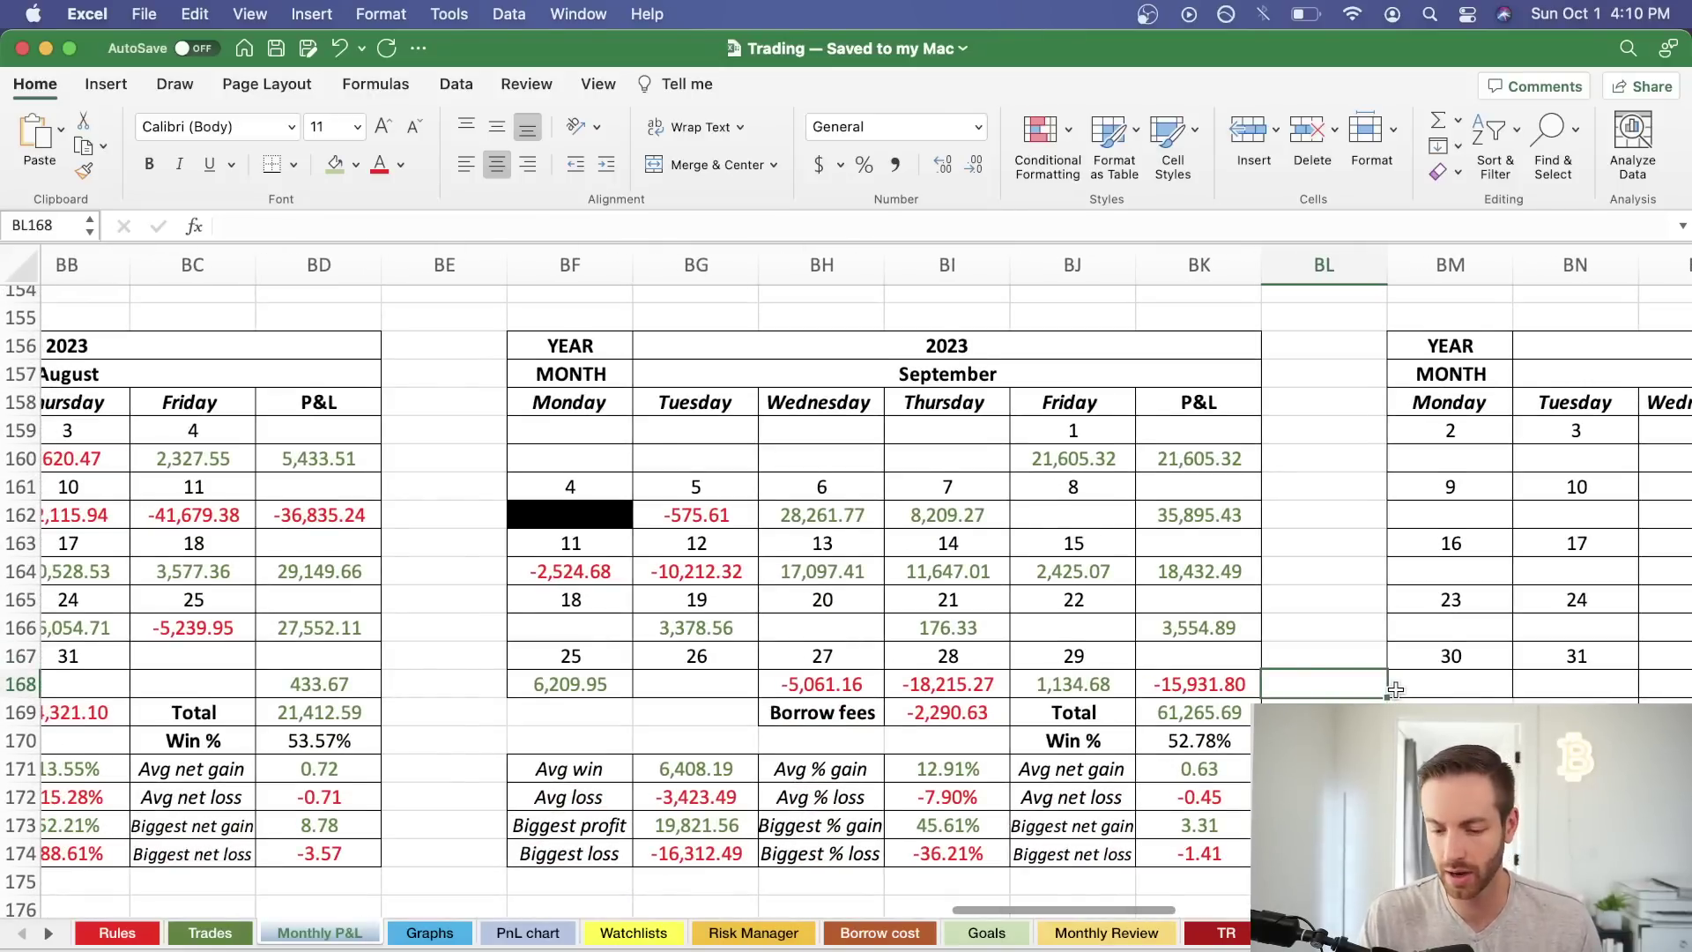
{"action": "scroll", "coordinate": [1396, 690], "scroll_direction": "right", "scroll_amount": 15}
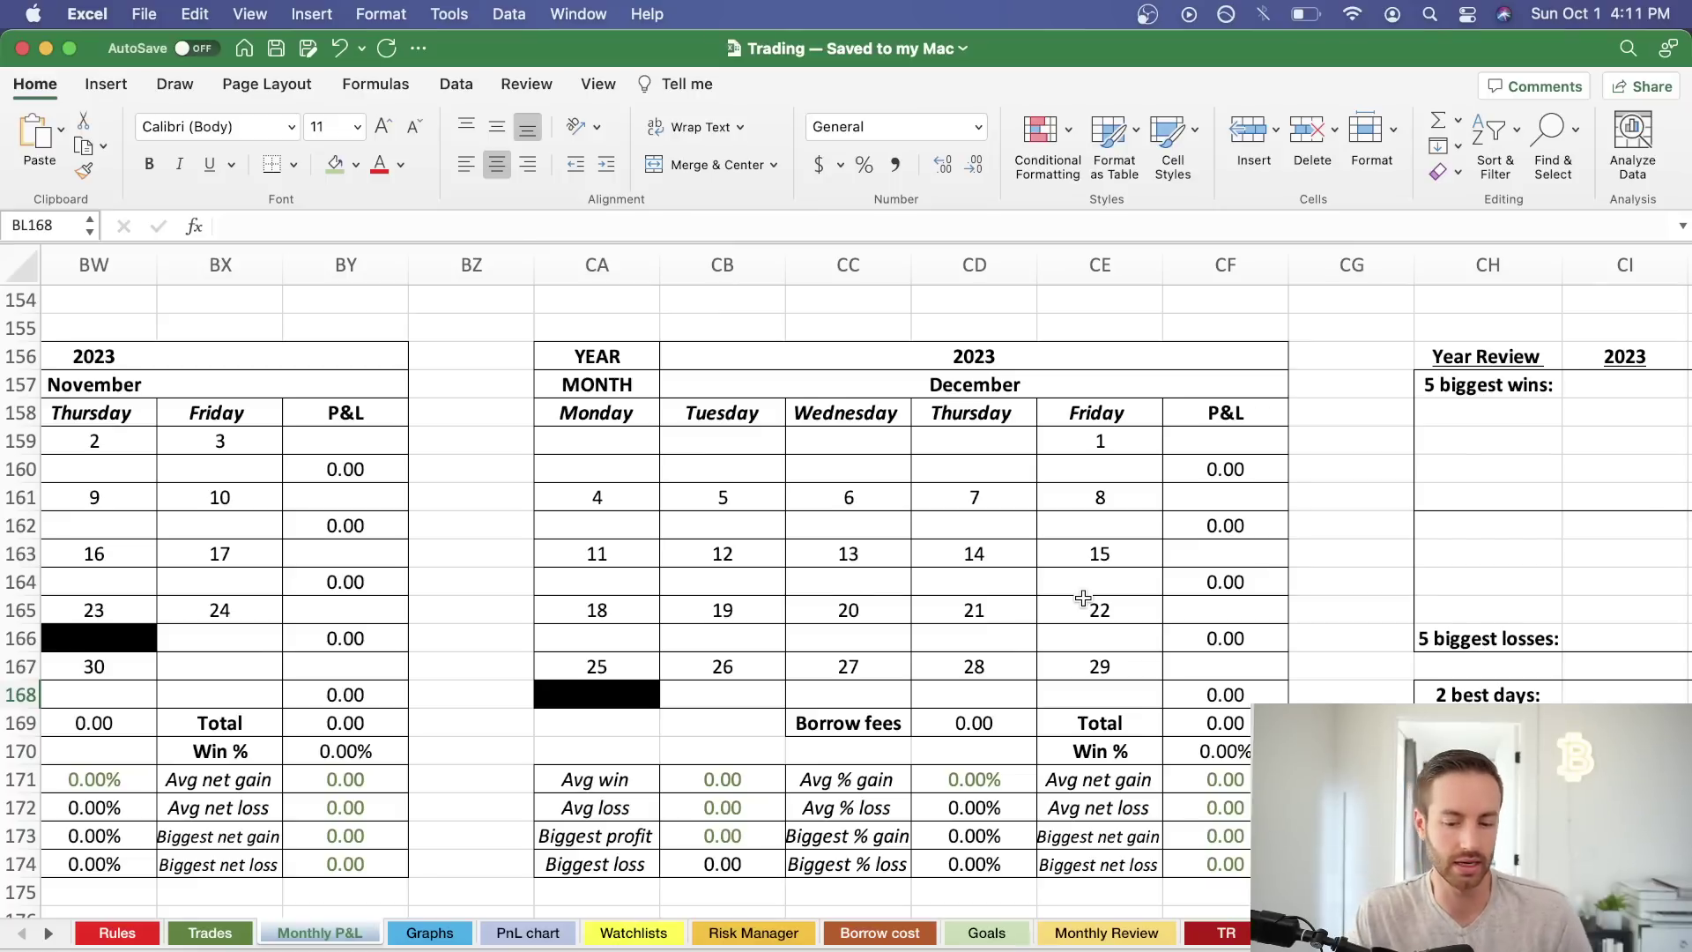
{"action": "scroll", "coordinate": [903, 575], "scroll_direction": "left", "scroll_amount": 8}
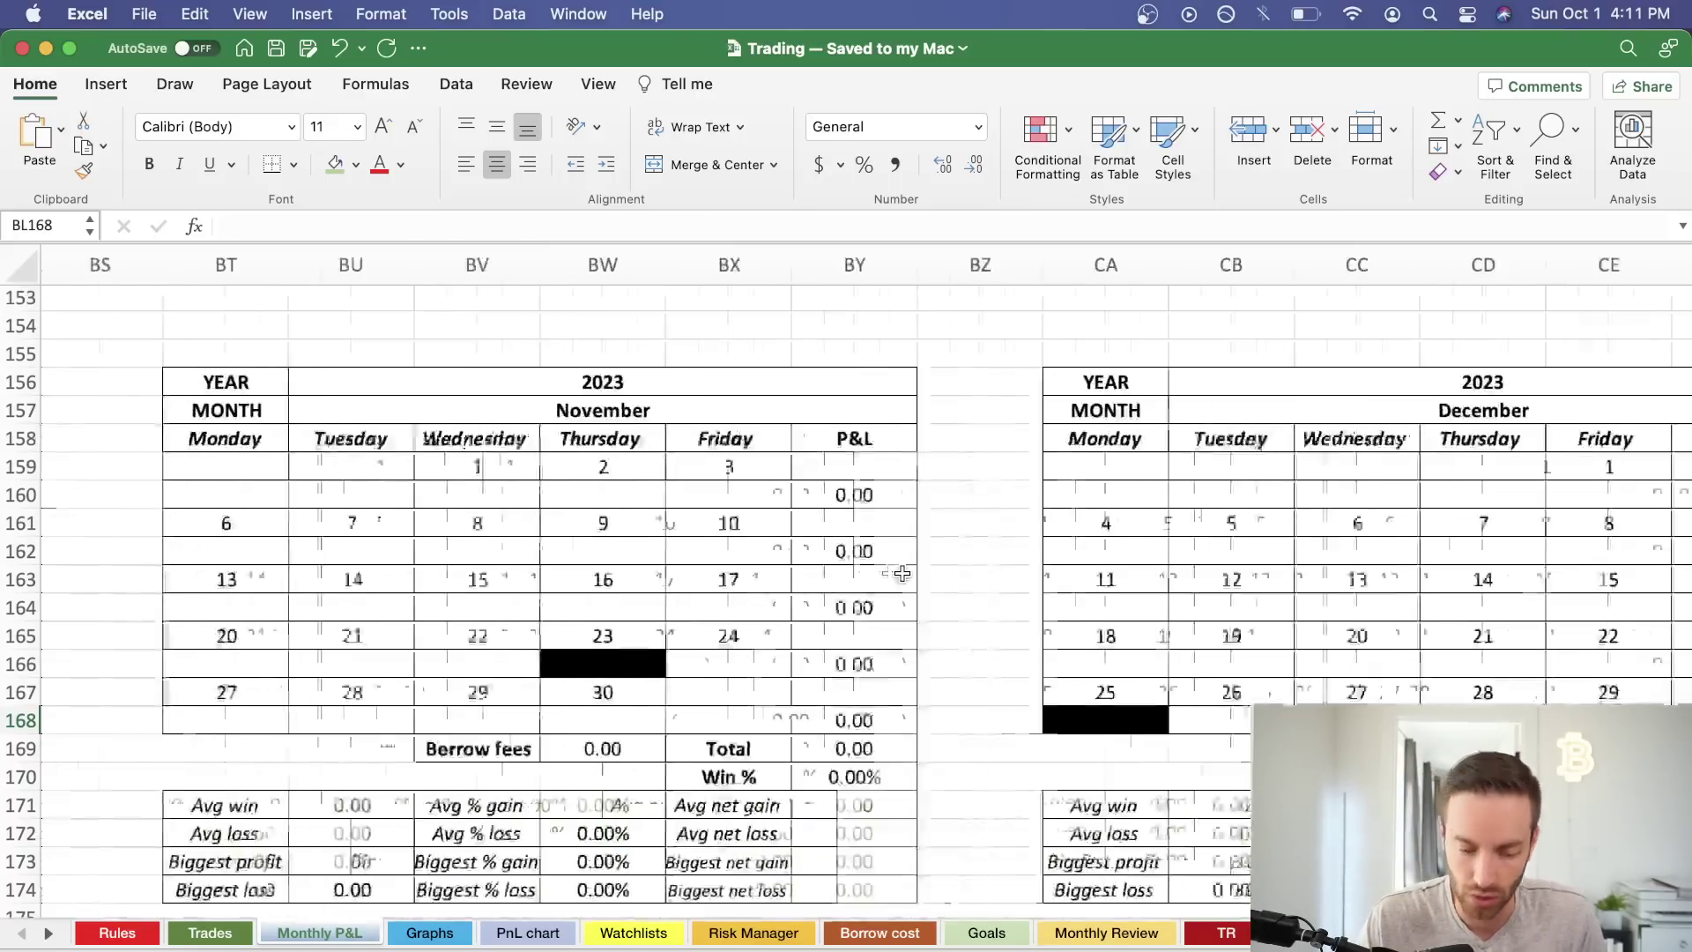
{"action": "scroll", "coordinate": [903, 575], "scroll_direction": "left", "scroll_amount": 4}
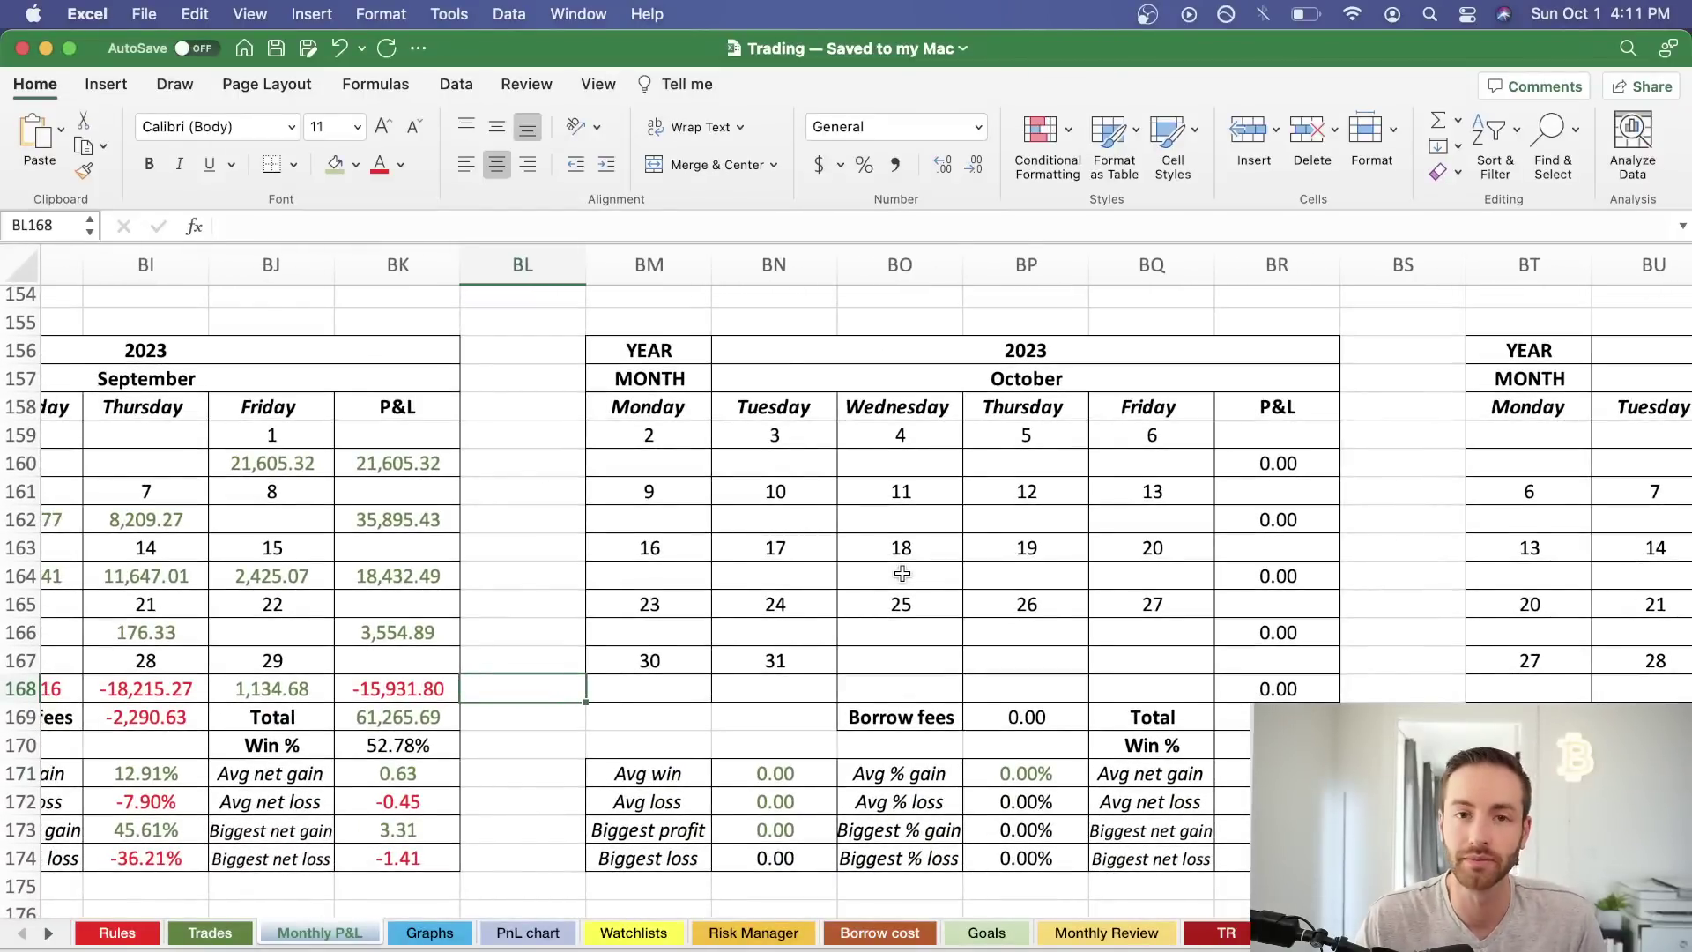
{"action": "scroll", "coordinate": [903, 574], "scroll_direction": "right", "scroll_amount": 1}
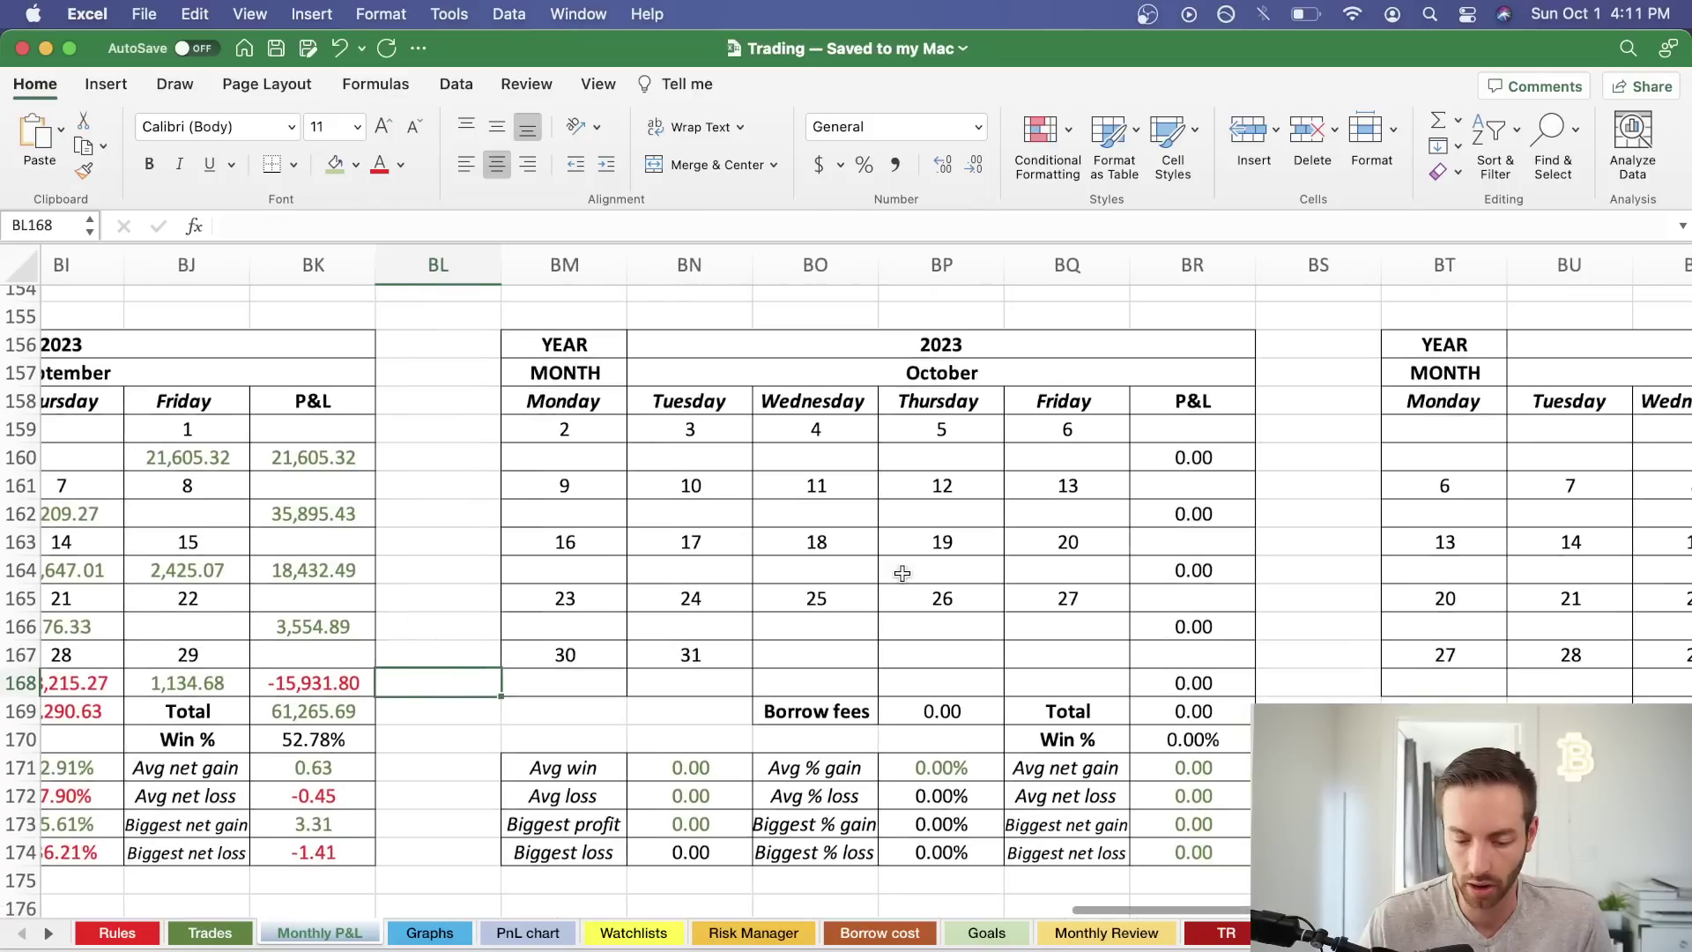
{"action": "scroll", "coordinate": [902, 573], "scroll_direction": "right", "scroll_amount": 1}
{"action": "scroll", "coordinate": [903, 574], "scroll_direction": "left", "scroll_amount": 8}
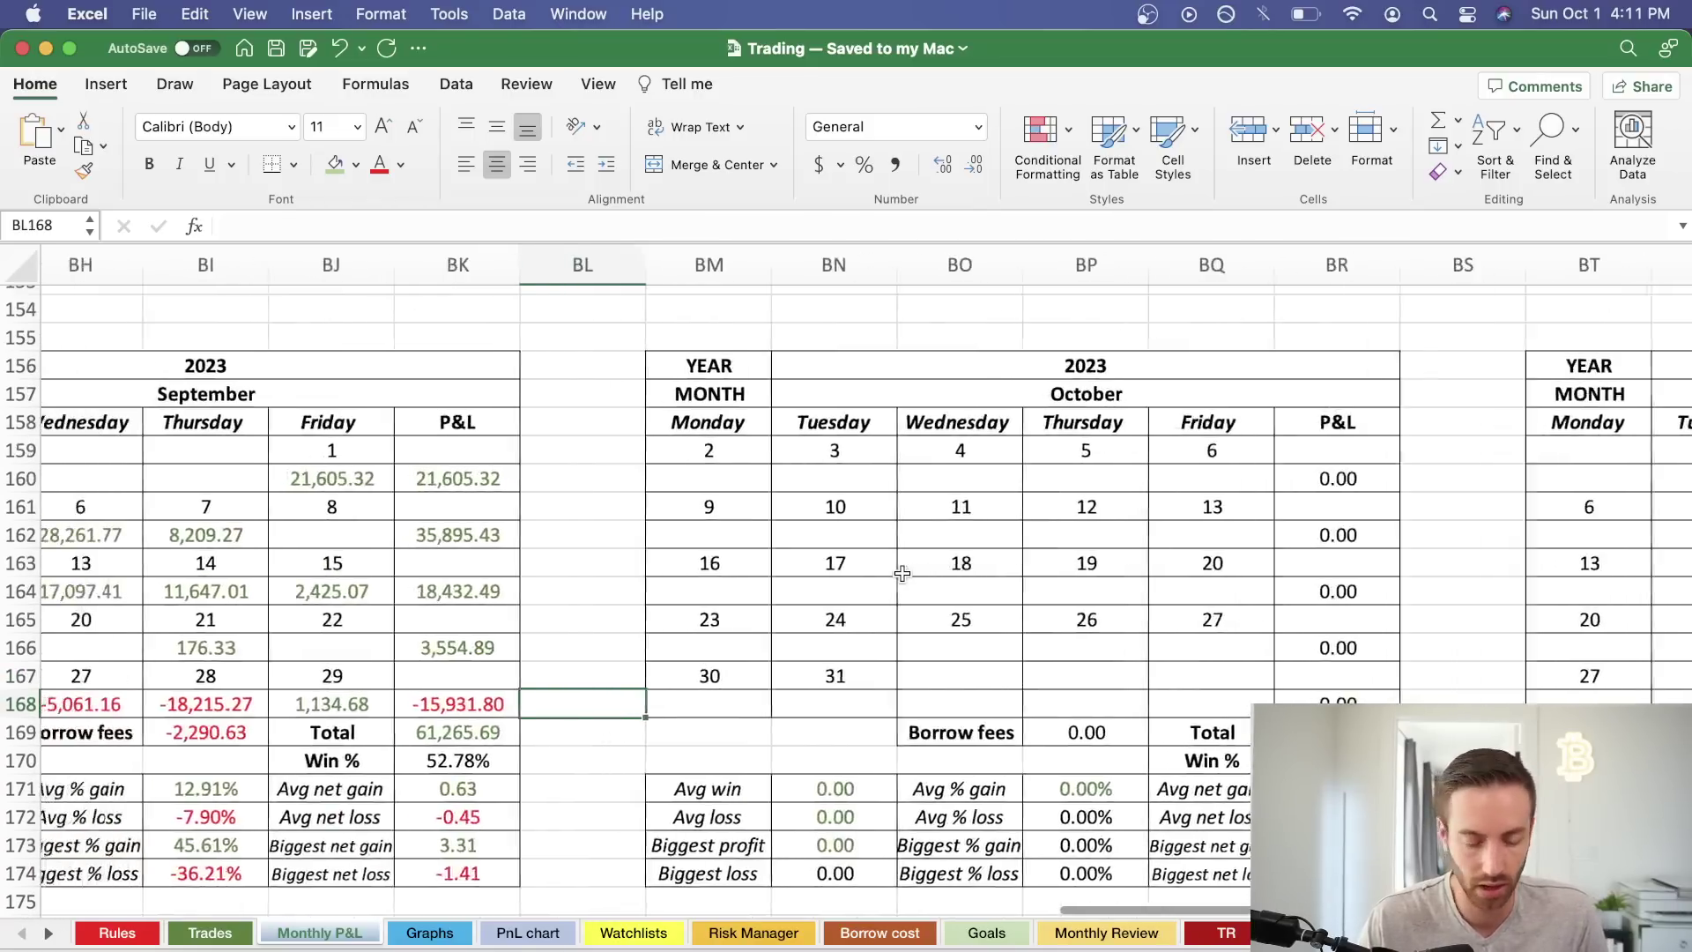
{"action": "scroll", "coordinate": [902, 574], "scroll_direction": "left", "scroll_amount": 1}
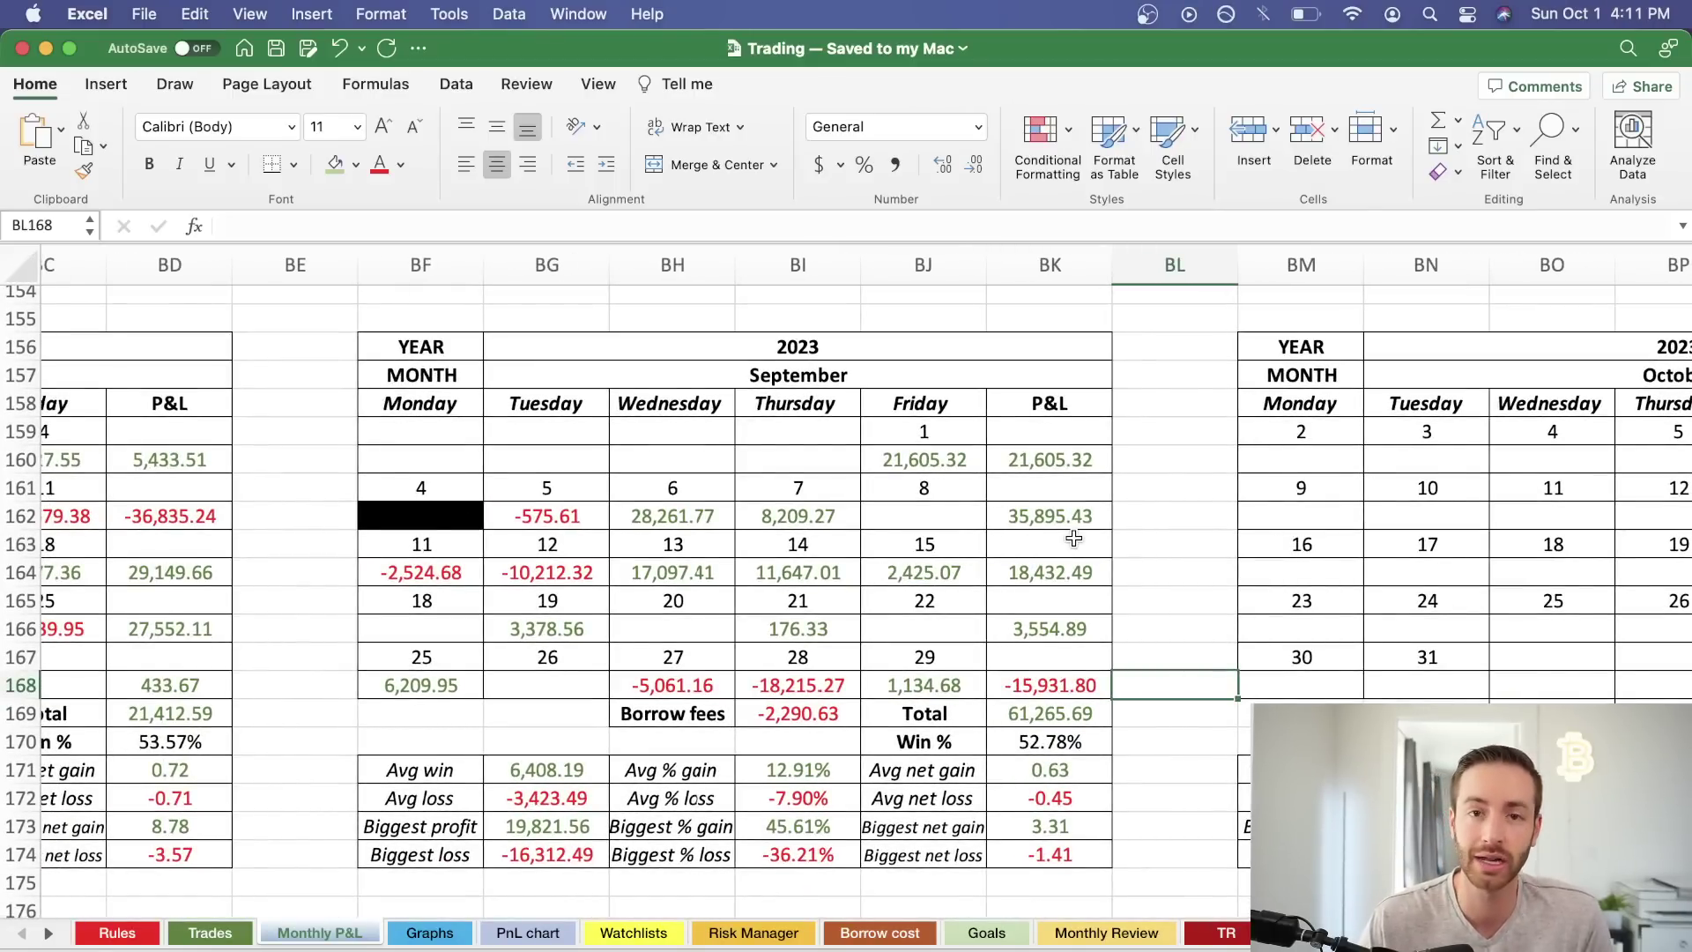
Highlight the September 18 to 29 daily results, review those two weeks alongside late August, and clear the highlight.
{"action": "left_click_drag", "start_coordinate": [421, 629], "coordinate": [950, 695]}
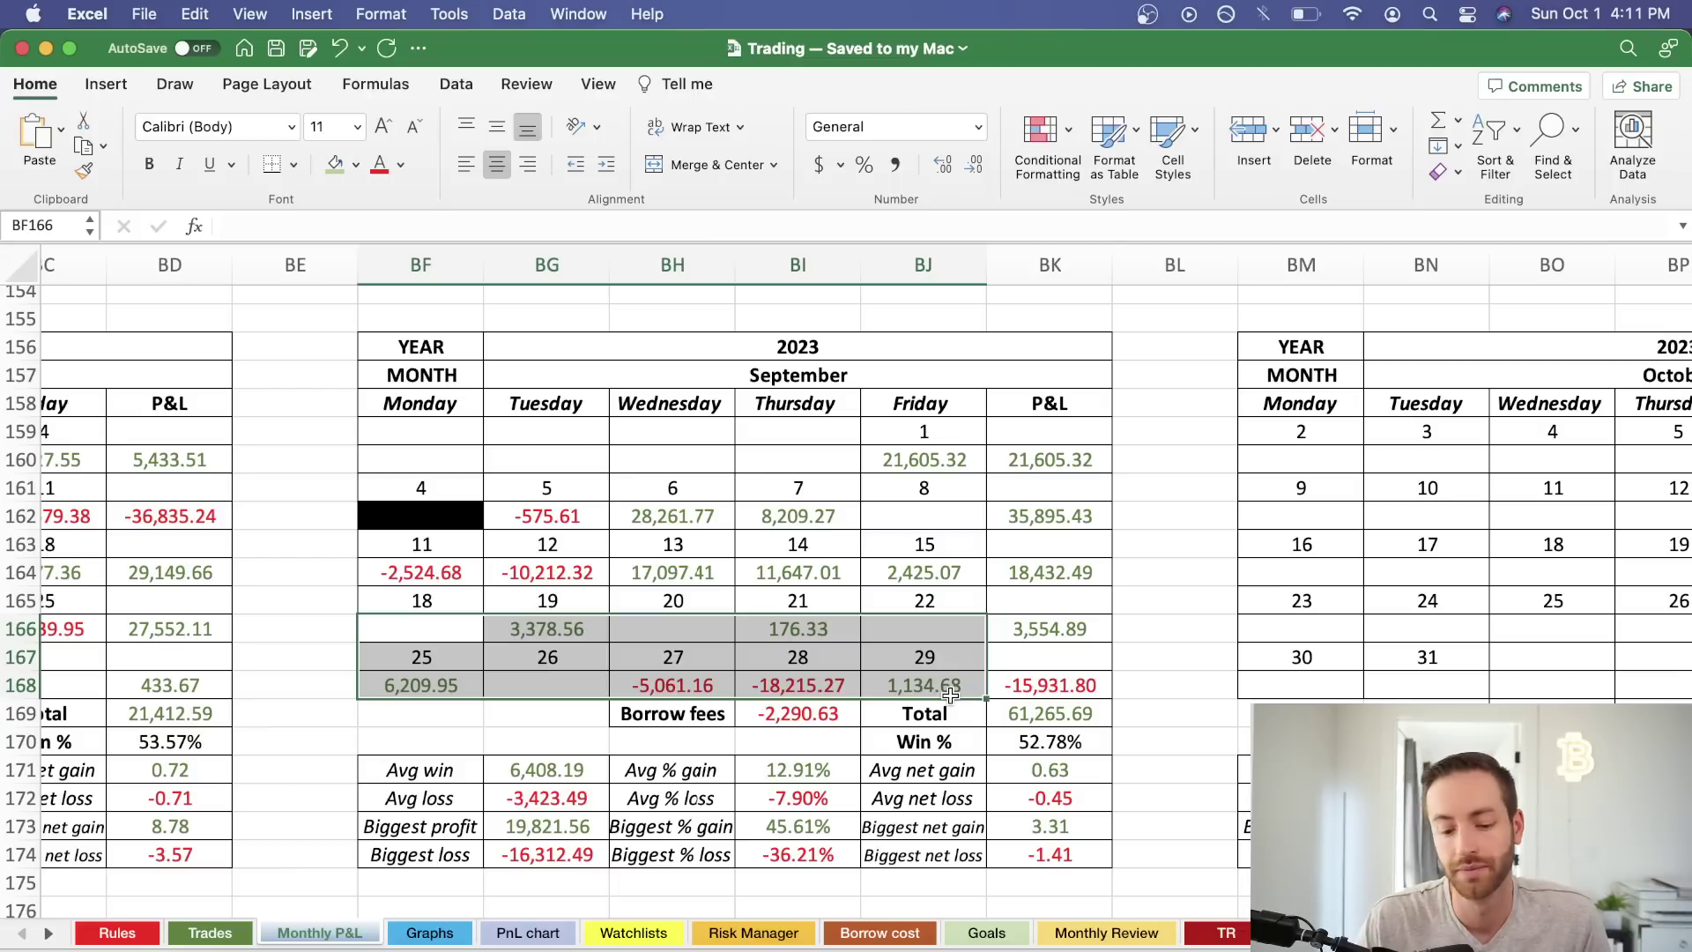
{"action": "scroll", "coordinate": [564, 652], "scroll_direction": "left", "scroll_amount": 5}
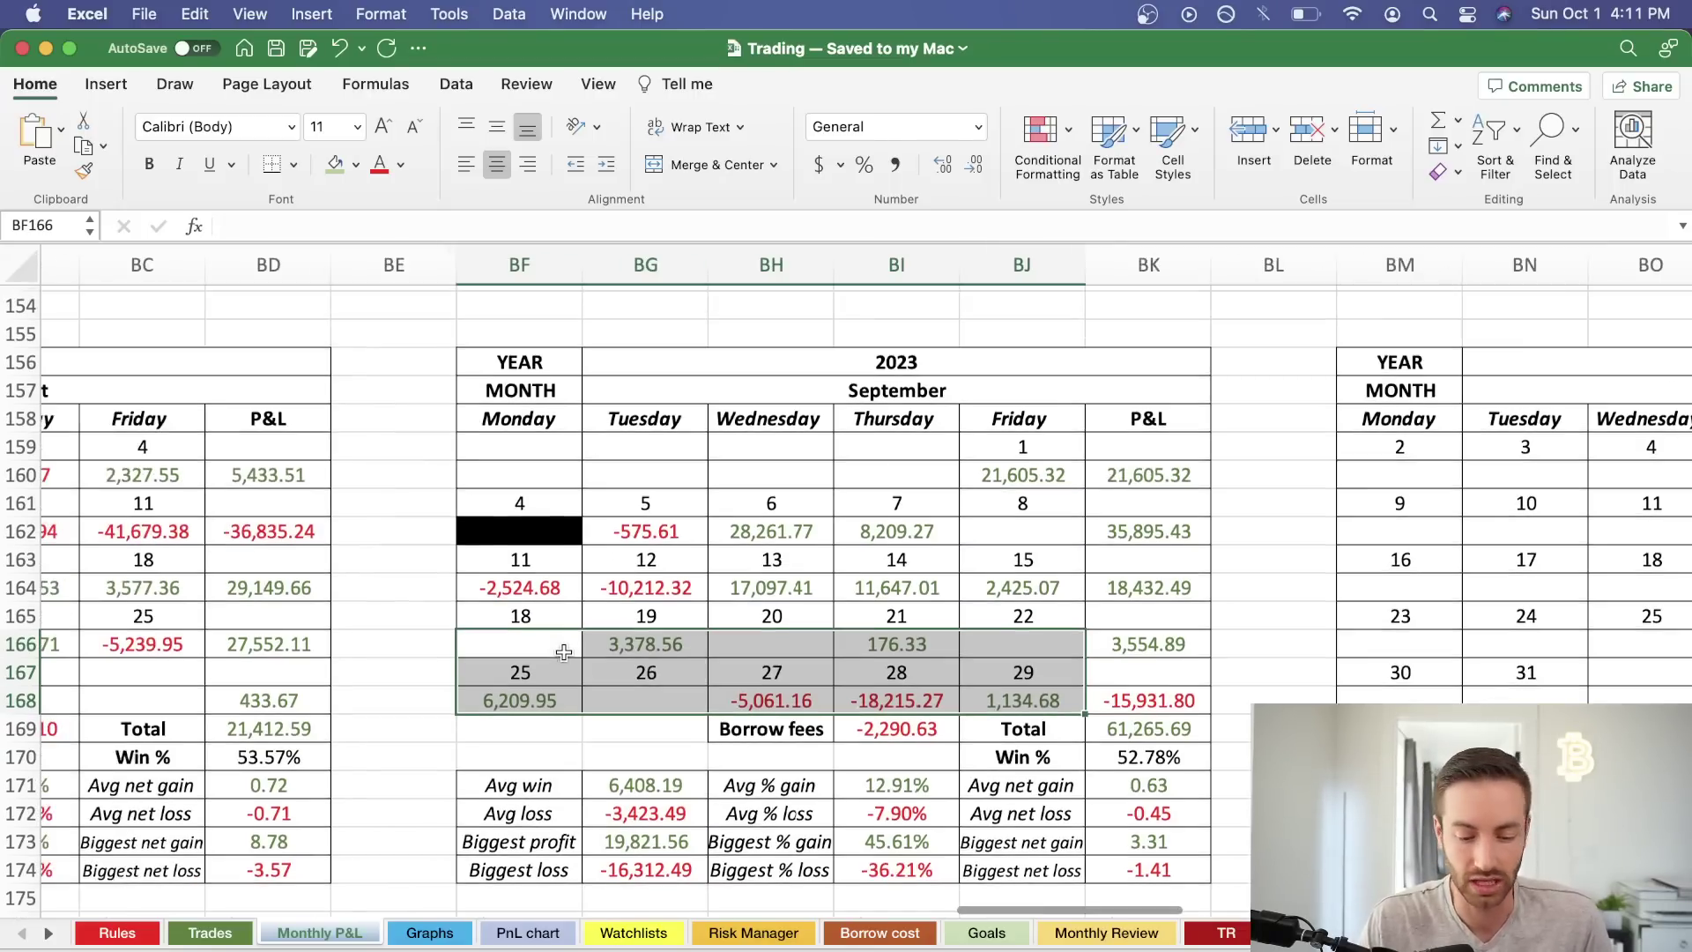
{"action": "scroll", "coordinate": [564, 652], "scroll_direction": "right", "scroll_amount": 3}
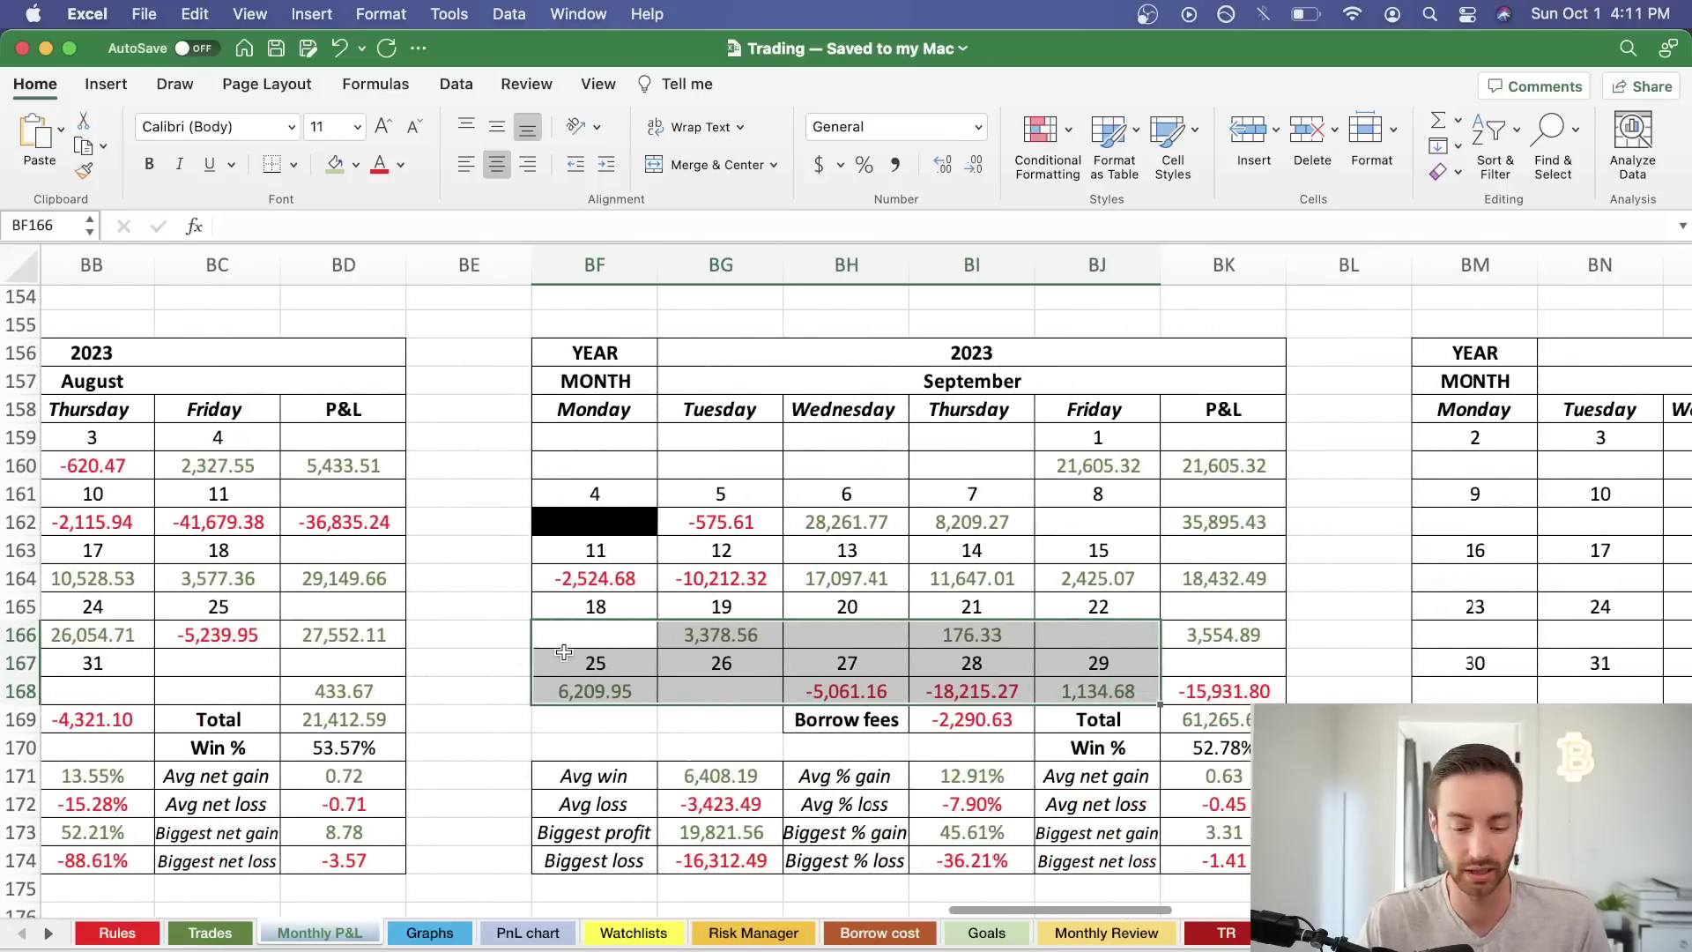
{"action": "scroll", "coordinate": [829, 652], "scroll_direction": "right", "scroll_amount": 1}
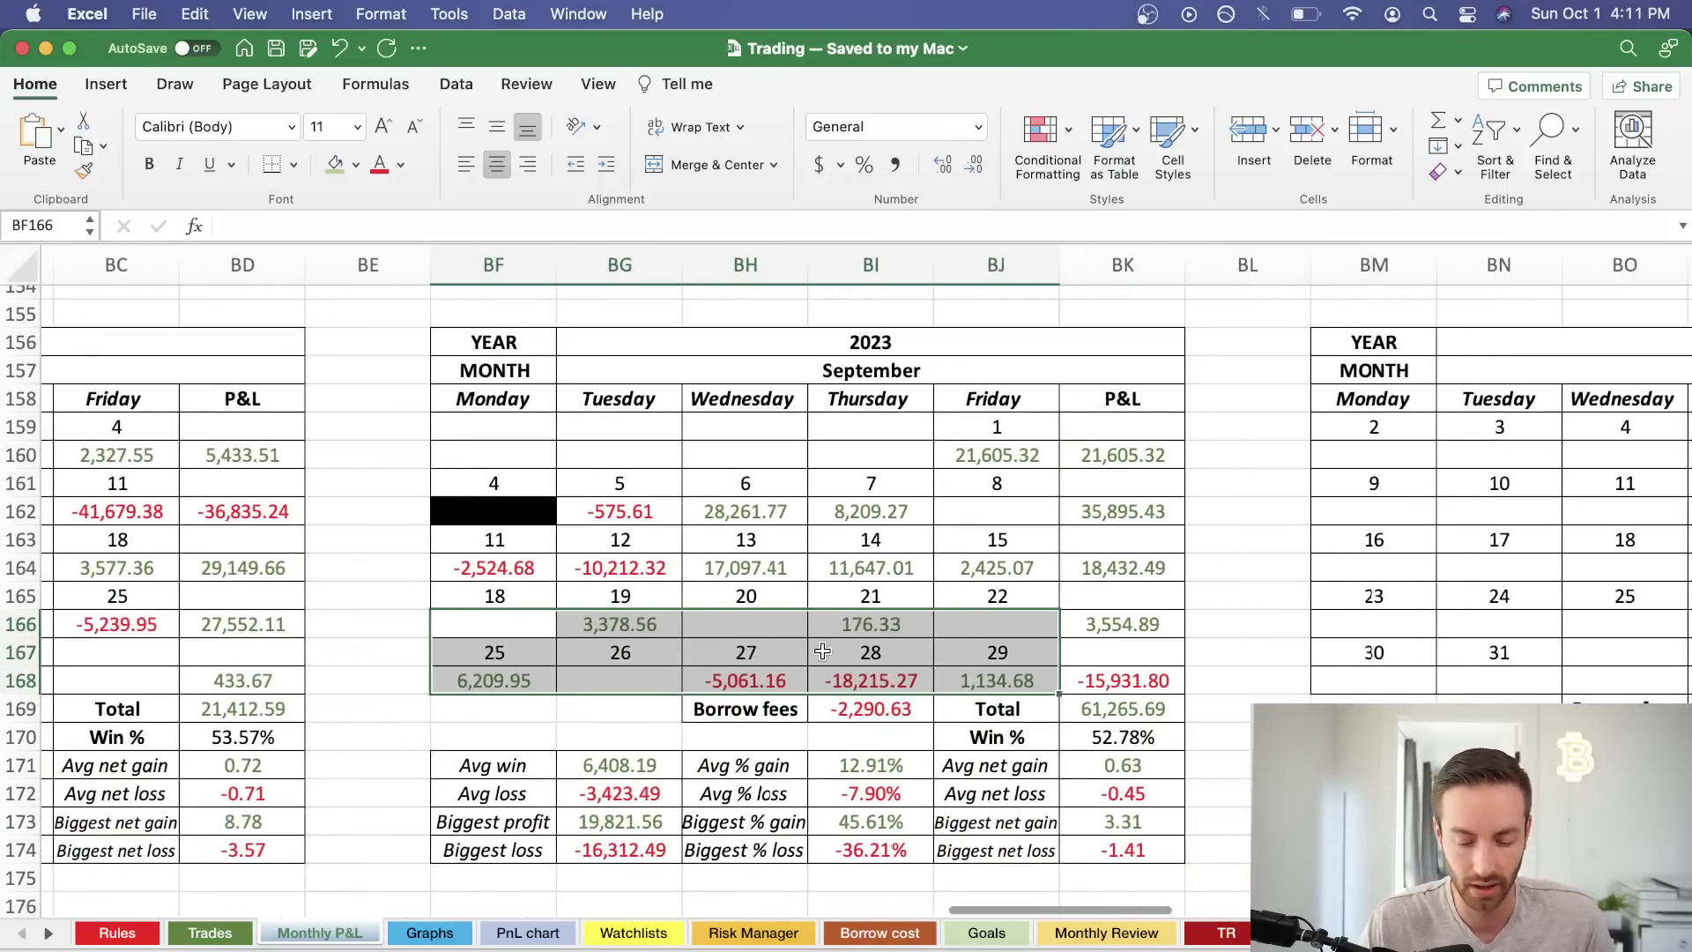
{"action": "left_click", "coordinate": [765, 629]}
Examine the empty October 2023 calendar beside September's weekly P&L totals.
{"action": "scroll", "coordinate": [1097, 655], "scroll_direction": "right", "scroll_amount": 5}
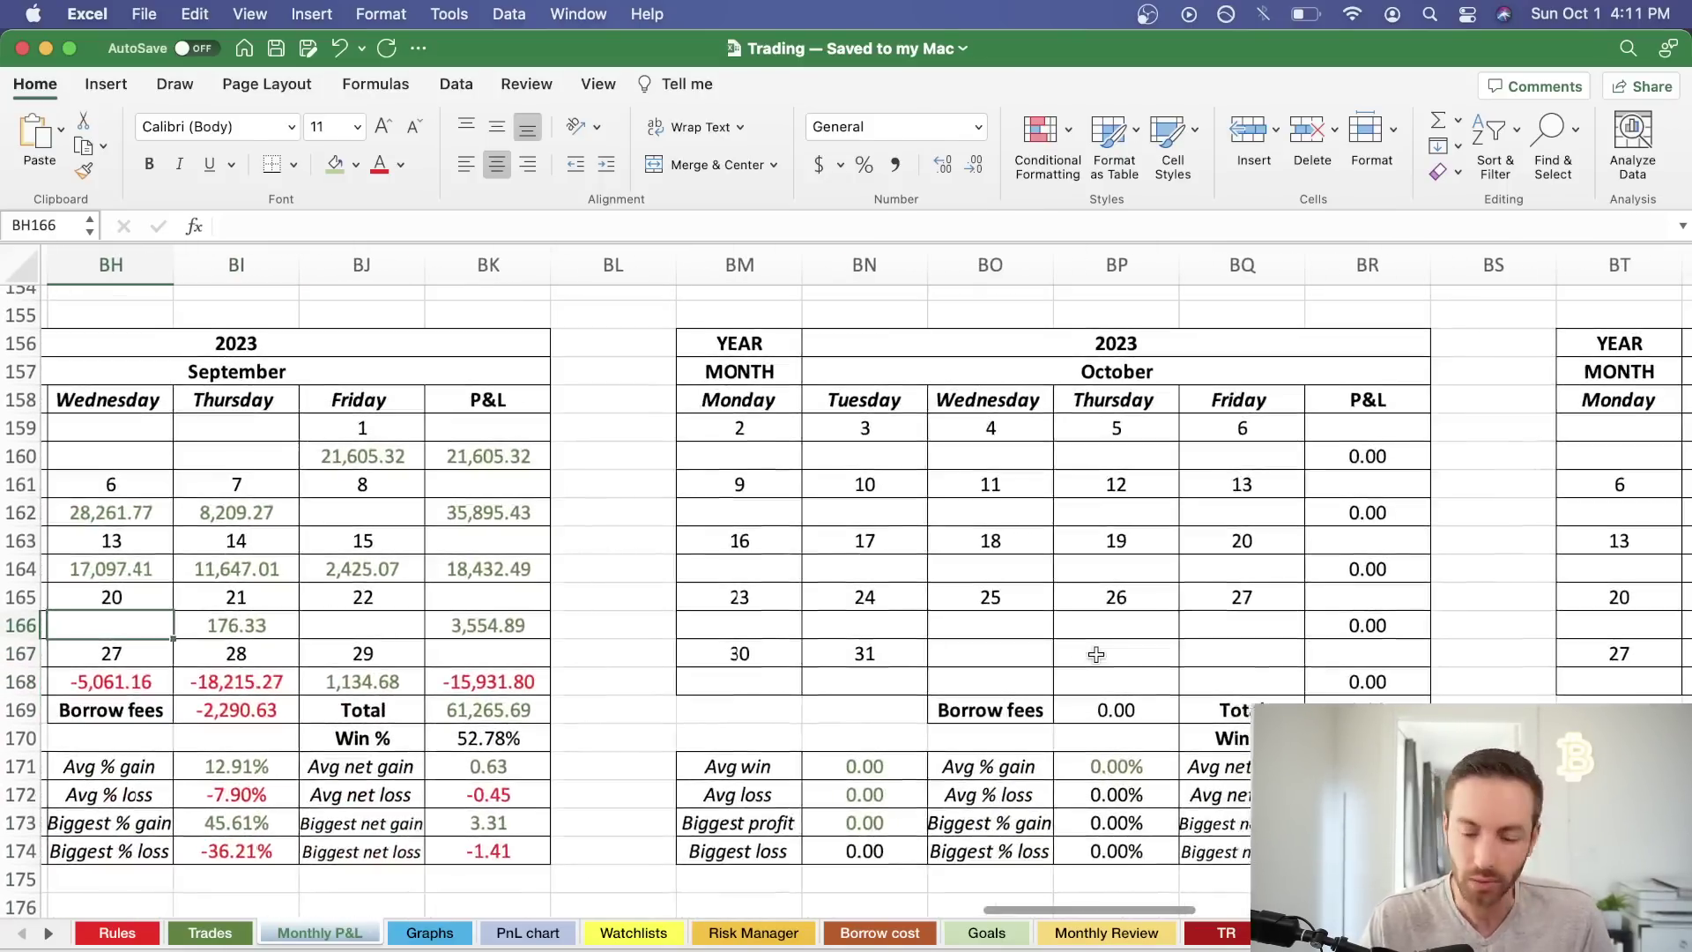
{"action": "scroll", "coordinate": [1096, 655], "scroll_direction": "right", "scroll_amount": 1}
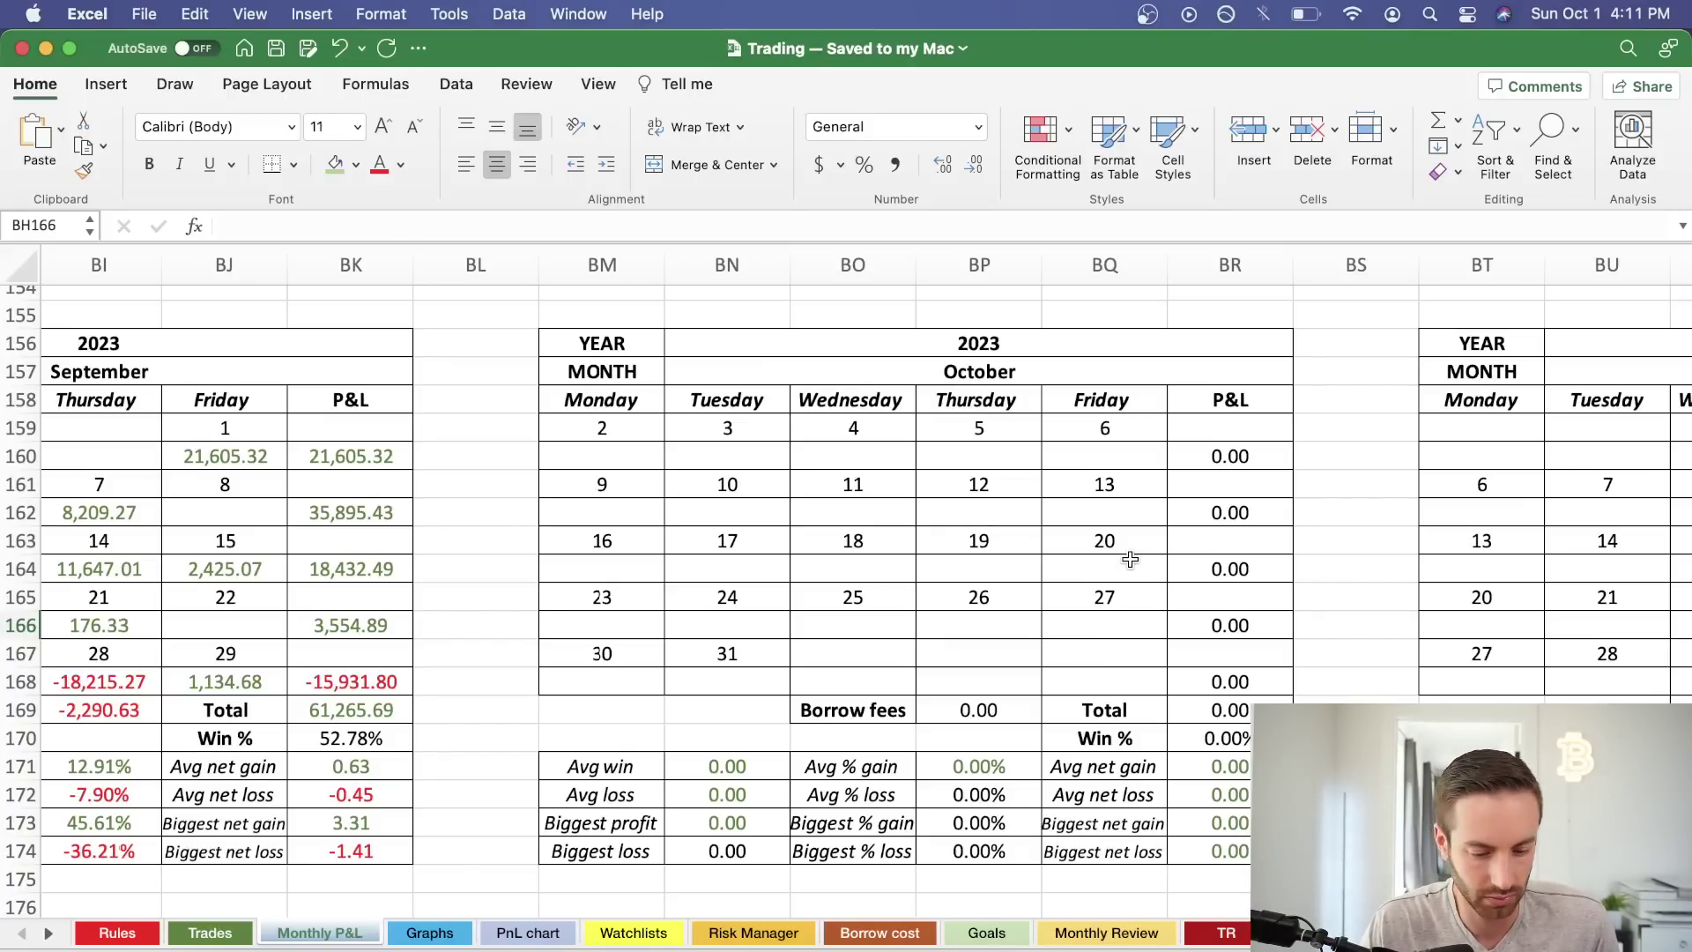
{"action": "scroll", "coordinate": [1160, 578], "scroll_direction": "right", "scroll_amount": 2}
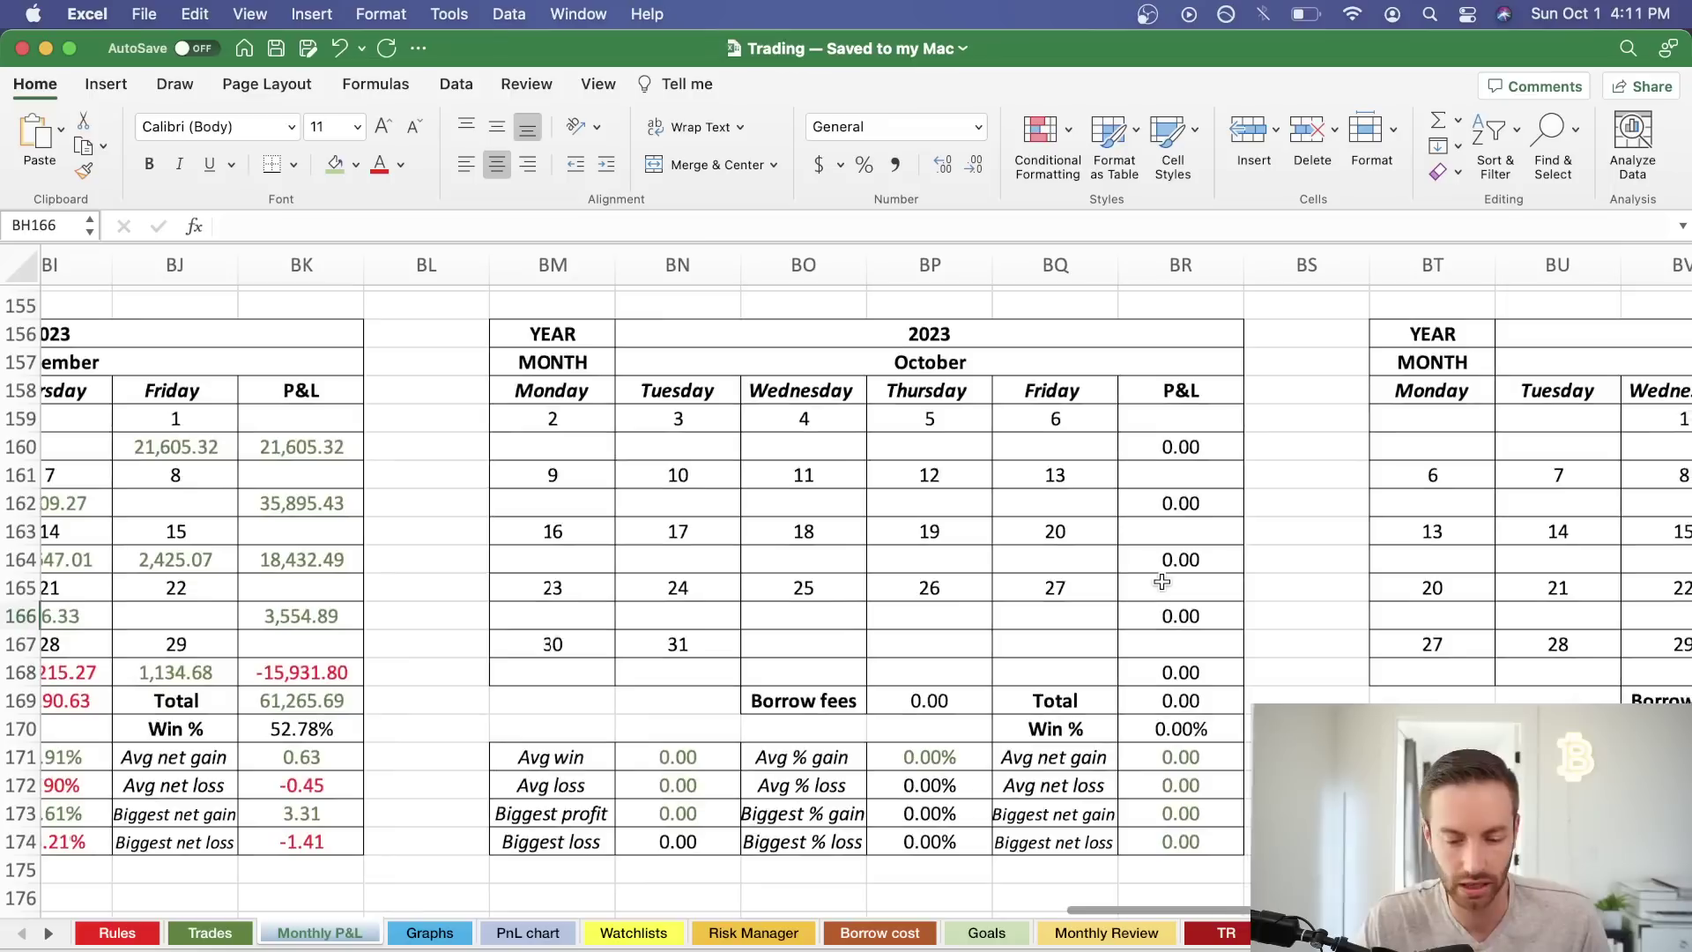
{"action": "scroll", "coordinate": [1161, 582], "scroll_direction": "right", "scroll_amount": 1}
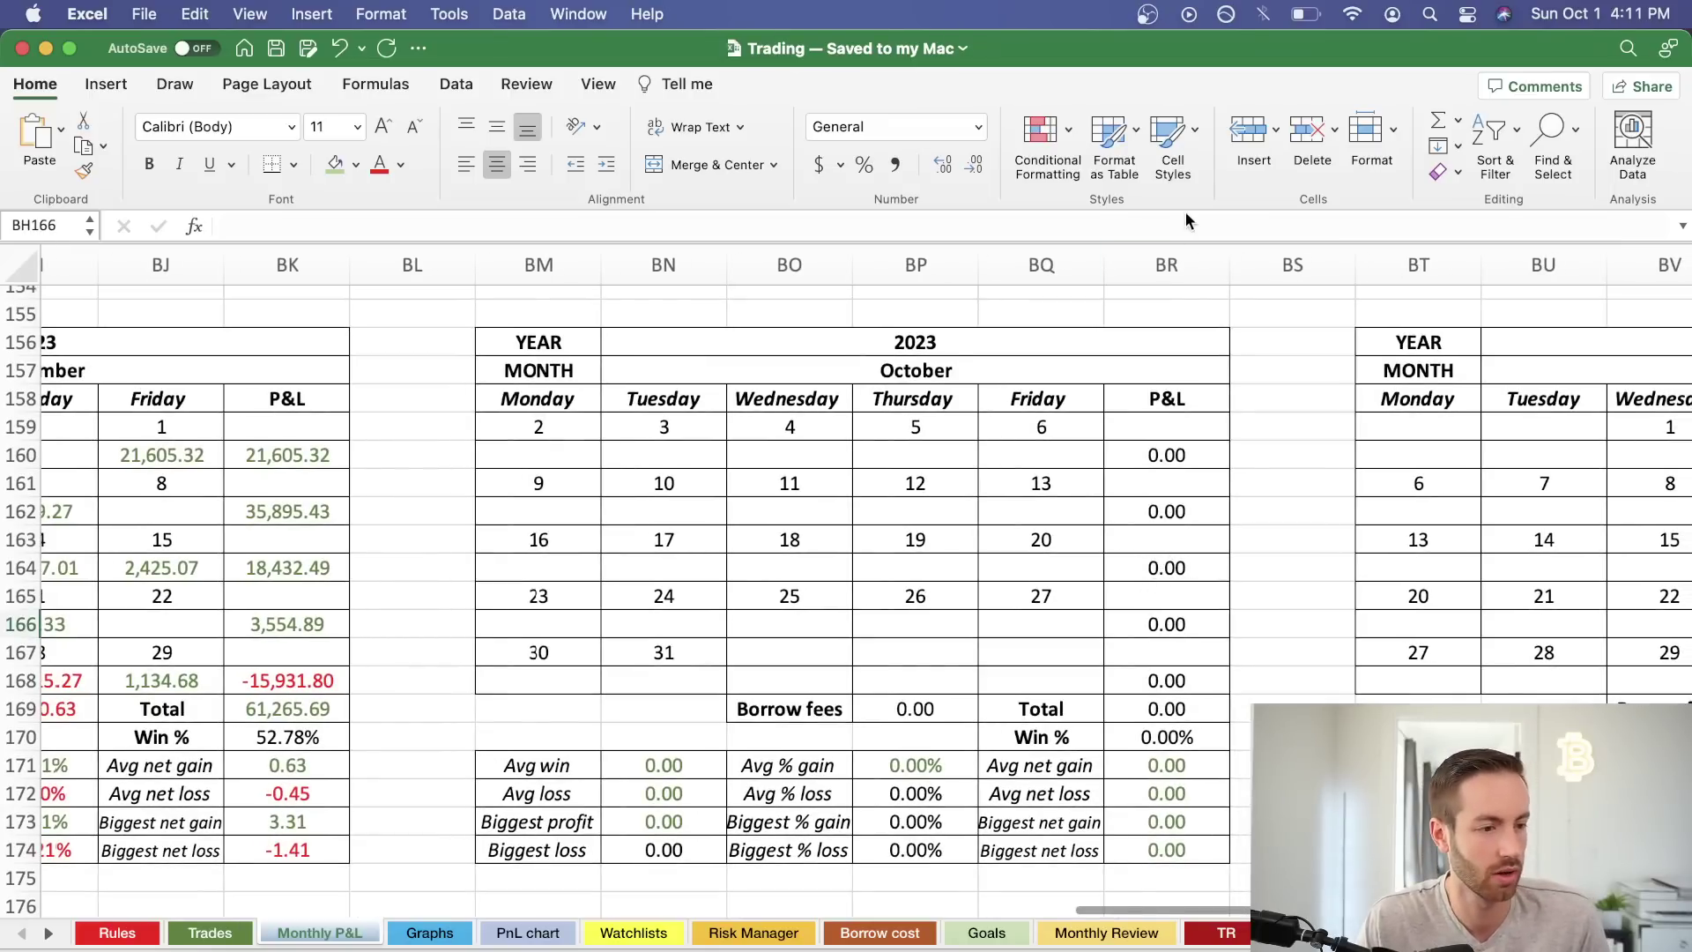